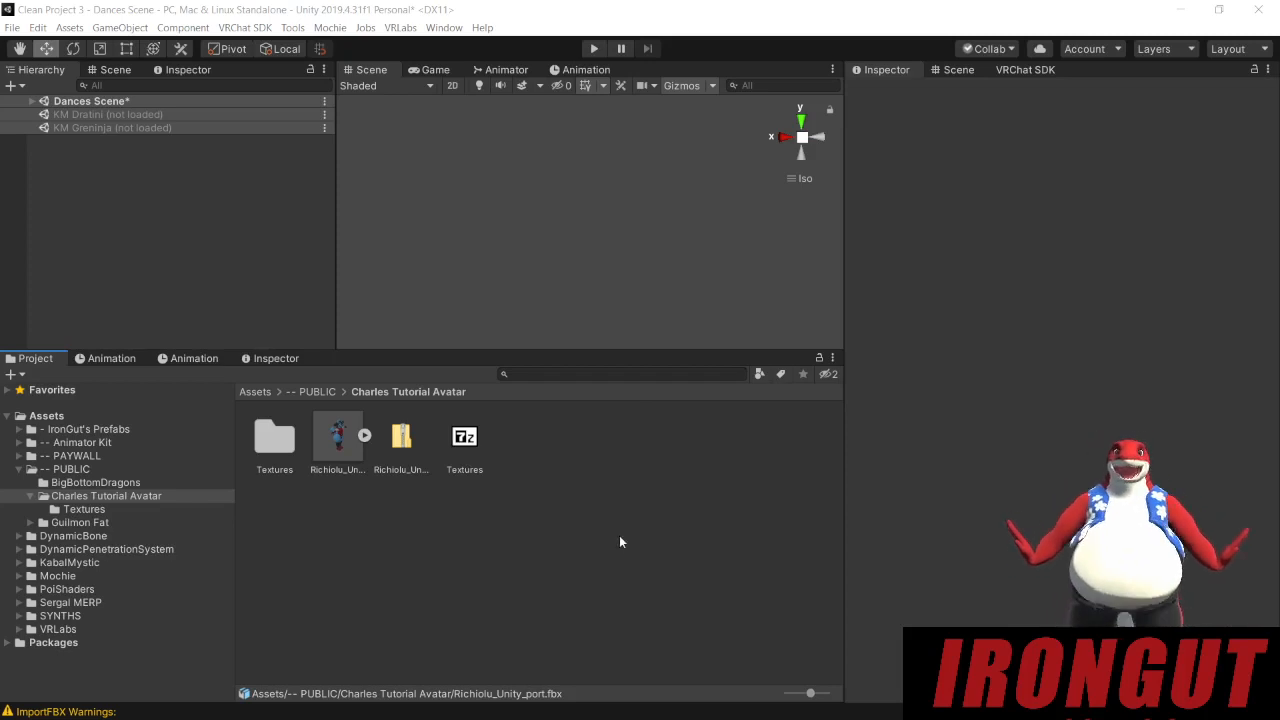
Step: Select the Richiolu_Unity_port model in the Charles Tutorial Avatar folder and examine its preview and import settings
click(330, 445)
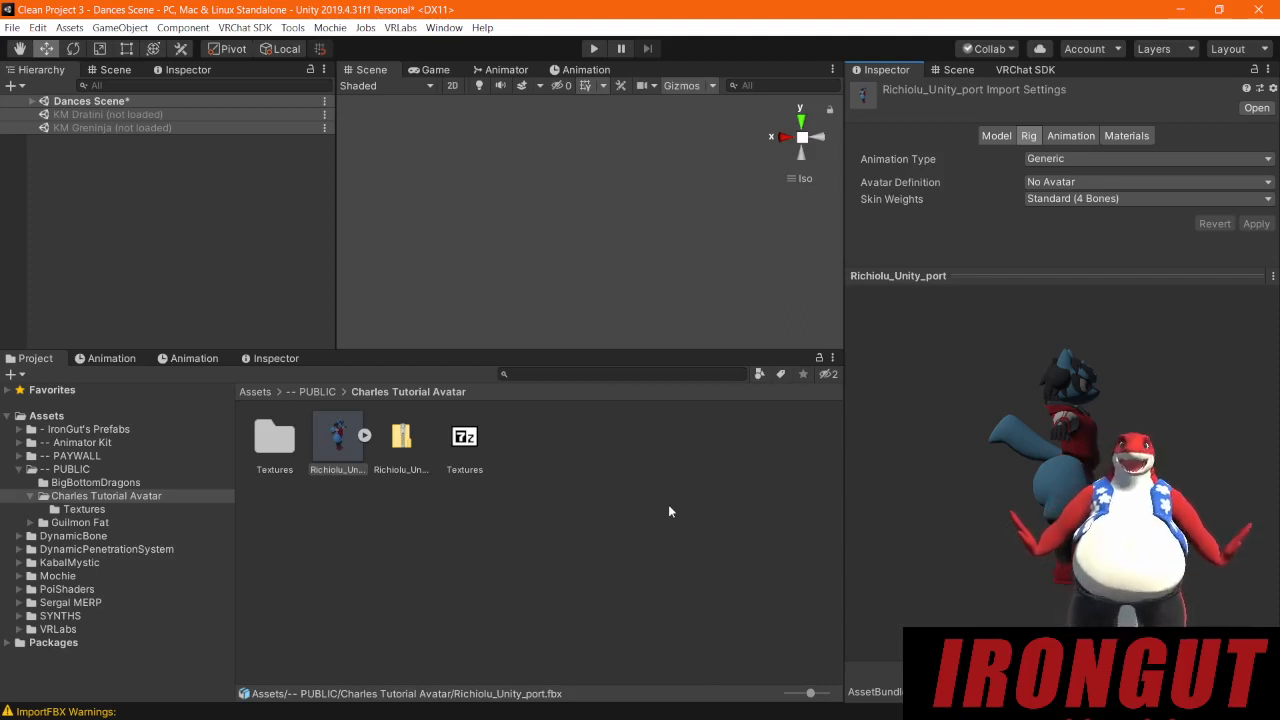
click(678, 575)
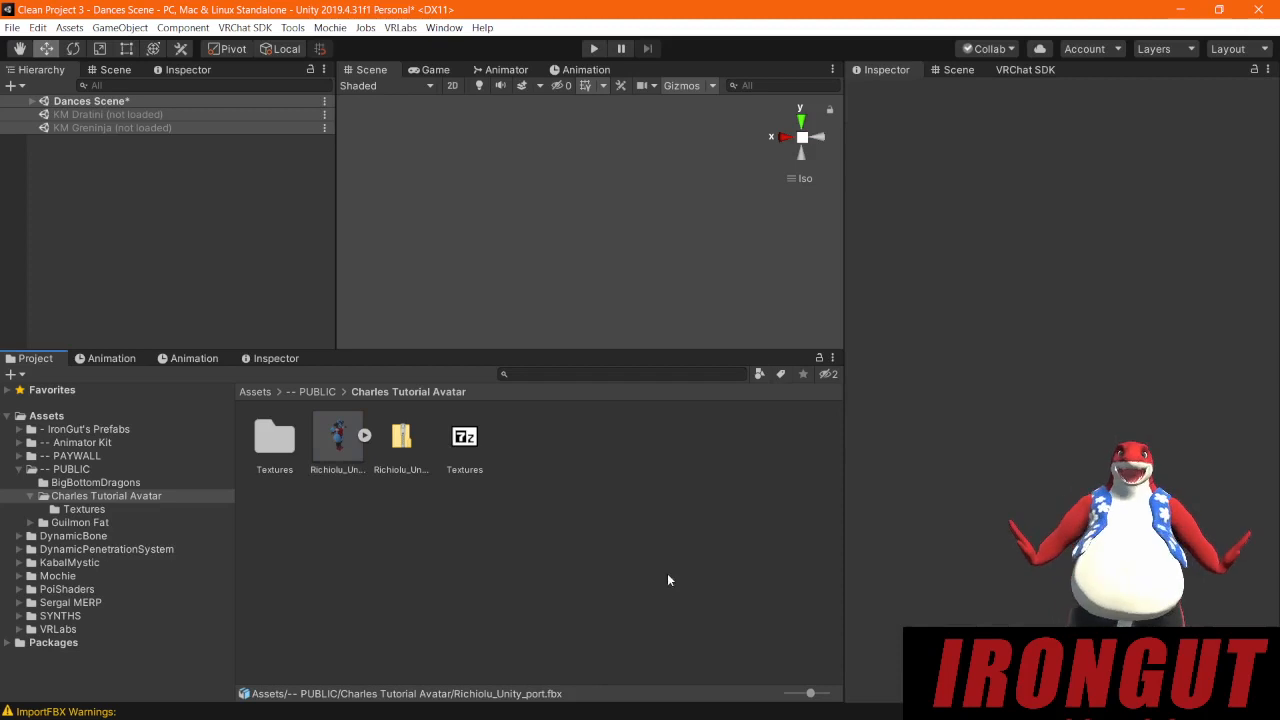
click(337, 438)
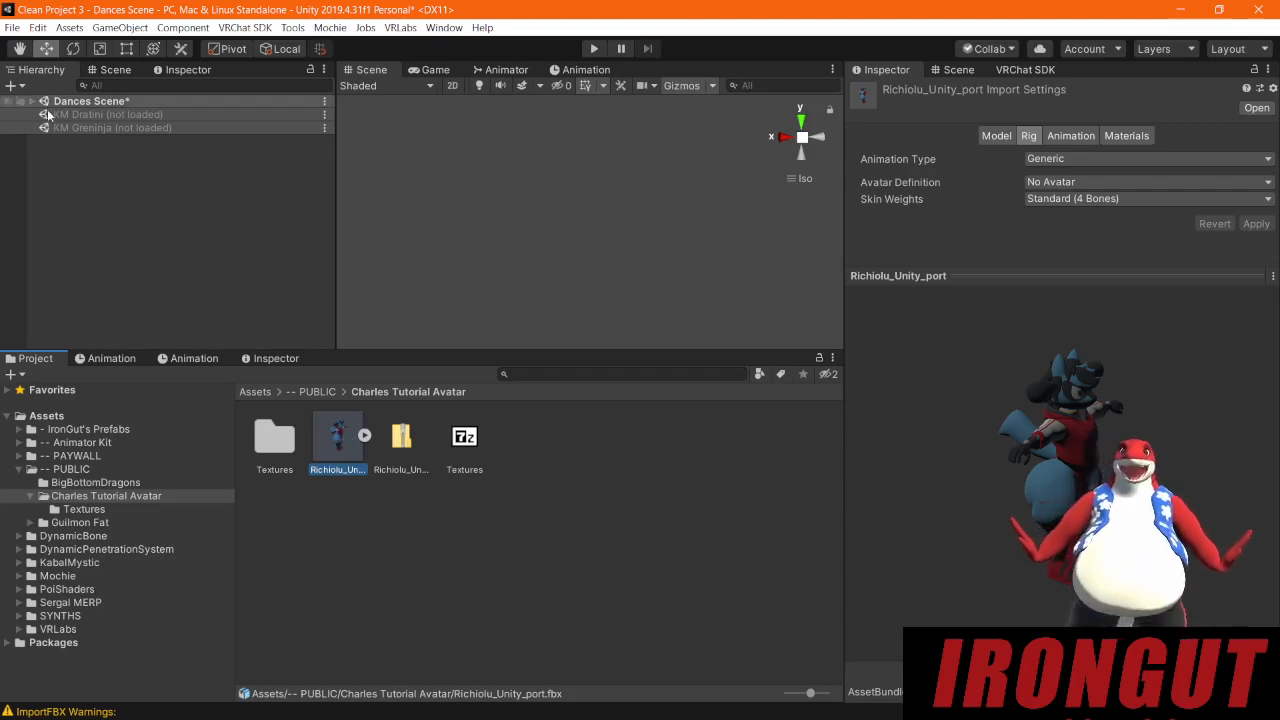
drag(1110, 505, 998, 474)
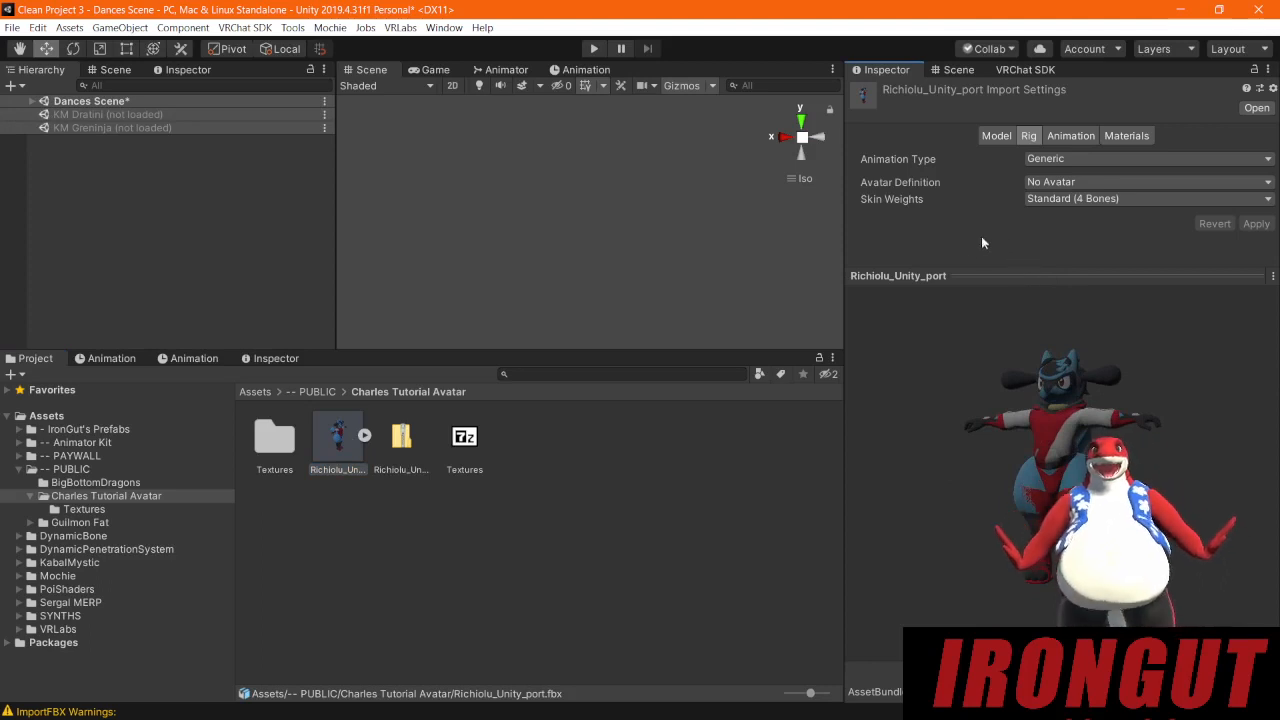
click(340, 445)
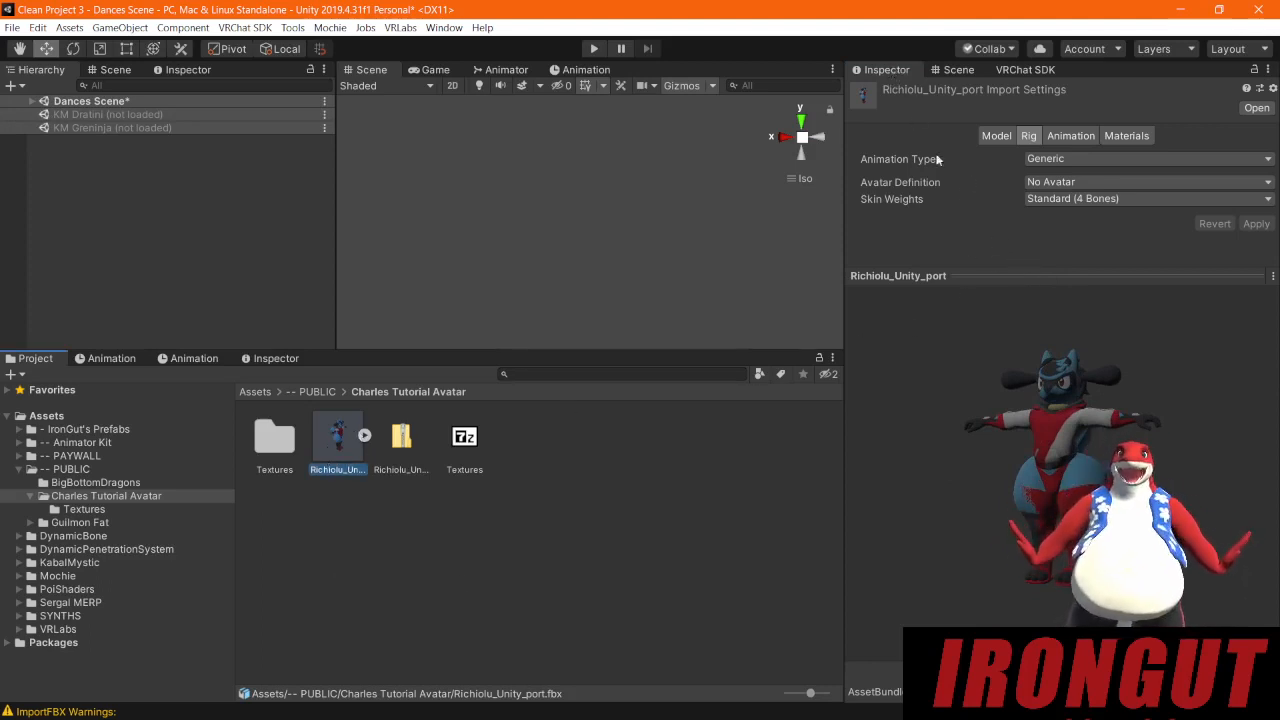
click(992, 136)
click(1027, 136)
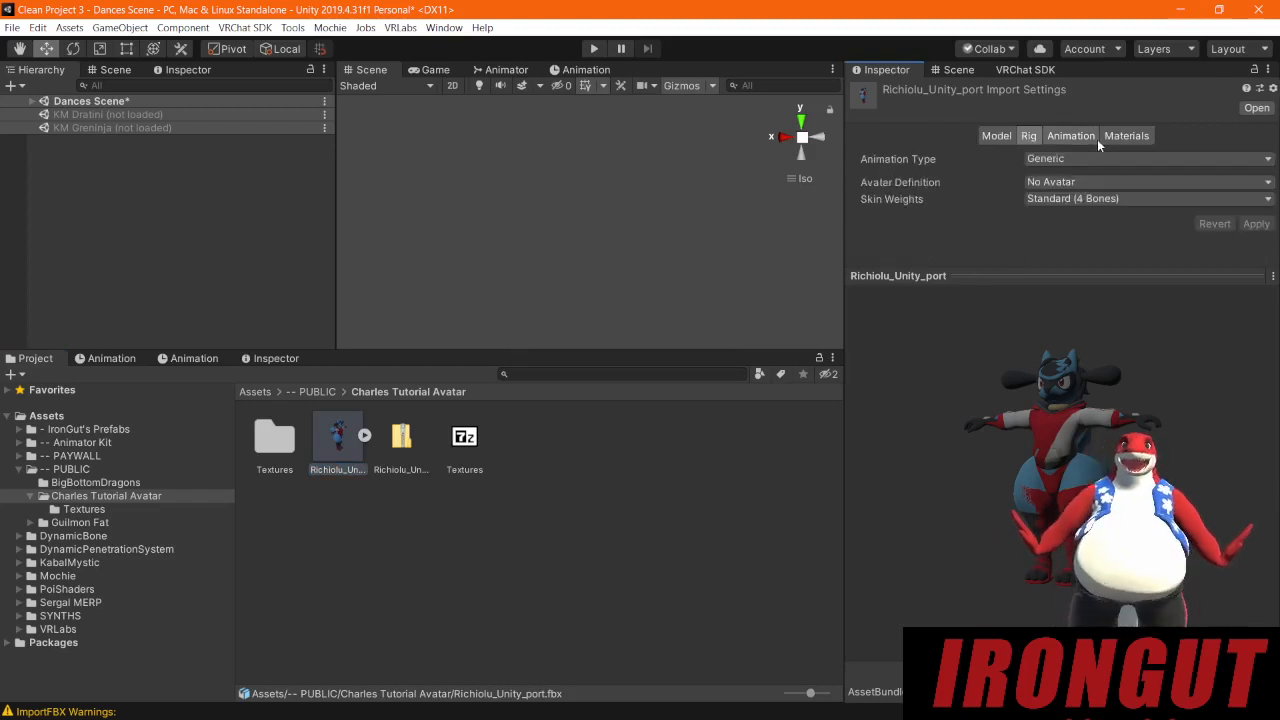
click(1116, 140)
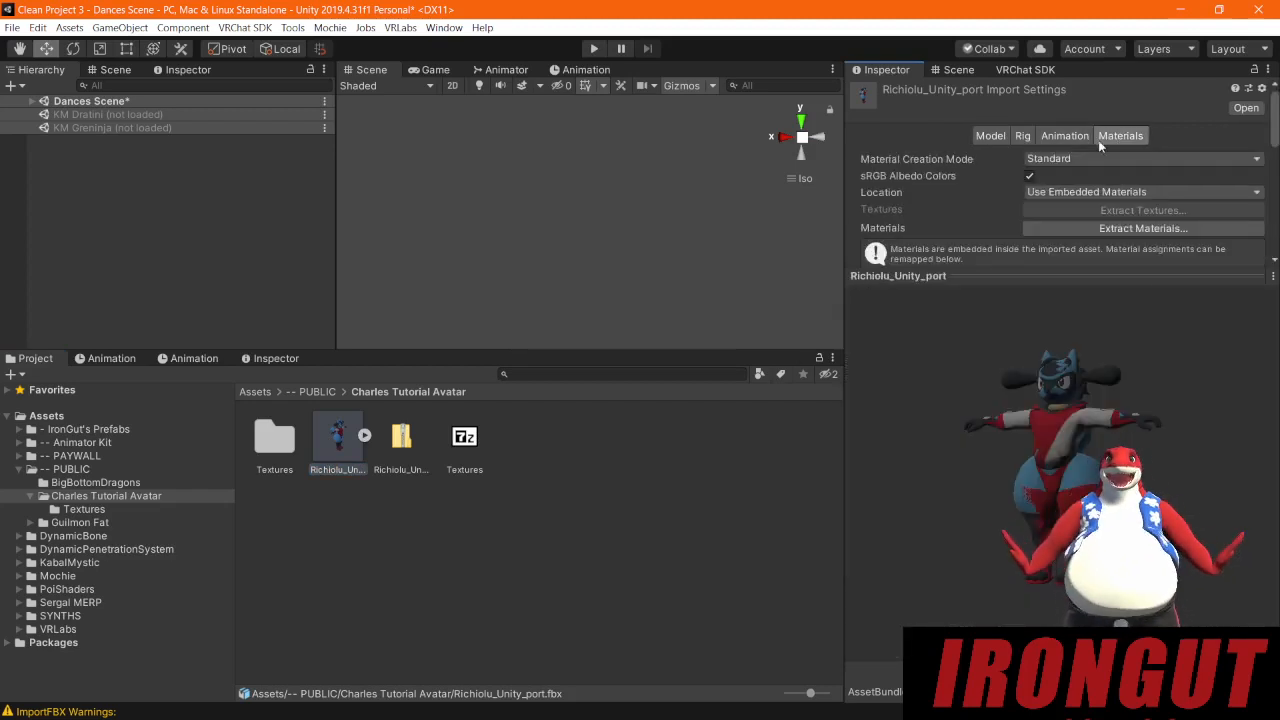
Step: Enable Read/Write on the model's meshes and set its Blend Shape Normals to Import
click(991, 137)
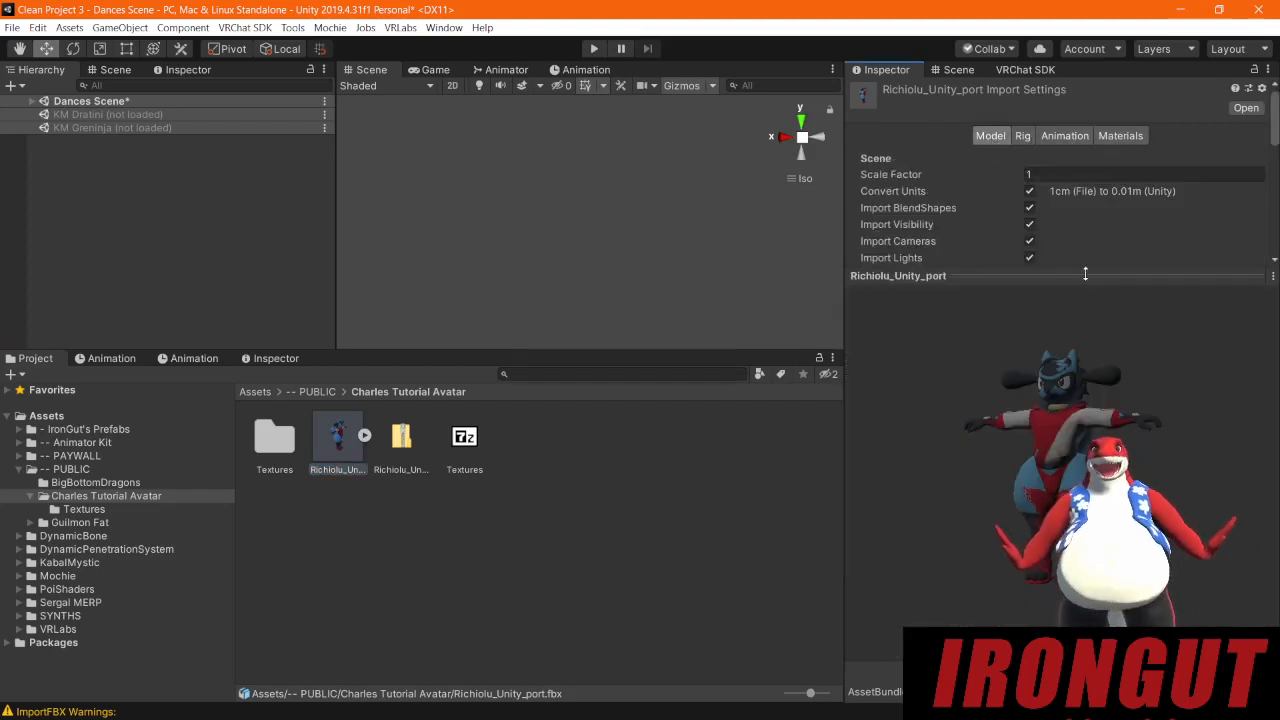
drag(1083, 280, 1083, 538)
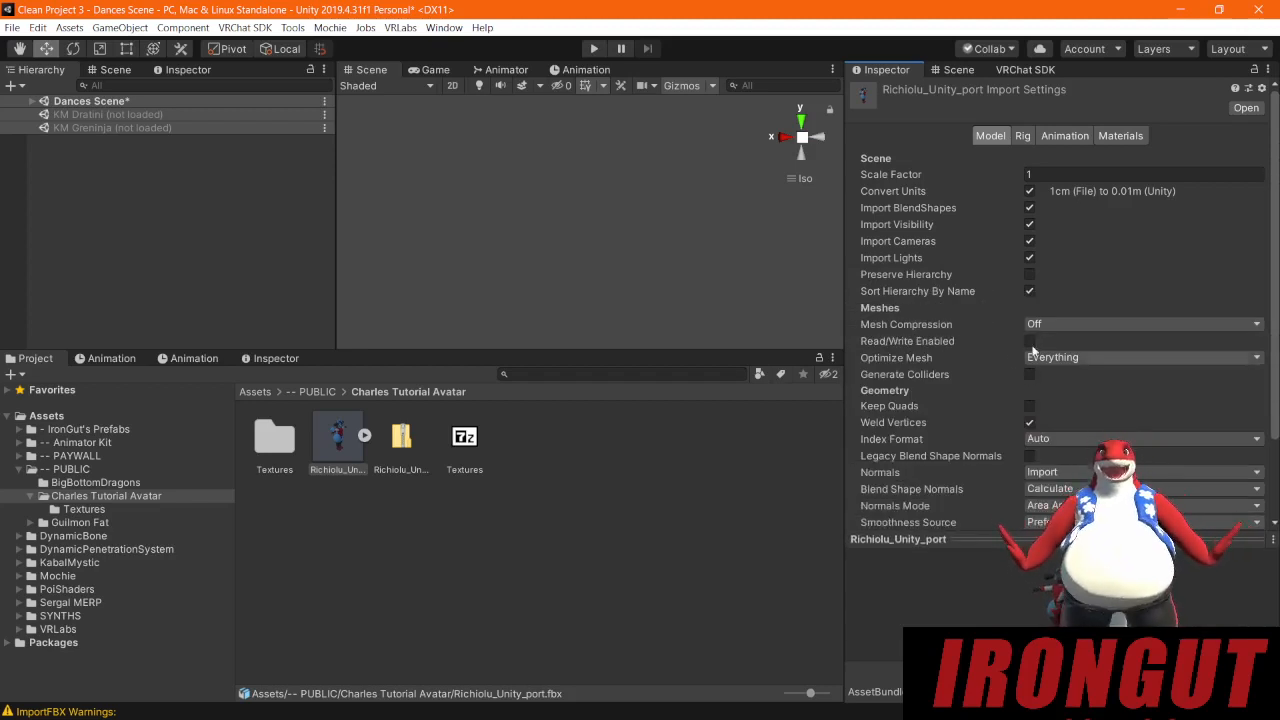
click(1030, 341)
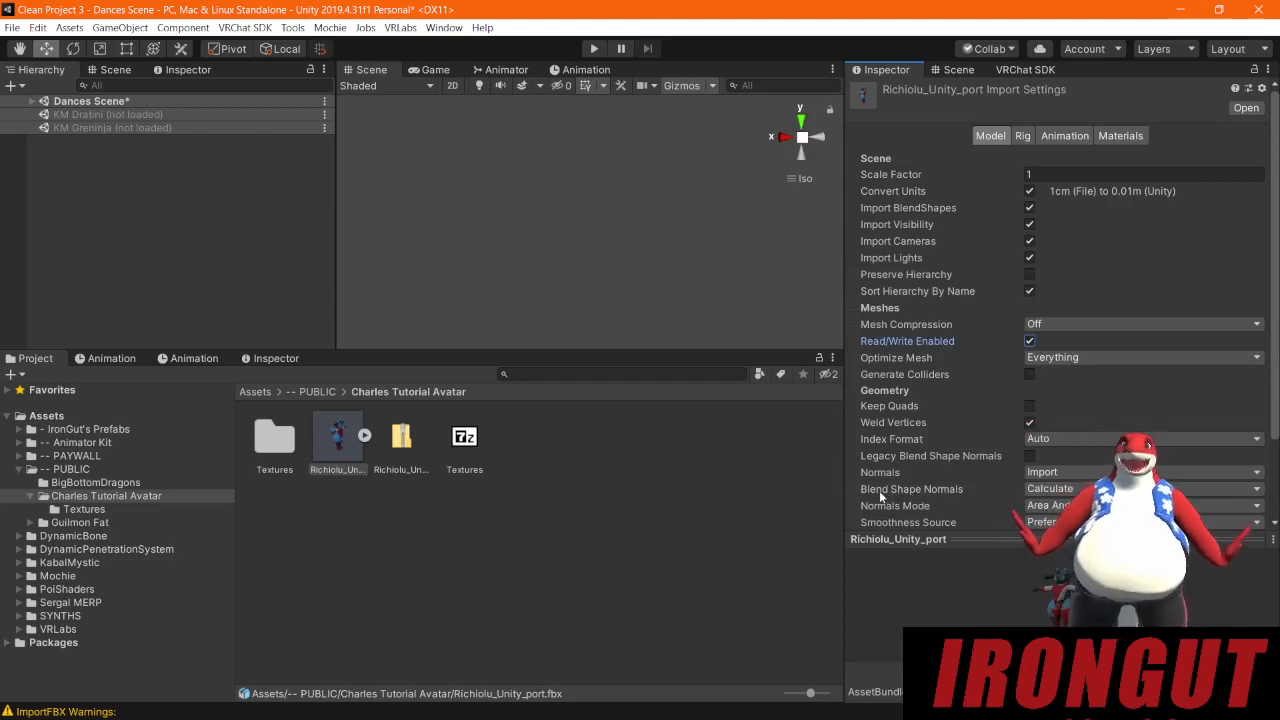
click(1140, 489)
click(1140, 472)
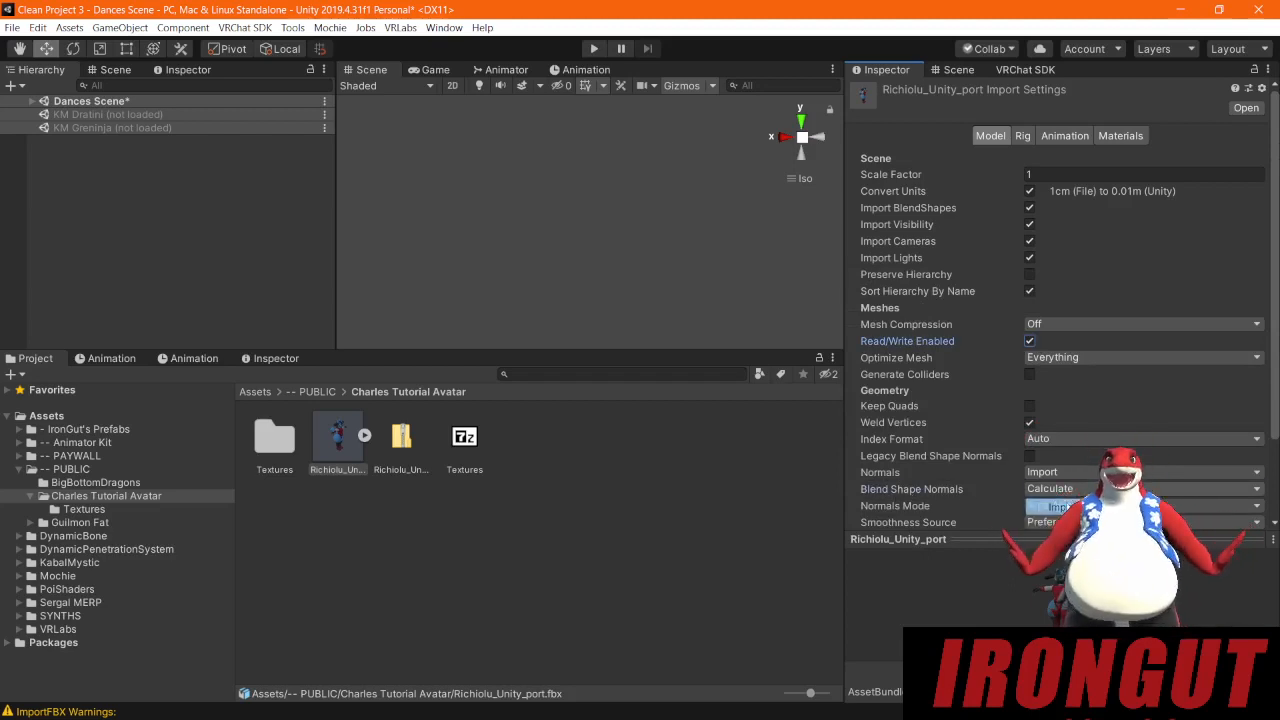
Step: Set the model's rig animation type to Humanoid and apply the import settings
click(1032, 136)
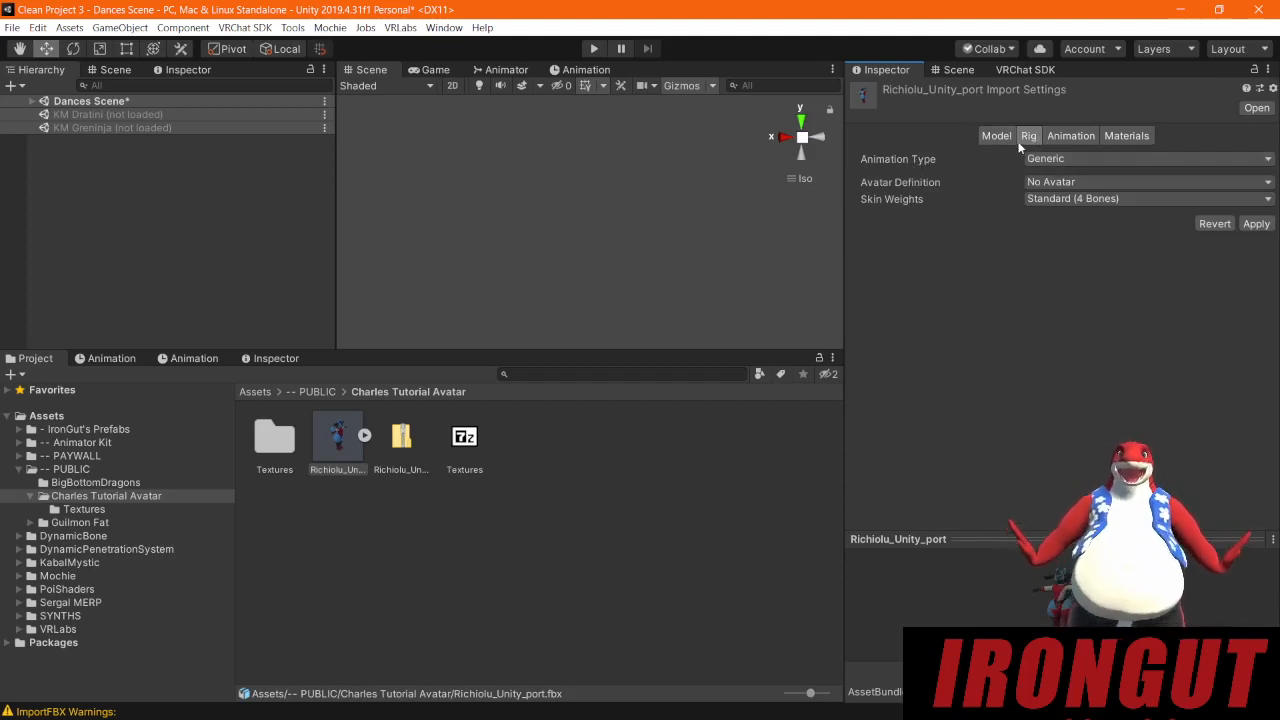
click(1089, 158)
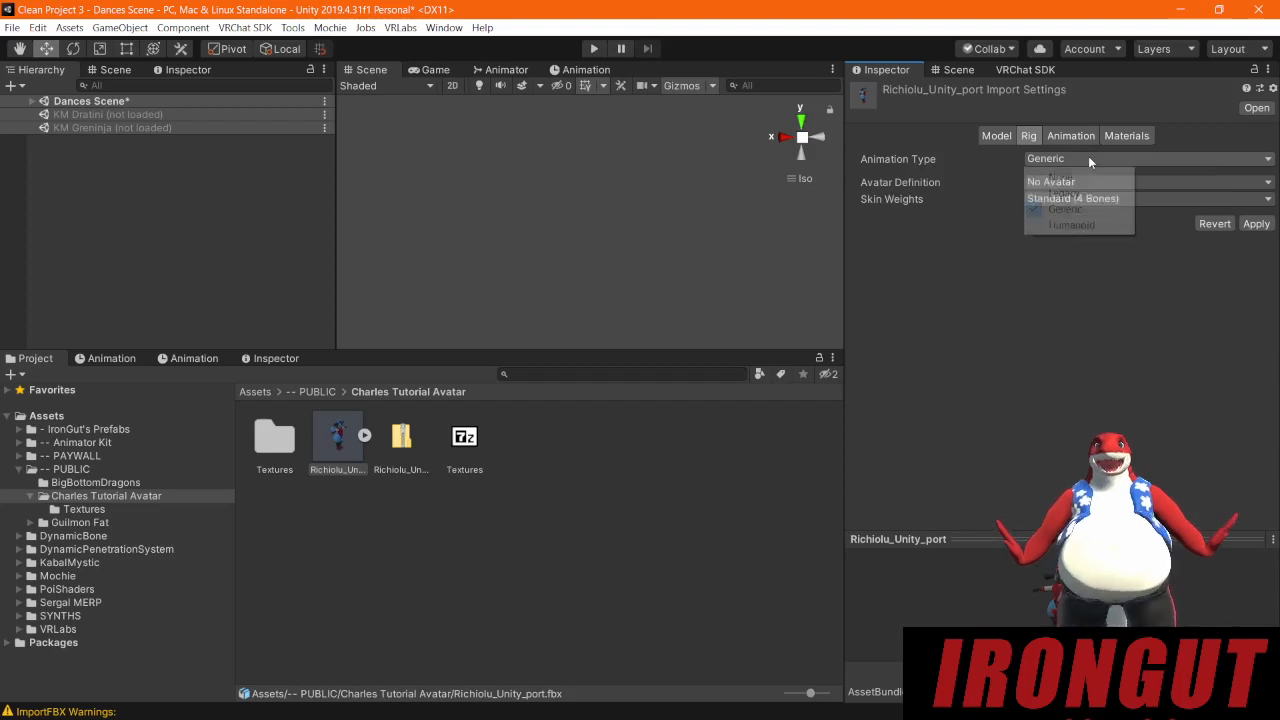
click(1068, 225)
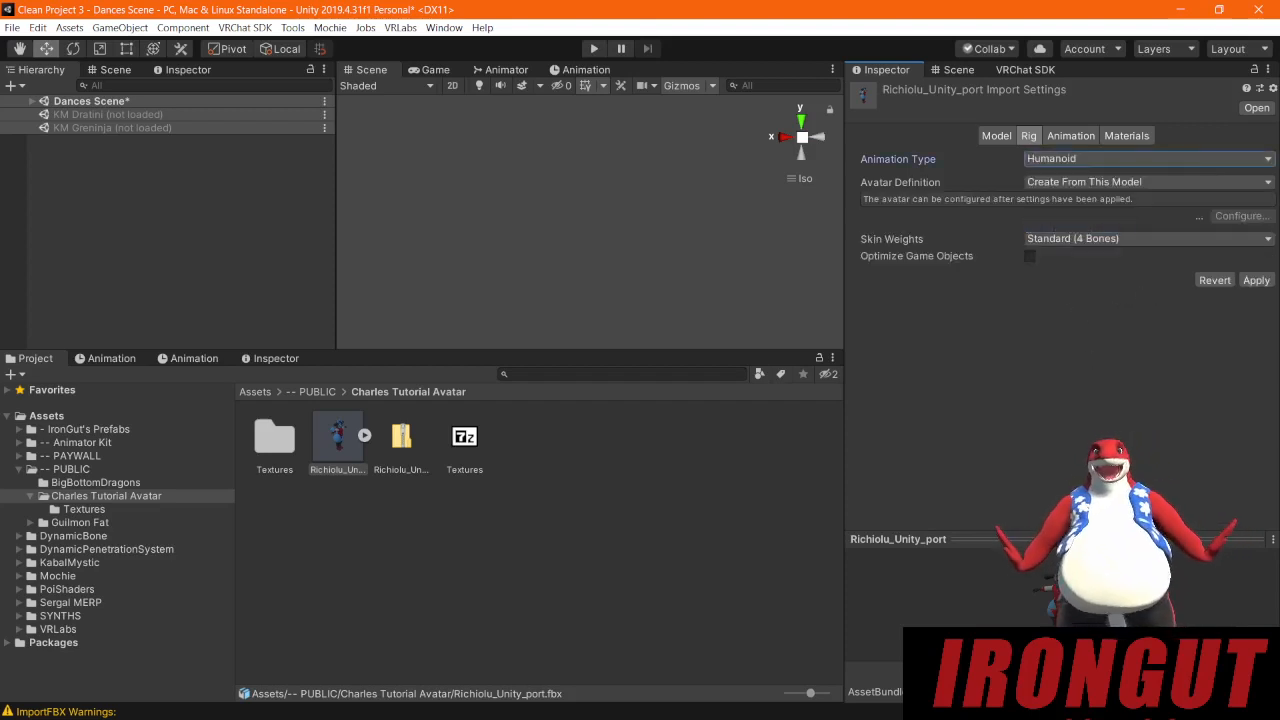
drag(1092, 539, 1085, 443)
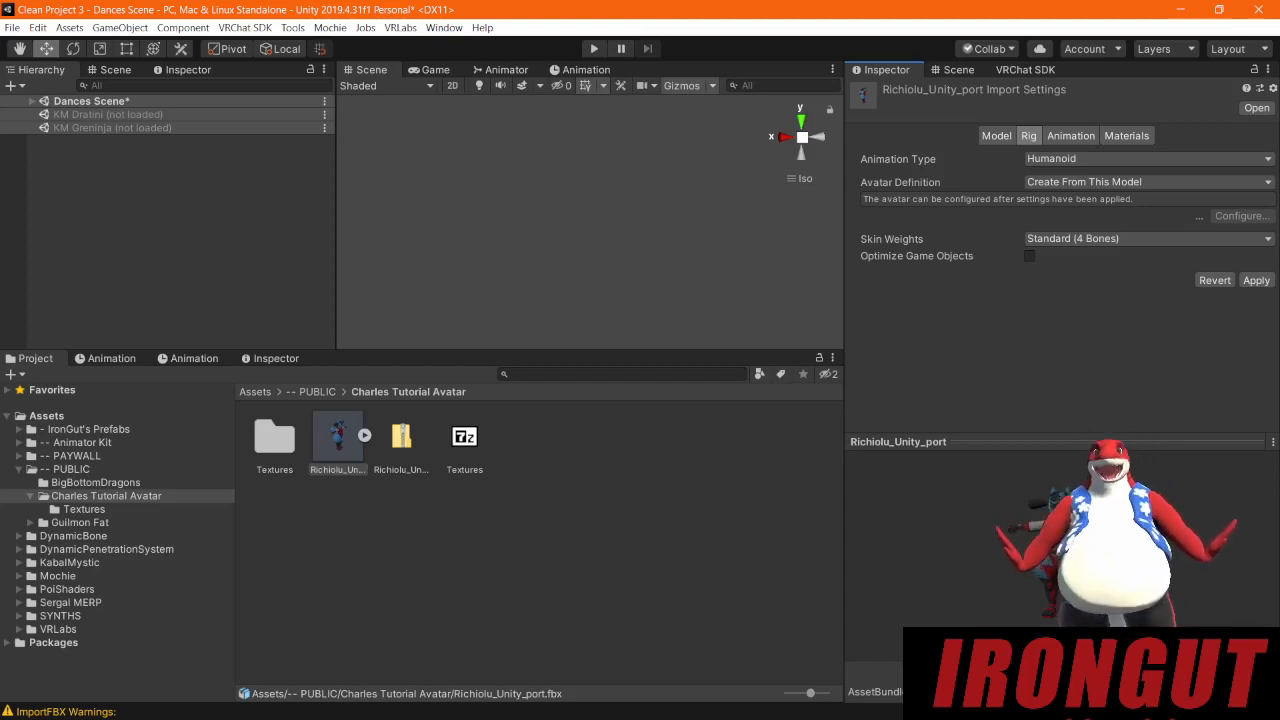
click(1257, 281)
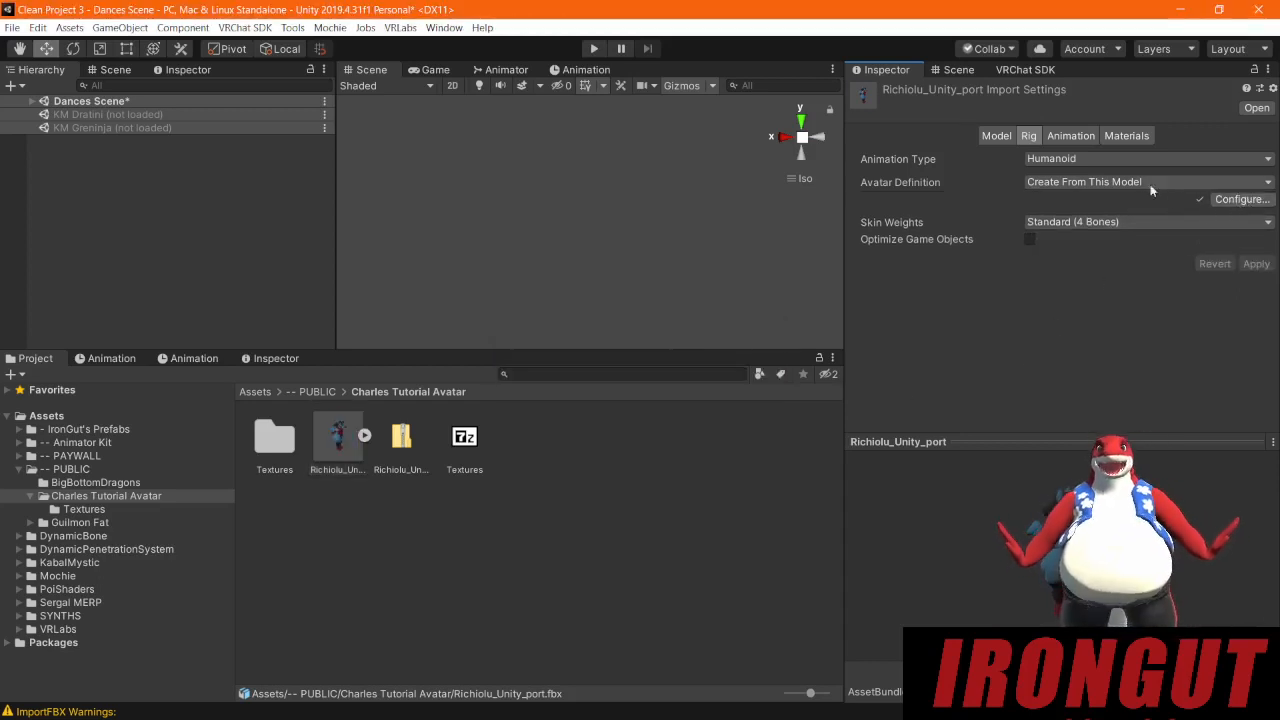
Step: Open the humanoid avatar's bone mapping configuration and enlarge the hierarchy and scene area
click(1245, 200)
click(612, 401)
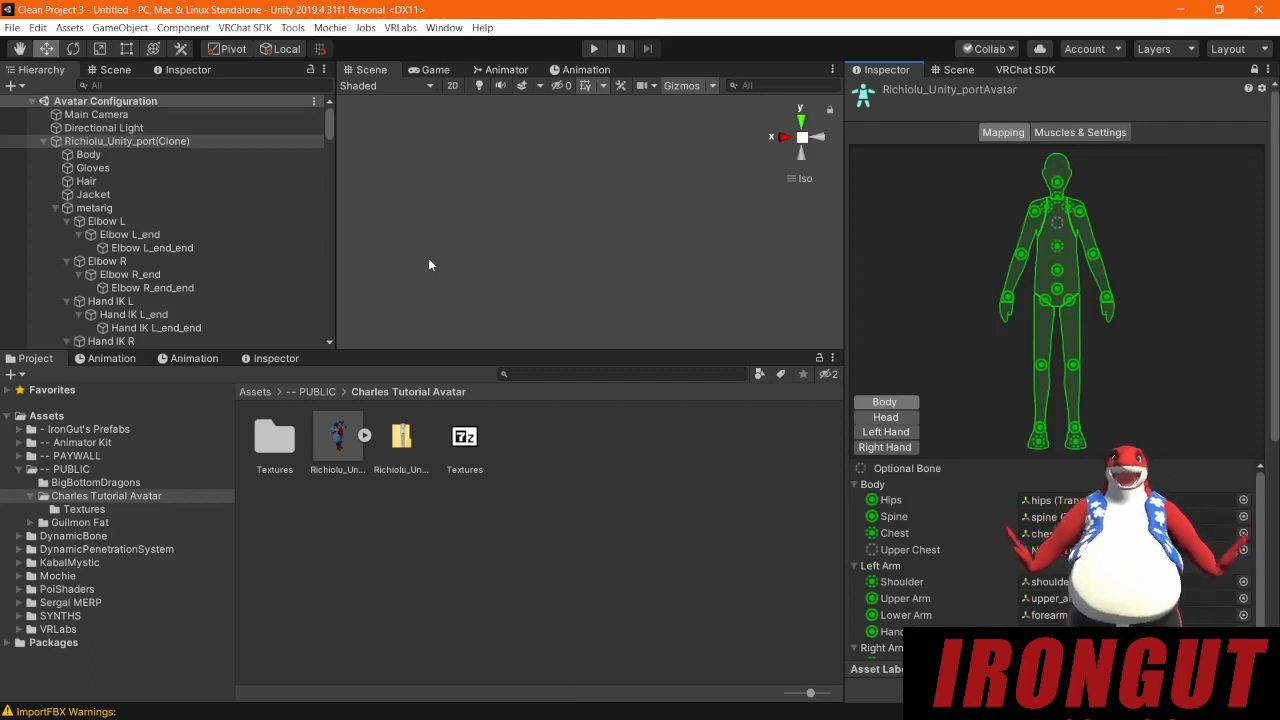
drag(447, 350, 460, 422)
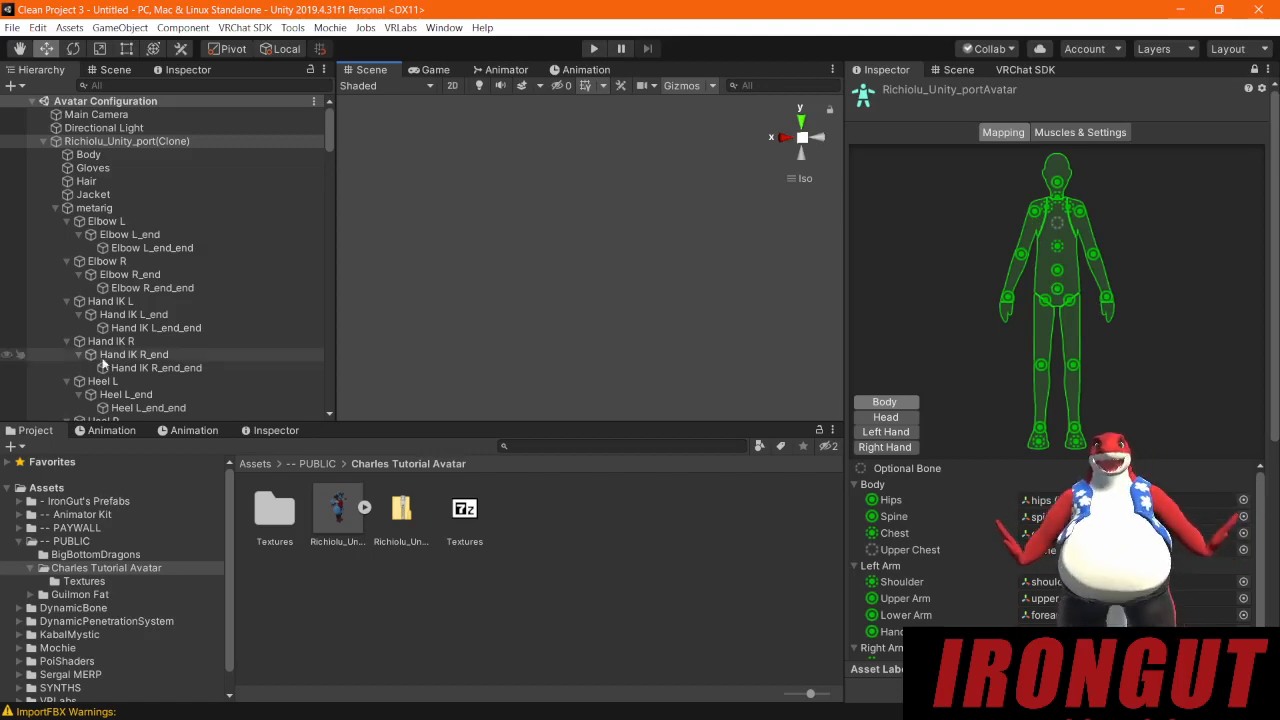
Step: Examine the armature's bone hierarchy and check the body, arm and leg bone assignments in the avatar mapping
scroll(130, 260, down, 15)
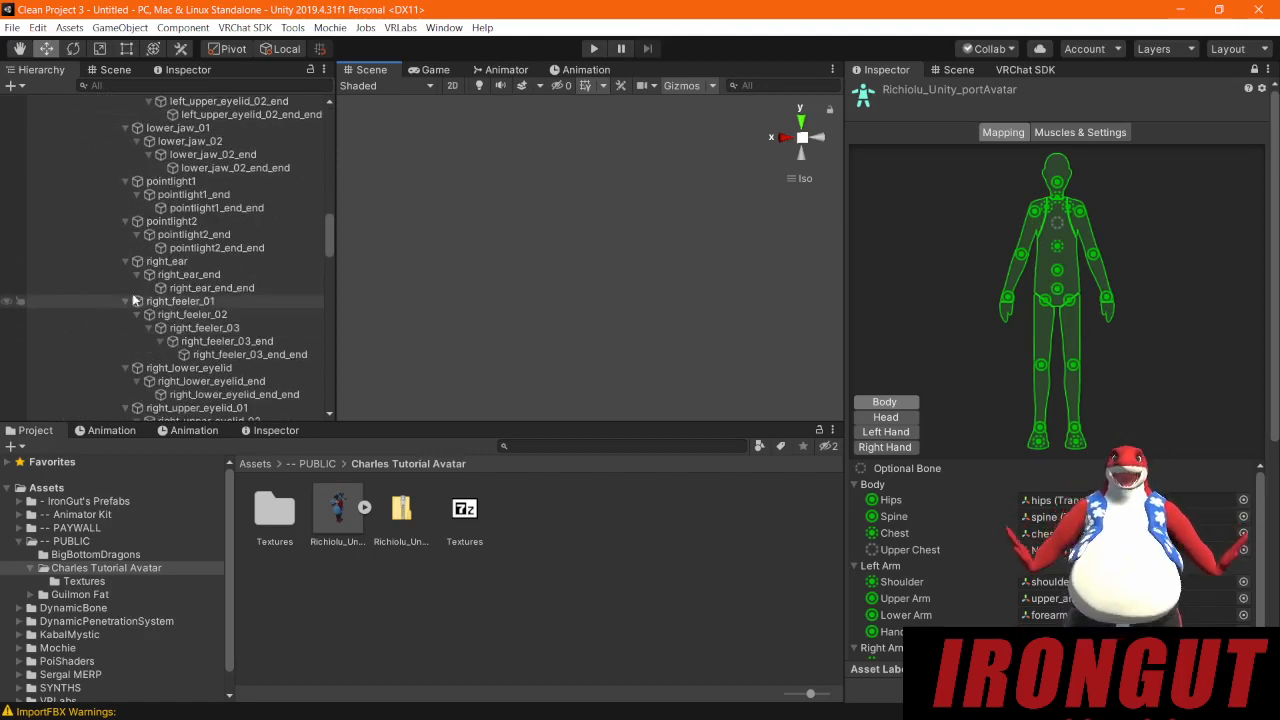
scroll(165, 320, down, 15)
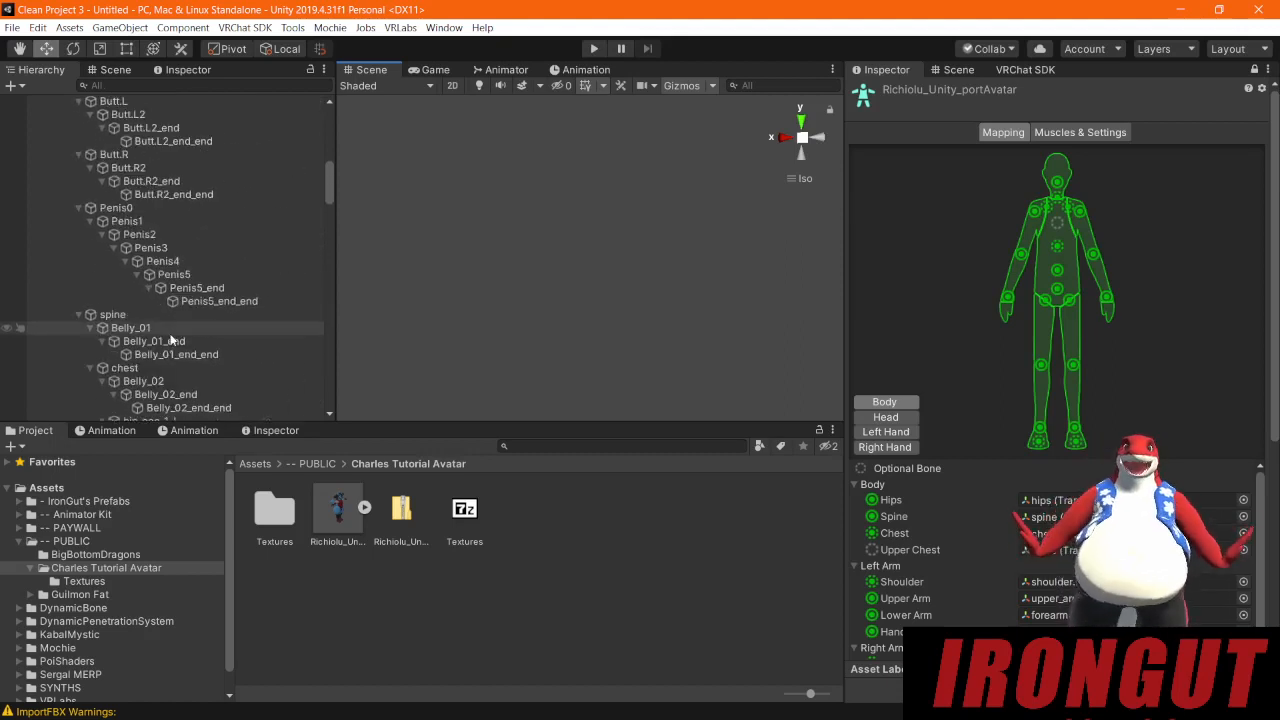
scroll(158, 340, down, 2)
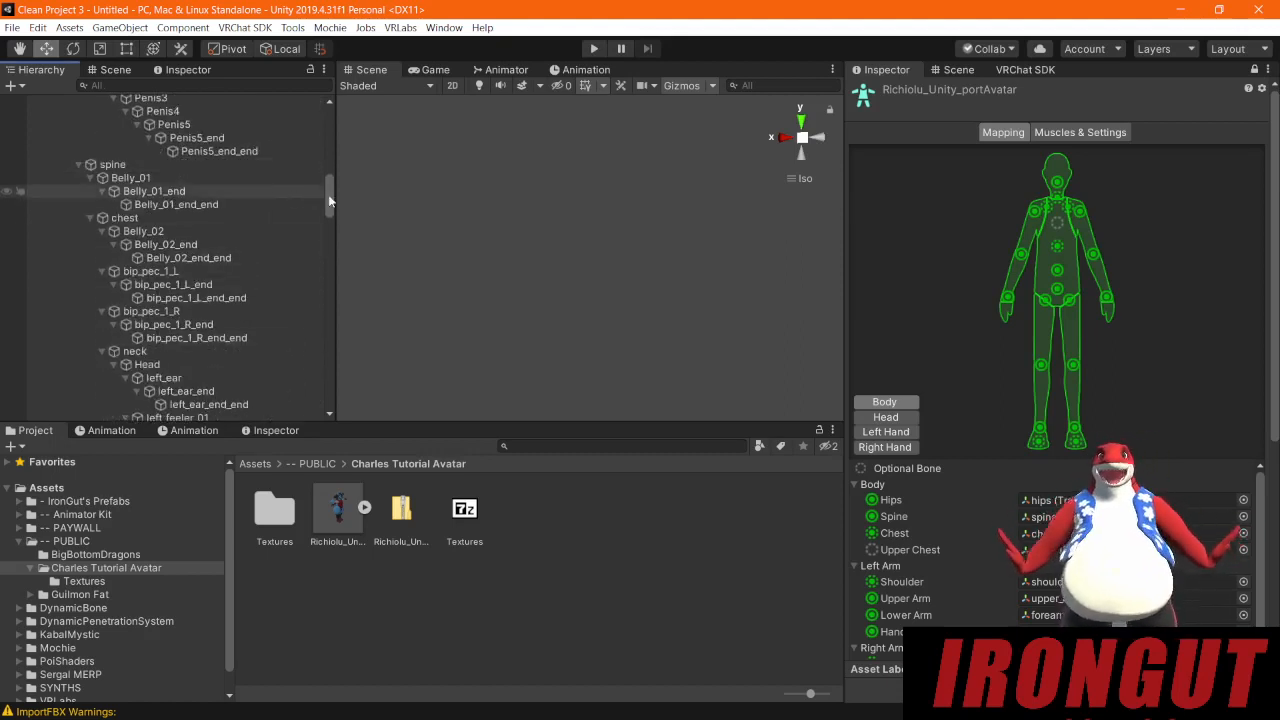
scroll(329, 193, up, 1)
mouse_move(329, 193)
mouse_down()
mouse_move(329, 214)
mouse_move(329, 200)
mouse_up()
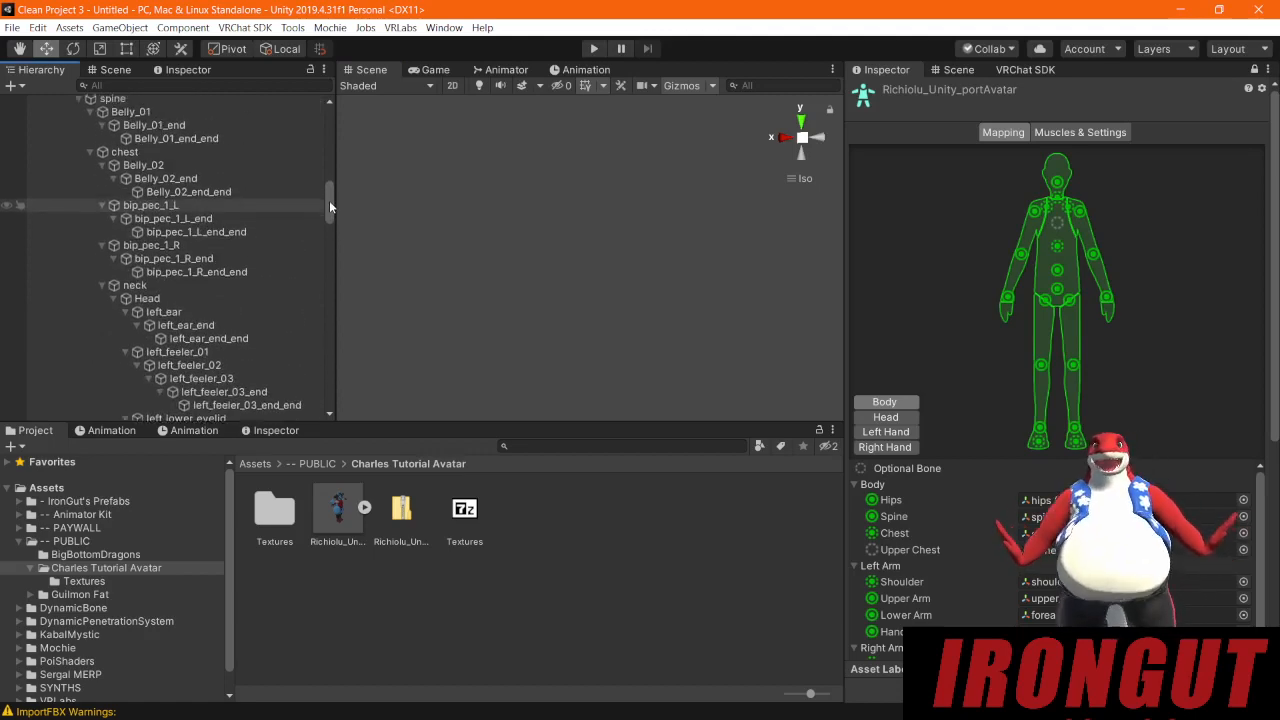
scroll(1099, 314, down, 5)
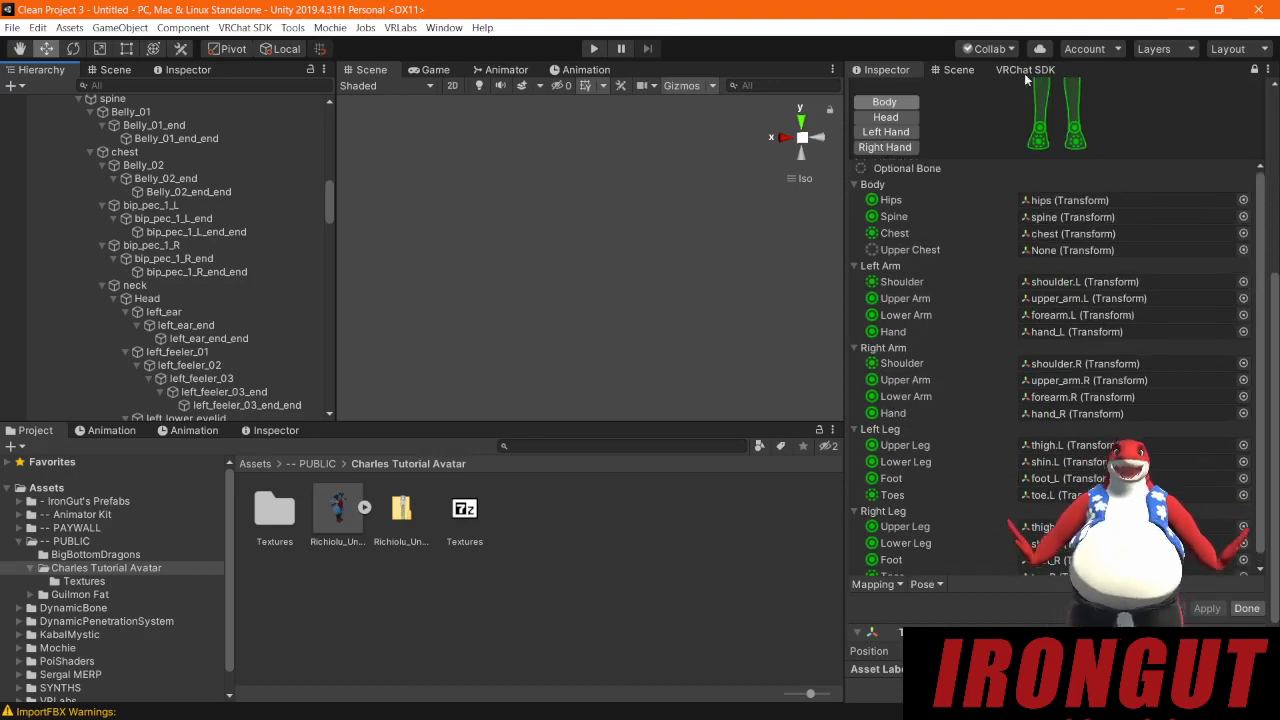
scroll(991, 167, up, 5)
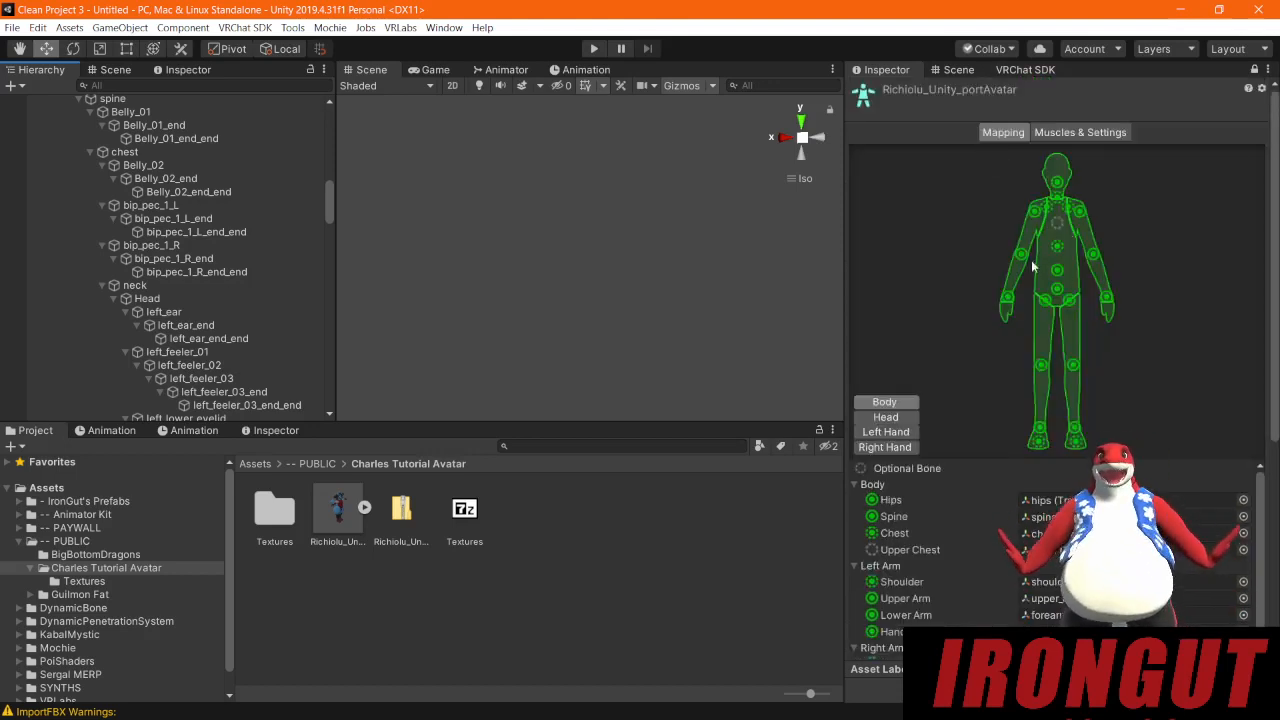
scroll(1033, 267, down, 3)
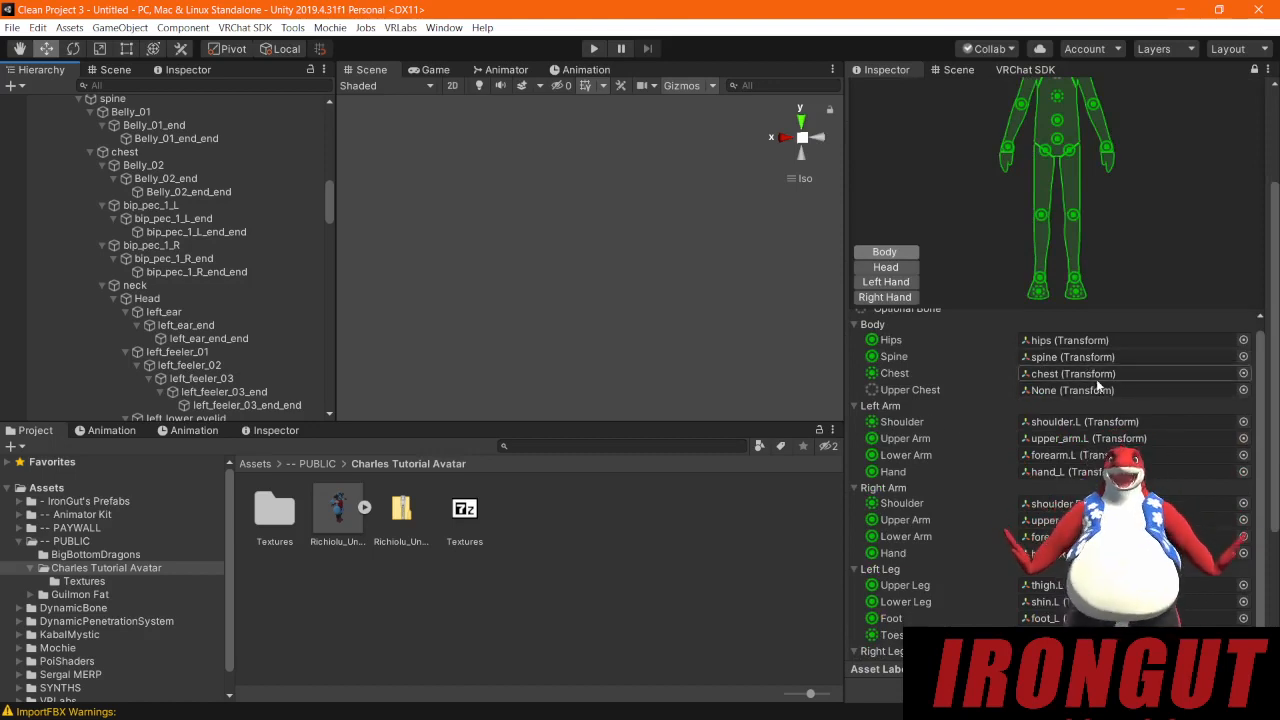
scroll(982, 252, down, 3)
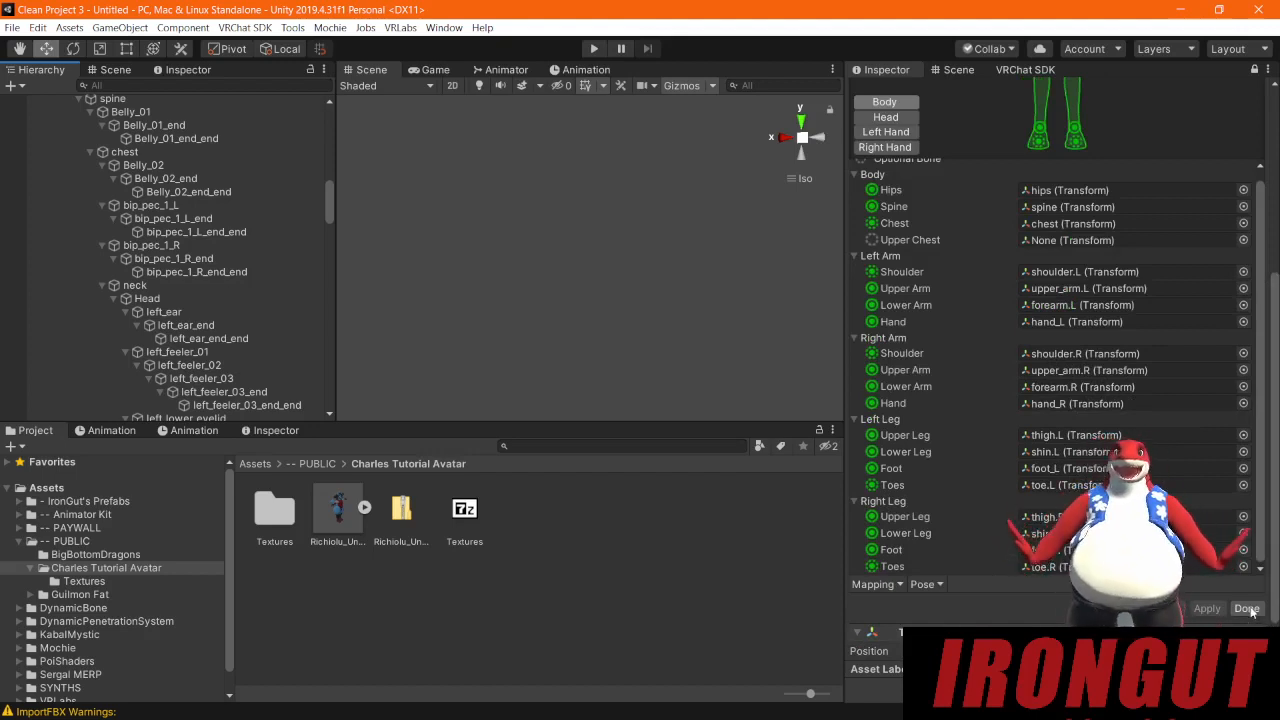
scroll(1054, 354, up, 1)
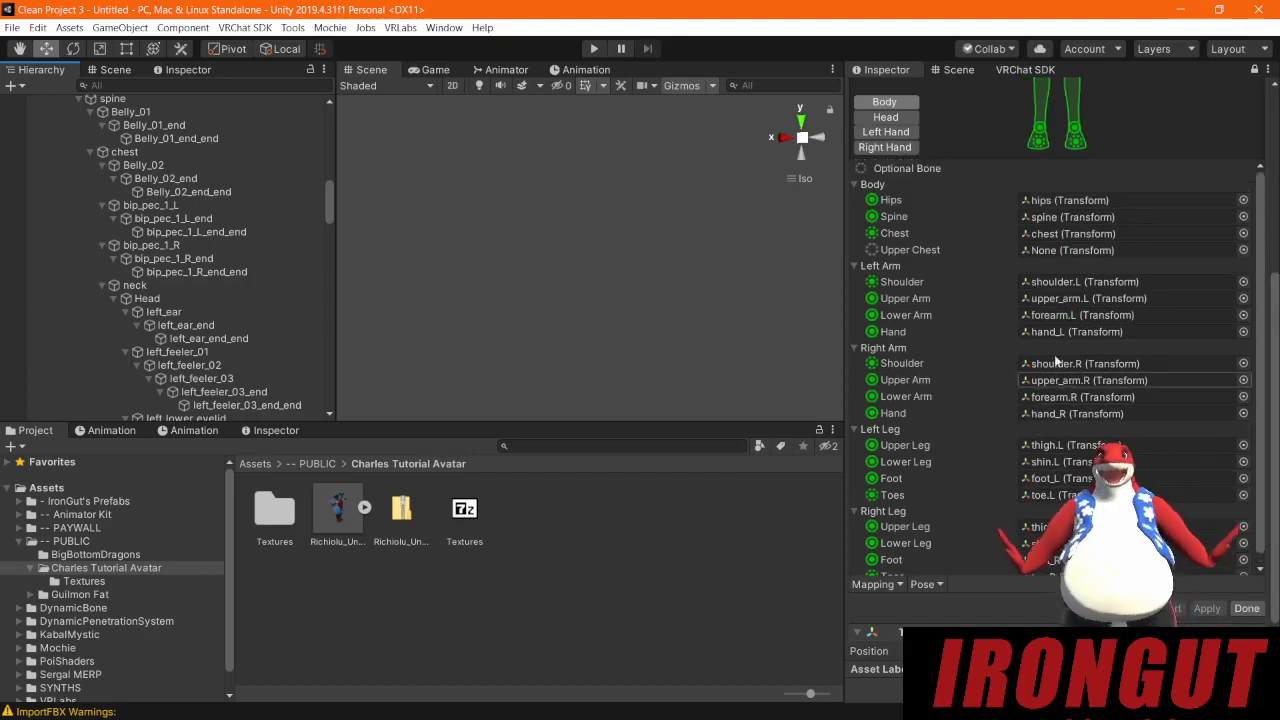
Step: Clear the Left Eye and Right Eye bone assignments in the avatar's head mapping
click(906, 119)
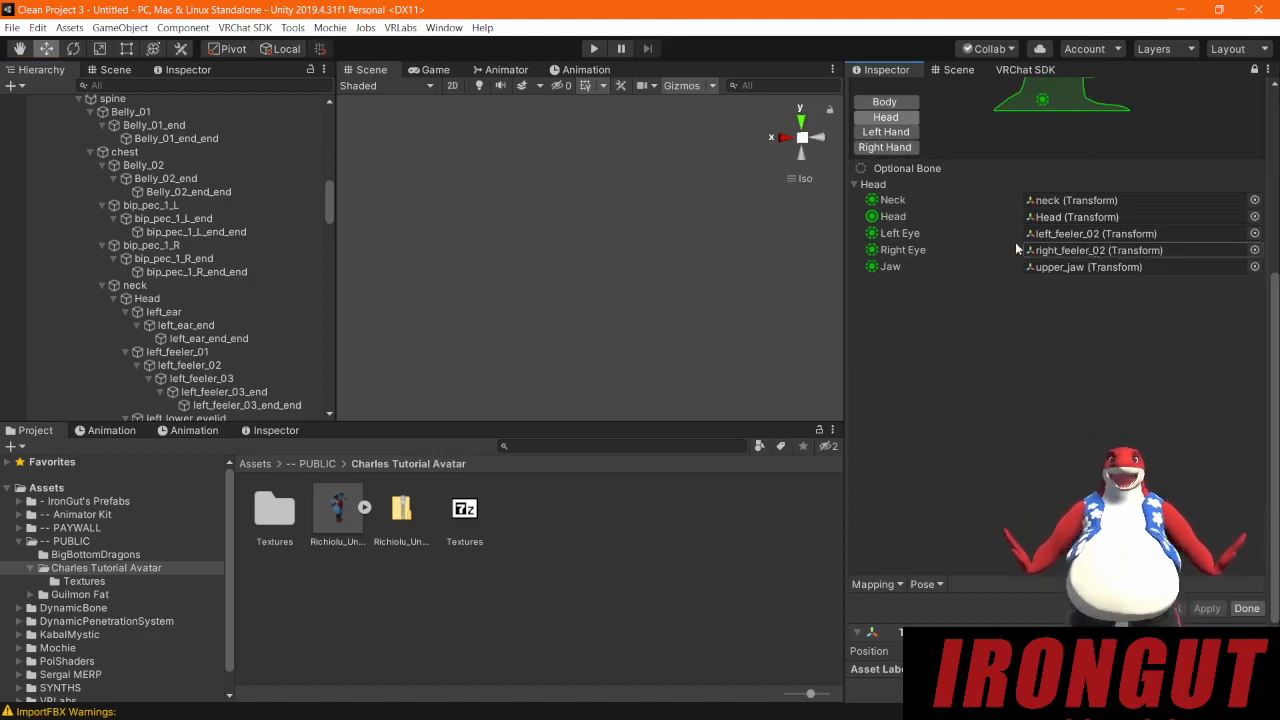
click(1087, 232)
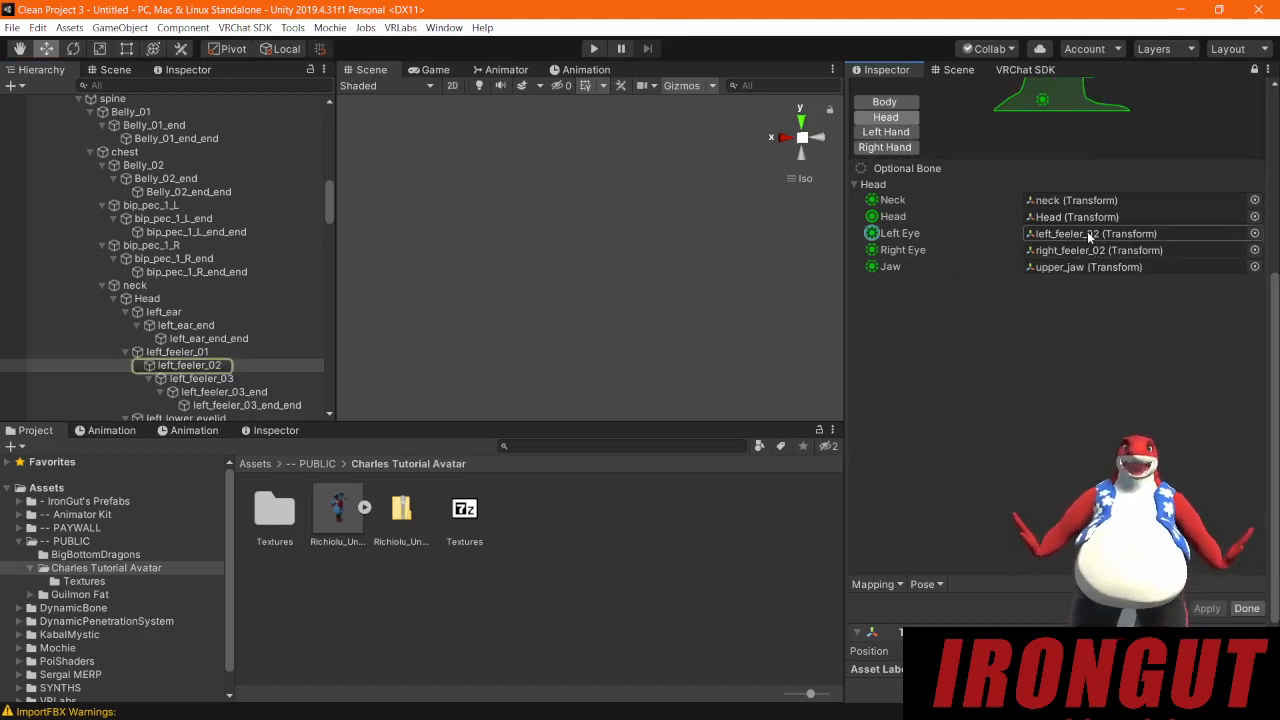
key(Delete)
scroll(1087, 231, up, 1)
click(1075, 287)
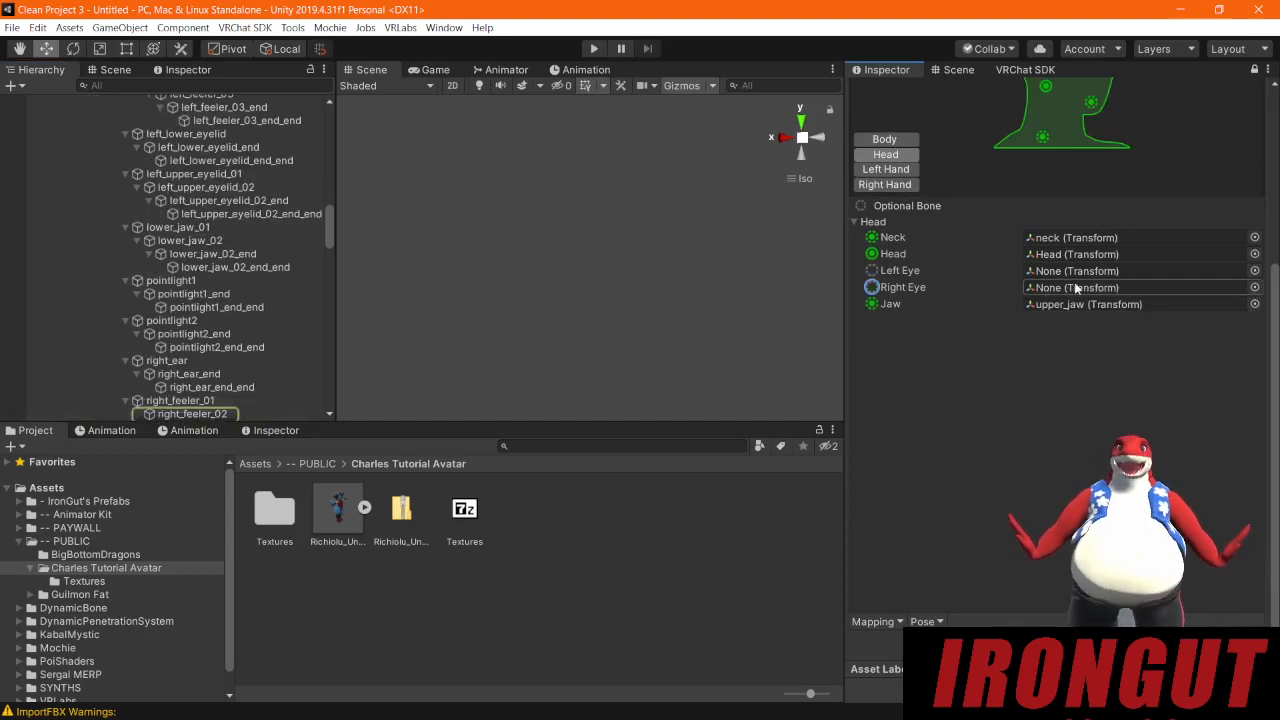
key(Delete)
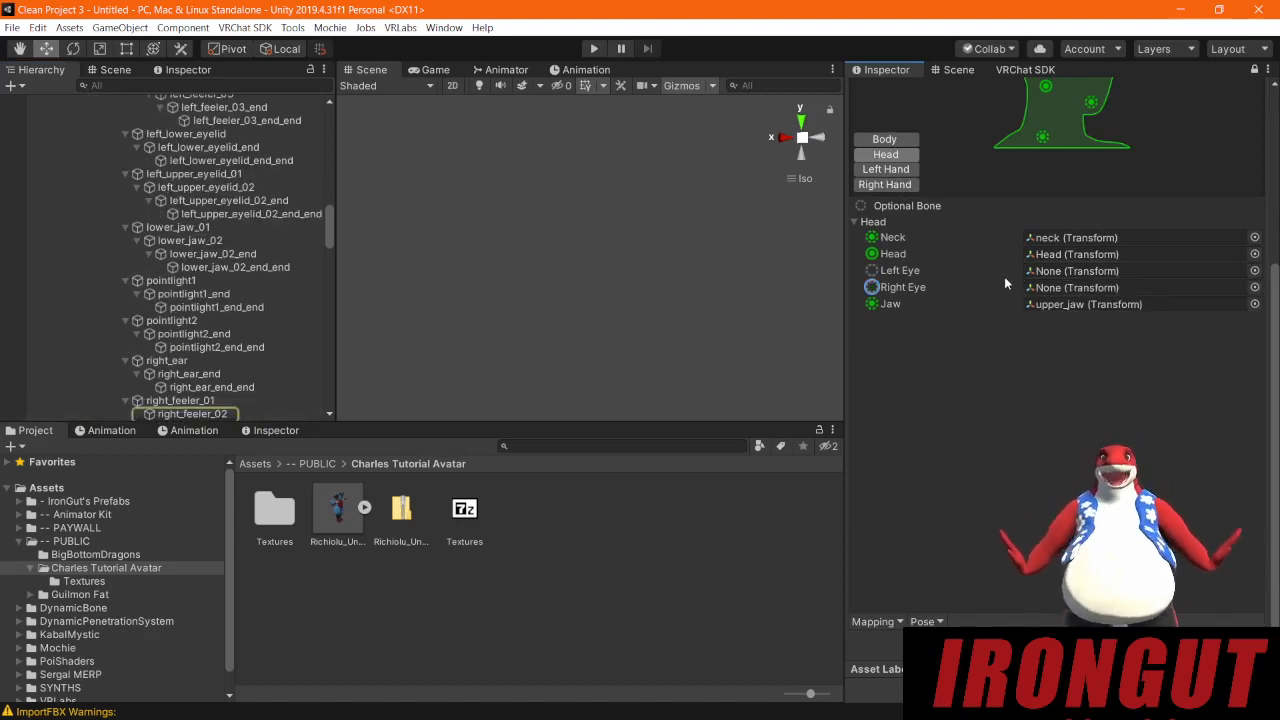
Step: Check the neck and jaw bones and review the left hand, right hand and body mappings
click(1094, 254)
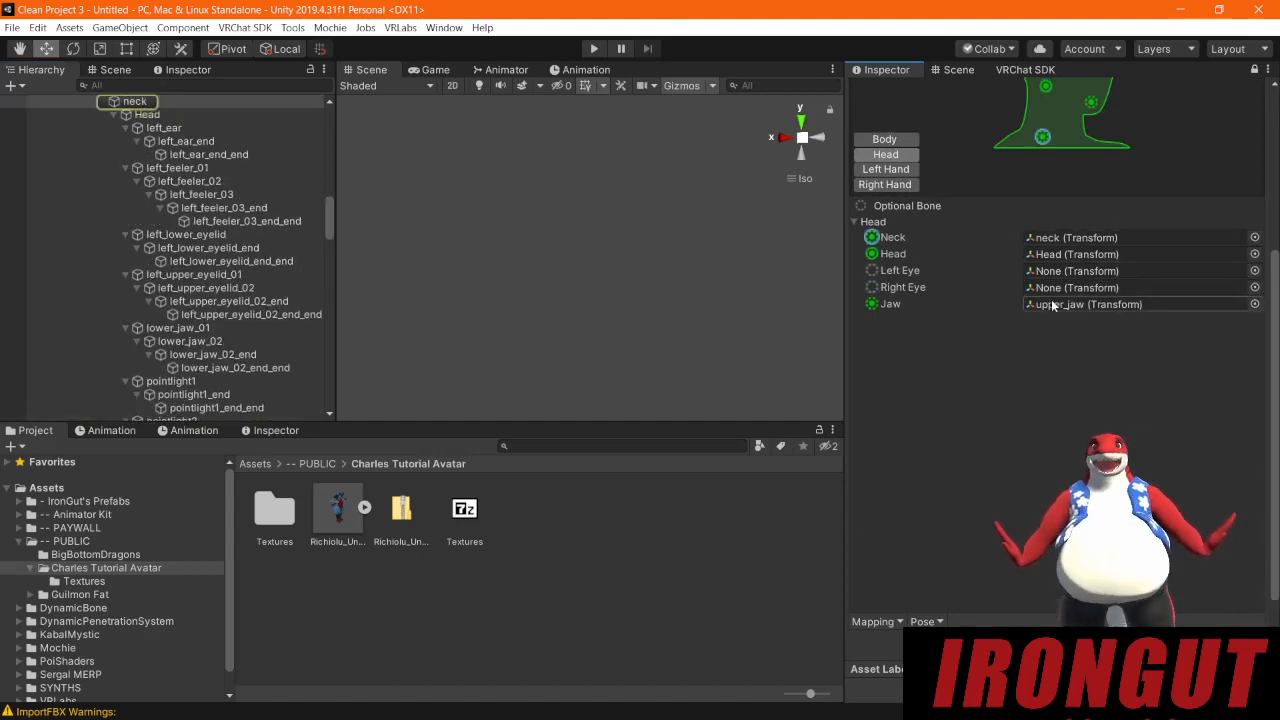
click(1090, 304)
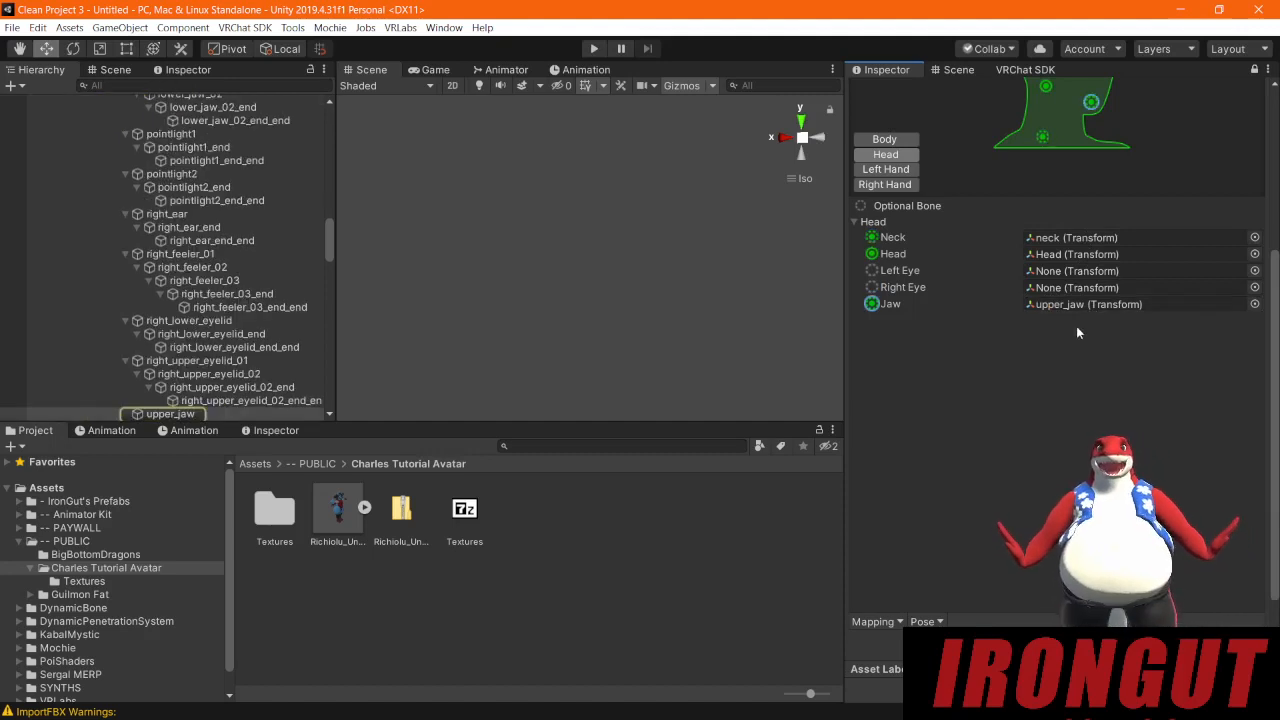
click(886, 169)
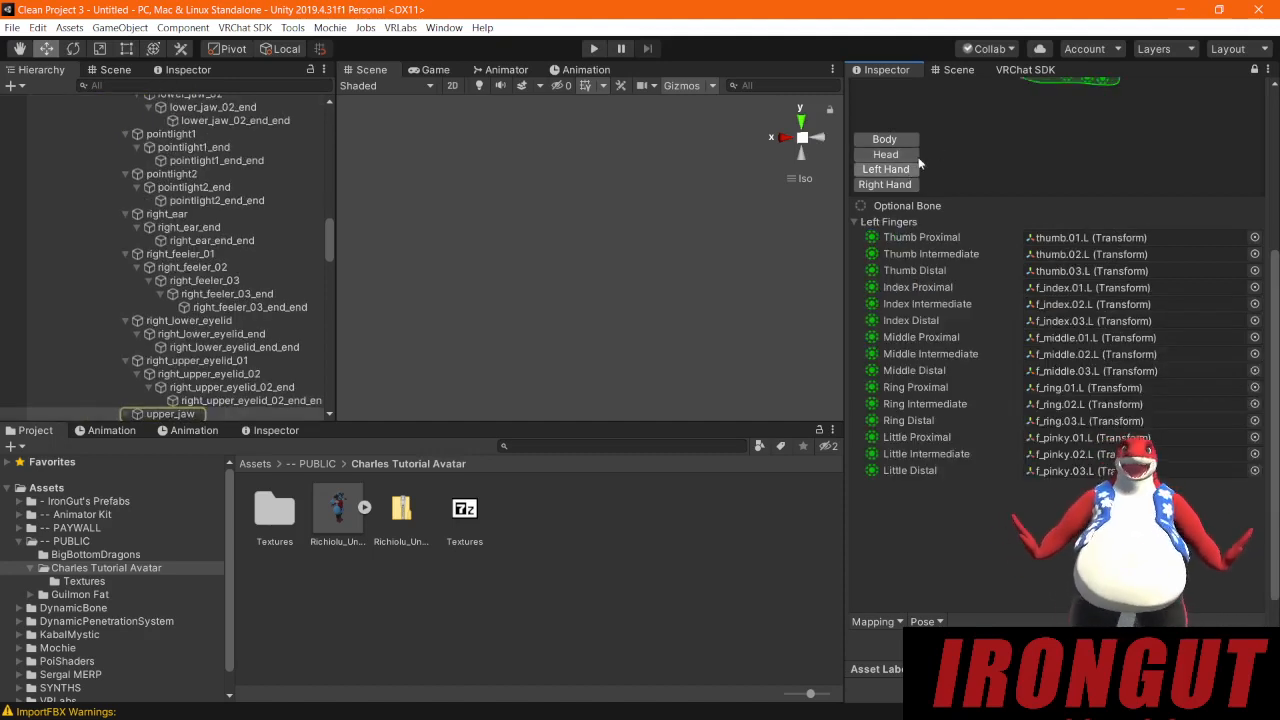
click(897, 185)
click(884, 139)
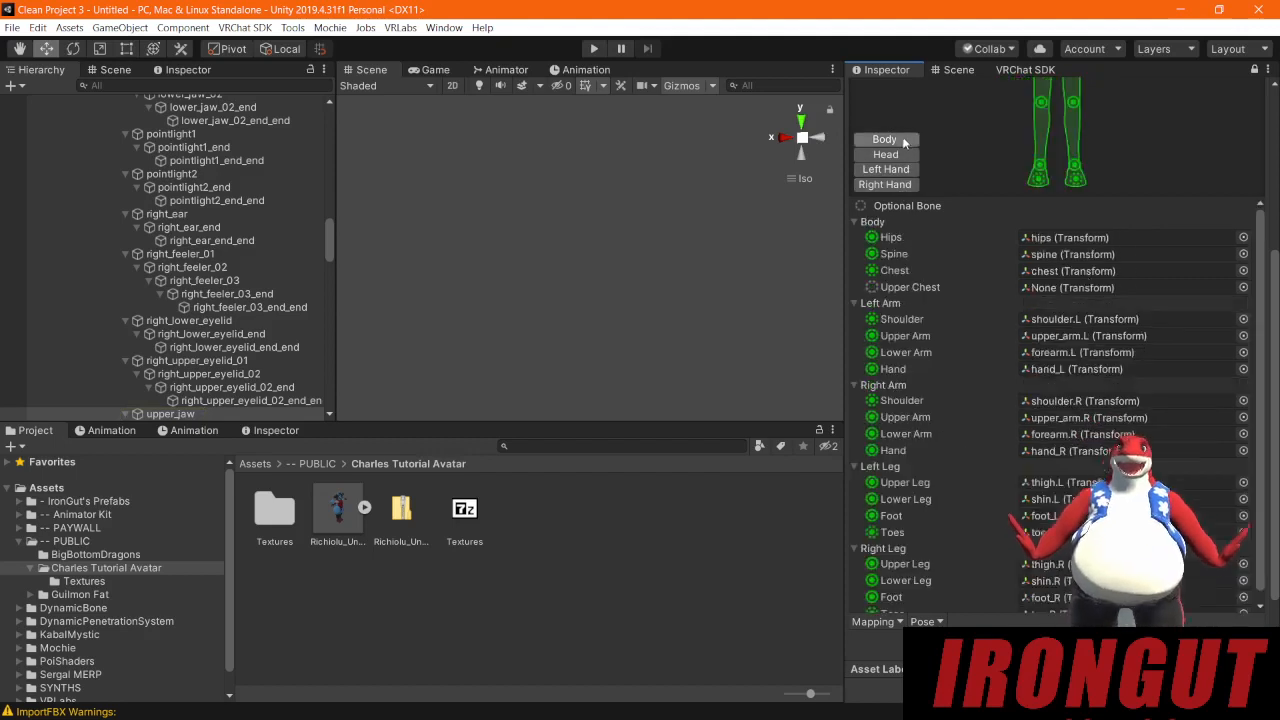
Step: Locate the chest bone in the armature hierarchy and compare it with the avatar's body bone mapping
scroll(1107, 253, down, 1)
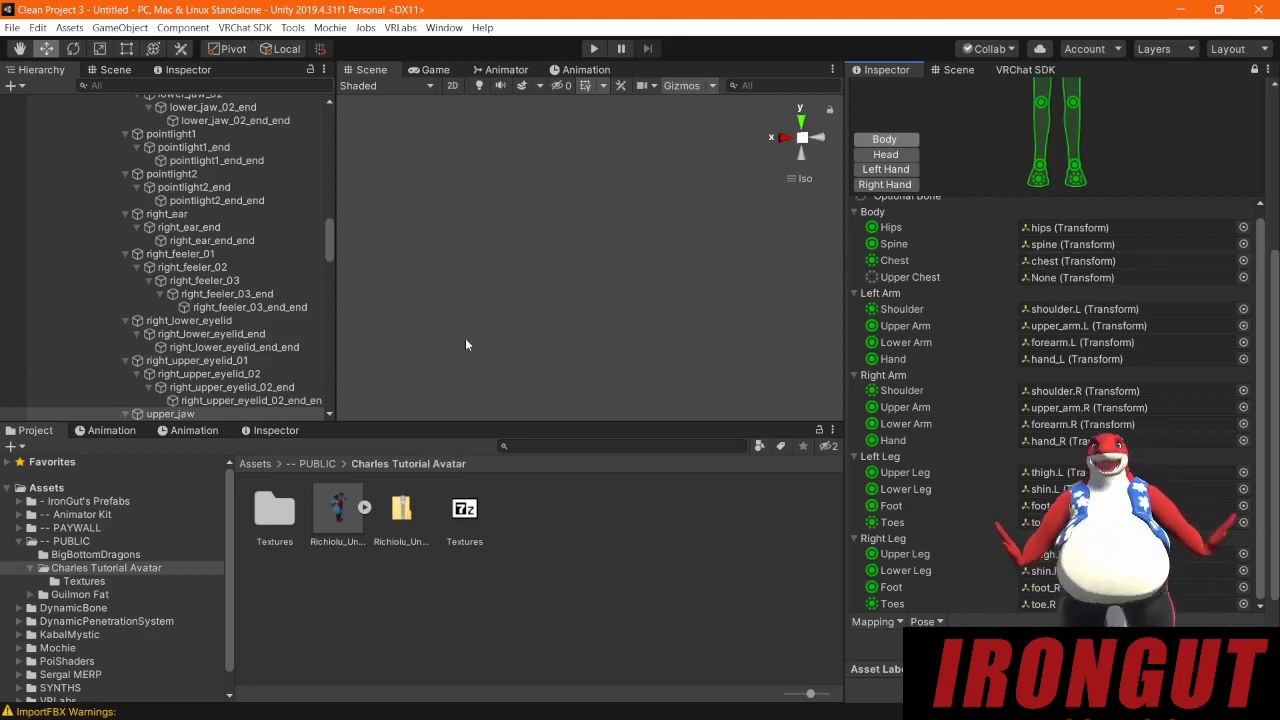
click(324, 252)
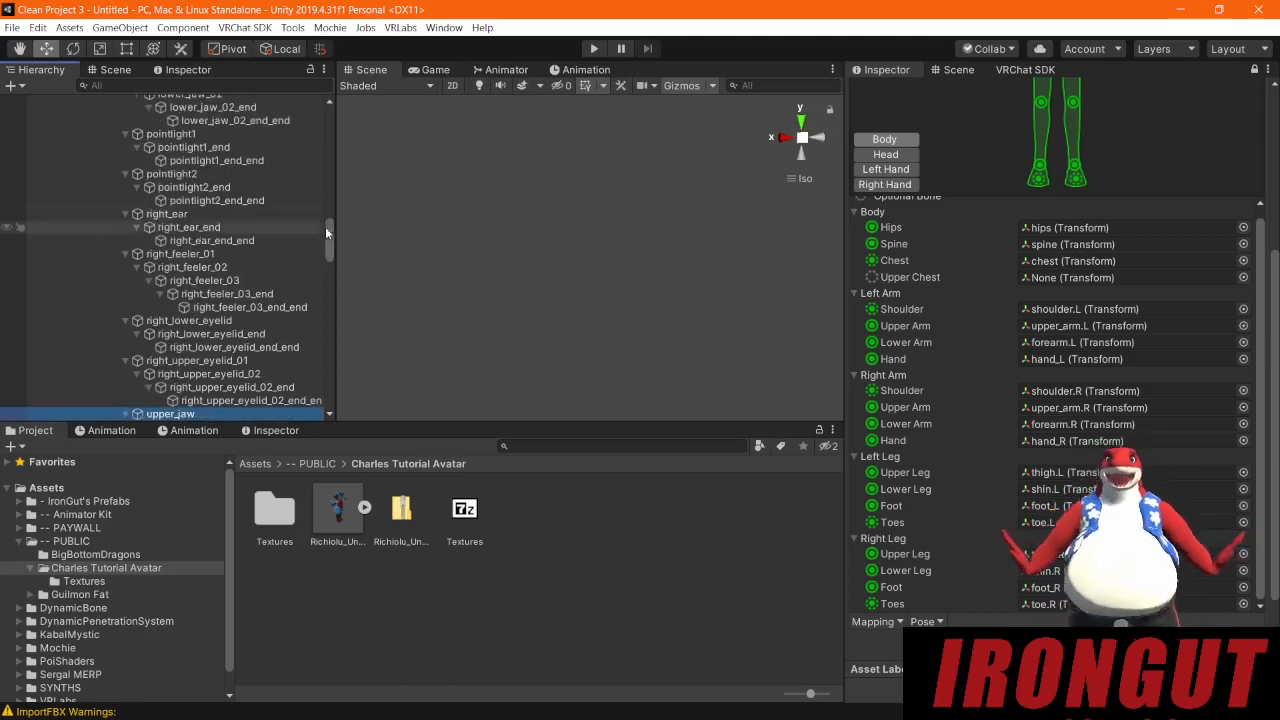
mouse_move(325, 226)
mouse_down()
mouse_move(328, 104)
mouse_move(326, 179)
mouse_up()
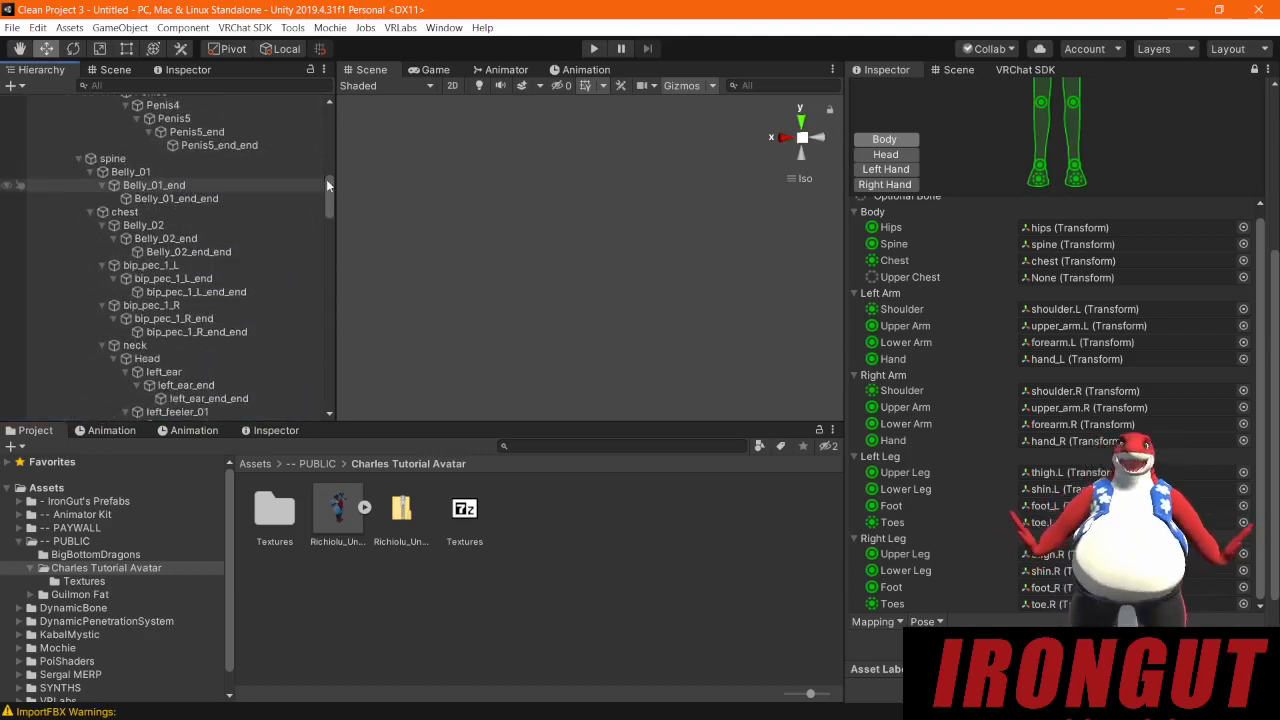
click(124, 213)
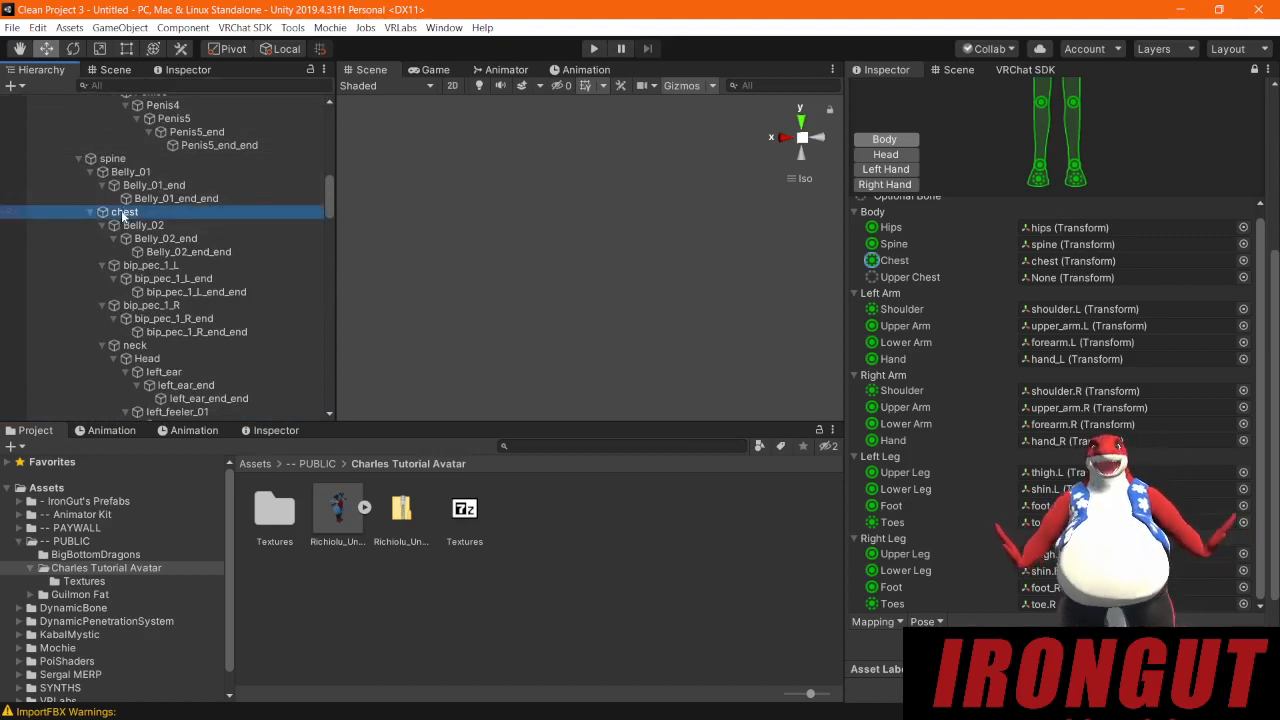
drag(124, 213, 588, 262)
Step: Leave the bone mapping configuration, collapse the model's sub-assets and show the Richiolu_Unity_port model's rig import settings
drag(1013, 277, 1060, 556)
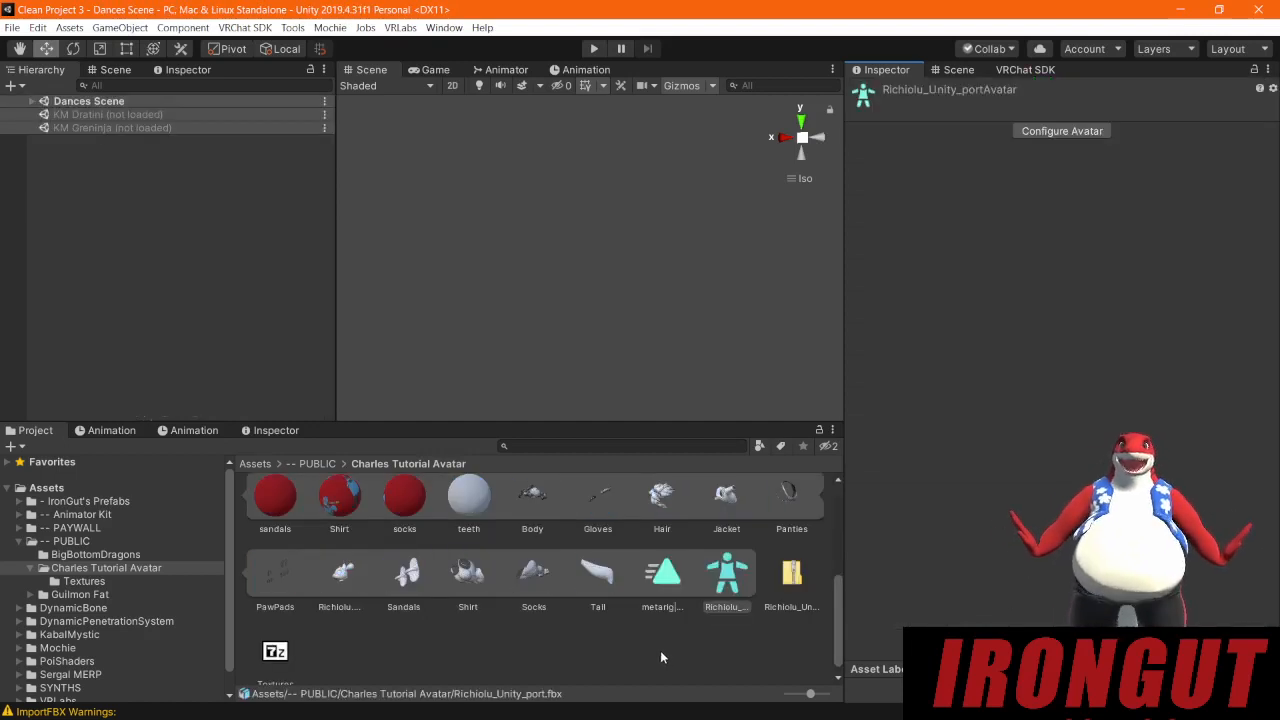
click(366, 507)
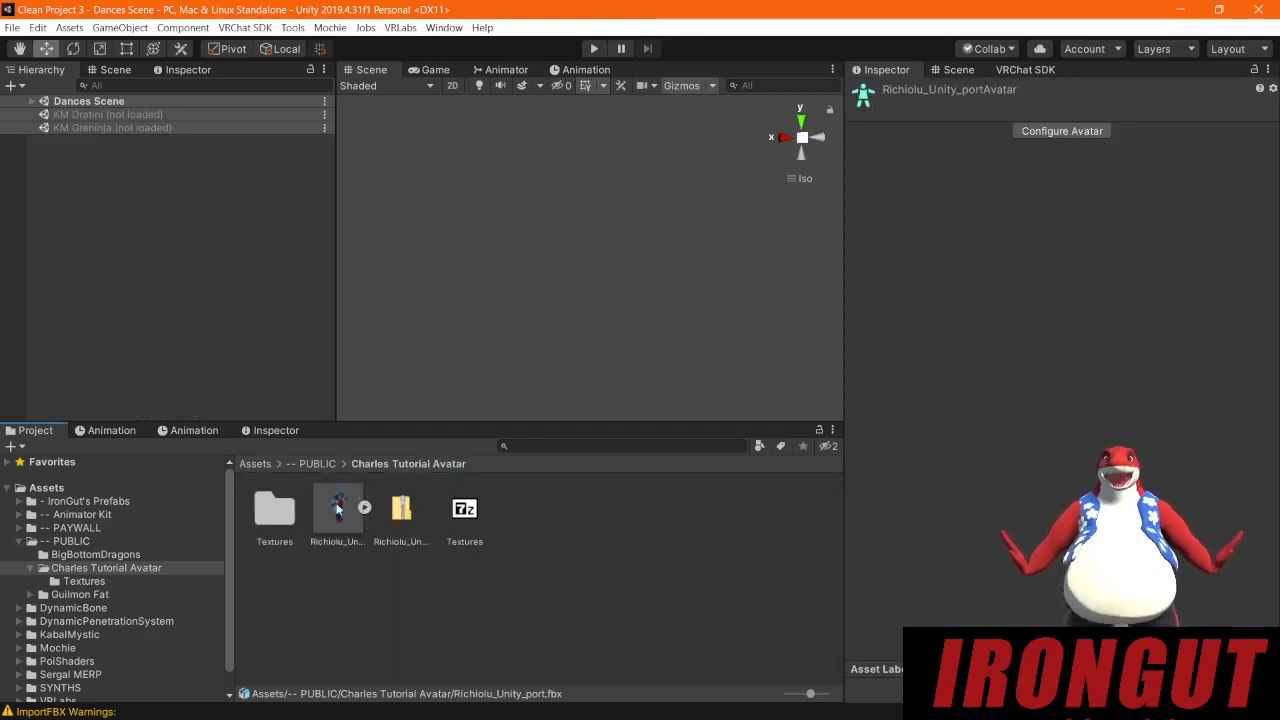
click(338, 506)
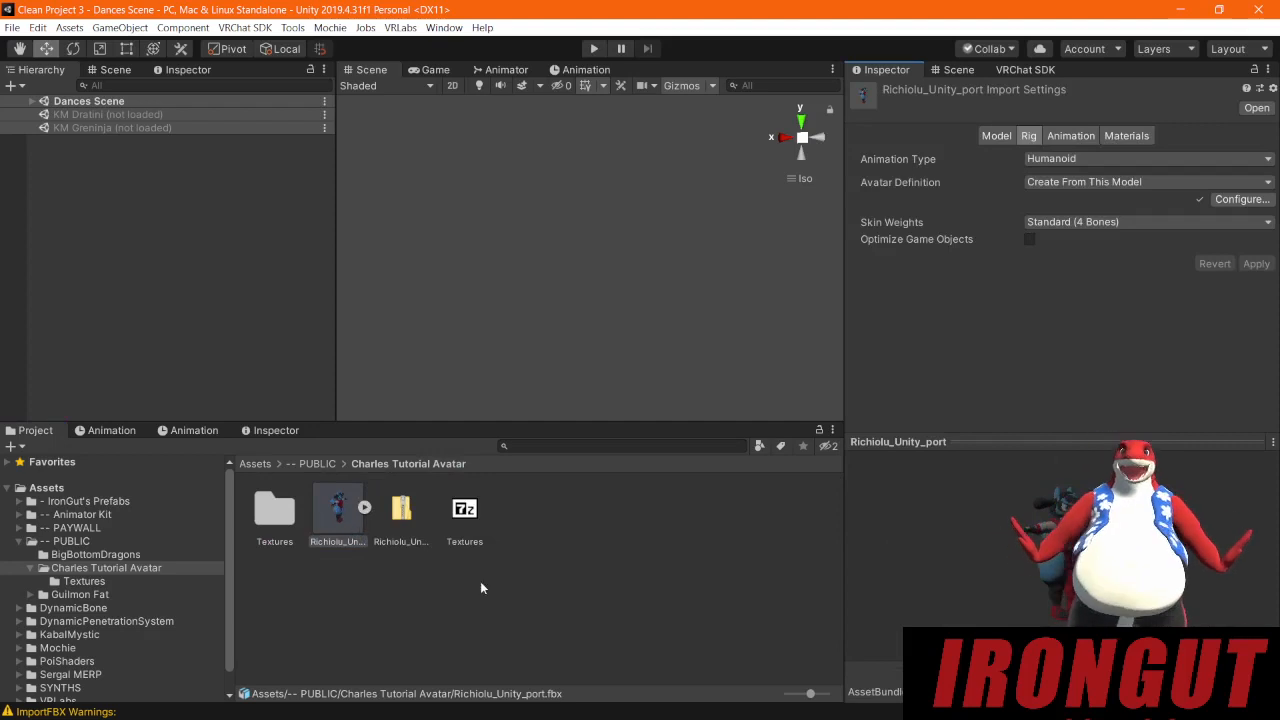
right_click(641, 538)
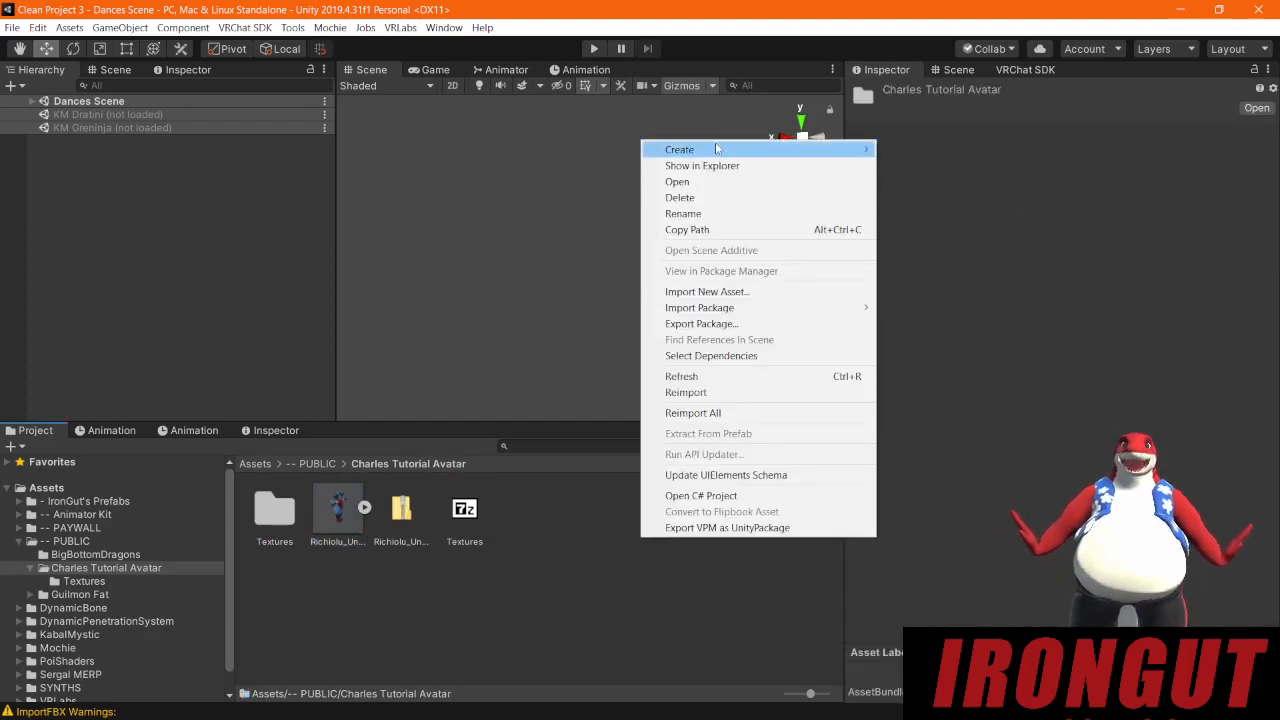
mouse_move(720, 150)
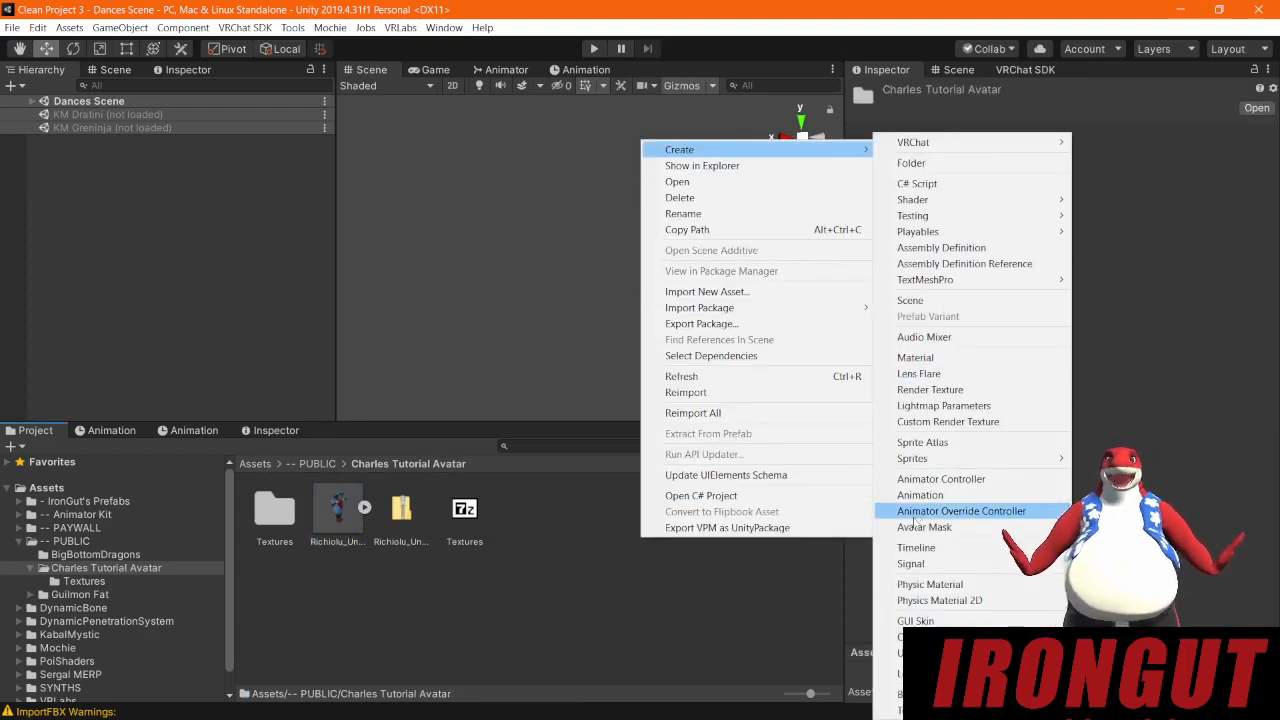
click(658, 612)
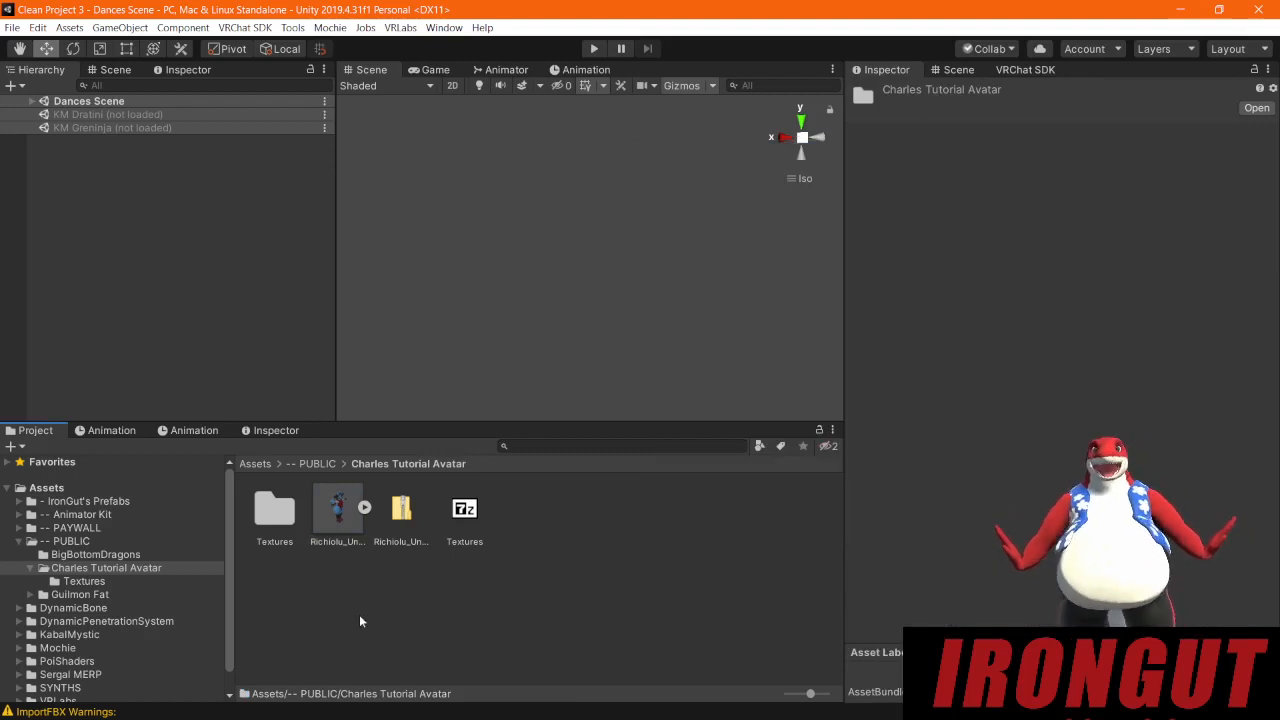
Step: Create a scene named Riolu in the avatar's project folder and load it in the hierarchy alongside Dances Scene
right_click(545, 539)
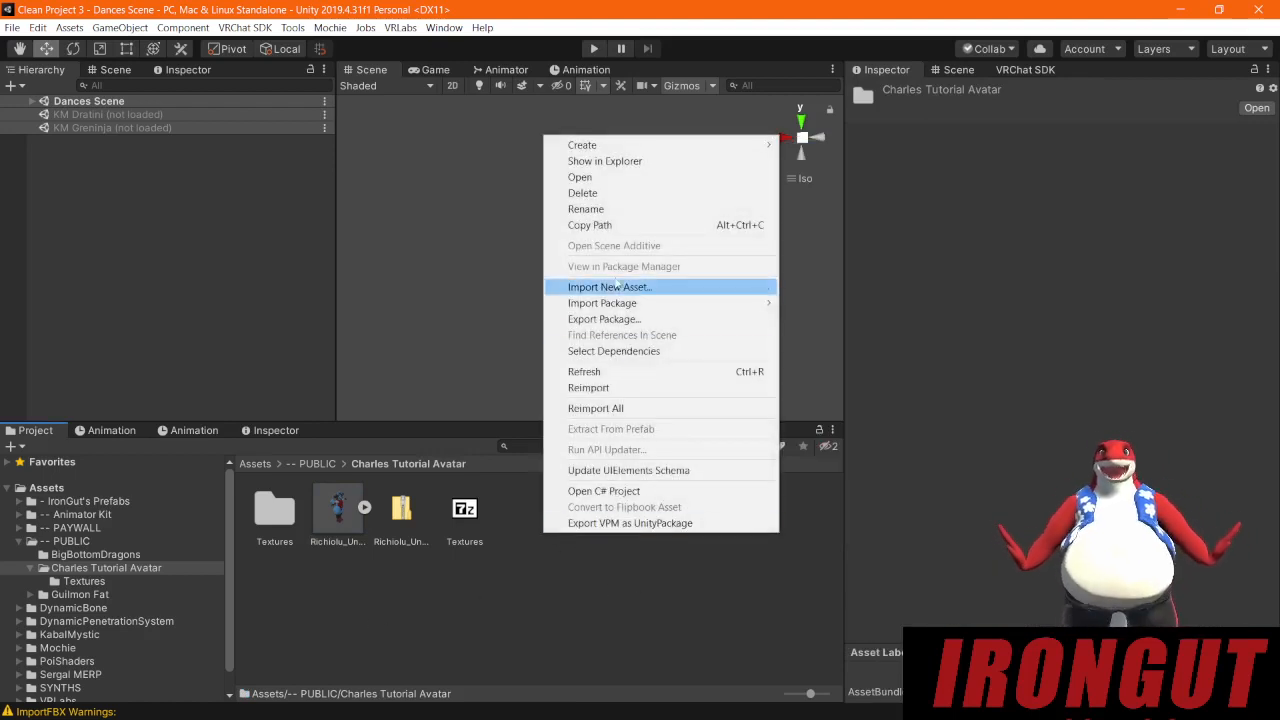
mouse_move(610, 146)
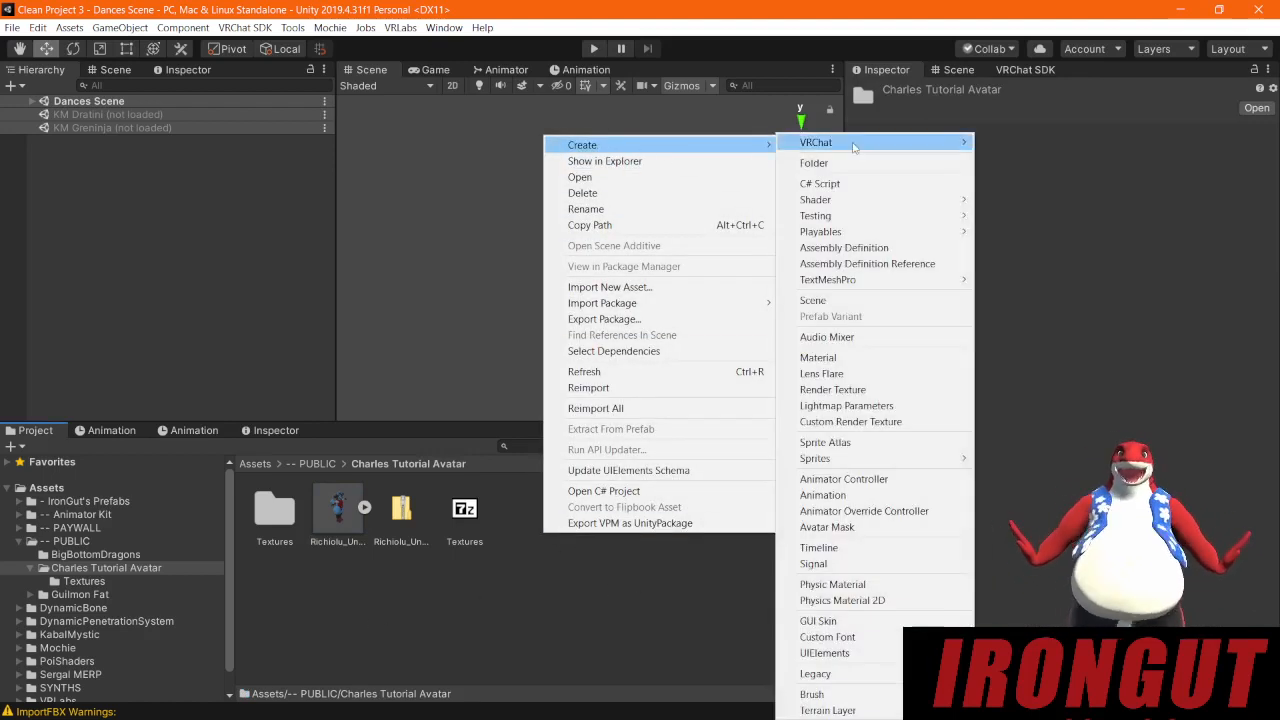
click(858, 304)
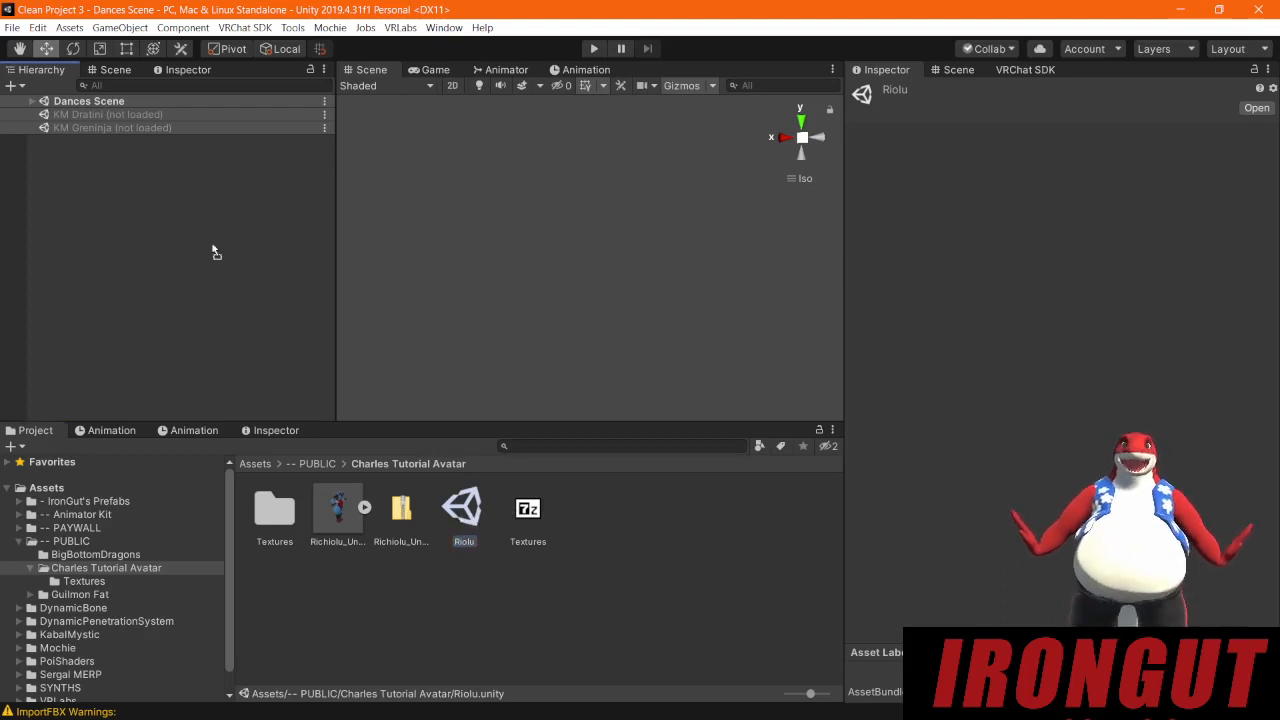
drag(152, 253, 152, 253)
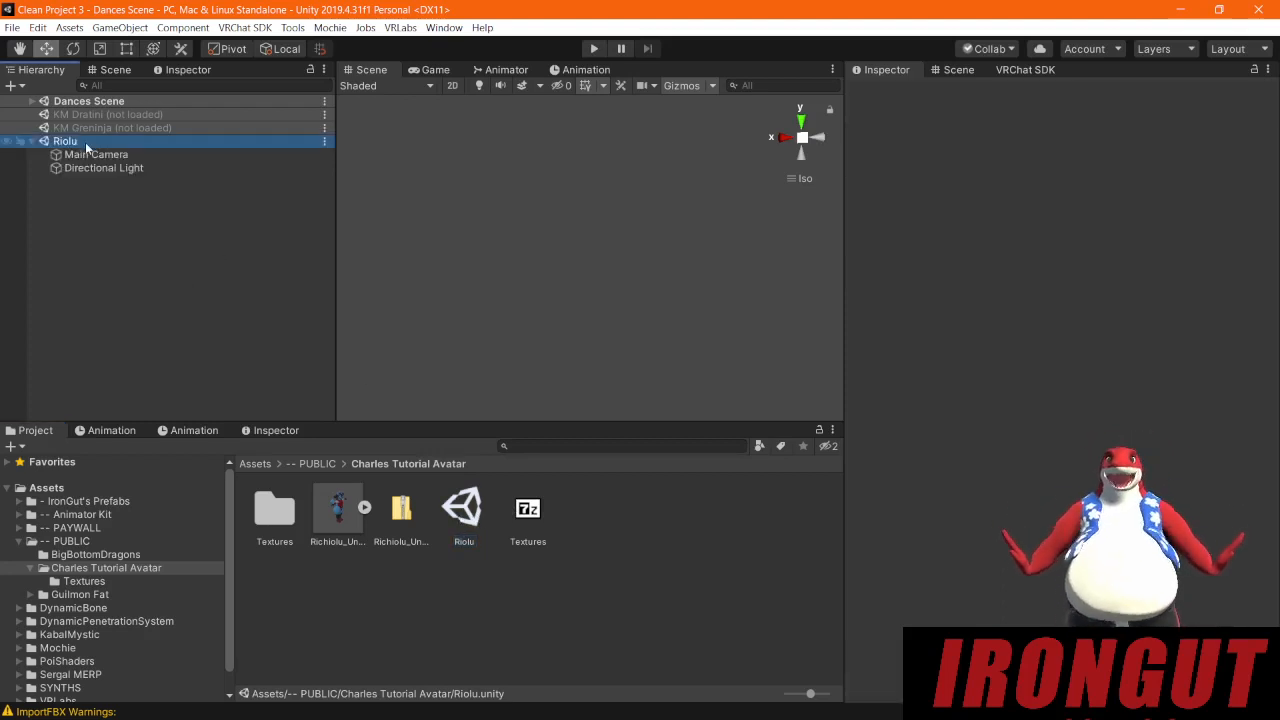
Step: Add the Richiolu_Unity_port model to the Riolu scene and view the scene from its side axis
drag(332, 527, 170, 285)
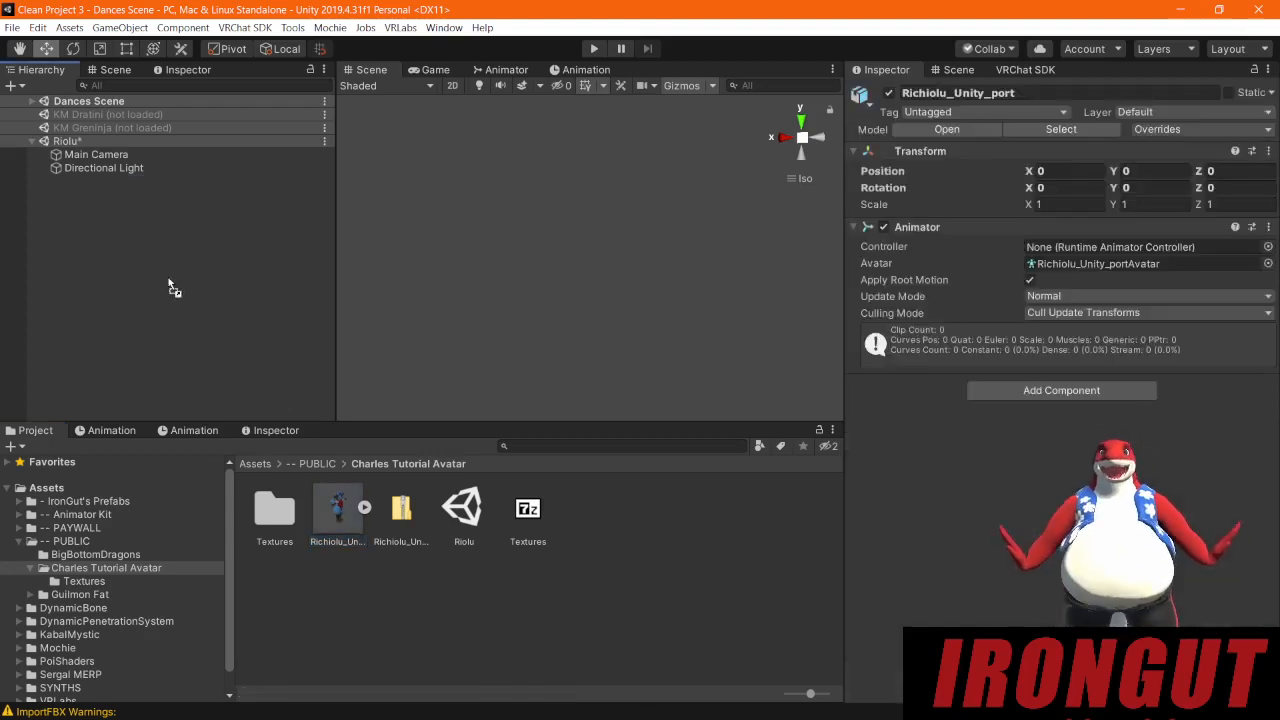
click(168, 283)
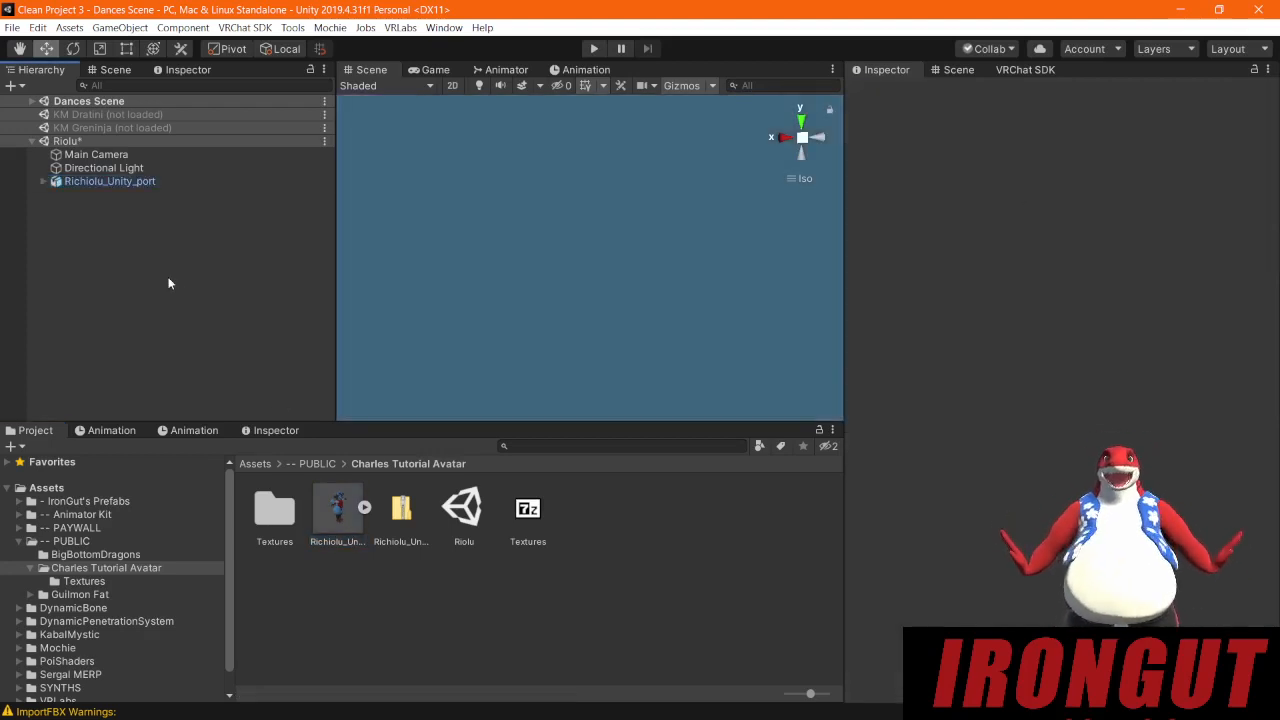
click(482, 241)
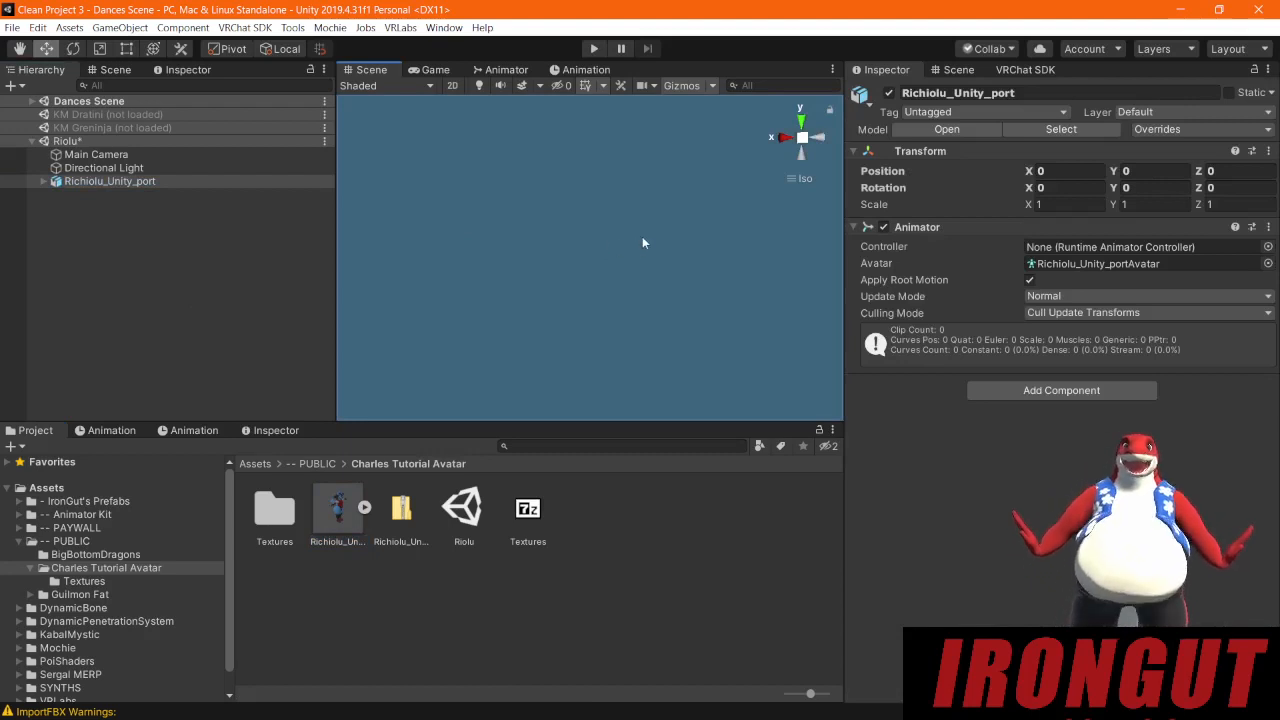
click(779, 137)
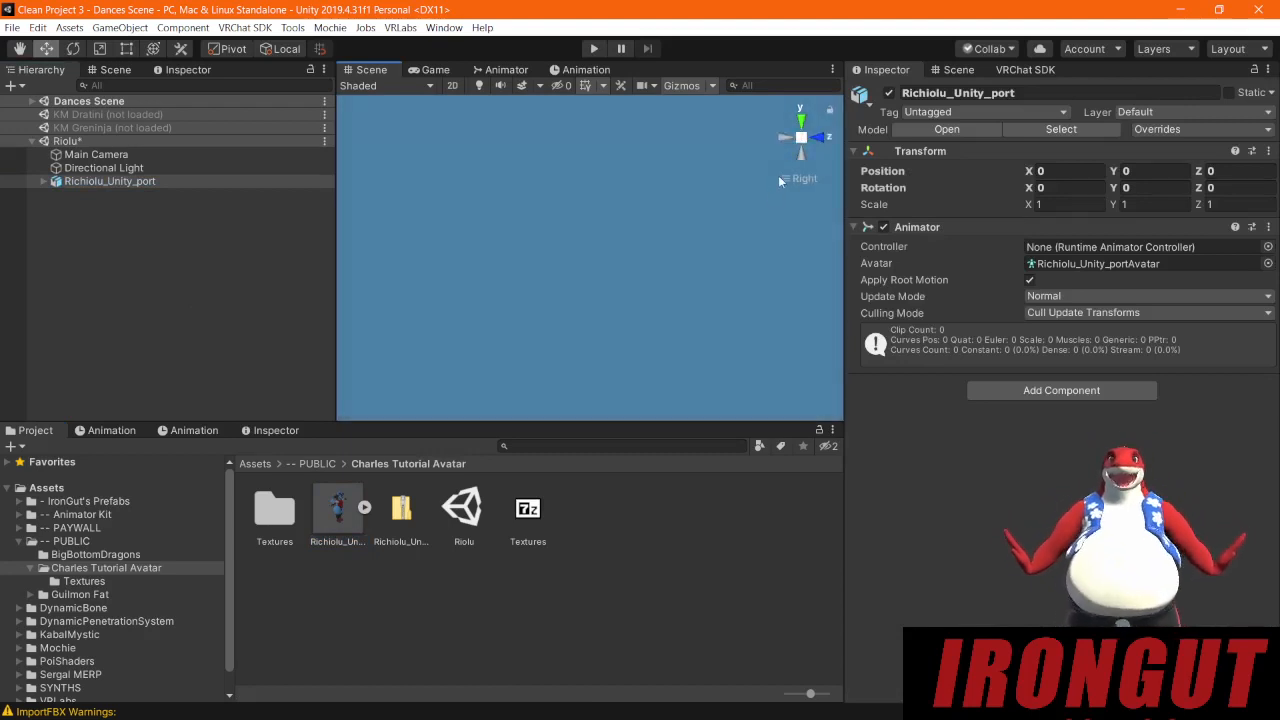
Step: Close the blank Scene view and add a fresh one beside the Game view
right_click(390, 71)
click(453, 94)
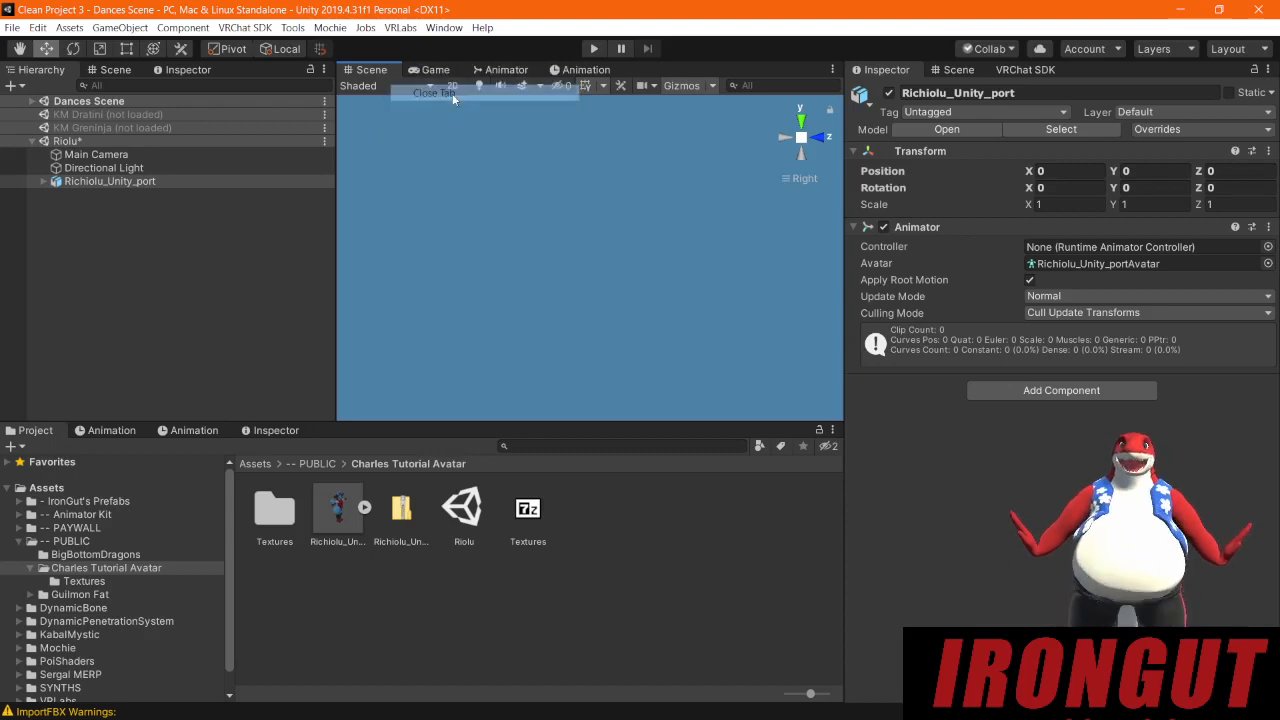
right_click(373, 72)
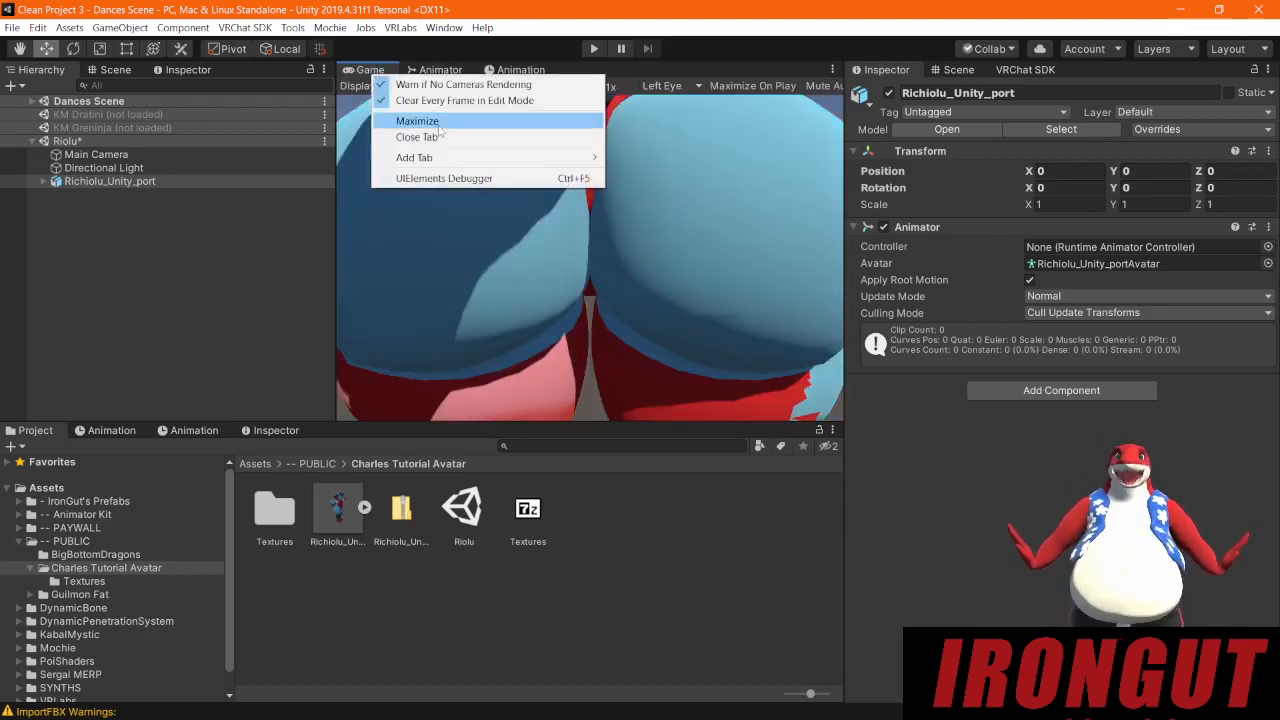
mouse_move(455, 160)
click(636, 159)
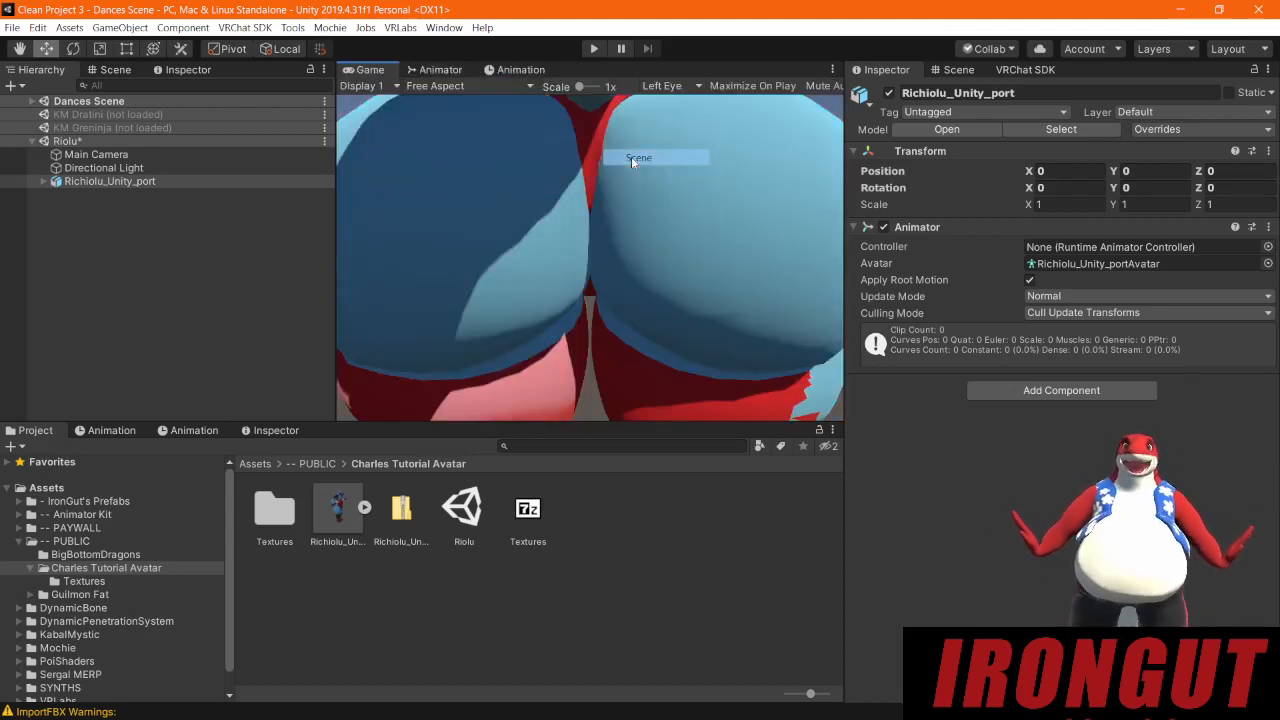
Step: Bring the whole avatar into the new Scene view and compare it with the Game view
click(680, 233)
scroll(665, 234, down, 6)
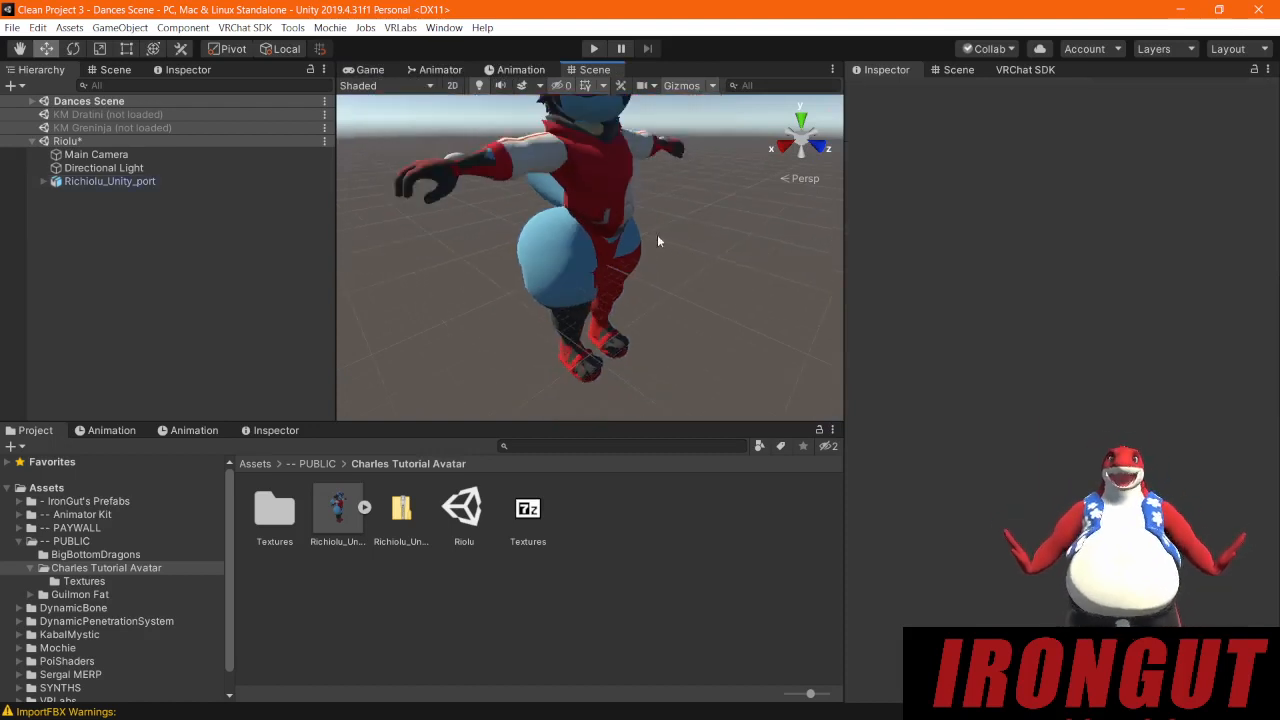
mouse_move(592, 322)
right_down()
mouse_move(588, 281)
mouse_move(586, 322)
right_up()
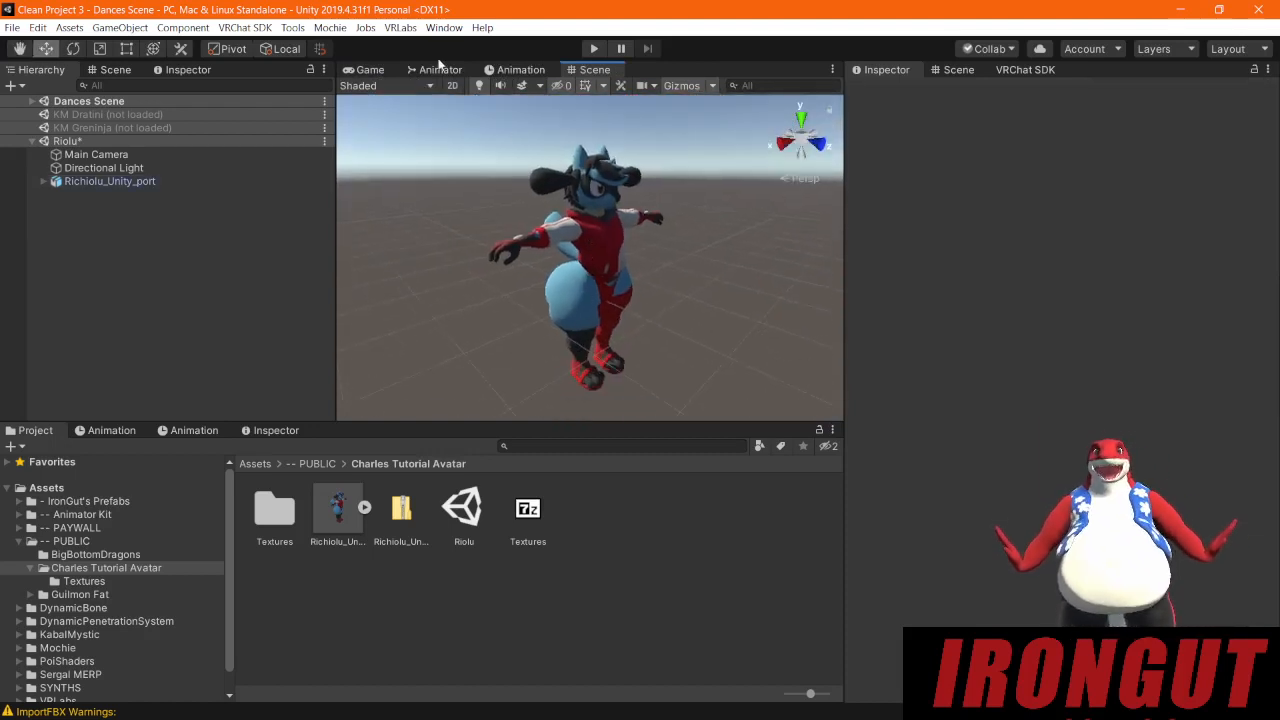
click(365, 70)
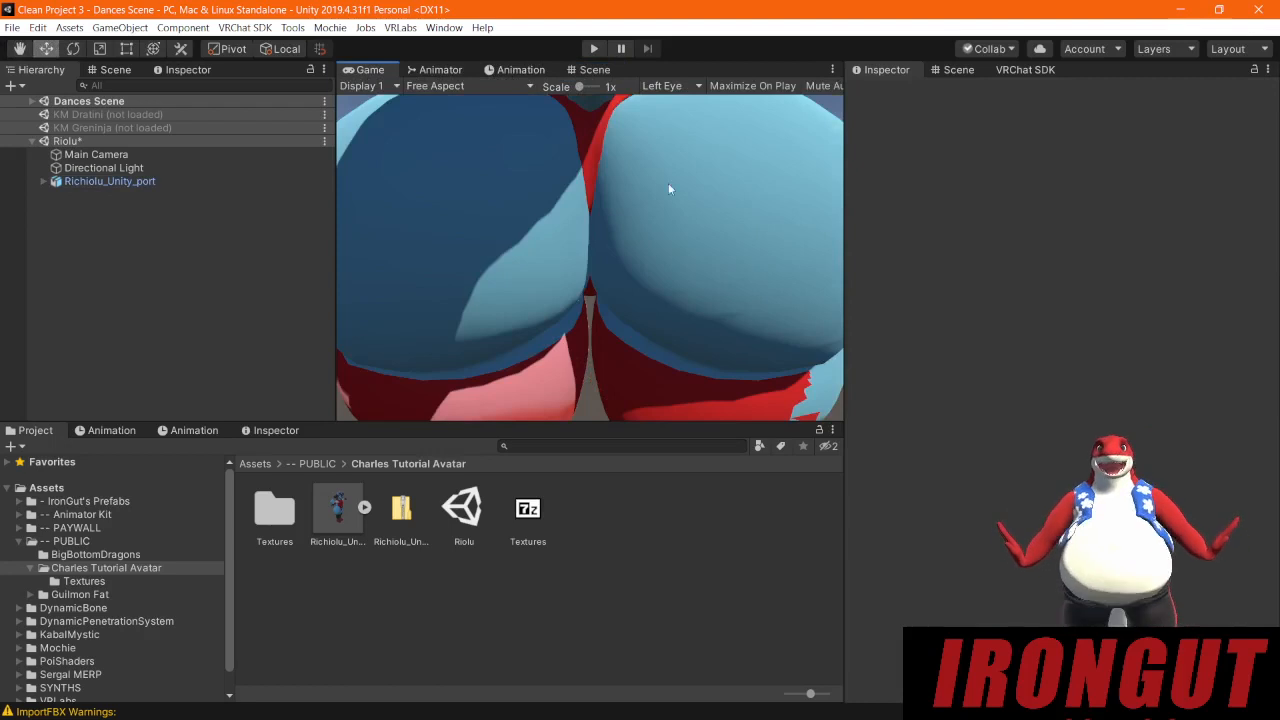
click(593, 70)
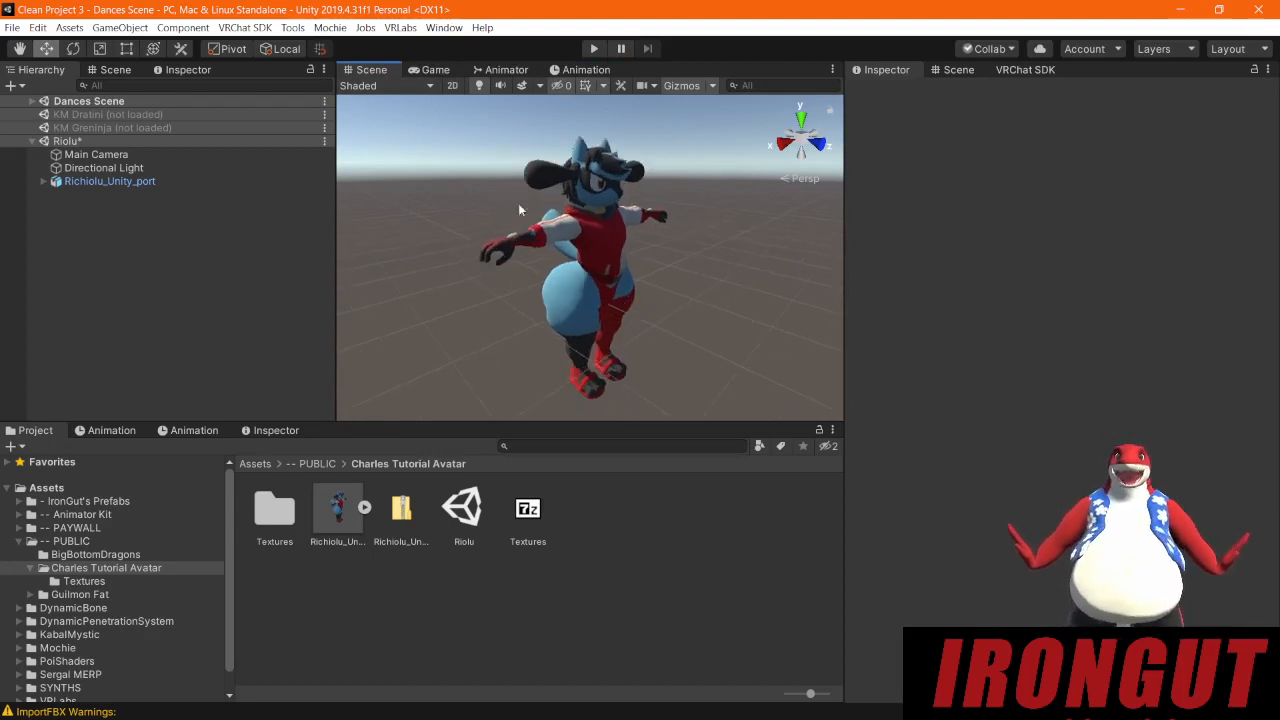
right_click(367, 78)
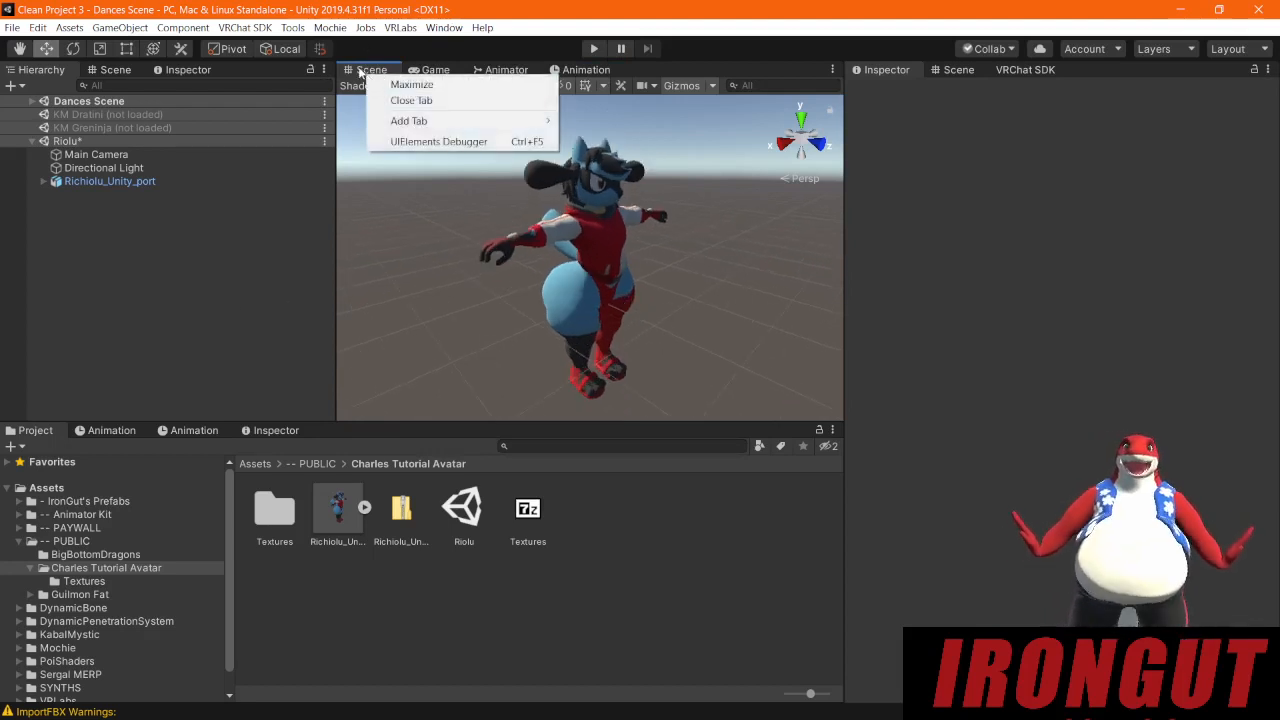
click(352, 121)
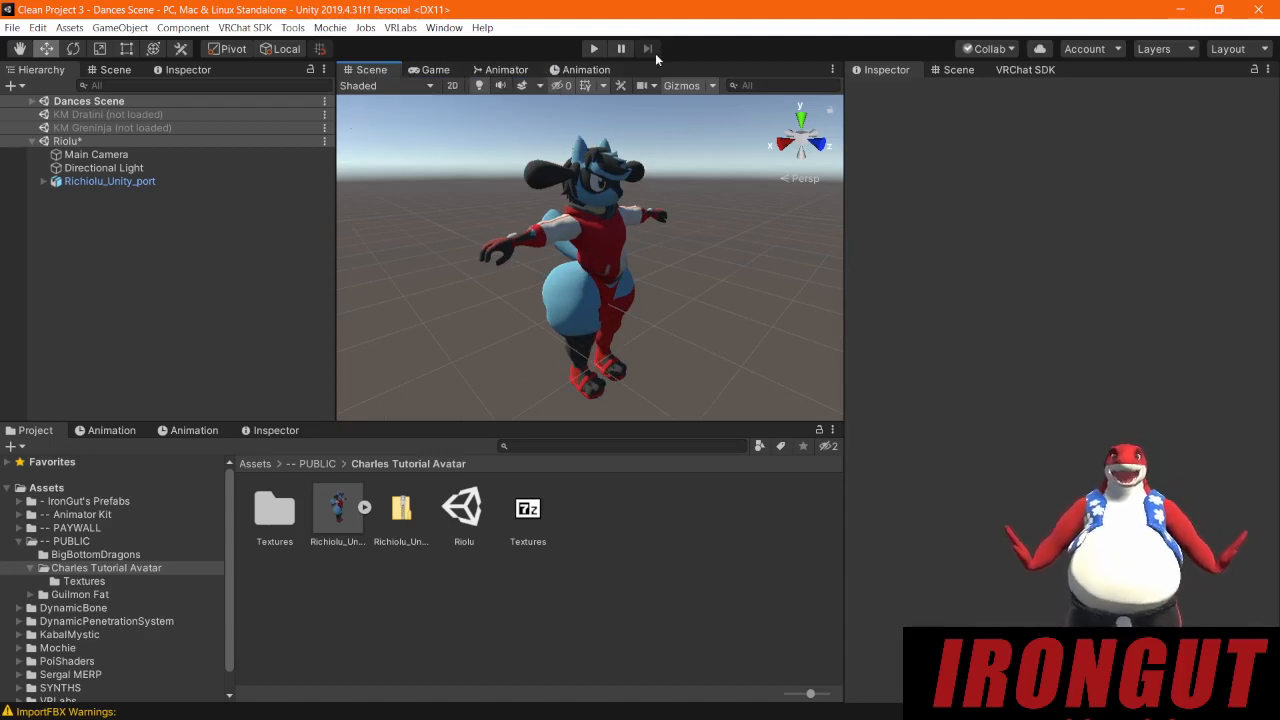
right_click(565, 76)
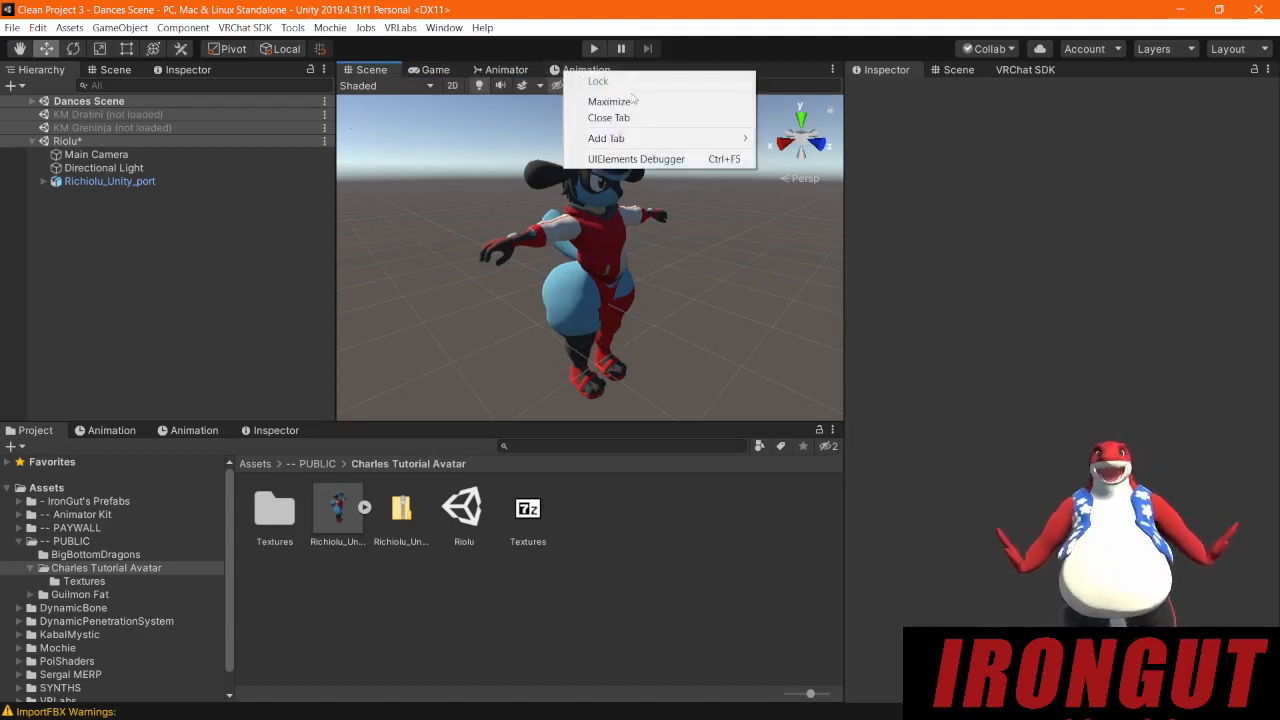
mouse_move(634, 144)
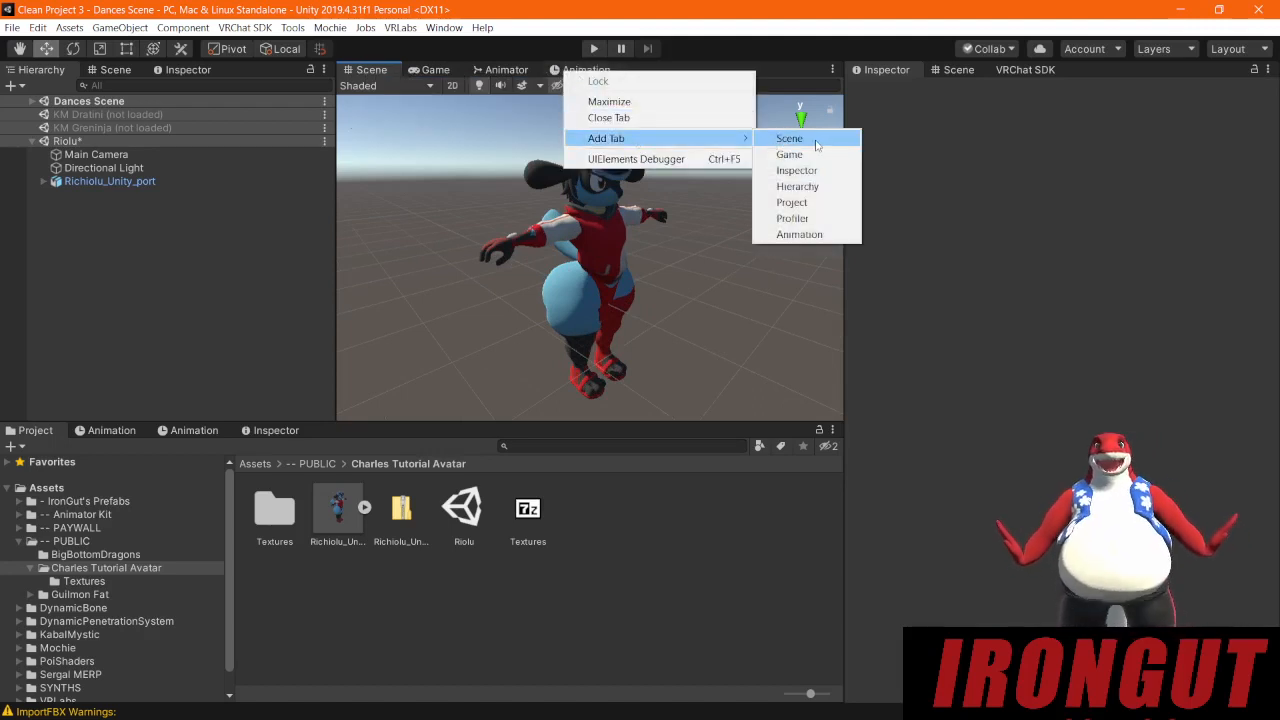
click(689, 327)
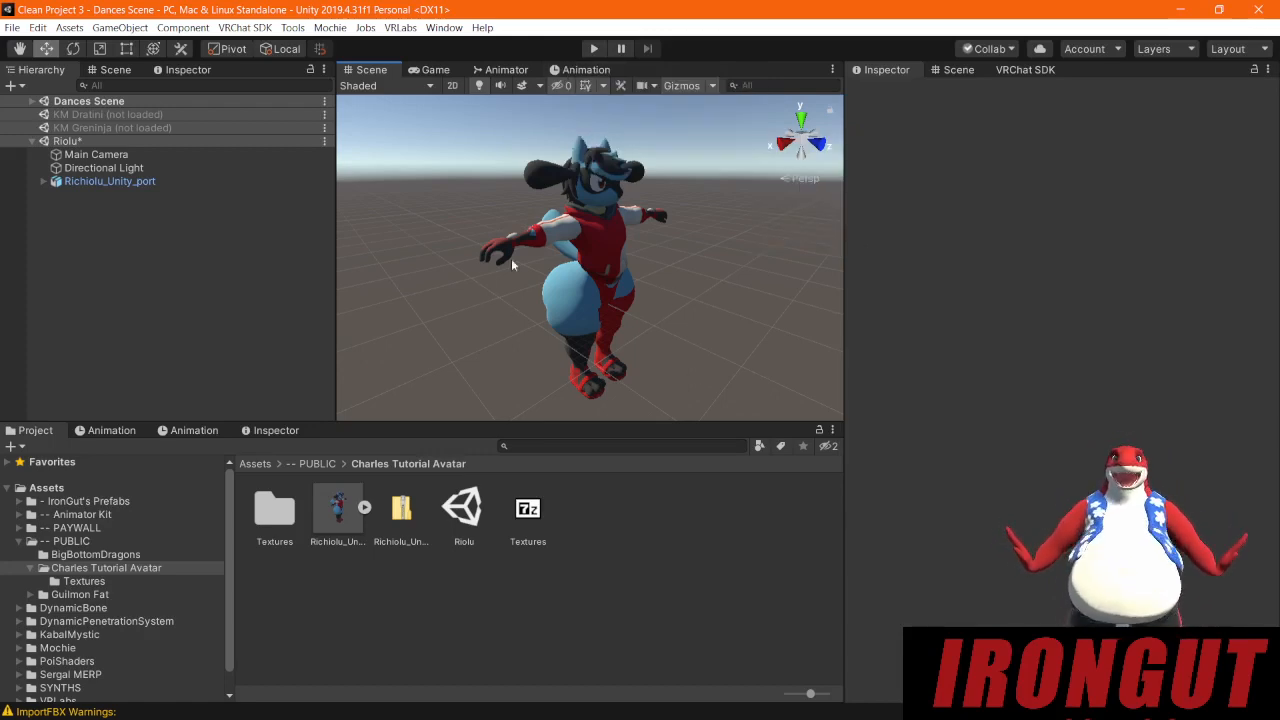
Step: Orbit and pan around the avatar in the Scene view to examine it at full height
alt+drag(657, 377, 586, 287)
middle_drag(586, 287, 576, 325)
alt+drag(684, 370, 646, 350)
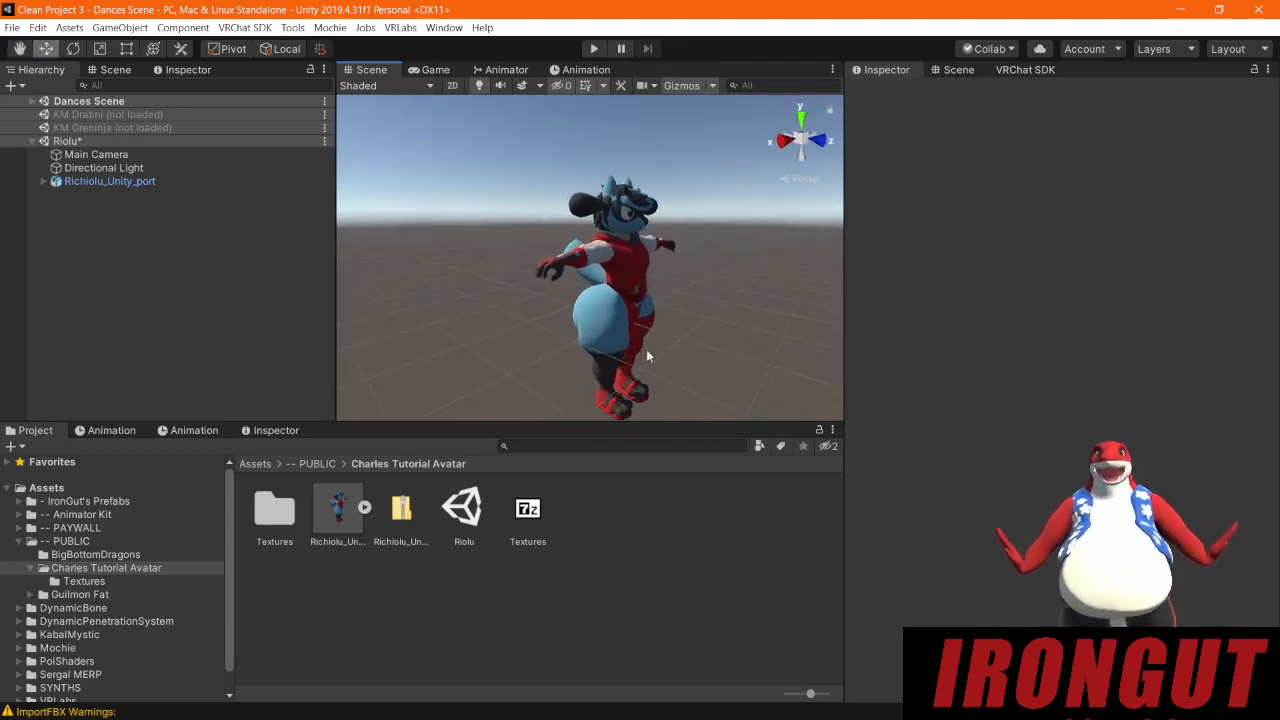
middle_drag(712, 342, 577, 288)
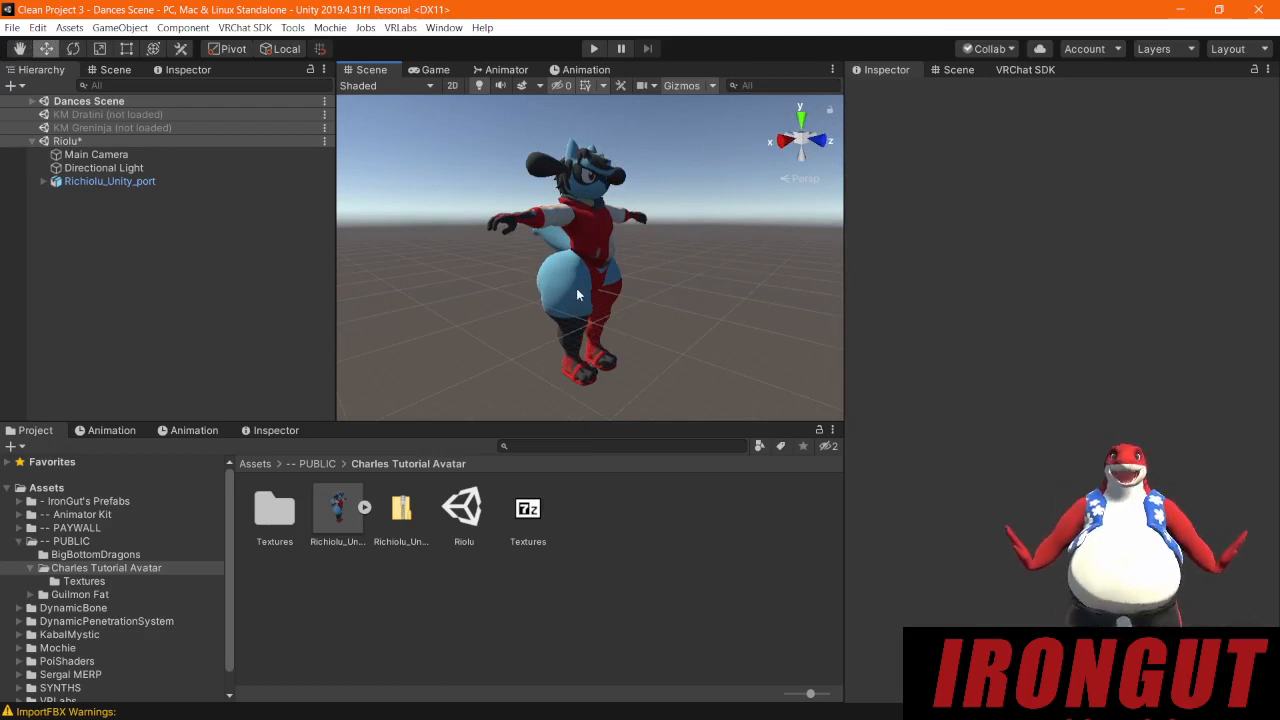
Step: Add a 3D cube to the Riolu scene as a size reference for the avatar
right_click(189, 230)
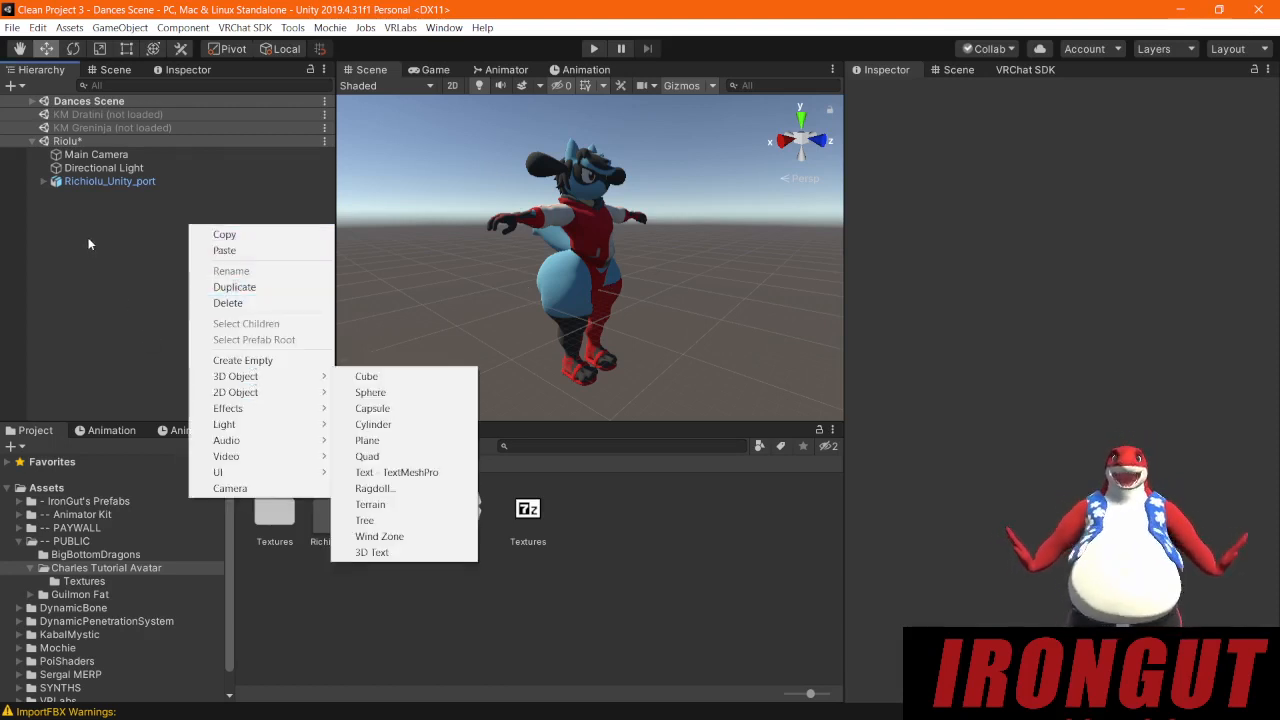
click(112, 196)
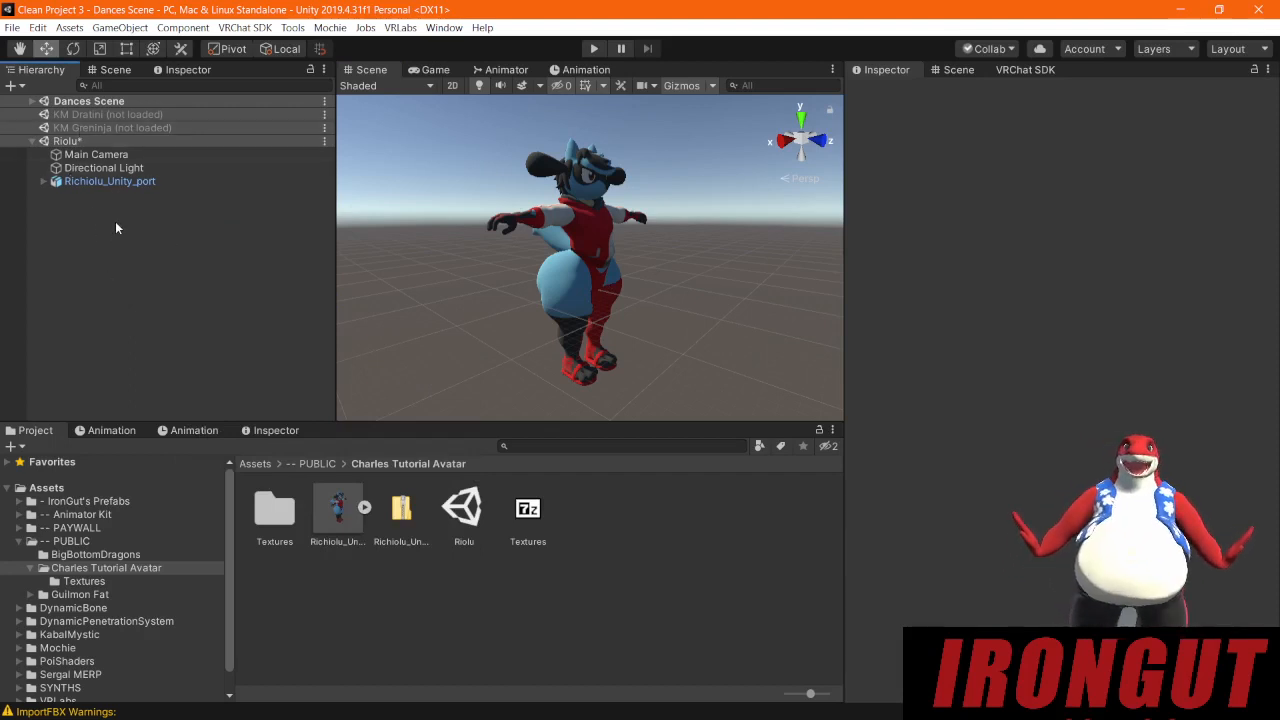
right_click(97, 241)
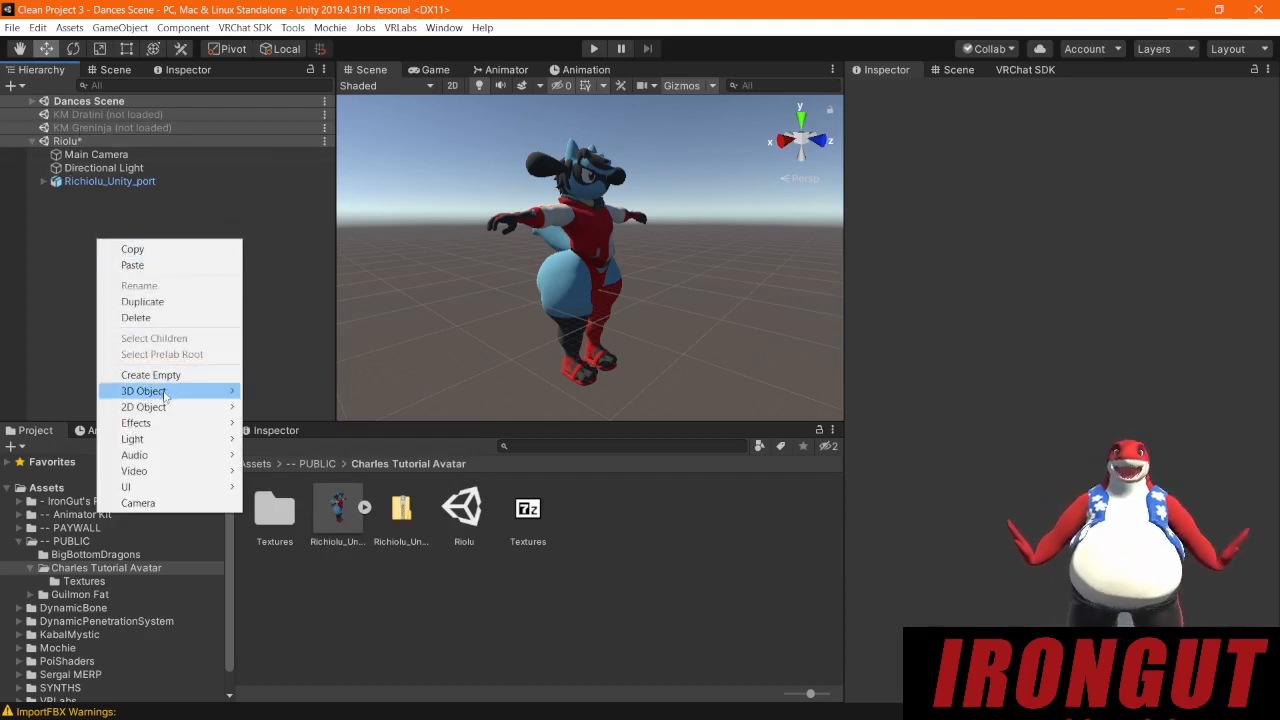
mouse_move(162, 395)
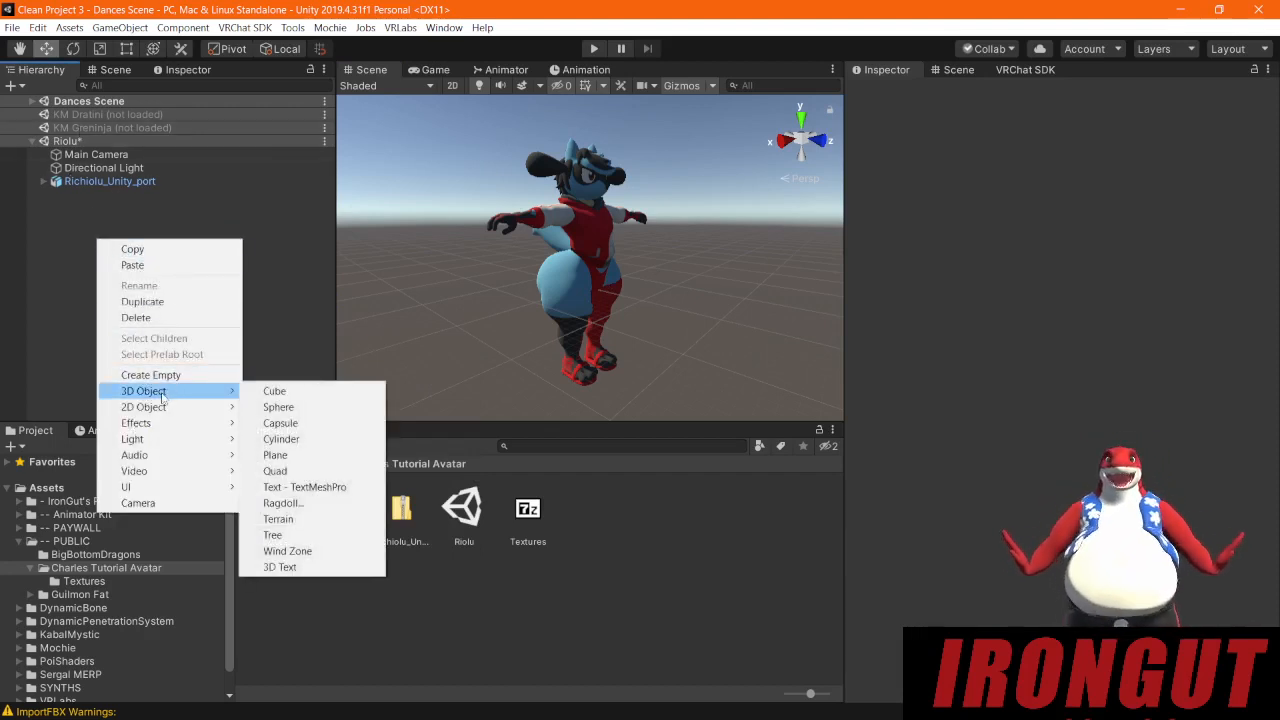
click(276, 391)
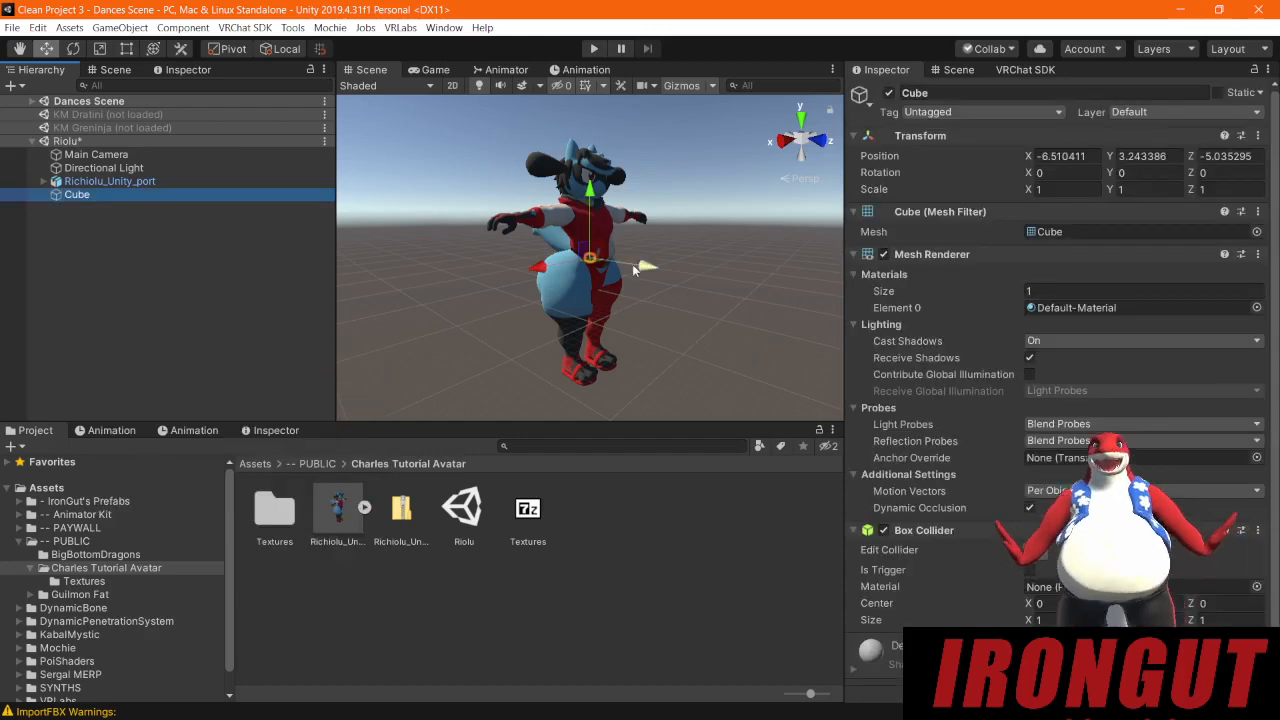
Step: Examine the new cube up close from several sides in the Scene view
scroll(634, 270, up, 10)
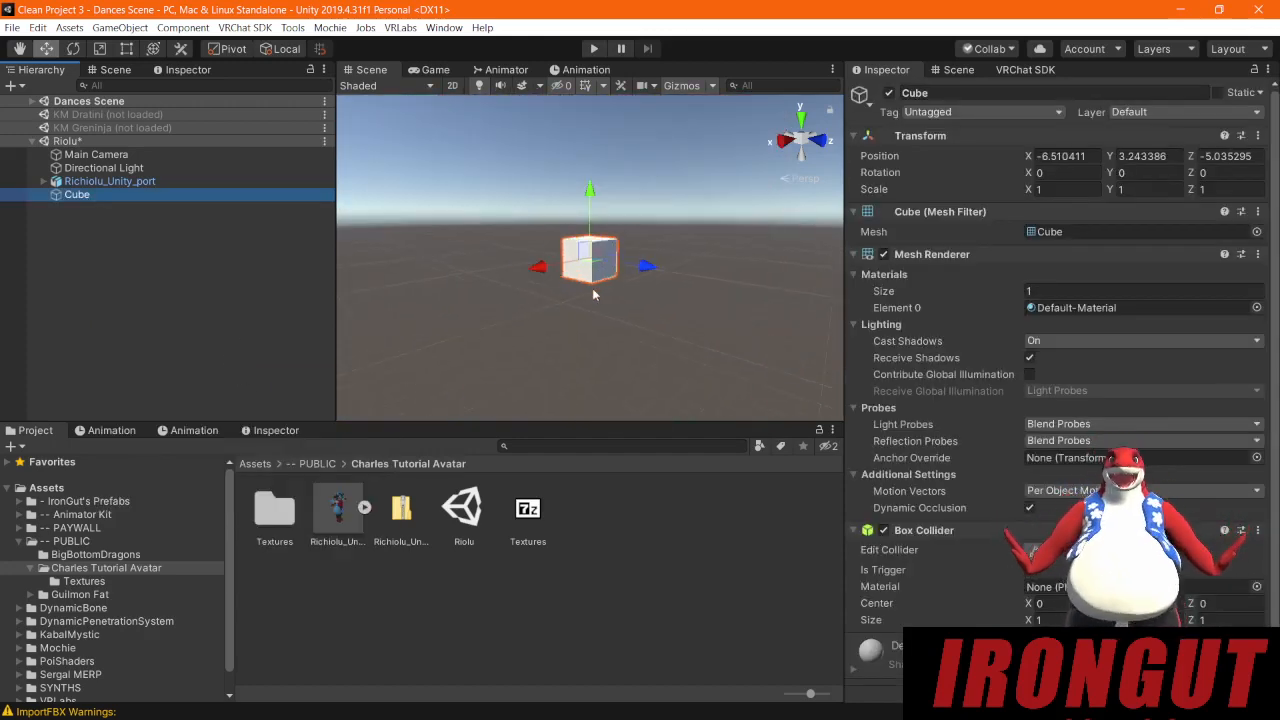
scroll(592, 289, up, 3)
scroll(592, 289, down, 1)
mouse_move(498, 312)
right_down()
mouse_move(506, 359)
mouse_move(522, 318)
right_up()
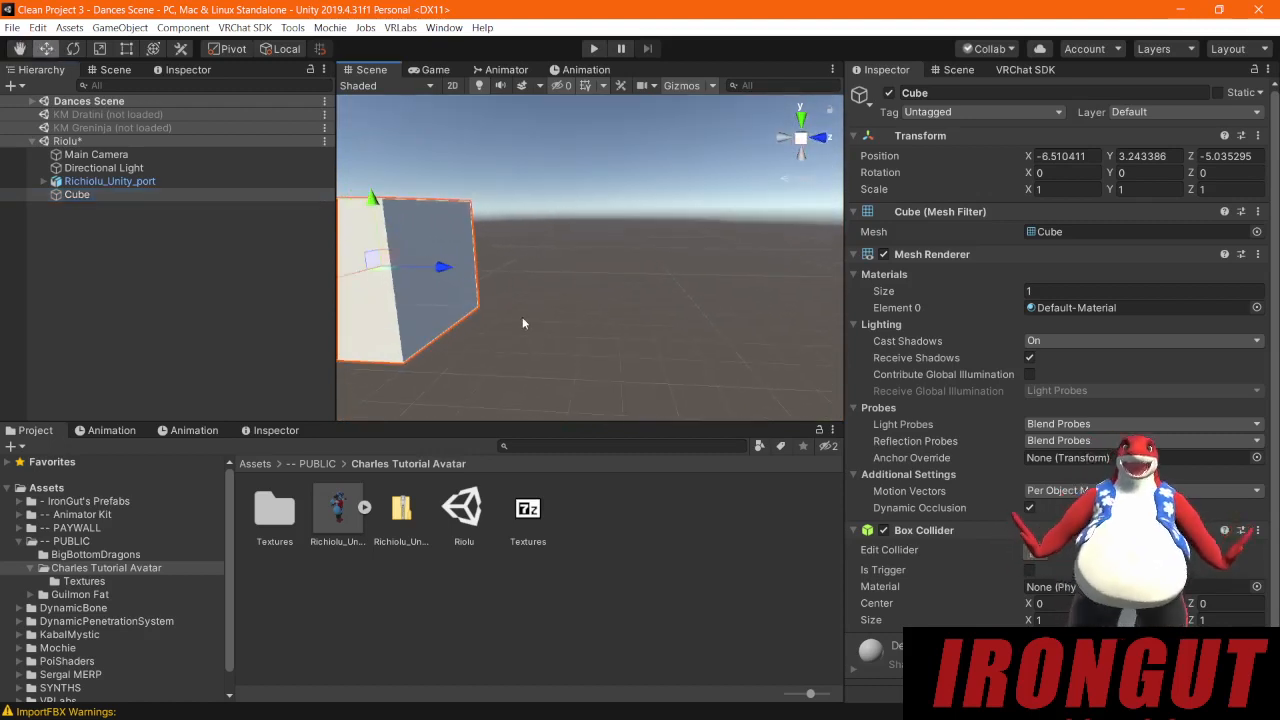
middle_drag(522, 323, 642, 319)
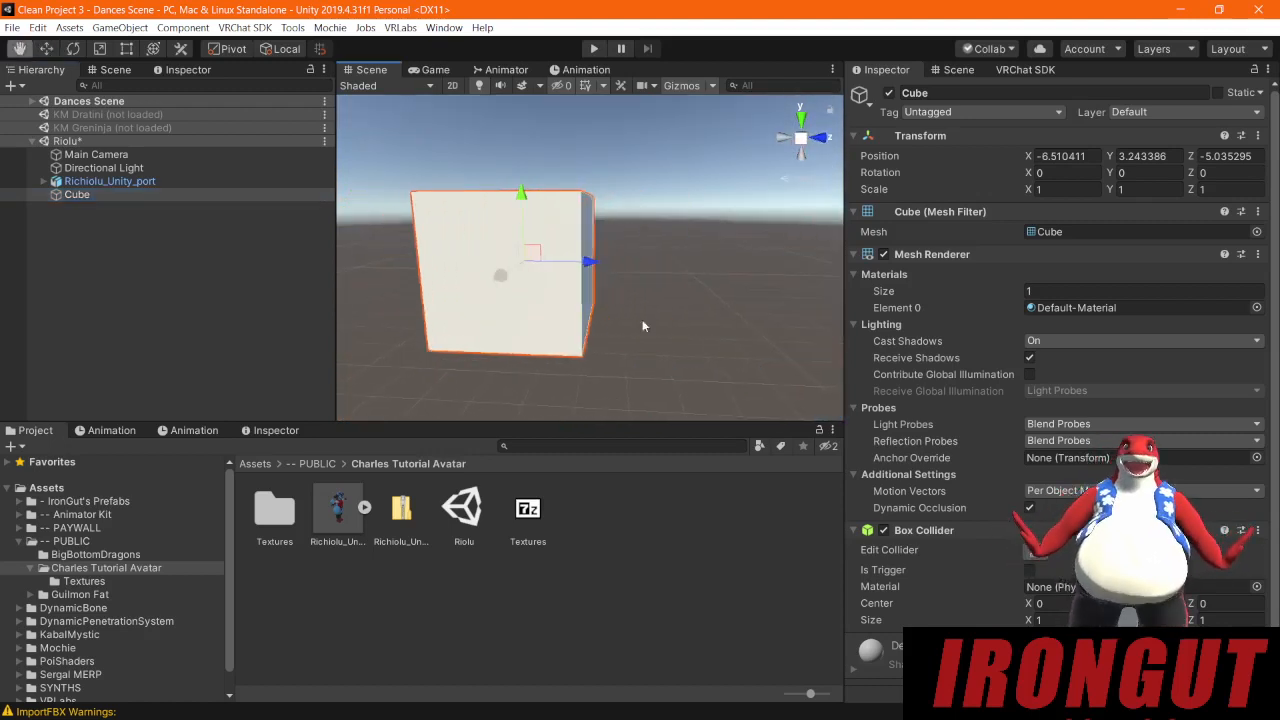
right_drag(642, 319, 614, 287)
scroll(614, 287, up, 2)
middle_drag(614, 287, 429, 286)
right_drag(590, 303, 440, 310)
Step: Compare the cube's size with the whole avatar from the front and the side
scroll(517, 272, down, 3)
scroll(641, 306, down, 8)
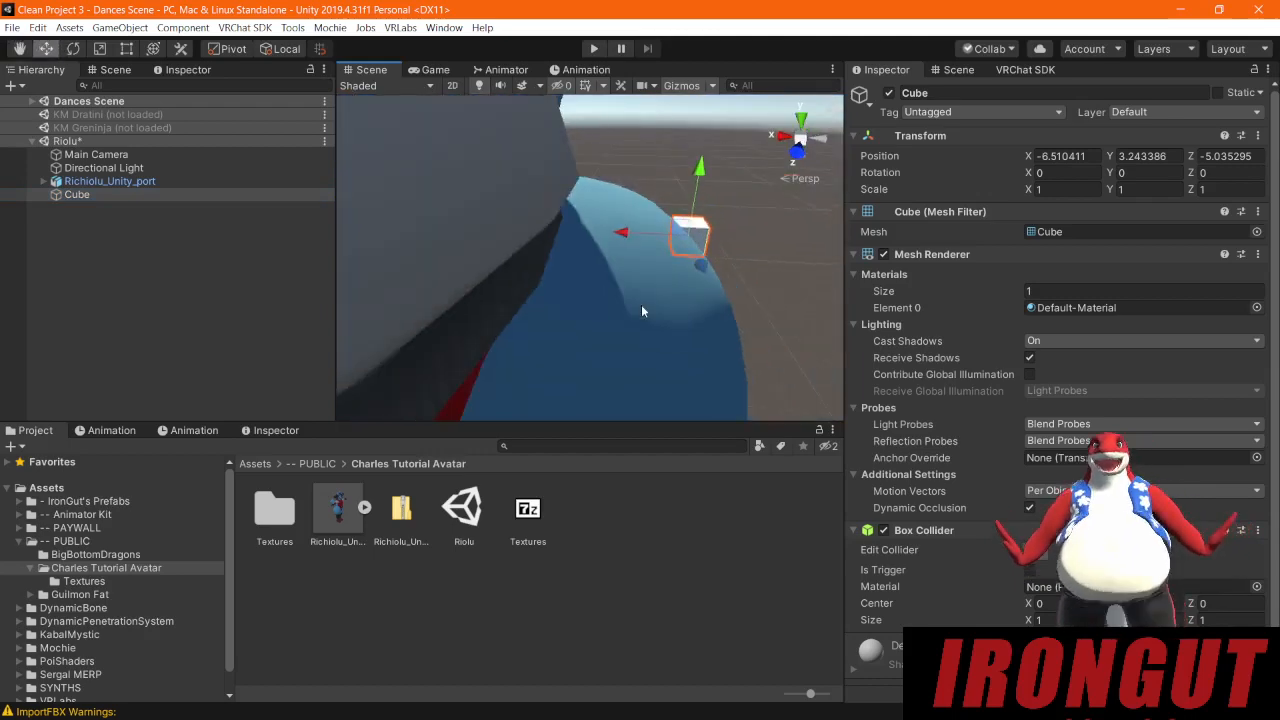
right_drag(676, 330, 564, 299)
scroll(564, 299, down, 3)
middle_drag(564, 299, 507, 296)
scroll(505, 287, down, 3)
scroll(506, 296, up, 8)
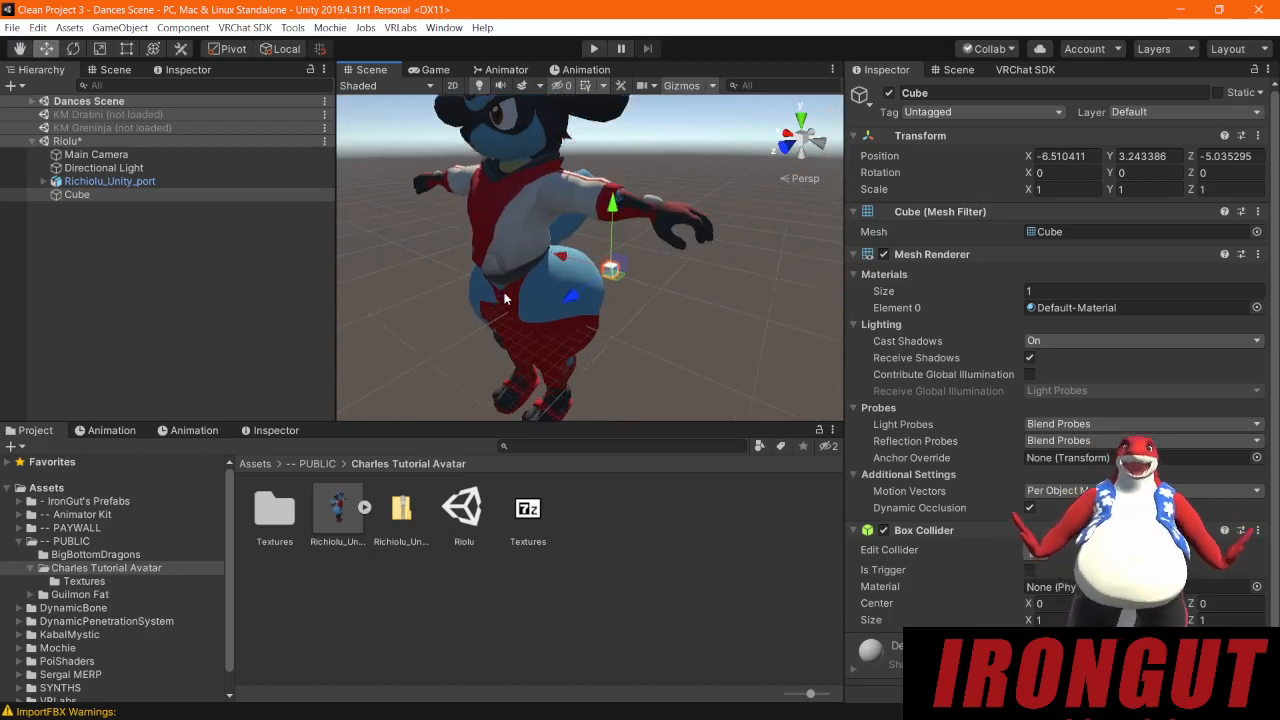
scroll(700, 354, down, 2)
right_drag(735, 362, 552, 316)
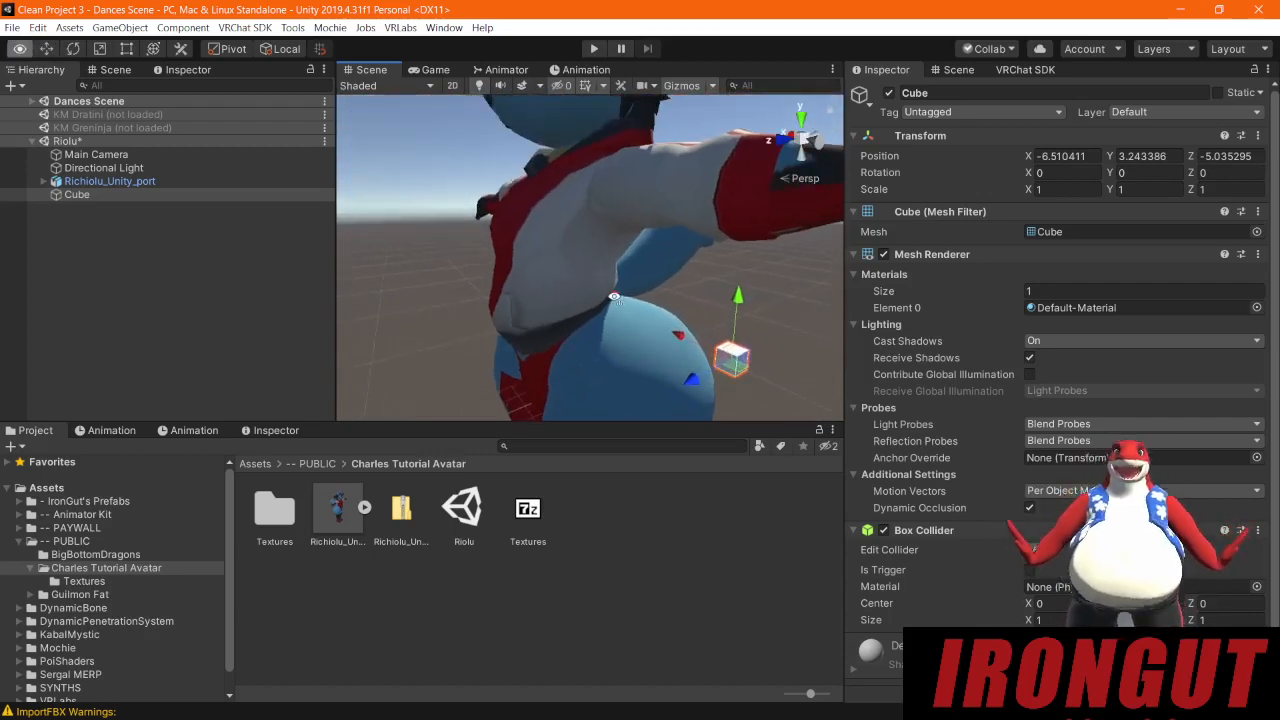
Step: Set the cube's position to 0, 0, 0 and inspect it inside the avatar
middle_drag(552, 316, 510, 268)
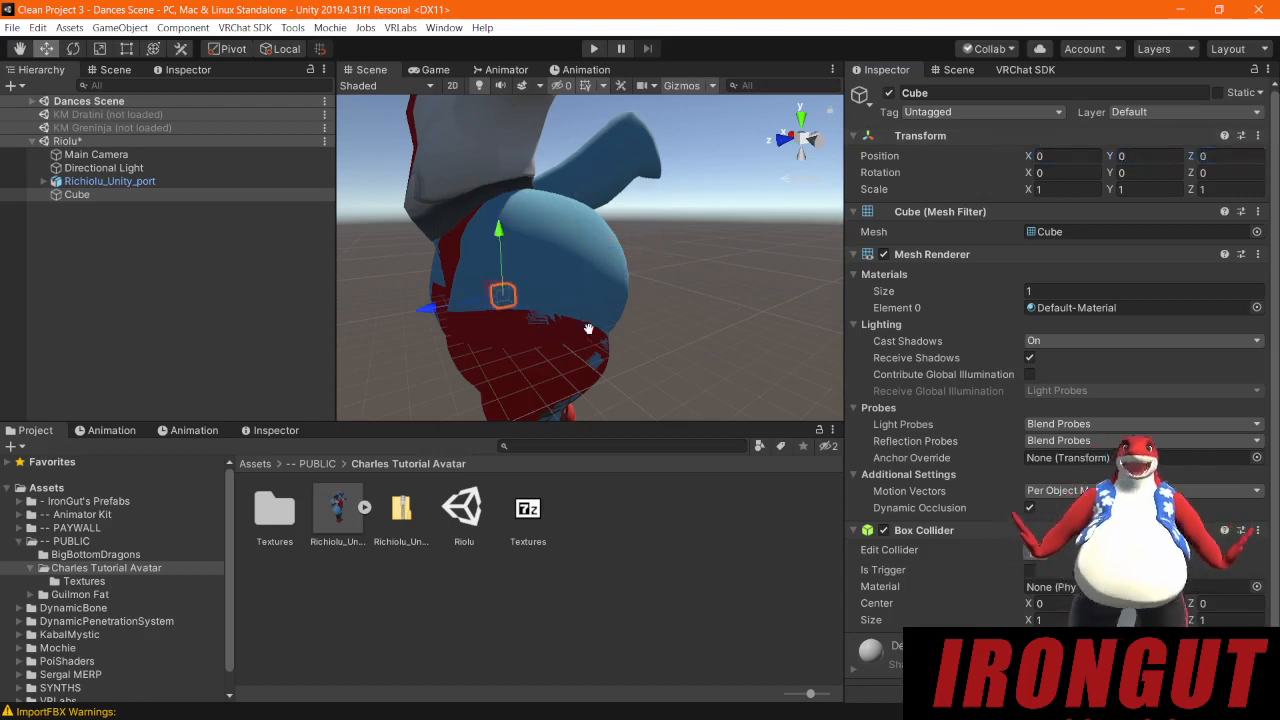
middle_drag(588, 329, 452, 182)
scroll(624, 294, up, 10)
alt+drag(452, 182, 639, 296)
scroll(639, 298, up, 5)
middle_drag(714, 335, 624, 246)
scroll(624, 246, down, 5)
right_drag(682, 263, 682, 263)
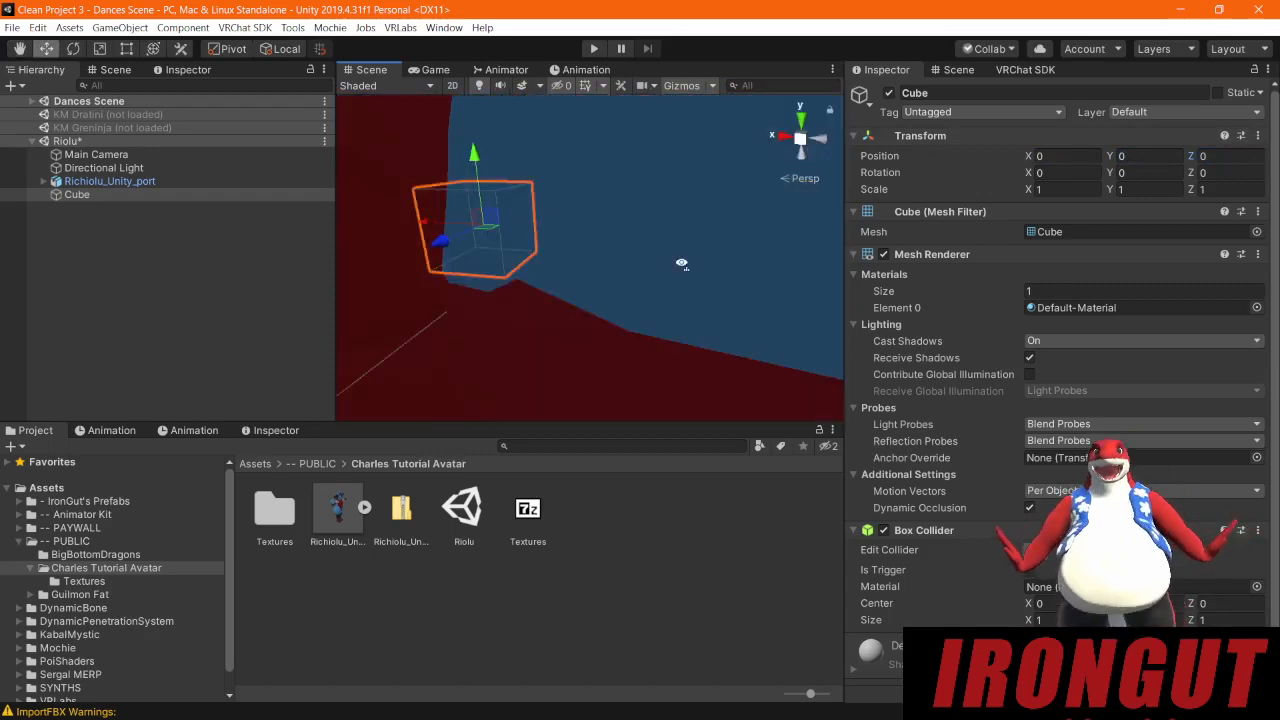
Step: Scale the Richiolu_Unity_port avatar to 0.1 on the X, Y and Z axes
click(135, 182)
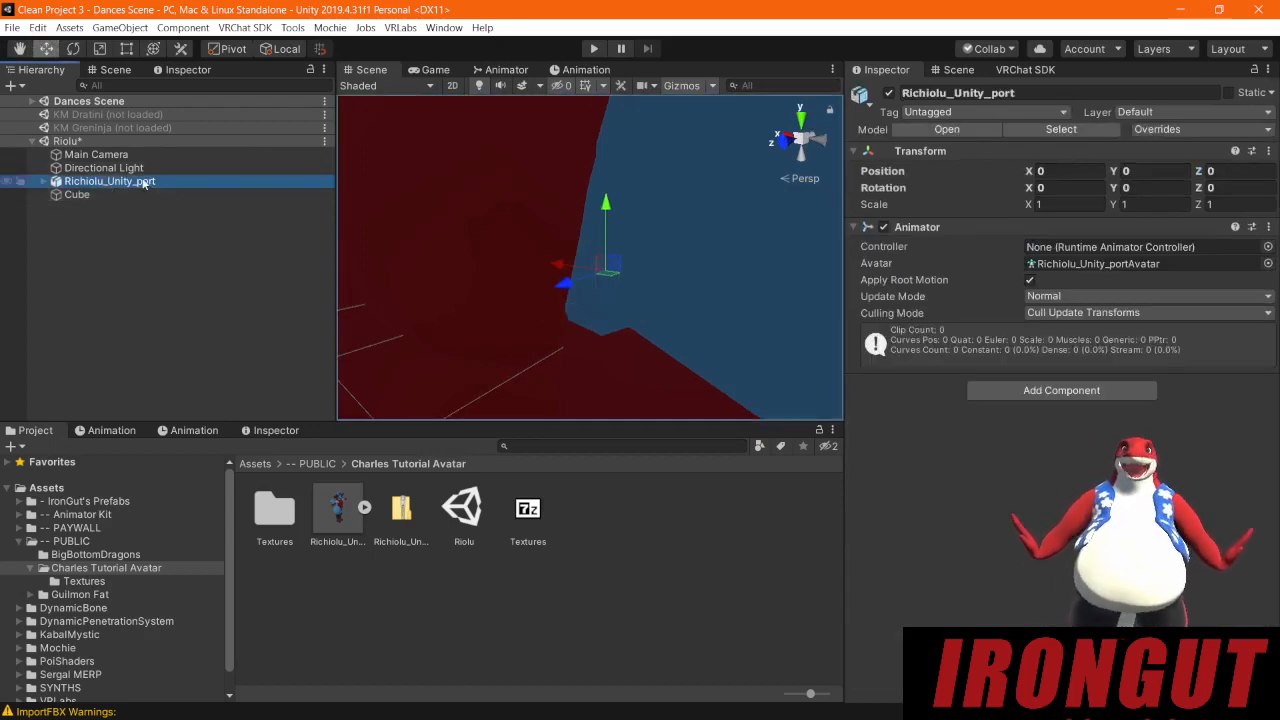
click(108, 185)
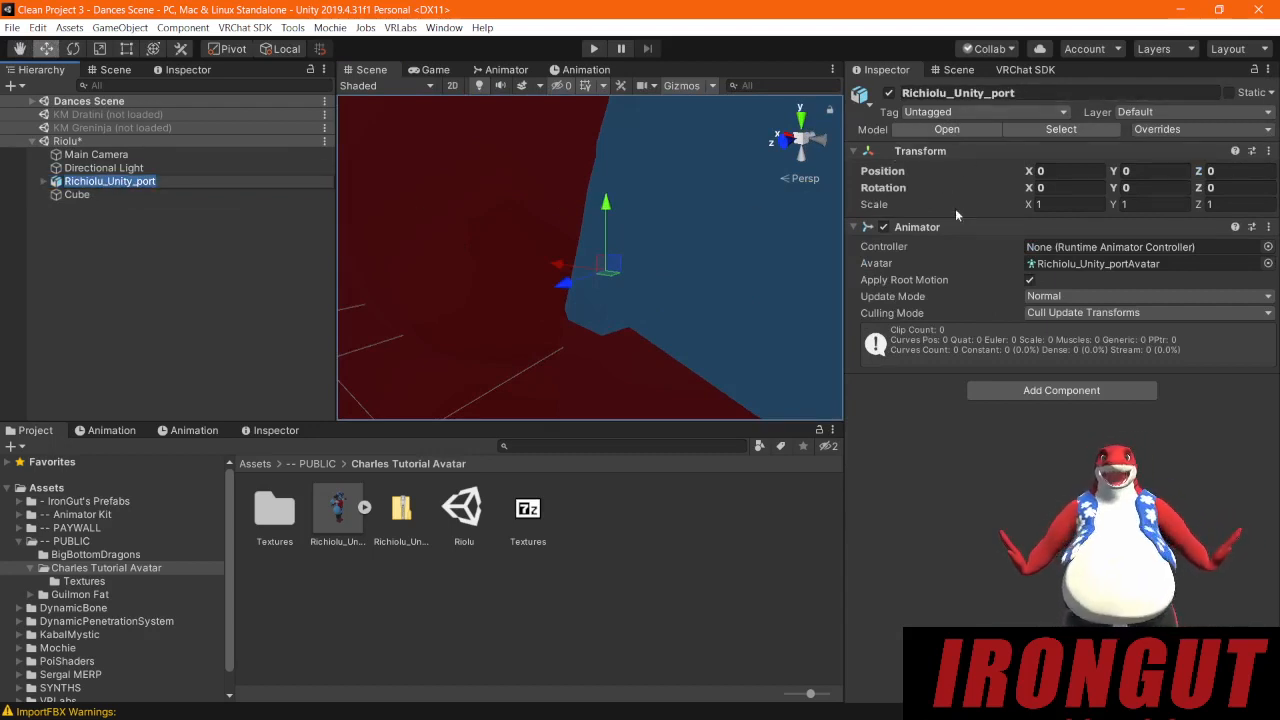
click(1048, 203)
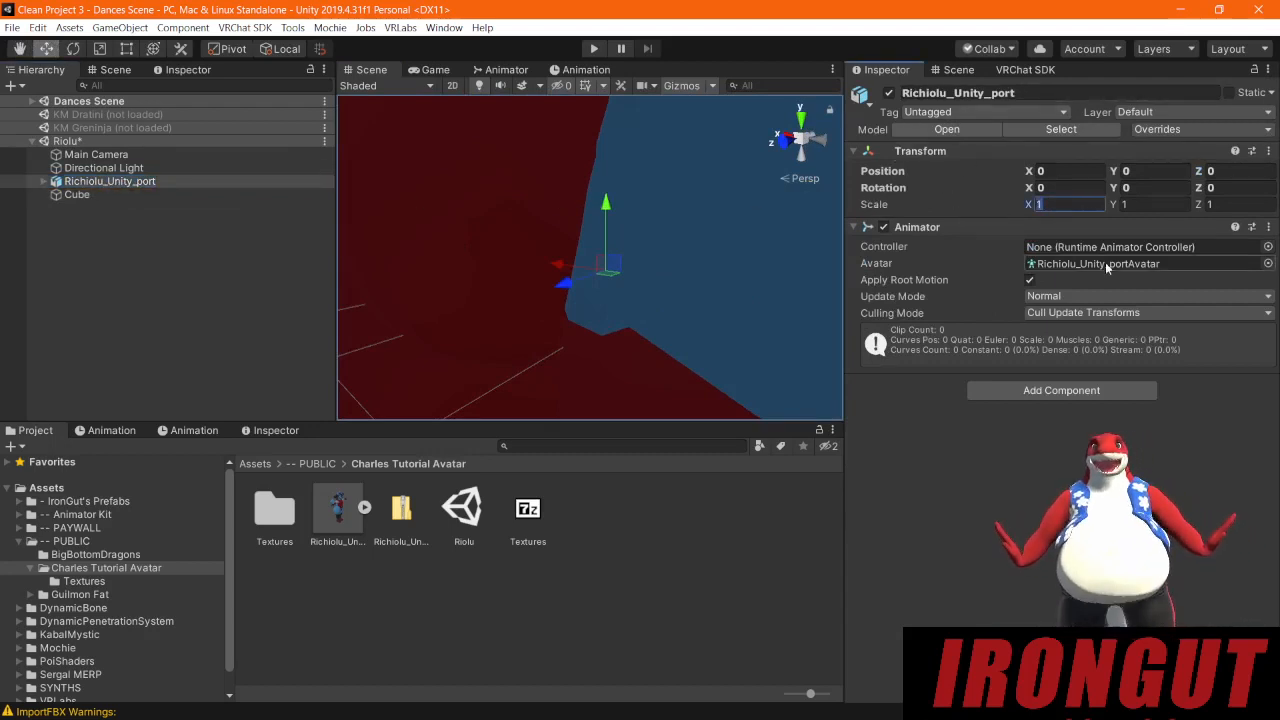
text(0.1)
key(Tab)
text(0.1)
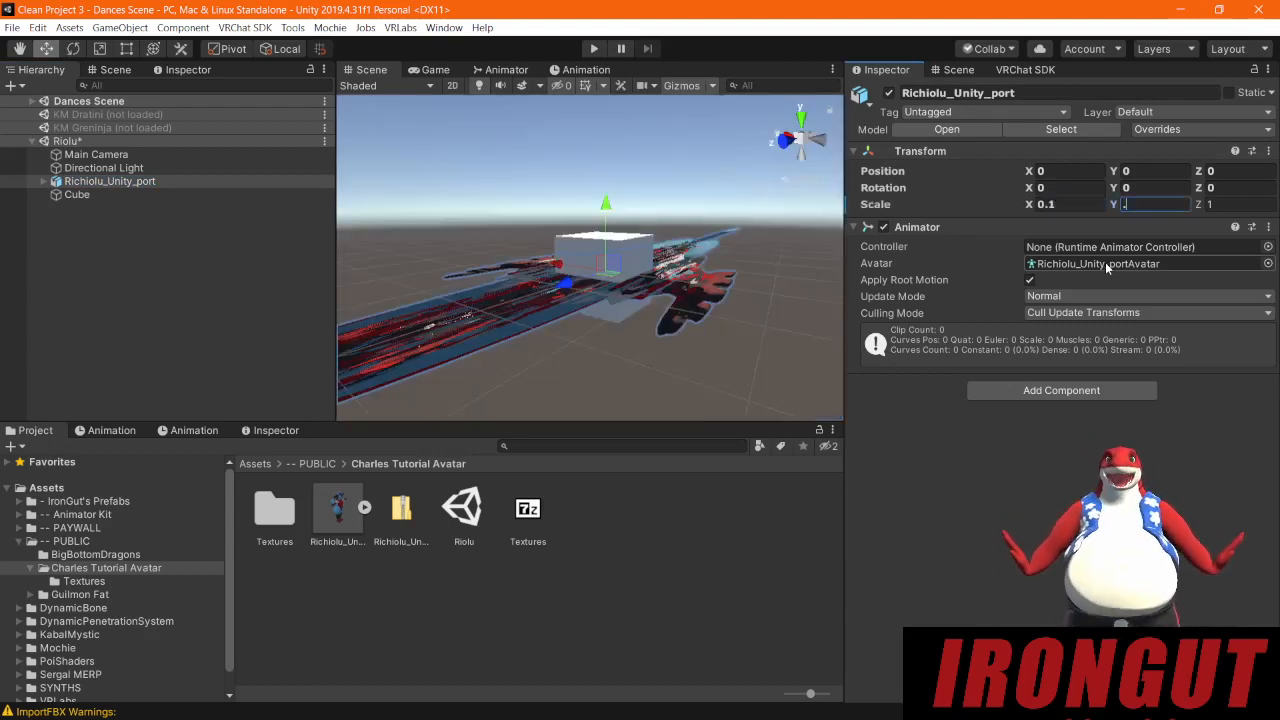
key(Tab)
text(.1)
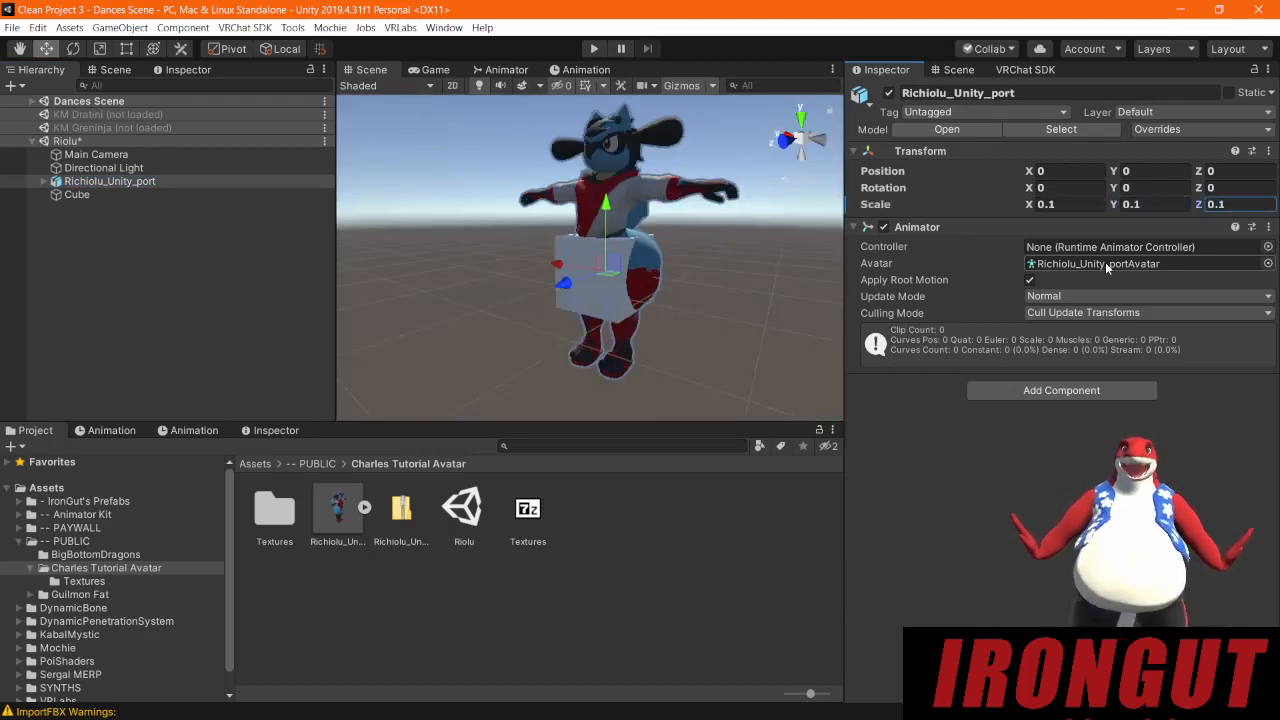
Step: Compare the rescaled avatar with the cube in an orthographic left side view
right_drag(749, 248, 669, 256)
click(817, 140)
click(808, 180)
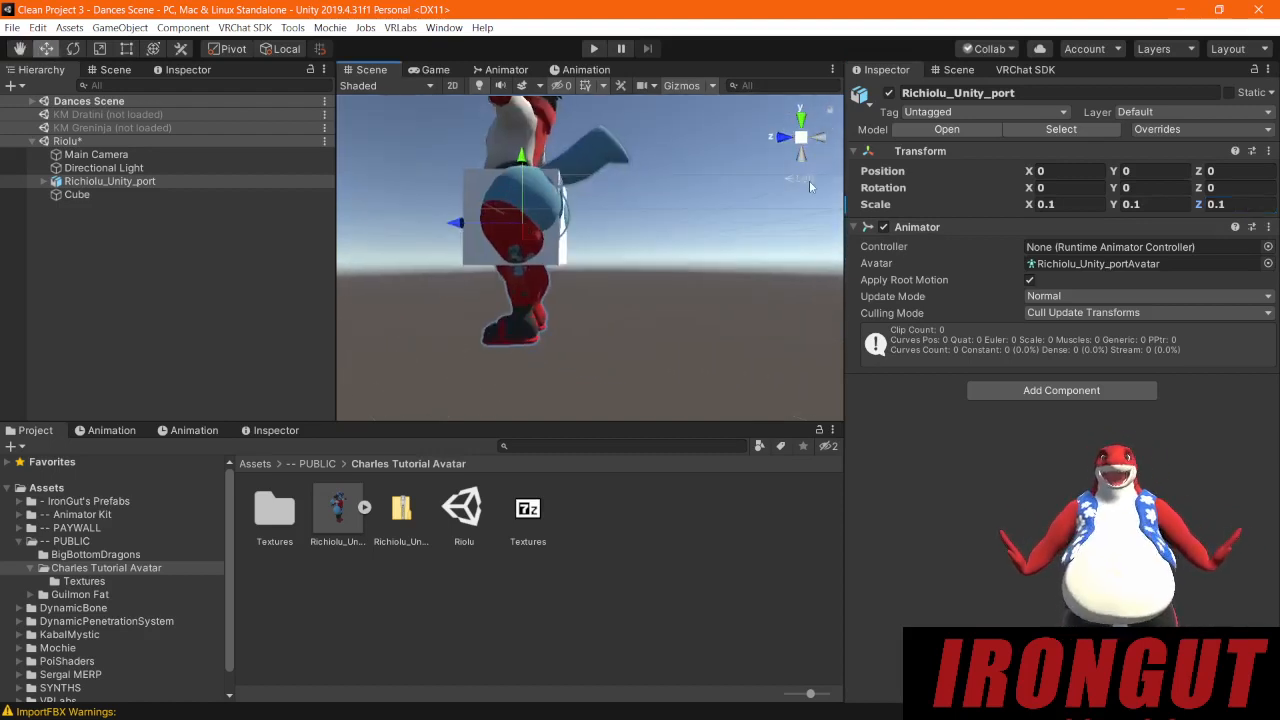
scroll(712, 180, down, 6)
middle_drag(655, 194, 730, 251)
scroll(666, 320, up, 4)
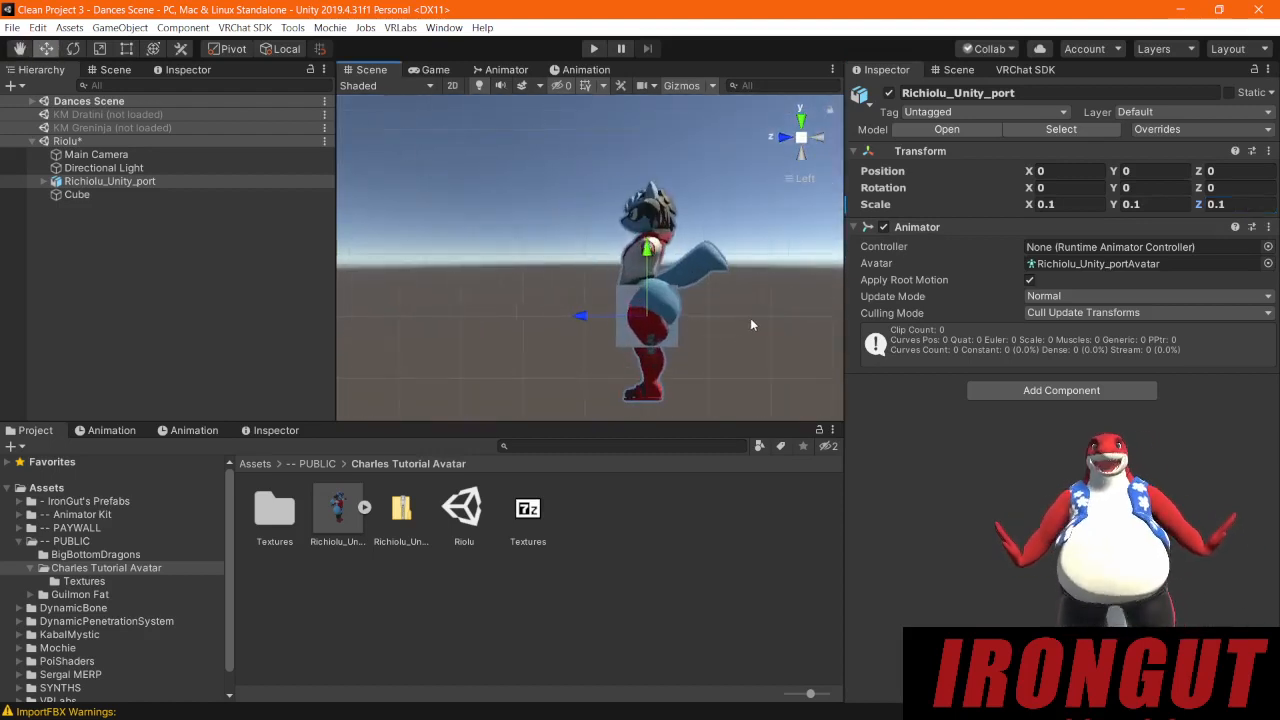
middle_drag(724, 327, 650, 288)
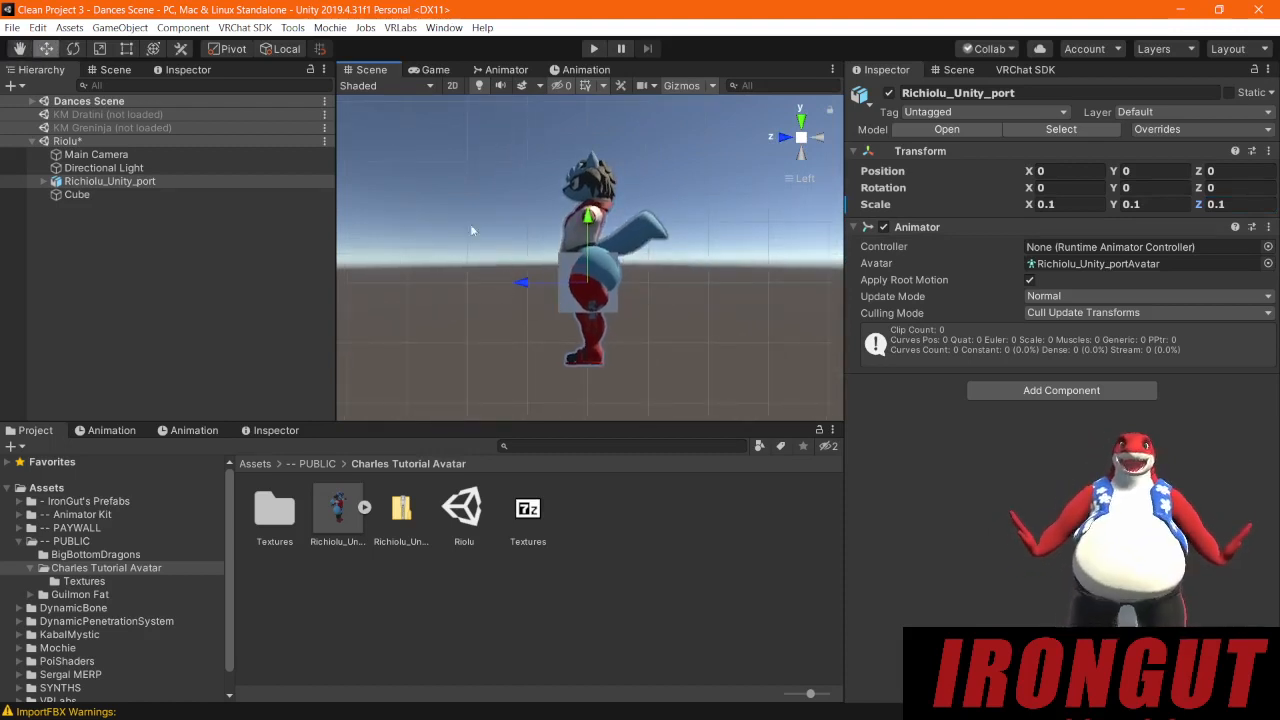
middle_drag(472, 226, 472, 250)
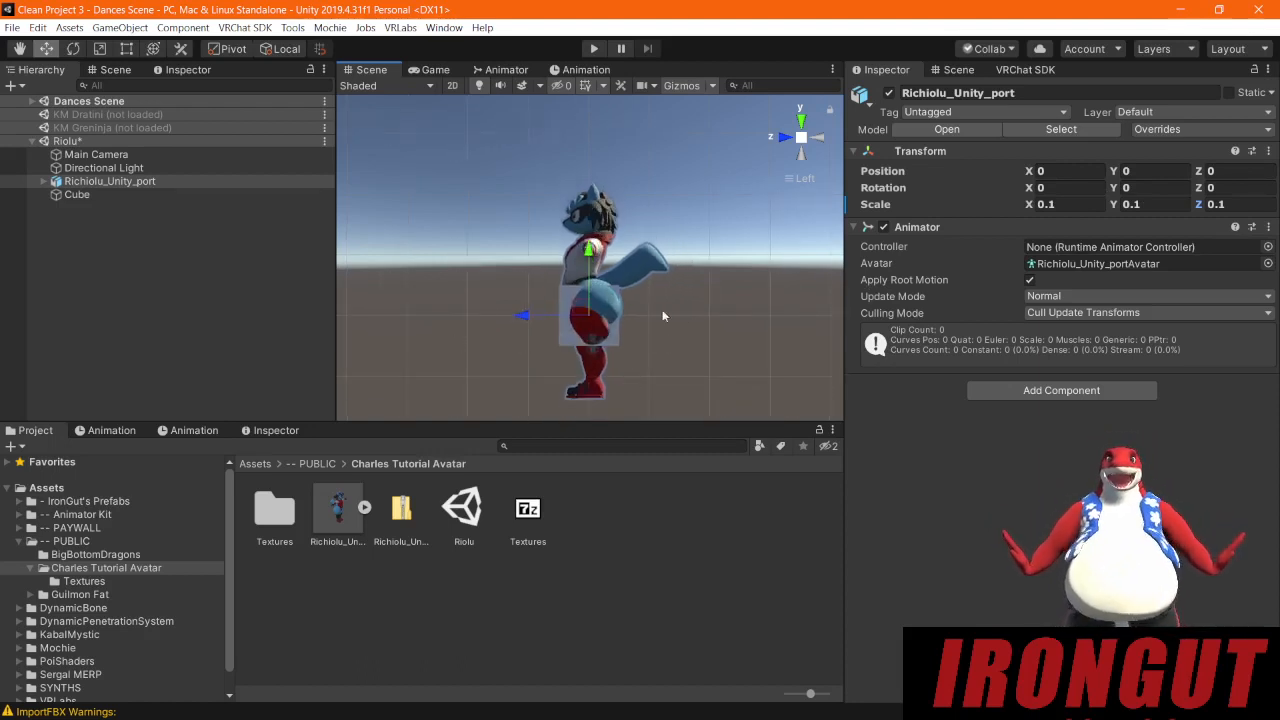
Step: Open the humanoid rig configuration of the Richiolu_Unity_port model asset, saving the Riolu scene changes, and return to the scene
click(120, 181)
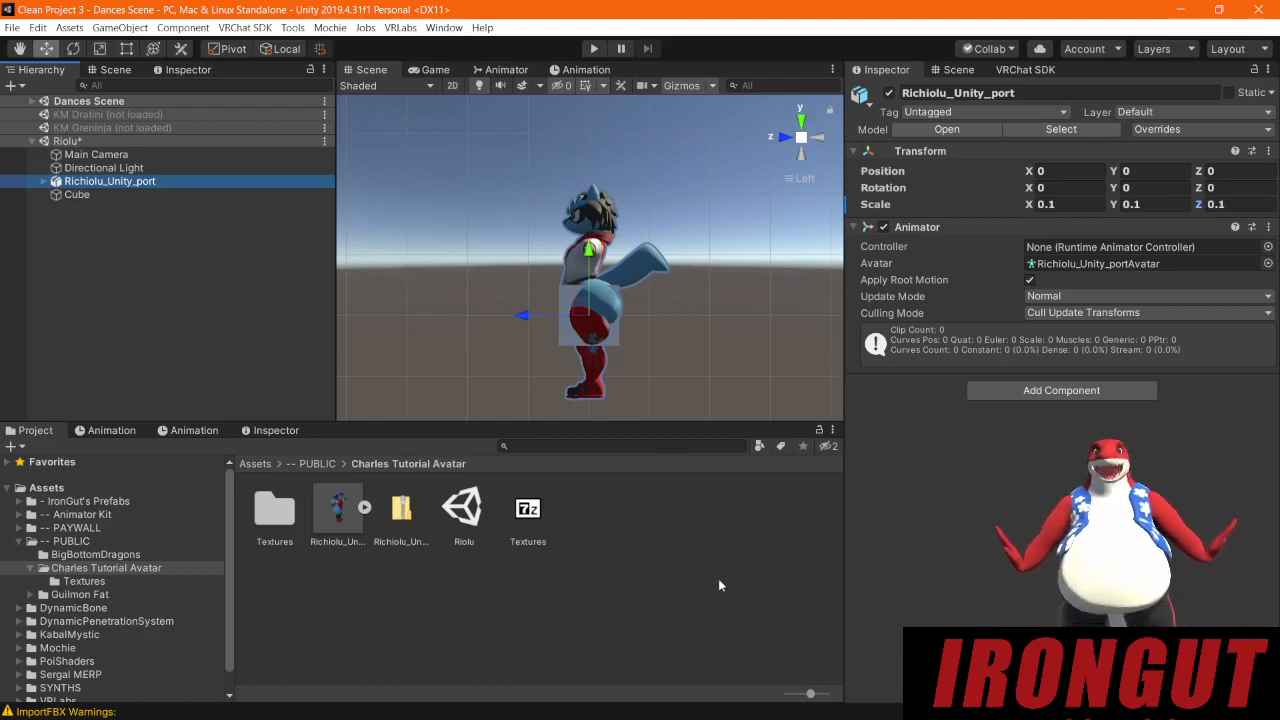
click(331, 539)
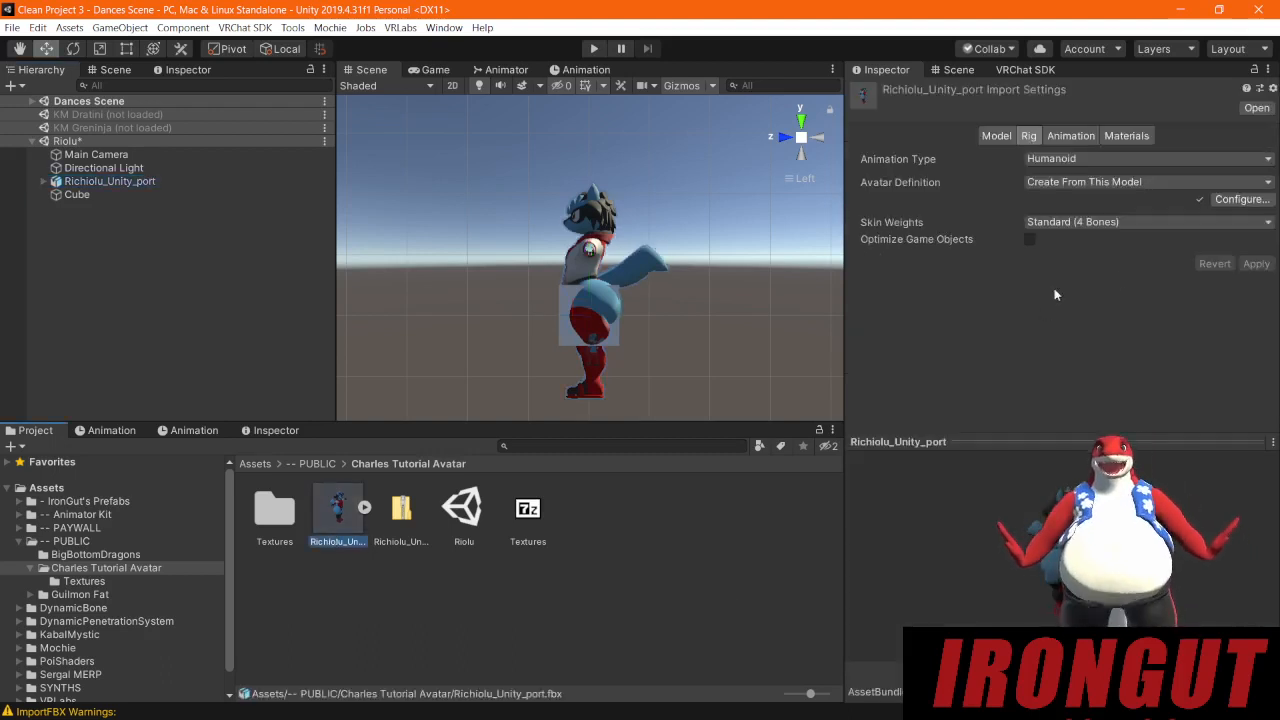
click(1240, 199)
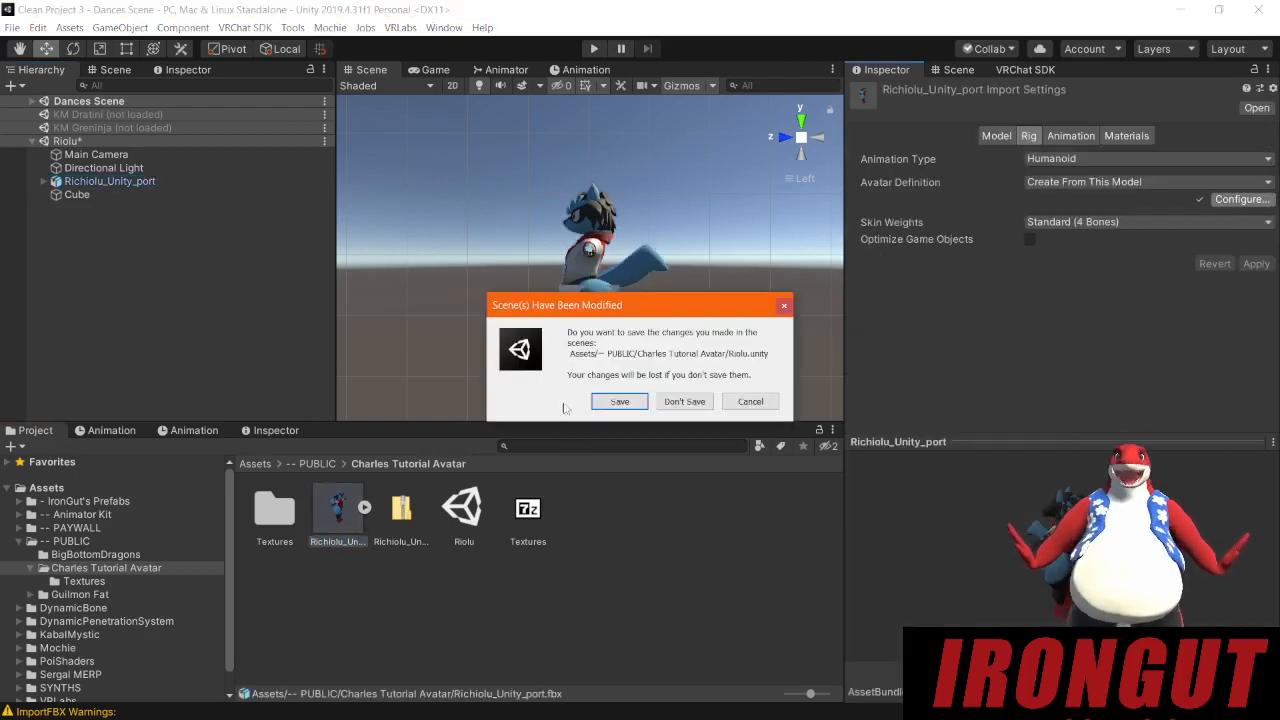
click(614, 400)
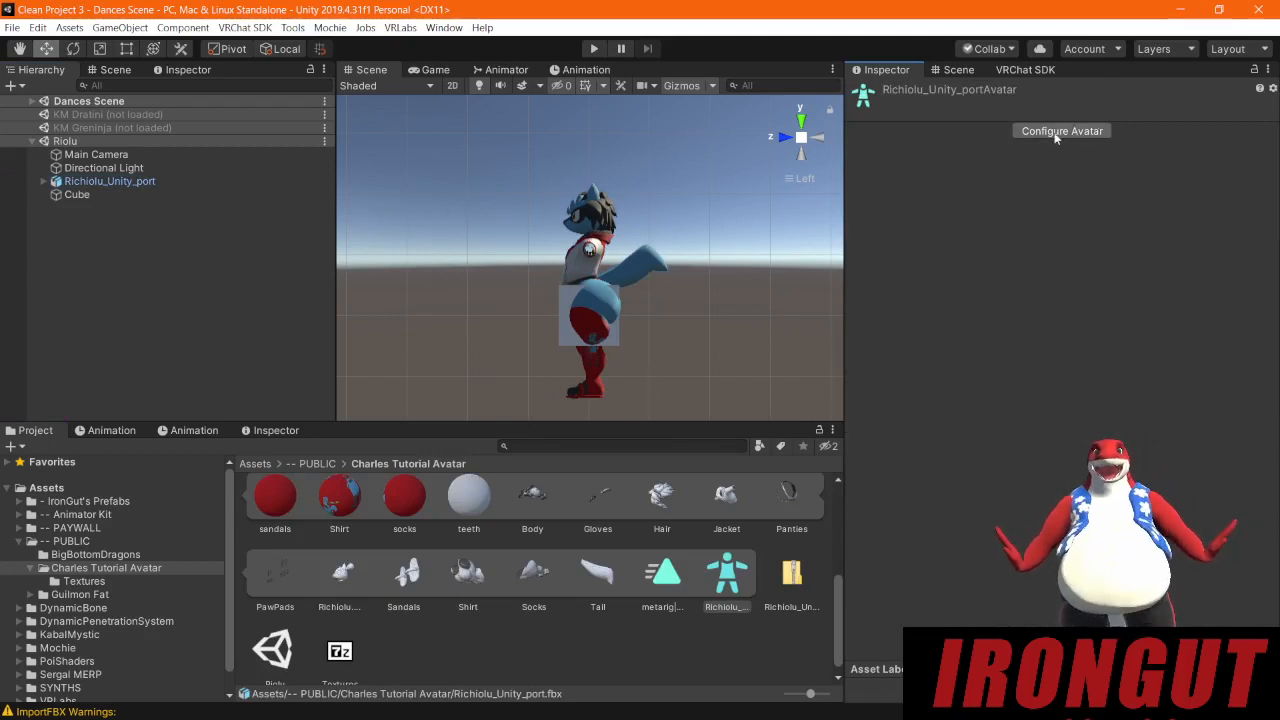
scroll(562, 642, up, 5)
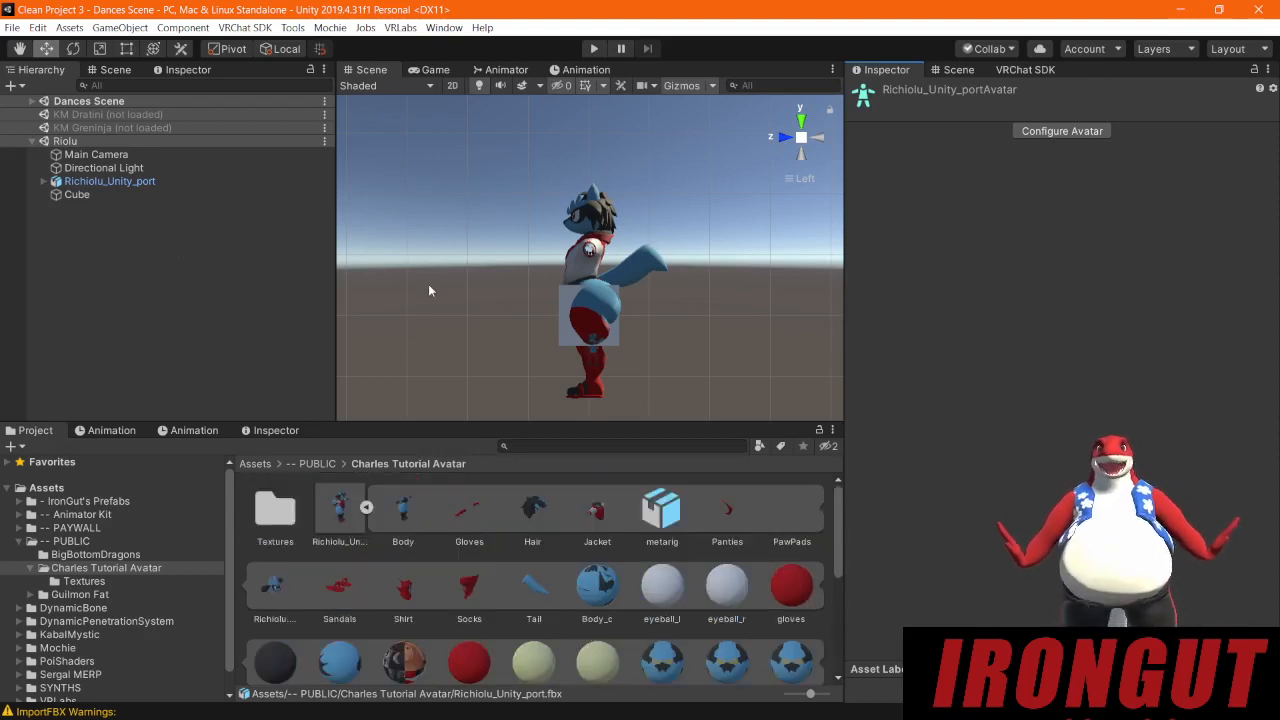
Step: Unload the Dances Scene so that only the Riolu scene stays loaded
click(72, 244)
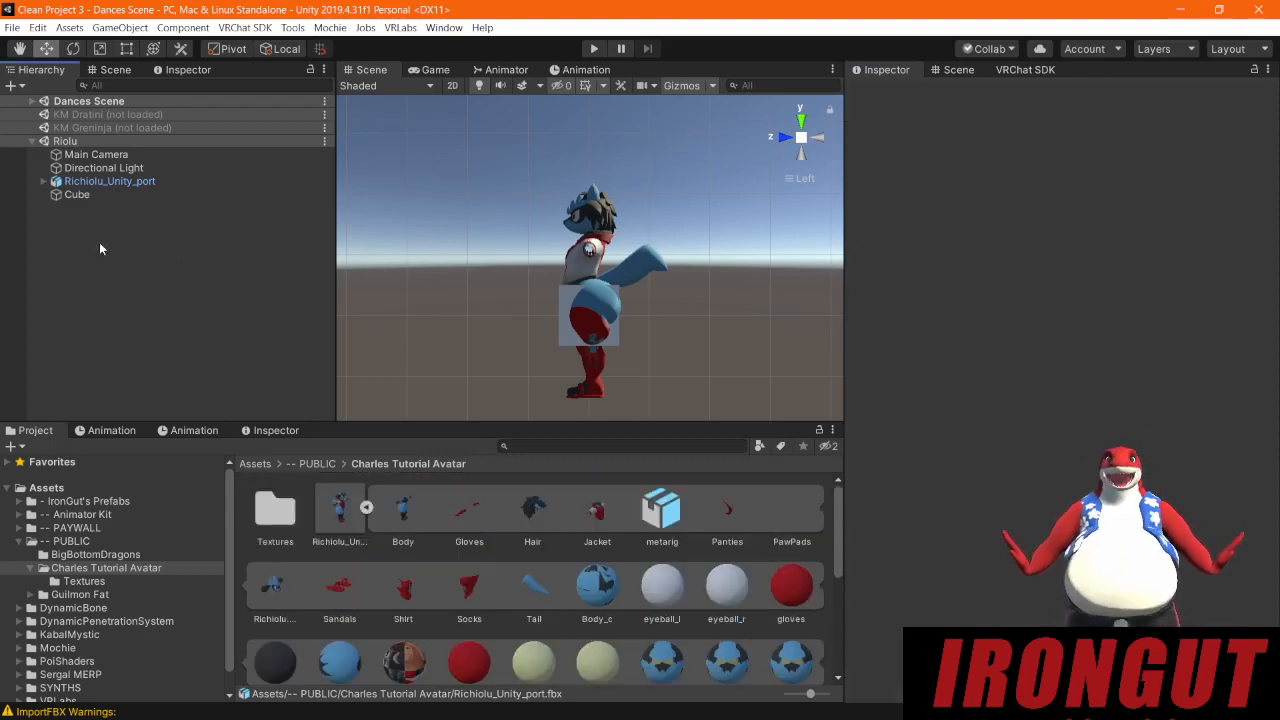
right_click(96, 101)
click(152, 180)
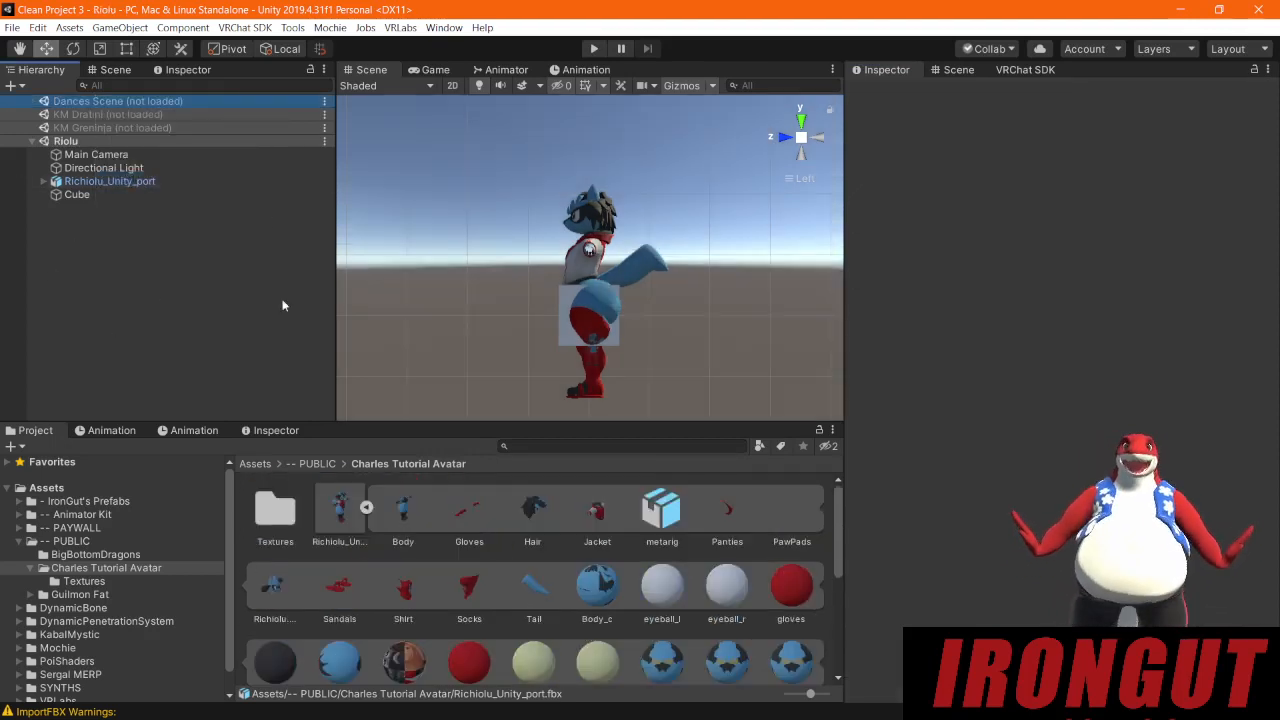
Step: Add a second Richiolu_Unity_port model to the Riolu scene for a scale check and delete it again
drag(335, 525, 160, 291)
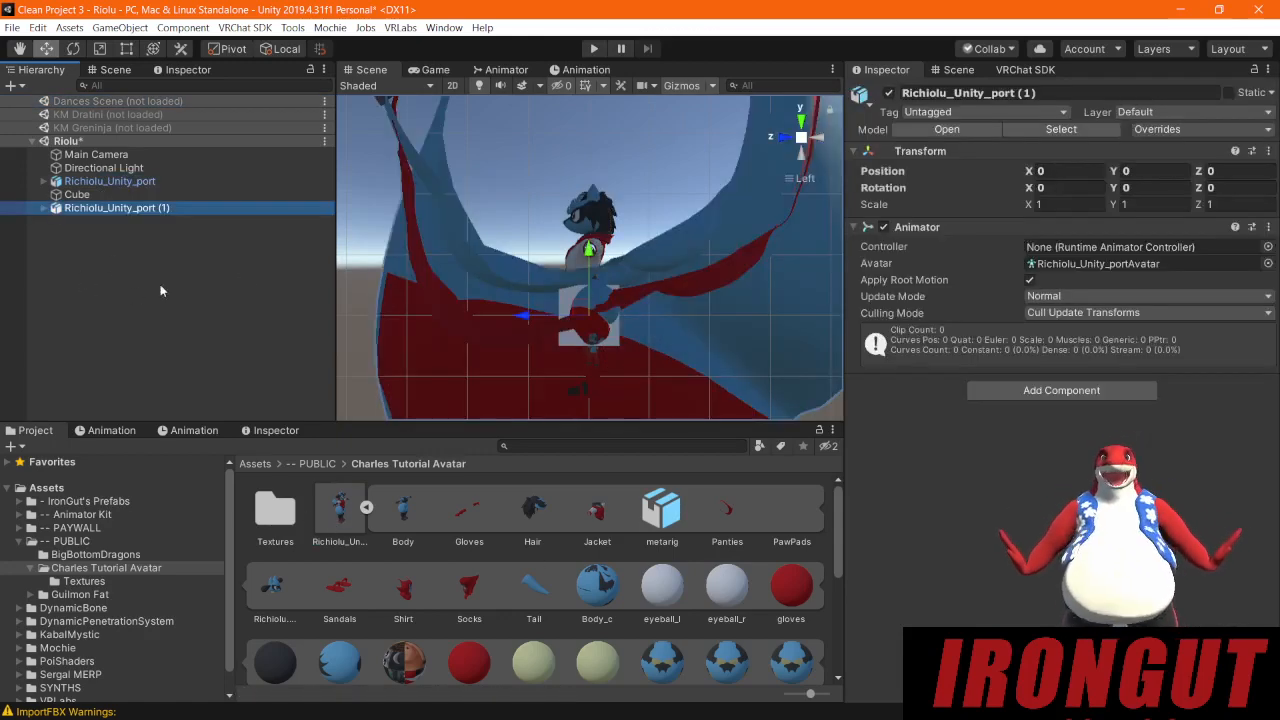
right_click(110, 197)
click(84, 208)
right_click(84, 208)
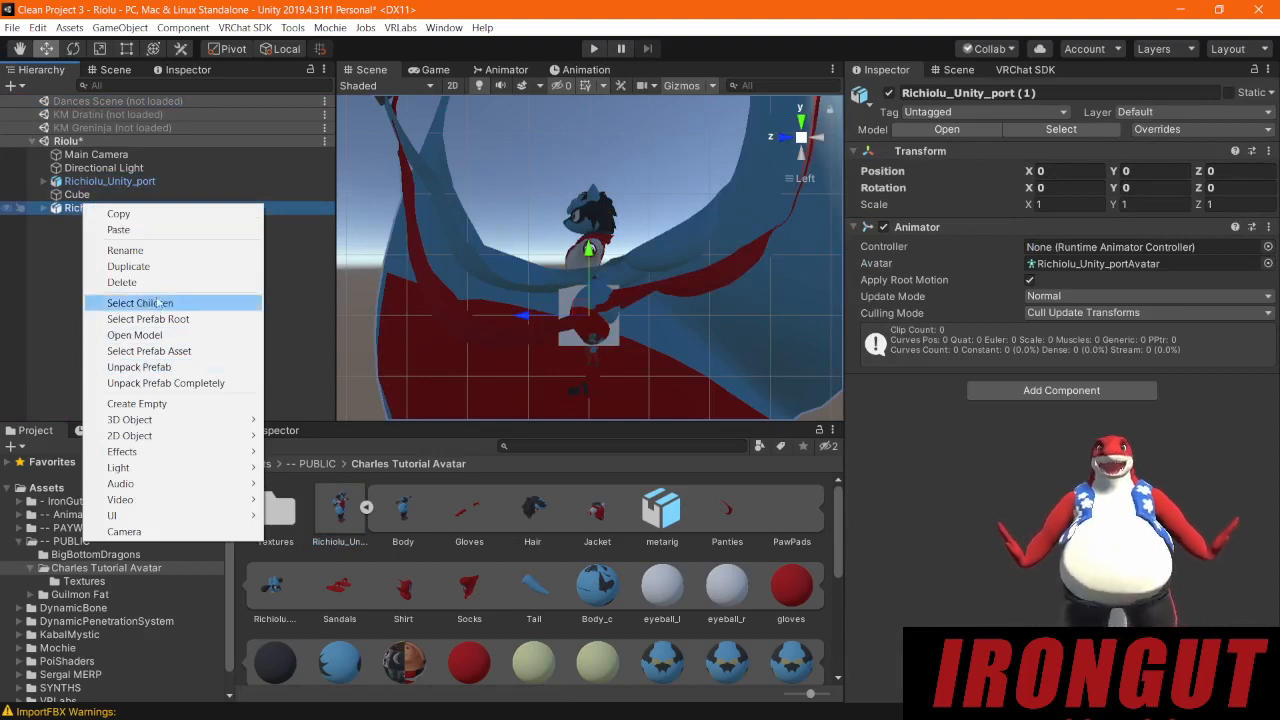
click(120, 284)
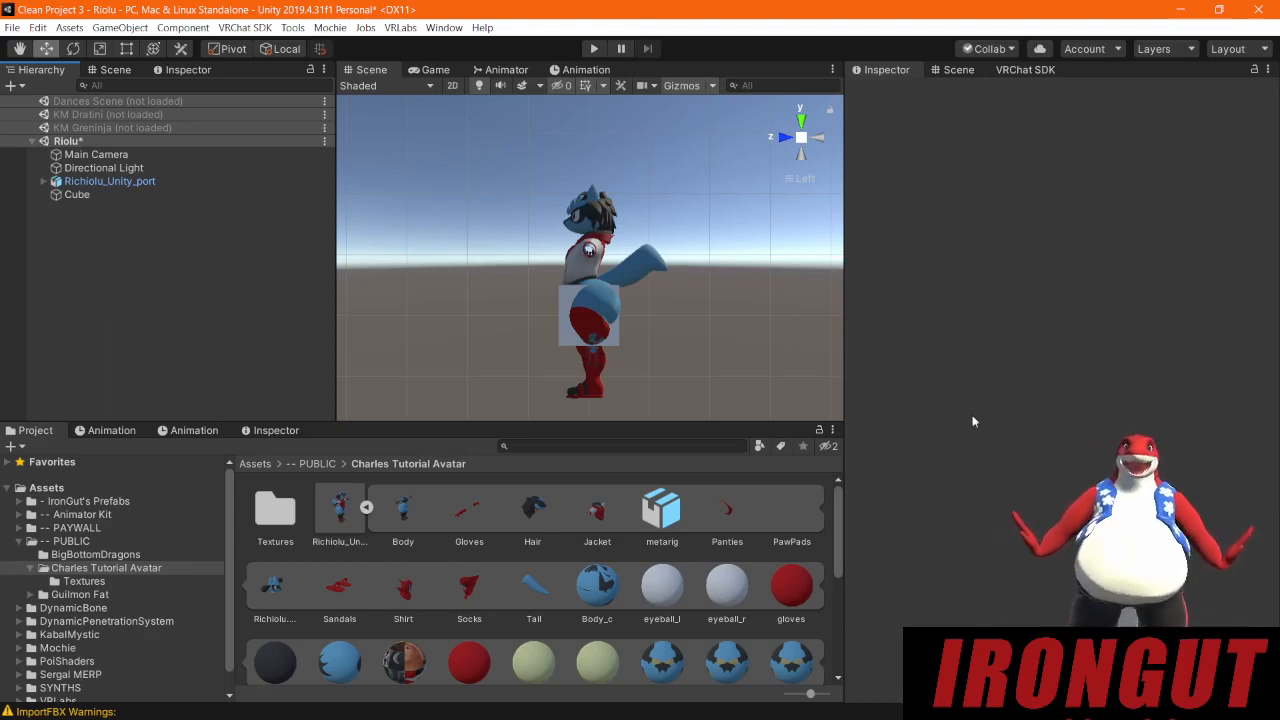
Step: Collapse the Richiolu_Unity_port asset's contents, show its import settings and lock the Inspector on them
click(365, 508)
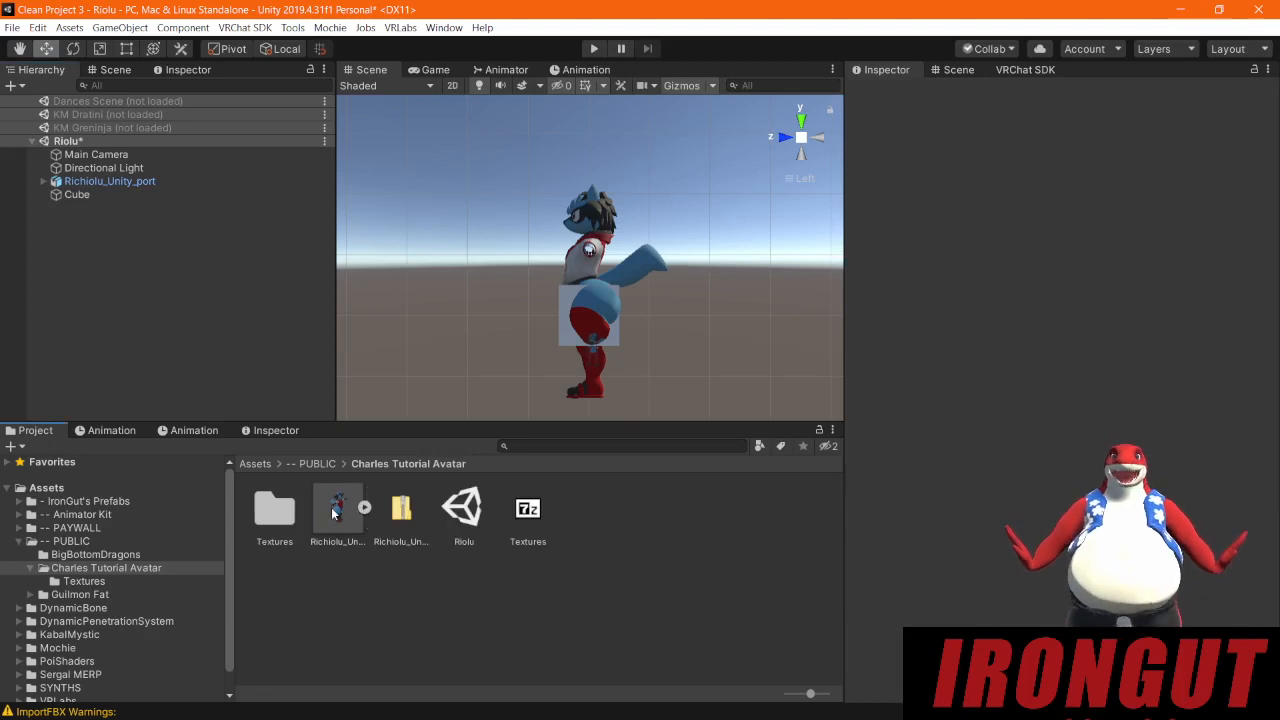
click(333, 513)
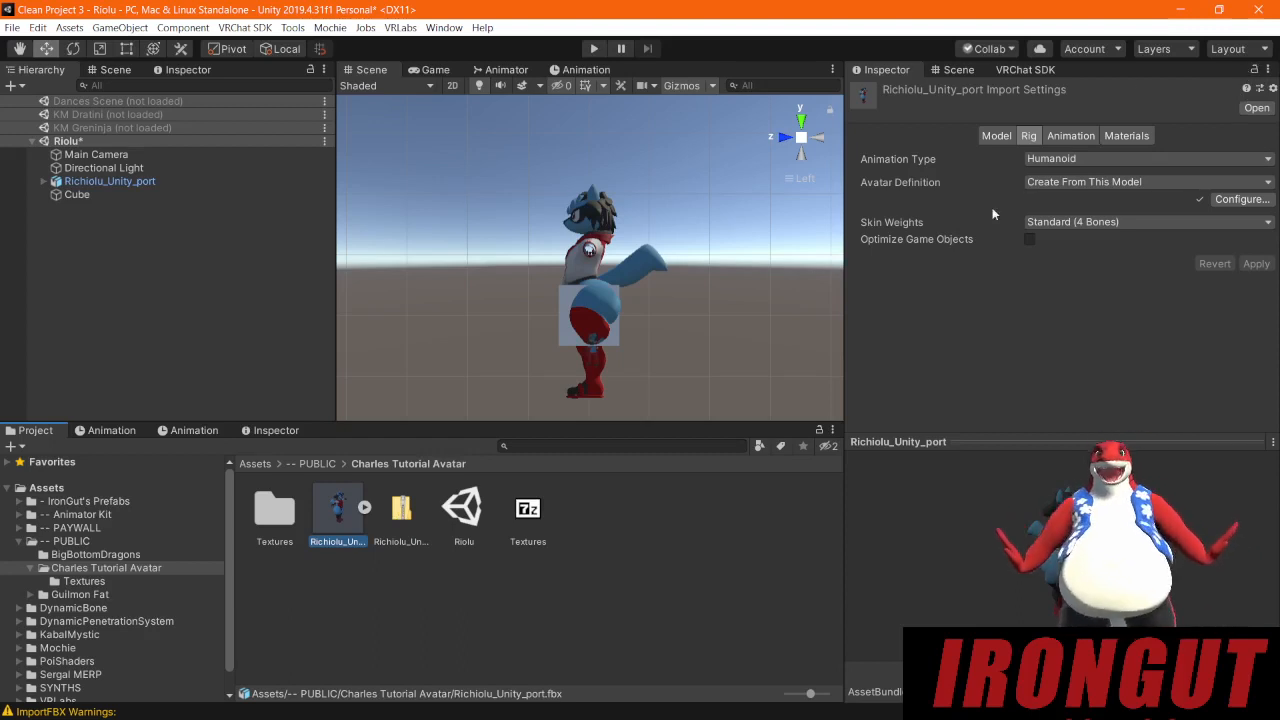
click(1256, 71)
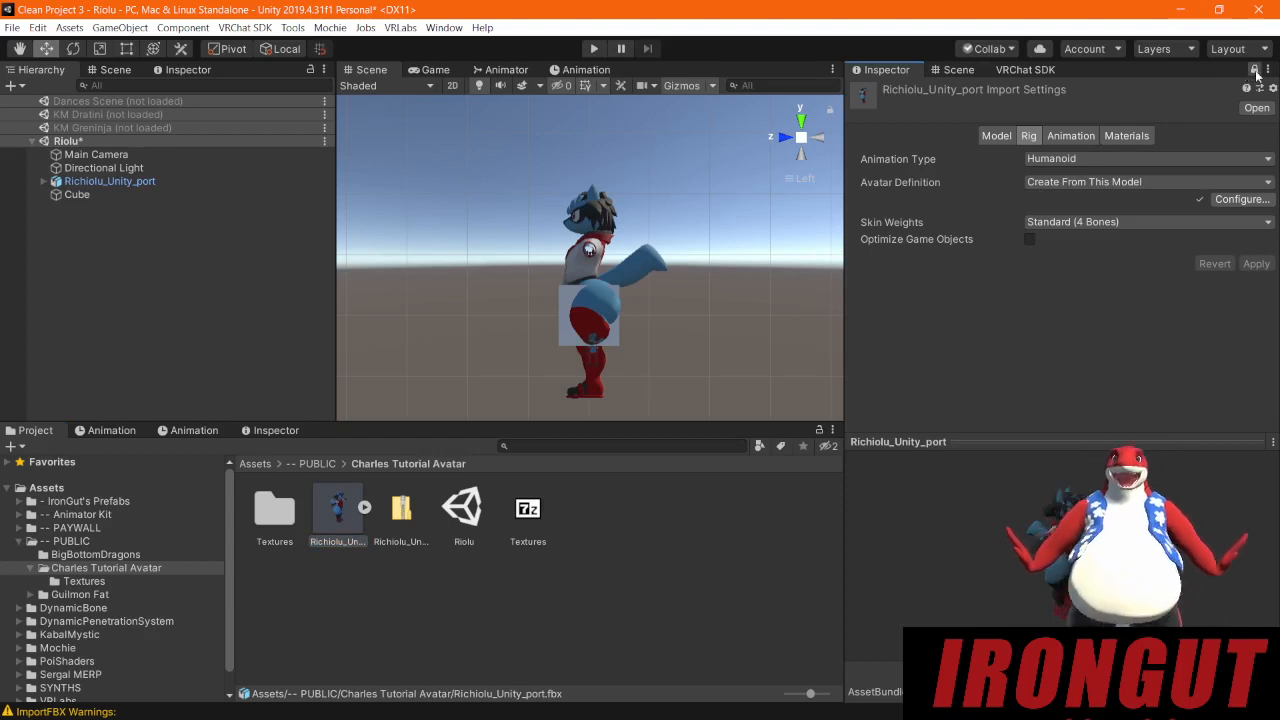
Step: Try selecting the other assets in Charles Tutorial Avatar with the Inspector locked, then unlock the Inspector and clear the selection
click(464, 510)
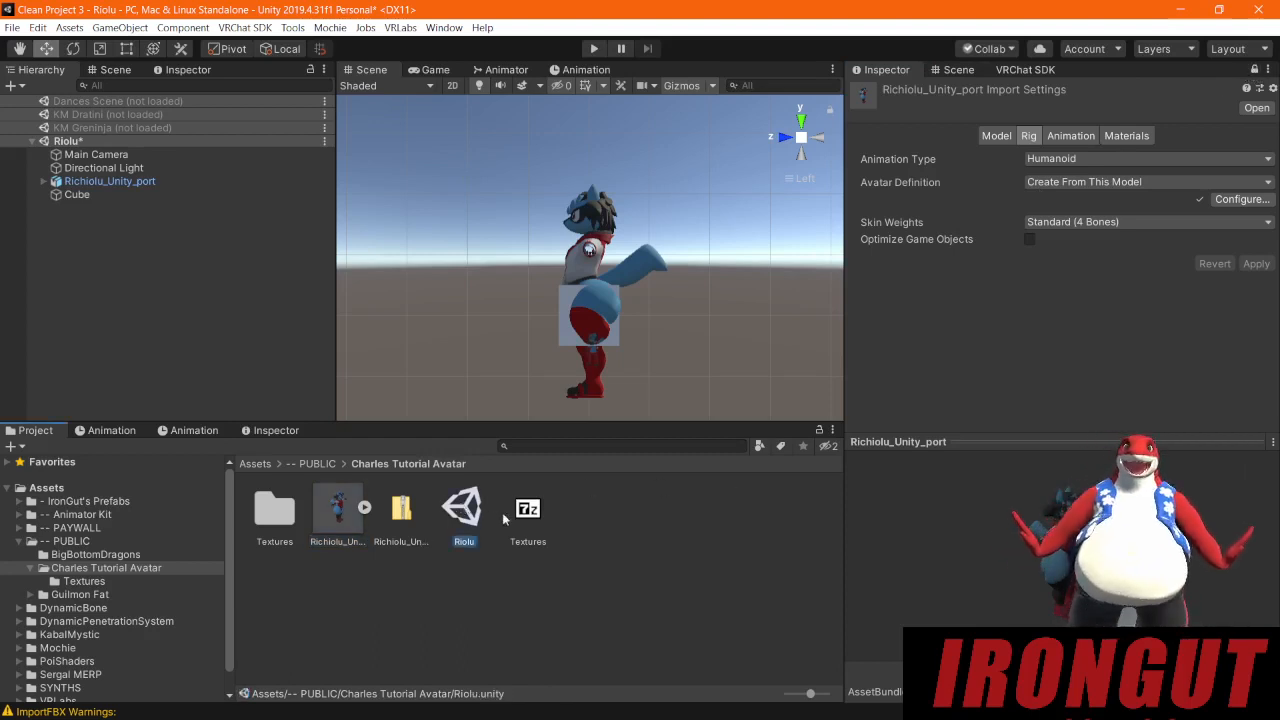
click(528, 510)
click(378, 512)
click(276, 508)
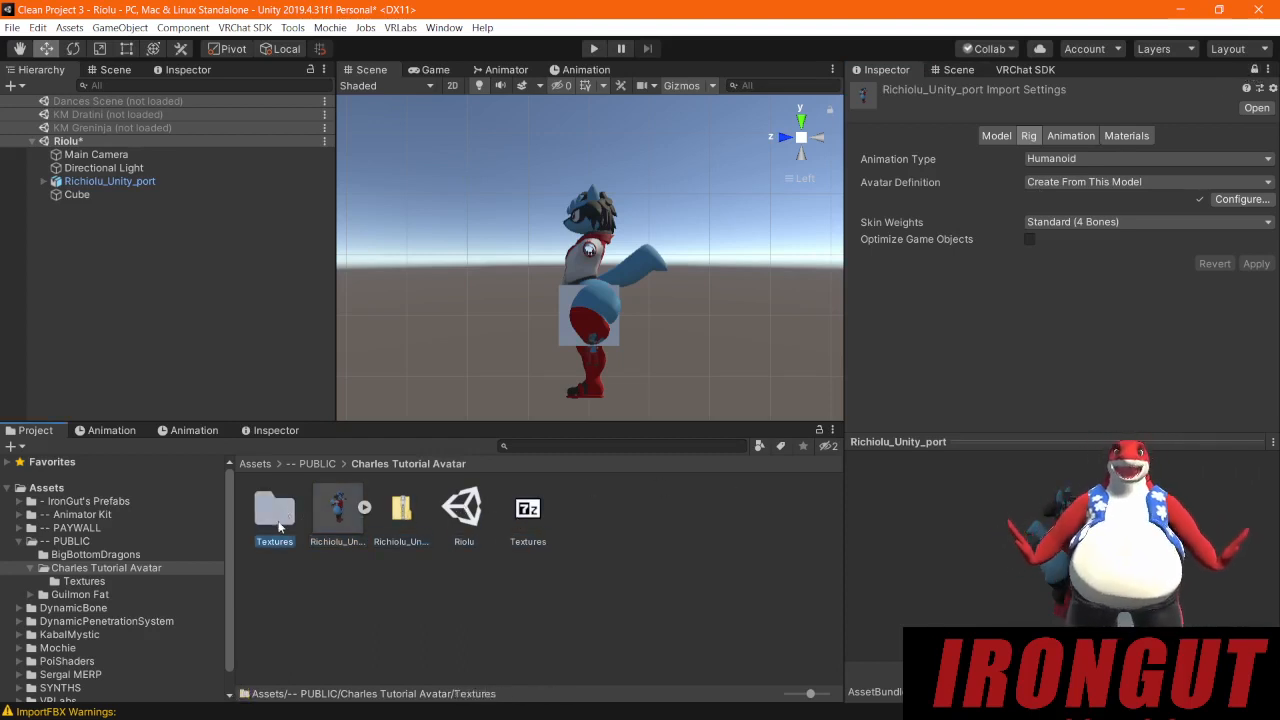
click(1254, 69)
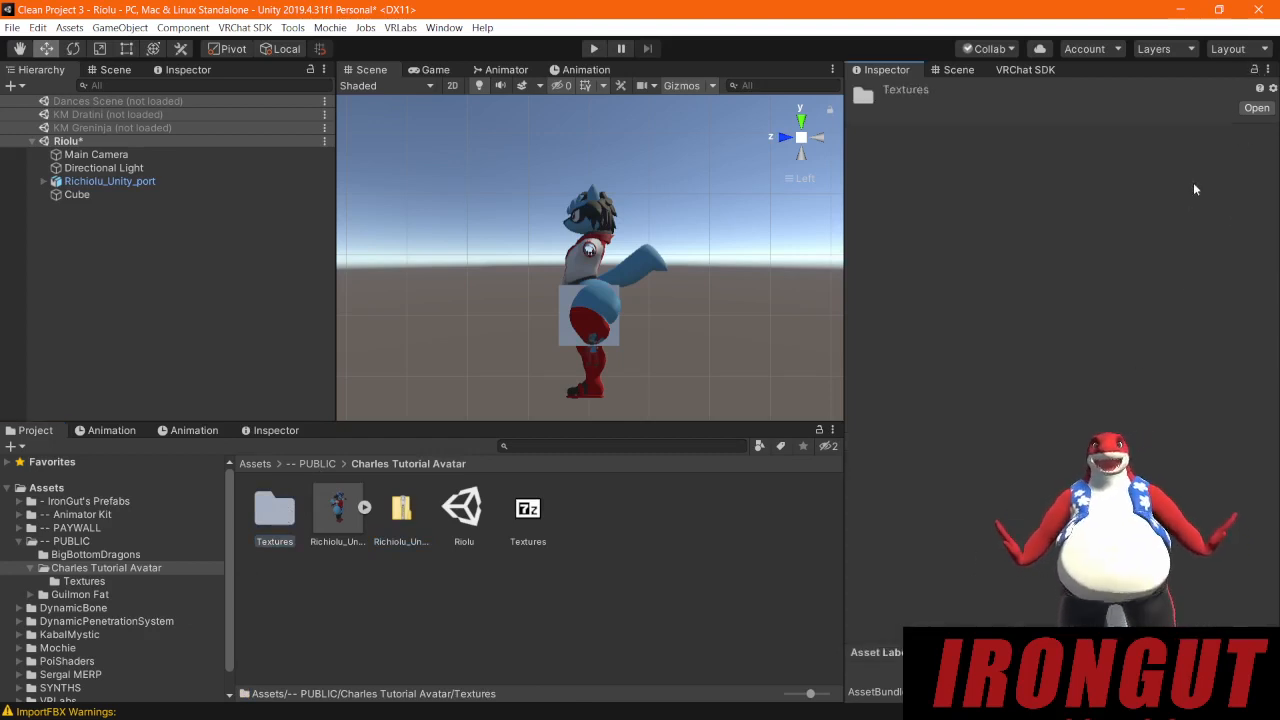
click(603, 582)
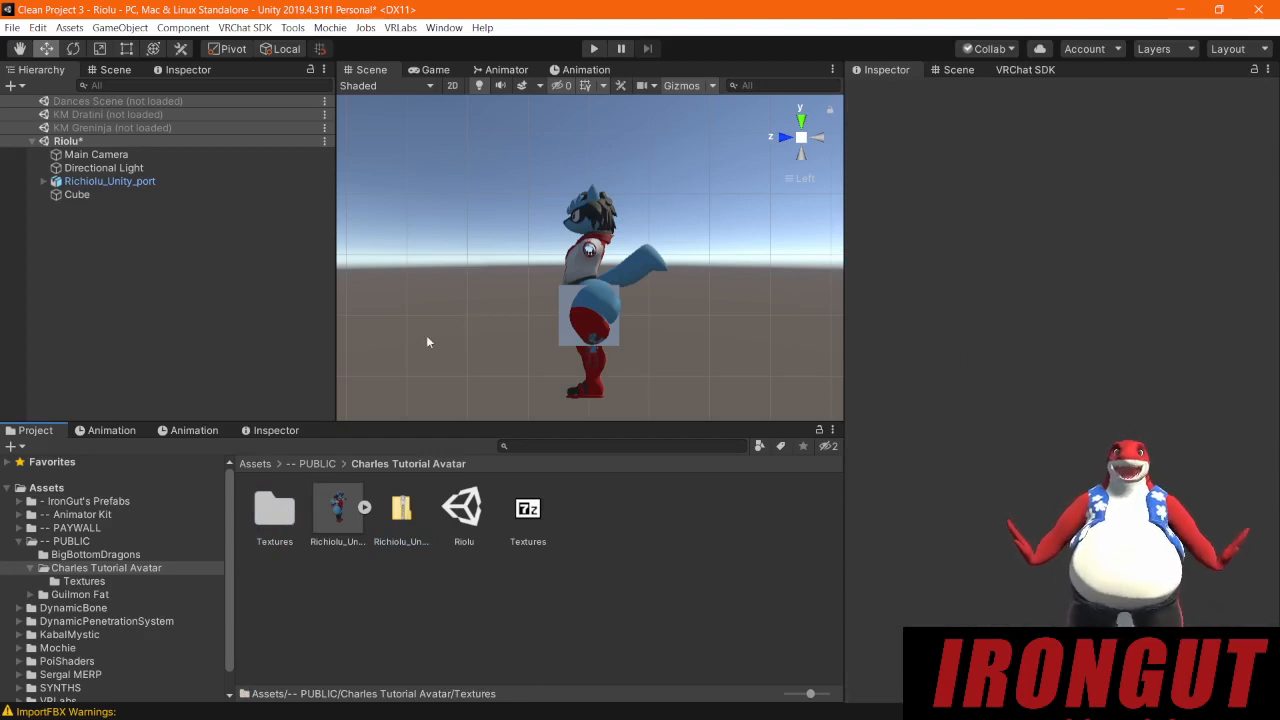
Step: Set the scale of the Richiolu_Unity_port object in the Riolu scene to 0.02 on X, Y and Z
click(115, 181)
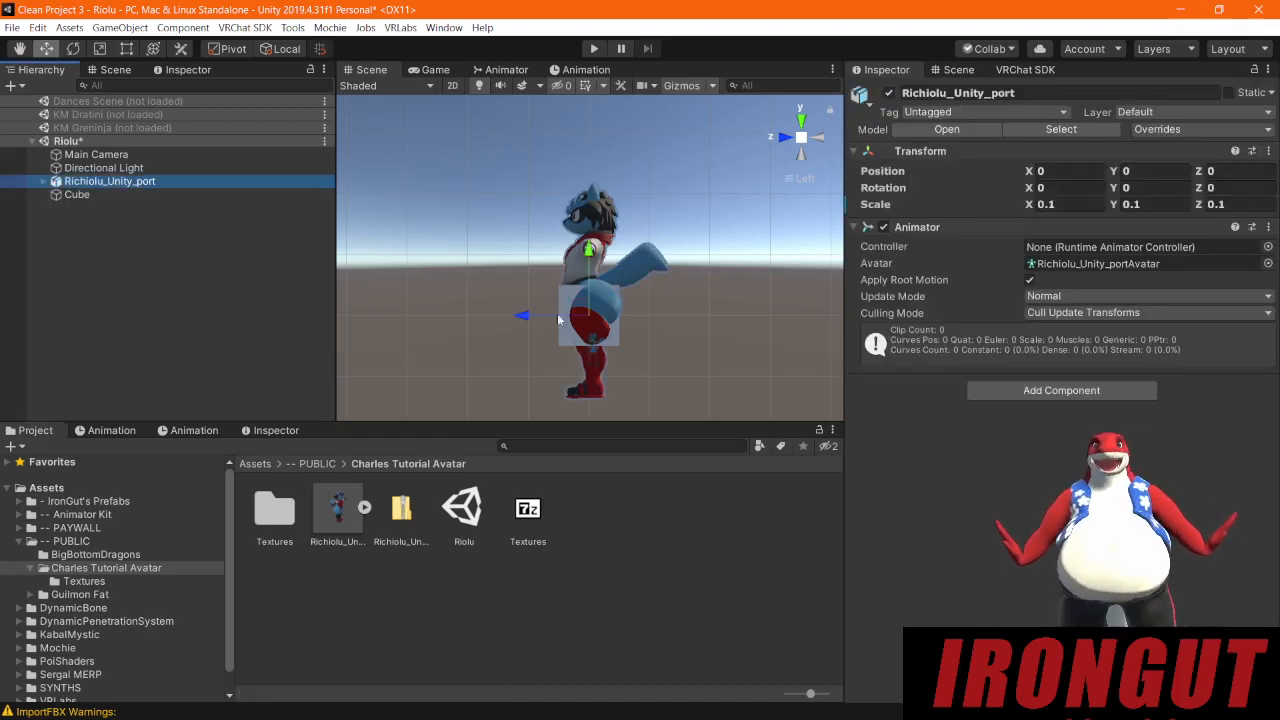
scroll(636, 280, up, 3)
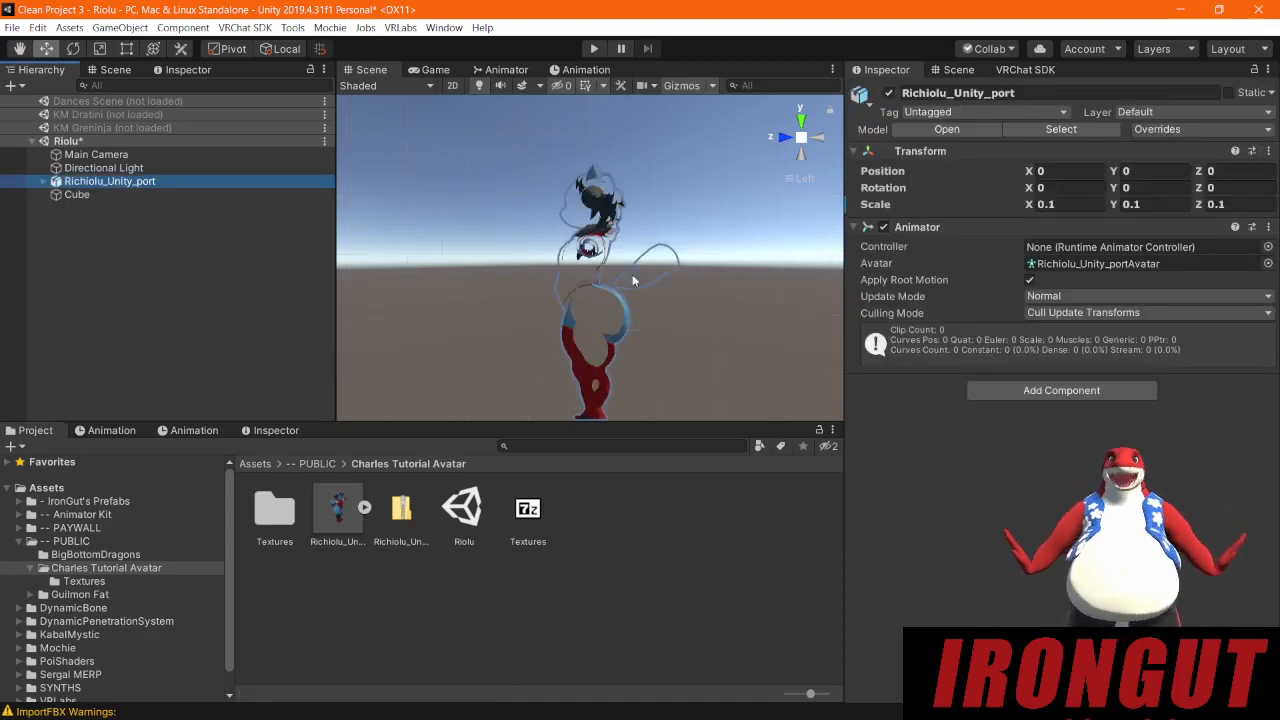
scroll(636, 282, down, 3)
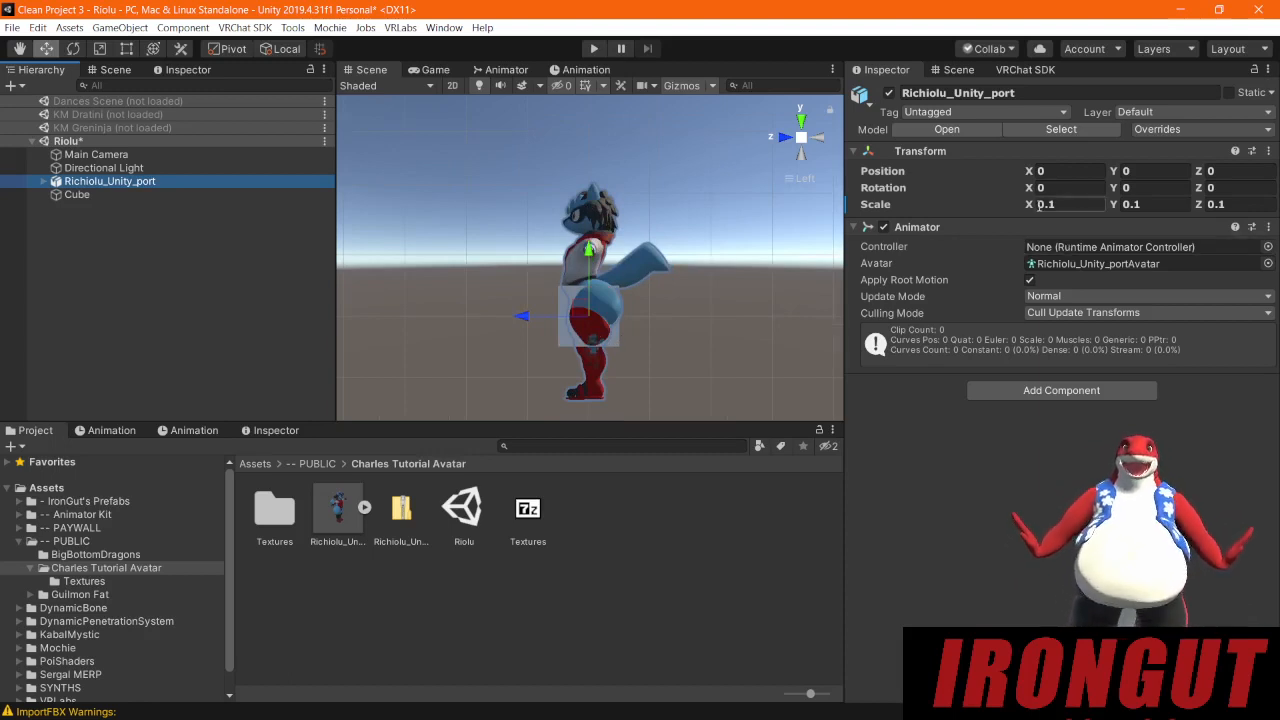
click(1137, 204)
double_click(1137, 204)
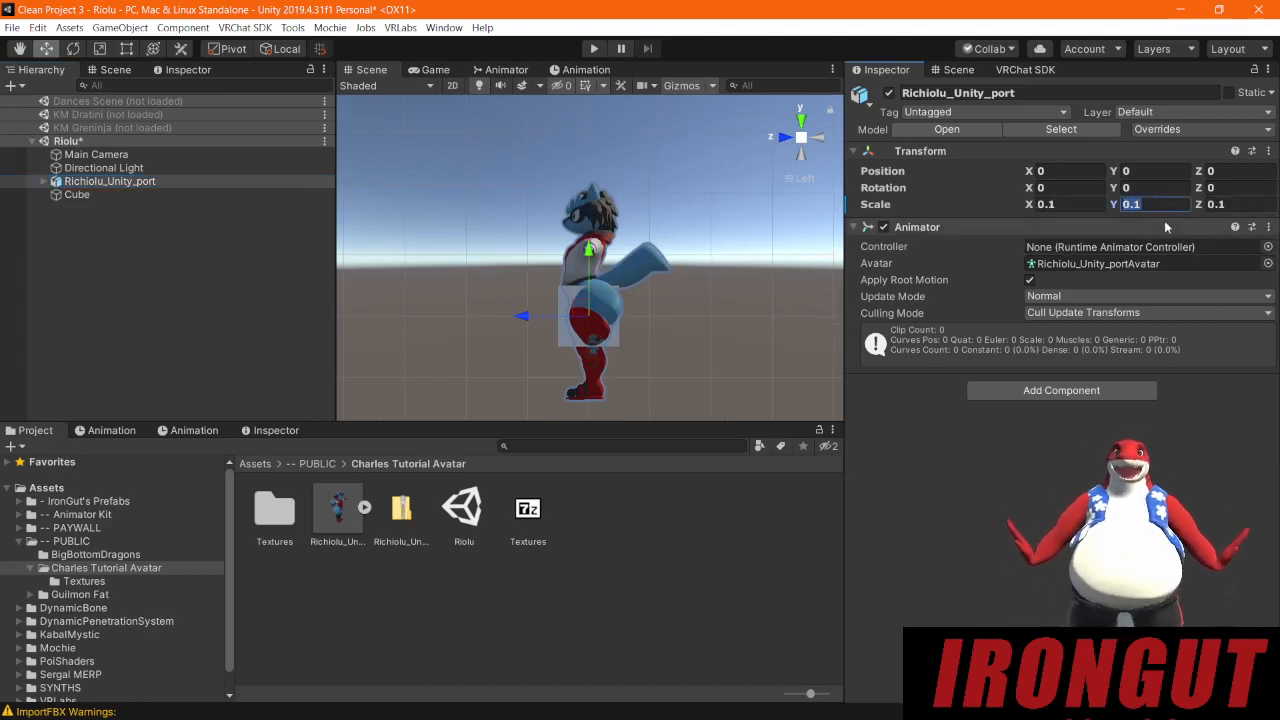
text(.02)
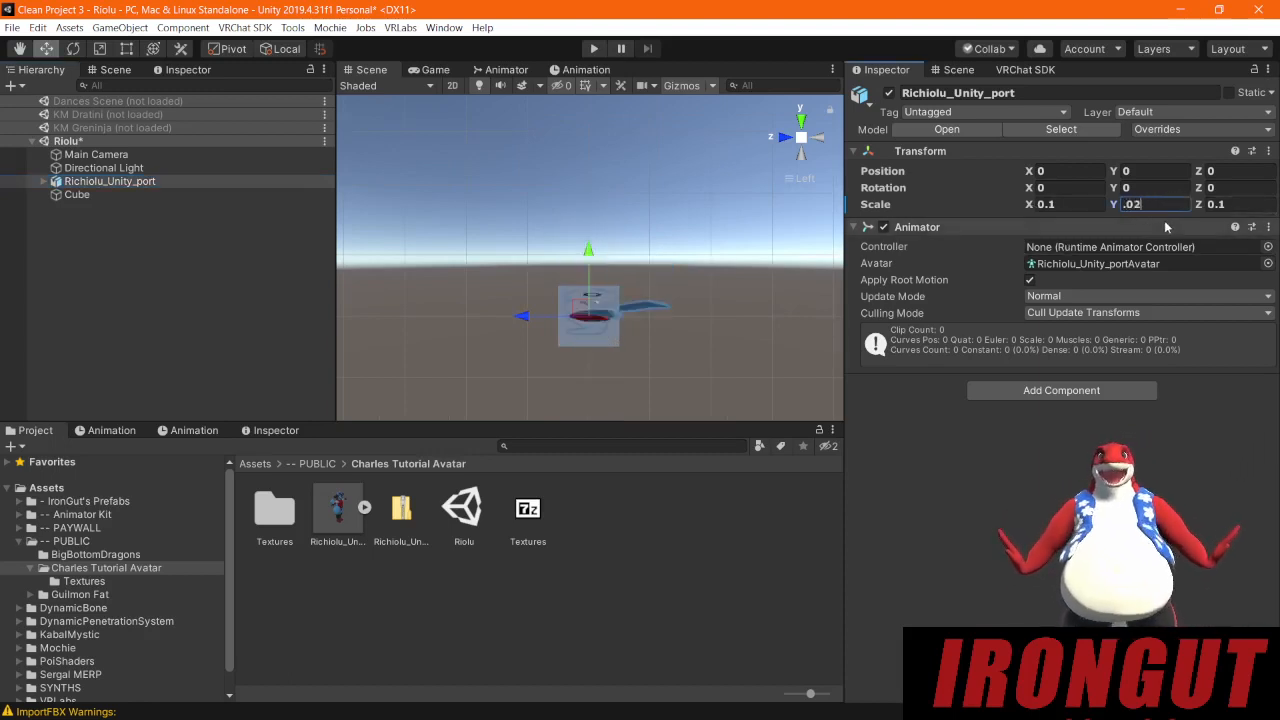
key(Tab)
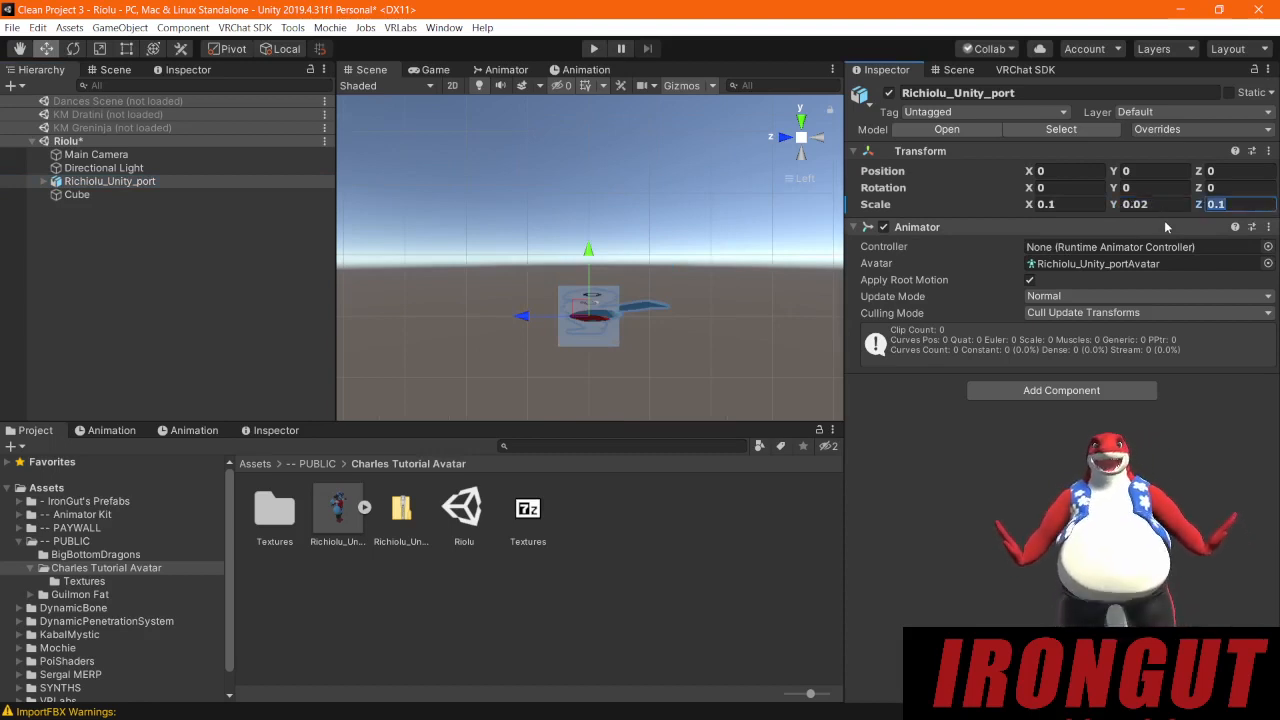
text(.02)
key(Tab)
text(.02)
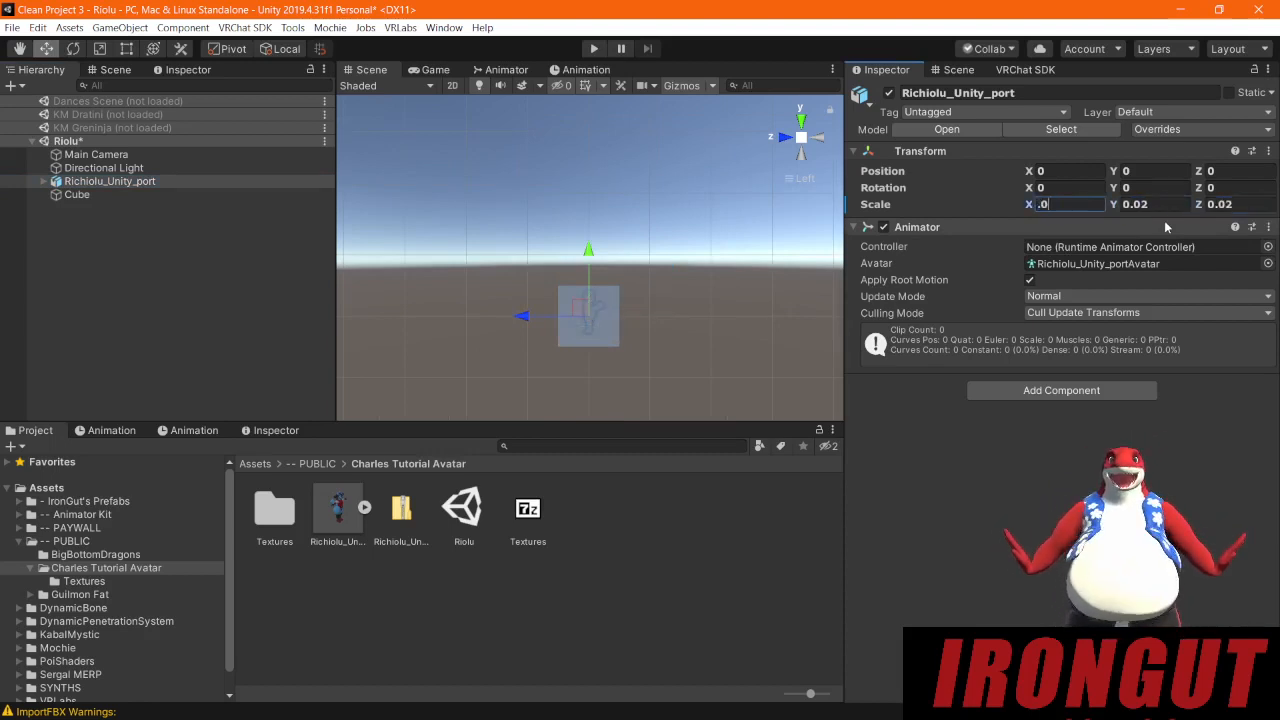
key(Return)
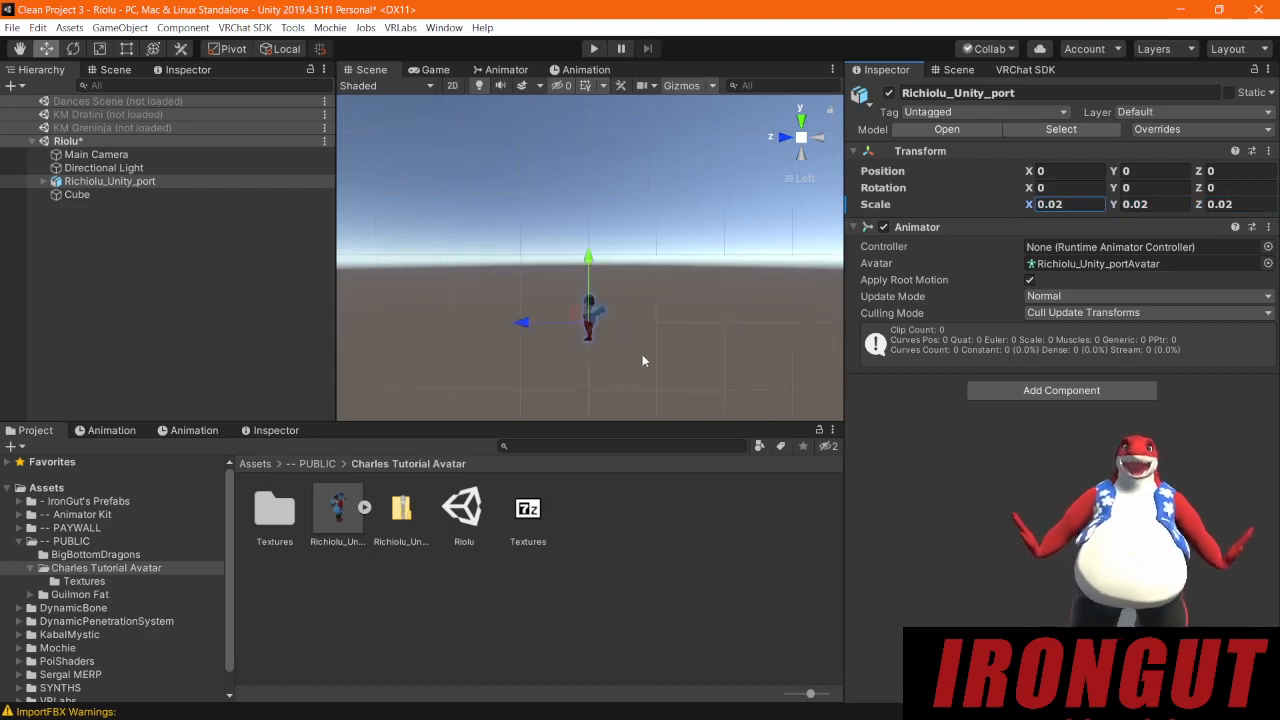
Step: Compare the avatar's size with the Cube from the front, expand Richiolu_Unity_port's children and delete the Cube
click(786, 137)
middle_drag(784, 273, 499, 228)
scroll(588, 273, up, 10)
scroll(588, 276, up, 2)
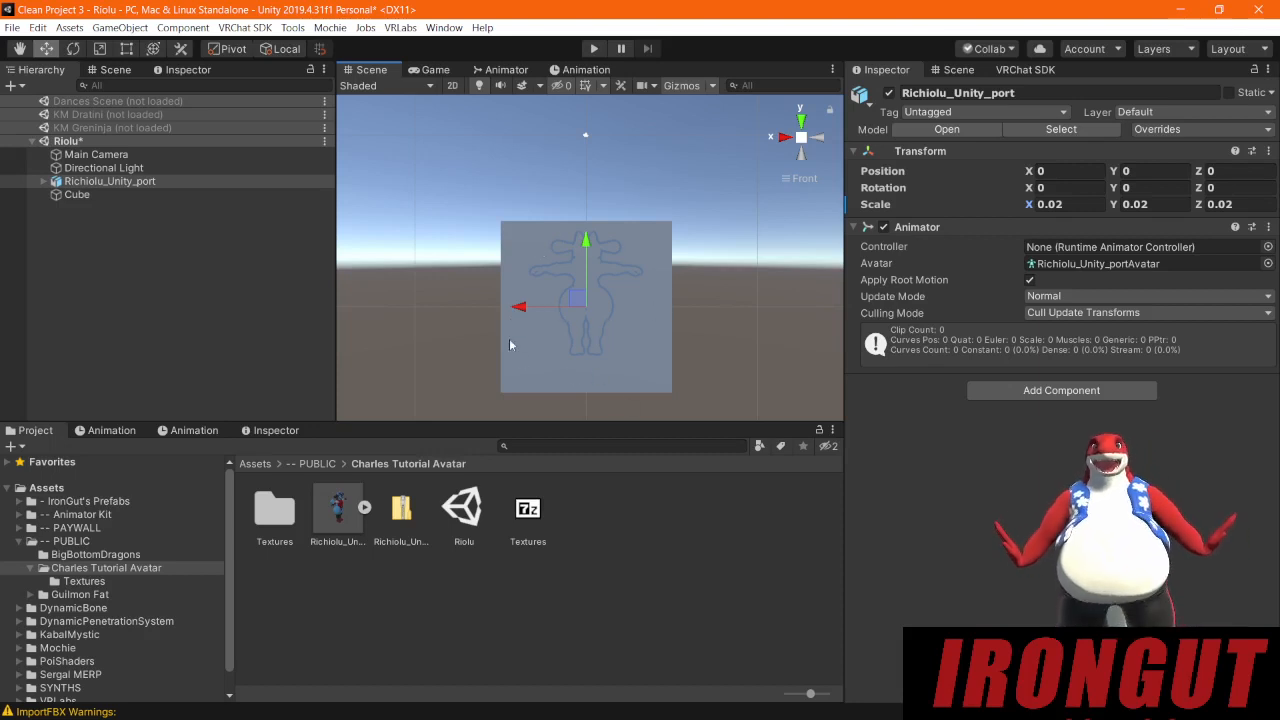
click(43, 181)
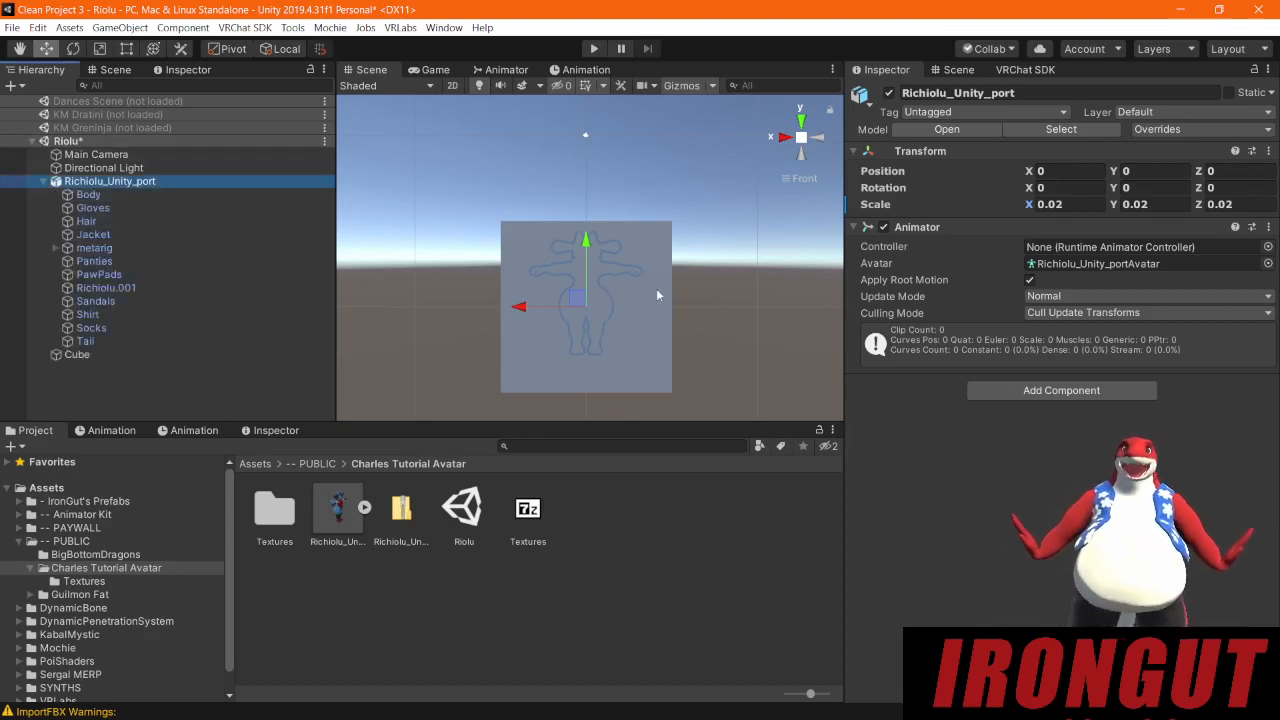
right_click(76, 355)
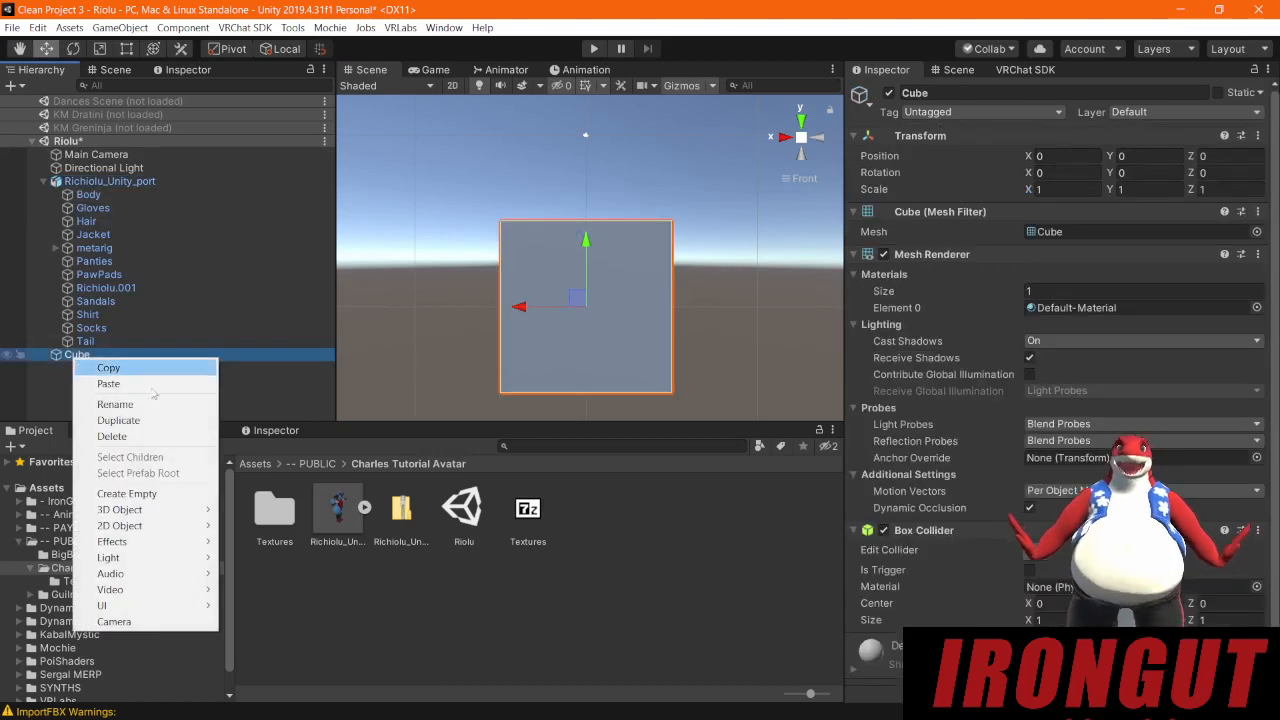
click(130, 437)
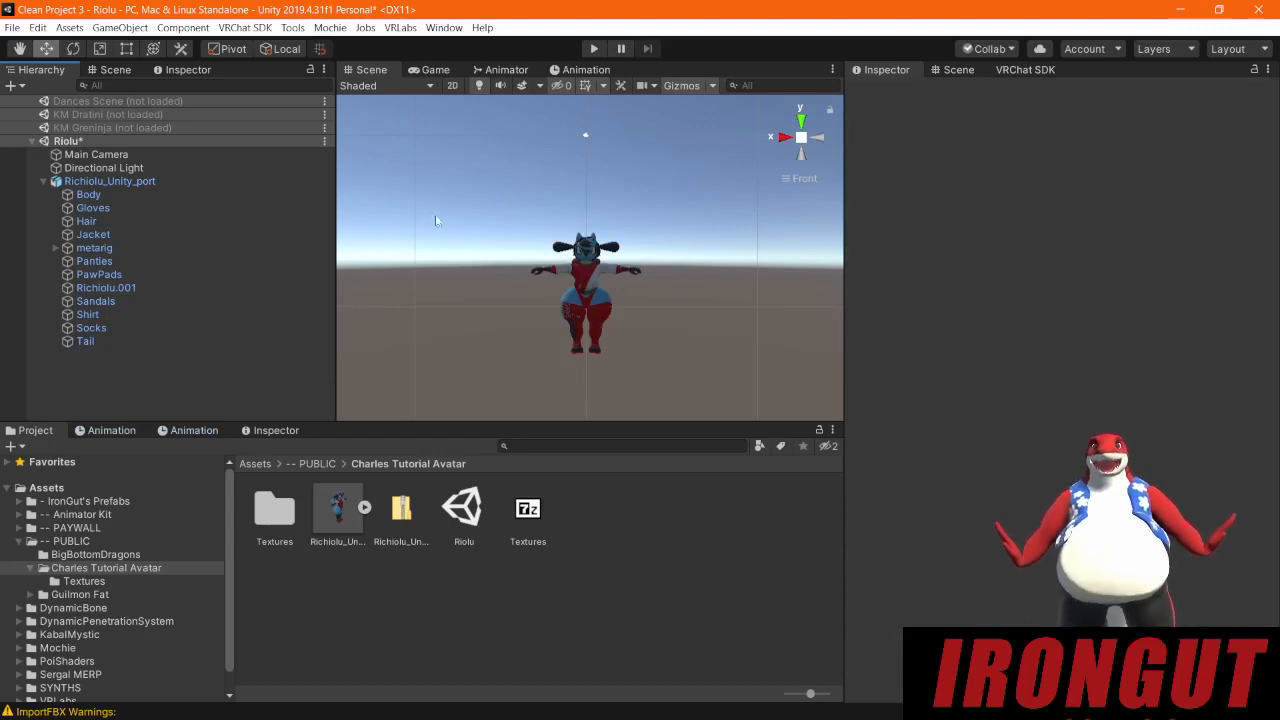
Step: Examine the avatar's placement on the grid from the side, front and top, and check the Richiolu_Unity_port hierarchy
click(817, 139)
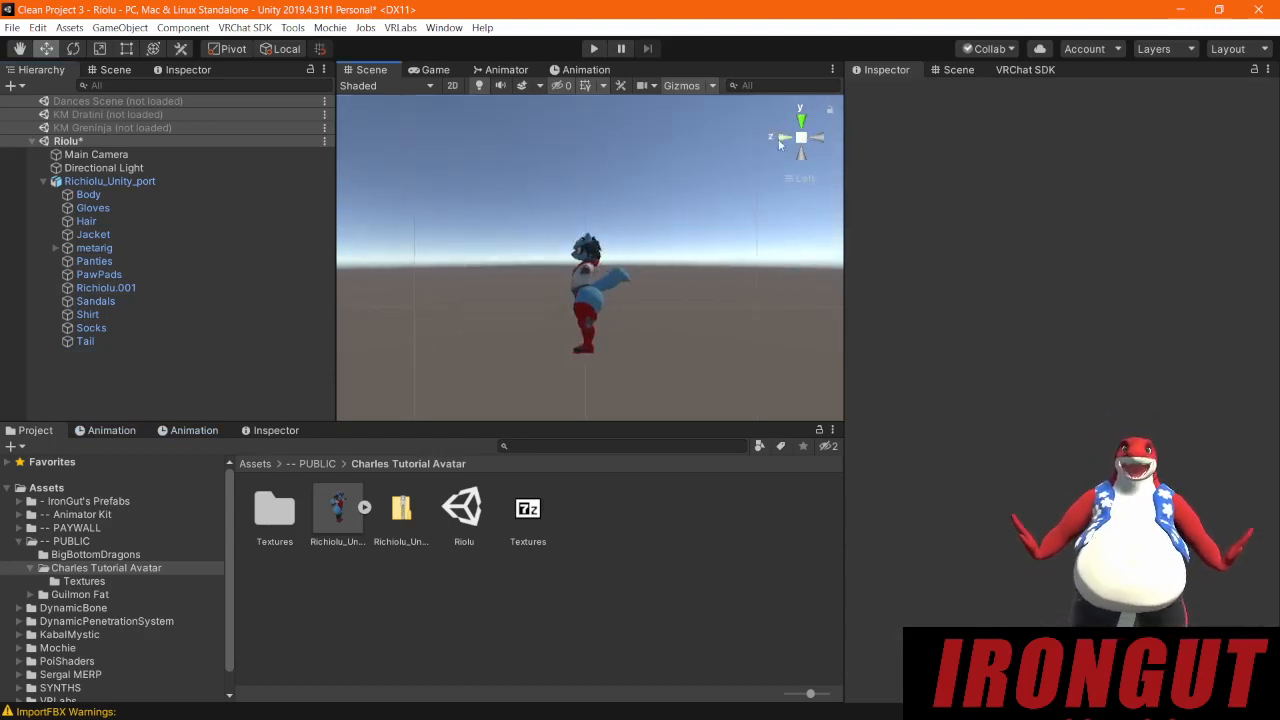
click(782, 139)
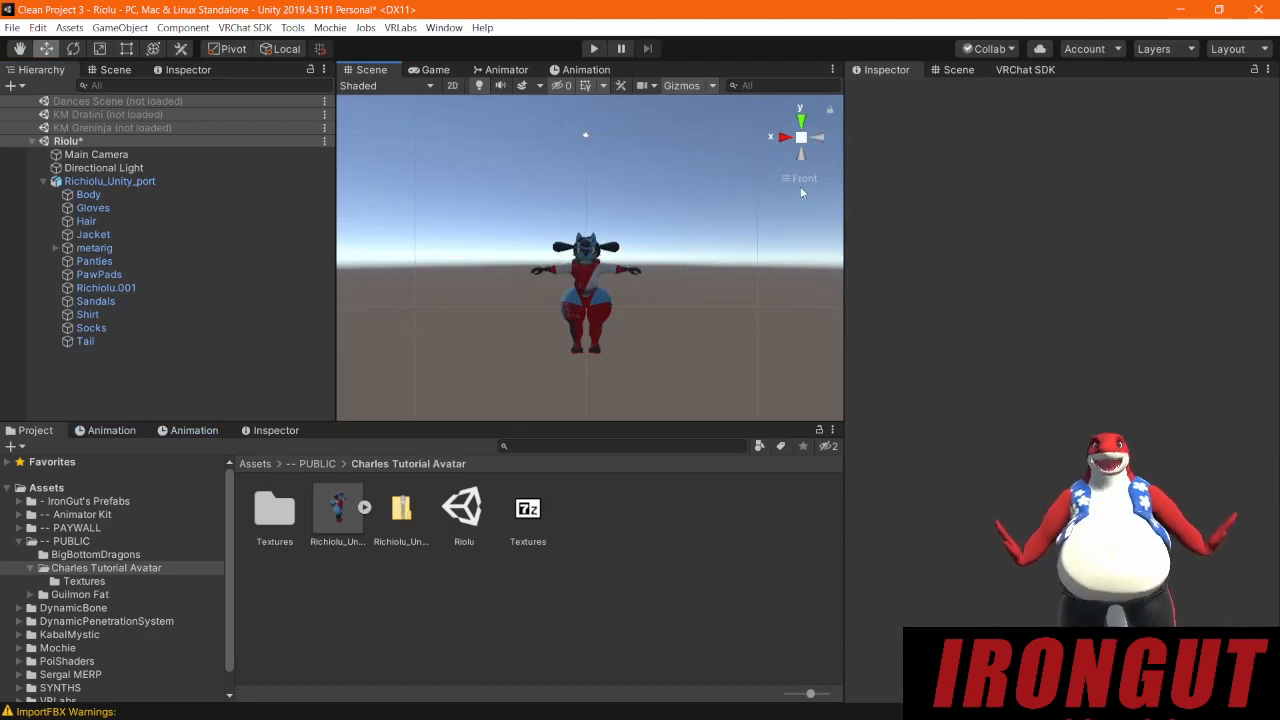
click(786, 137)
click(800, 128)
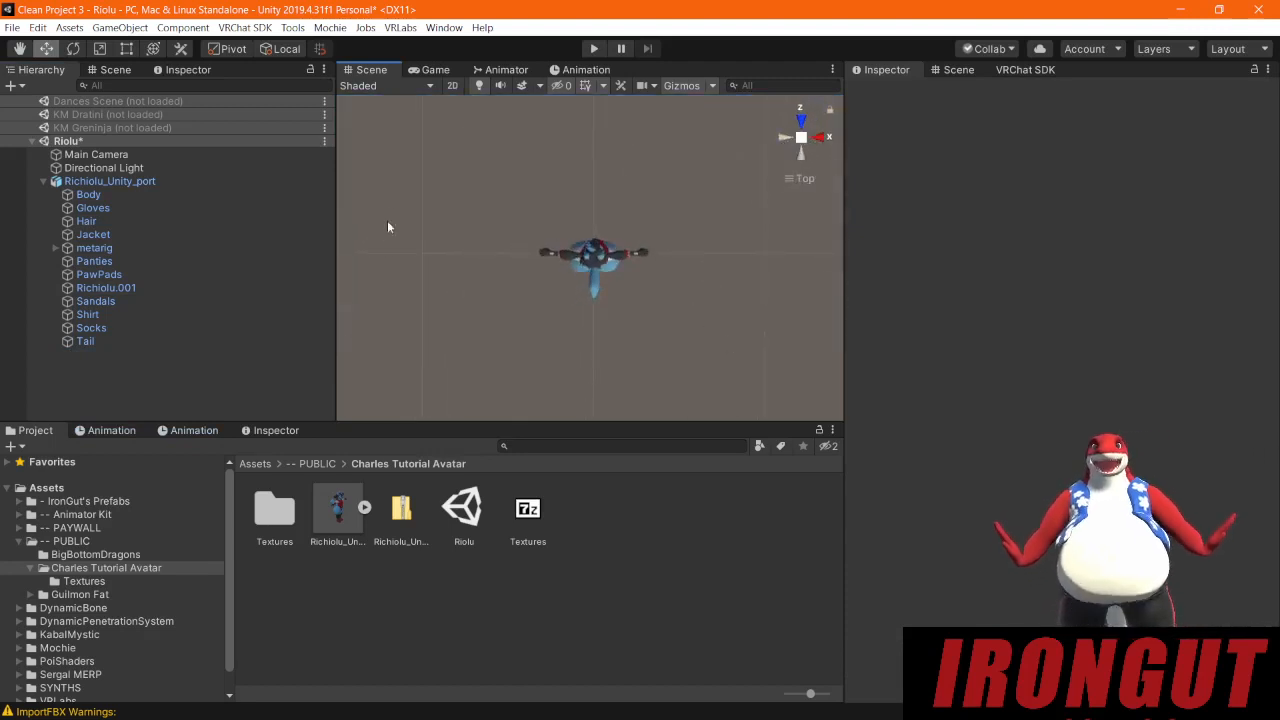
click(783, 139)
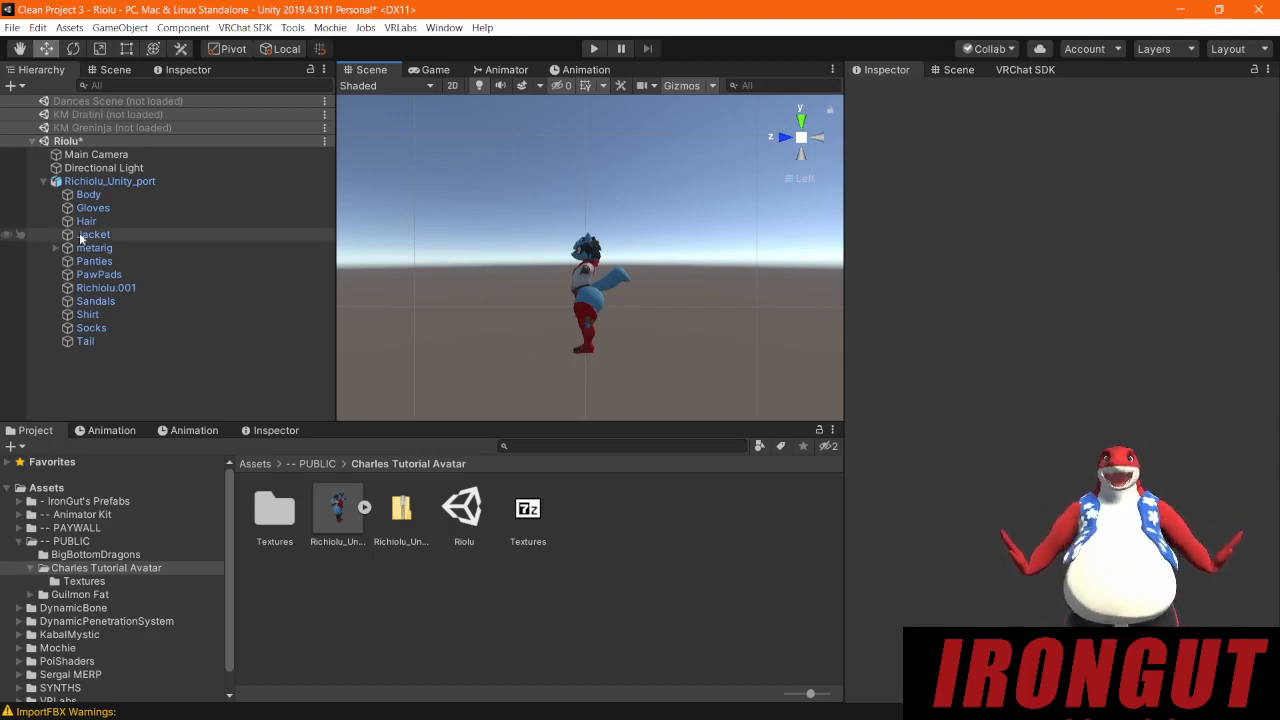
click(54, 185)
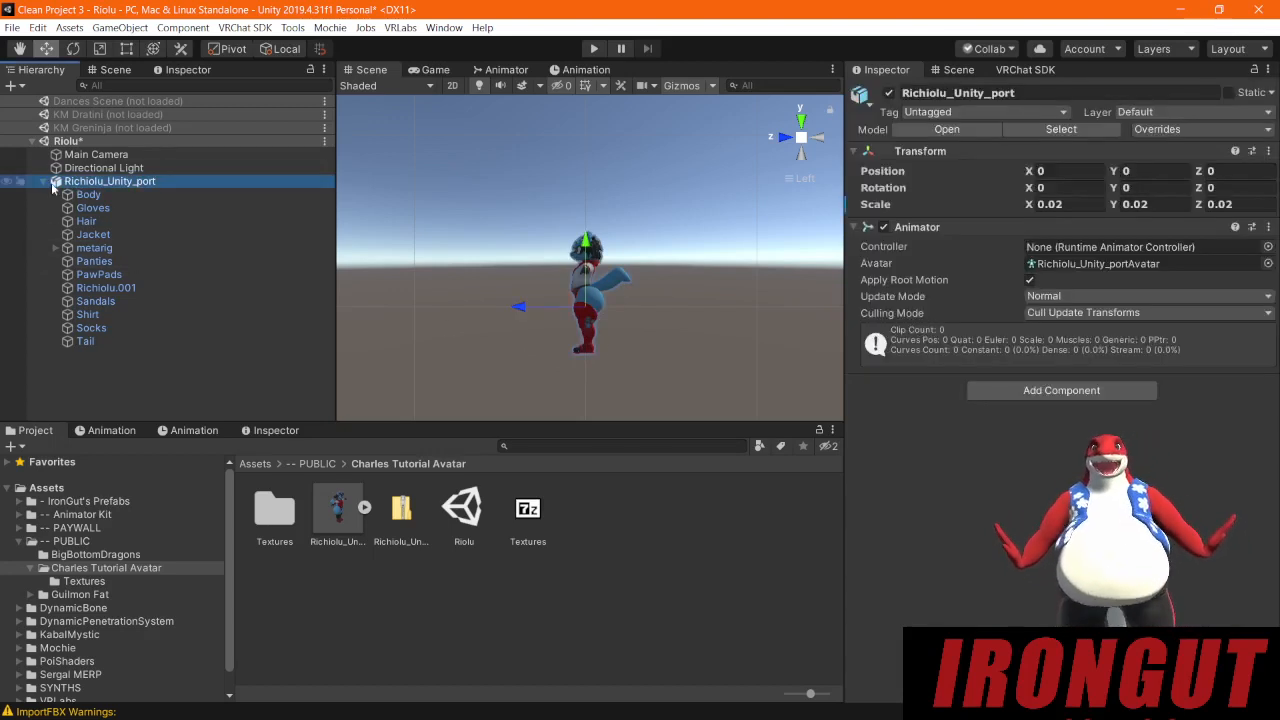
click(44, 183)
click(44, 183)
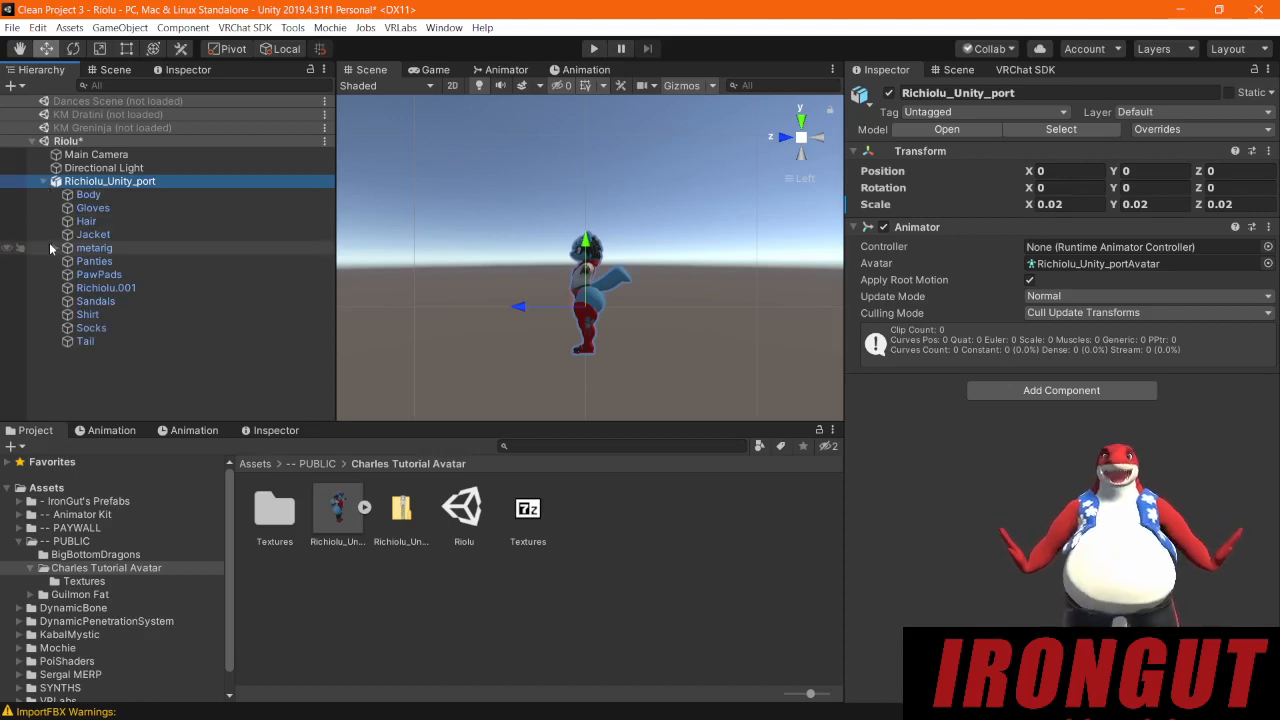
Step: Raise the metarig's hips bone along the global vertical axis to position Y 0.001, Z 0.14, so the feet stand on the grid
click(95, 249)
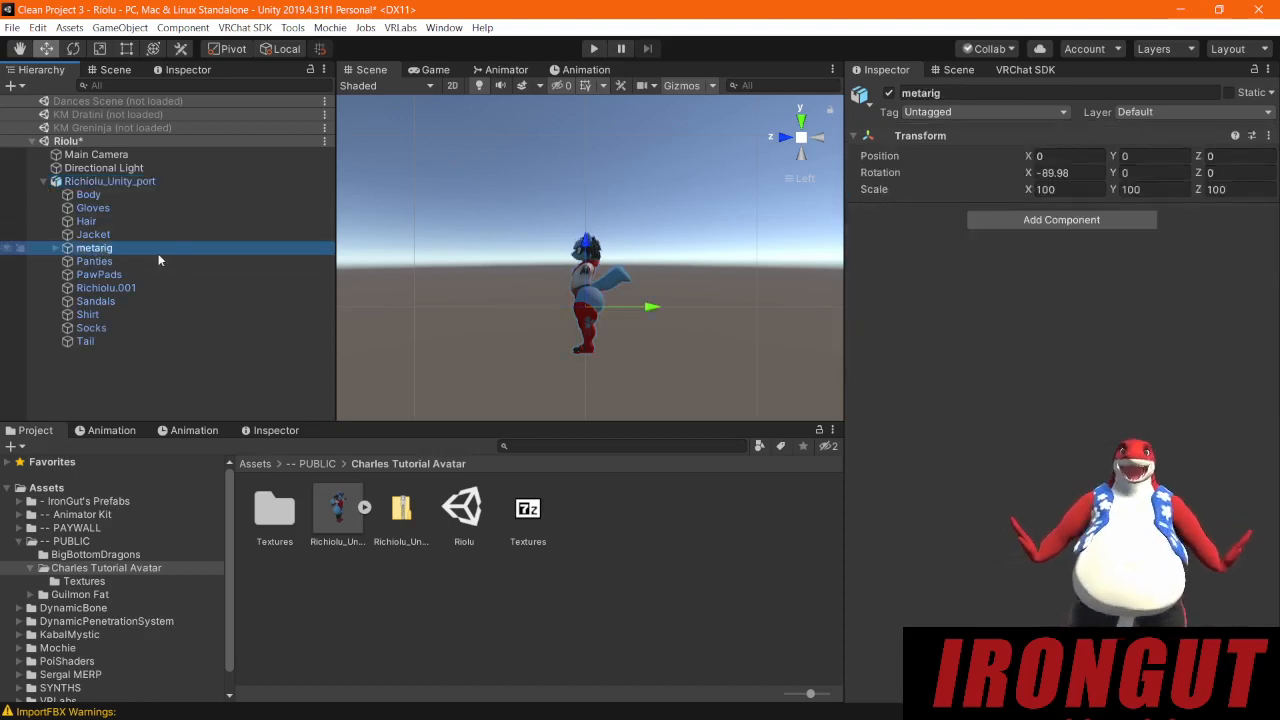
click(55, 248)
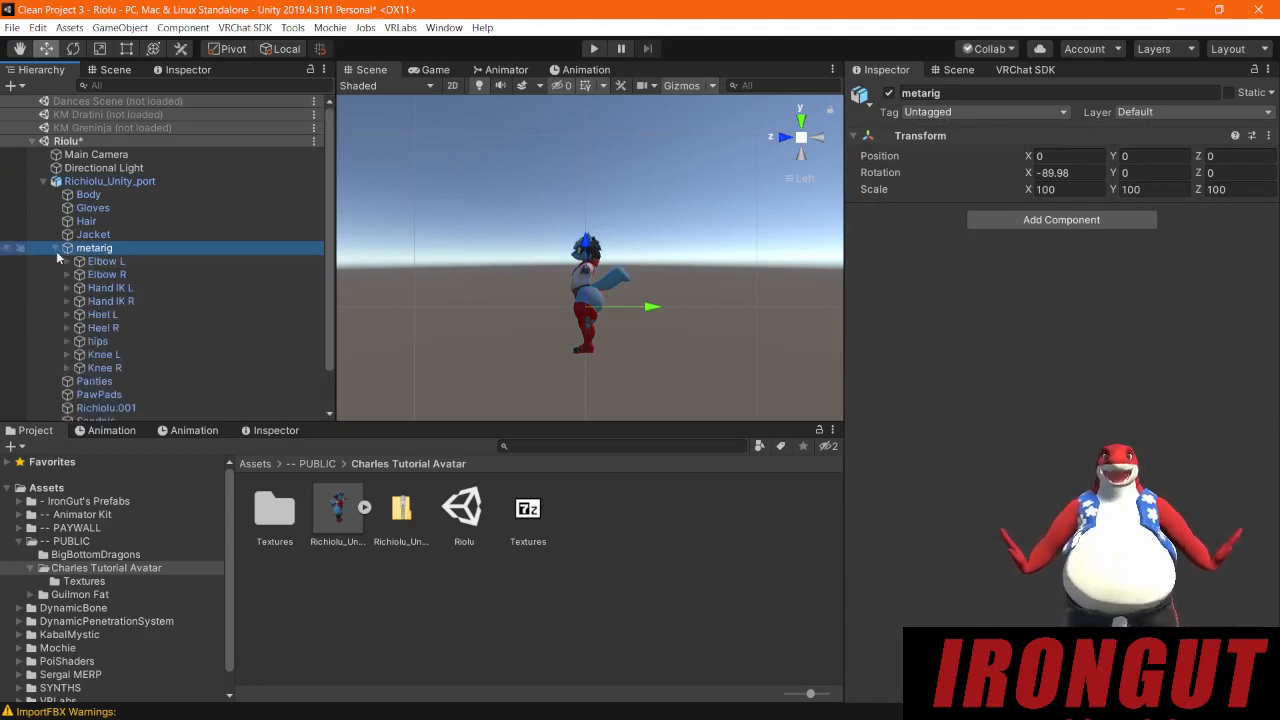
click(124, 343)
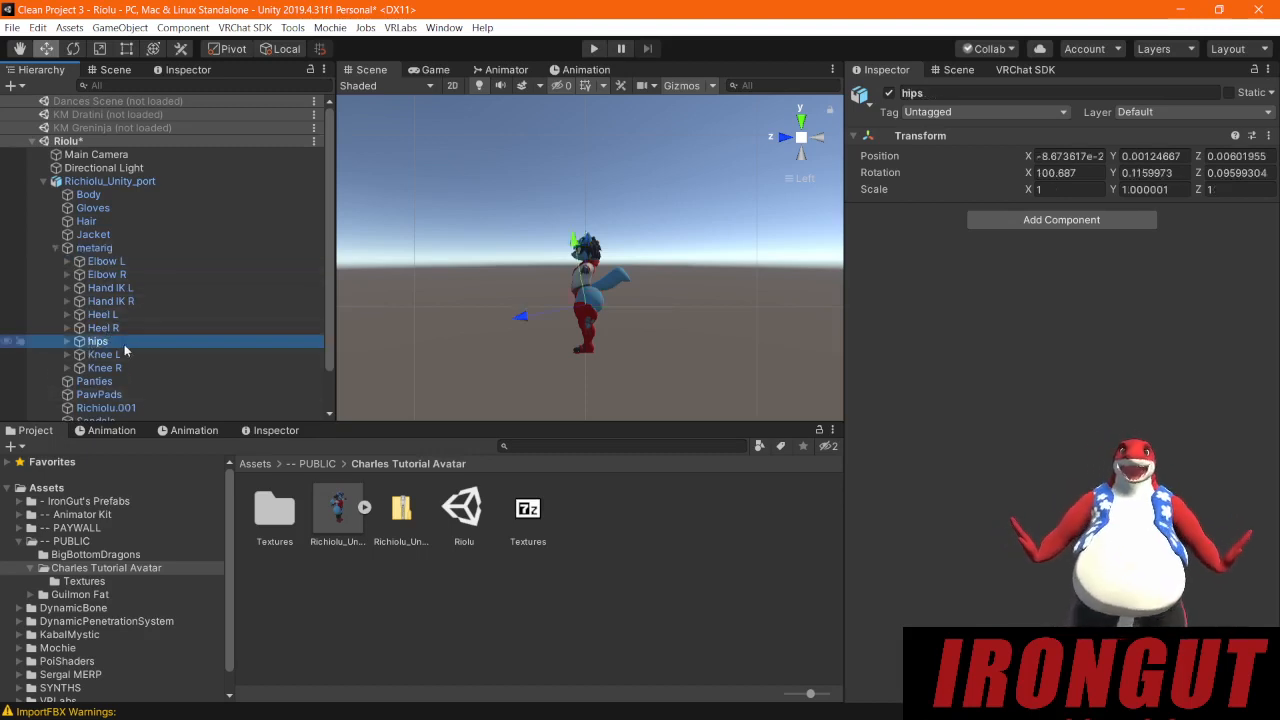
click(285, 48)
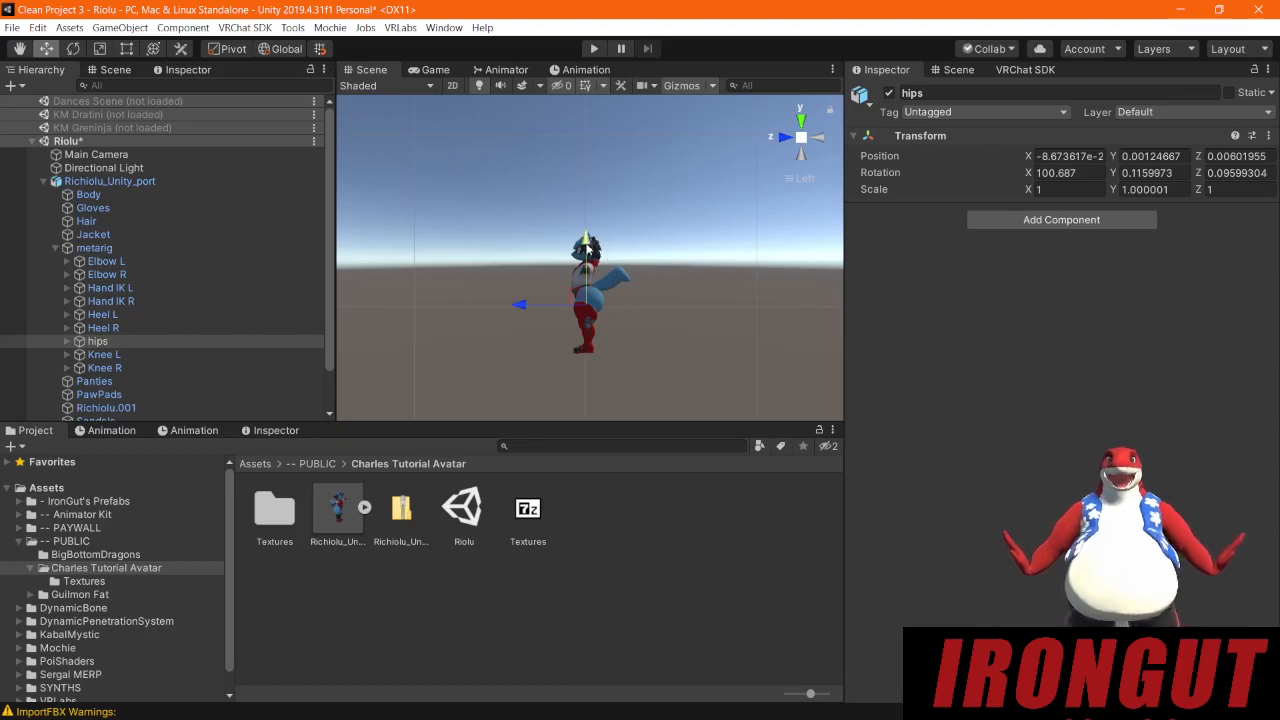
drag(586, 228, 587, 203)
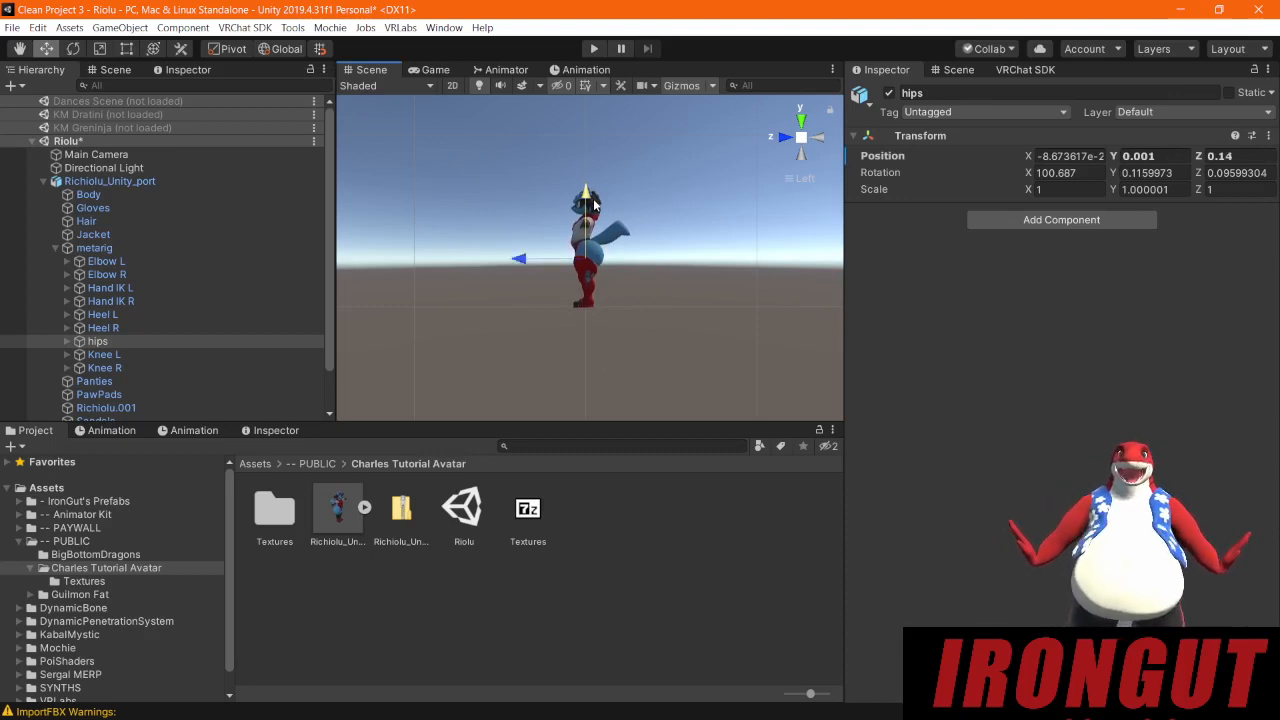
scroll(590, 320, up, 4)
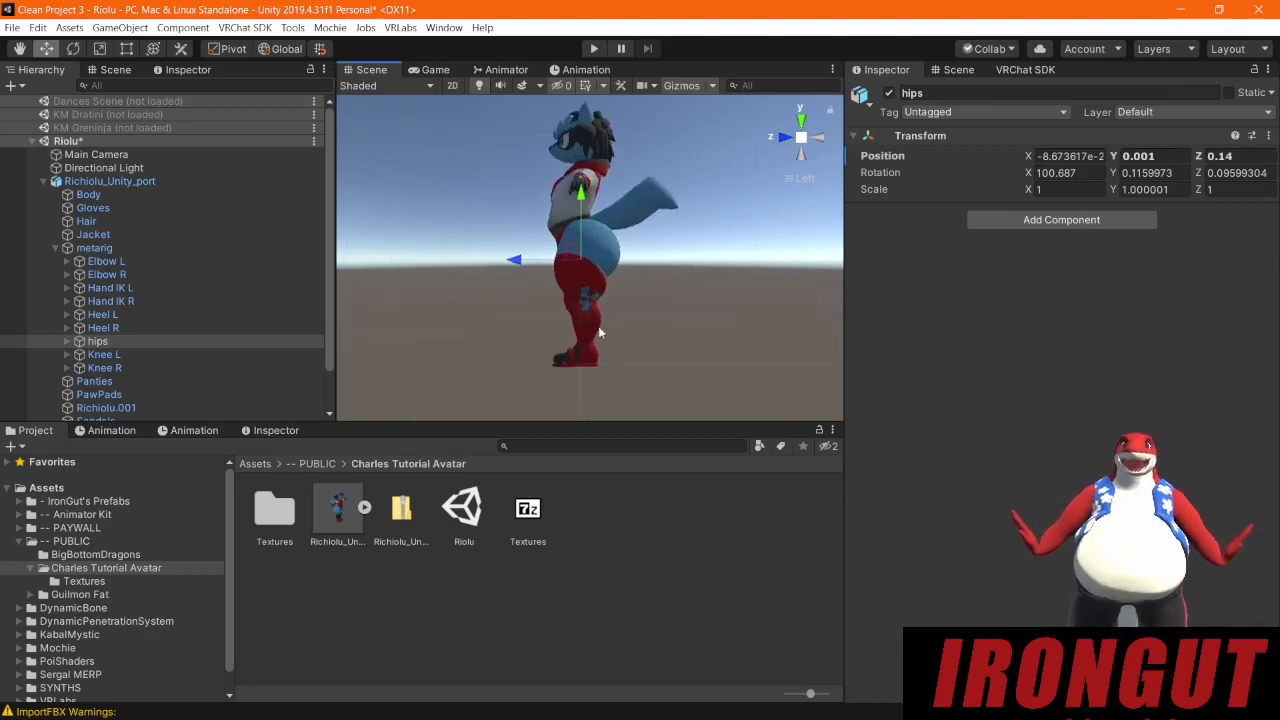
middle_drag(590, 328, 659, 252)
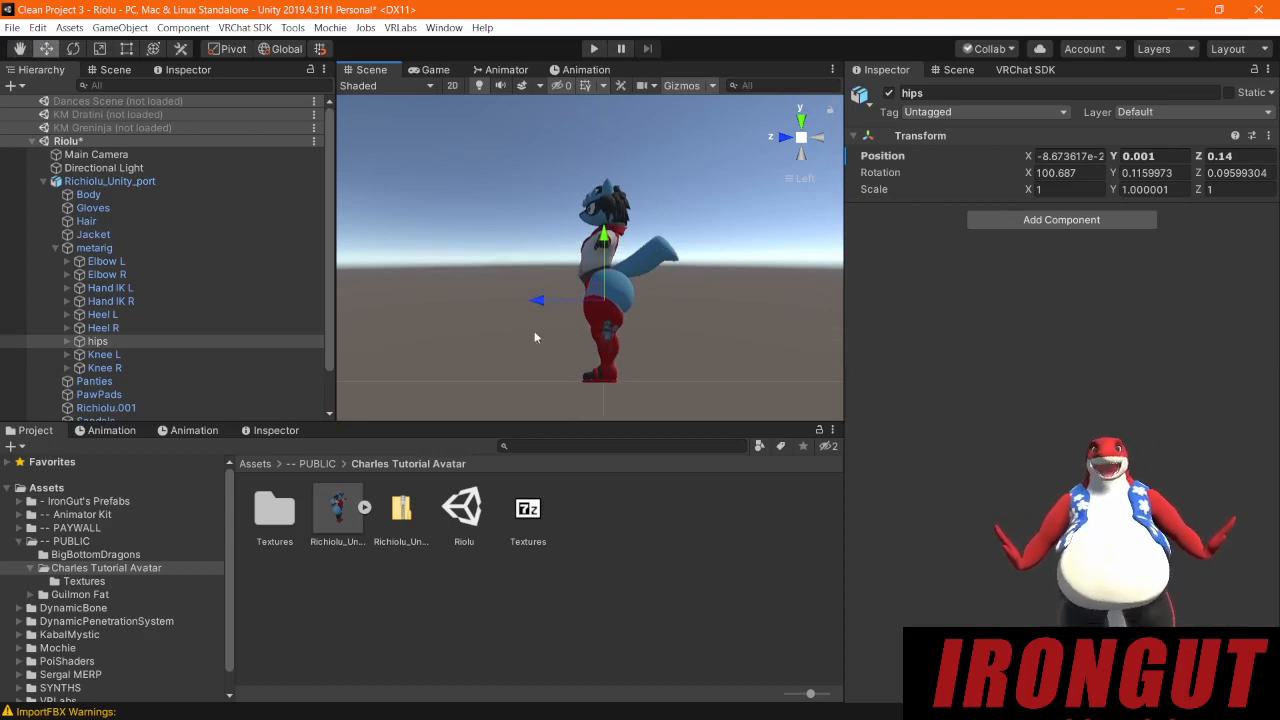
click(783, 137)
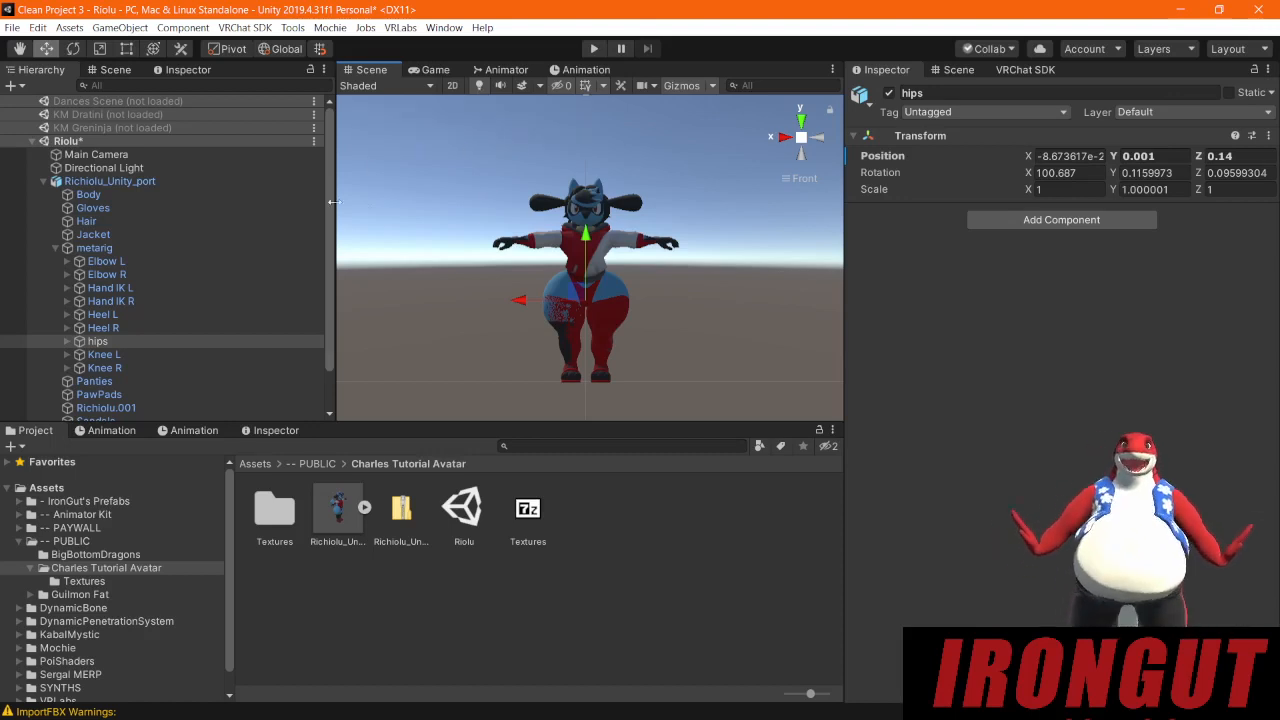
Step: Add a VRC Avatar Descriptor component to the Richiolu_Unity_port object
click(202, 182)
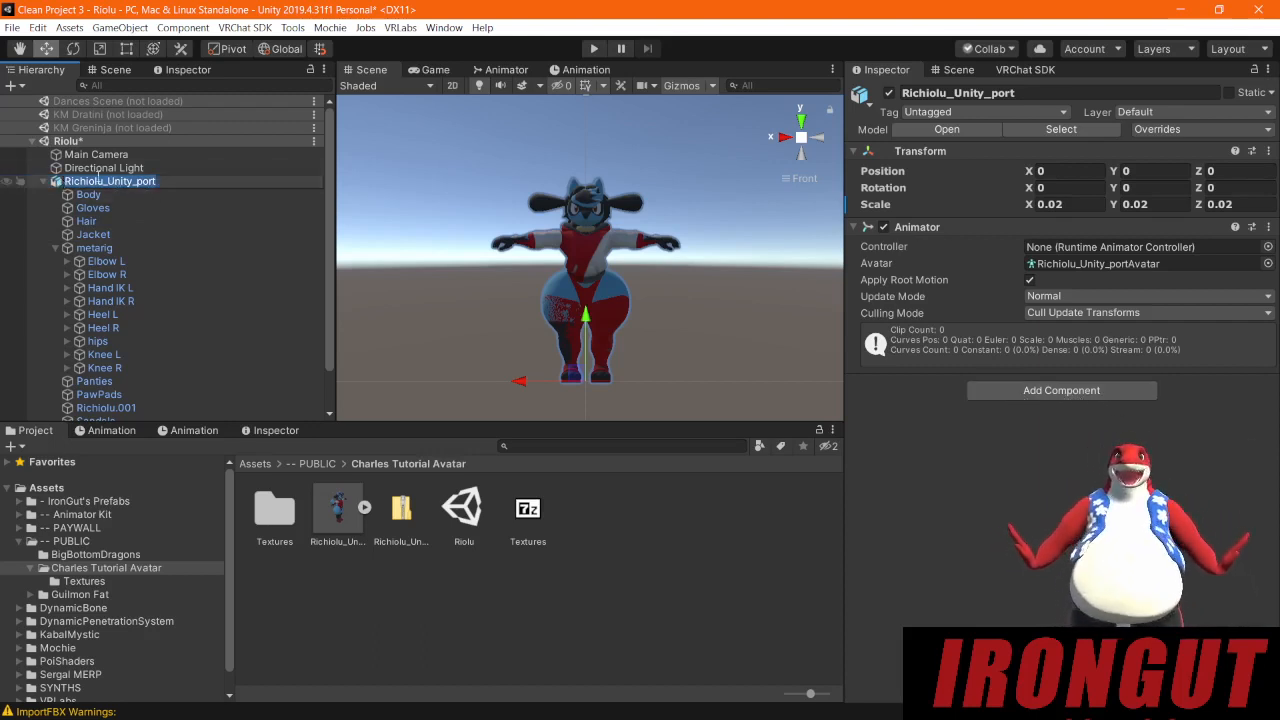
click(86, 221)
click(88, 181)
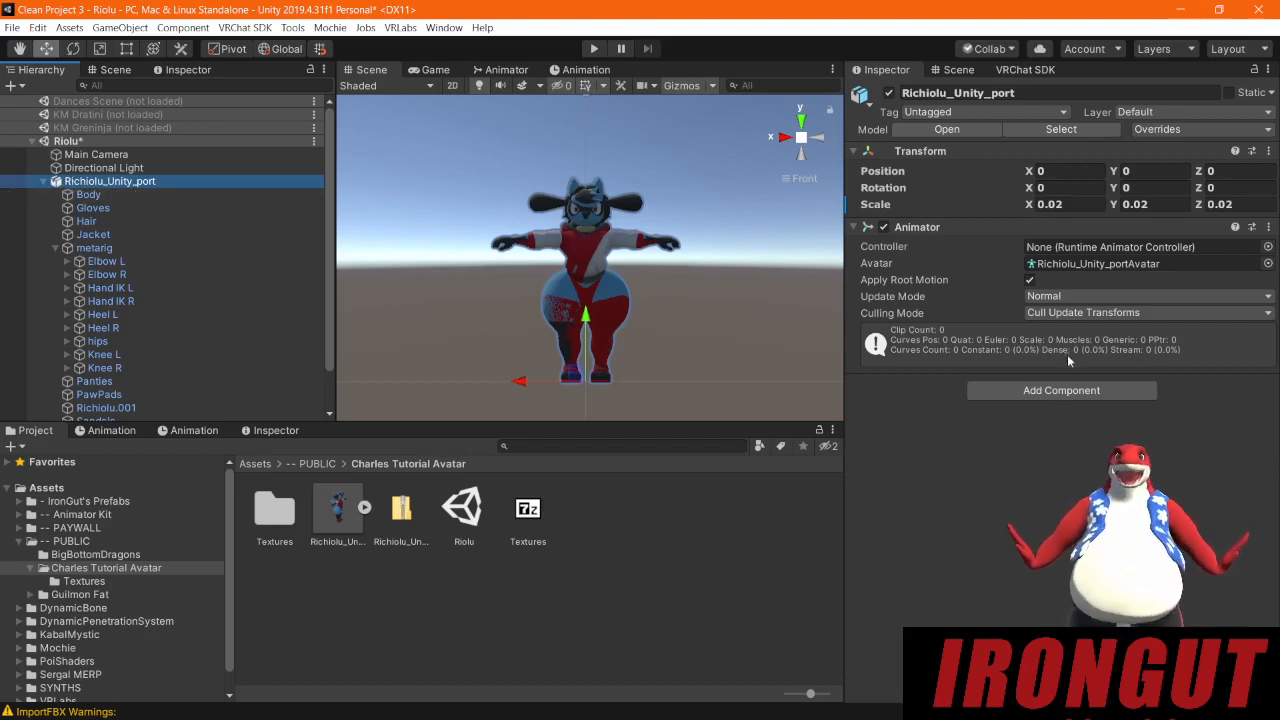
click(1025, 392)
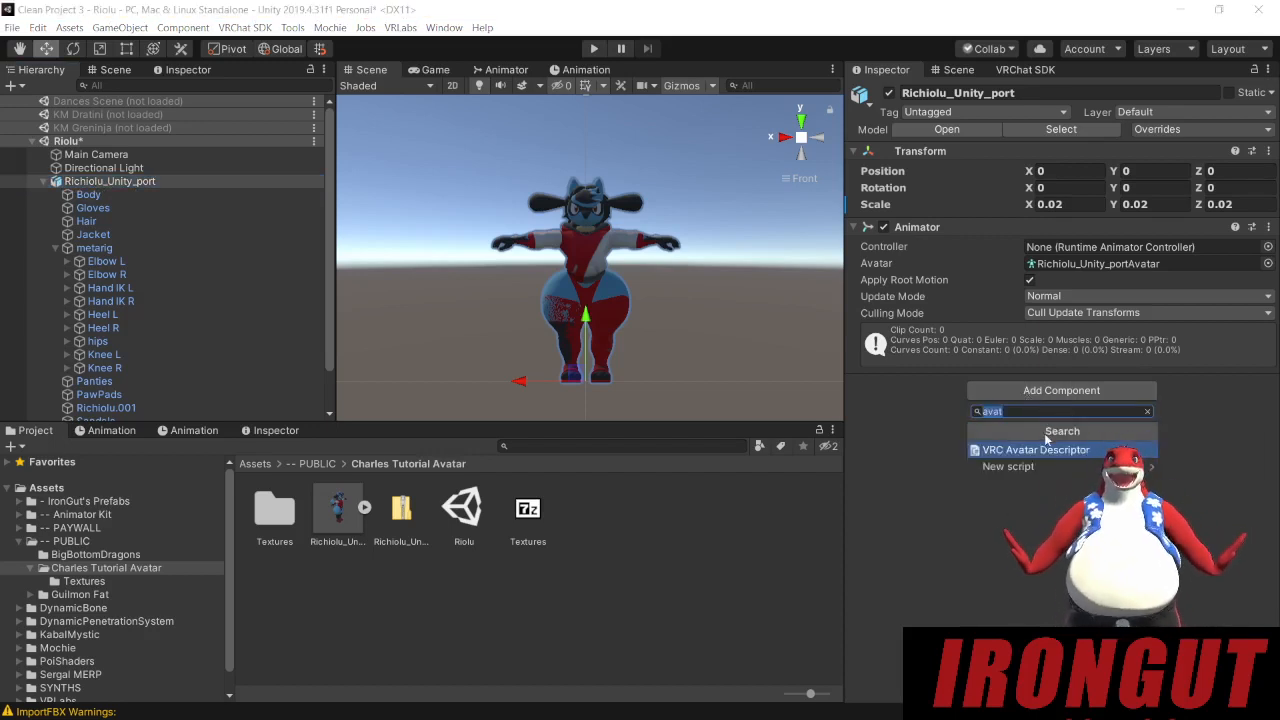
key(BackSpace)
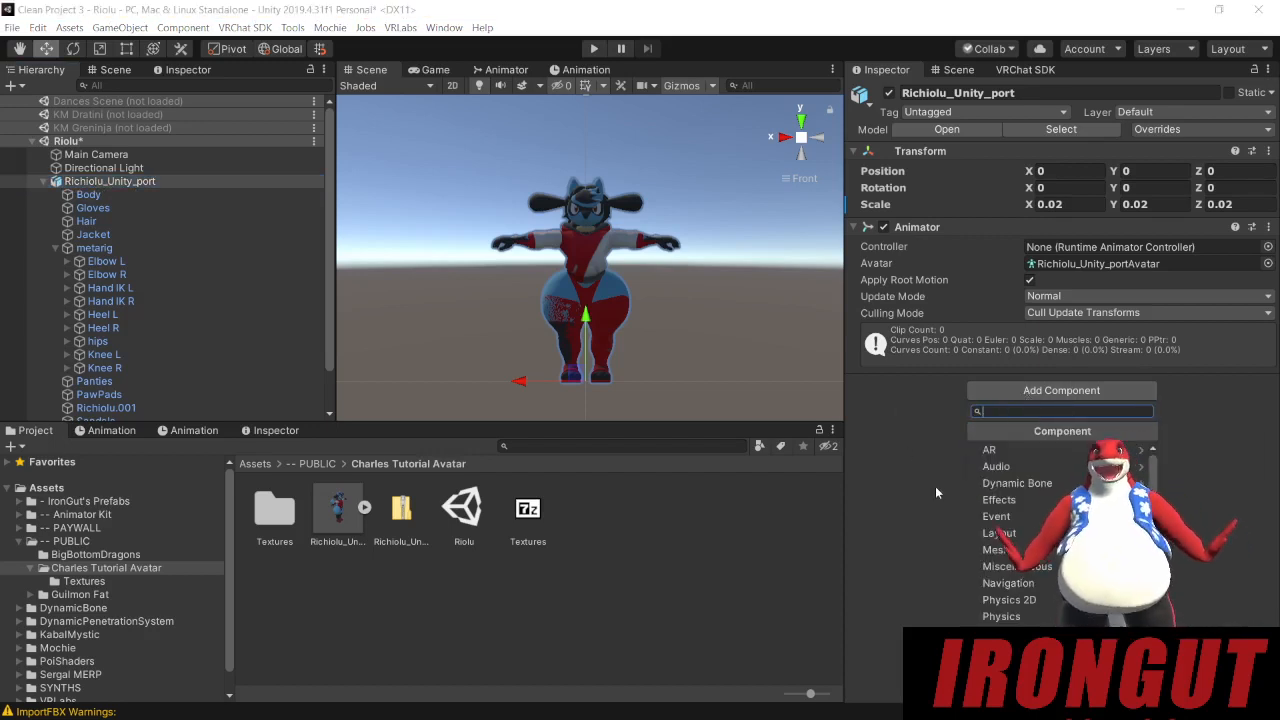
text(vrc)
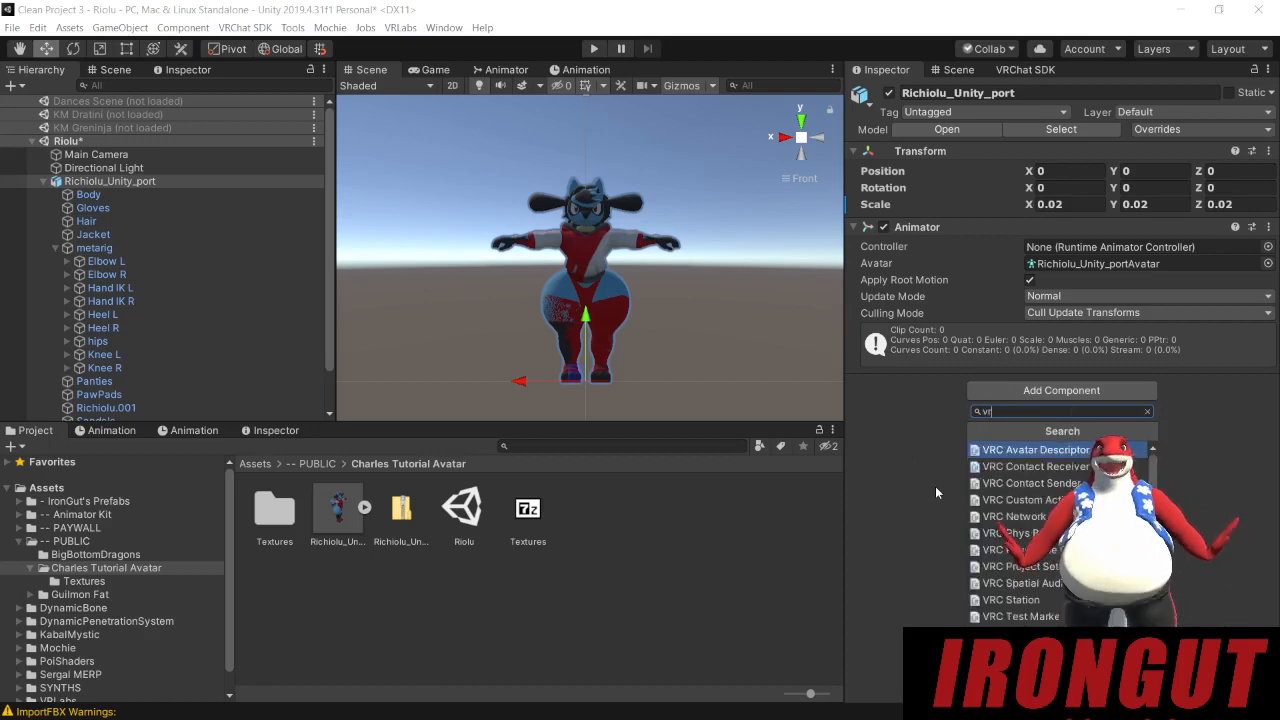
click(1070, 453)
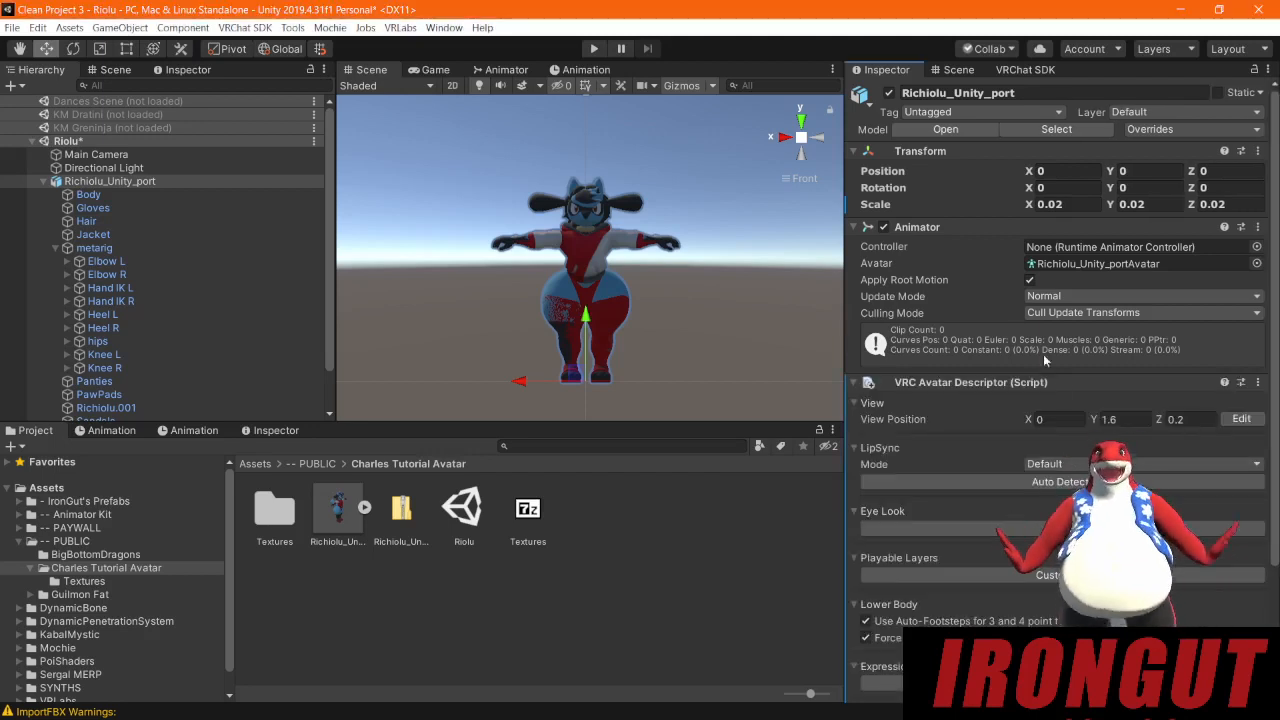
Step: Start editing the descriptor's View Position and, from the right side view, place it at the avatar's eye, about Y 0.589, Z 0.044
scroll(1001, 408, down, 3)
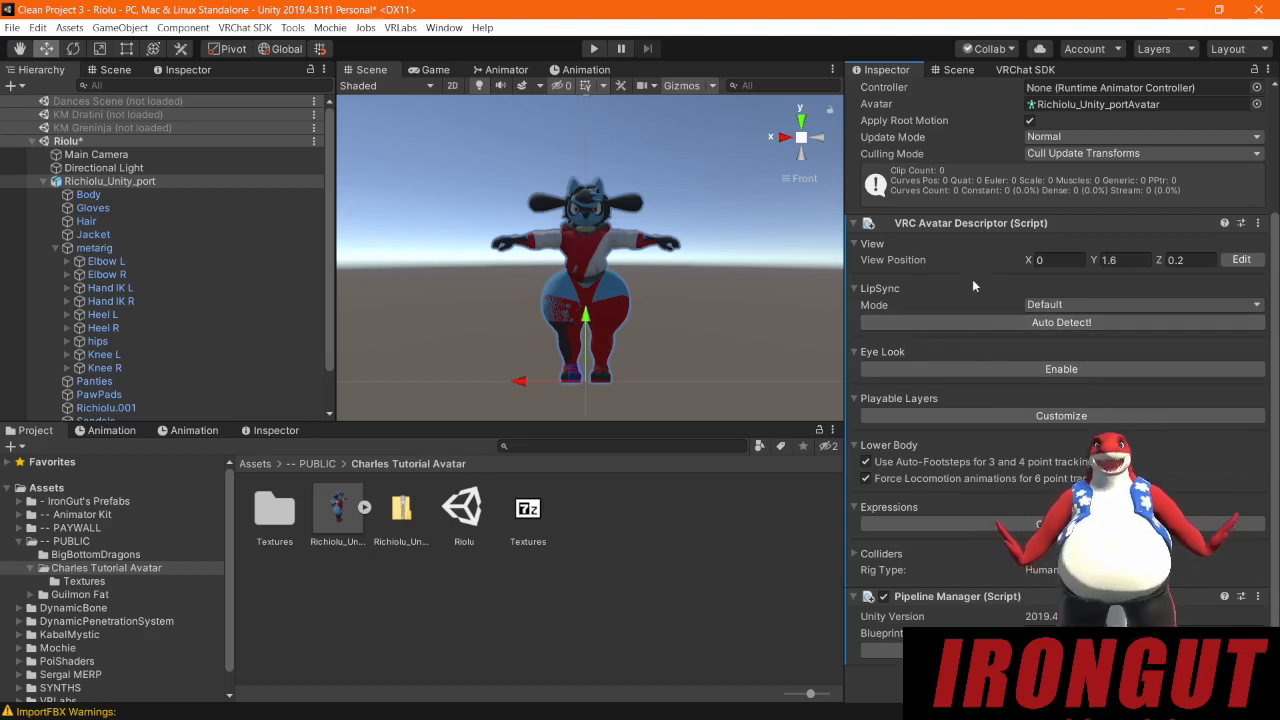
click(783, 138)
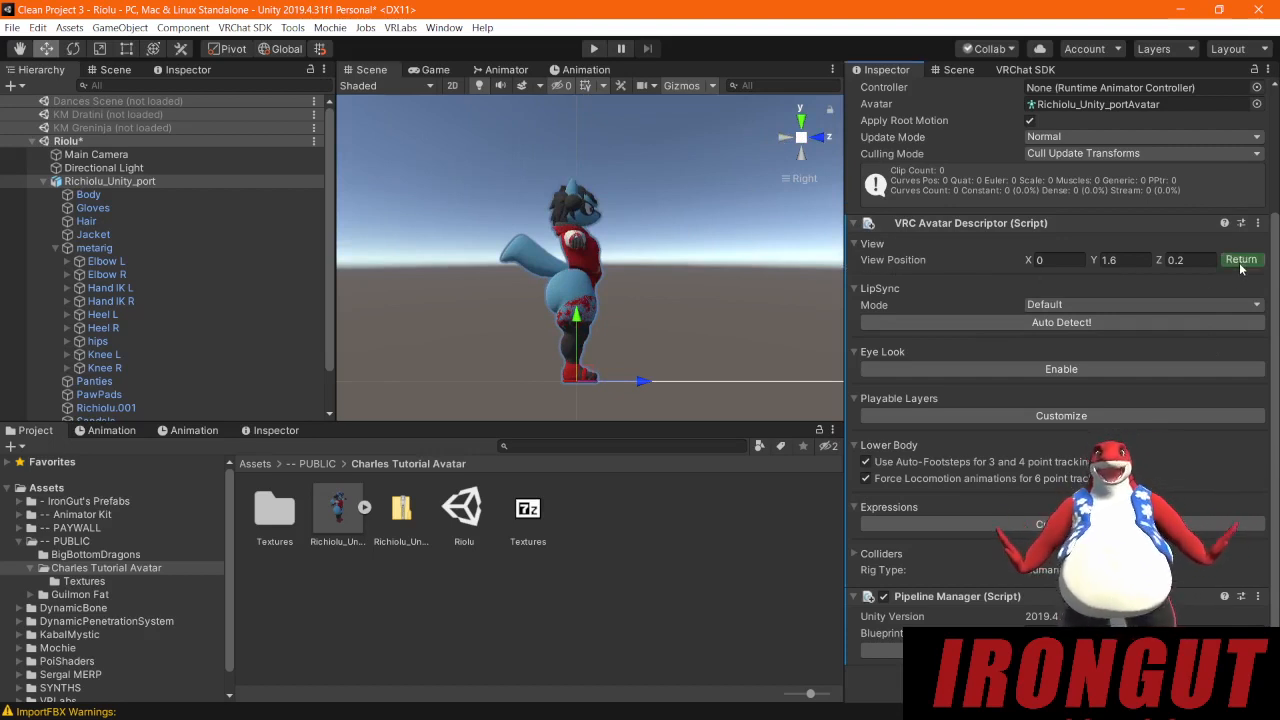
scroll(700, 225, down, 5)
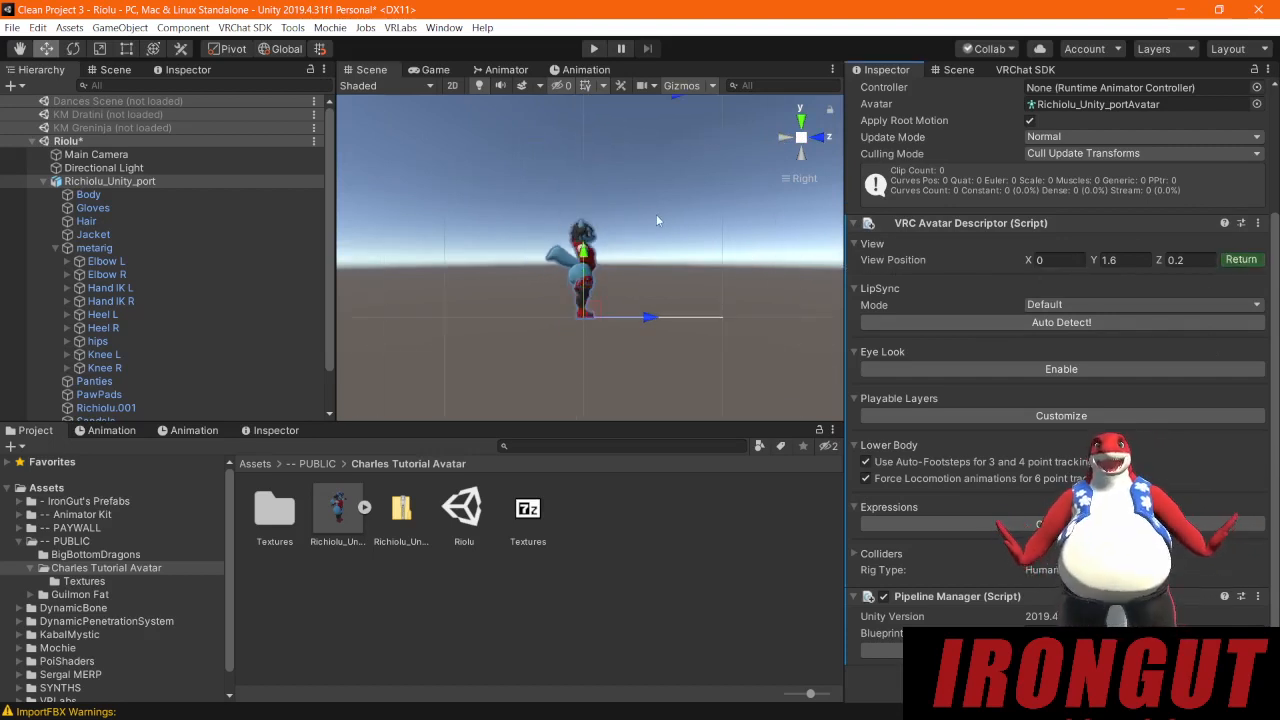
middle_drag(730, 147, 669, 241)
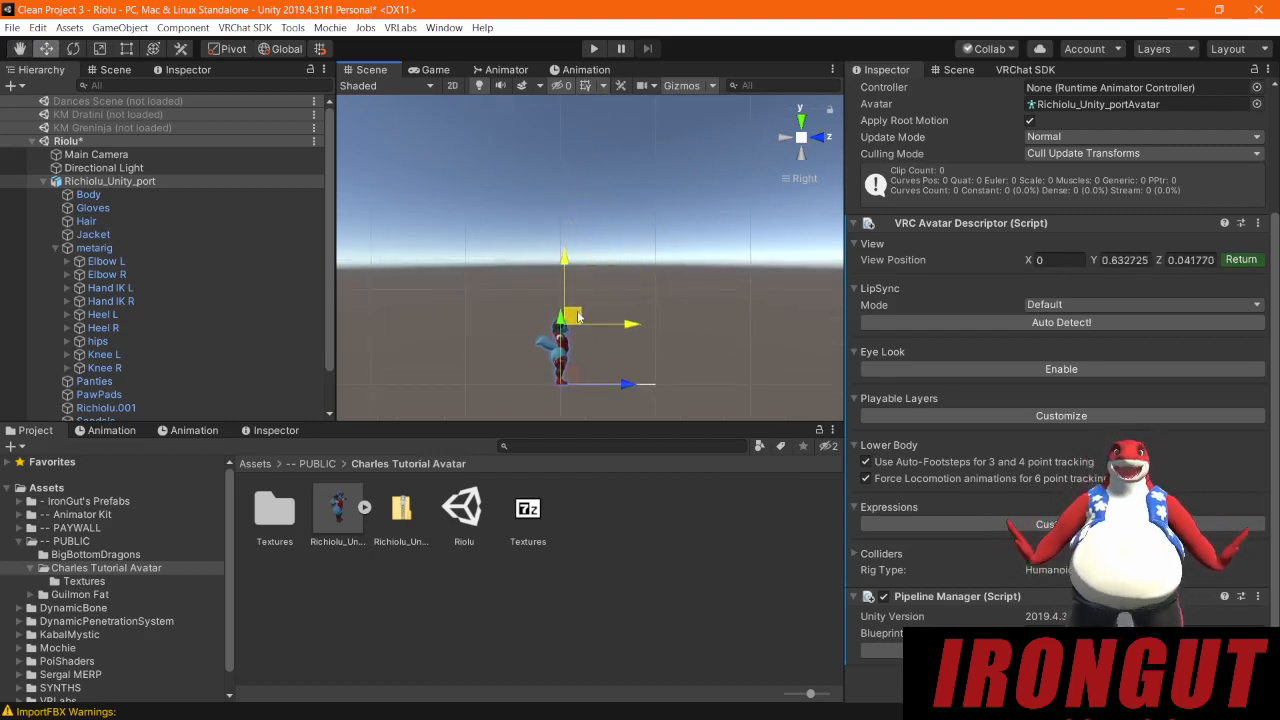
scroll(575, 327, up, 2)
scroll(611, 390, up, 1)
drag(636, 422, 650, 478)
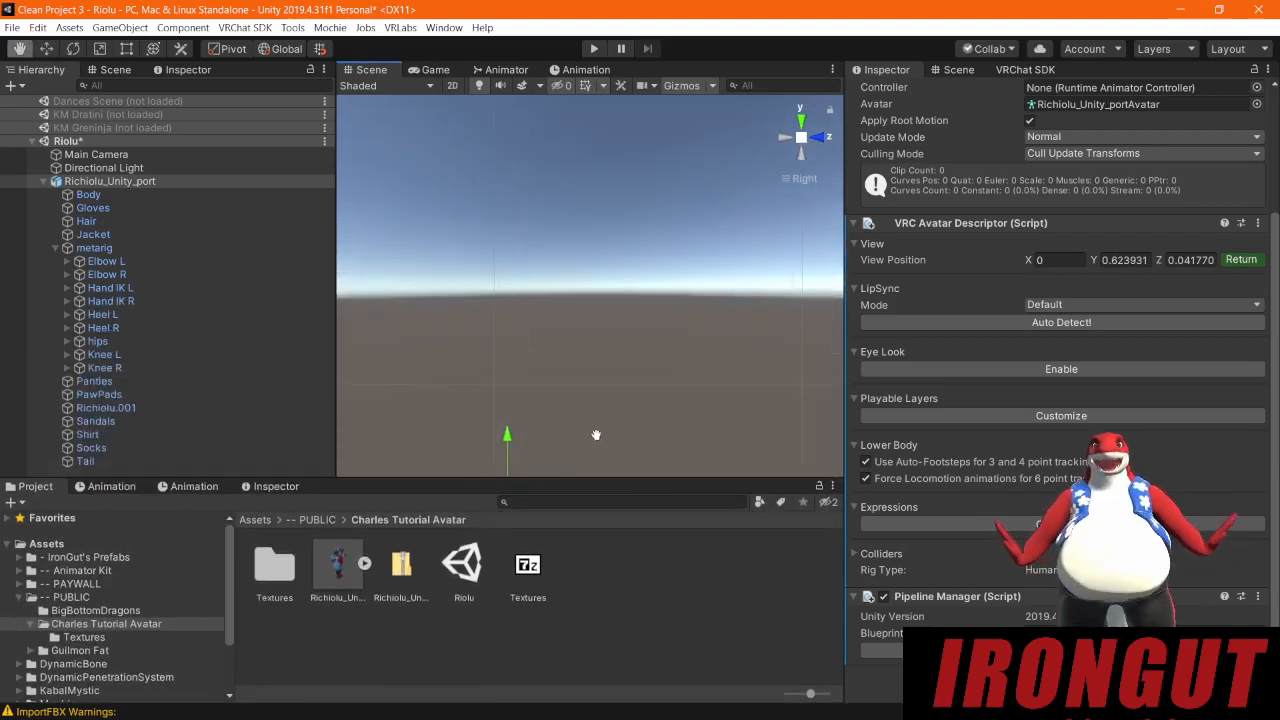
middle_drag(596, 435, 571, 250)
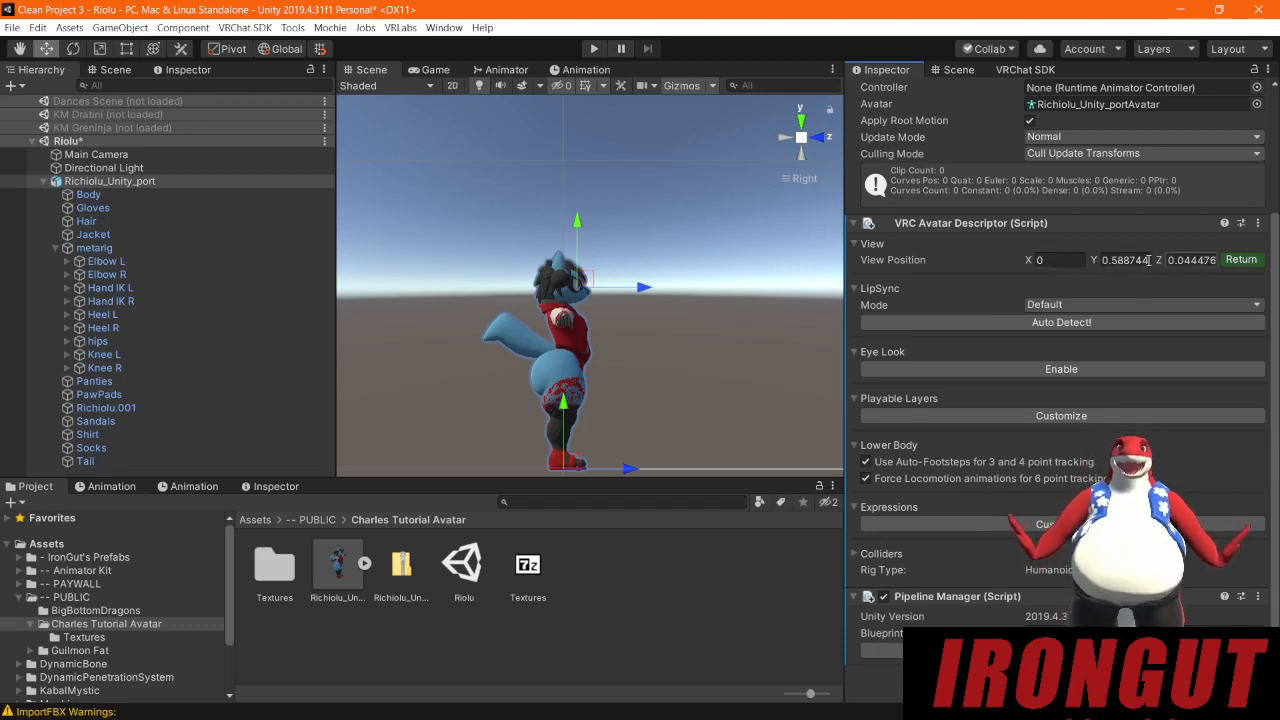
Step: Check the view point against the eye, set View Position Y to 0.6 and finish editing the view position
click(1103, 260)
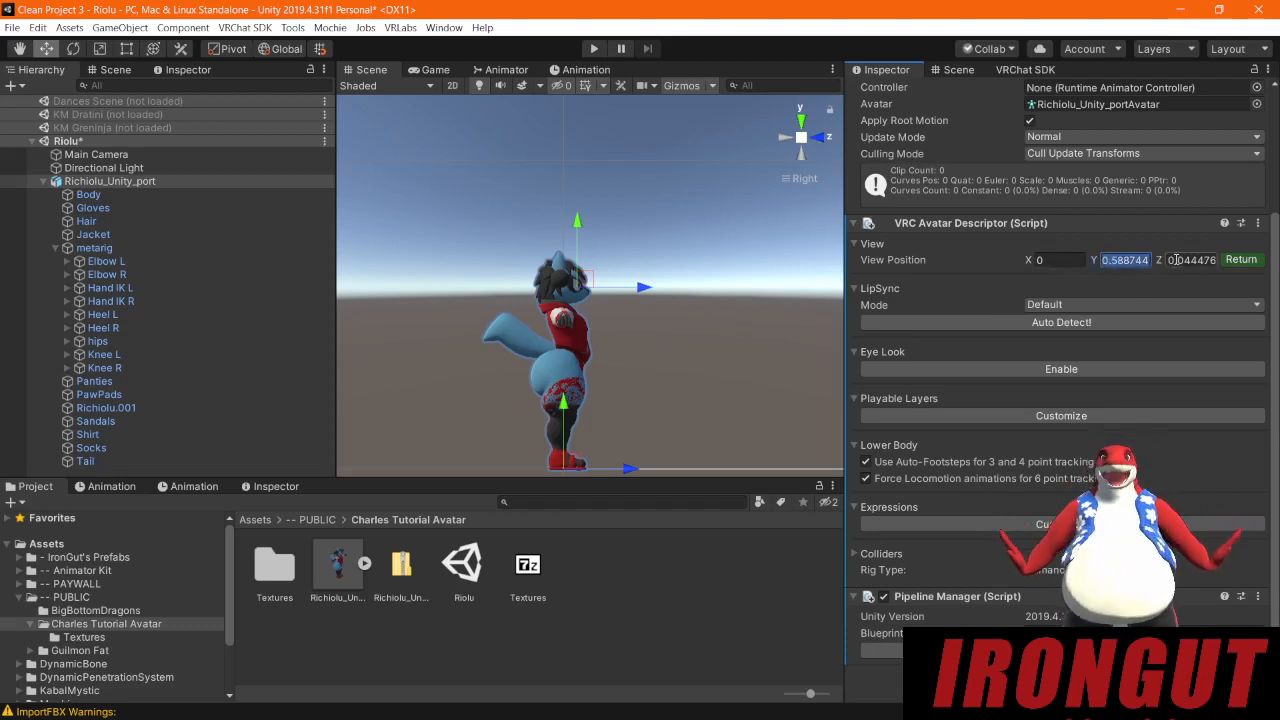
key(Tab)
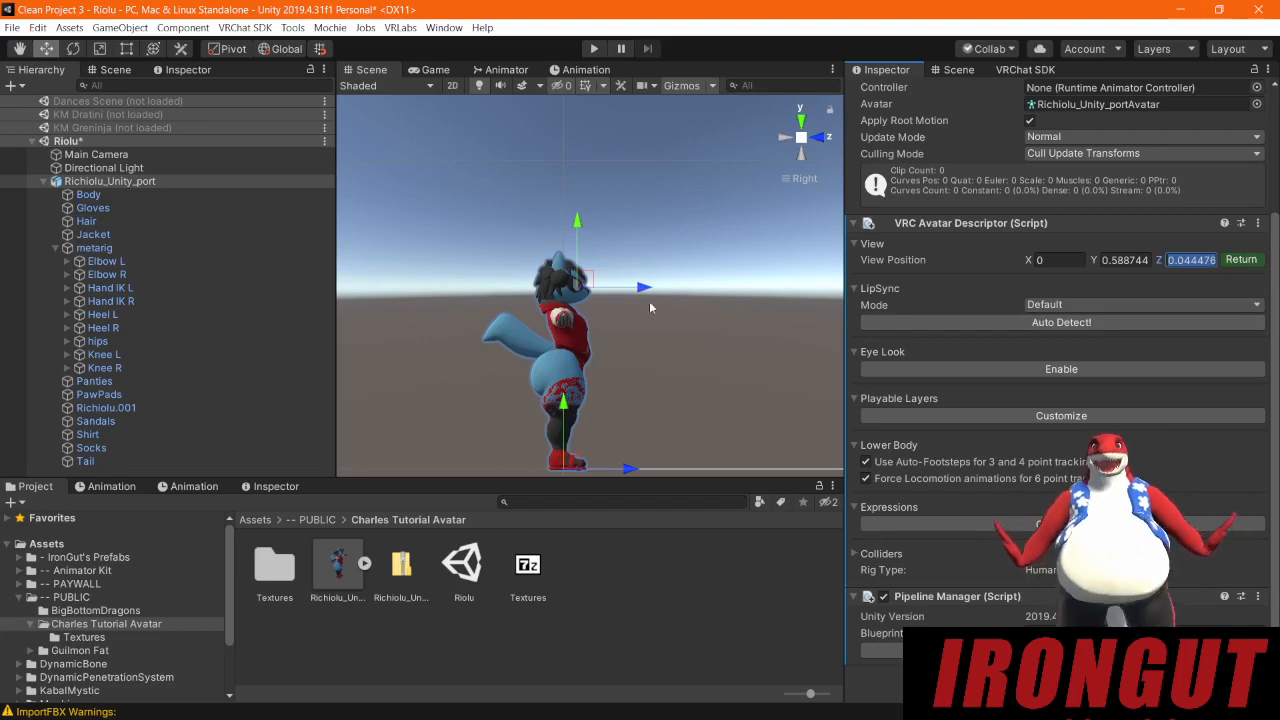
scroll(597, 284, up, 5)
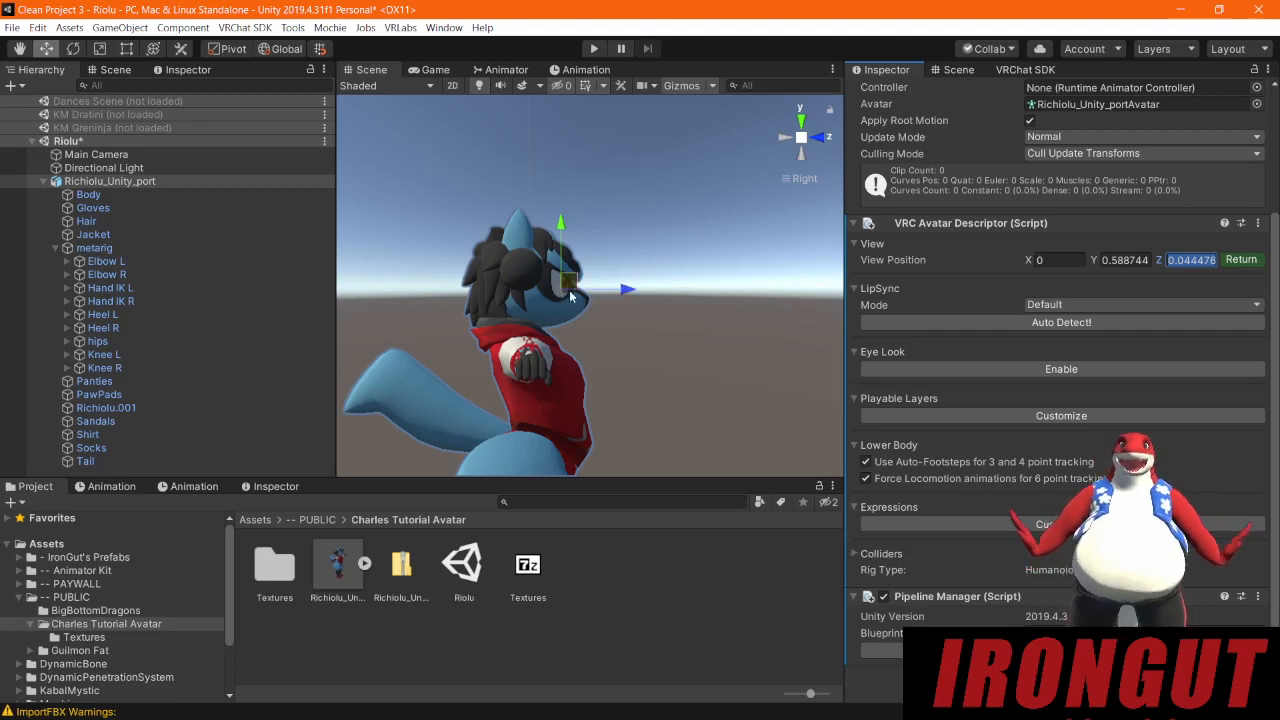
click(1116, 261)
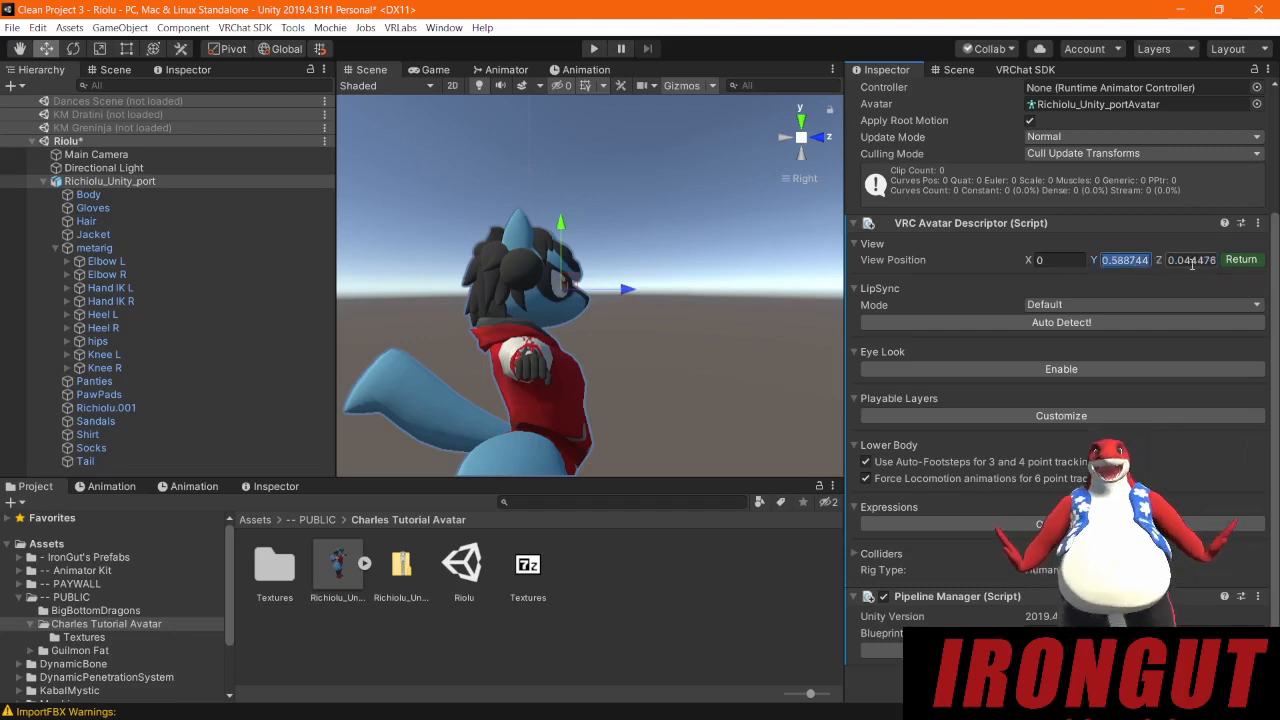
scroll(740, 365, down, 6)
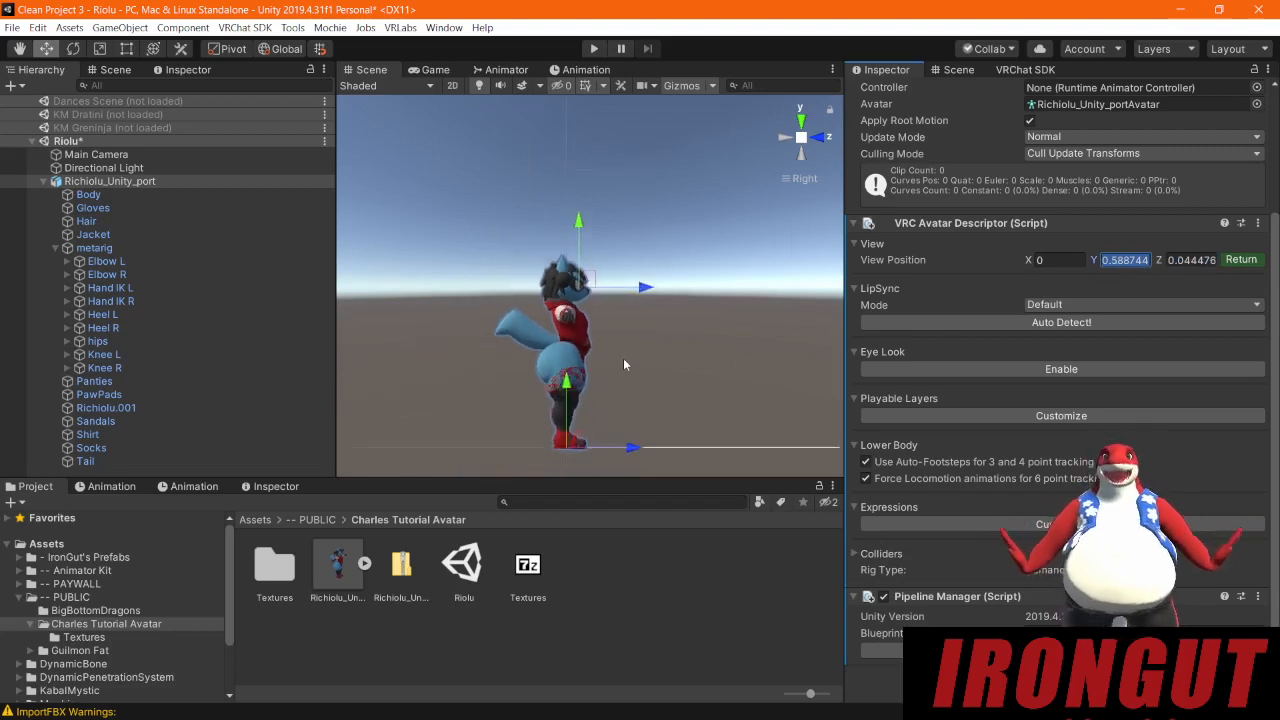
middle_drag(674, 330, 690, 343)
scroll(663, 354, up, 2)
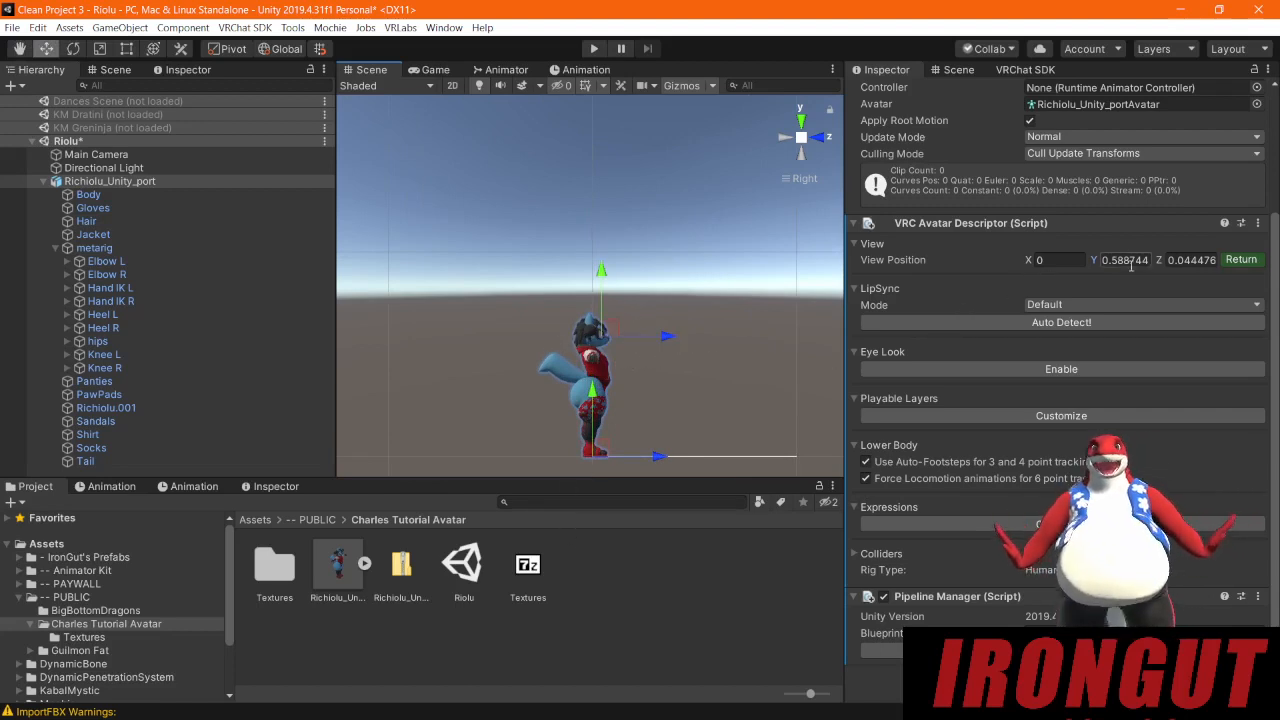
text(0.6)
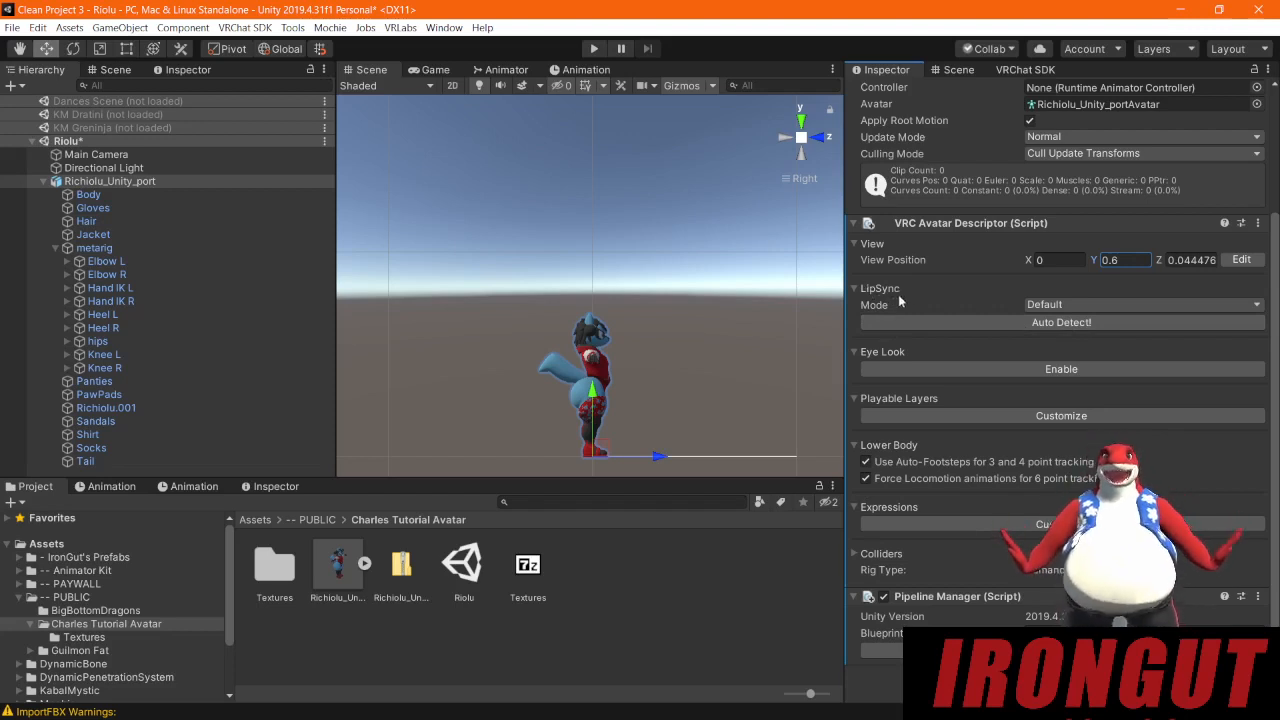
Step: Auto-detect the LipSync setup and look through the Body mesh's blend shapes available for jaw flap
click(1099, 324)
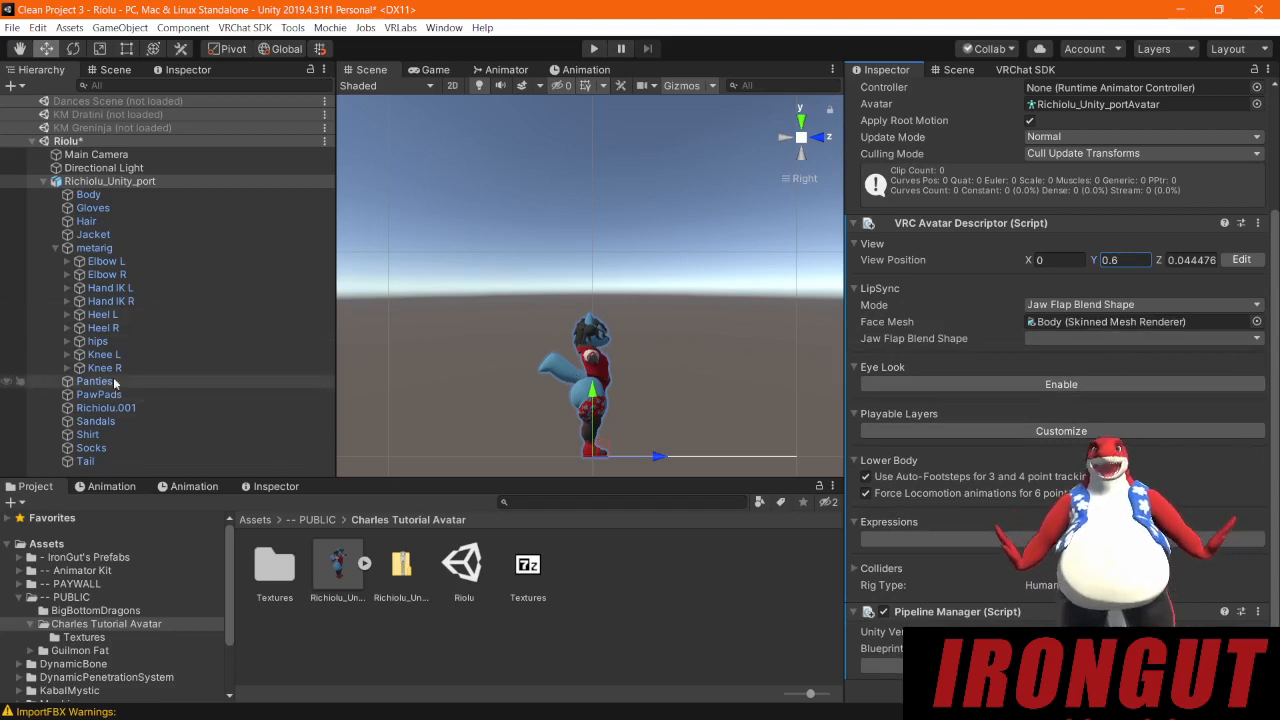
click(1252, 339)
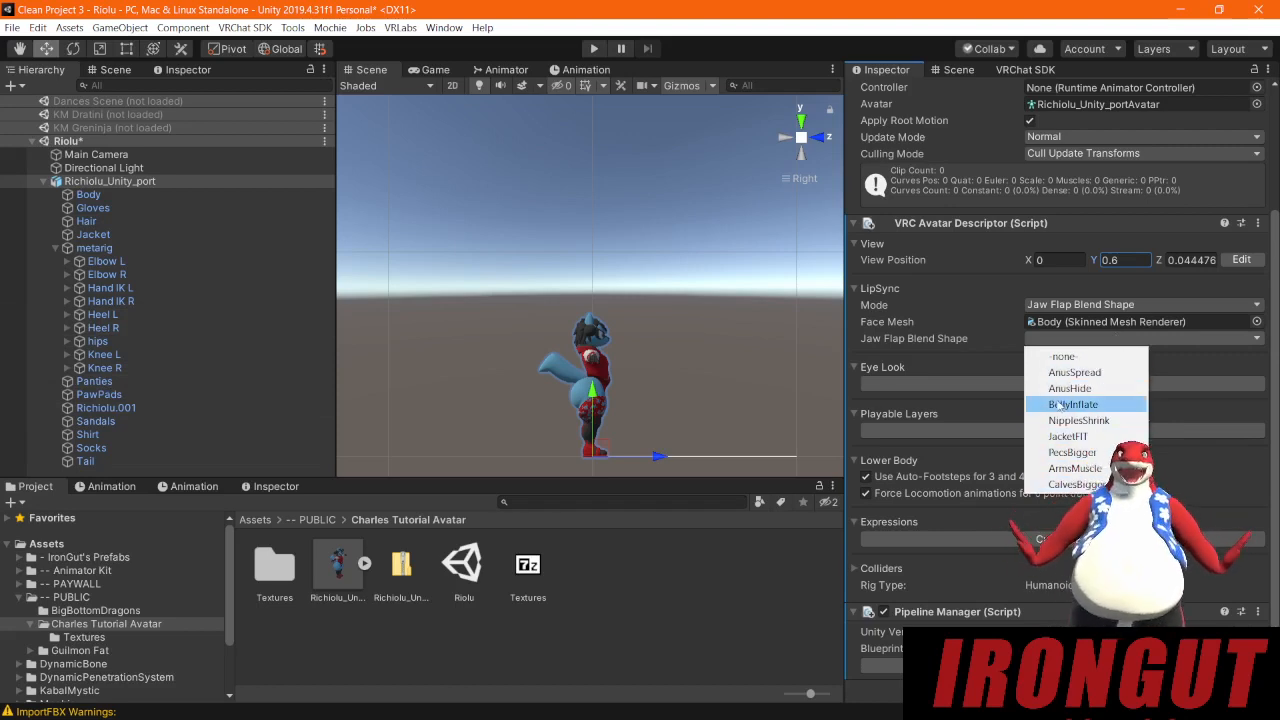
click(979, 320)
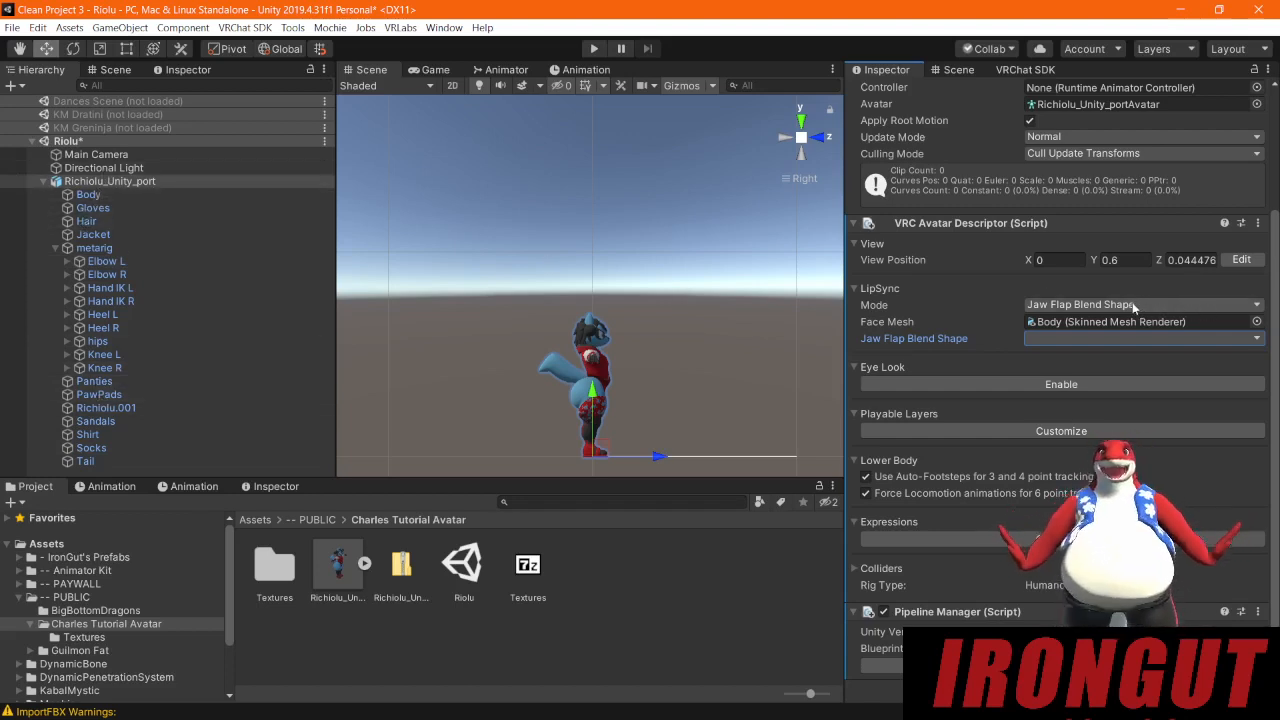
Step: Set the avatar descriptor's LipSync mode to Jaw Flap Bone
scroll(658, 442, up, 6)
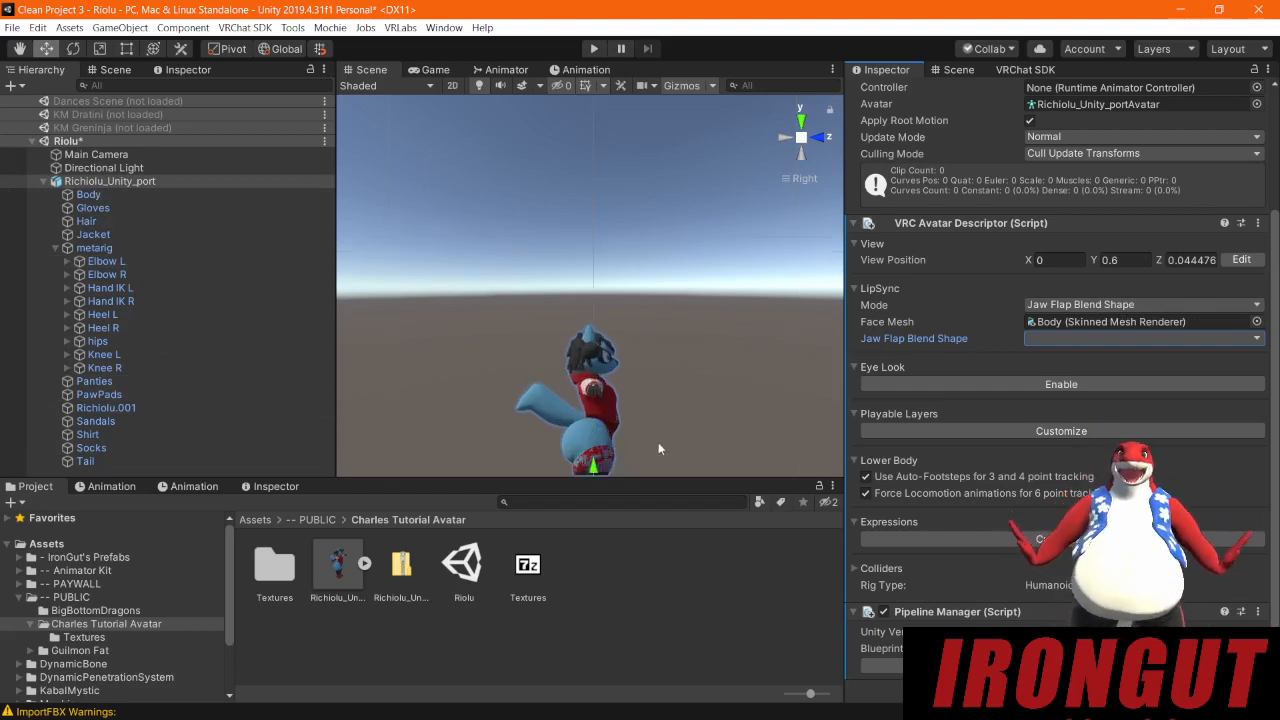
middle_drag(670, 450, 658, 158)
click(1192, 305)
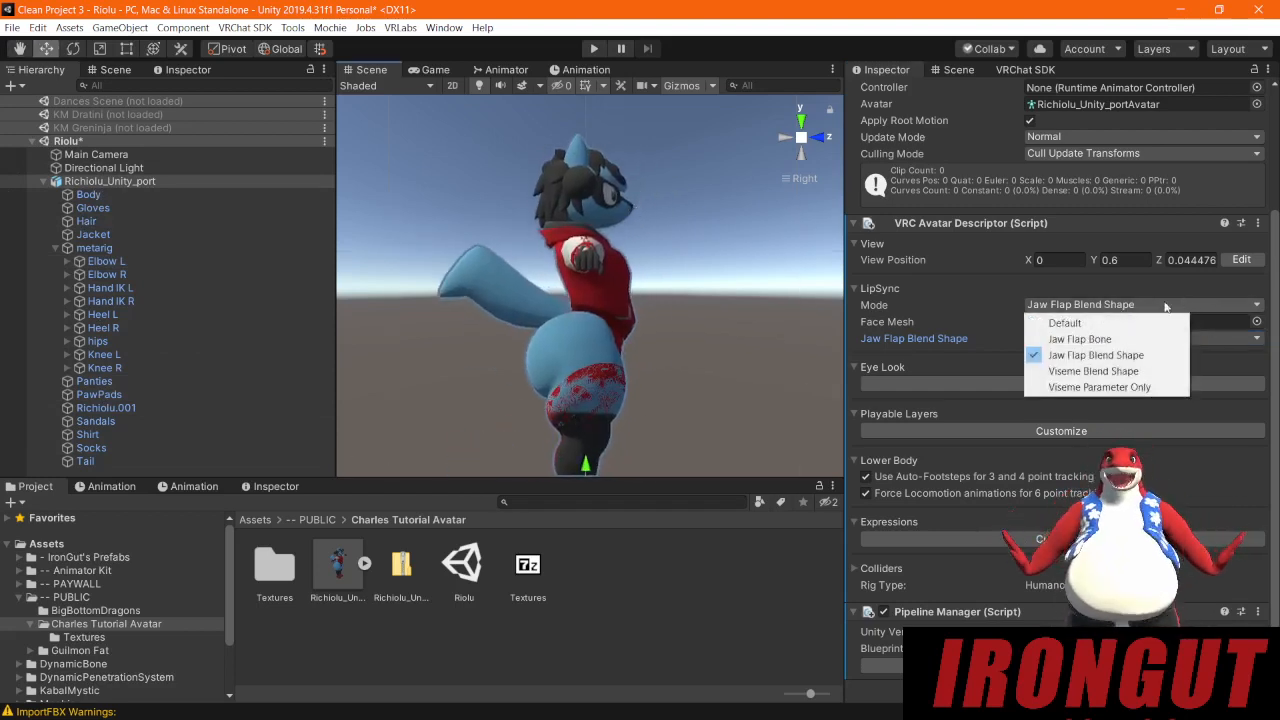
click(1085, 340)
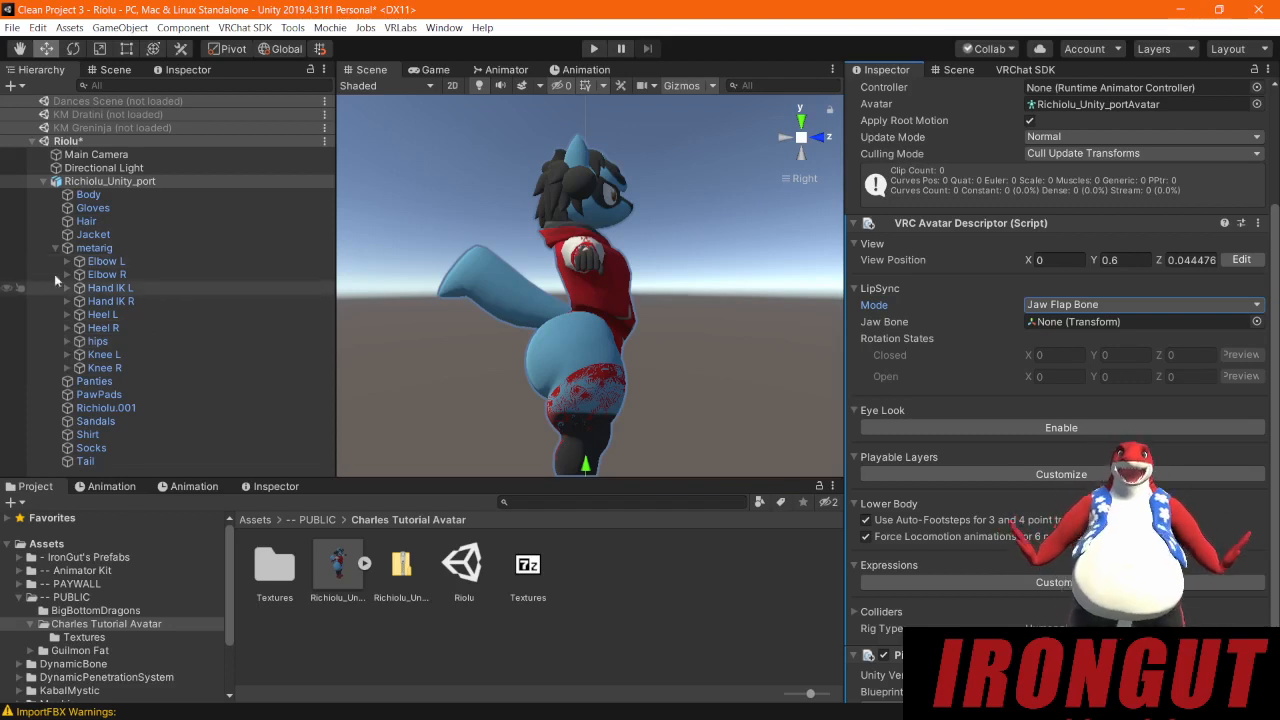
Step: Expand the metarig from hips through spine, chest and neck to Head, then select and expand the upper_jaw bone
click(66, 341)
scroll(126, 362, down, 3)
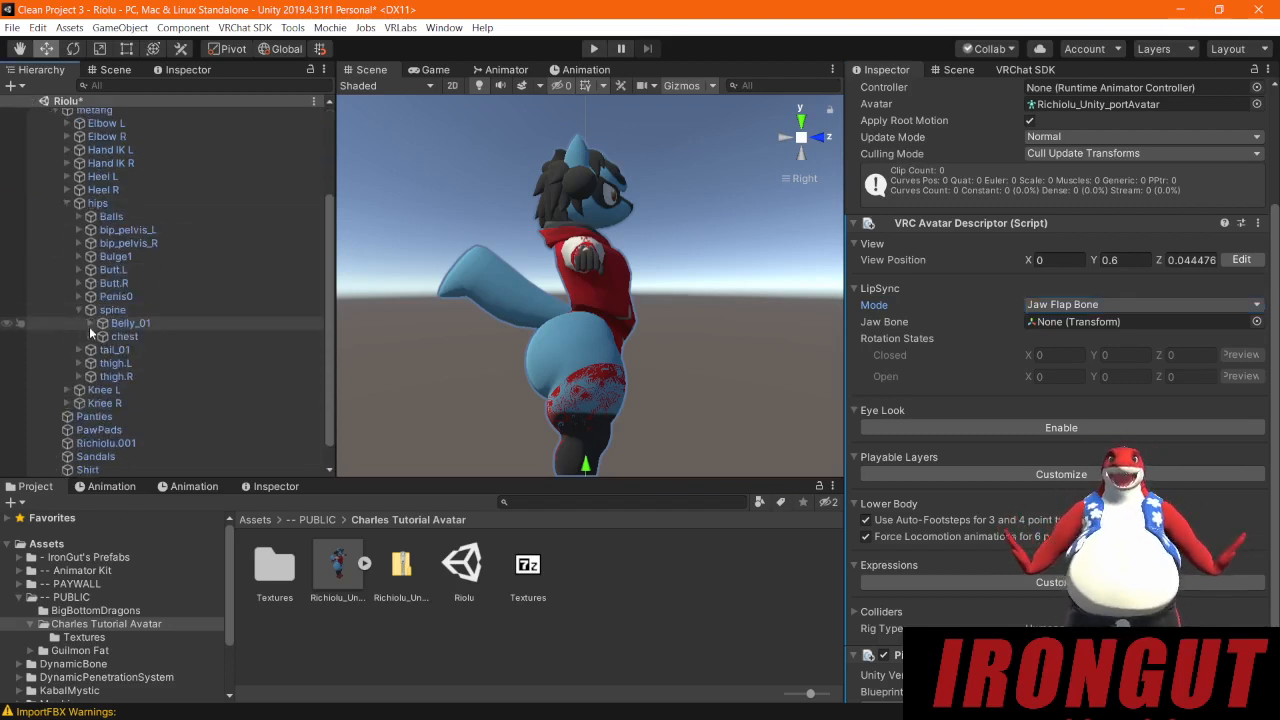
click(97, 336)
click(90, 336)
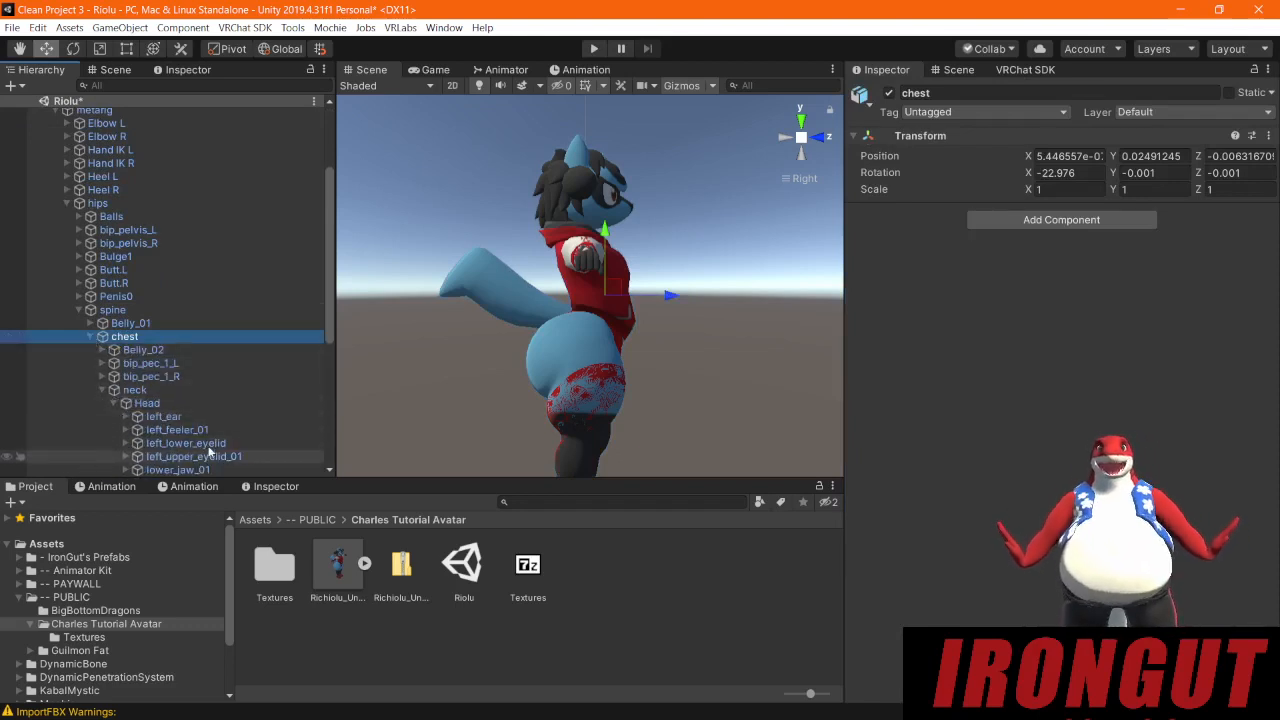
scroll(175, 420, down, 3)
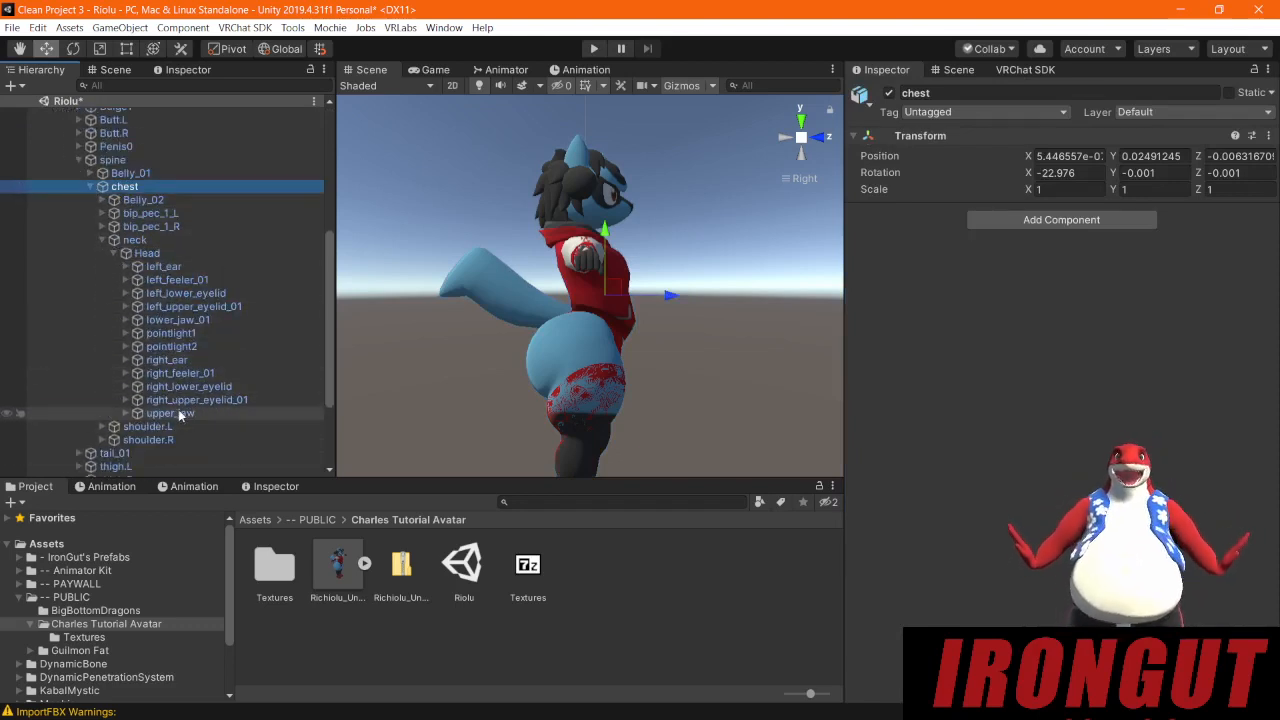
click(179, 413)
key(Up)
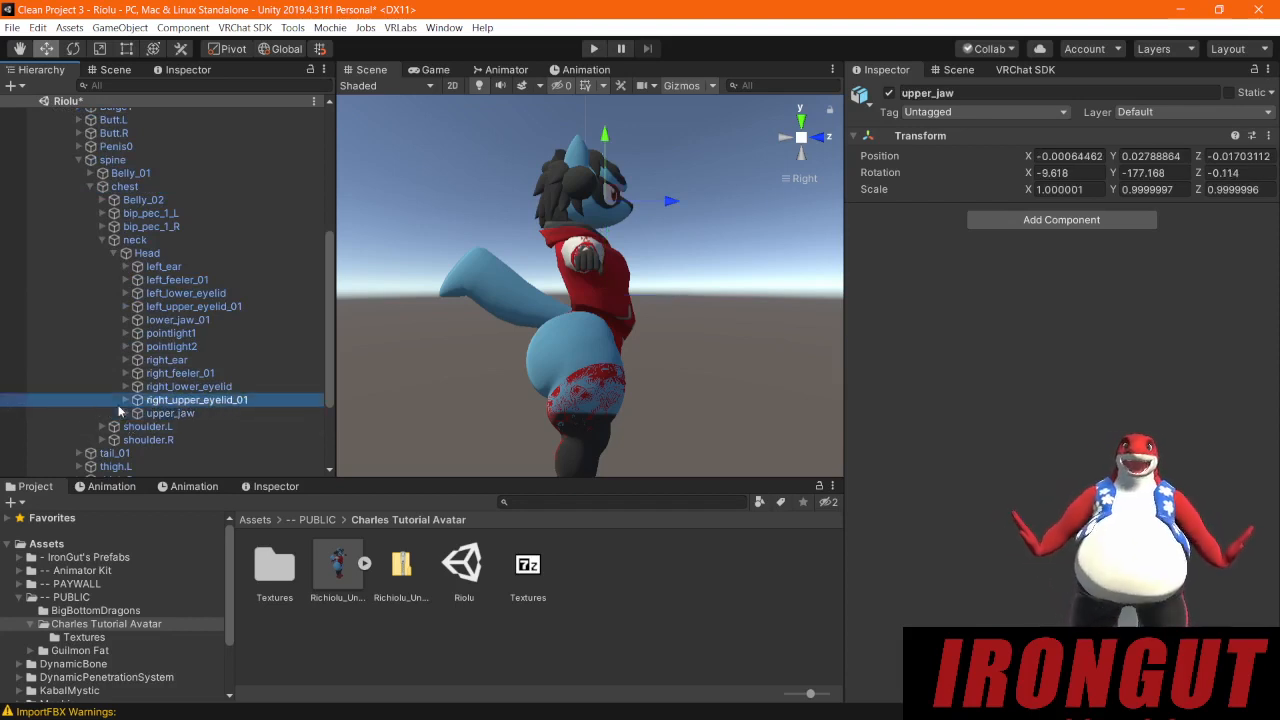
click(152, 413)
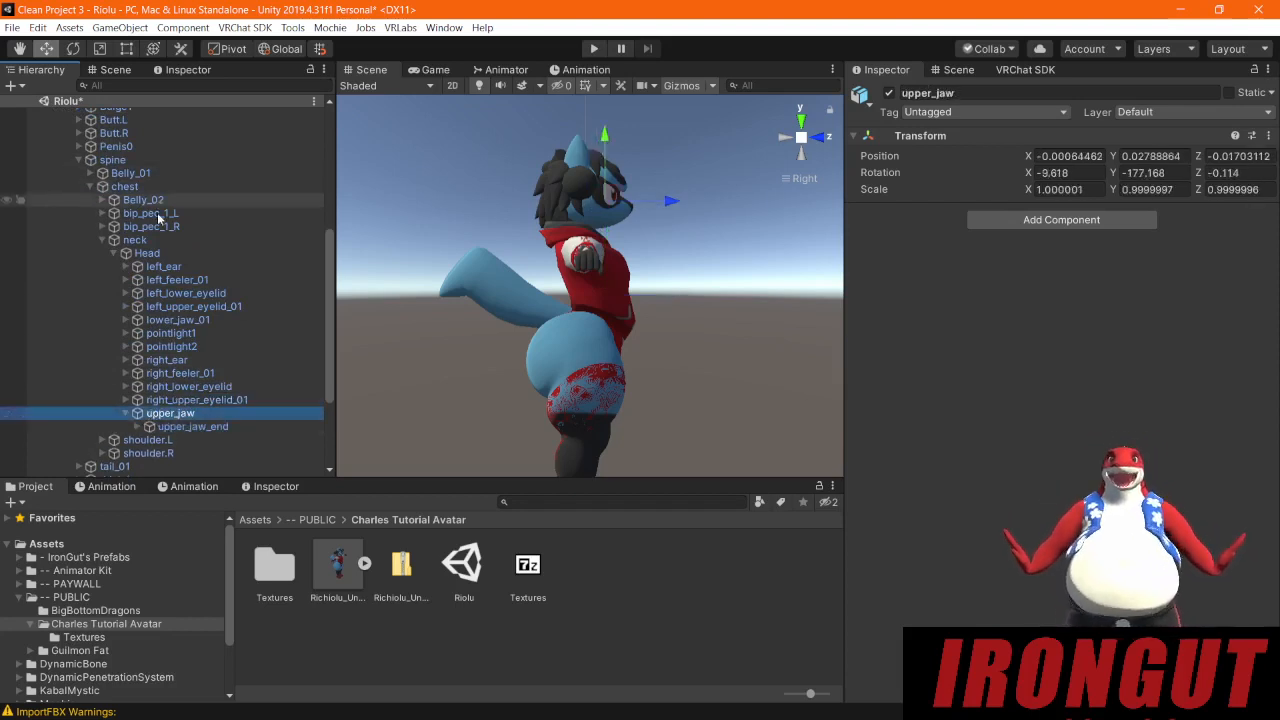
Step: Lock the Inspector on Richiolu_Unity_port and reselect the upper_jaw bone under Head
scroll(111, 155, up, 5)
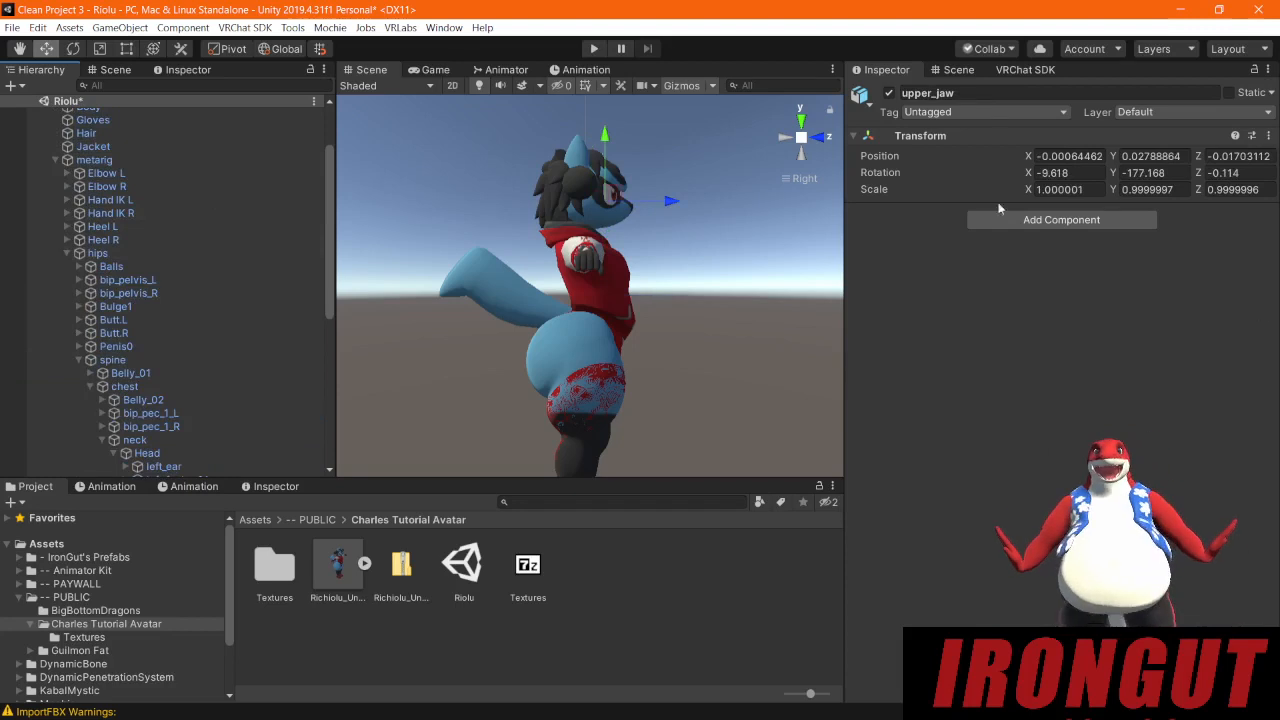
scroll(200, 205, up, 2)
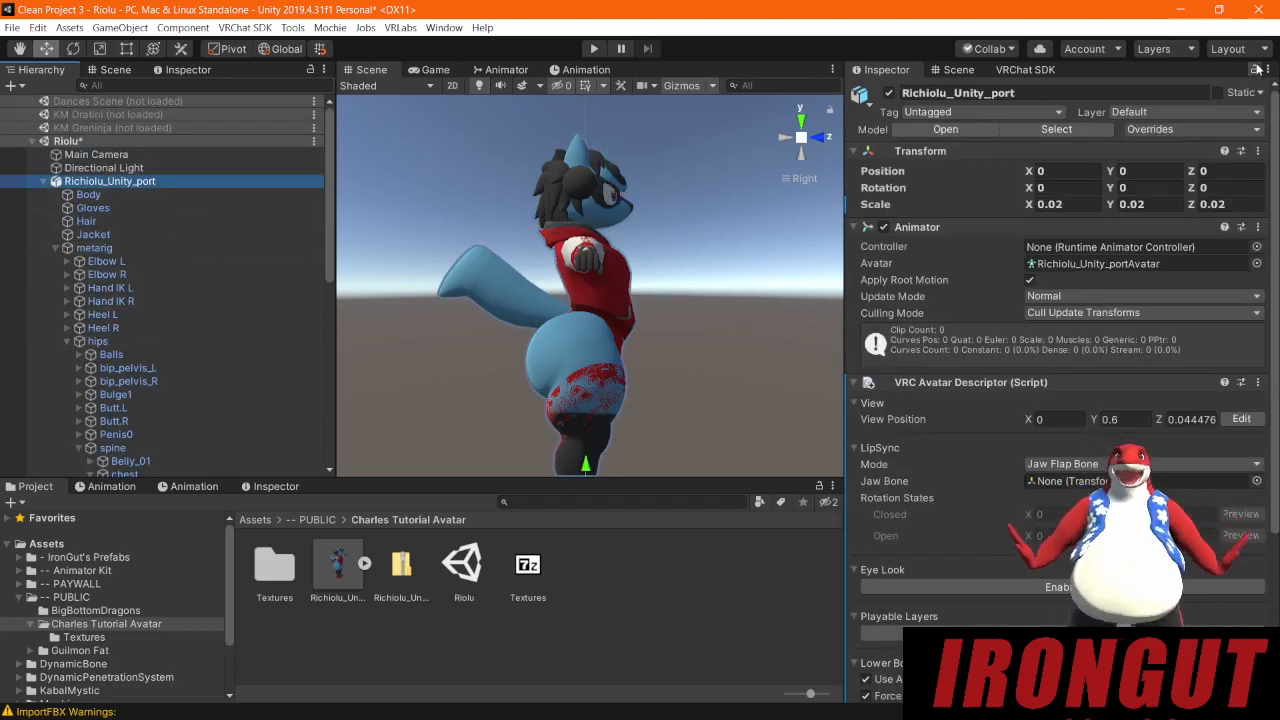
scroll(180, 350, down, 10)
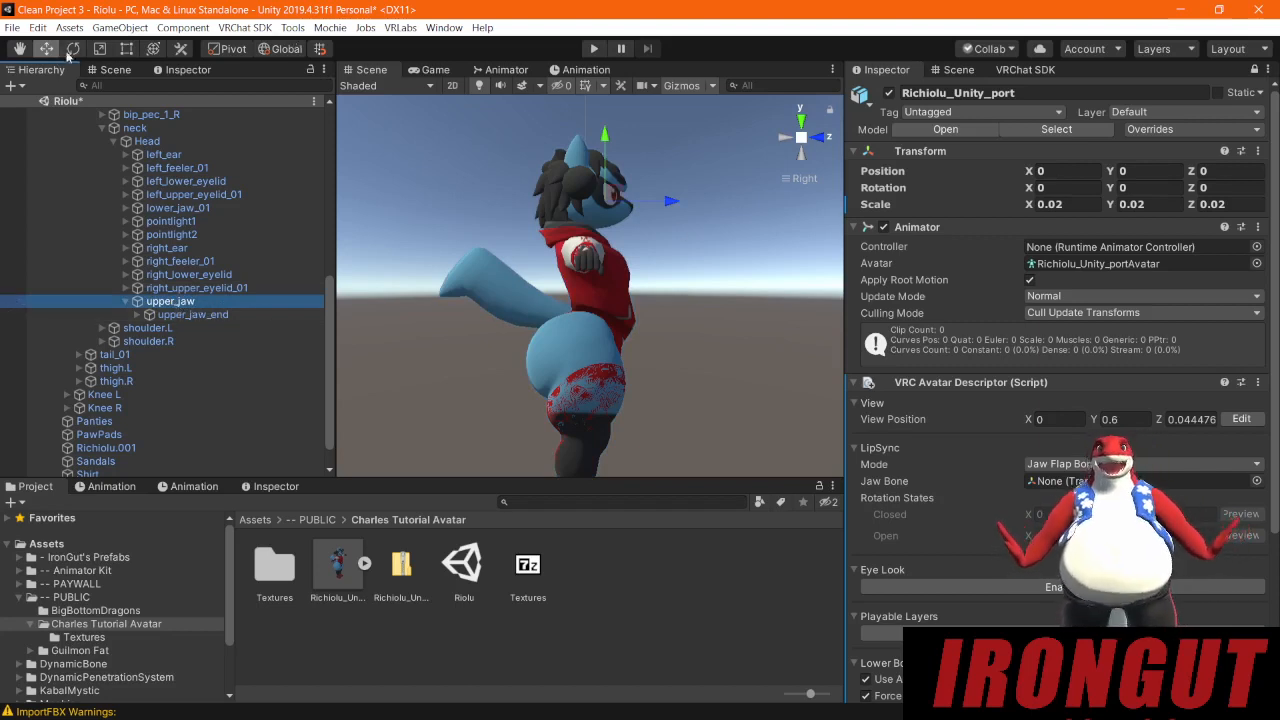
Step: Try rotating the upper_jaw bone in the scene to test how it moves the avatar's mouth
drag(660, 236, 548, 353)
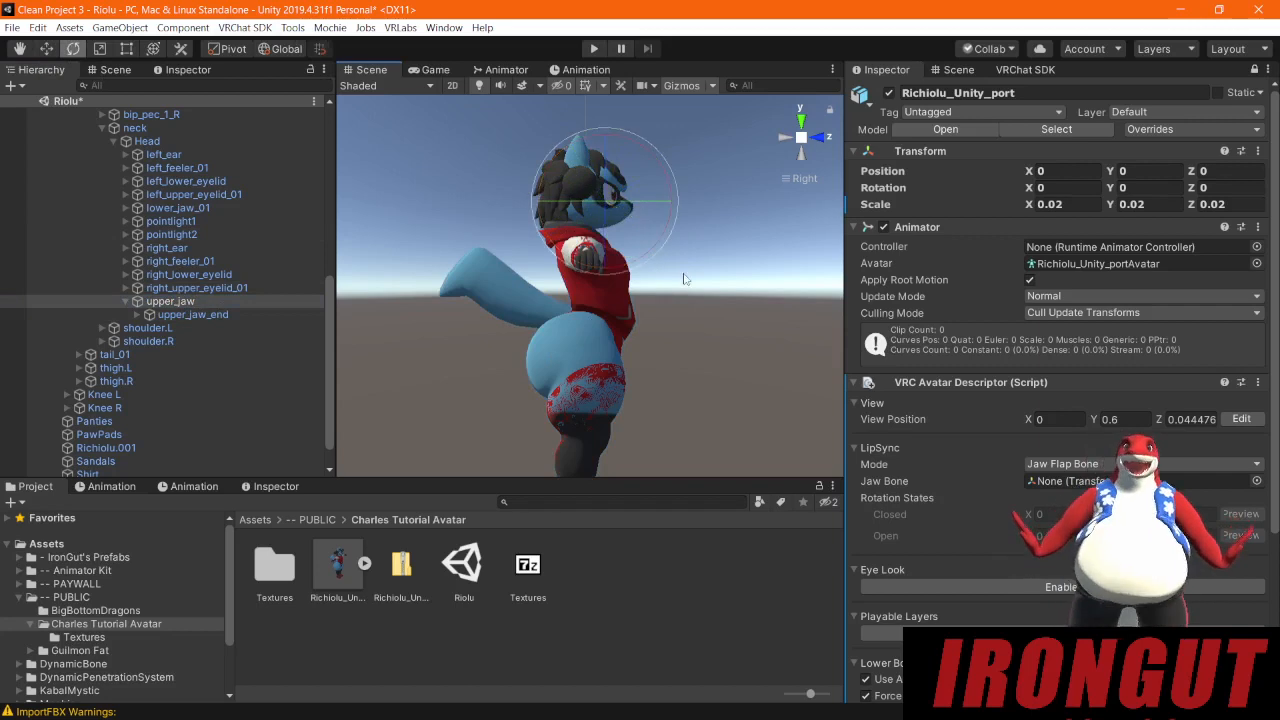
alt+drag(684, 279, 553, 212)
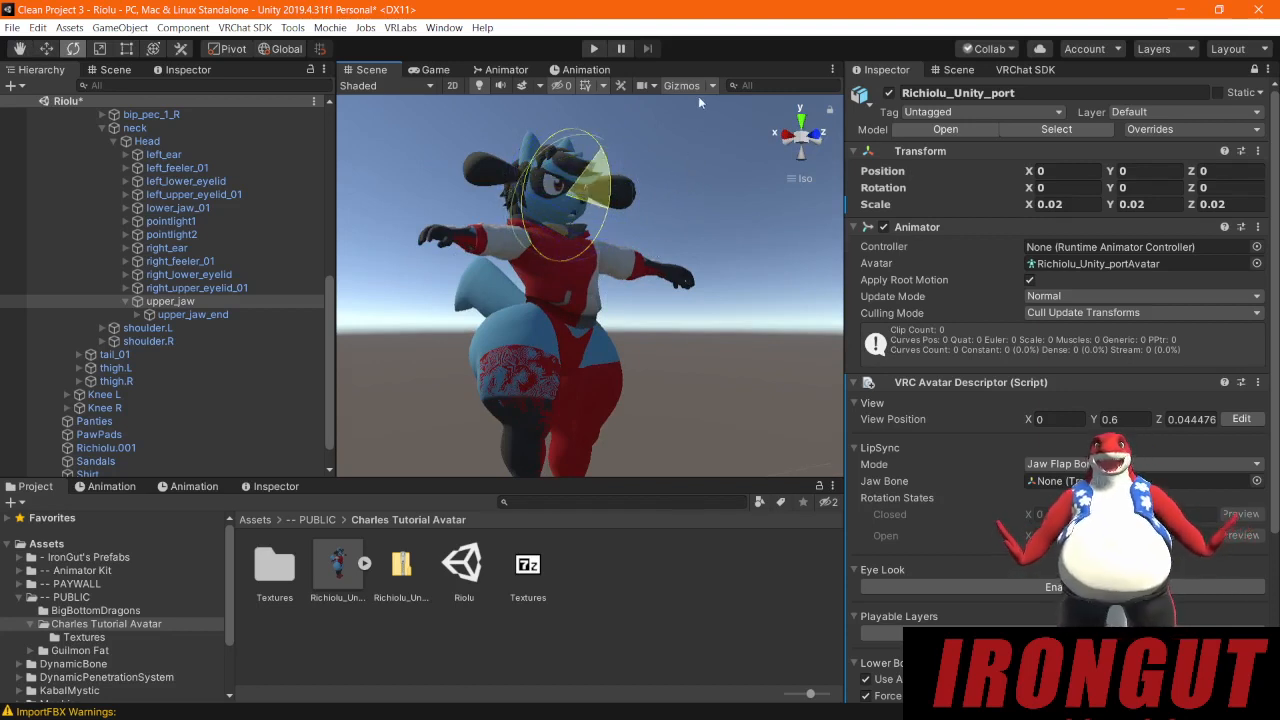
drag(676, 155, 685, 182)
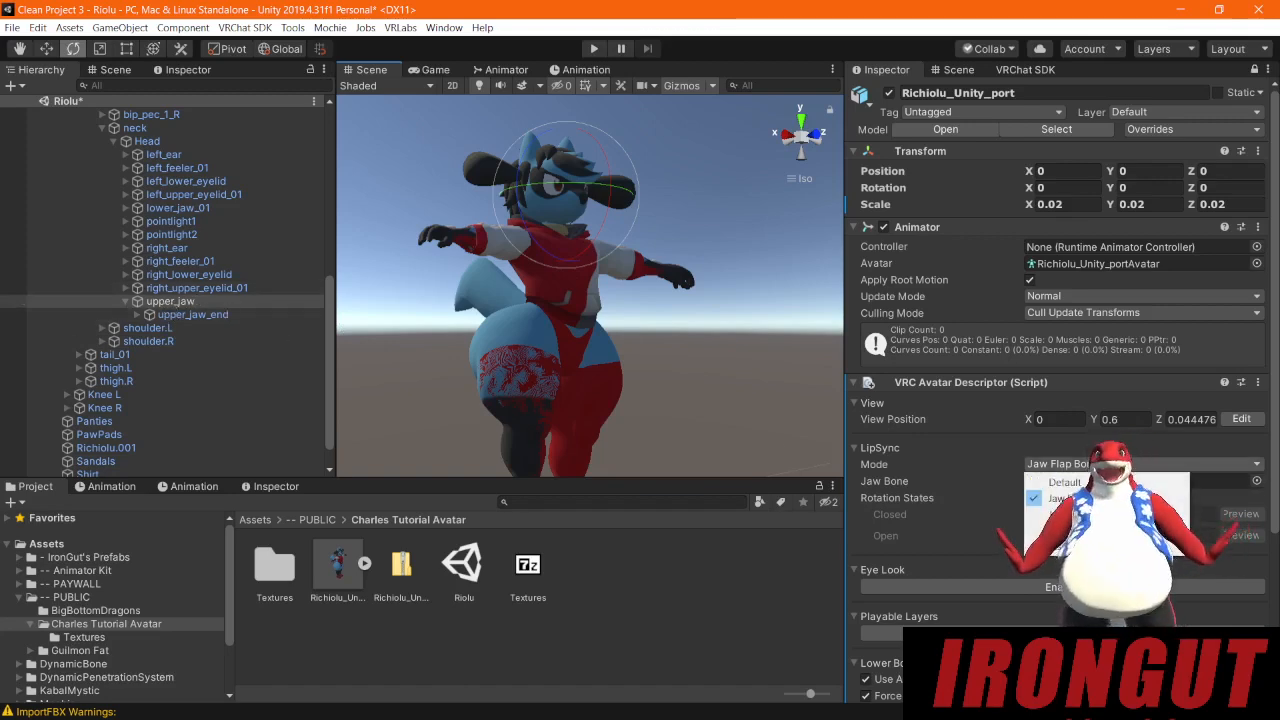
Step: Keep LipSync in Jaw Flap Bone mode and assign the upper_jaw bone as the Jaw Bone
click(1093, 465)
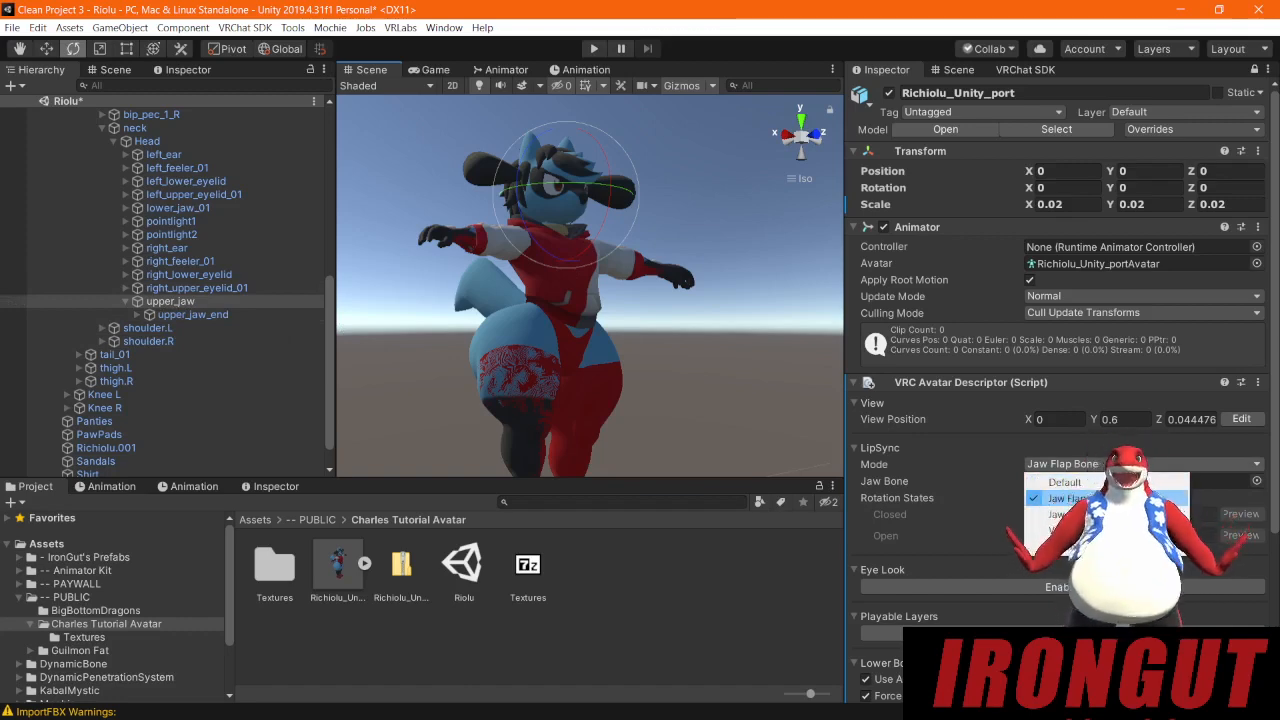
click(1068, 498)
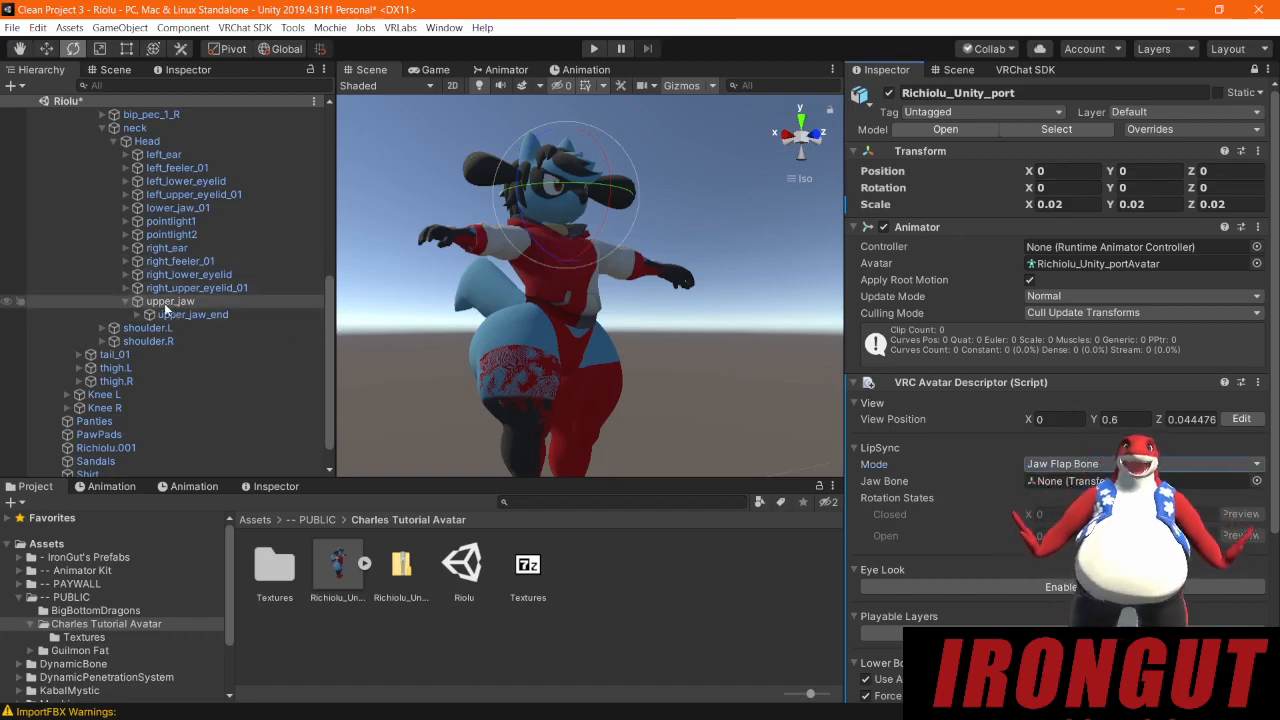
drag(170, 301, 1116, 500)
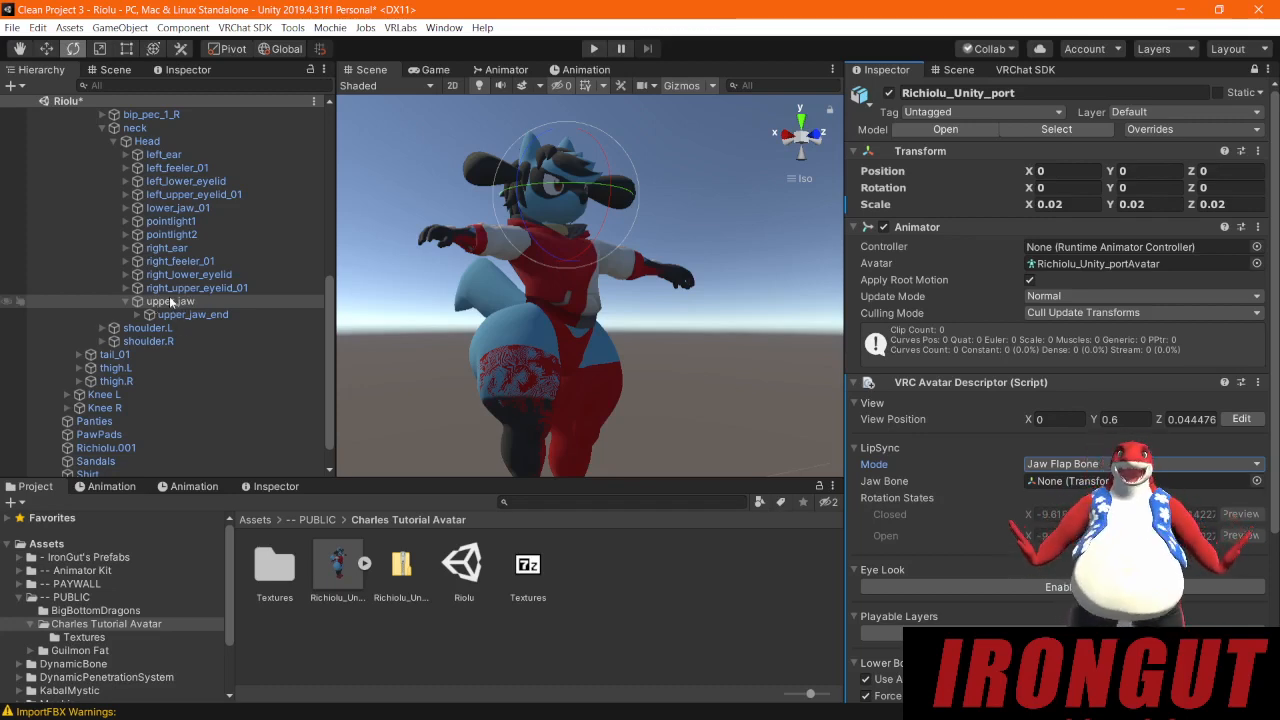
drag(163, 302, 1110, 481)
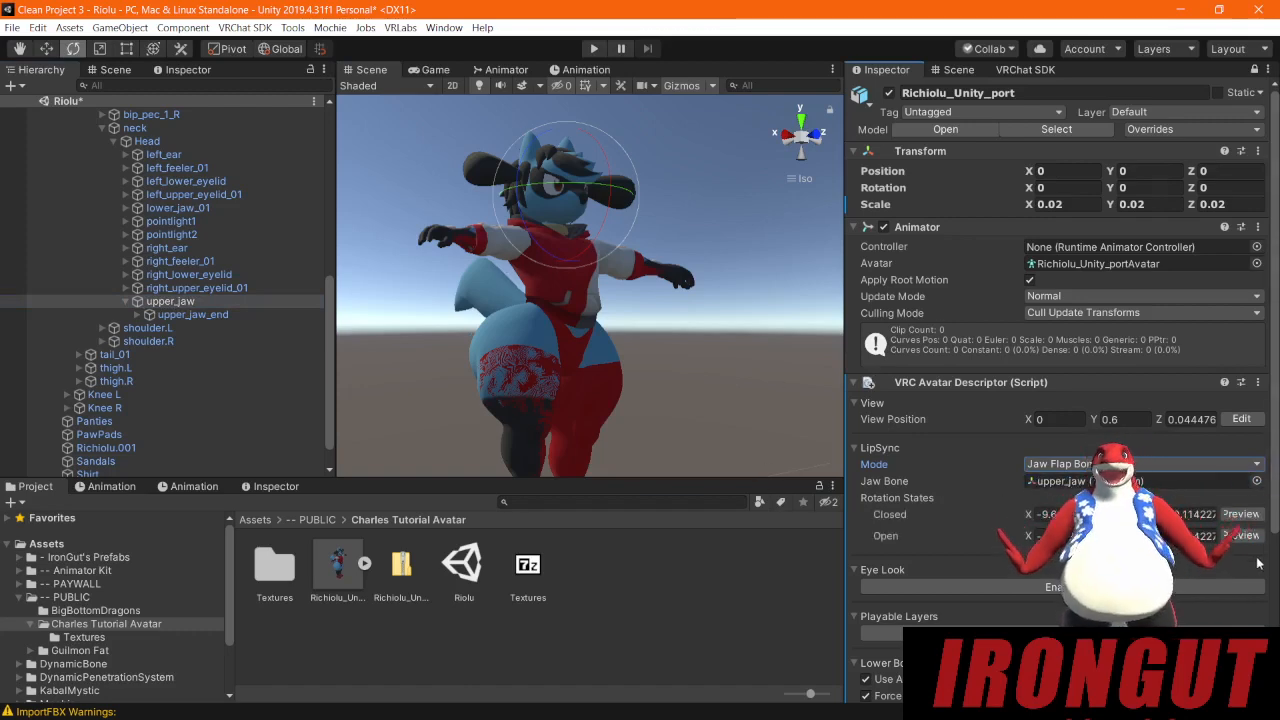
Step: Preview the upper_jaw Closed and Open rotation states, rotating the Open state until the mouth opens
click(1240, 514)
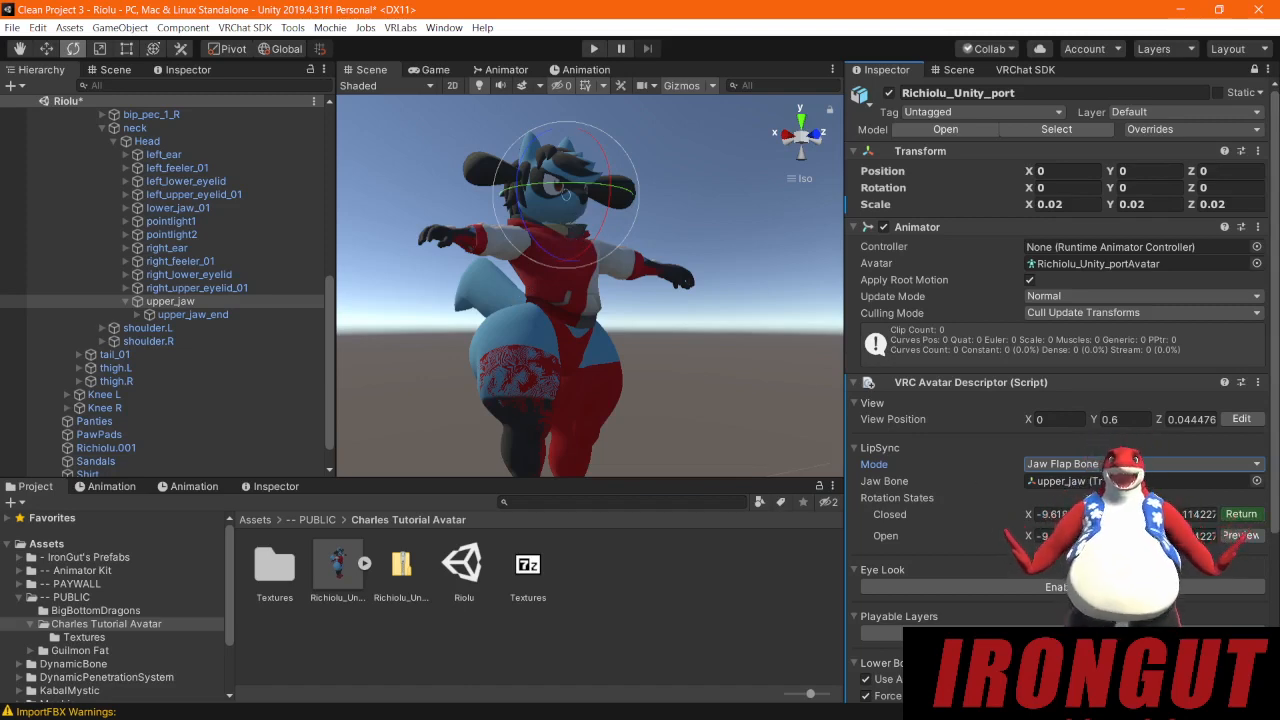
click(1240, 514)
click(1240, 536)
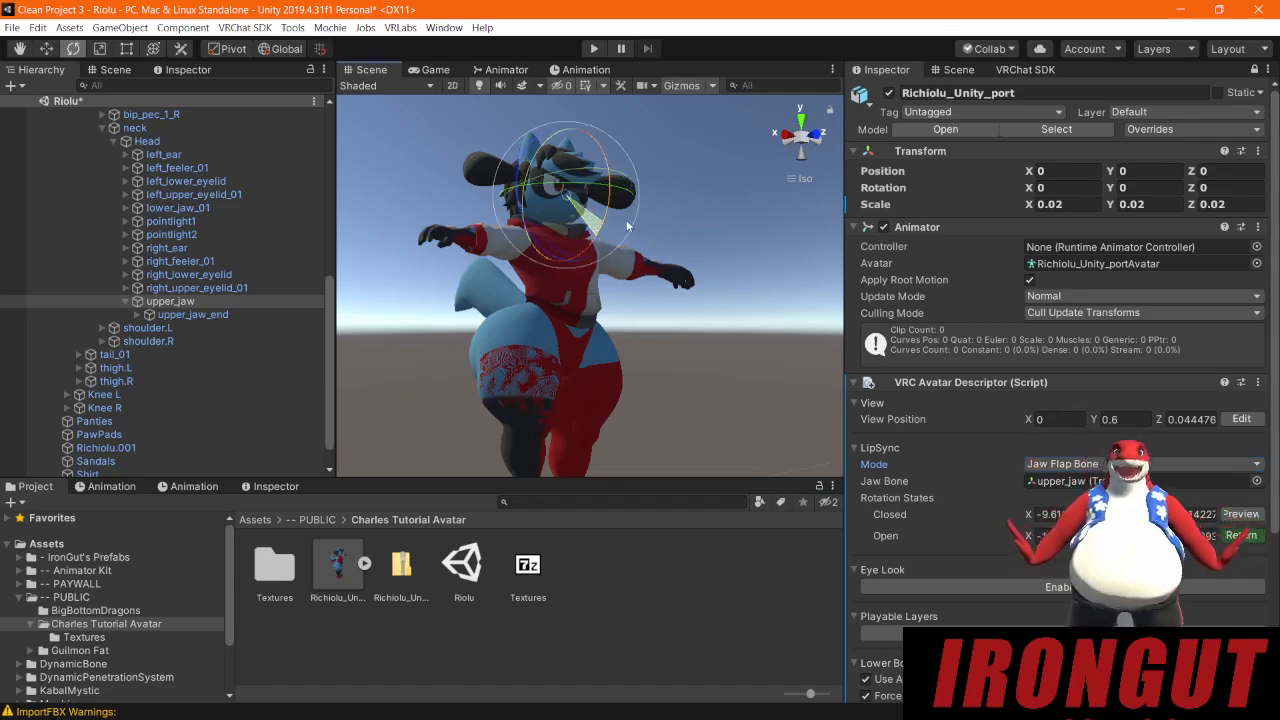
scroll(622, 194, up, 9)
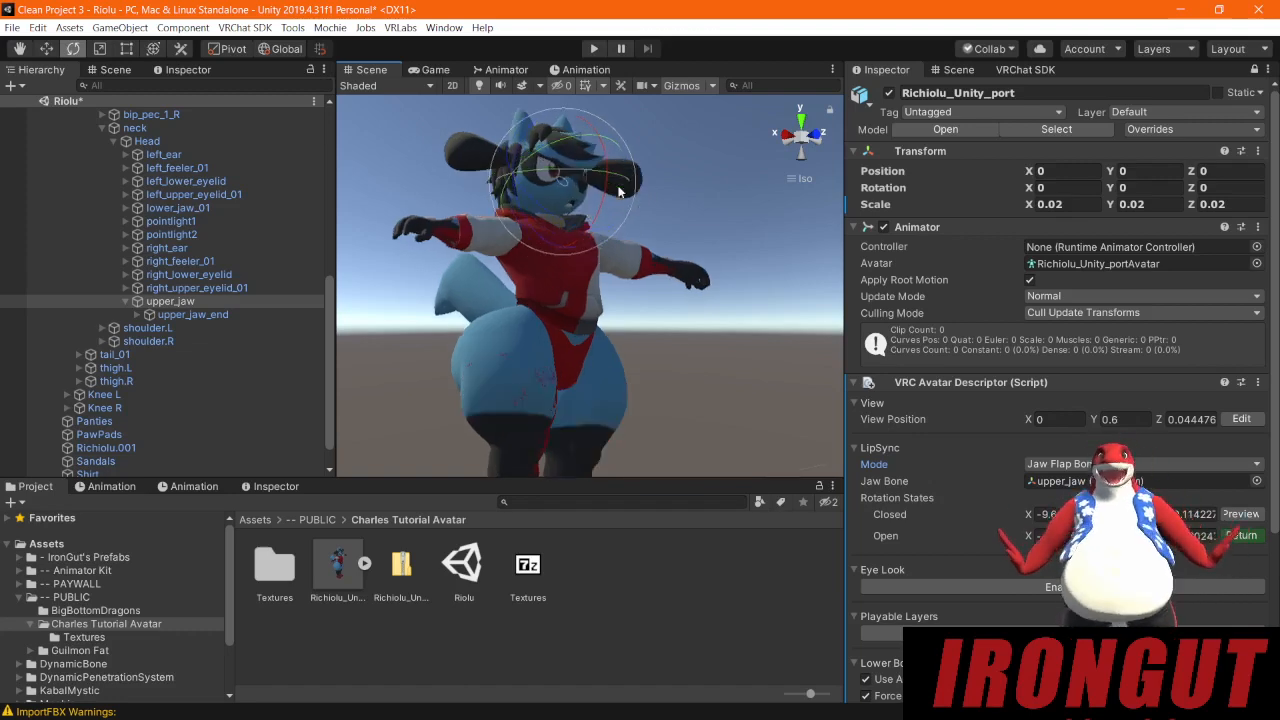
middle_drag(622, 217, 648, 330)
scroll(650, 325, up, 4)
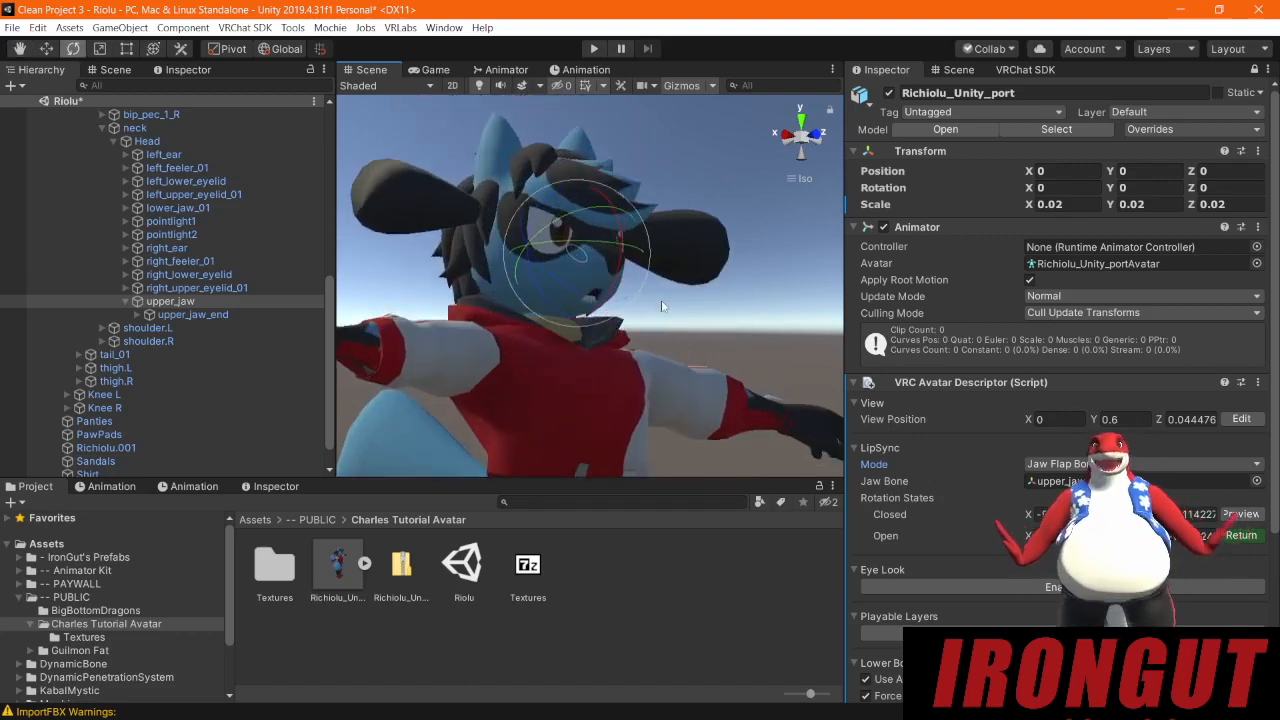
alt+drag(620, 290, 765, 376)
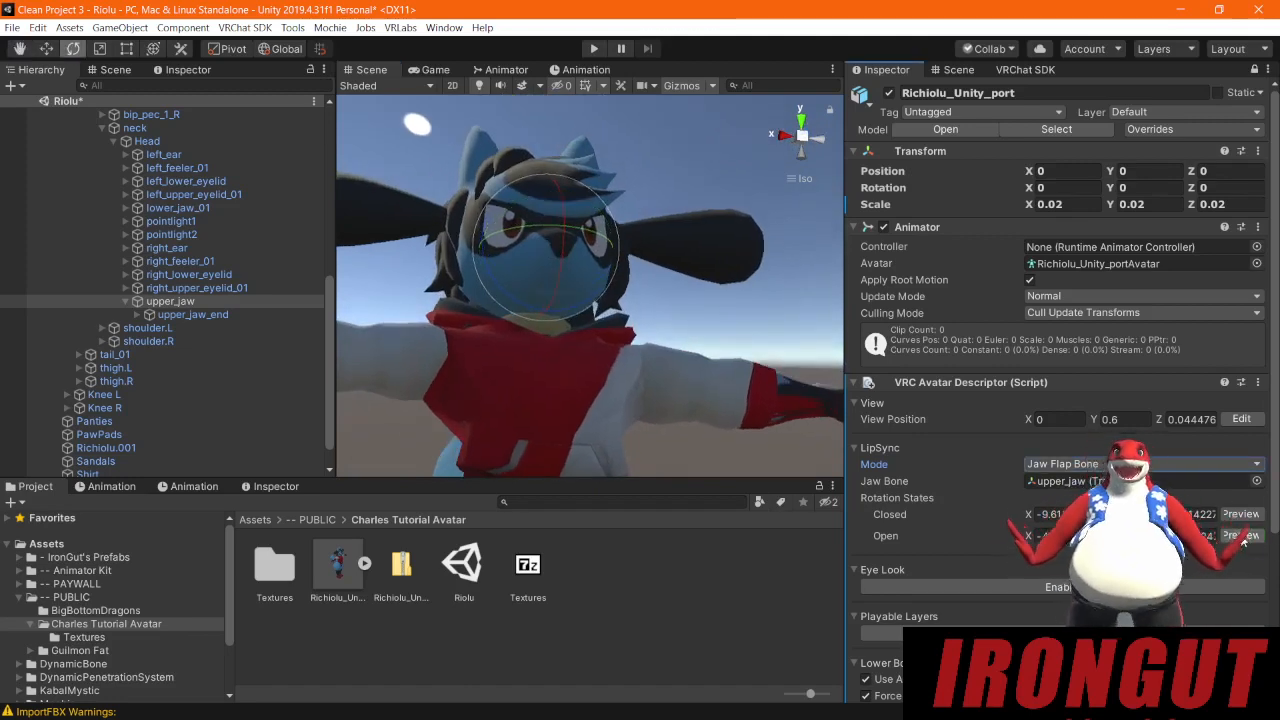
click(1241, 536)
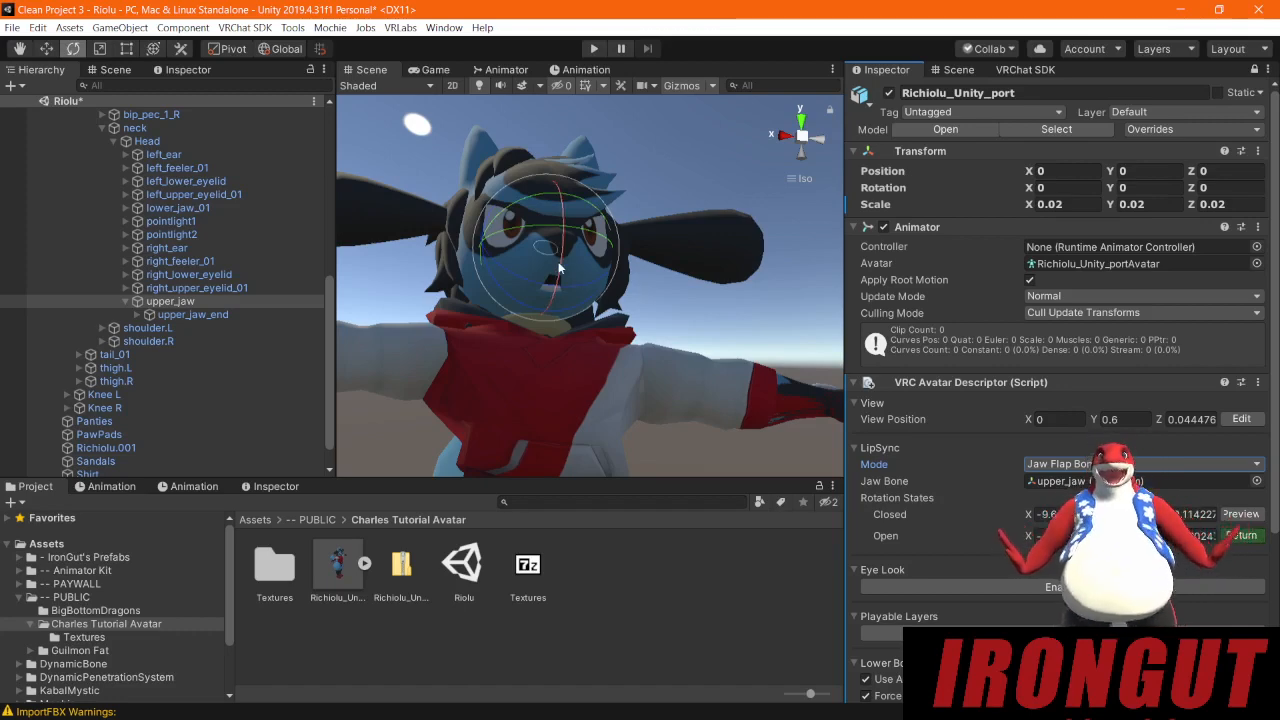
click(1241, 536)
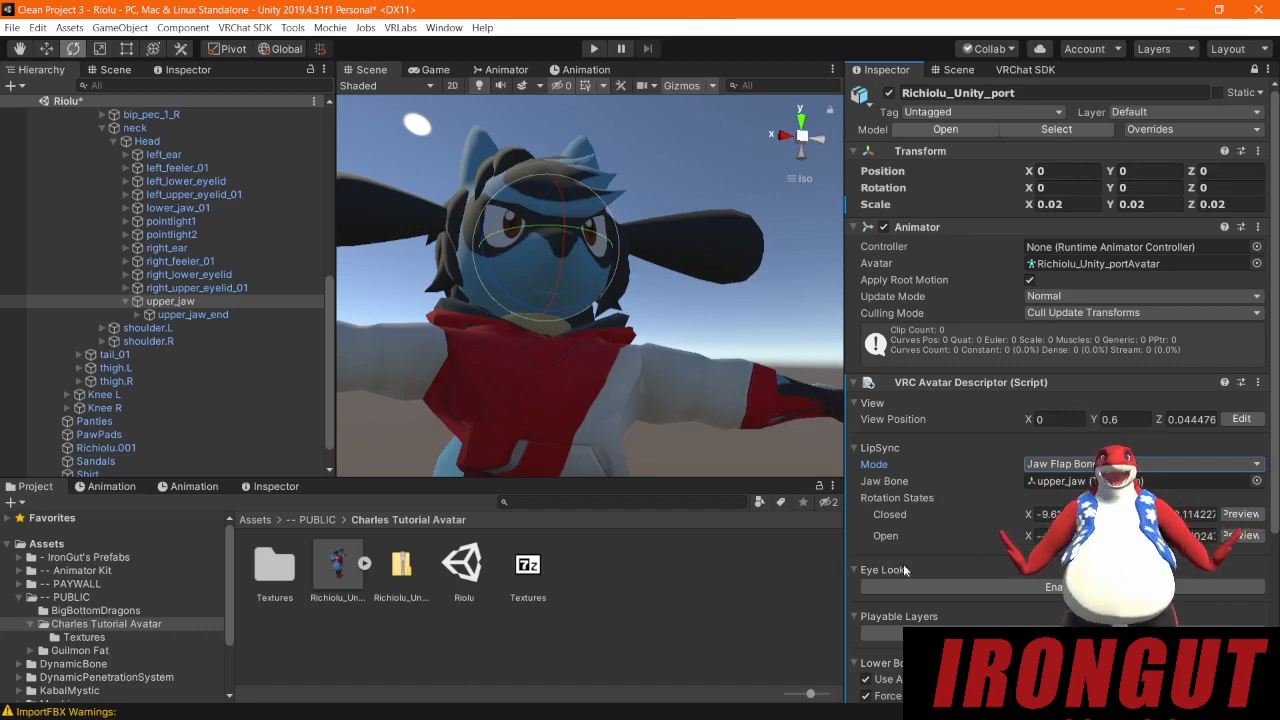
Step: Switch LipSync to Jaw Flap Blend Shape to look through the Body mesh's blend shapes, and return to Jaw Flap Bone
alt+drag(472, 325, 600, 385)
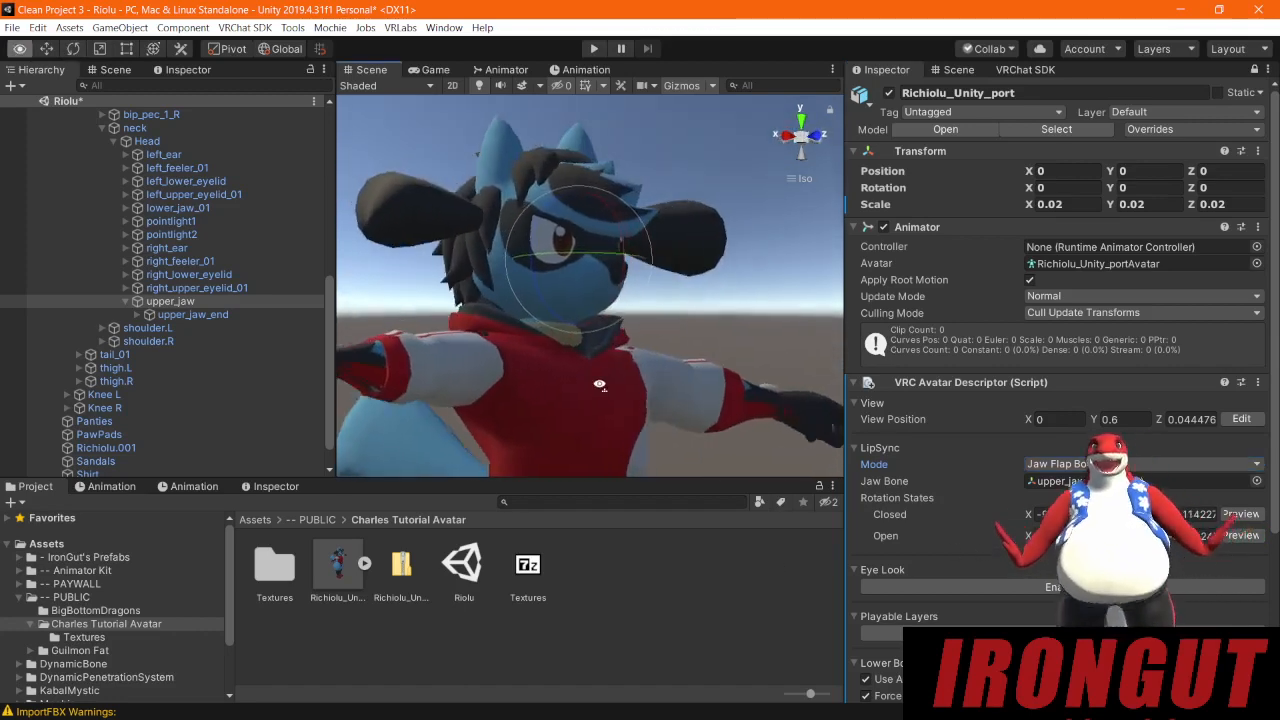
right_drag(600, 385, 592, 386)
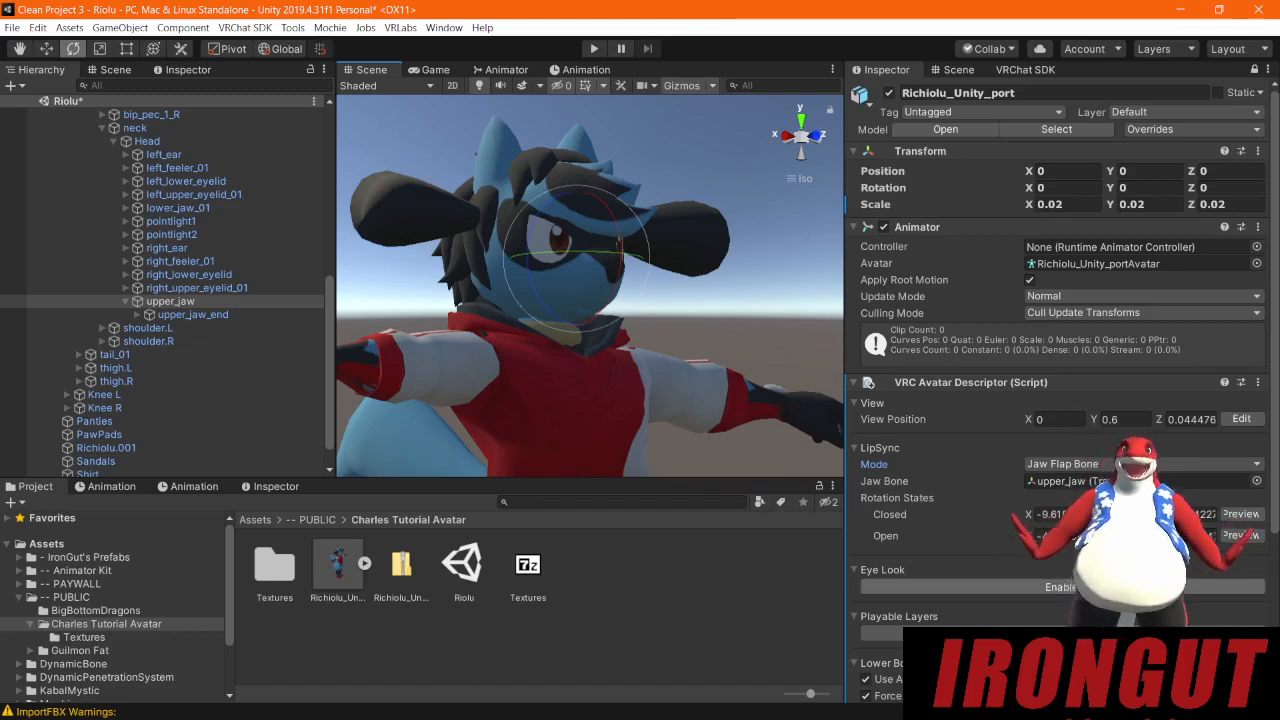
click(1167, 468)
click(1035, 528)
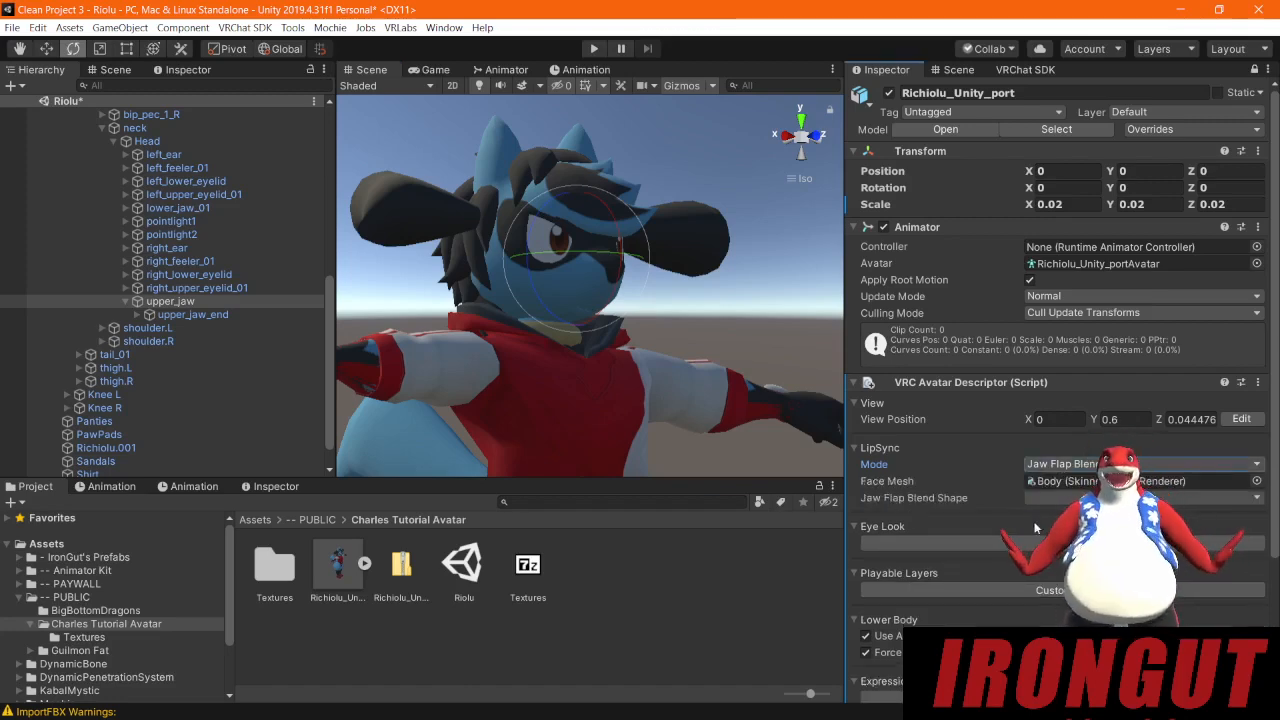
click(1045, 497)
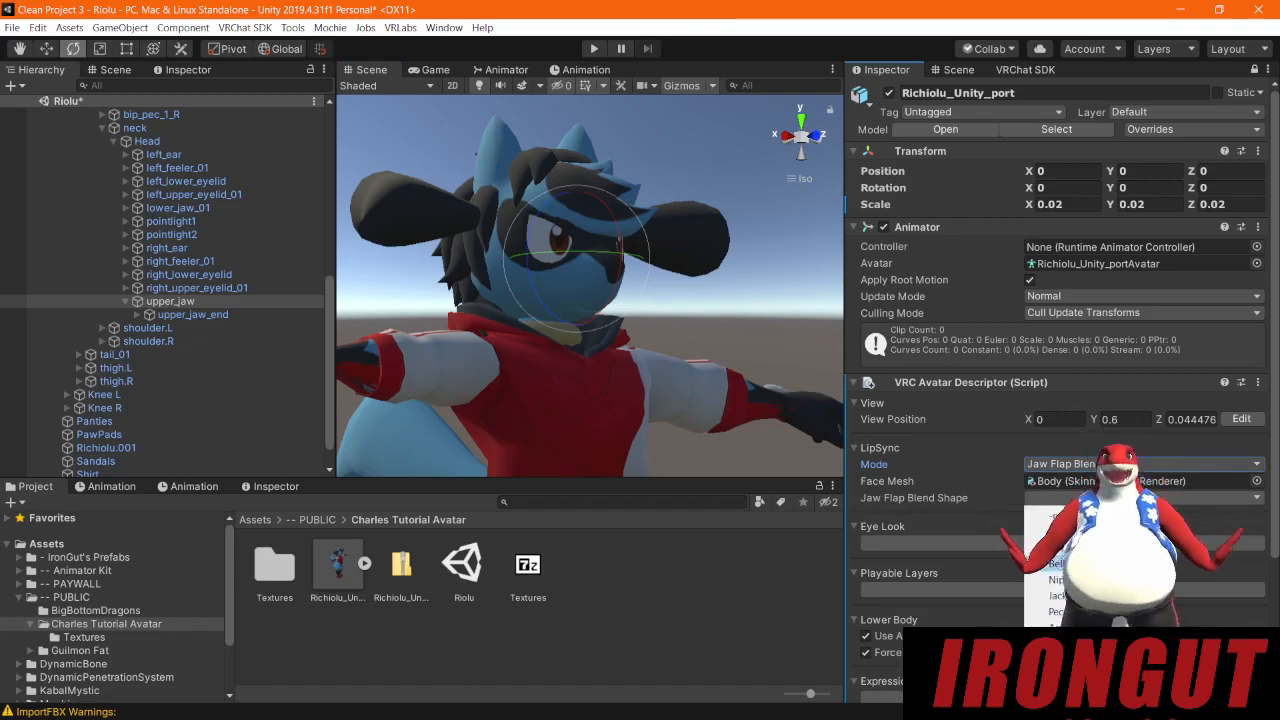
click(991, 472)
click(1085, 466)
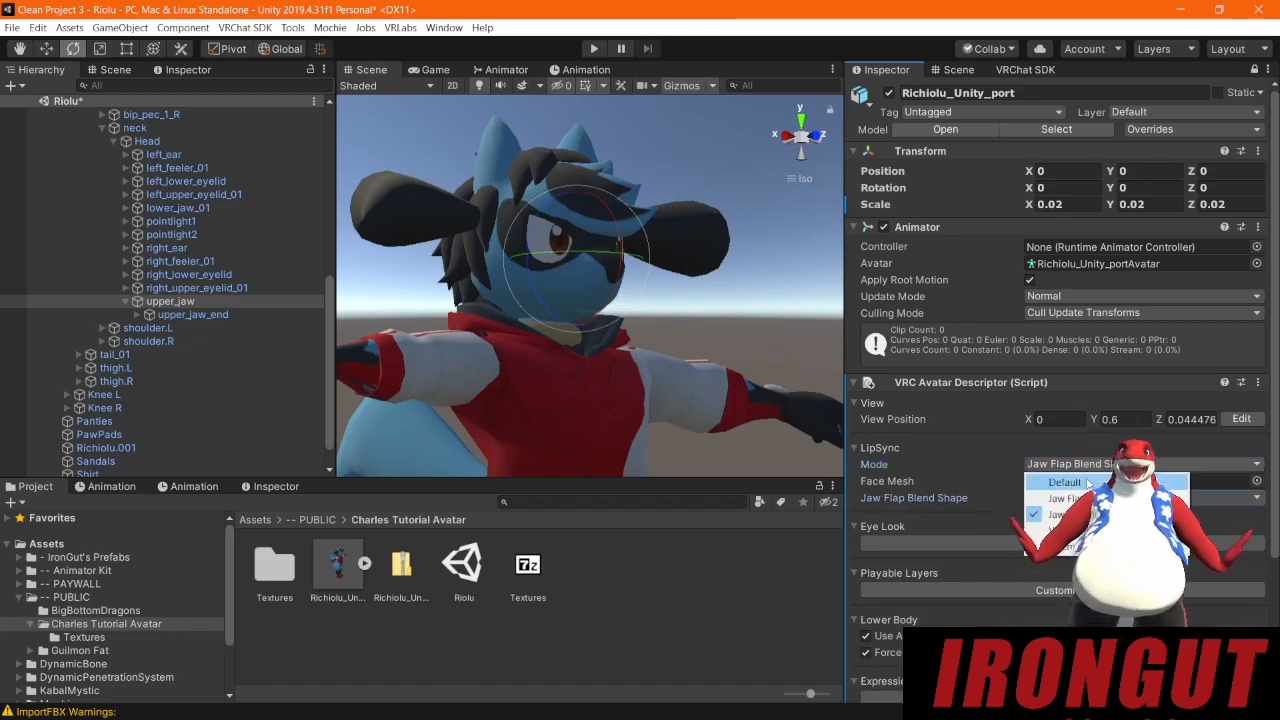
click(1060, 498)
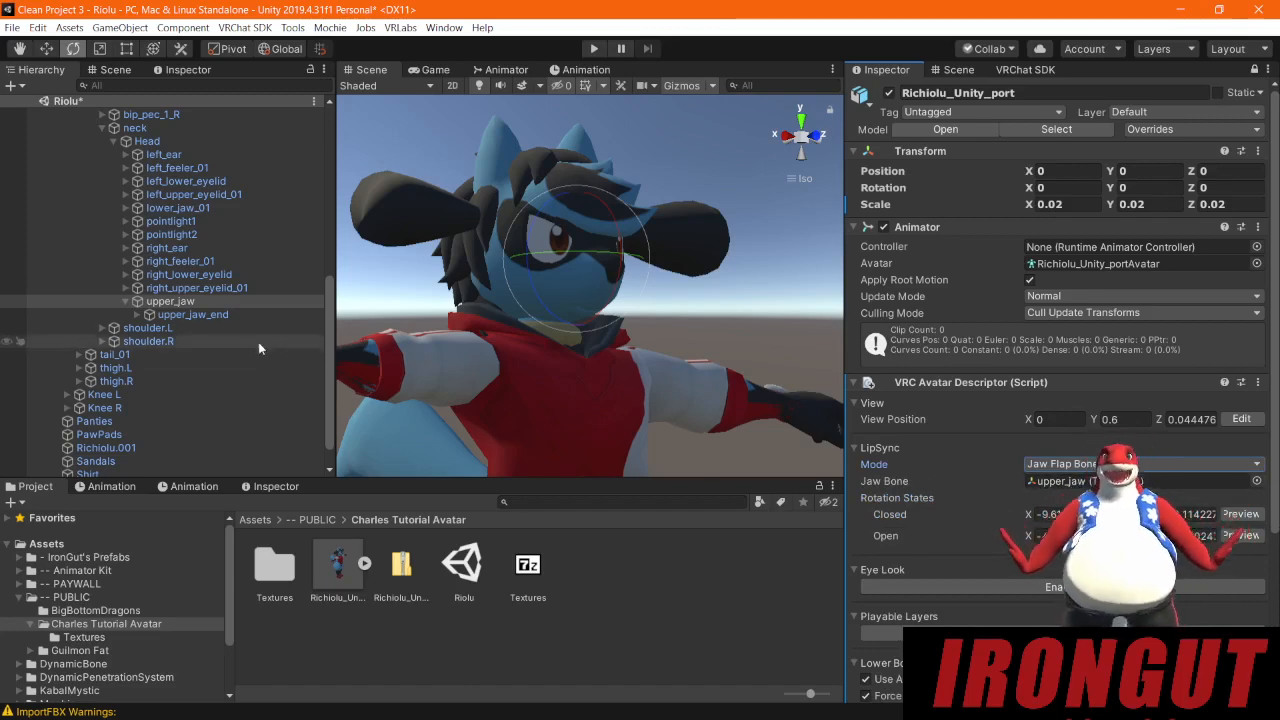
Step: Expand upper_jaw_end to check its child bone, and assign lower_jaw_01 as the descriptor's Jaw Bone
click(138, 315)
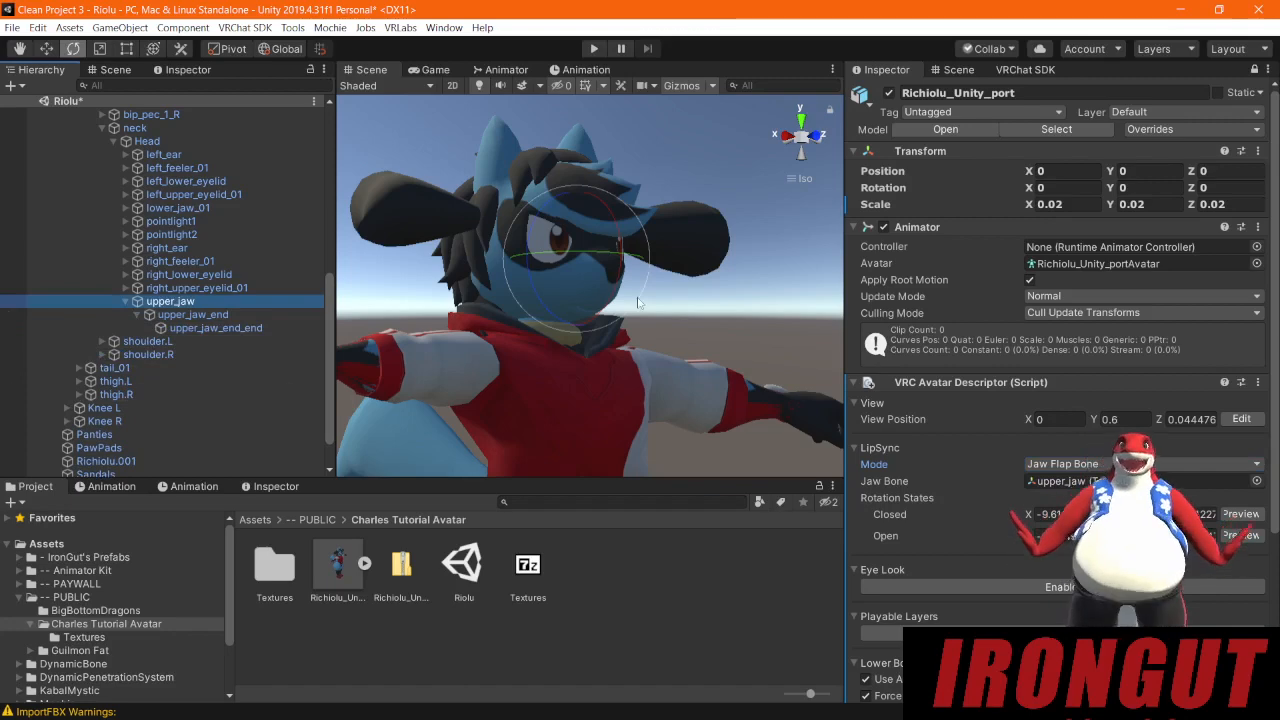
alt+drag(660, 393, 587, 334)
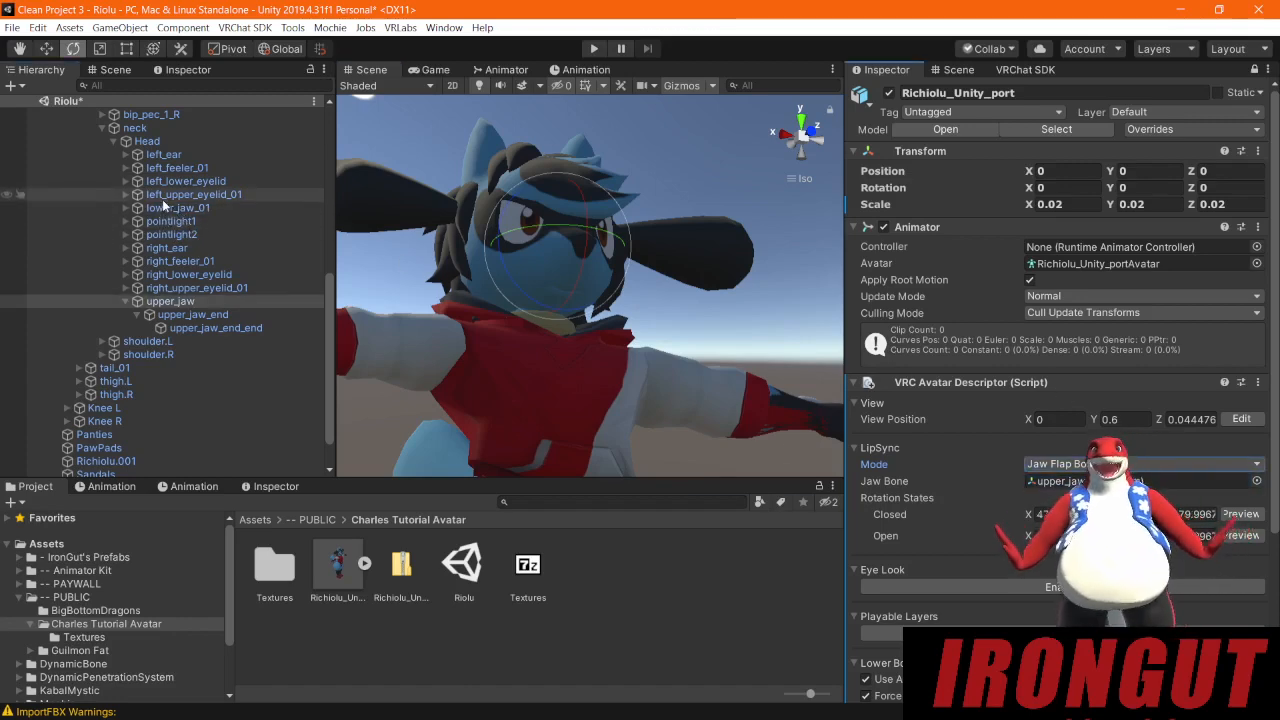
drag(165, 210, 934, 480)
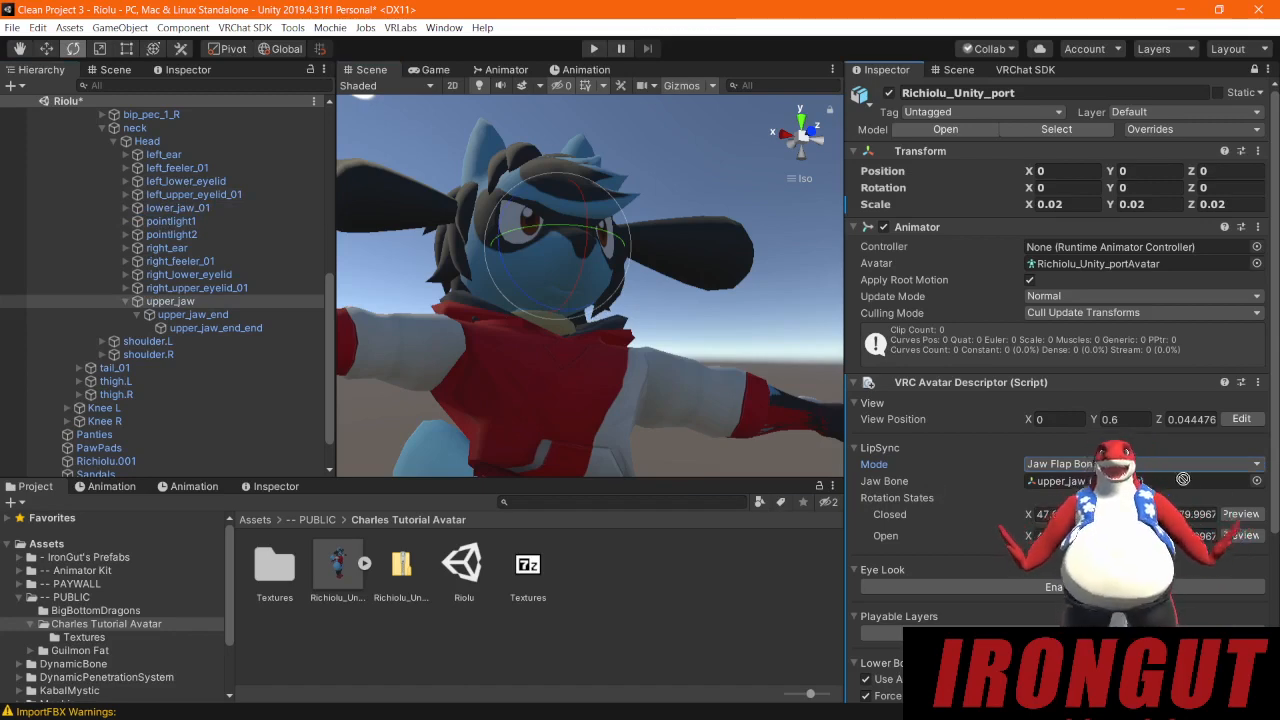
Step: Rotate lower_jaw_01's Open state to about X 24.07, Y 2.16, Z -179.998 and check its preview
click(1242, 514)
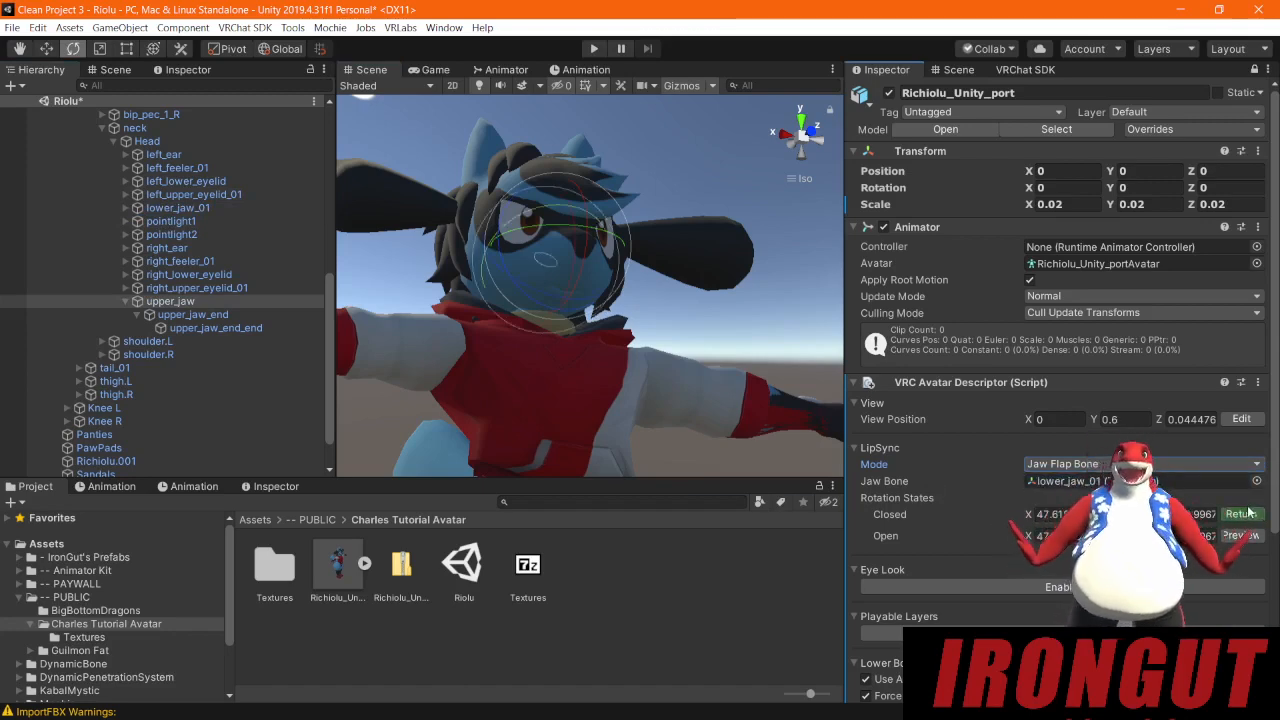
click(1242, 536)
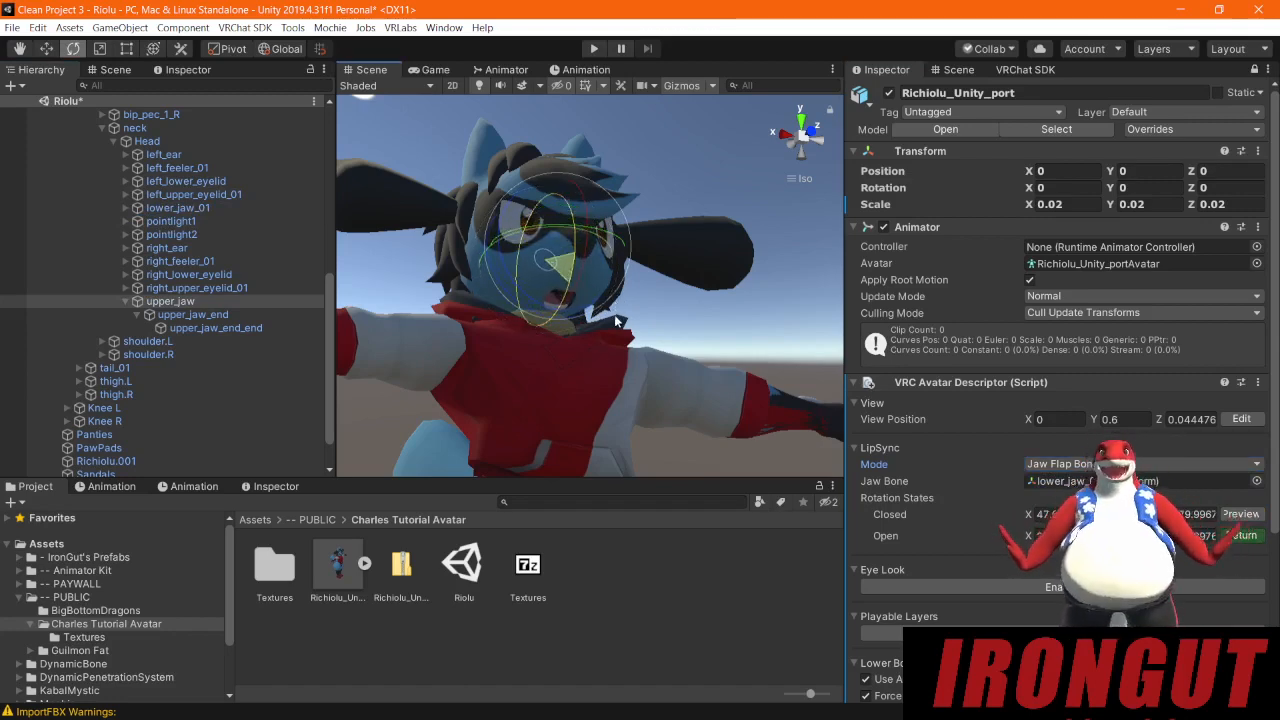
click(1241, 536)
click(1241, 536)
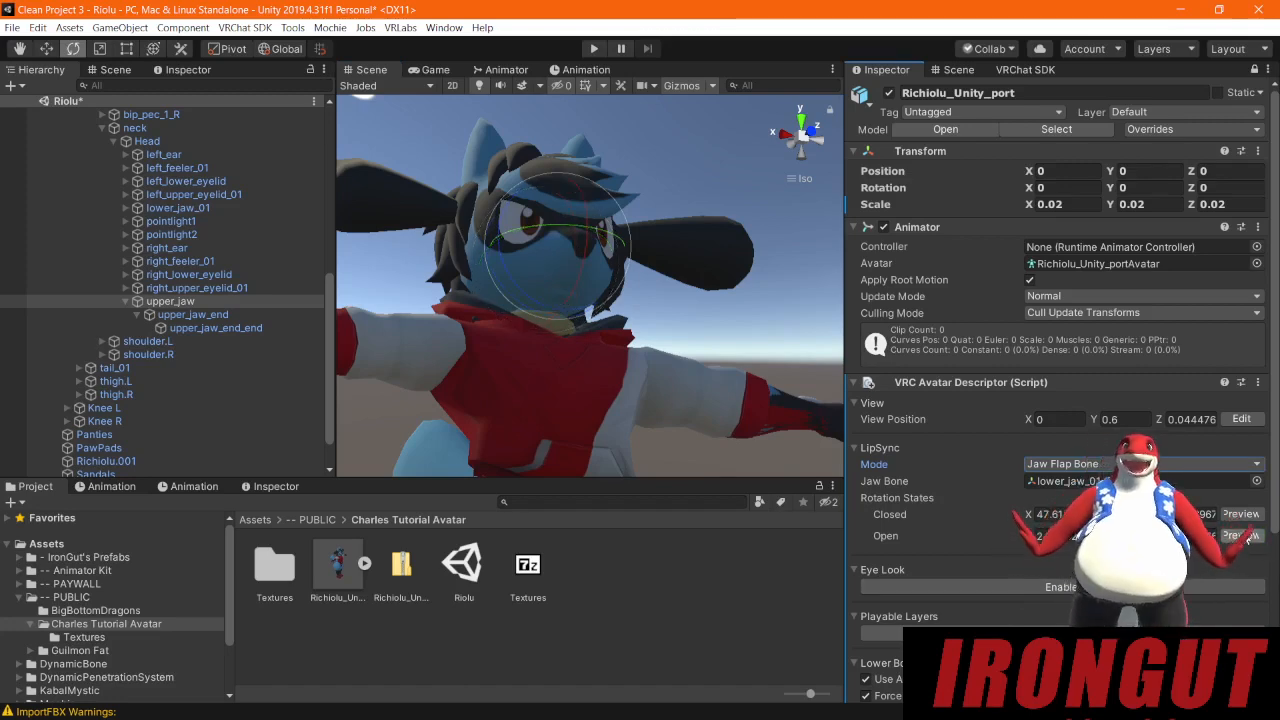
click(1242, 536)
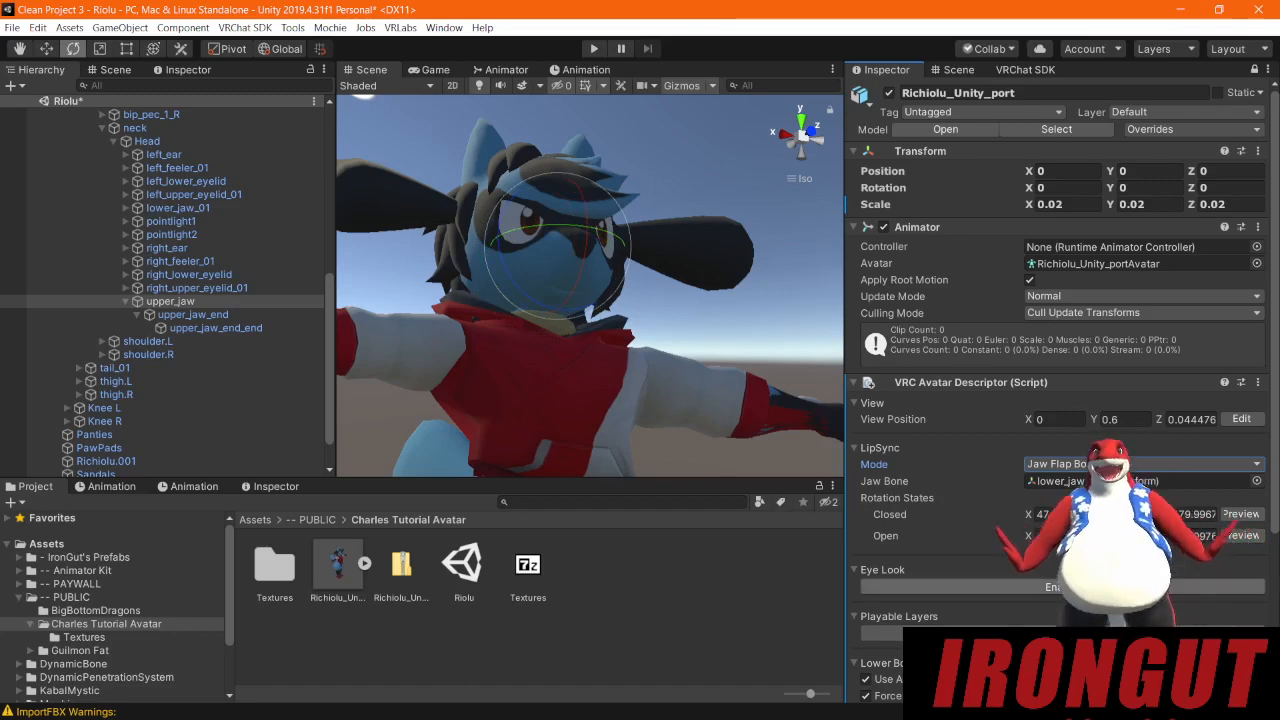
Step: Enable Eye Look in the VRC Avatar Descriptor
scroll(960, 500, down, 3)
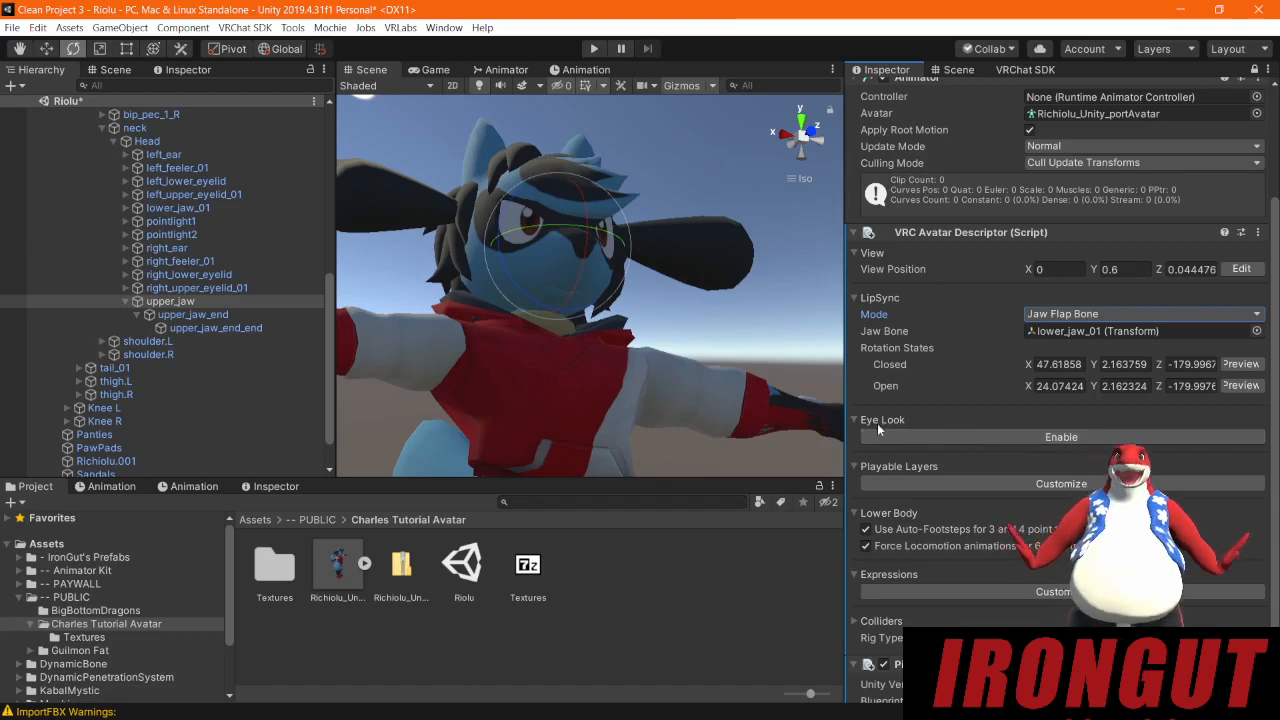
click(1084, 437)
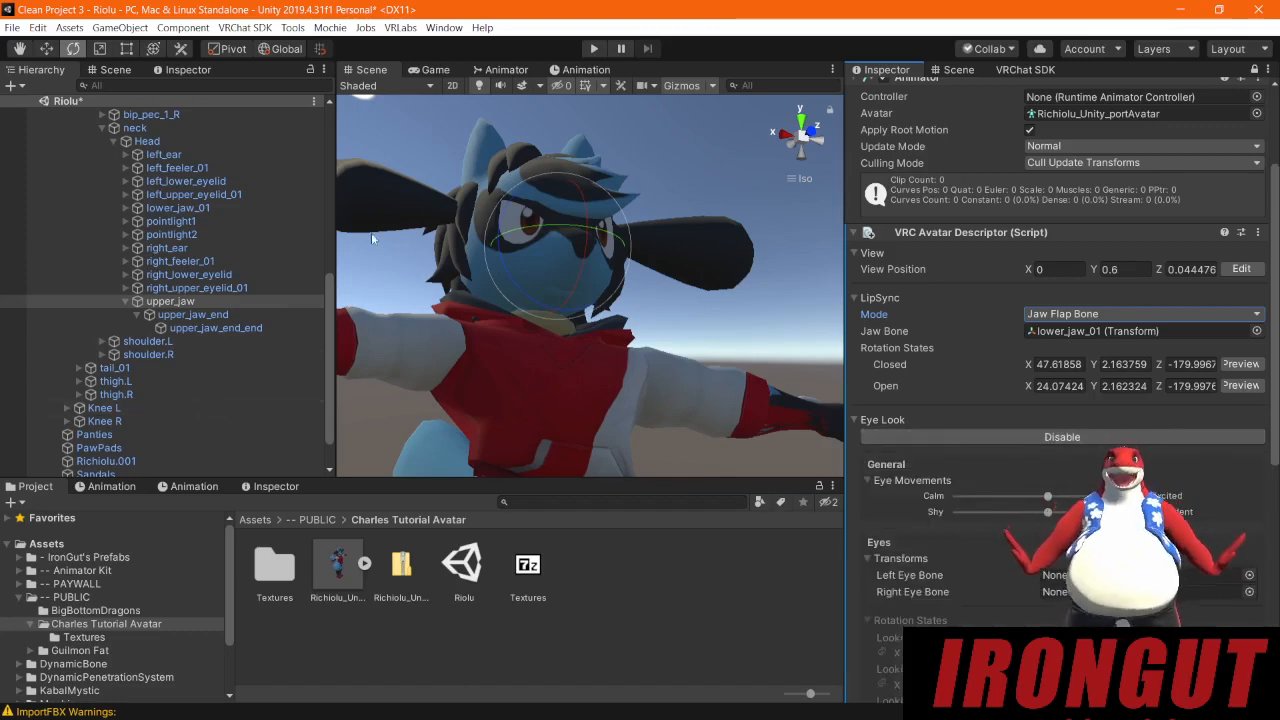
Step: Check which mesh holds the avatar's head, and select Richiolu.001 in the hierarchy
scroll(160, 400, up, 10)
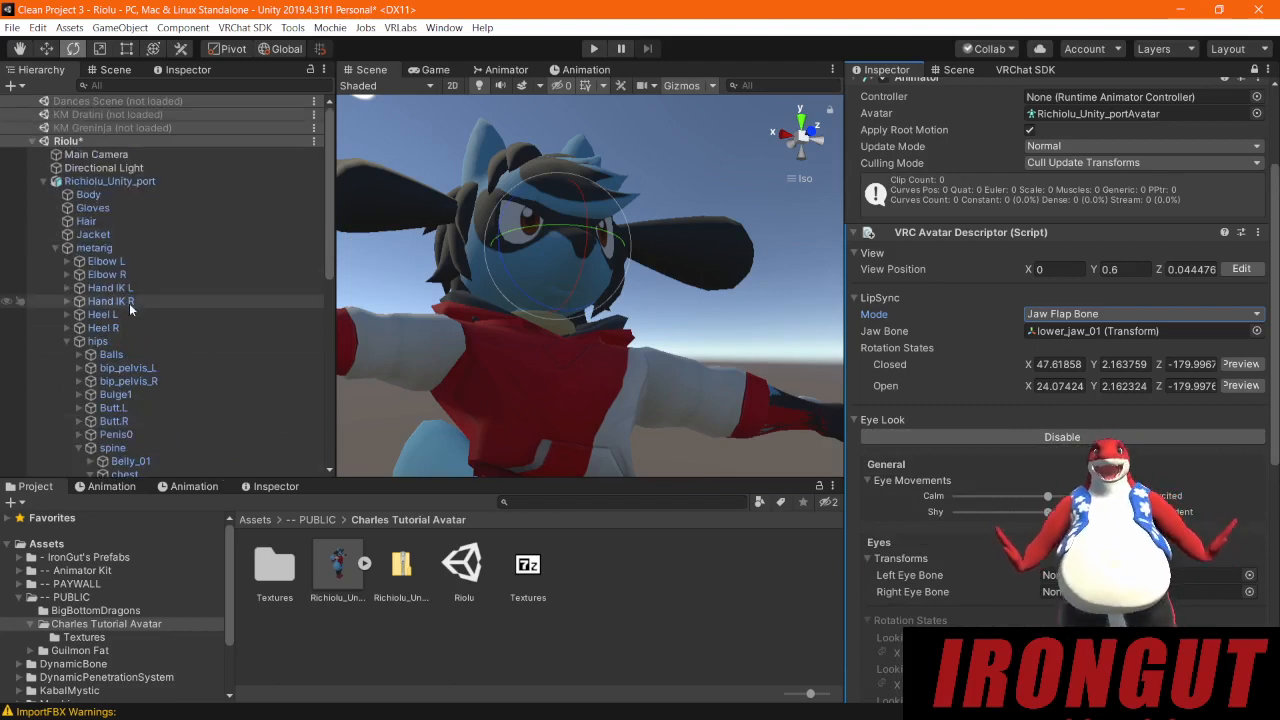
double_click(88, 195)
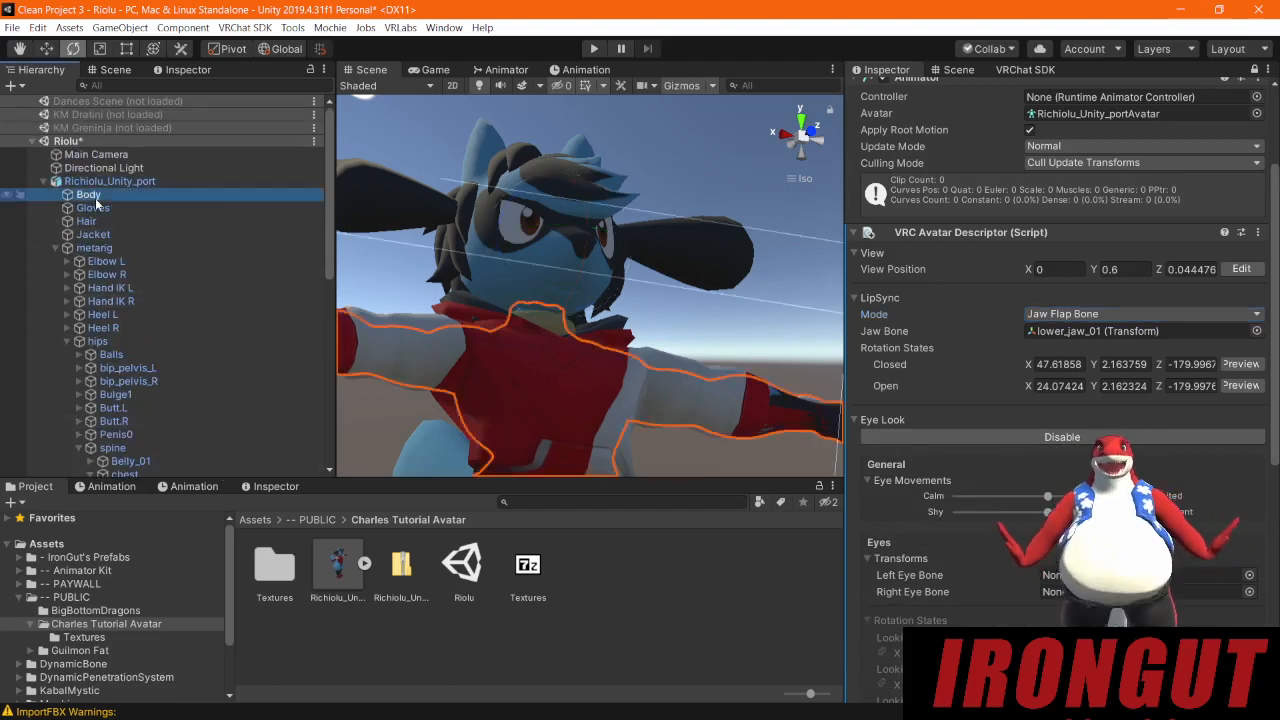
click(484, 286)
click(484, 286)
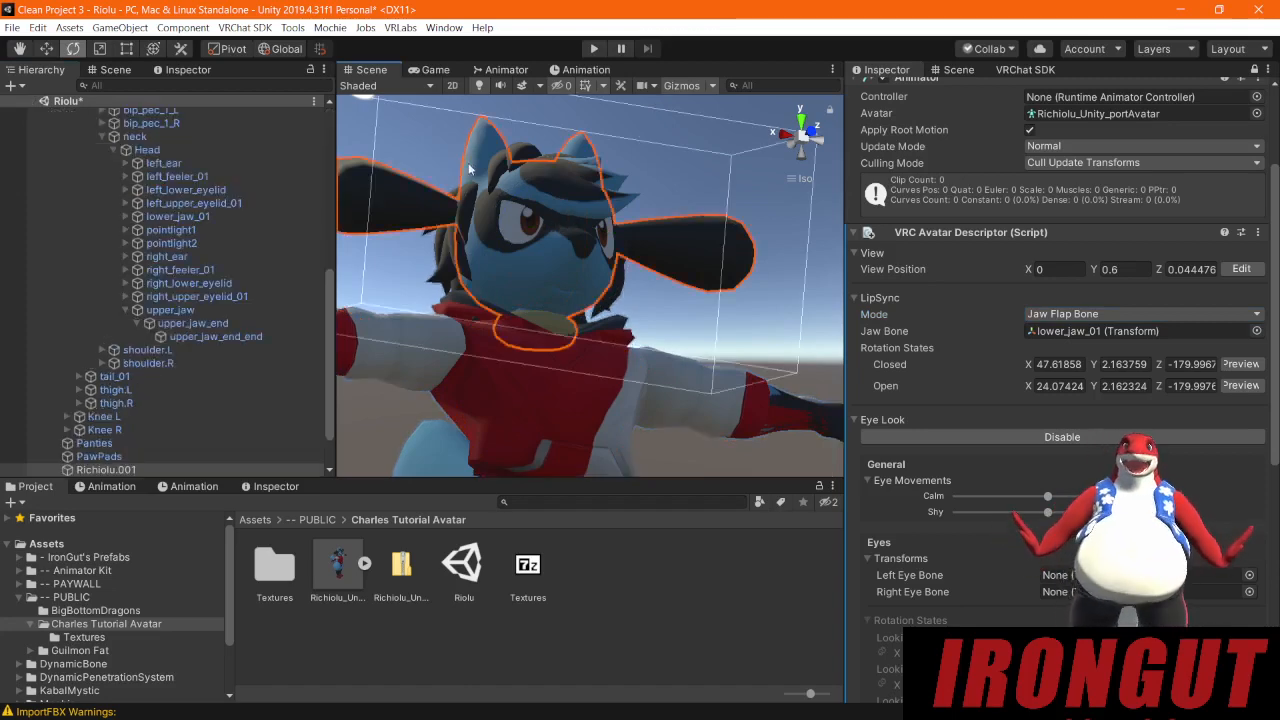
scroll(113, 410, down, 2)
click(106, 416)
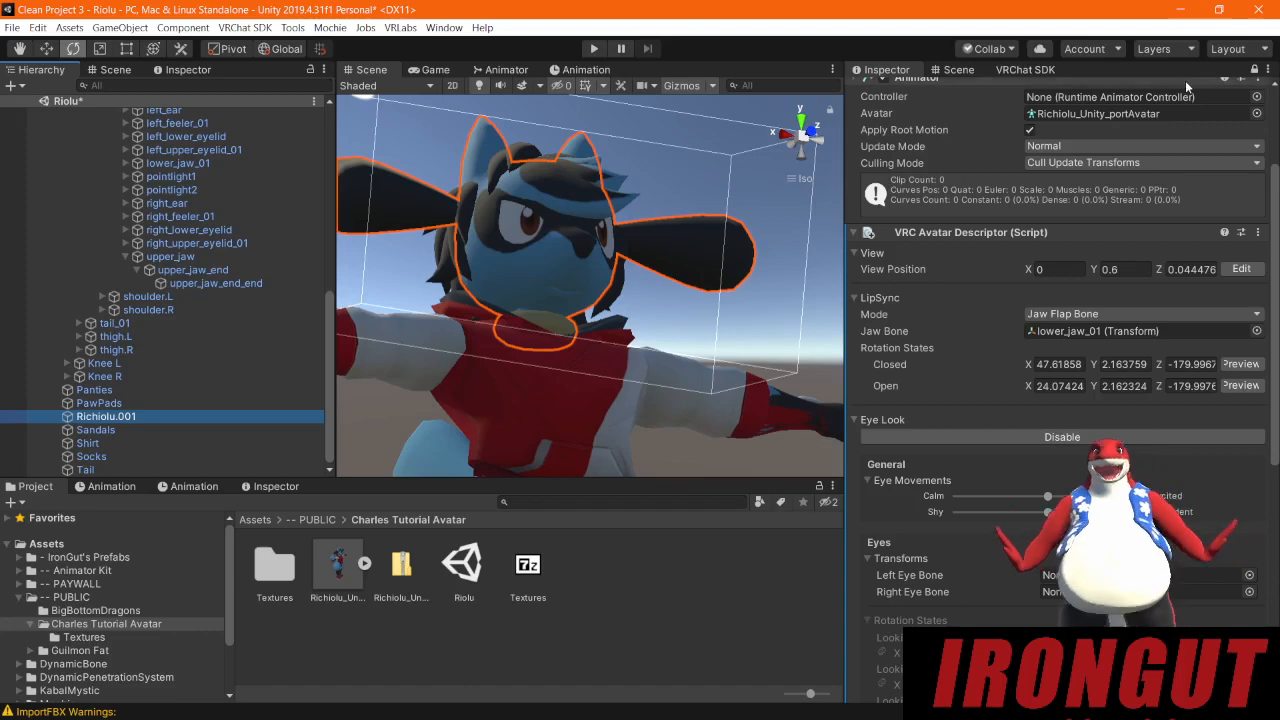
Step: Unlock the Inspector and test the head mesh's O and U blend shapes, returning both to 0
click(1254, 69)
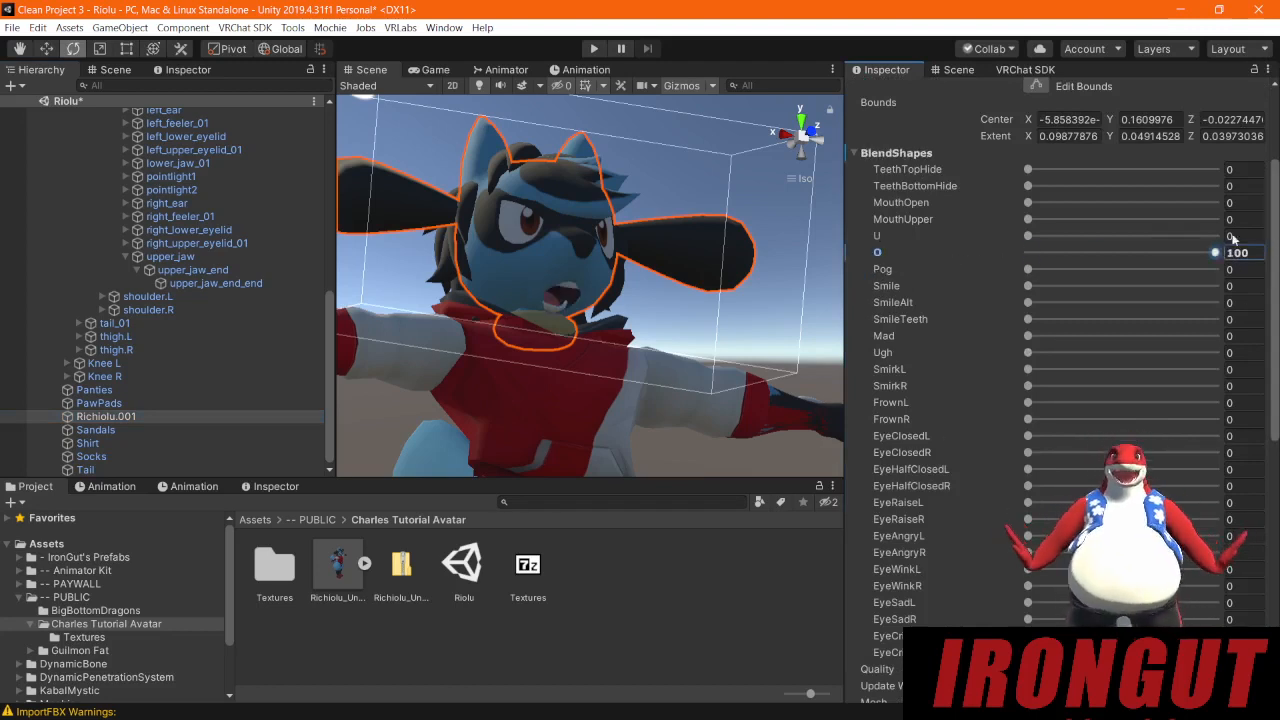
mouse_move(1027, 236)
mouse_down()
mouse_move(1215, 236)
mouse_move(1027, 236)
mouse_up()
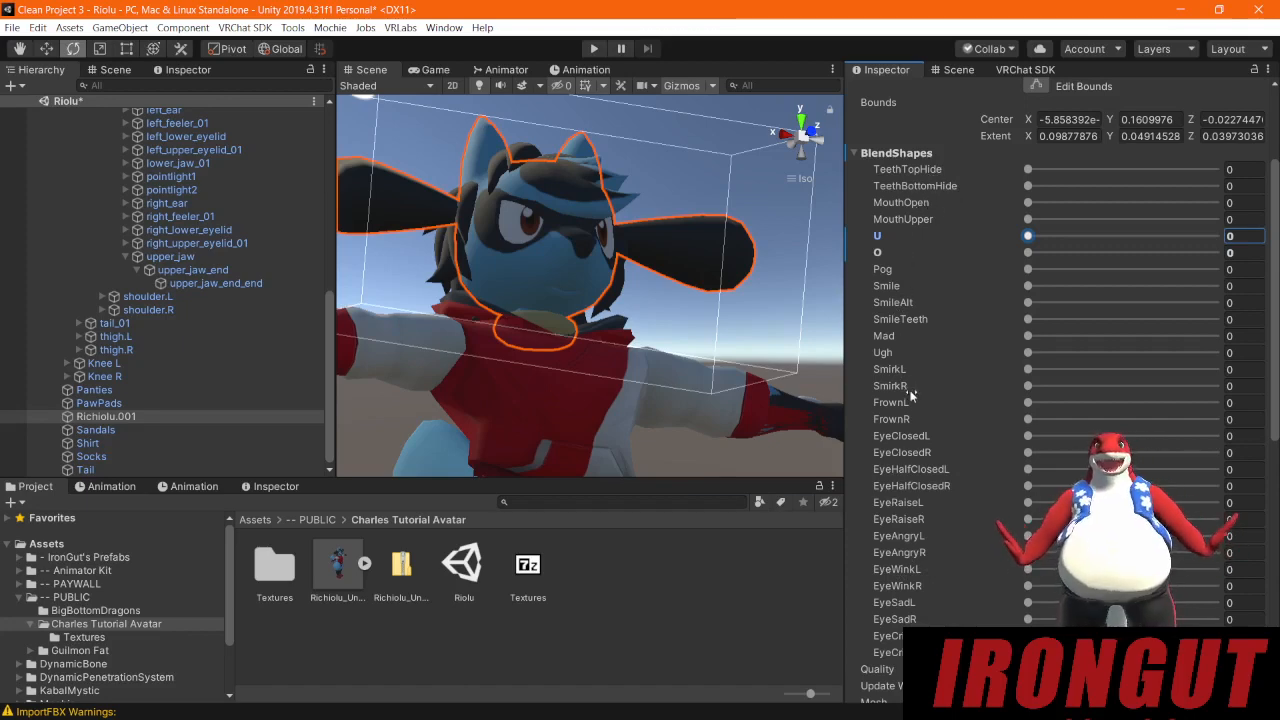
Step: Test the head mesh's EyeClosedL and EyeClosedR blend shapes, returning both to 0
drag(1028, 436, 642, 414)
mouse_move(1046, 453)
mouse_down()
mouse_move(1113, 452)
mouse_move(1028, 452)
mouse_up()
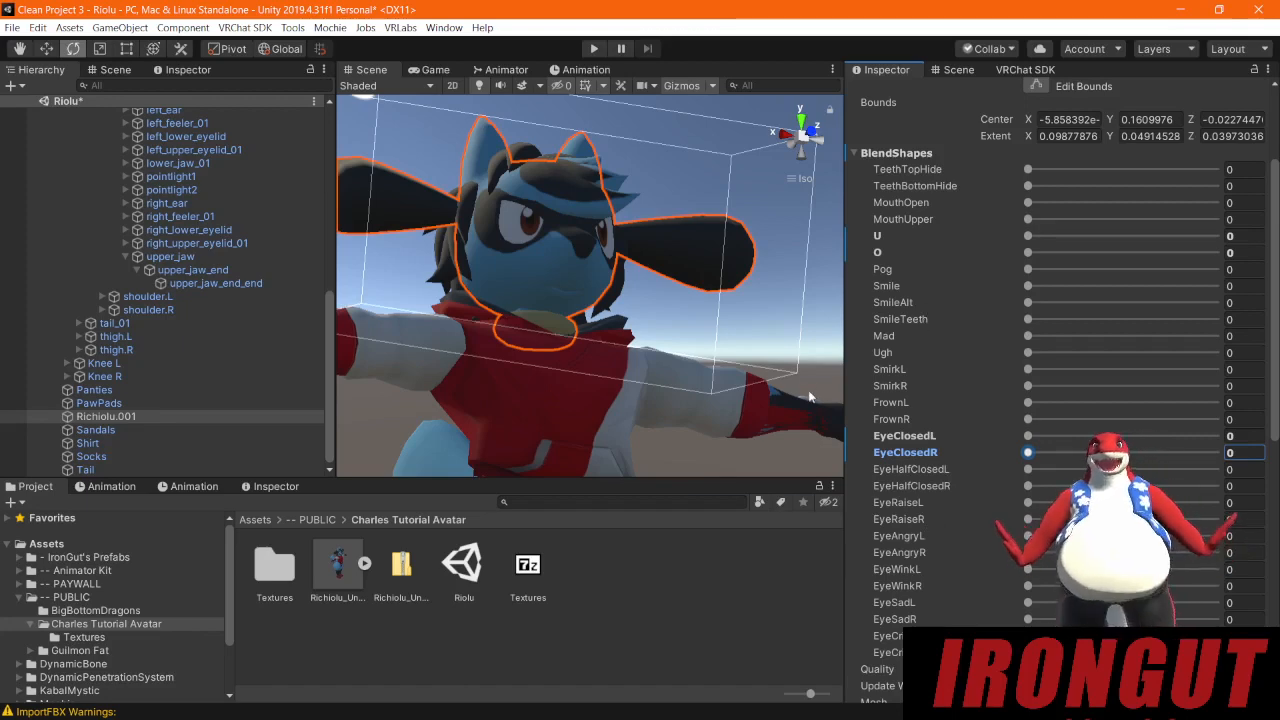
Step: On Richiolu_Unity_port's avatar descriptor, set the Eyelid Type to Blendshapes and assign Richiolu.001 as the Eyelids Mesh
scroll(152, 370, up, 15)
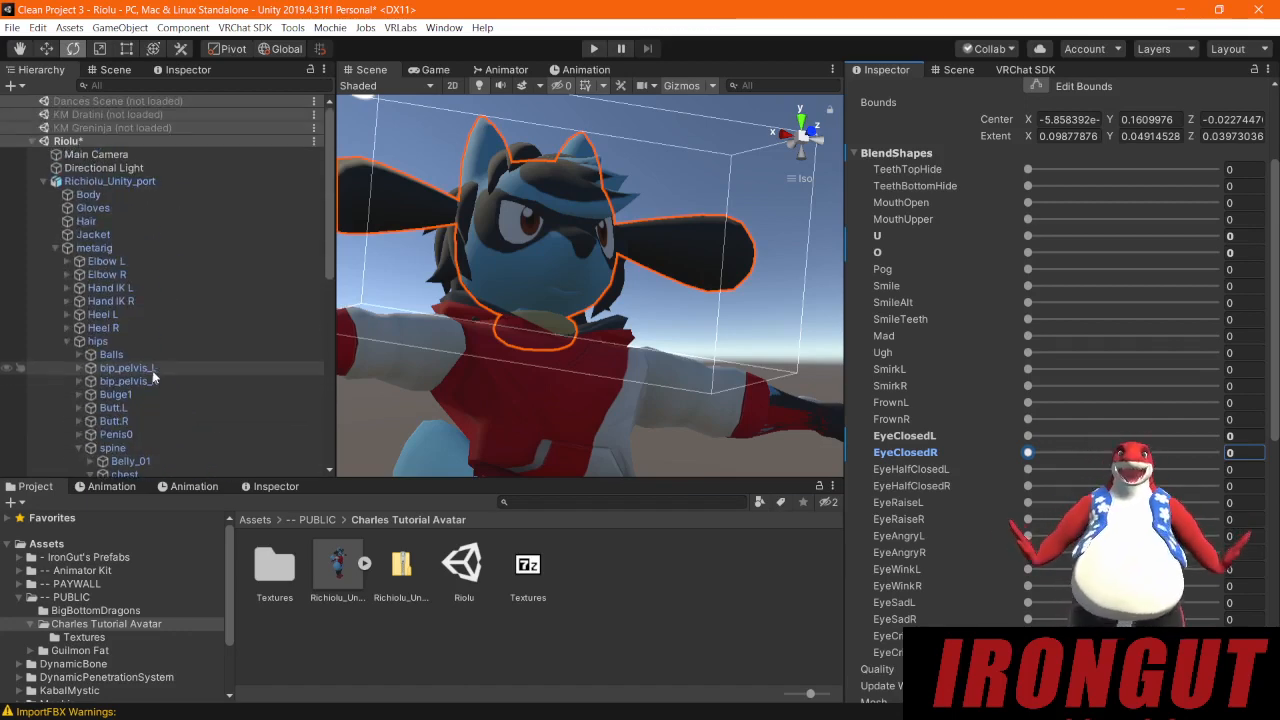
click(102, 181)
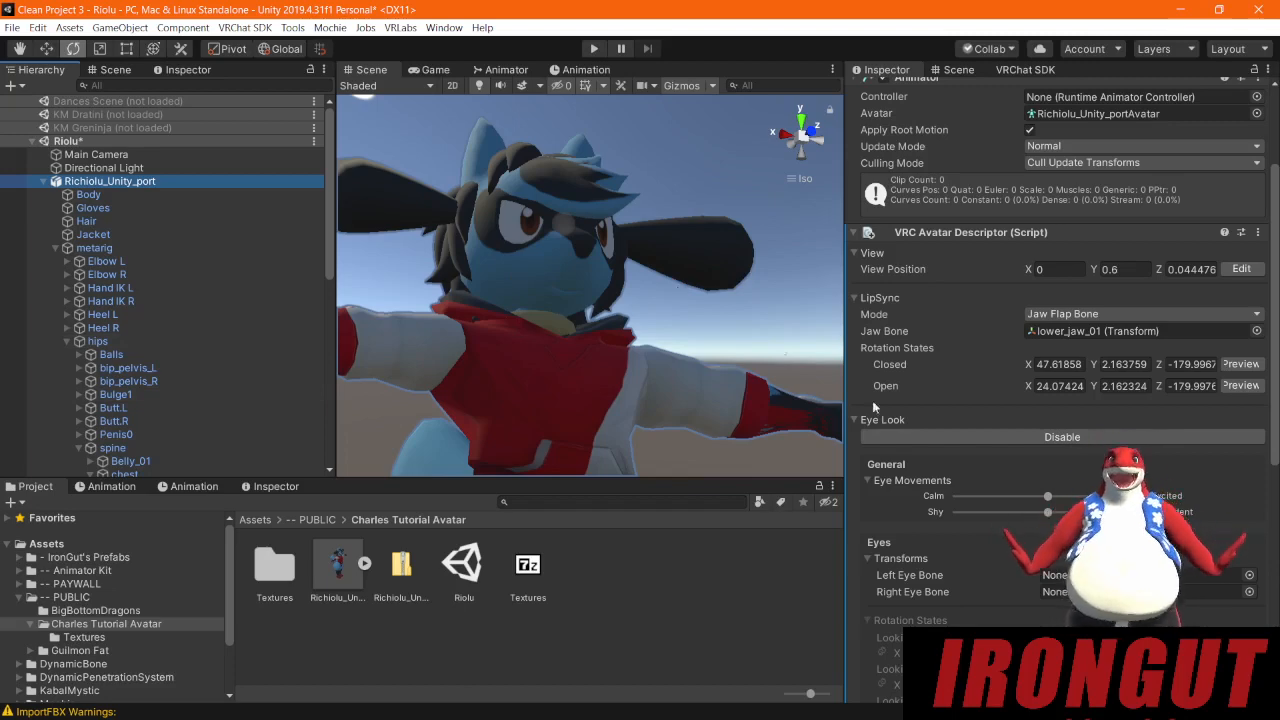
scroll(1027, 447, down, 5)
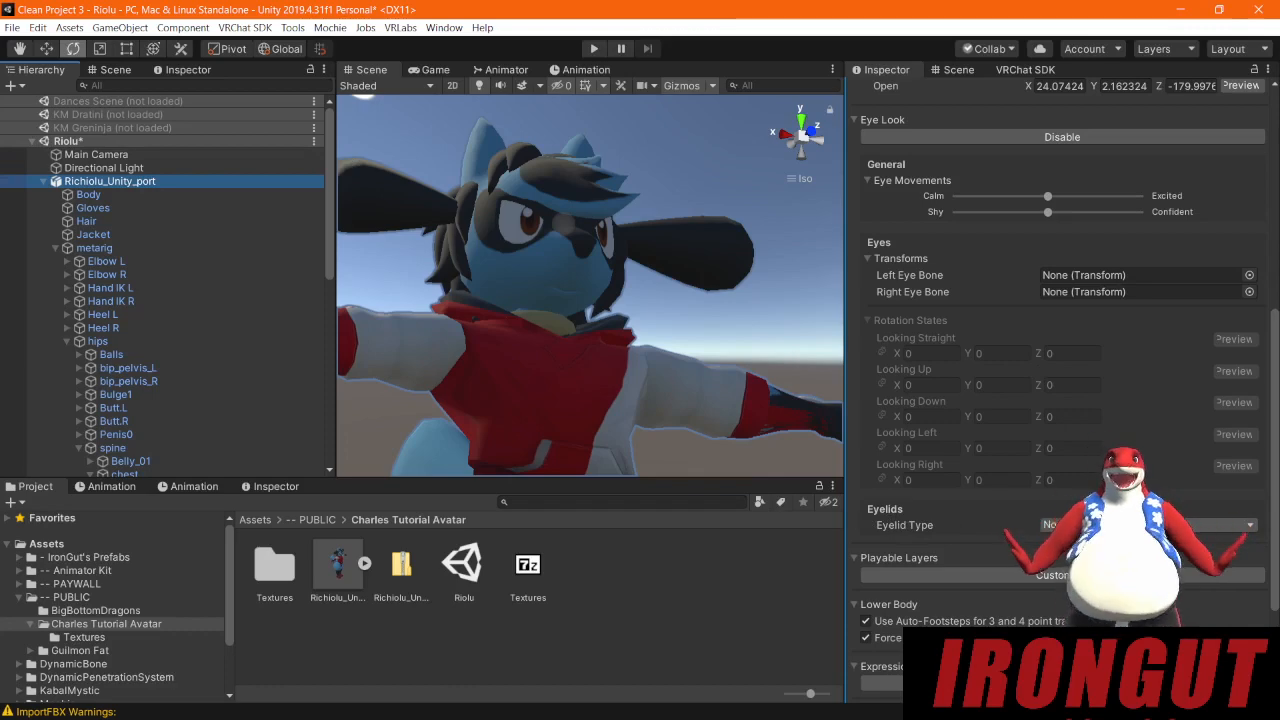
click(1100, 525)
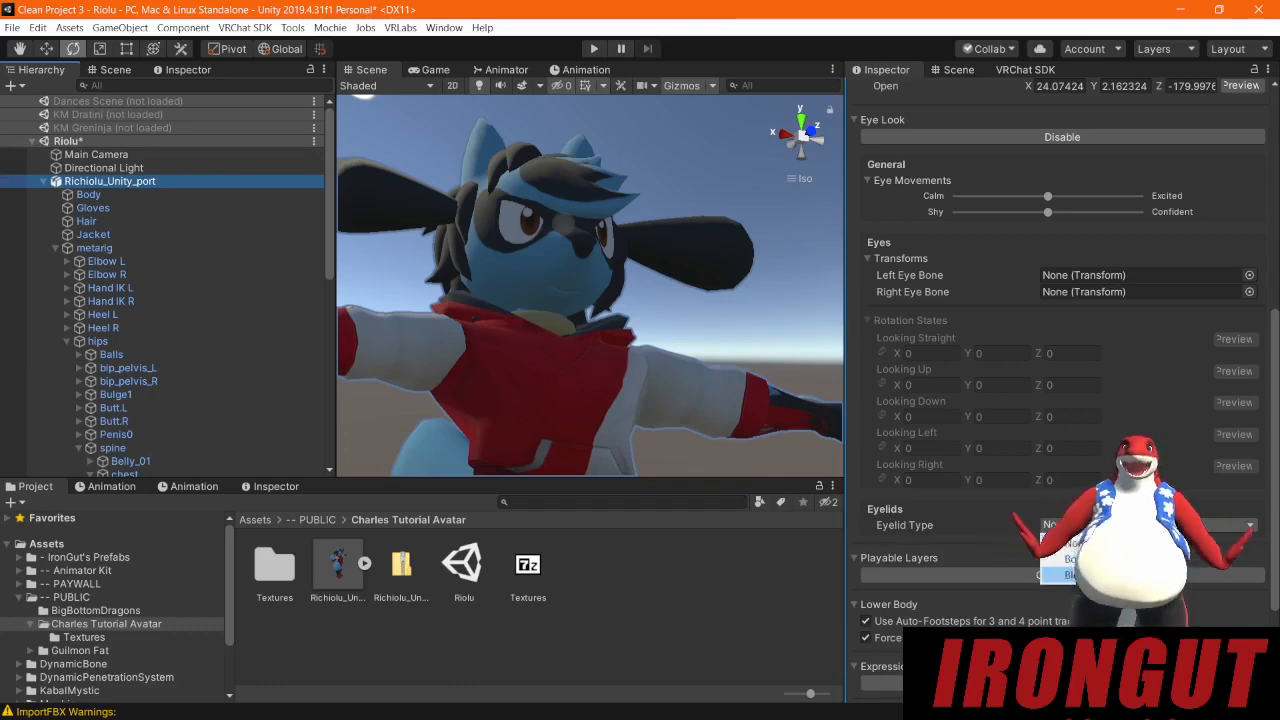
click(1100, 569)
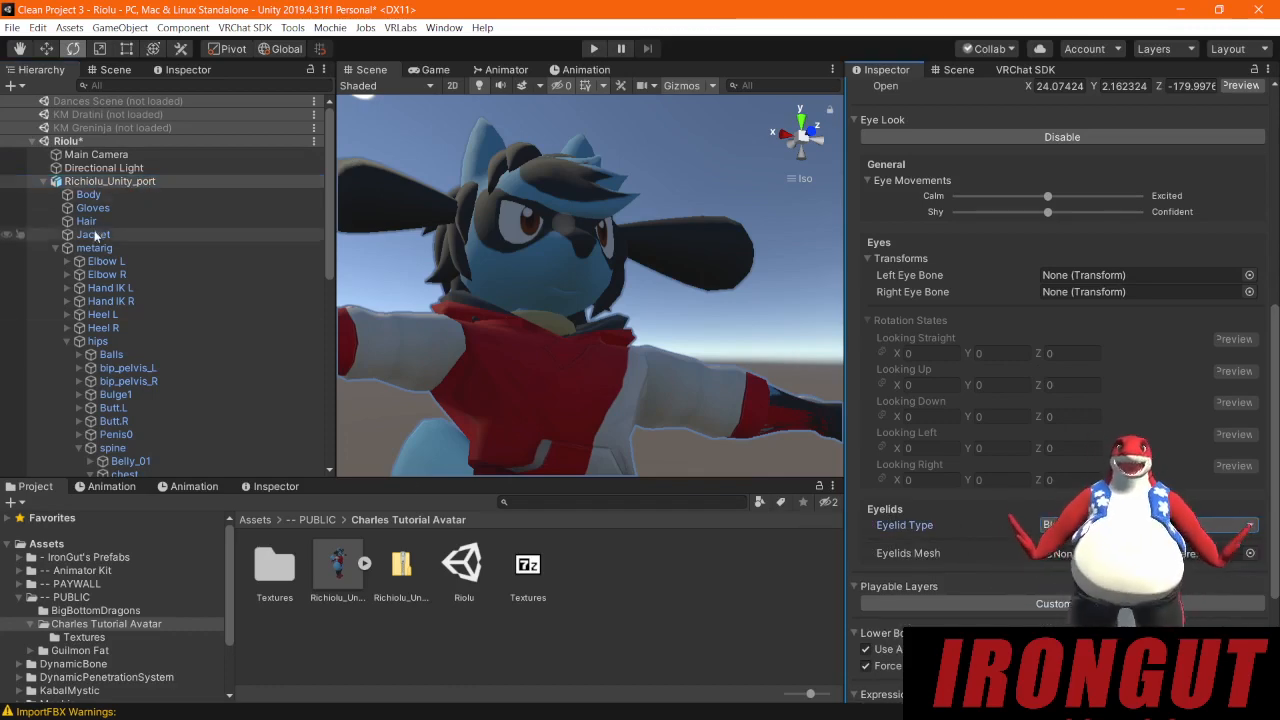
scroll(160, 299, down, 1)
scroll(160, 299, down, 10)
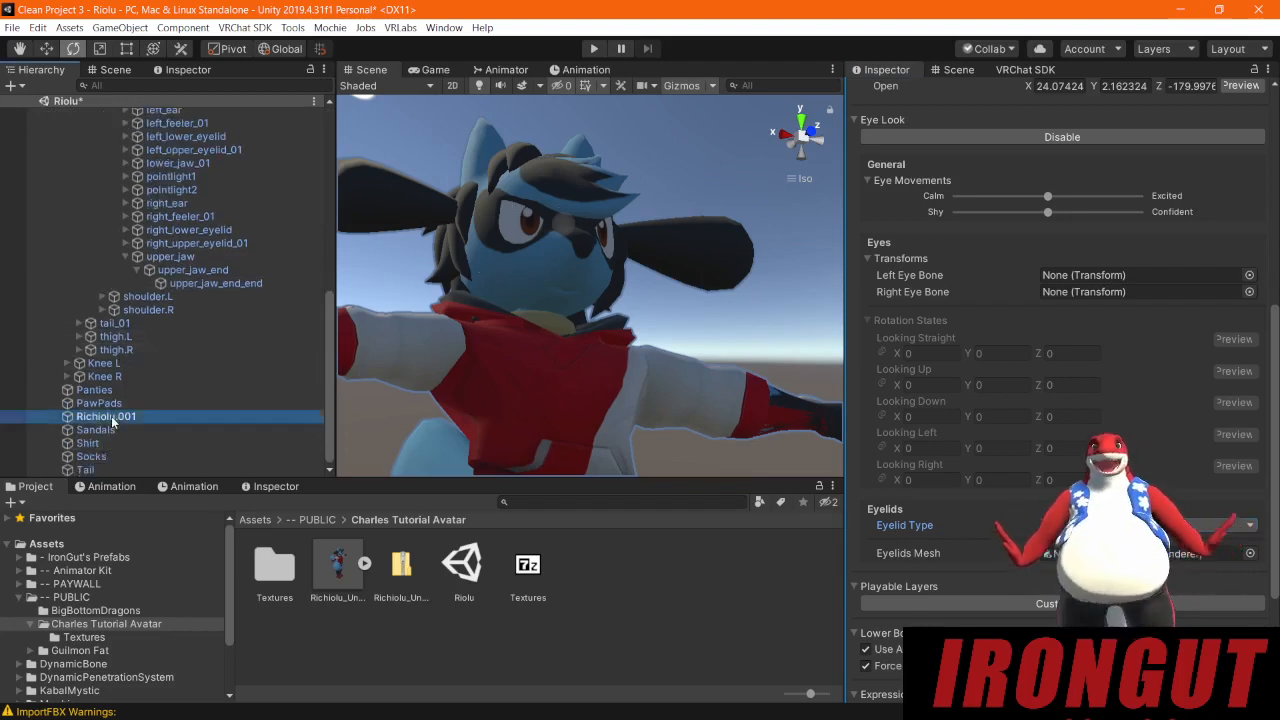
drag(1120, 553, 1120, 553)
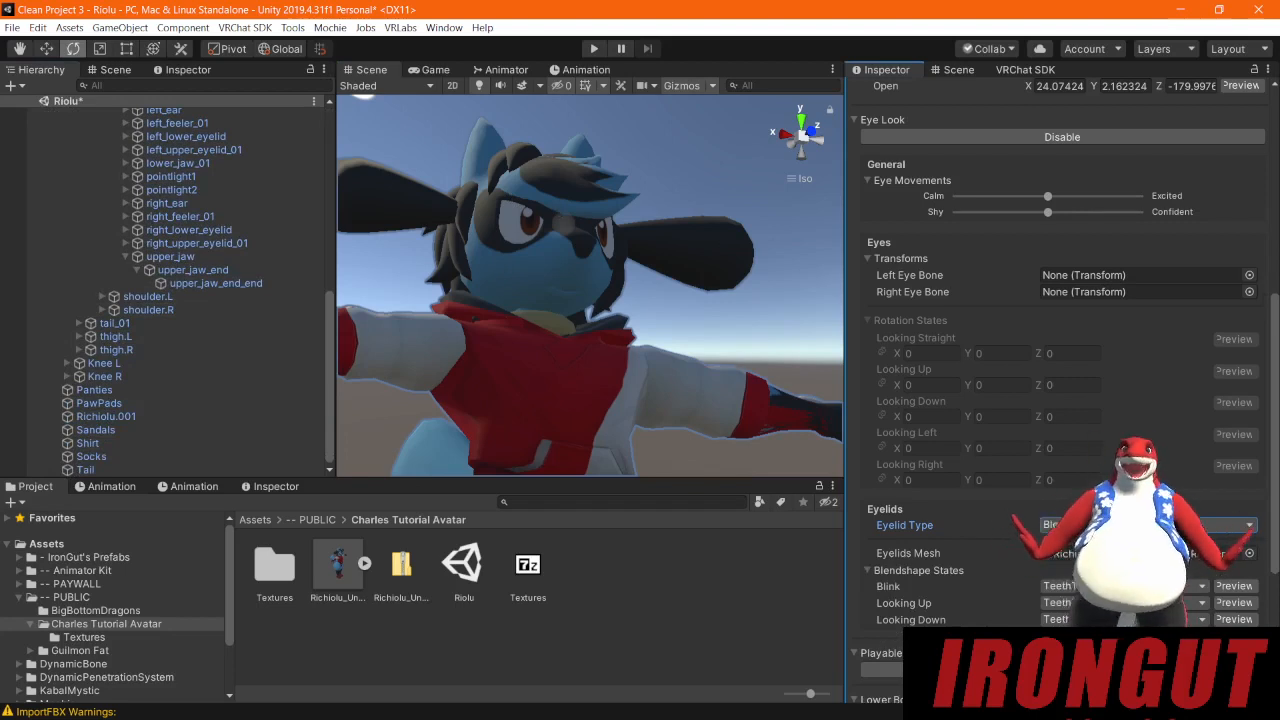
Step: Assign EyeClosedL as the Blink blend shape and set Looking Up and Looking Down to none
click(1125, 587)
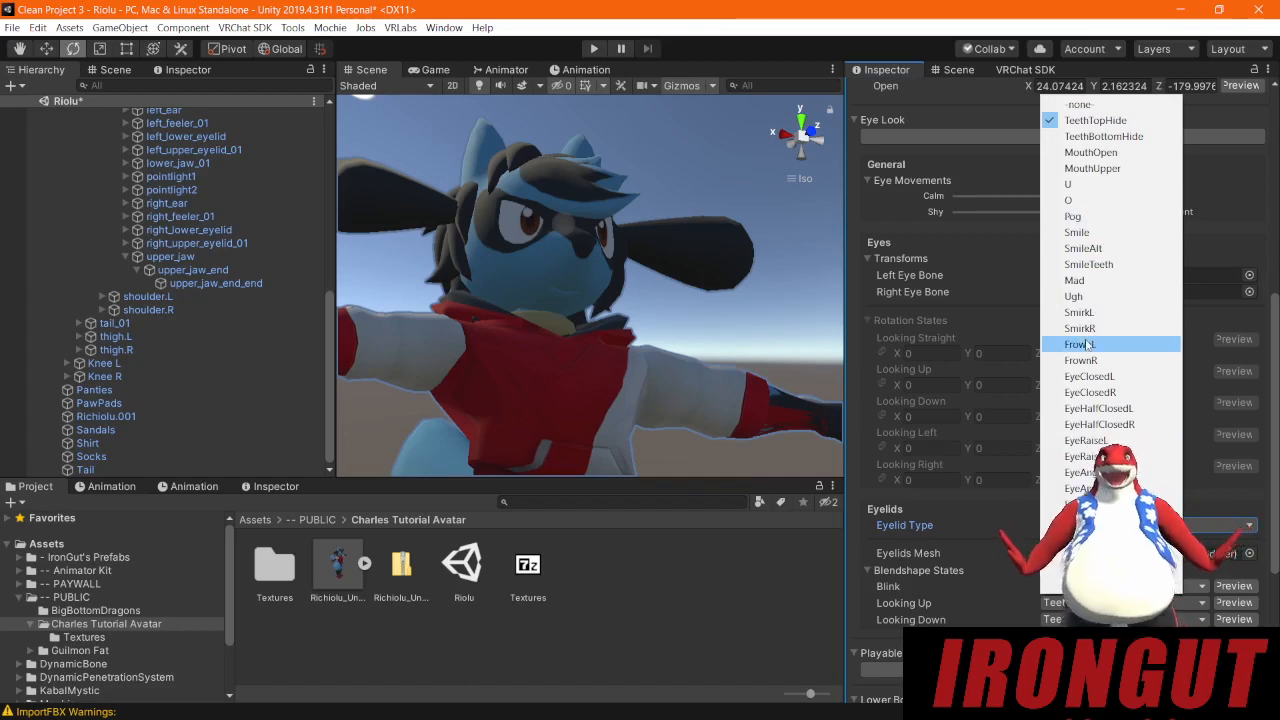
click(1108, 376)
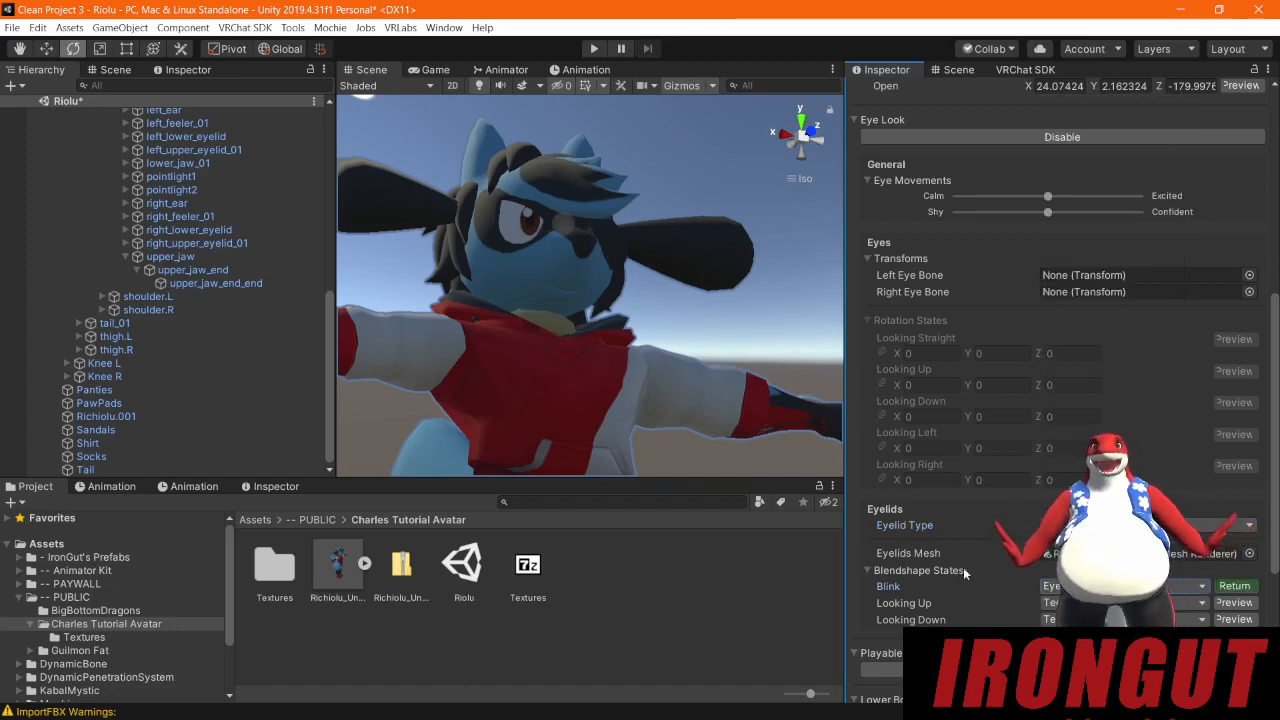
alt+drag(743, 349, 643, 413)
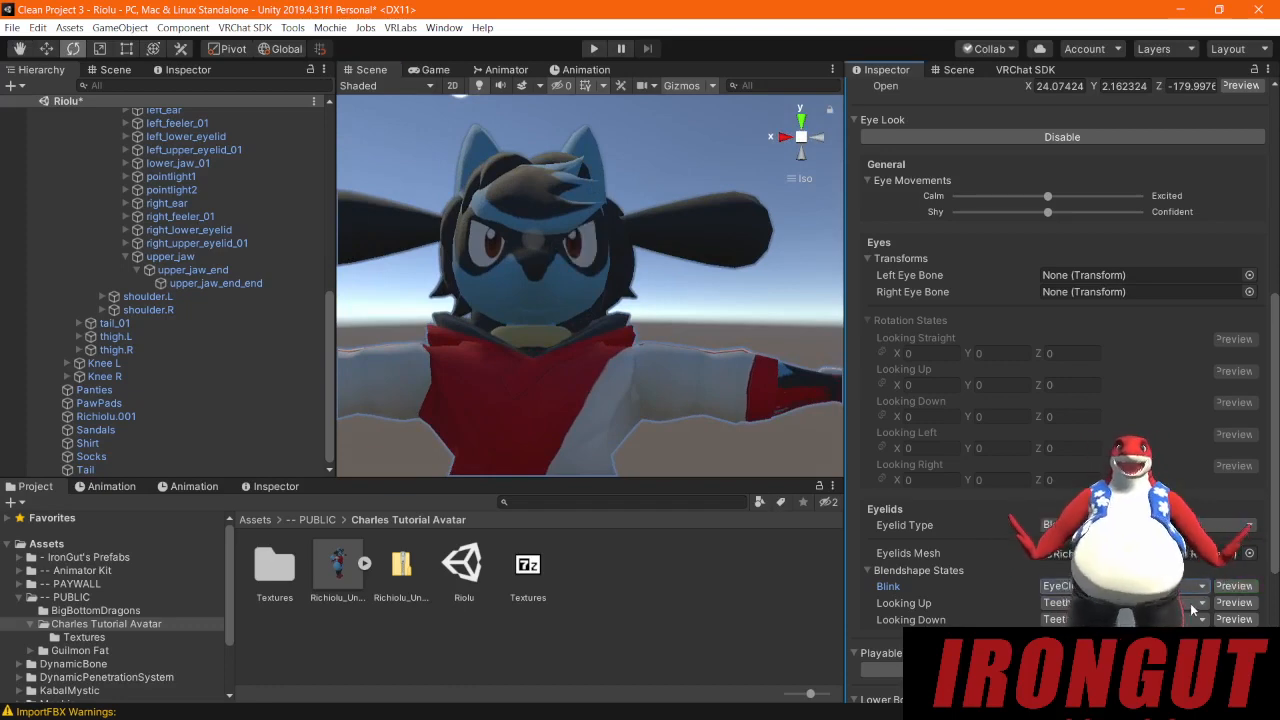
click(1192, 604)
click(1060, 119)
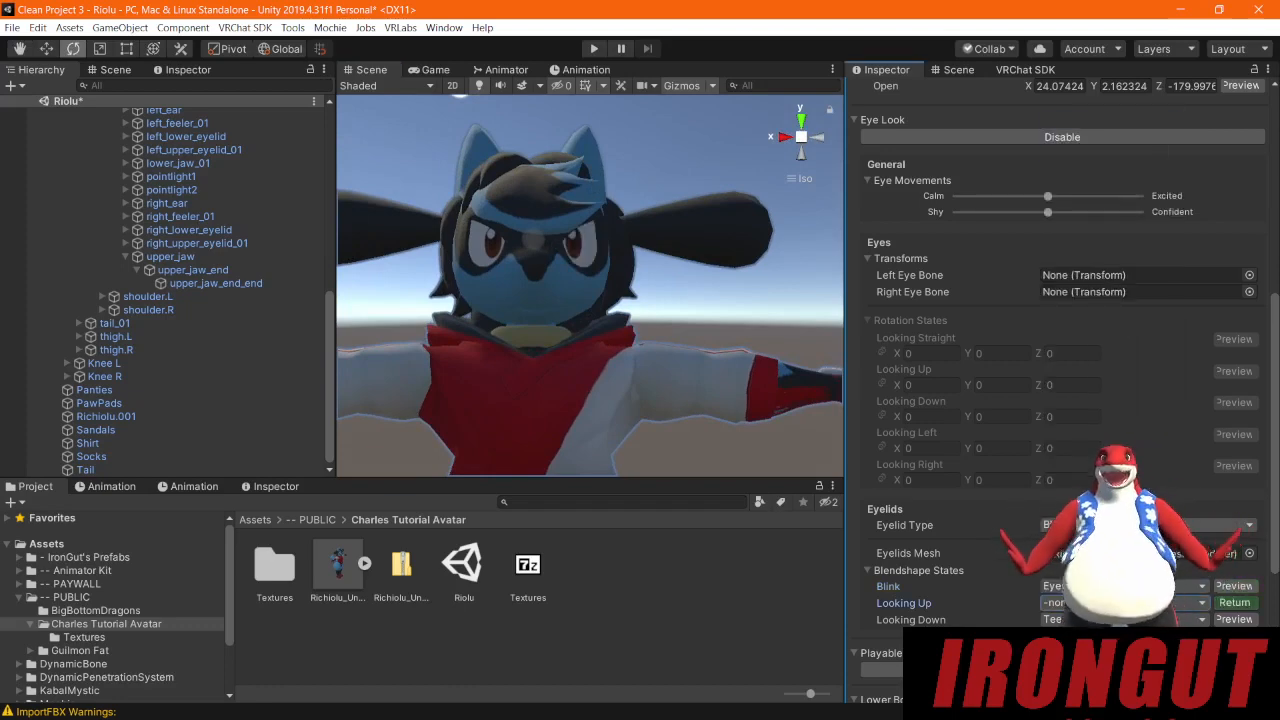
click(1192, 620)
click(1106, 141)
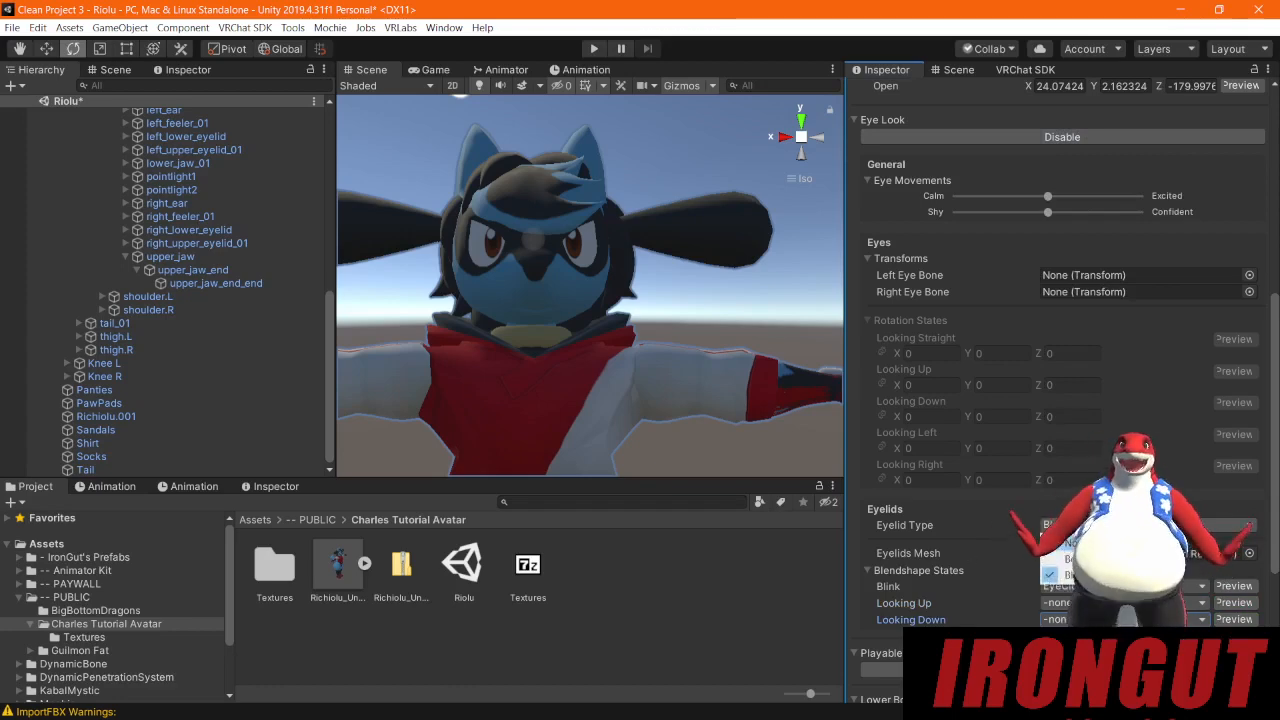
Step: Set the avatar's Eyelid Type to None and bring the whole avatar into view
click(1048, 544)
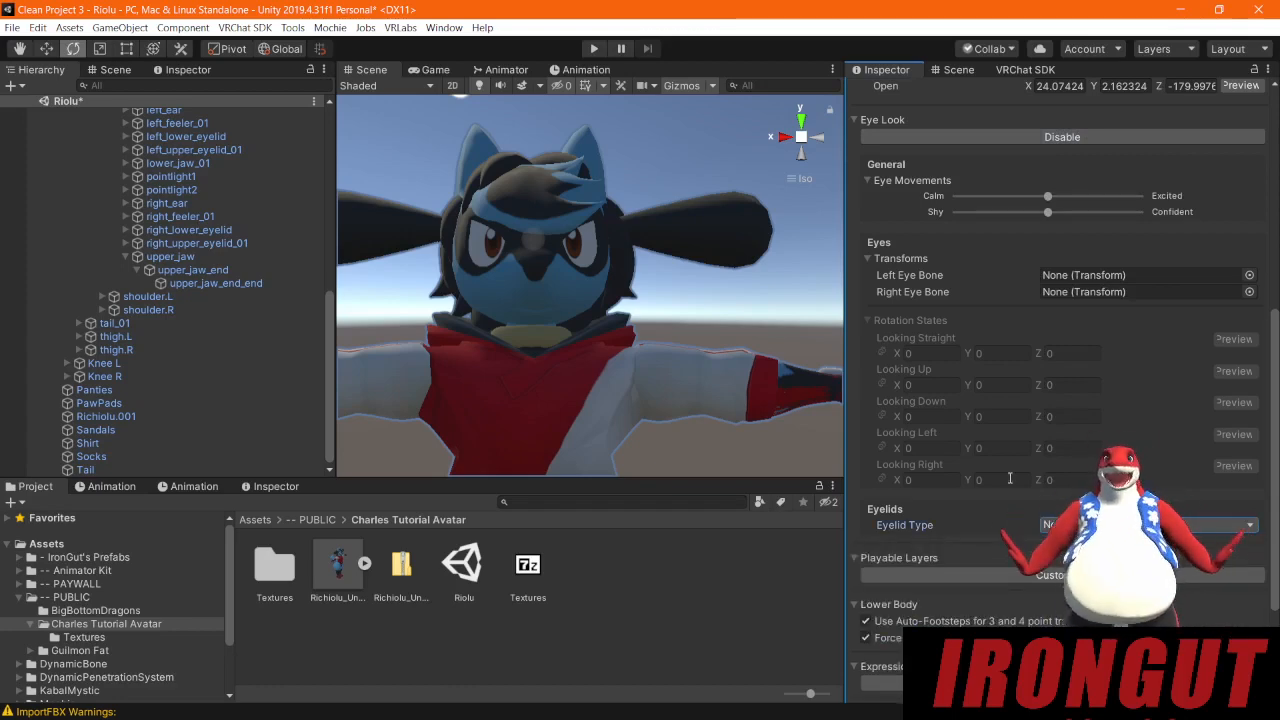
scroll(965, 470, down, 4)
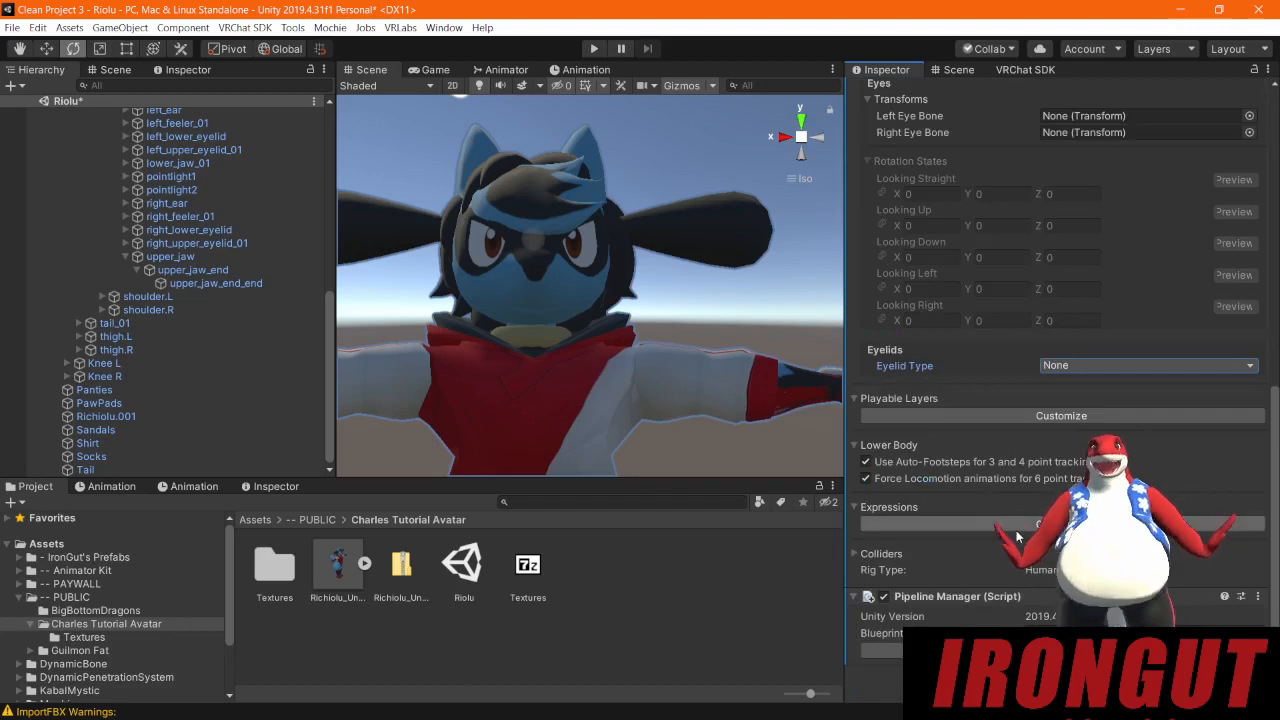
right_drag(488, 333, 528, 368)
scroll(600, 403, down, 6)
scroll(600, 420, down, 5)
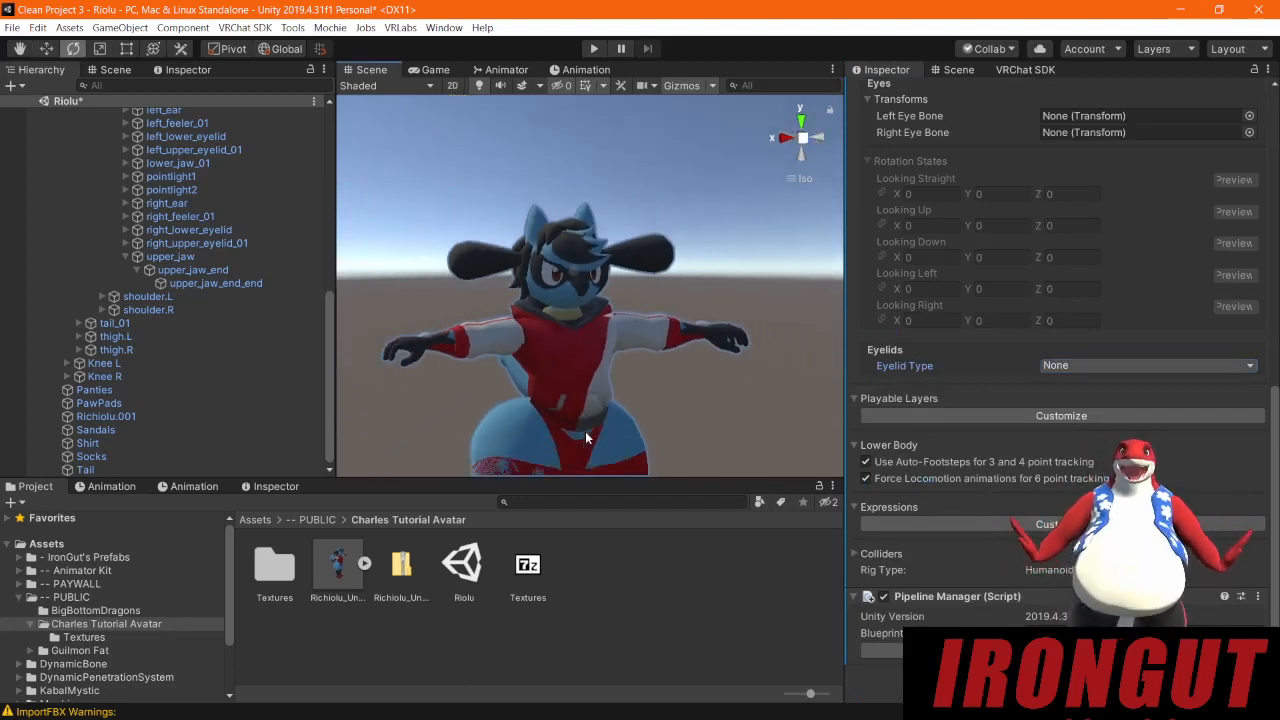
middle_drag(569, 424, 585, 348)
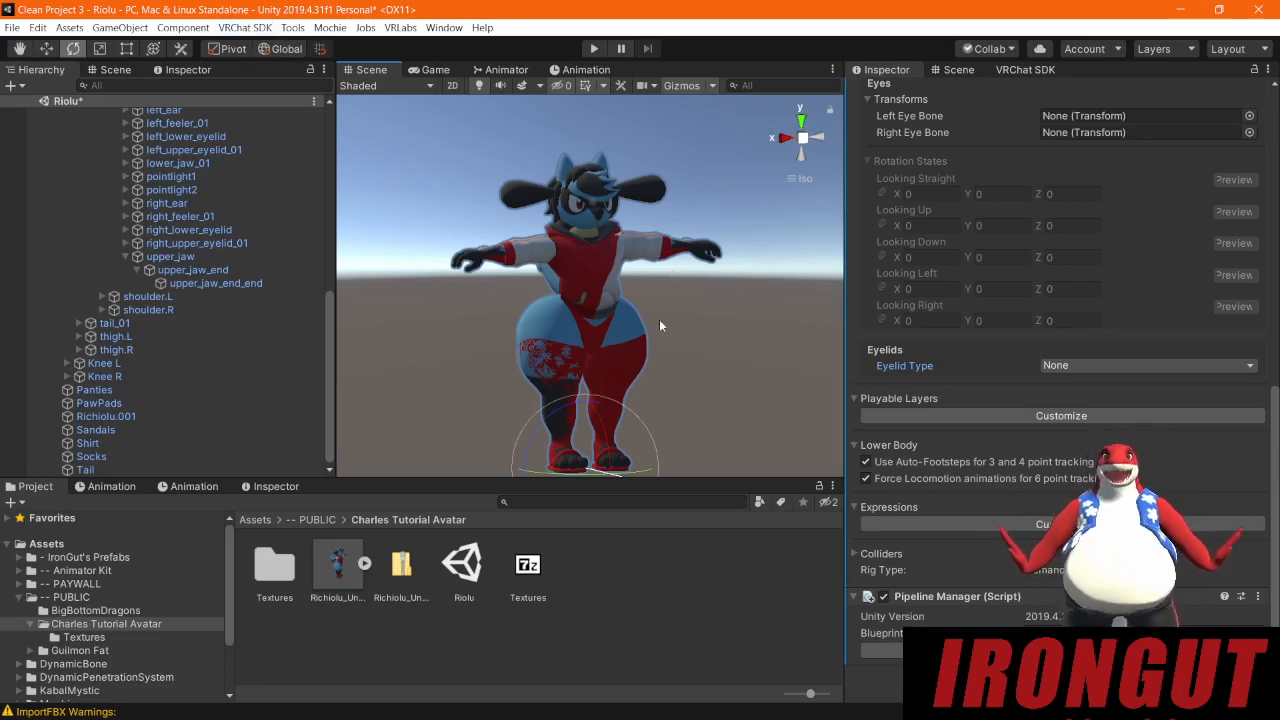
Step: Open the VRChat SDK builder for the avatar and auto-fix the mipmapped textures that lack Streaming Mip Maps
click(248, 28)
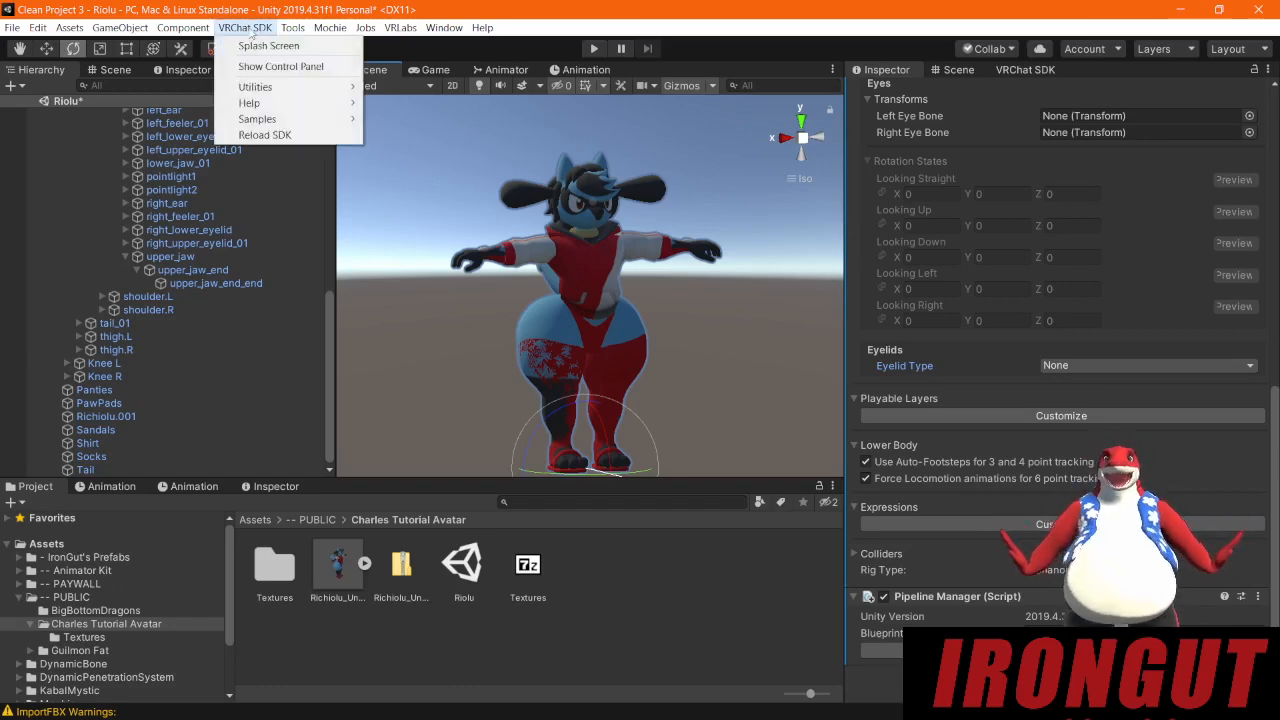
click(268, 66)
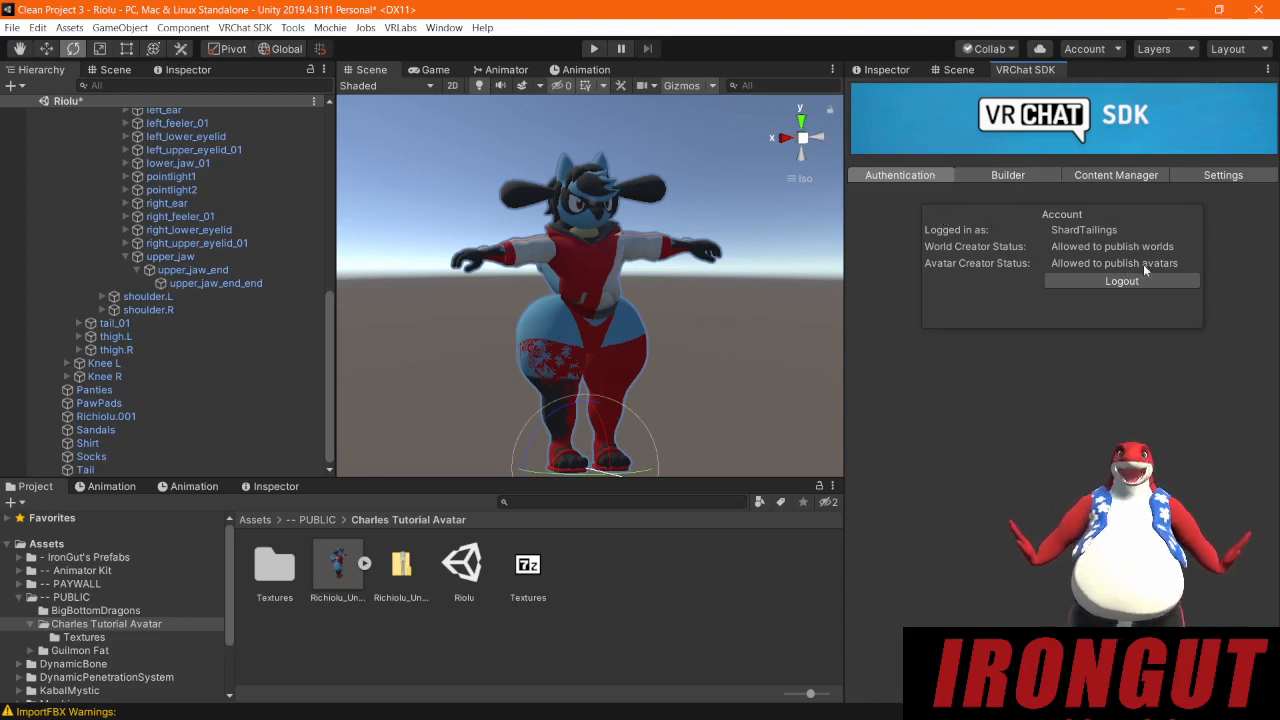
click(1013, 177)
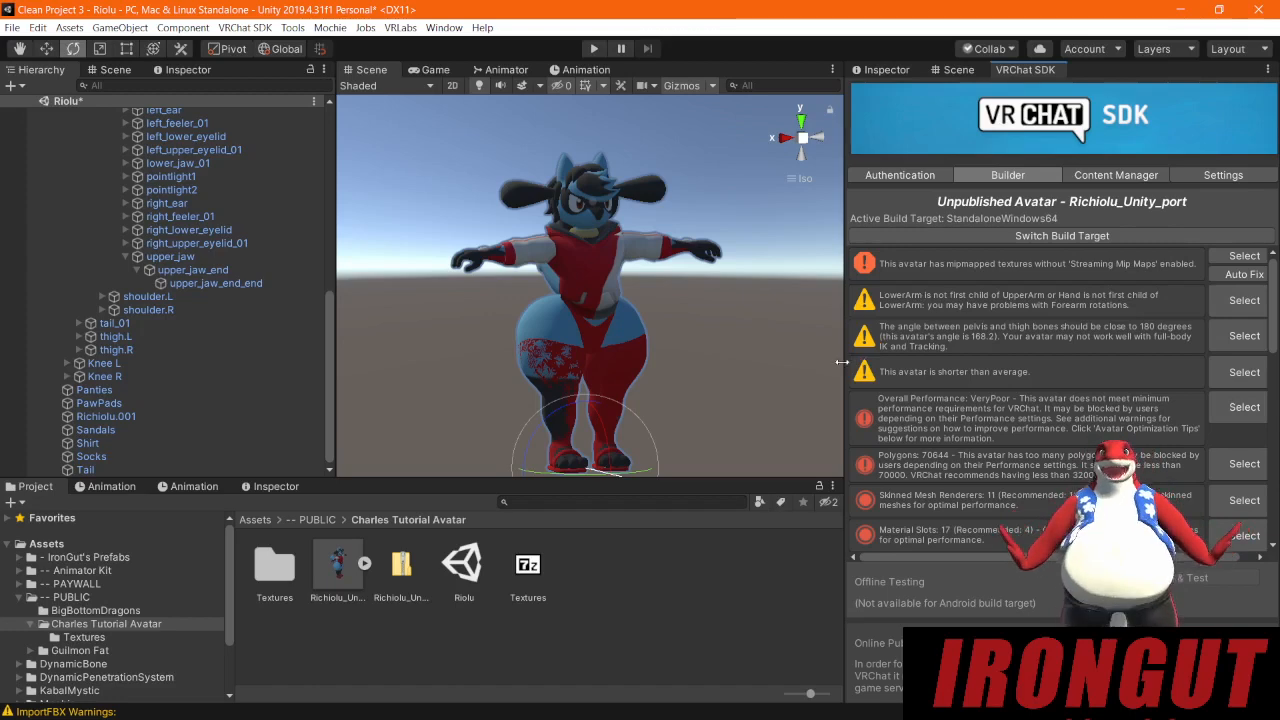
drag(840, 368, 805, 366)
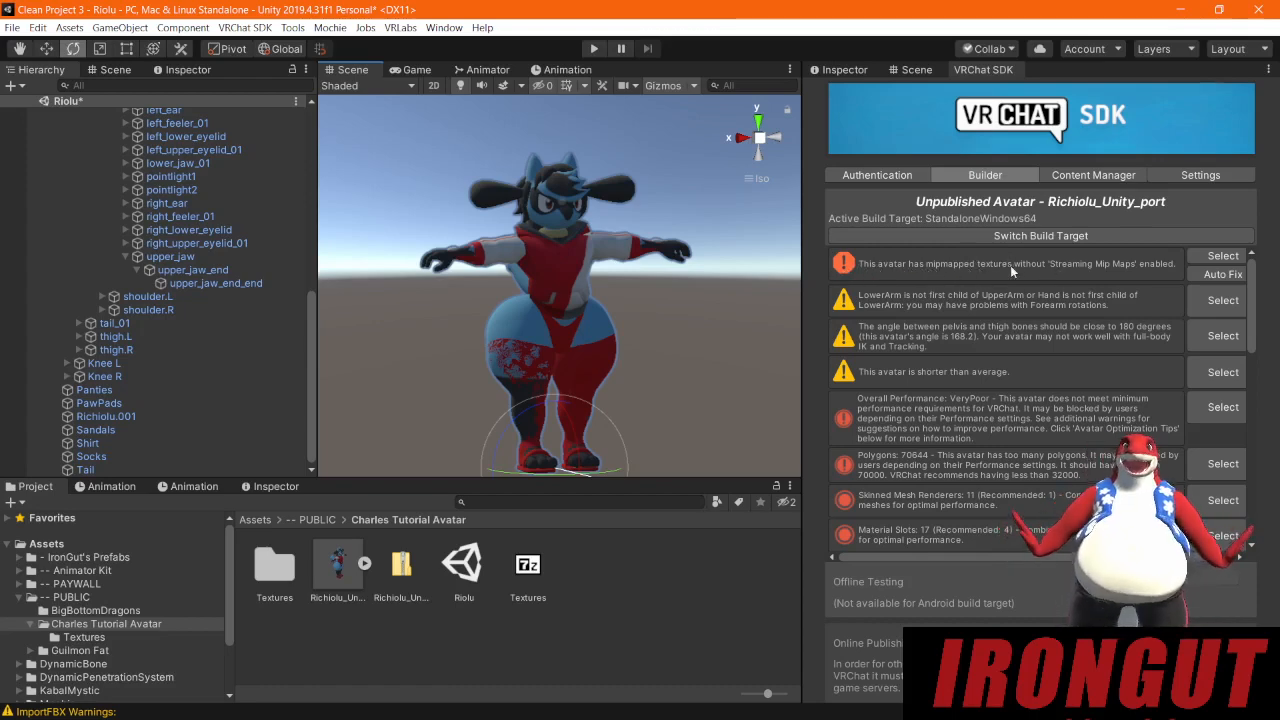
click(1198, 273)
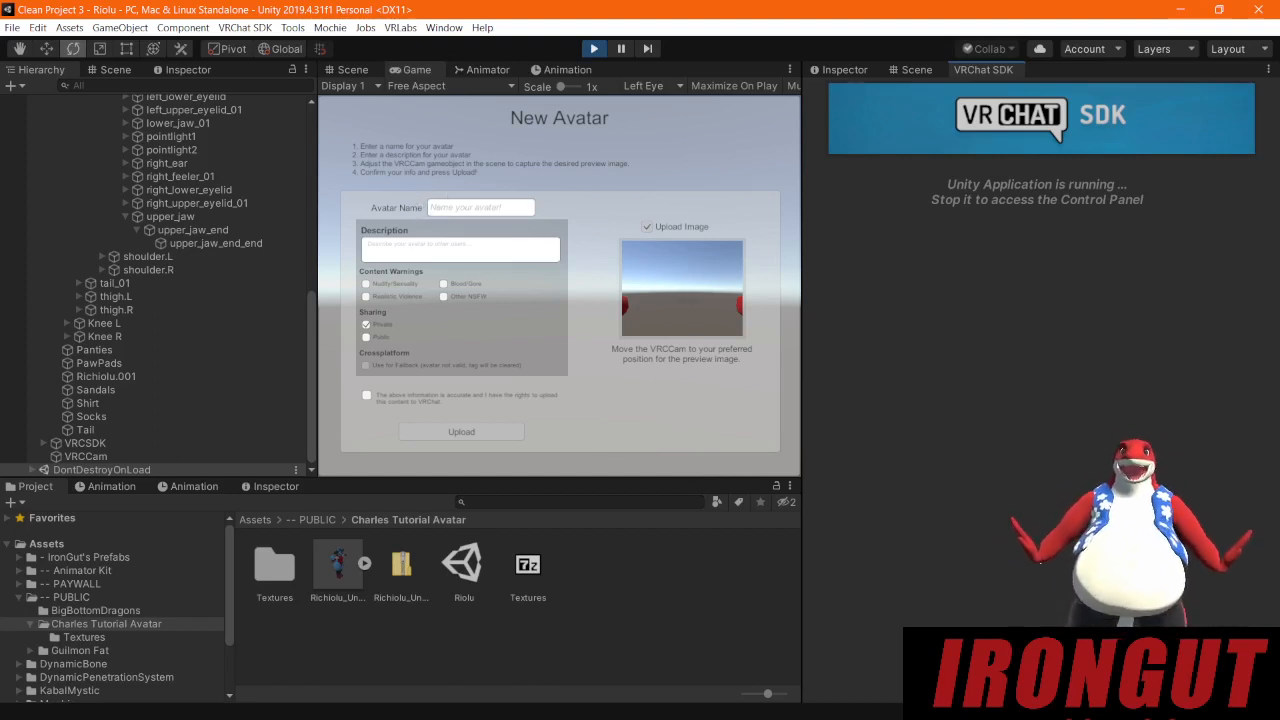
Step: Name the new avatar riolu and accept the statement about accurate information and upload rights
click(490, 210)
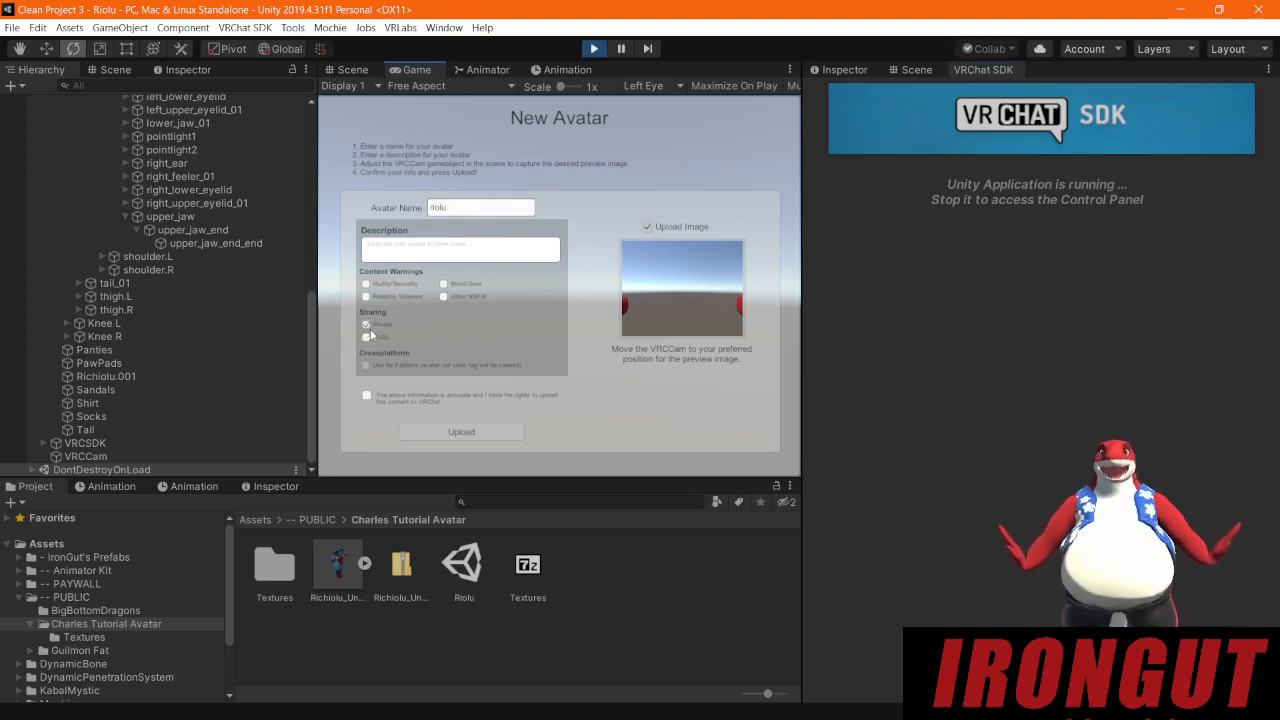
click(367, 396)
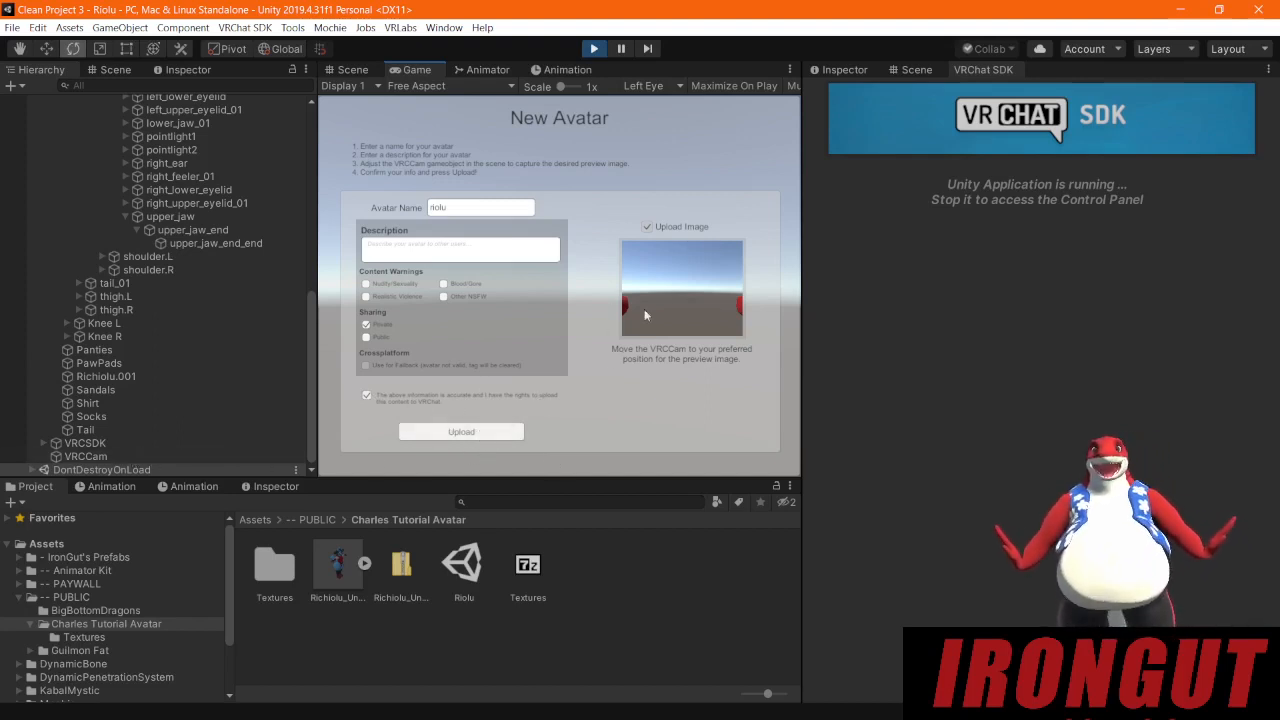
Step: Move VRCCam in front of the avatar to Y 0.55, Z 0.352 so it frames the head and shoulders
click(112, 451)
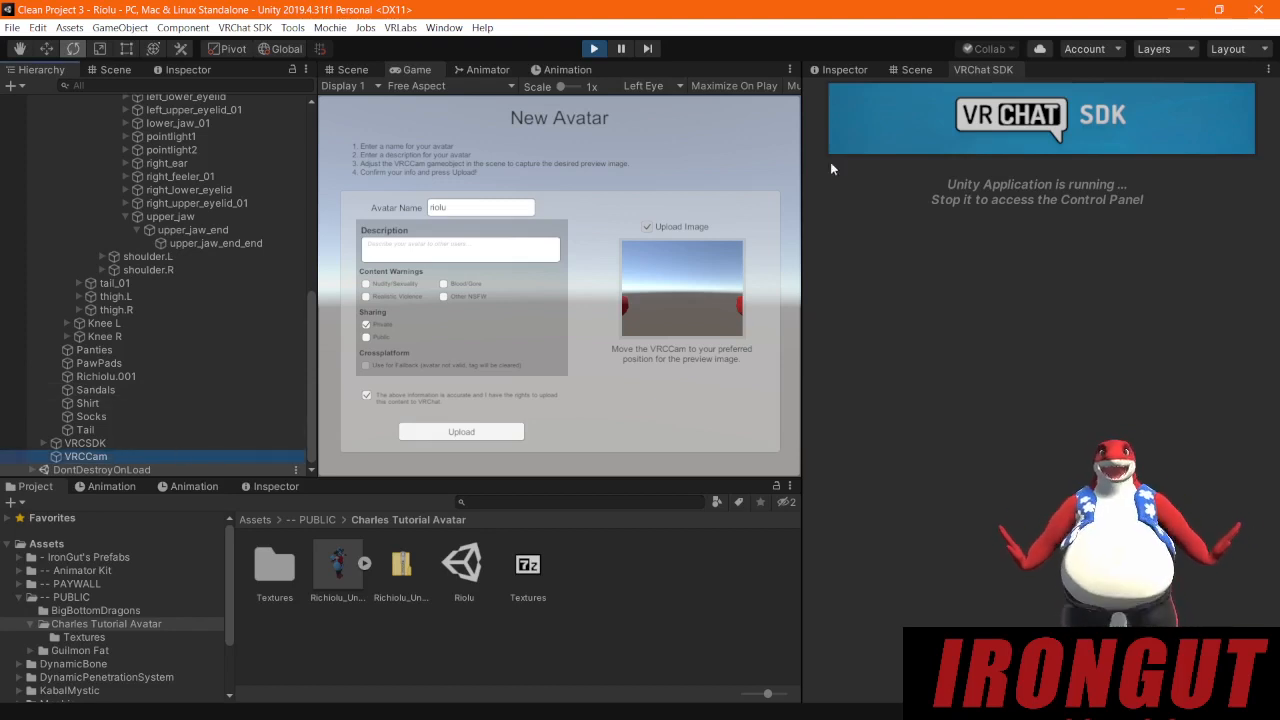
click(350, 70)
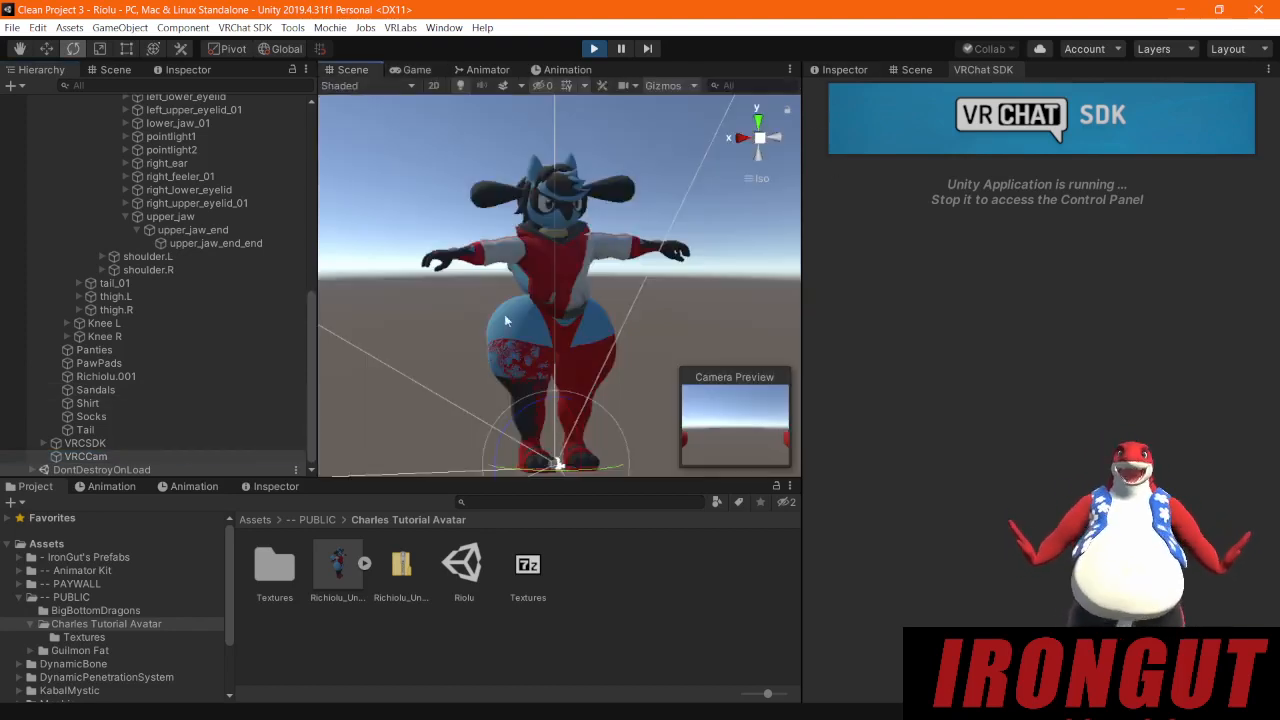
alt+drag(491, 343, 595, 372)
scroll(594, 362, down, 5)
key(w)
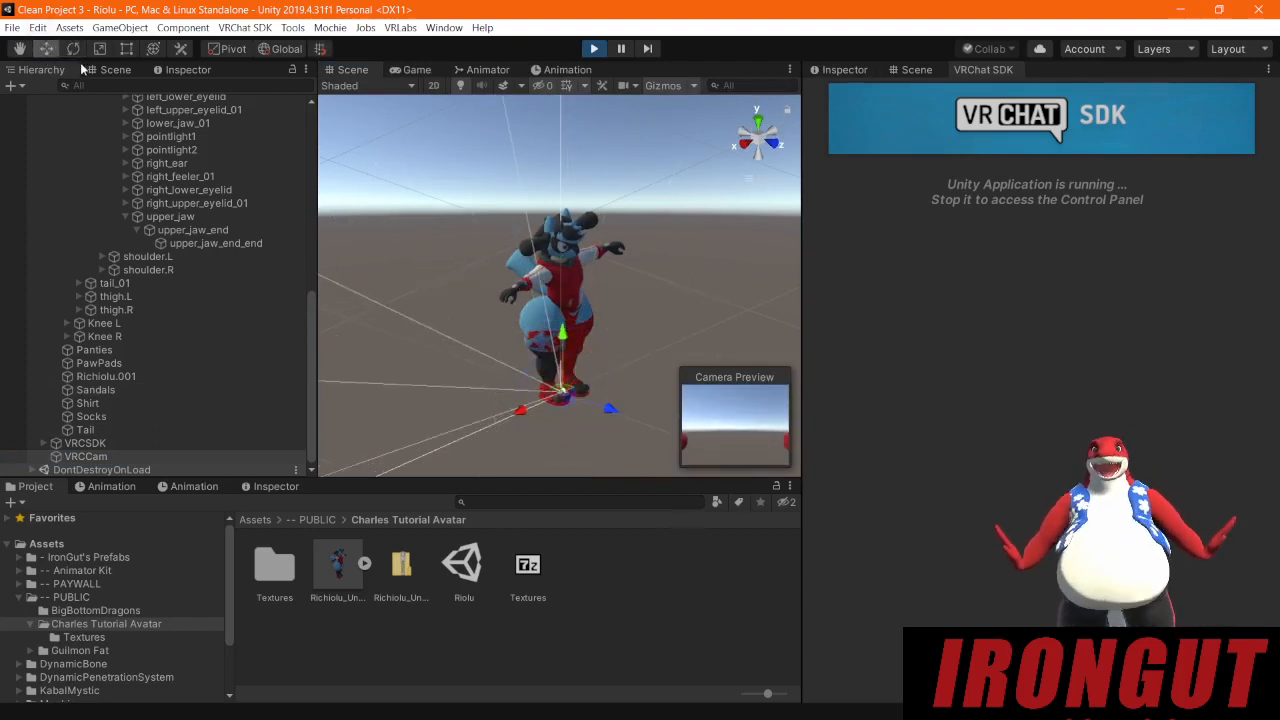
drag(595, 375, 675, 313)
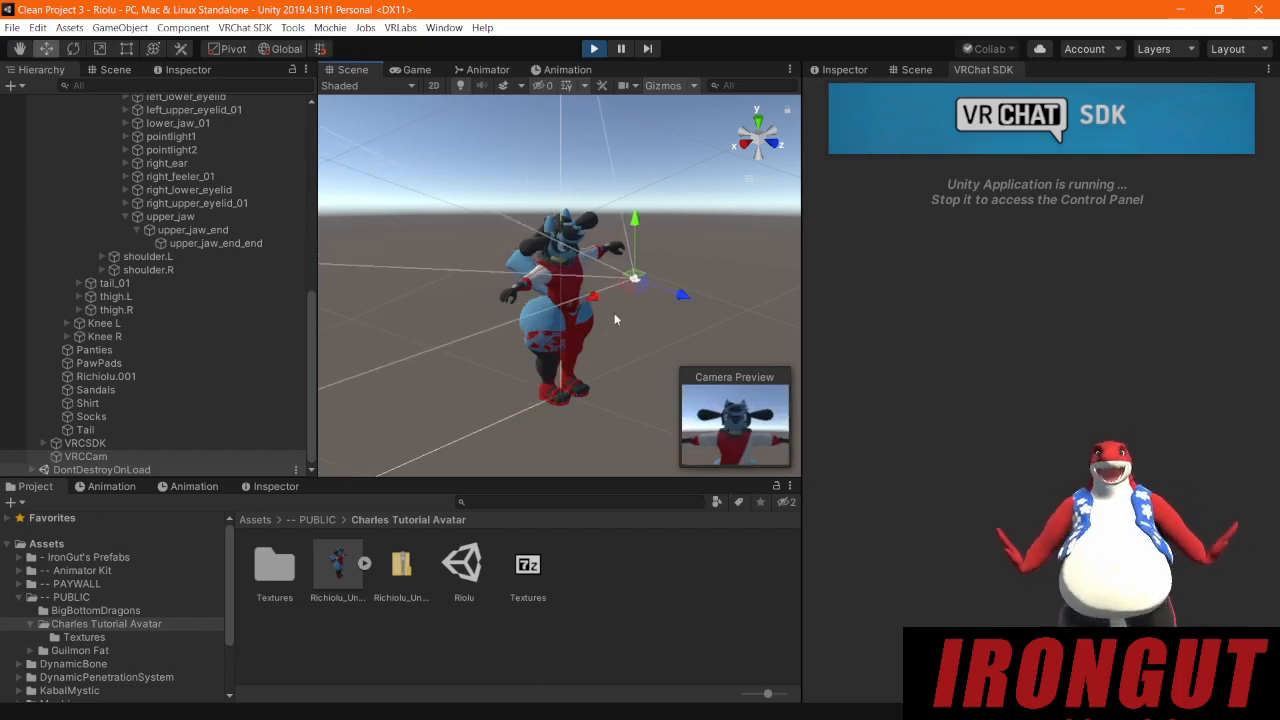
Step: Set VRCCam's Clear Flags to Solid Color with a black (000000) background
click(846, 70)
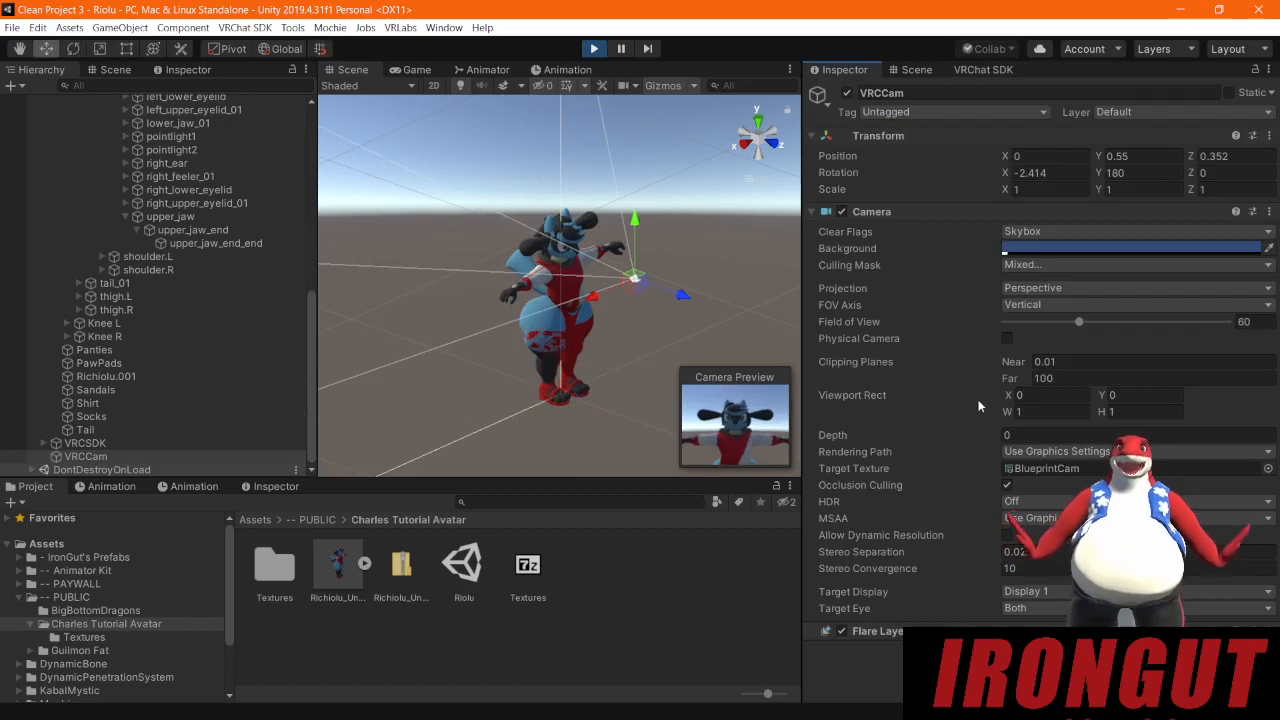
click(1085, 231)
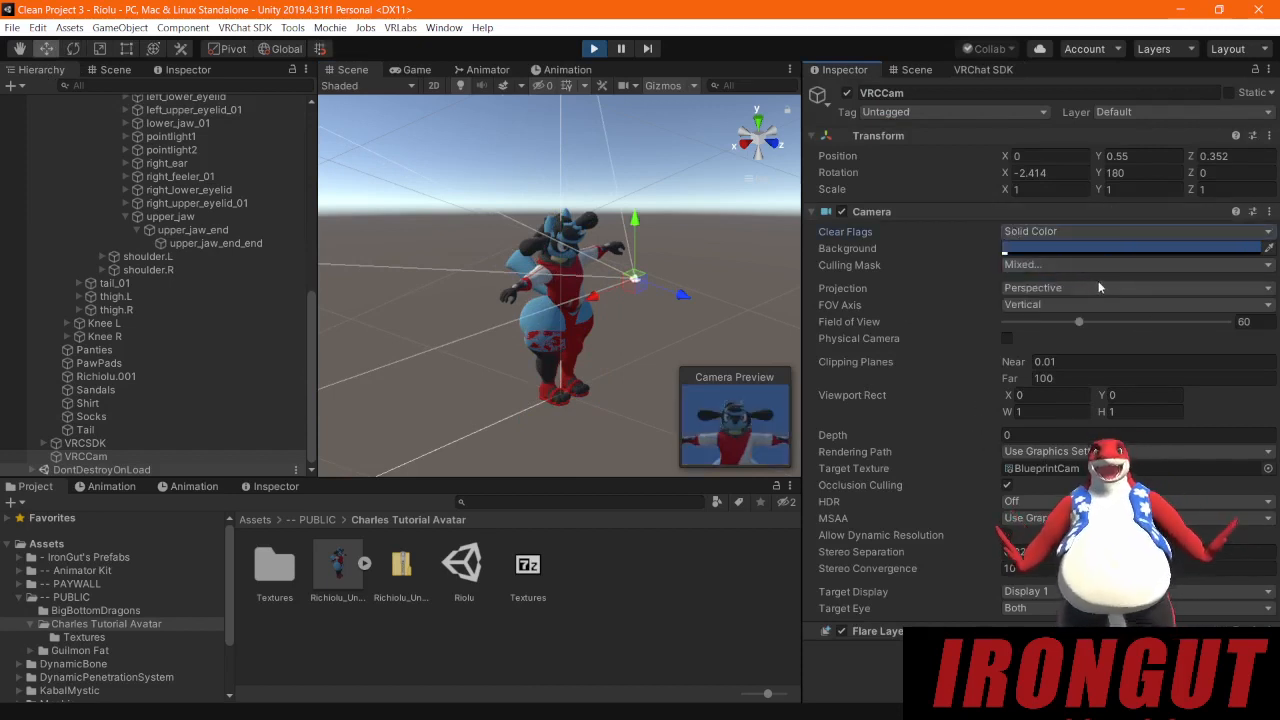
click(1100, 248)
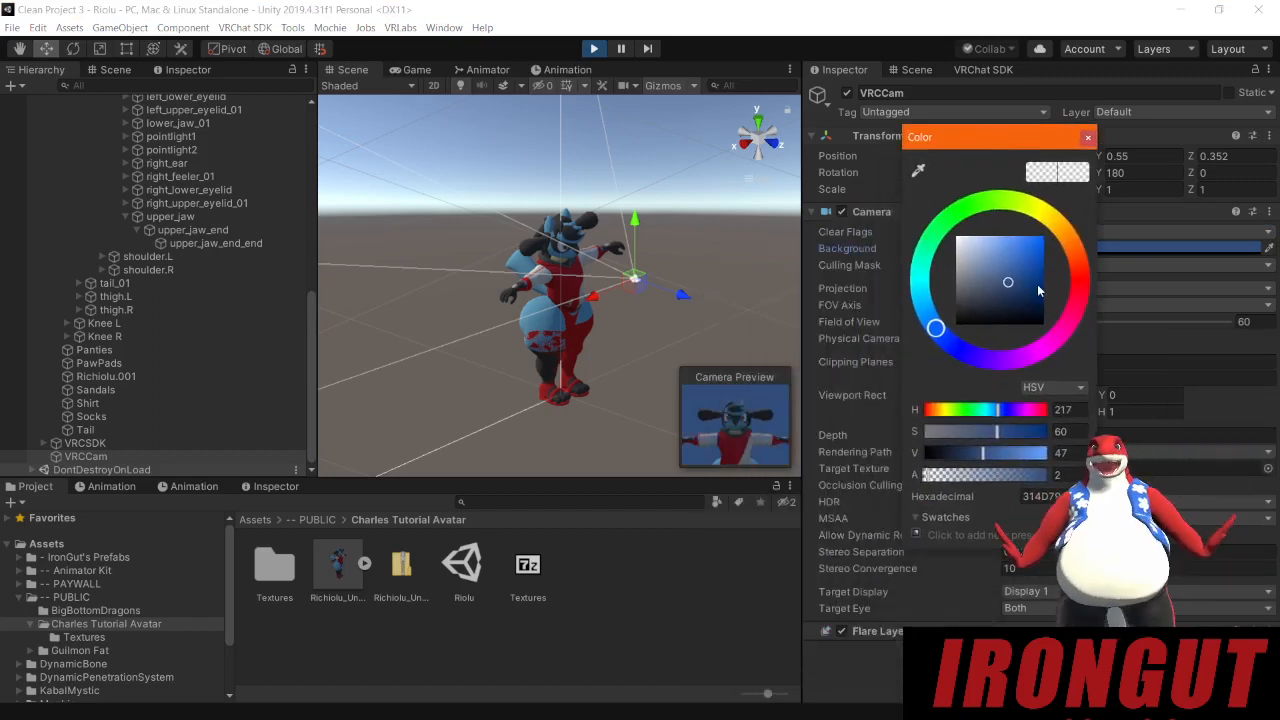
mouse_move(1037, 290)
mouse_down()
mouse_move(992, 298)
mouse_move(923, 345)
mouse_up()
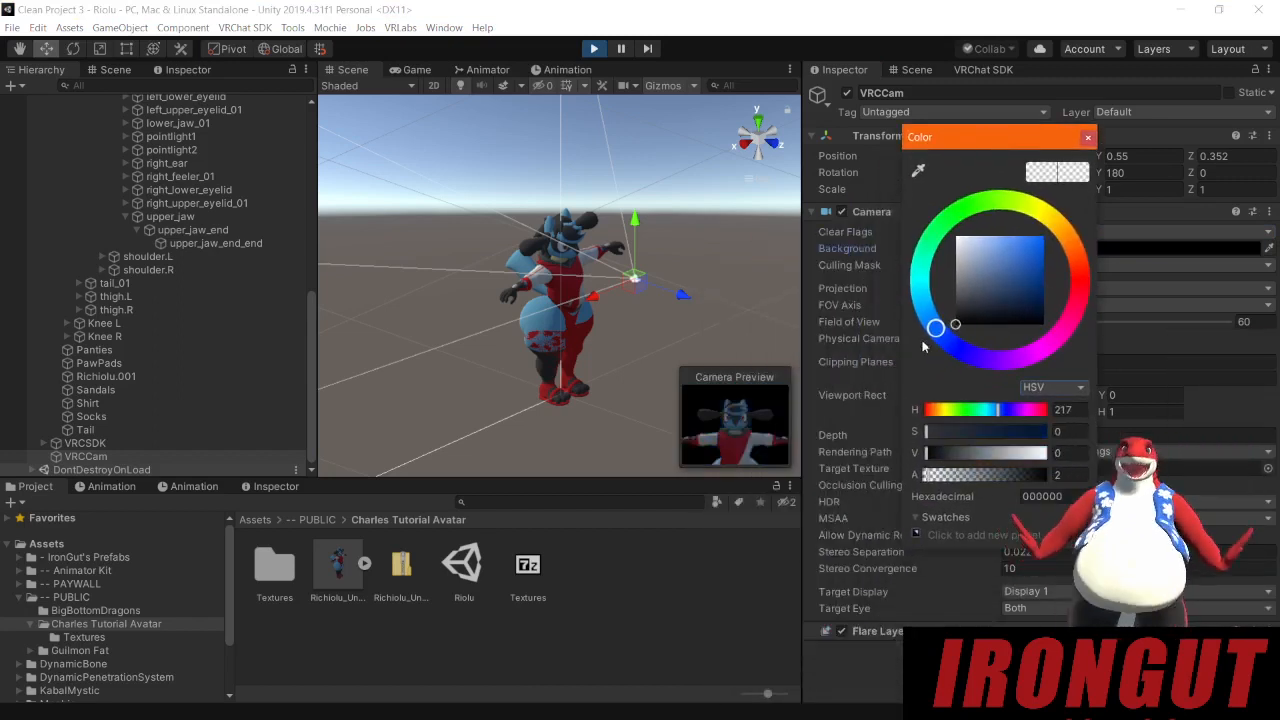
click(1089, 136)
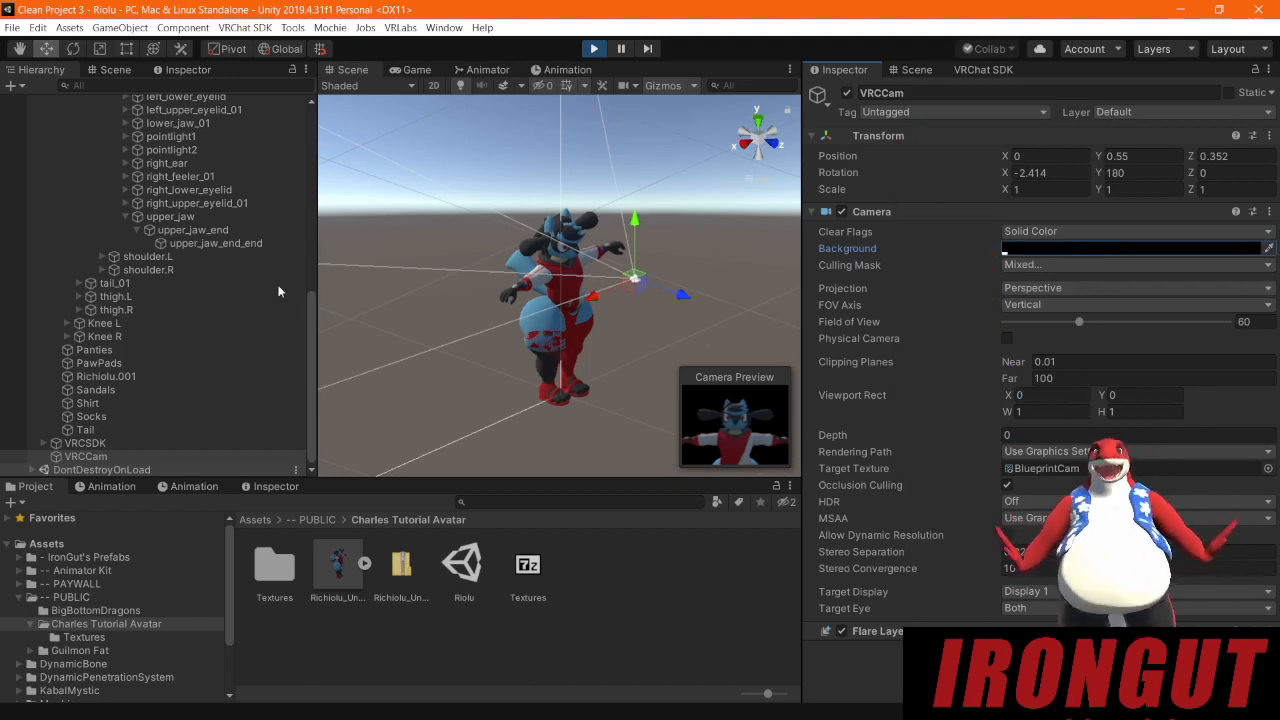
Step: Rotate the Directional Light to about X 25, Y -159, Z -147 so it lights the avatar's front
scroll(144, 181, up, 10)
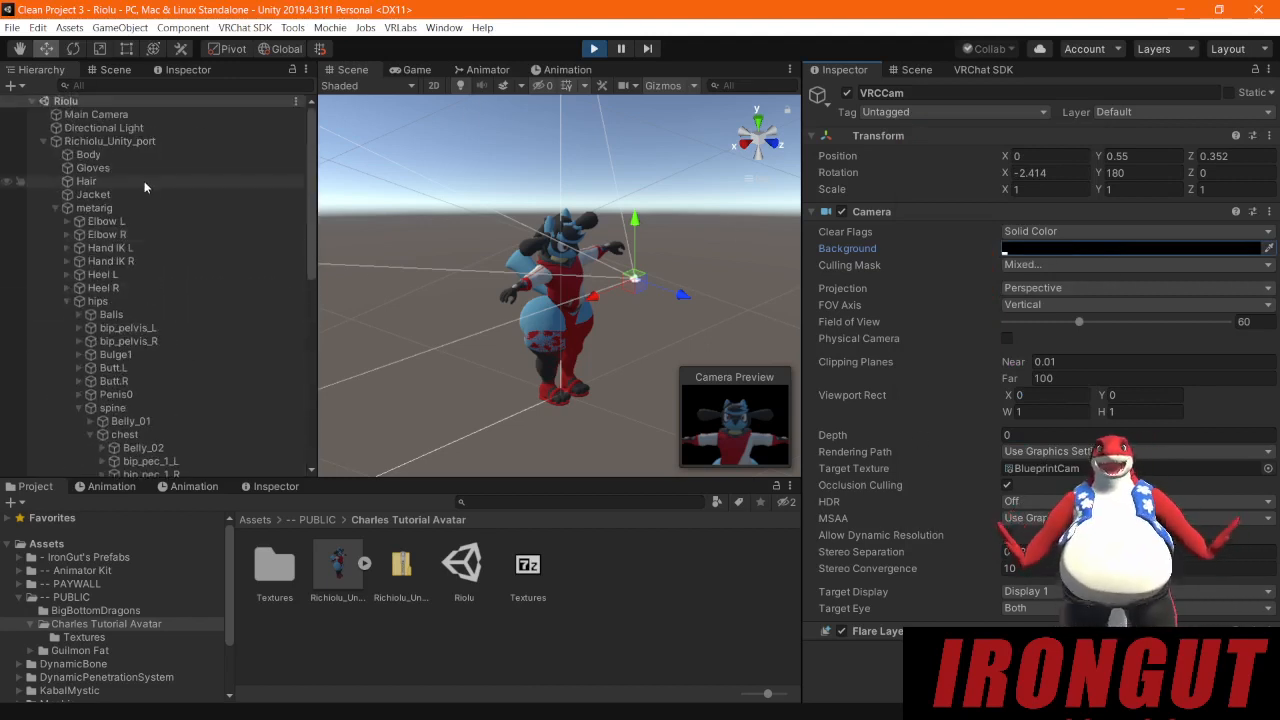
click(104, 128)
alt+drag(540, 320, 583, 330)
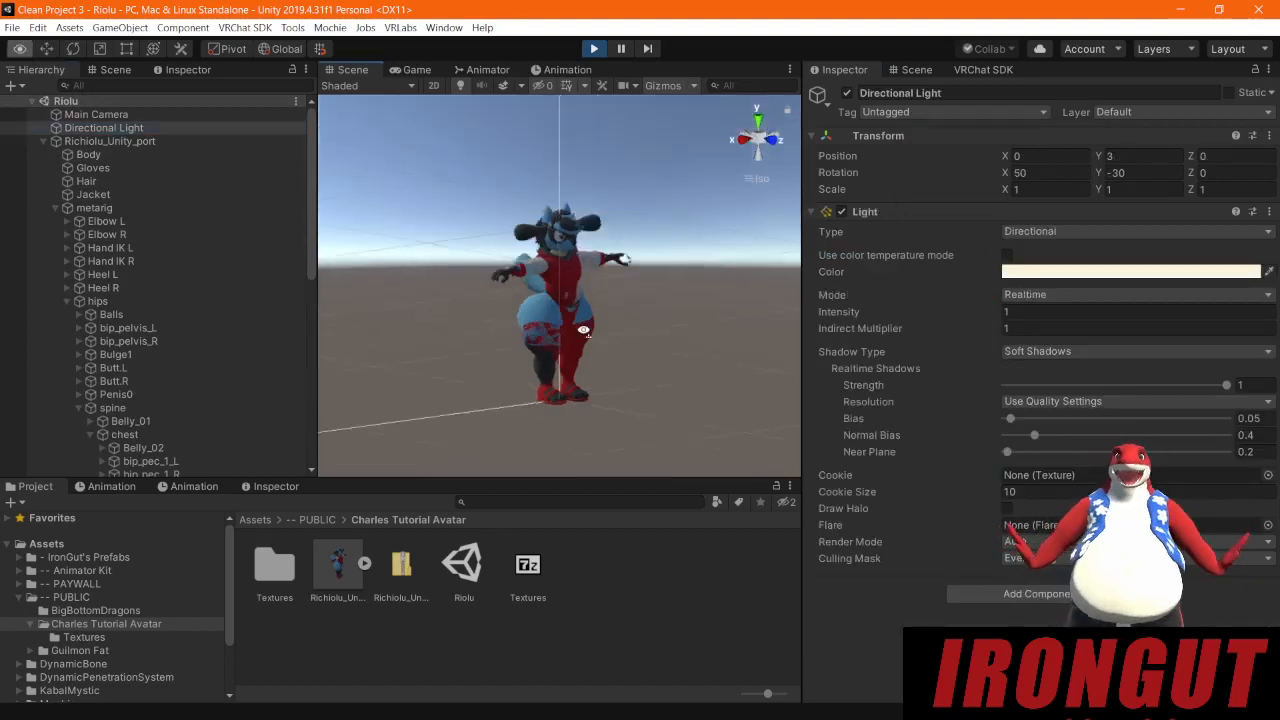
right_drag(583, 330, 498, 343)
scroll(486, 246, down, 15)
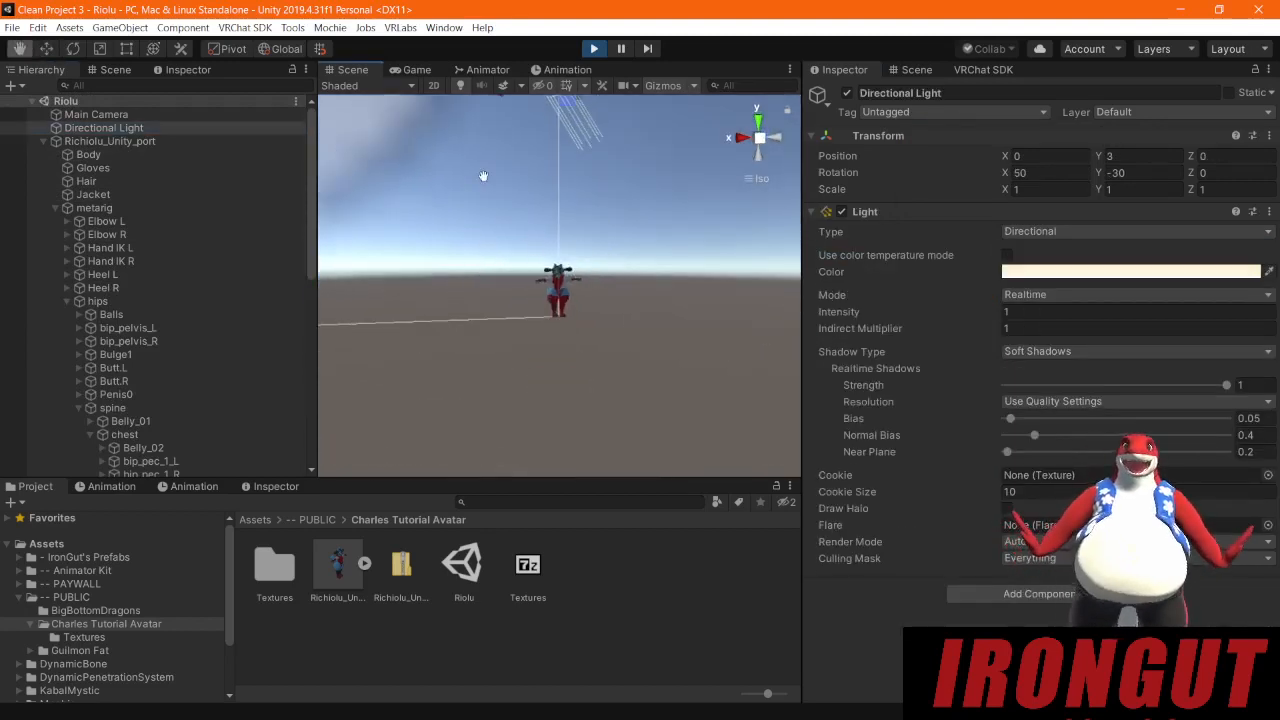
drag(483, 176, 543, 314)
click(73, 48)
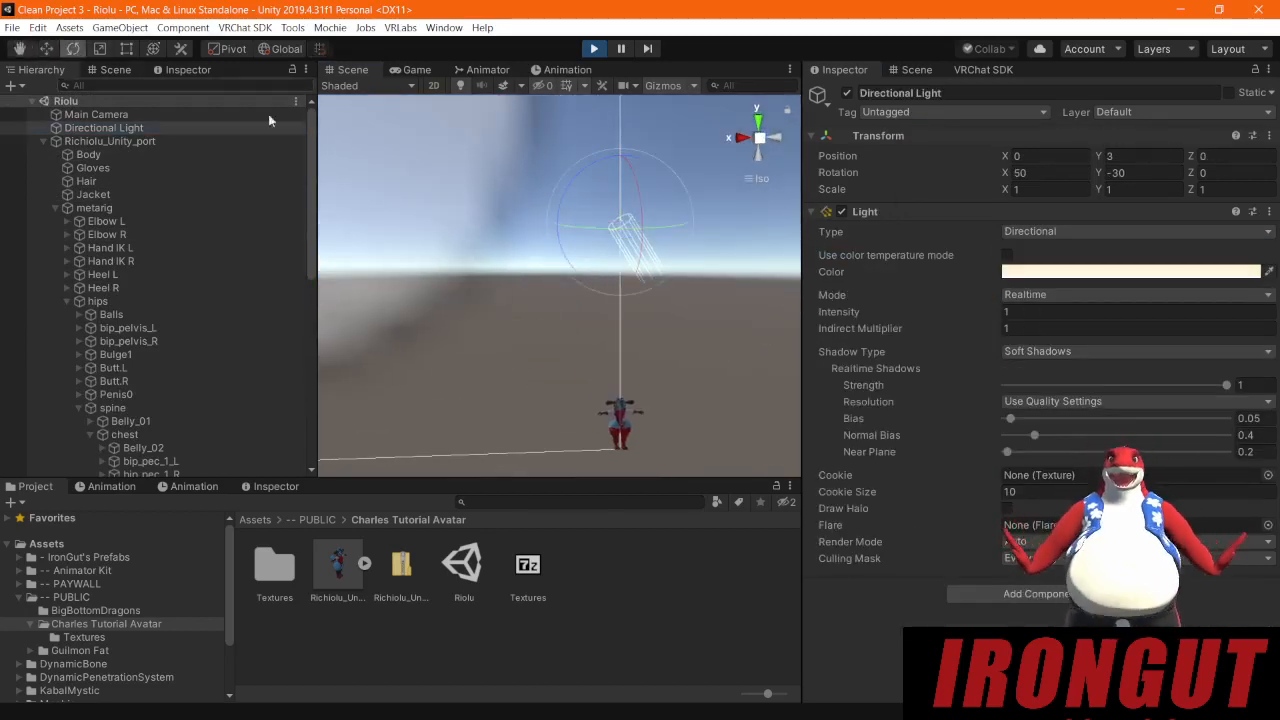
drag(635, 182, 612, 368)
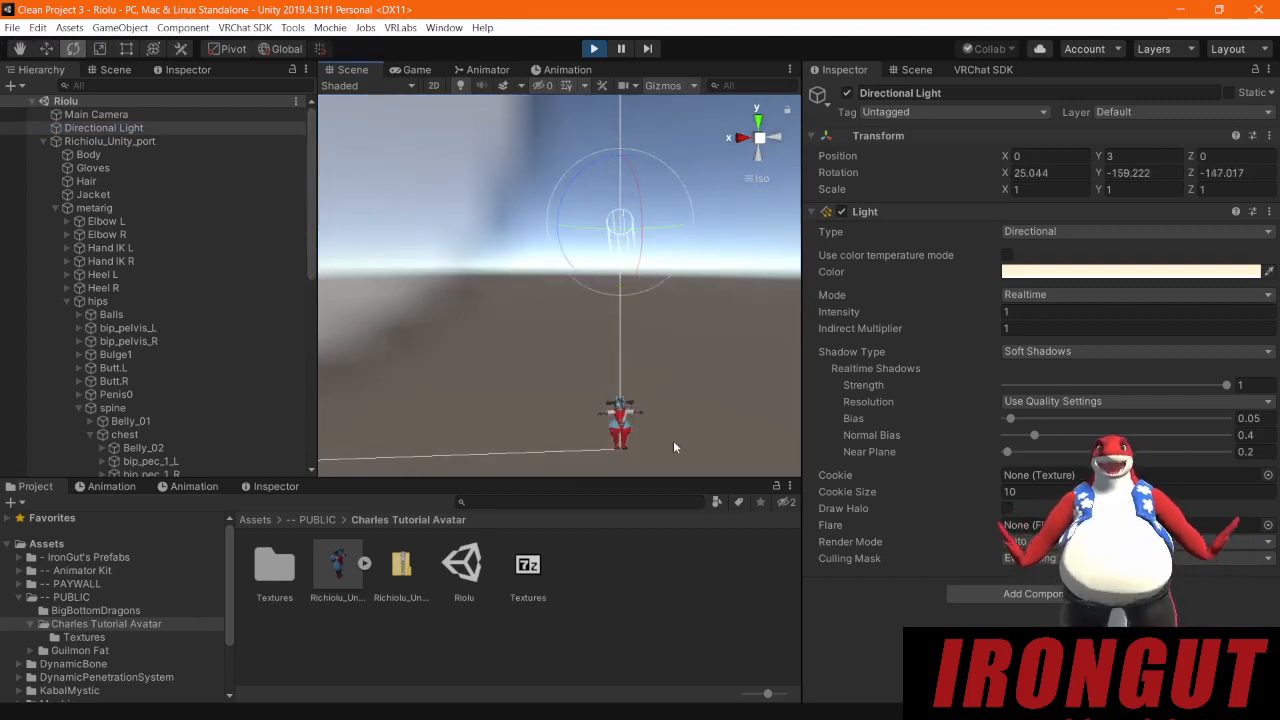
Step: Examine how the light falls on the avatar up close and in the New Avatar preview image
scroll(672, 445, up, 3)
middle_drag(671, 449, 677, 240)
scroll(690, 308, up, 7)
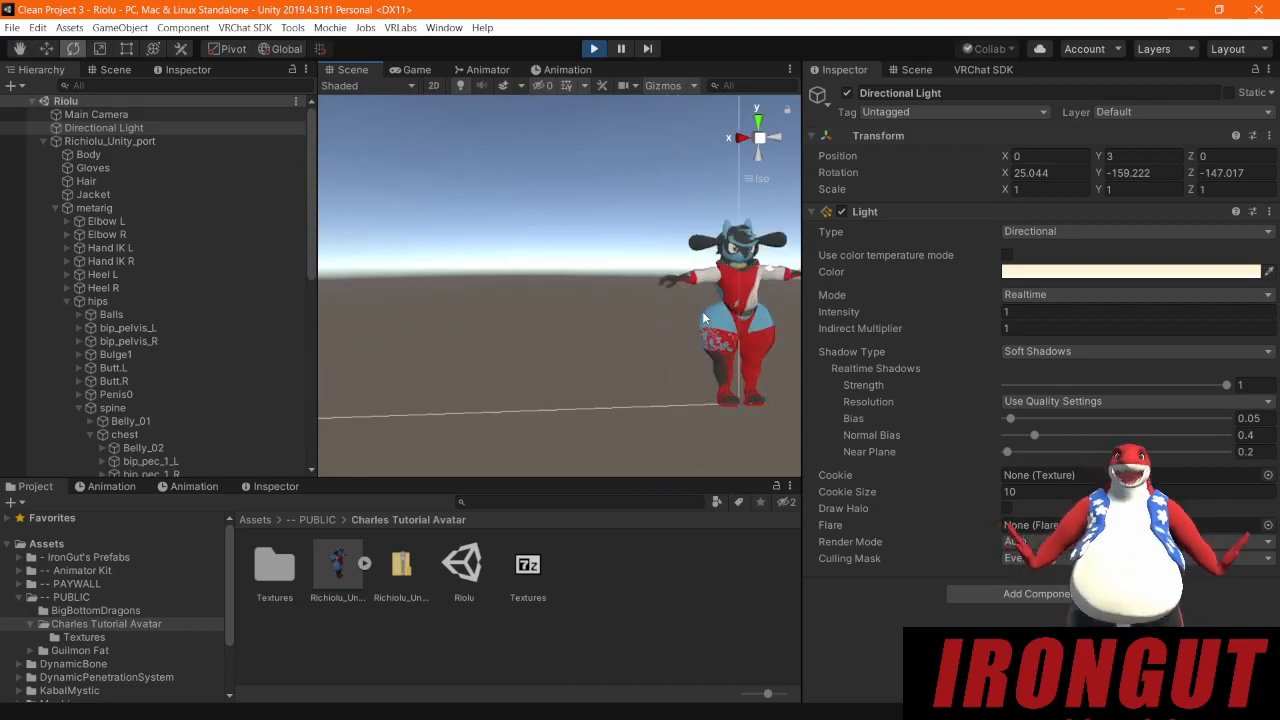
middle_drag(742, 314, 539, 336)
scroll(535, 345, up, 6)
middle_drag(526, 385, 539, 353)
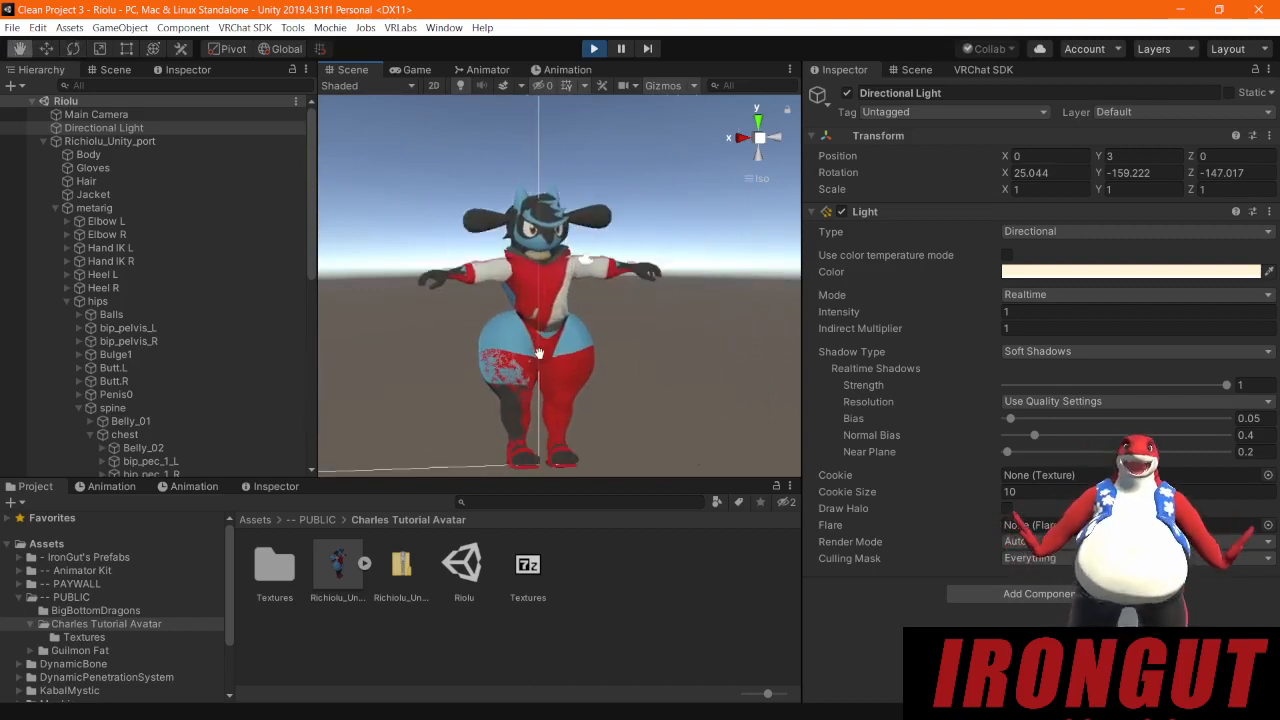
click(416, 71)
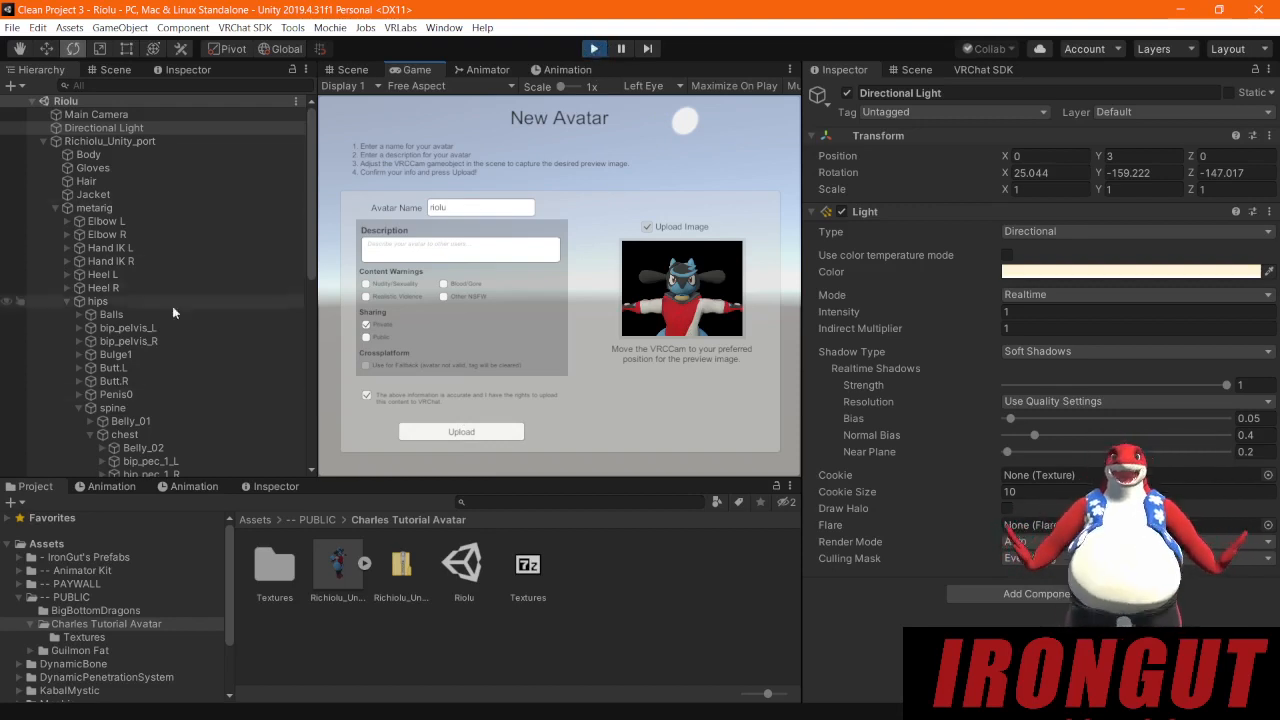
Step: Pose the avatar for the preview by tilting the chest bone about X and turning the neck bone to Y -32.6
scroll(128, 248, down, 4)
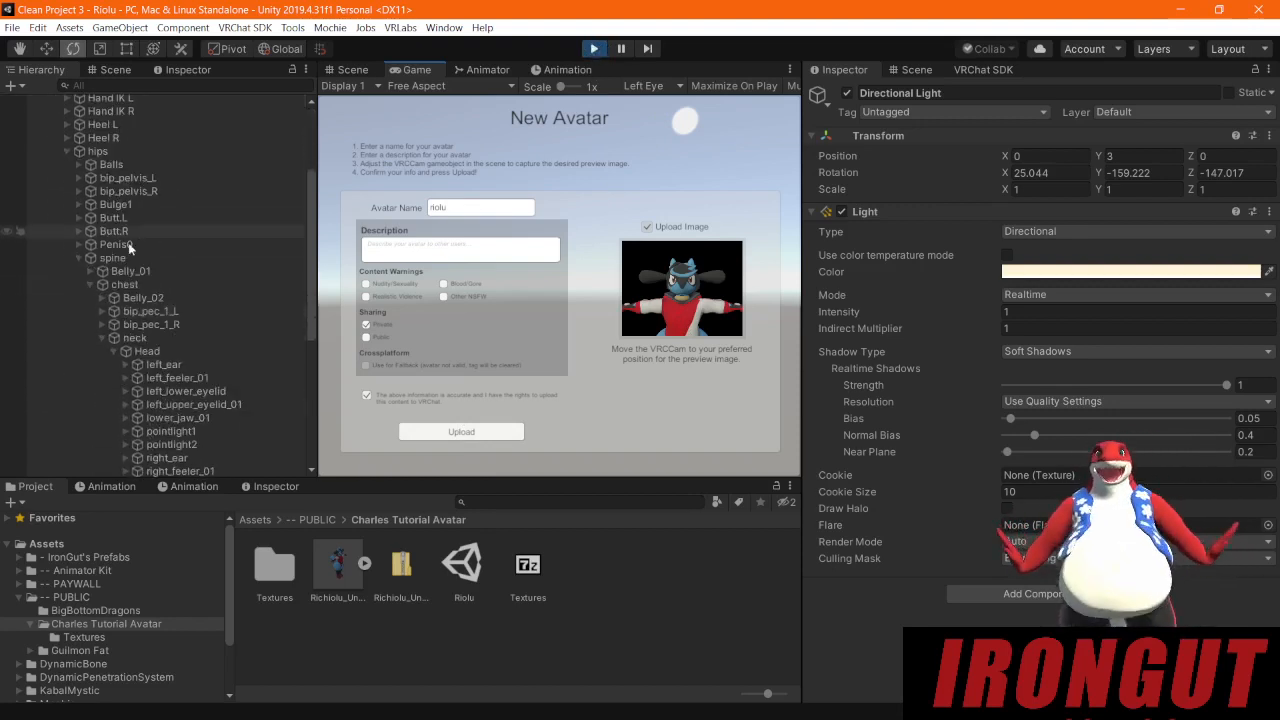
click(126, 285)
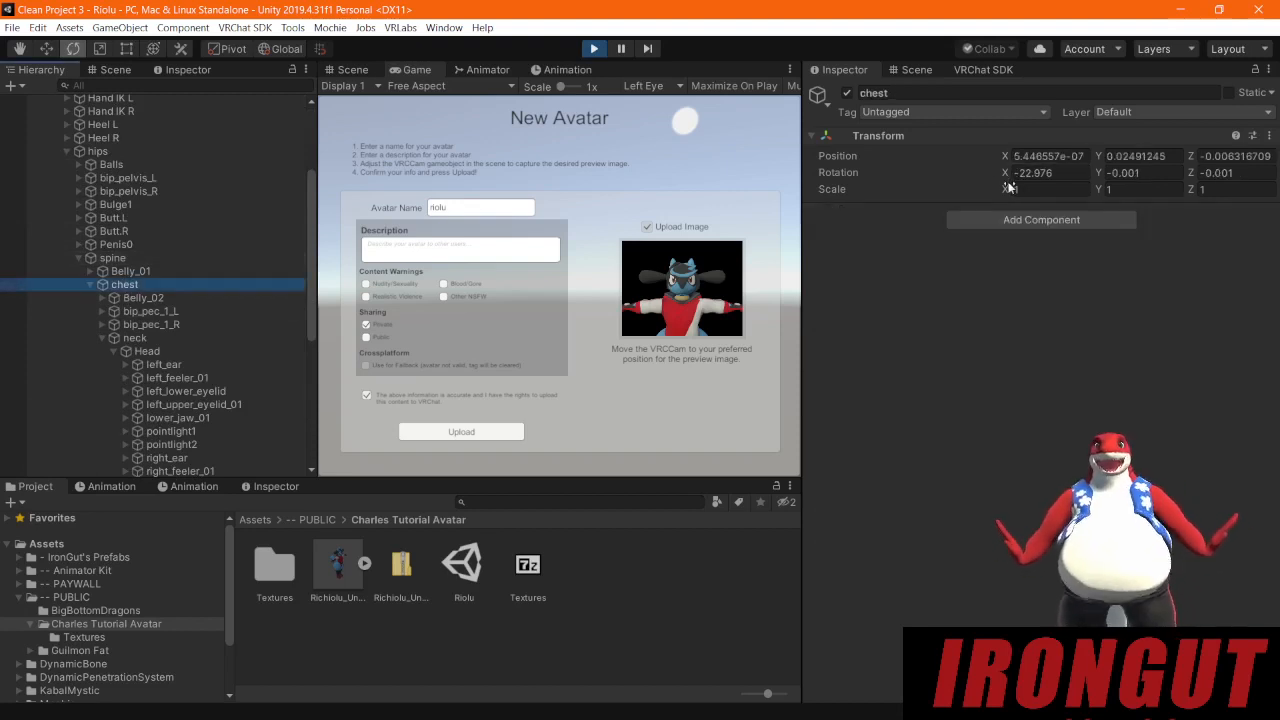
drag(1006, 172, 271, 366)
click(160, 337)
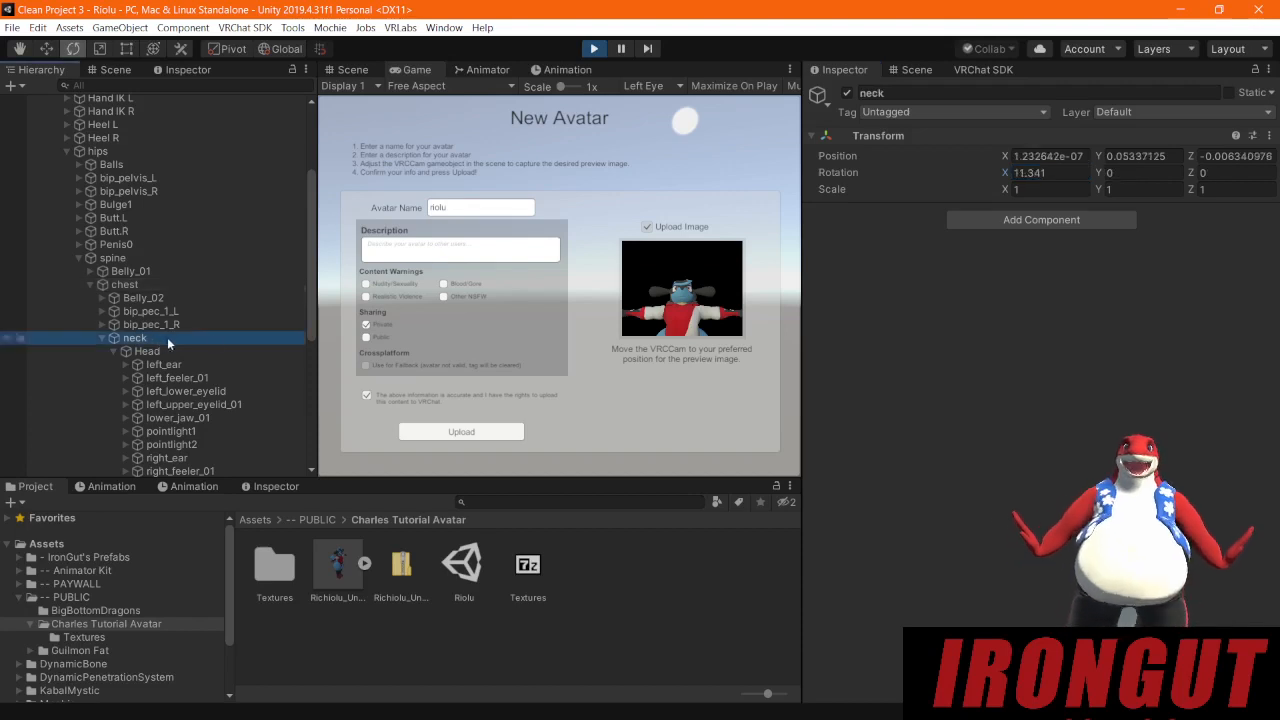
click(1143, 172)
text(19.3)
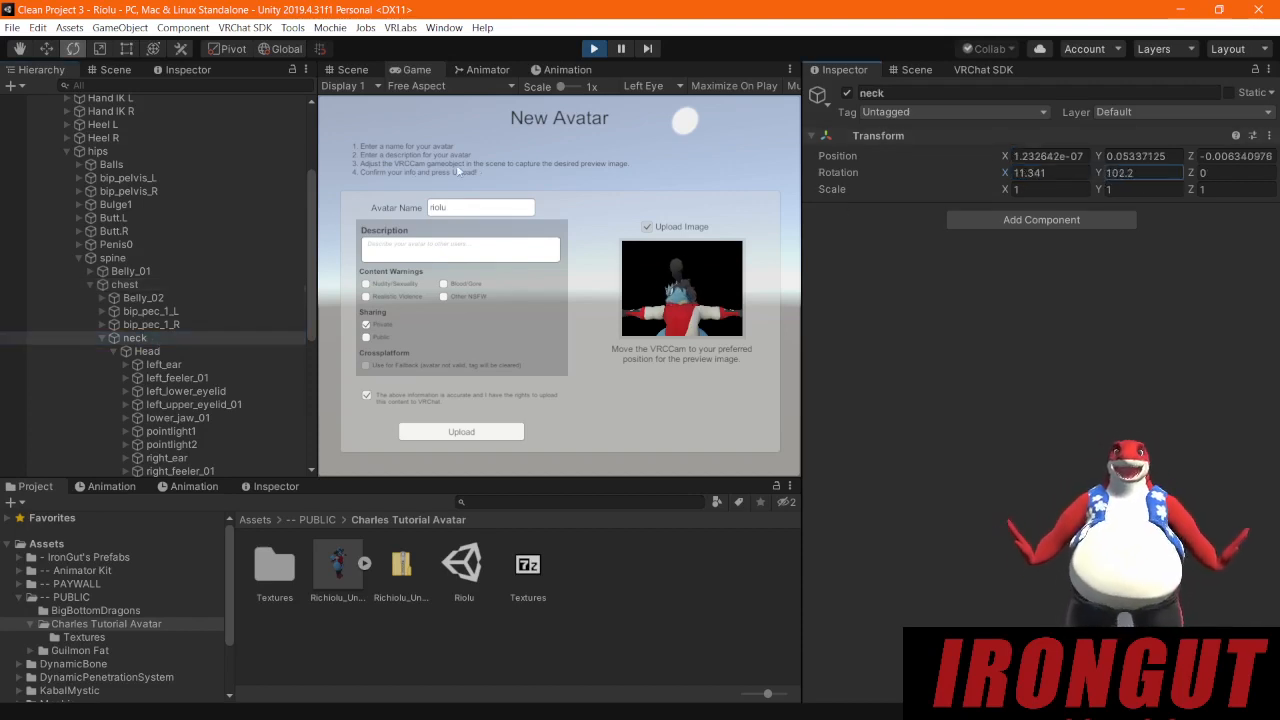
drag(1098, 172, 914, 170)
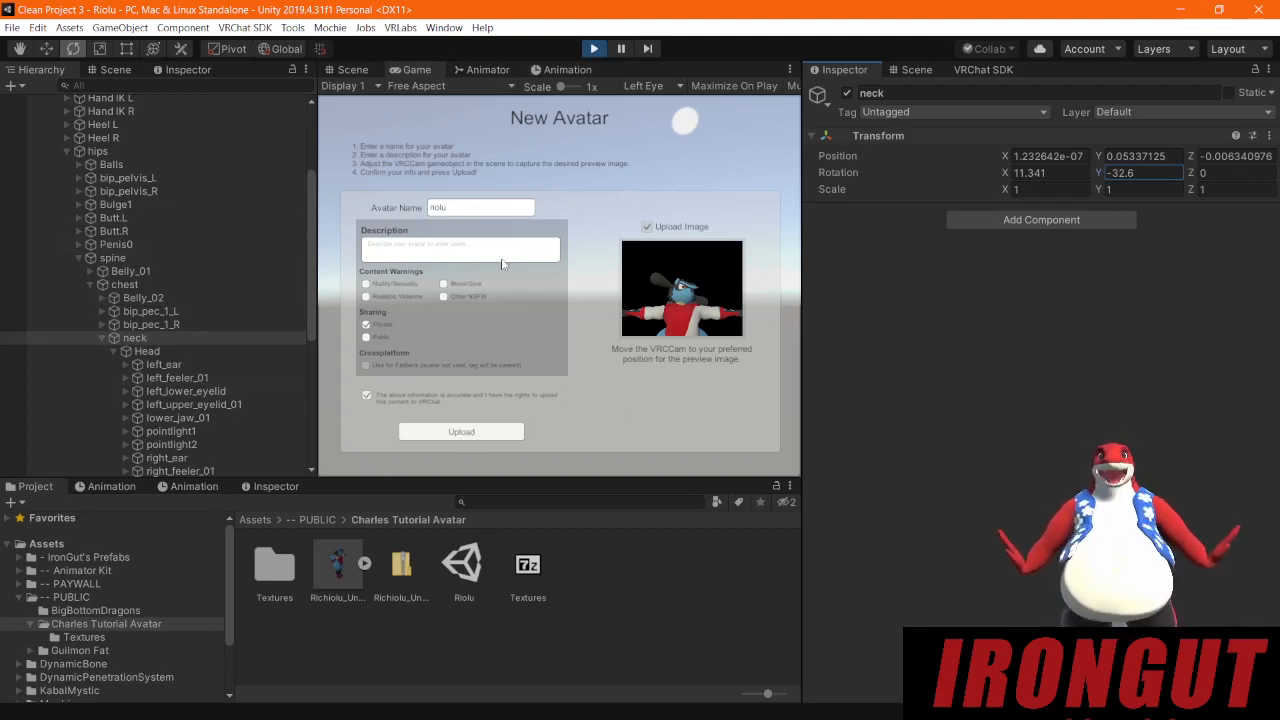
Step: Leave play mode and review the Pipeline Manager and VRC Avatar Descriptor settings on Richiolu_Unity_port
click(592, 49)
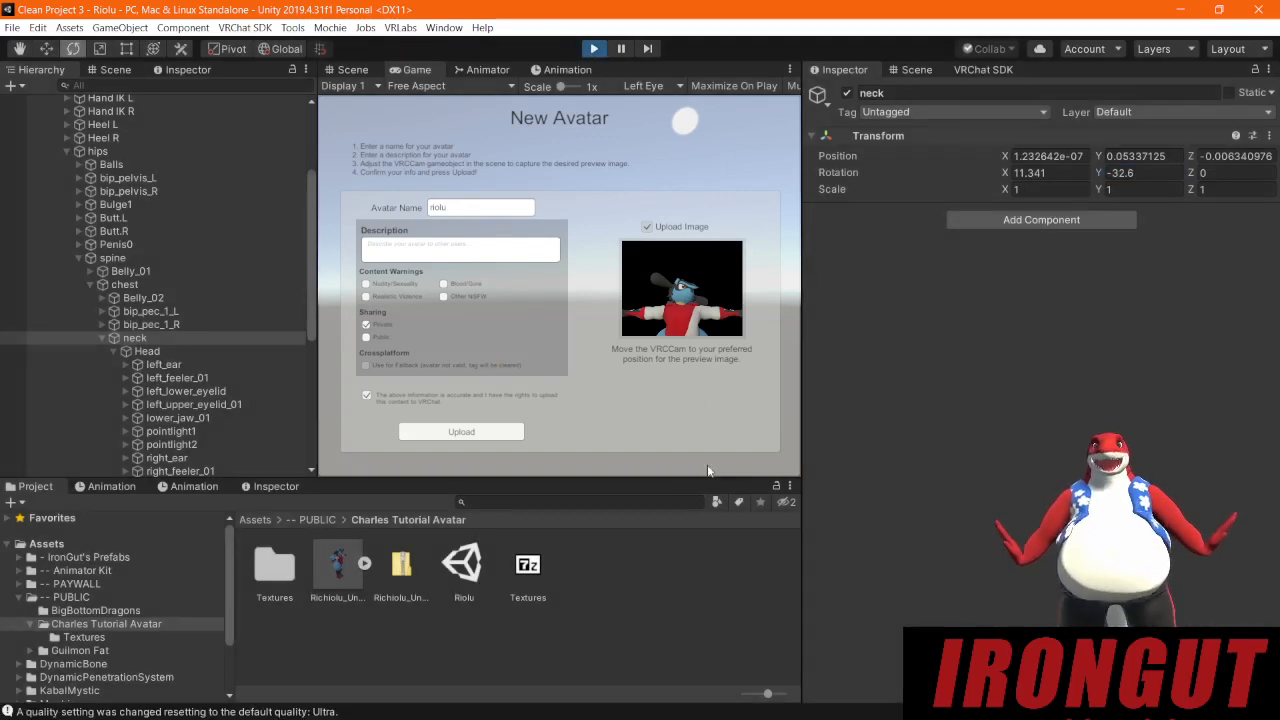
key(ctrl+p)
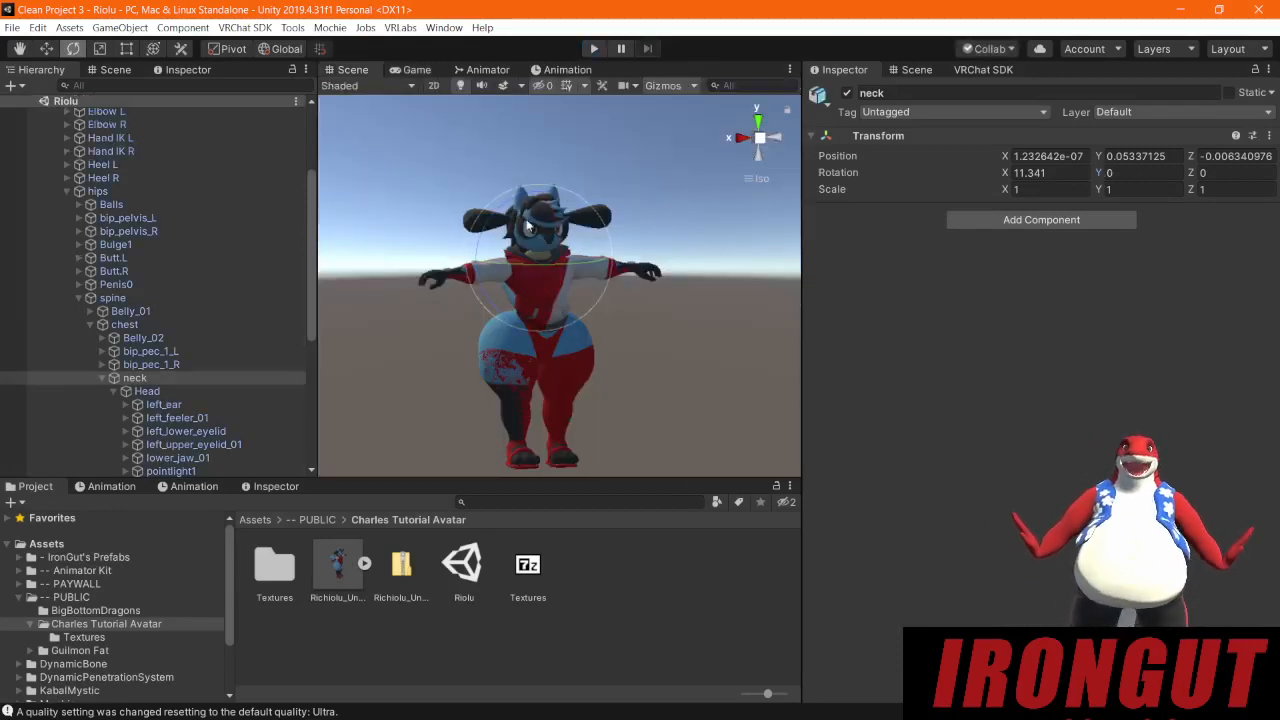
scroll(123, 205, up, 5)
click(110, 181)
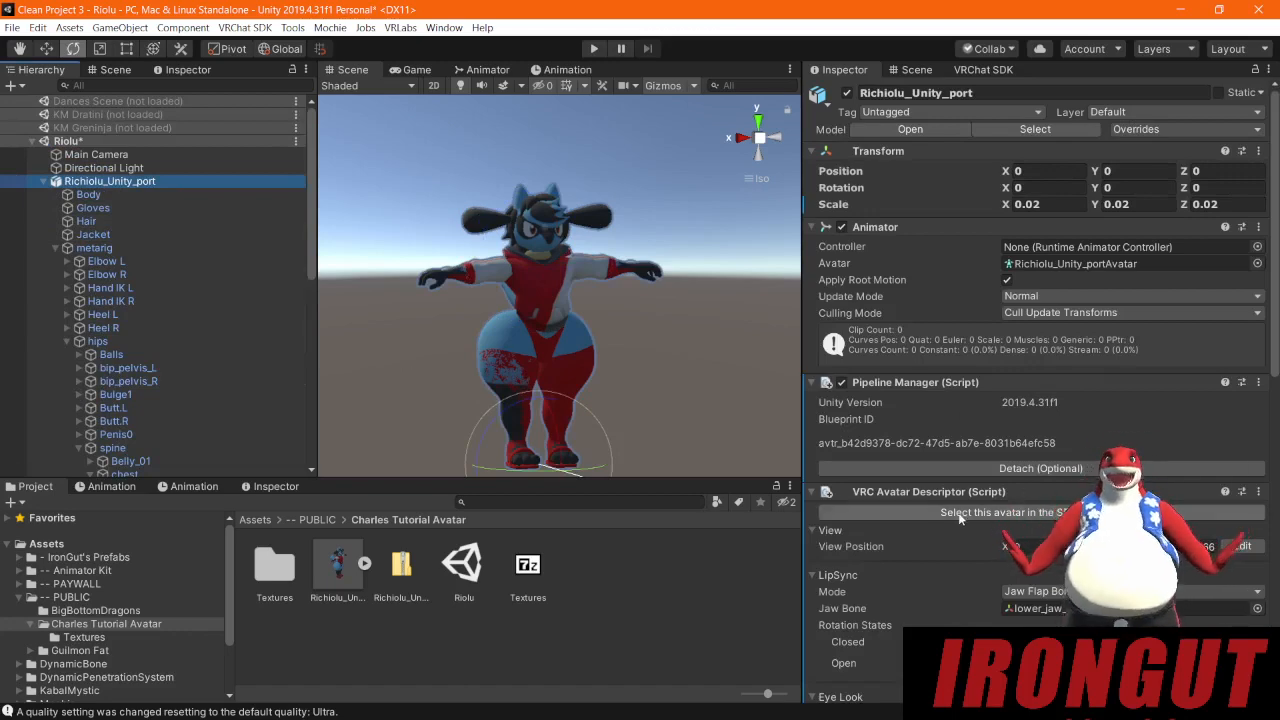
scroll(958, 517, down, 10)
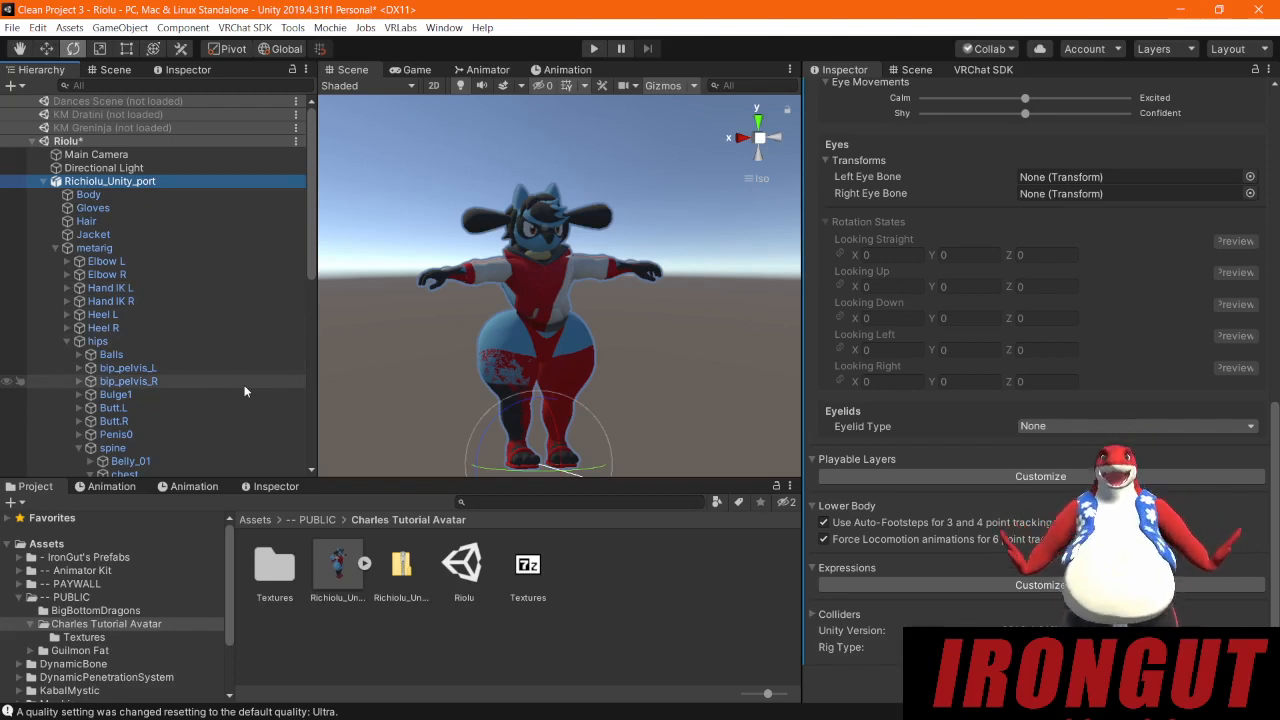
Step: Open the DynamicBone folder in Assets and look through its scripts and presets
click(72, 664)
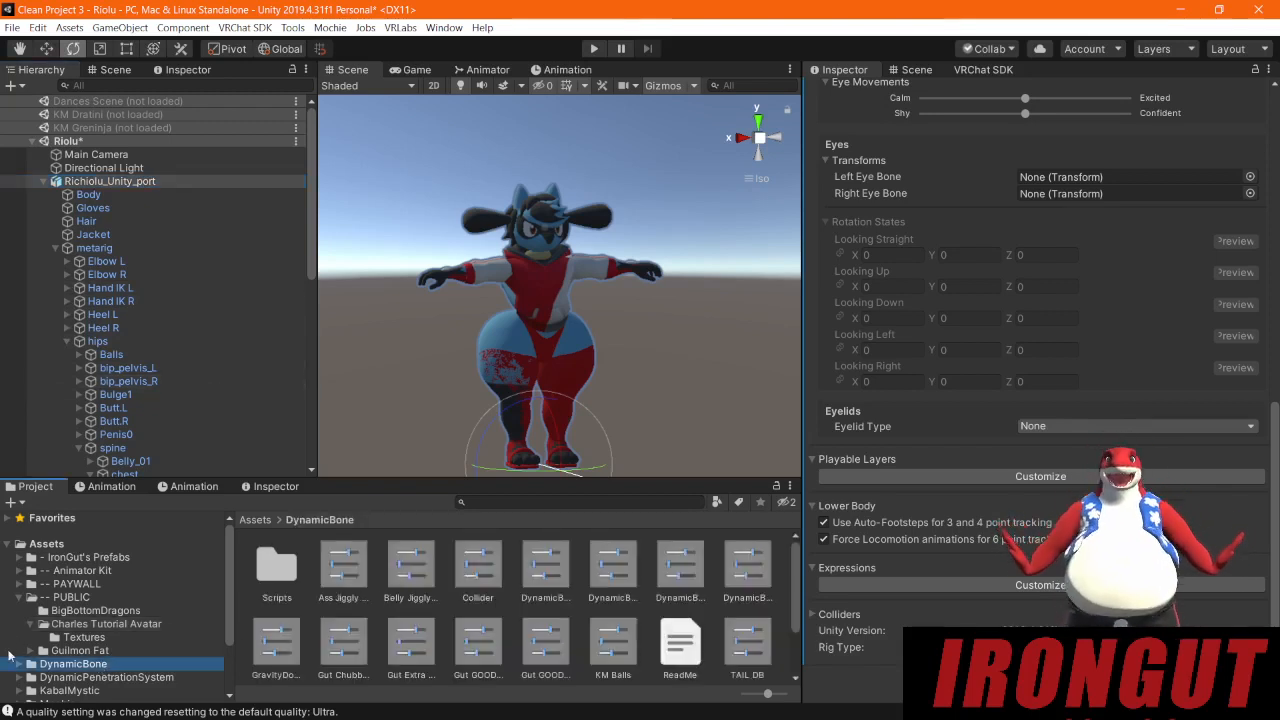
scroll(680, 632, down, 2)
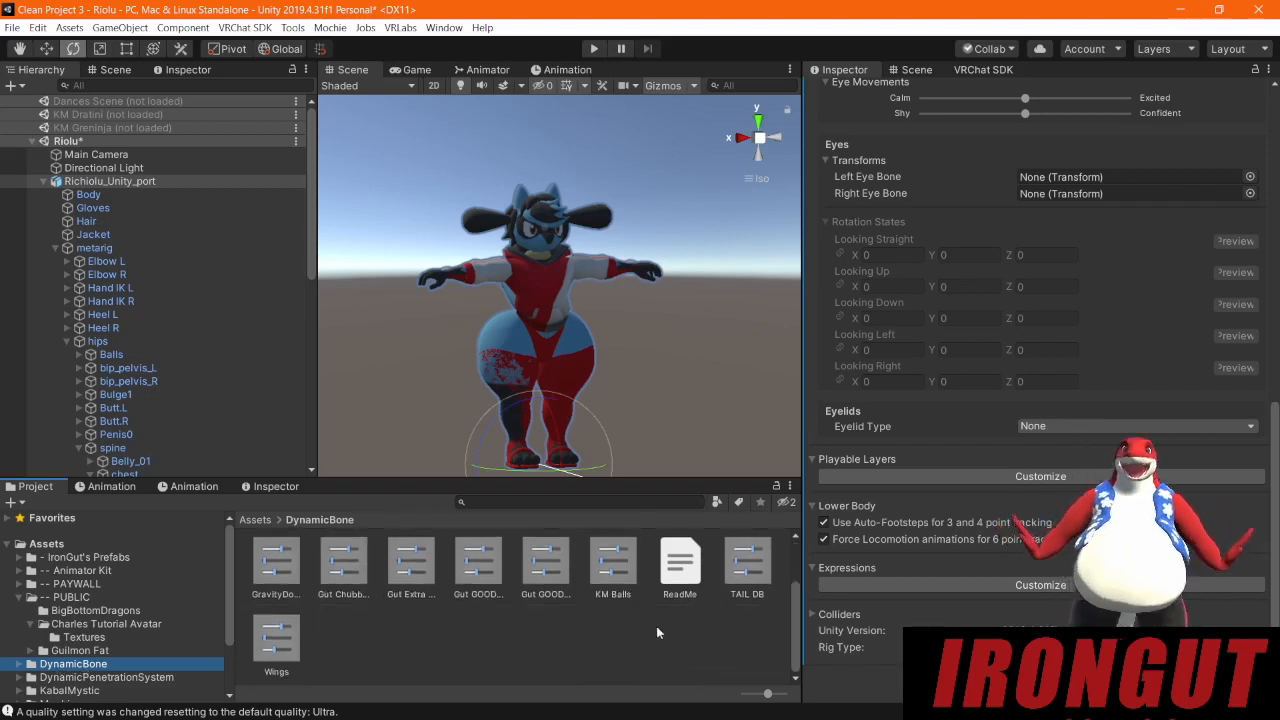
scroll(387, 652, up, 2)
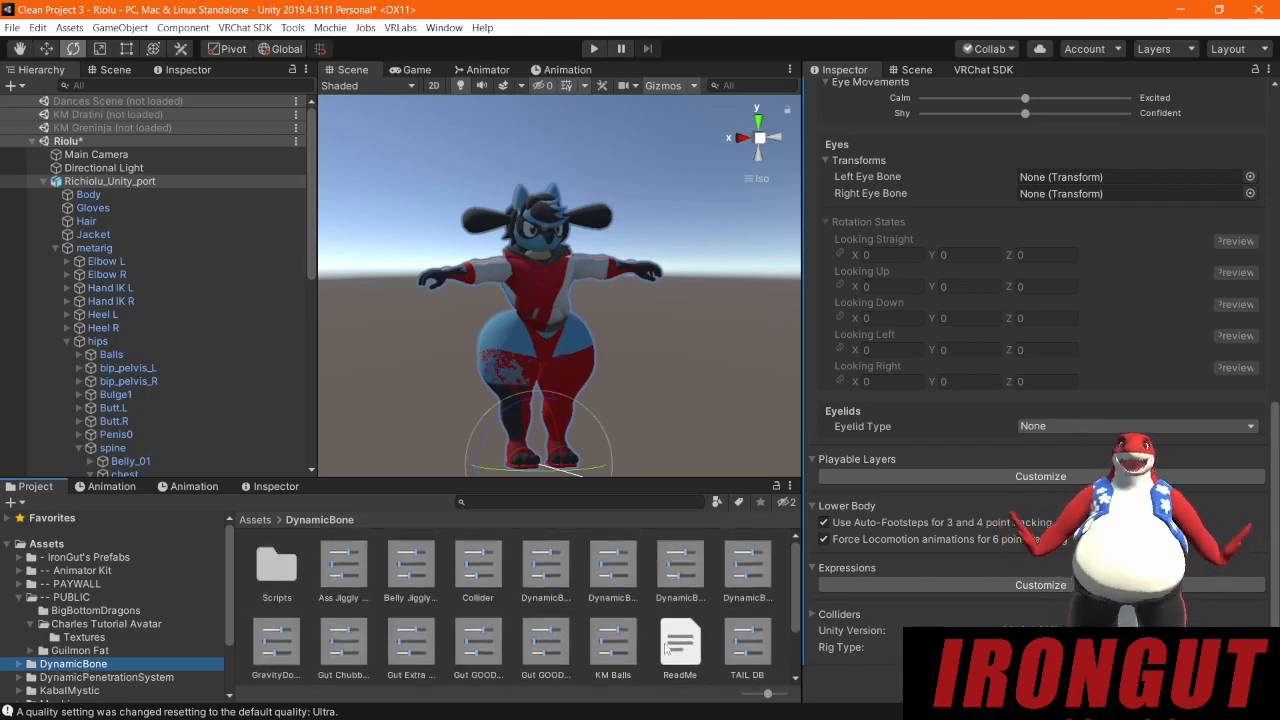
scroll(700, 650, down, 2)
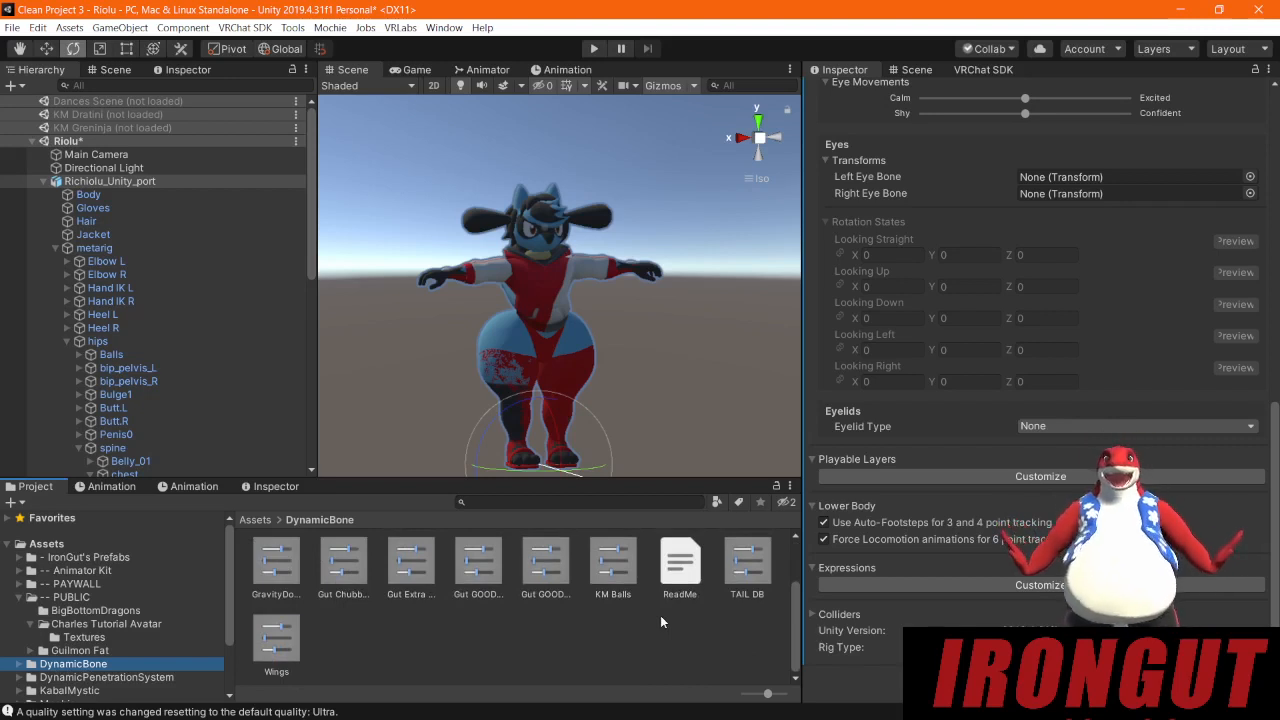
scroll(660, 615, up, 2)
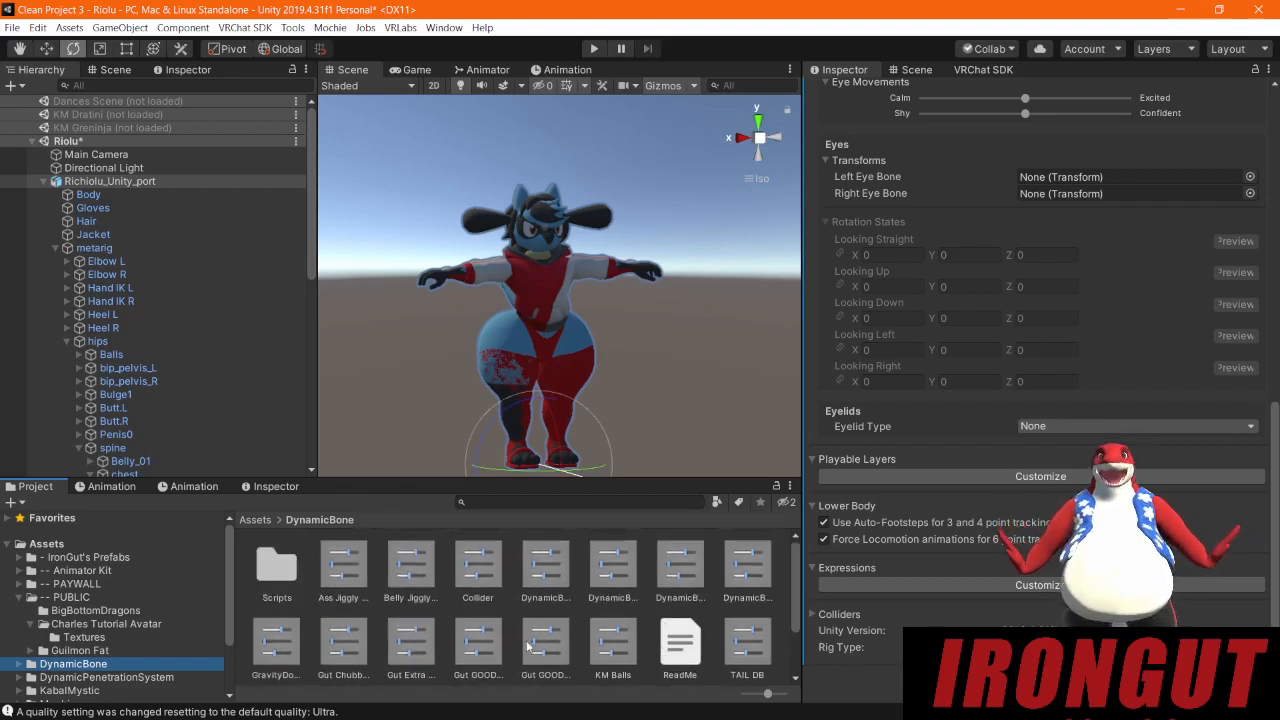
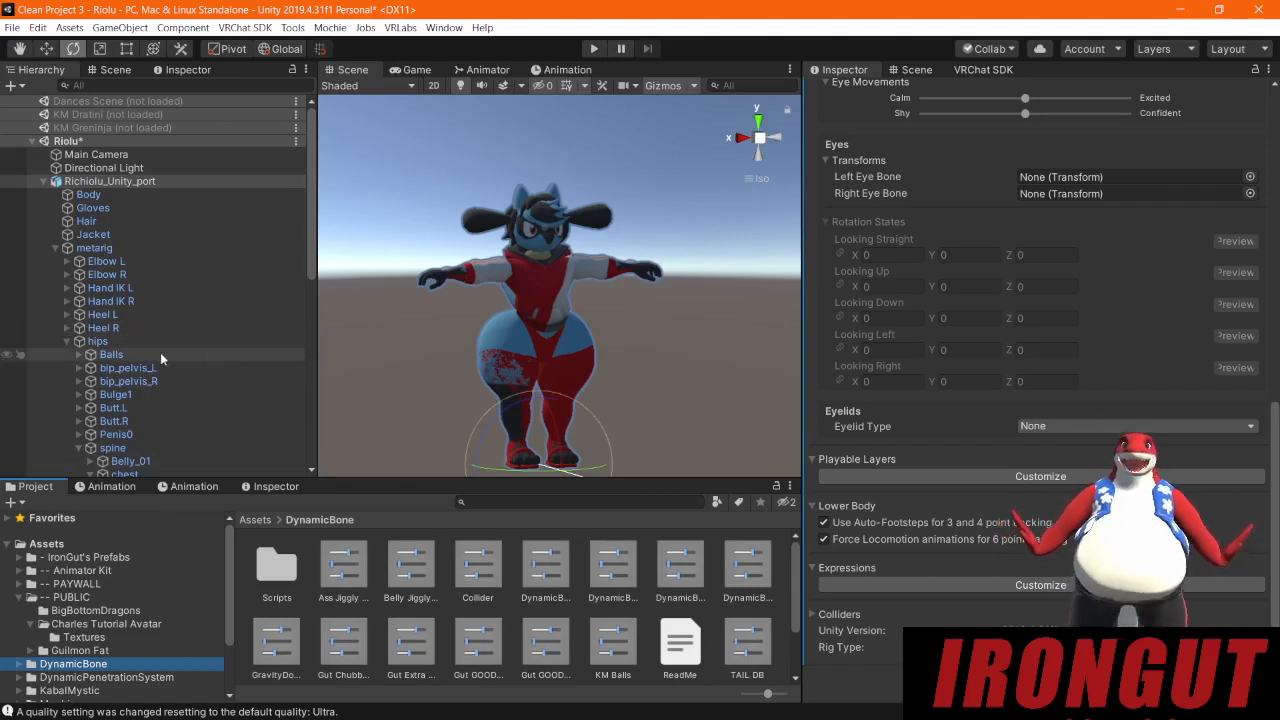
Step: Rotate the right_feeler_01 bone under Head to about Z 30.4 so the feeler hangs down beside the head
scroll(245, 440, down, 2)
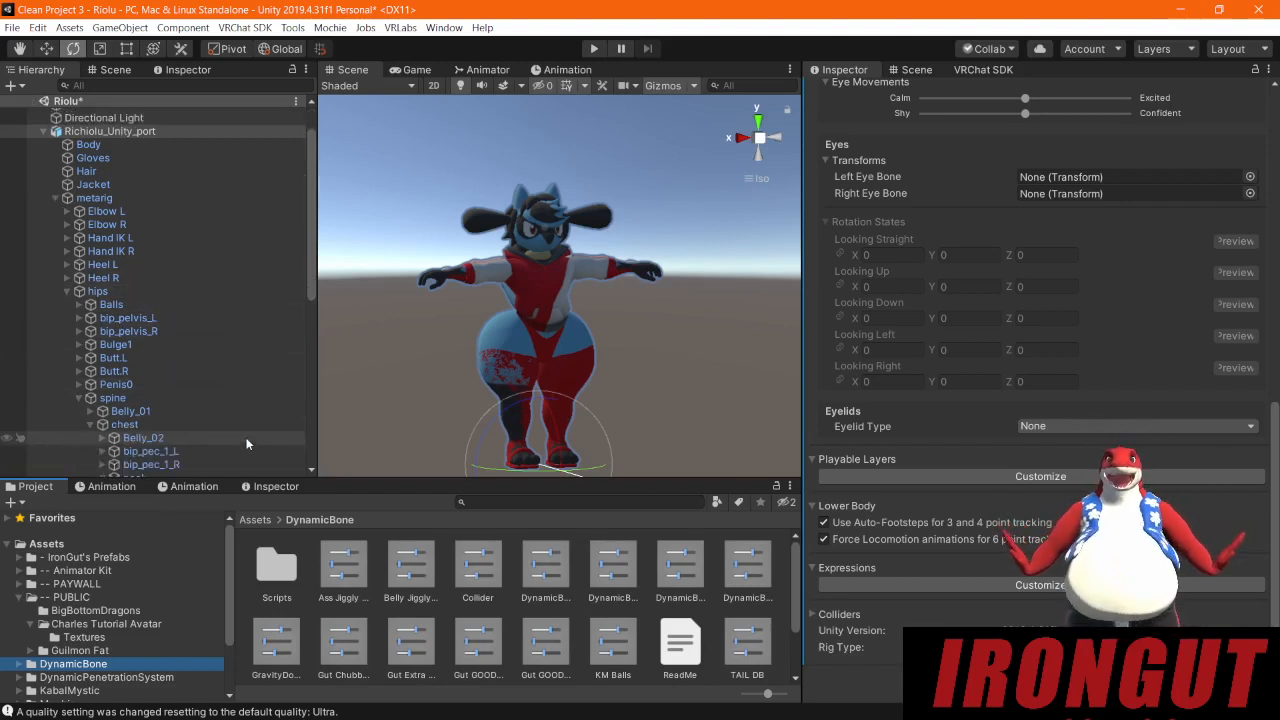
scroll(247, 443, up, 2)
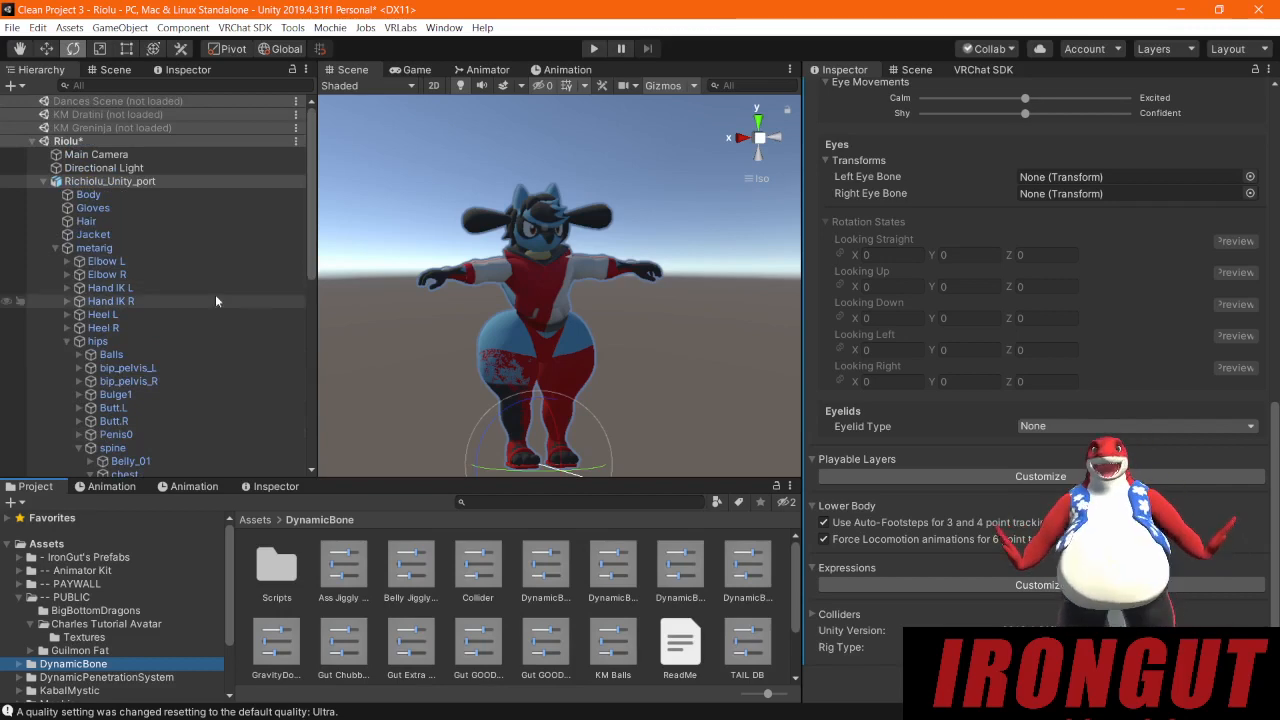
scroll(139, 347, down, 13)
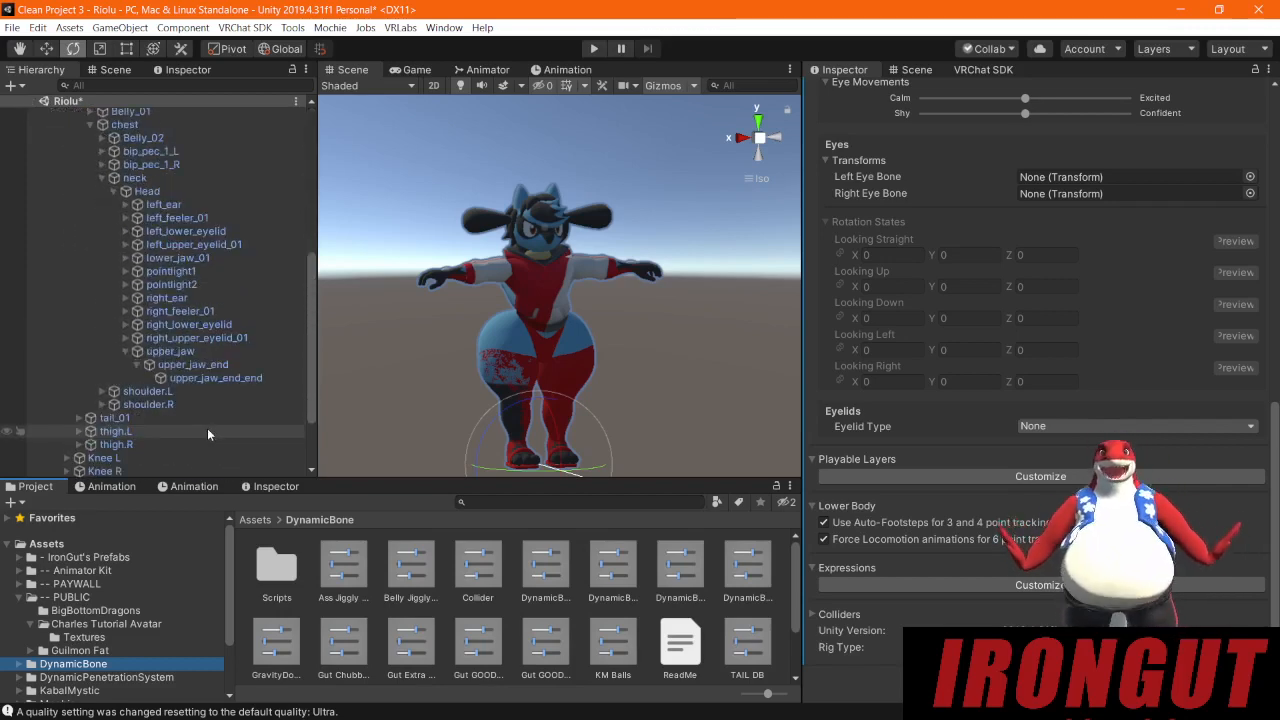
scroll(207, 428, down, 4)
scroll(165, 324, up, 4)
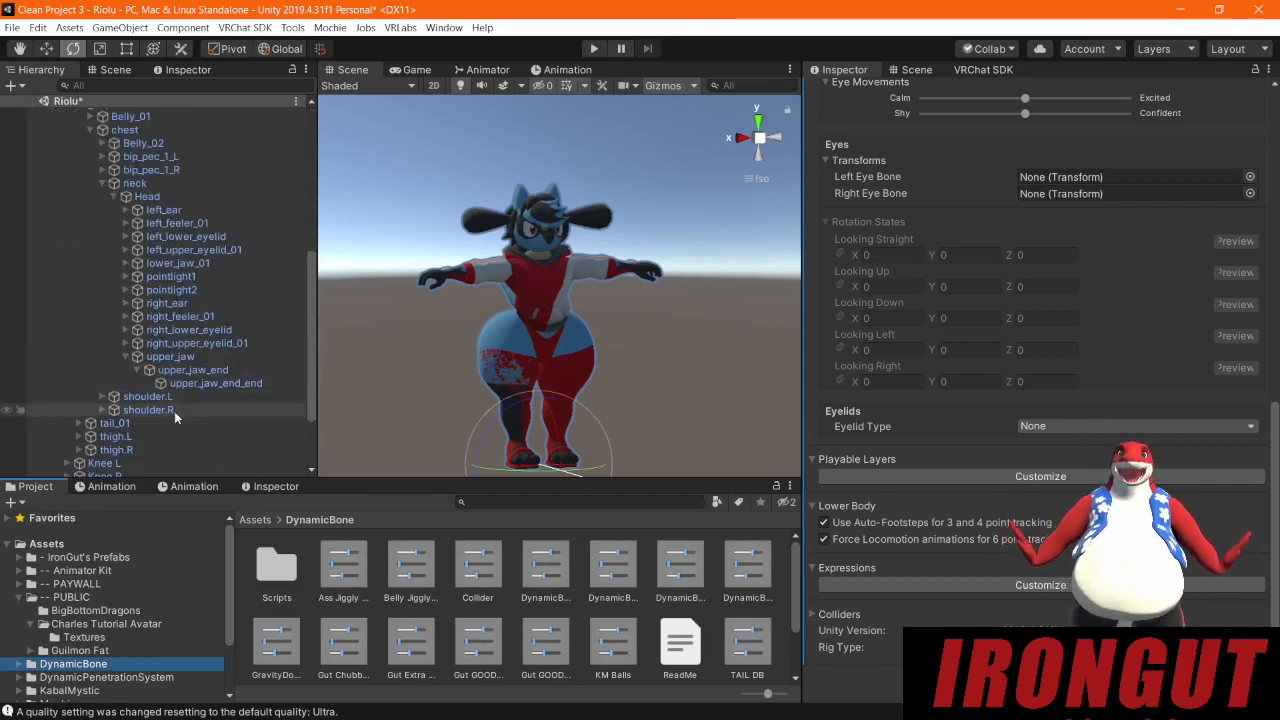
click(505, 232)
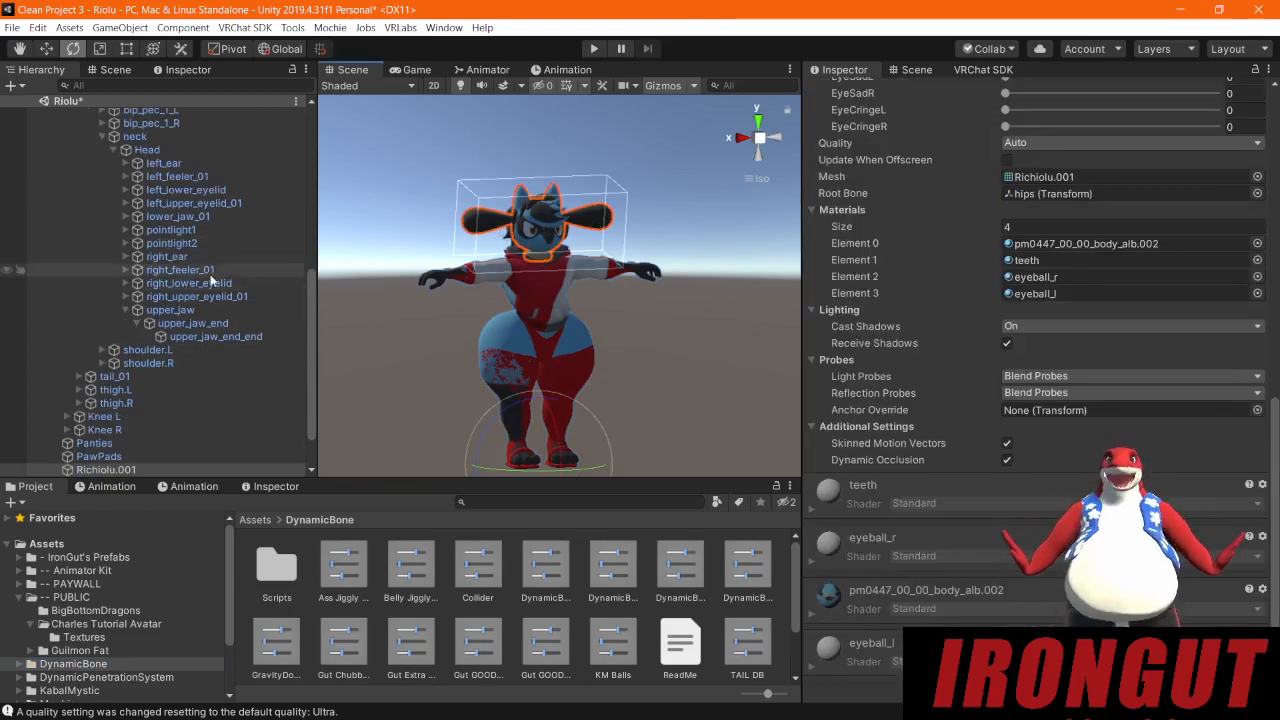
click(202, 272)
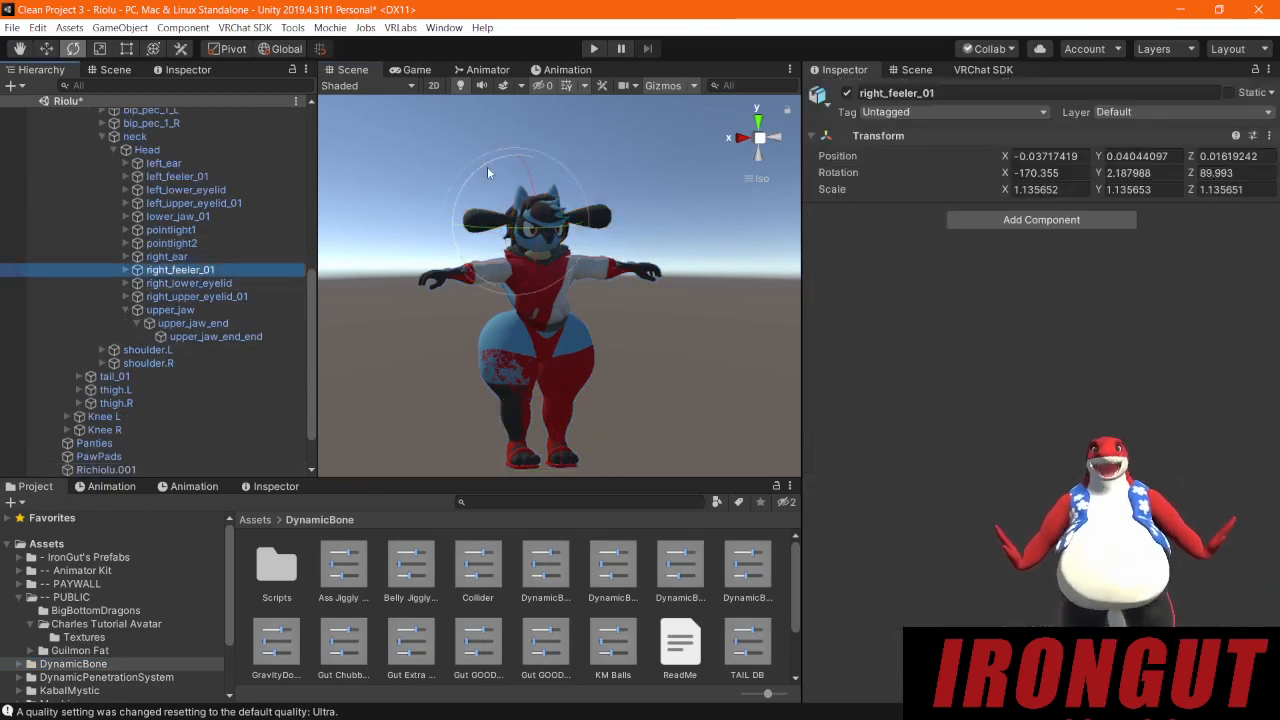
drag(487, 173, 363, 208)
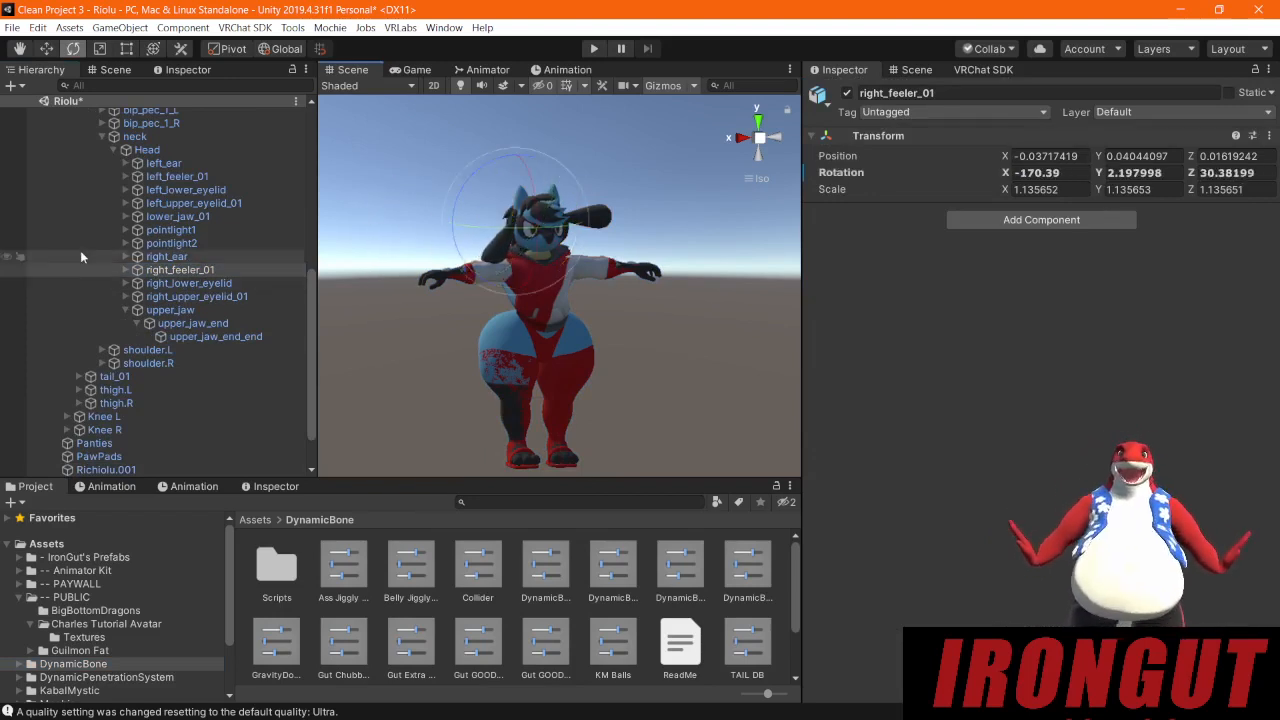
Step: Rotate the left_feeler_01 bone to about Z -30 to mirror the drooping right feeler, and keep it selected
click(198, 176)
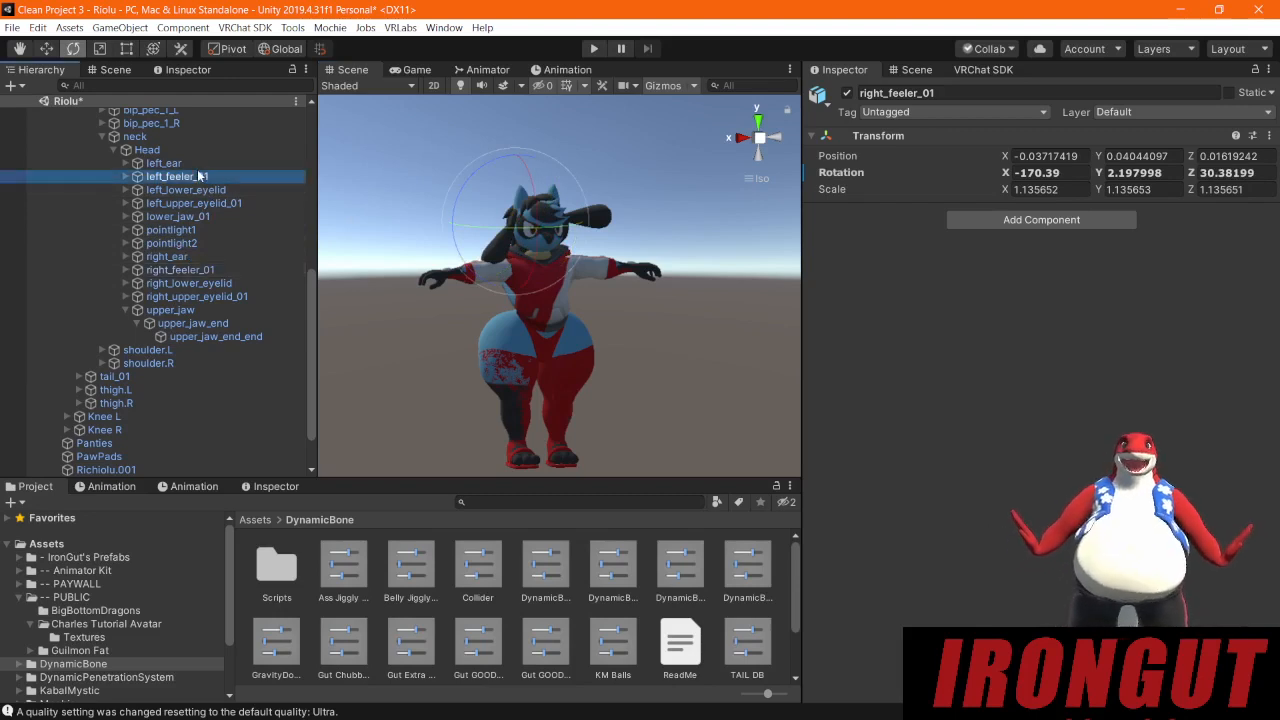
drag(512, 184, 586, 102)
alt+drag(580, 295, 694, 343)
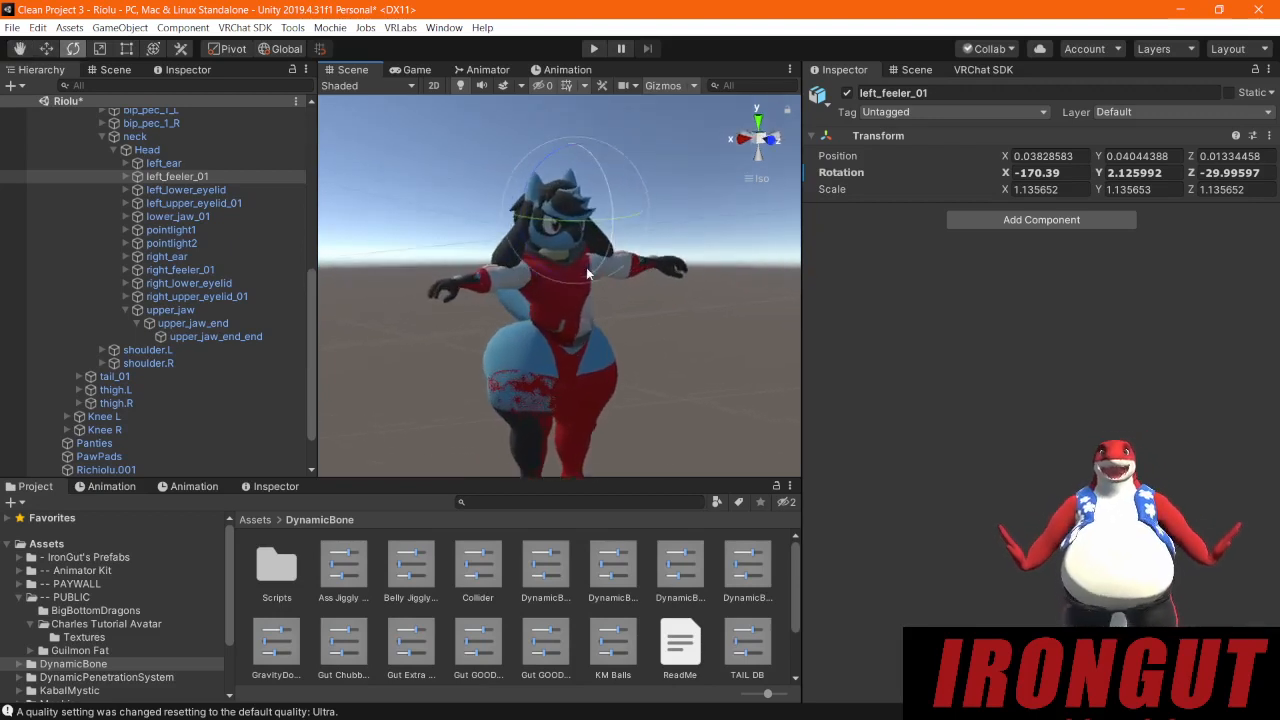
alt+drag(588, 273, 505, 230)
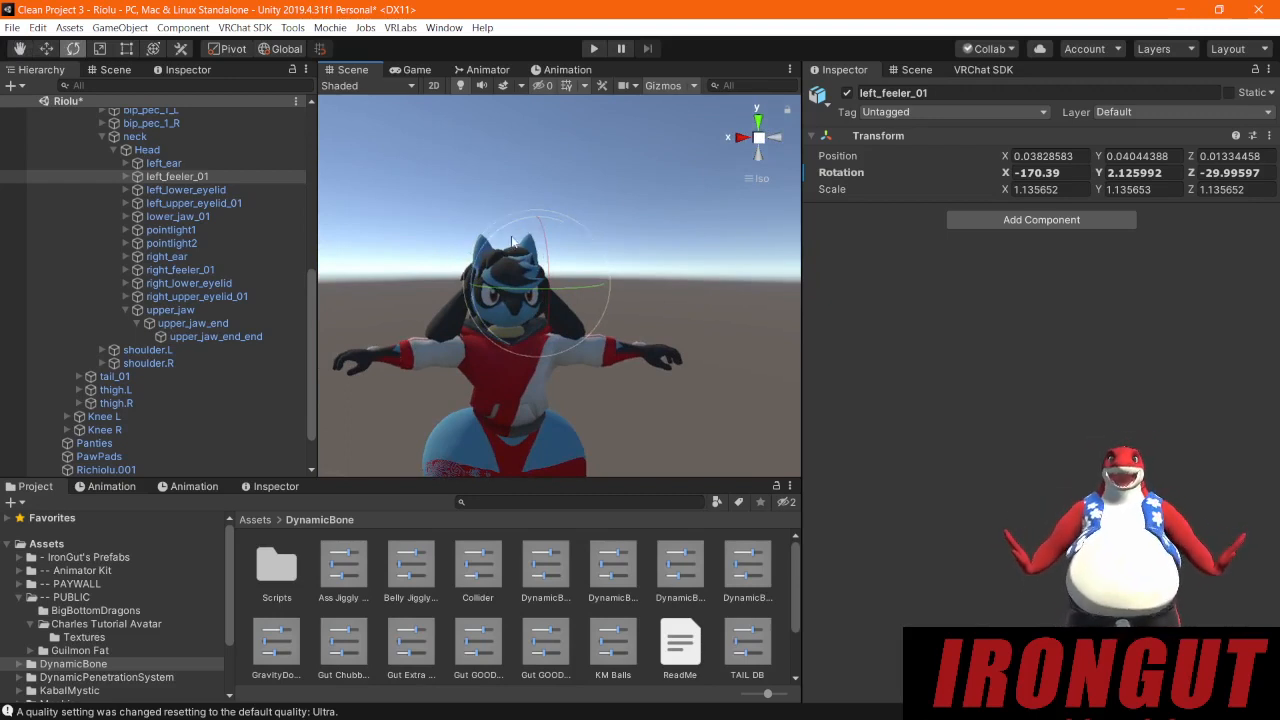
drag(516, 231, 407, 63)
click(202, 179)
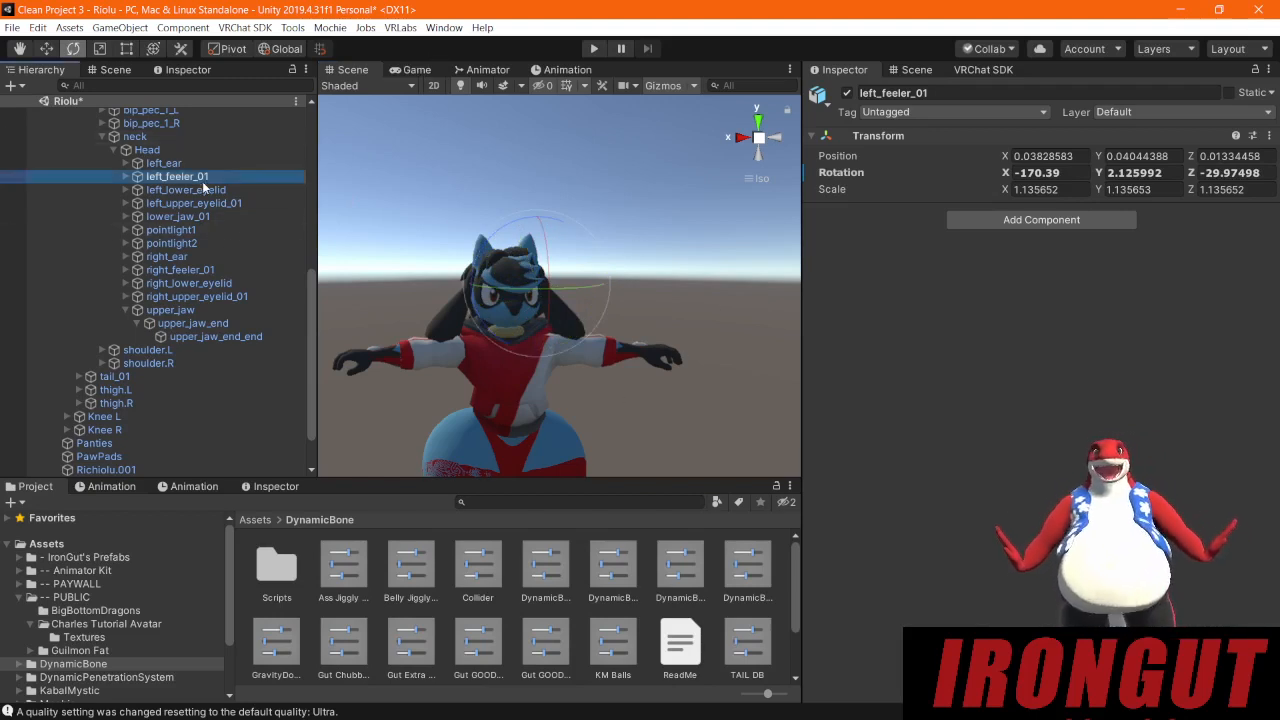
alt+drag(662, 316, 725, 342)
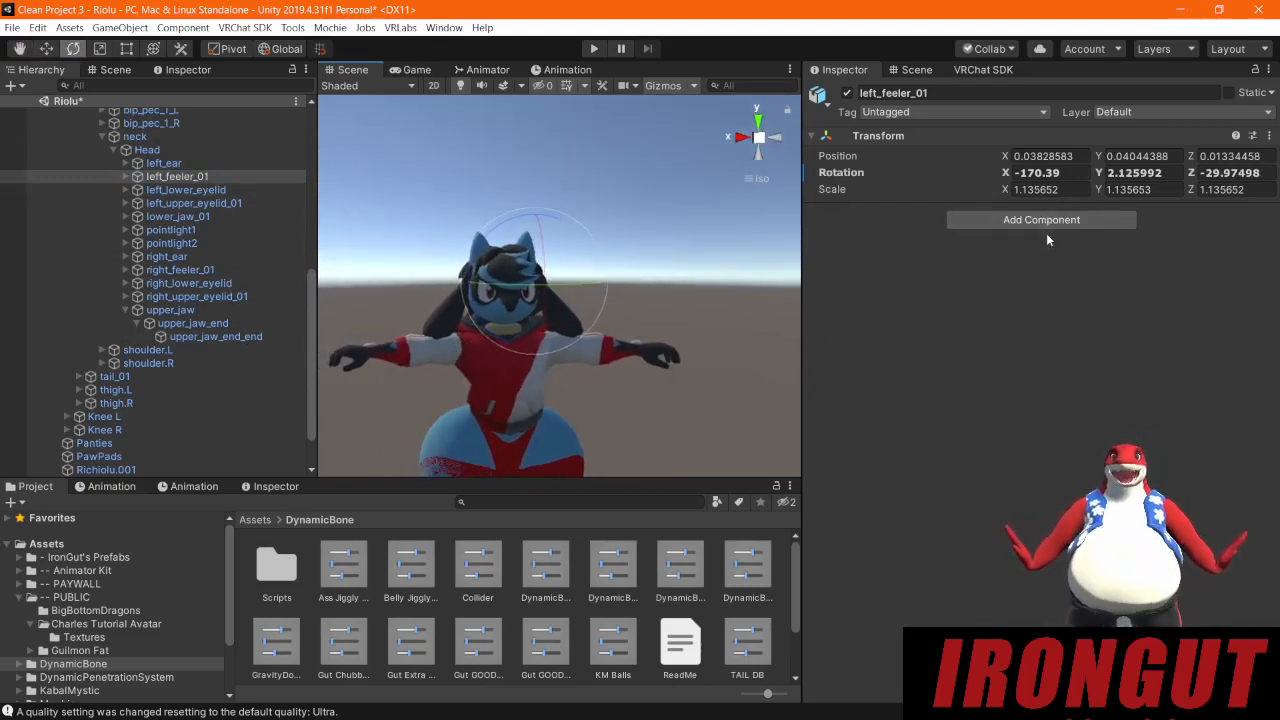
Step: Add a Dynamic Bone component to left_feeler_01, assign left_feeler_01 as its root, and set Inert to 0.824
click(1022, 223)
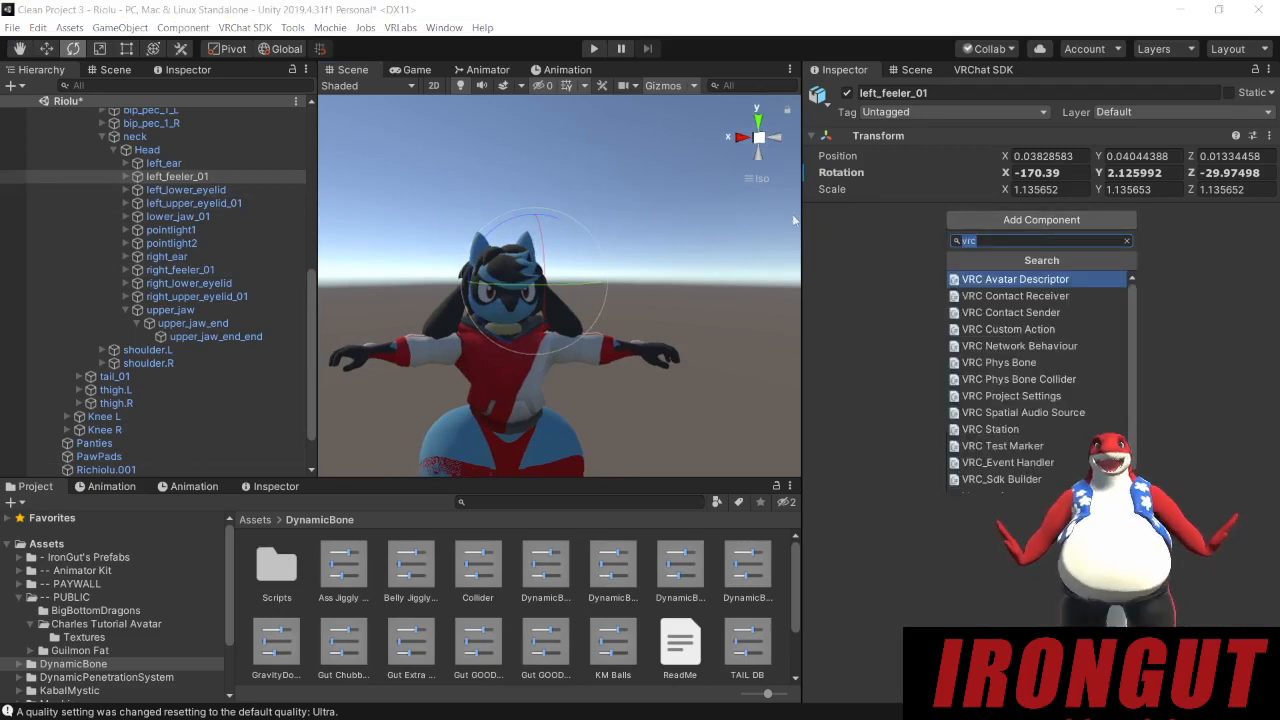
text(dynamic)
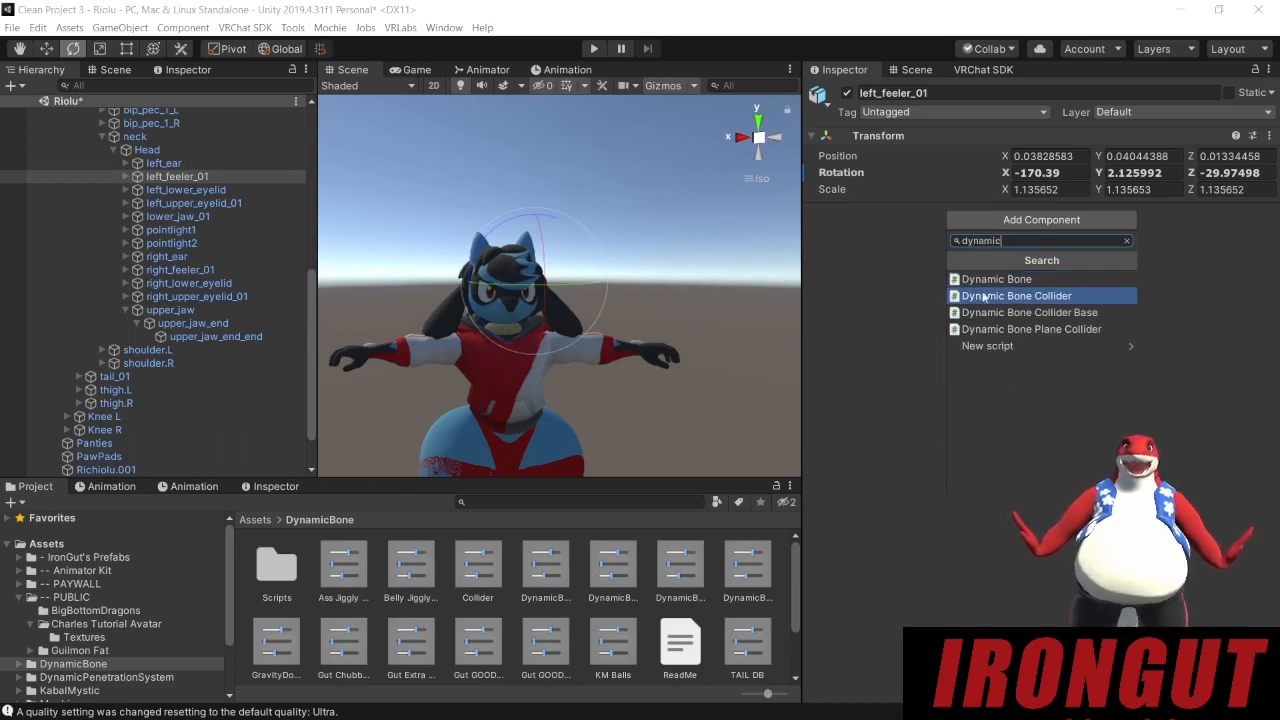
click(997, 279)
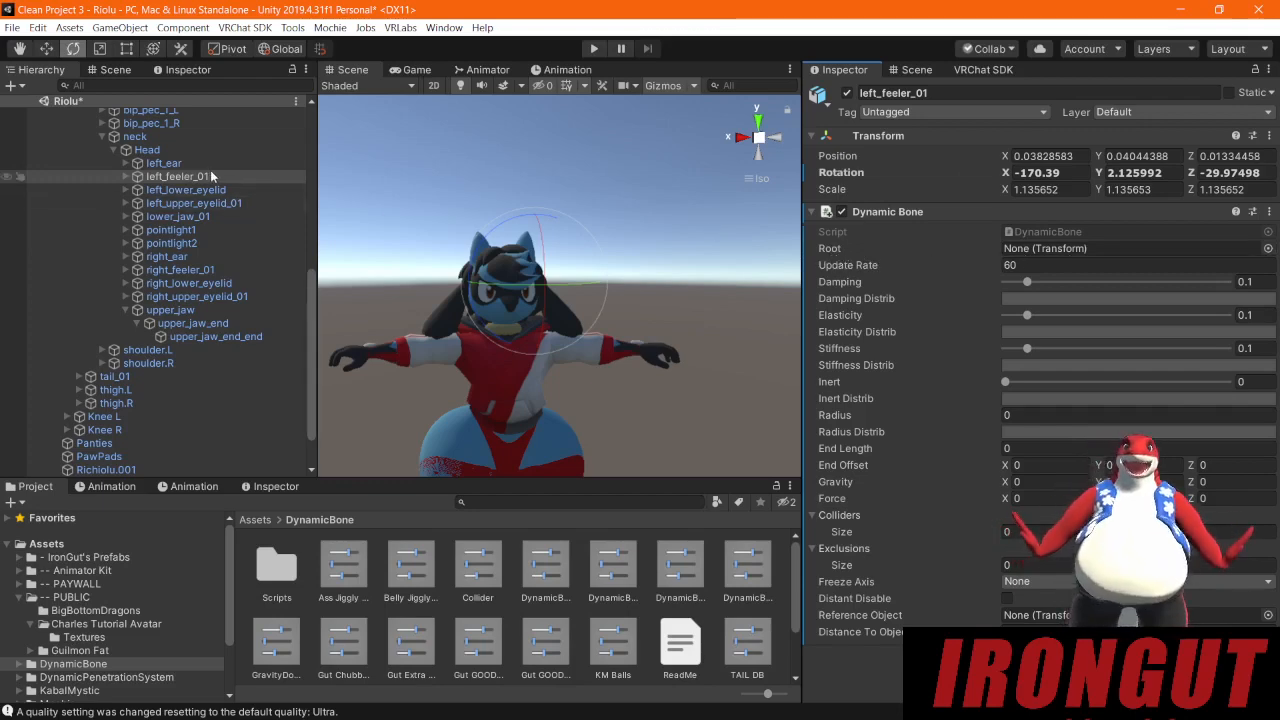
drag(176, 176, 1145, 251)
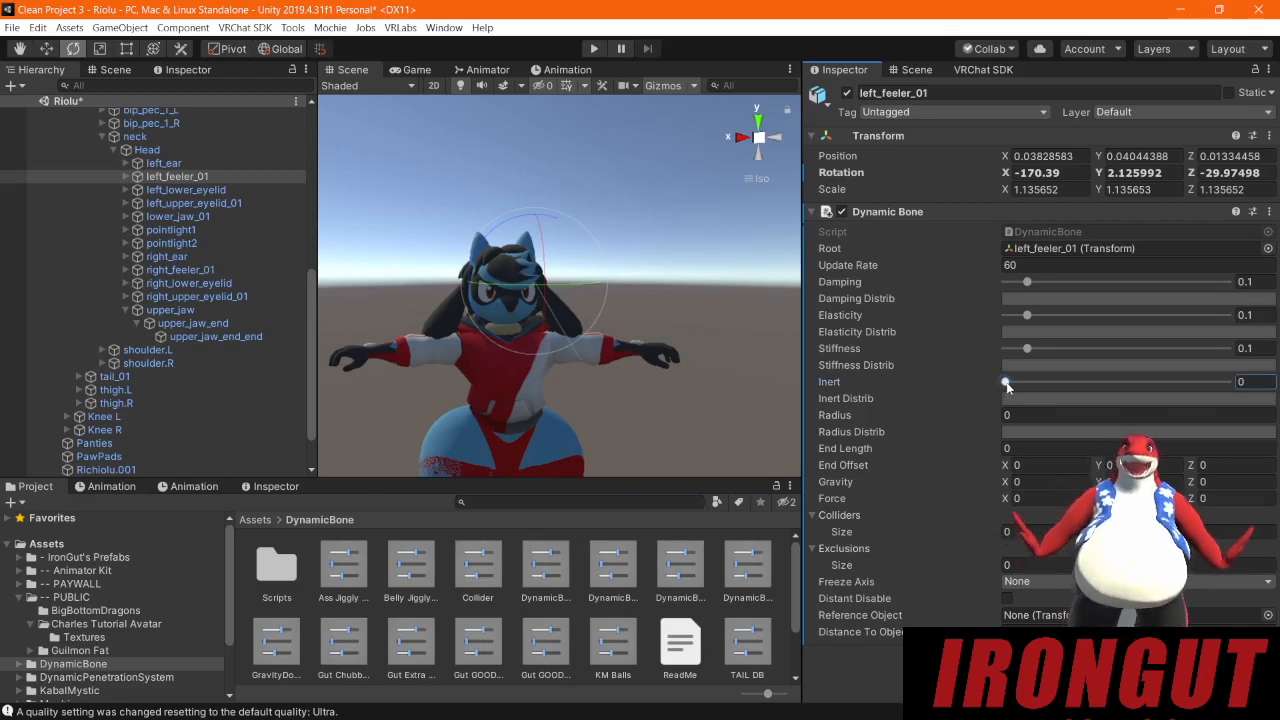
drag(1005, 382, 1226, 382)
click(1188, 381)
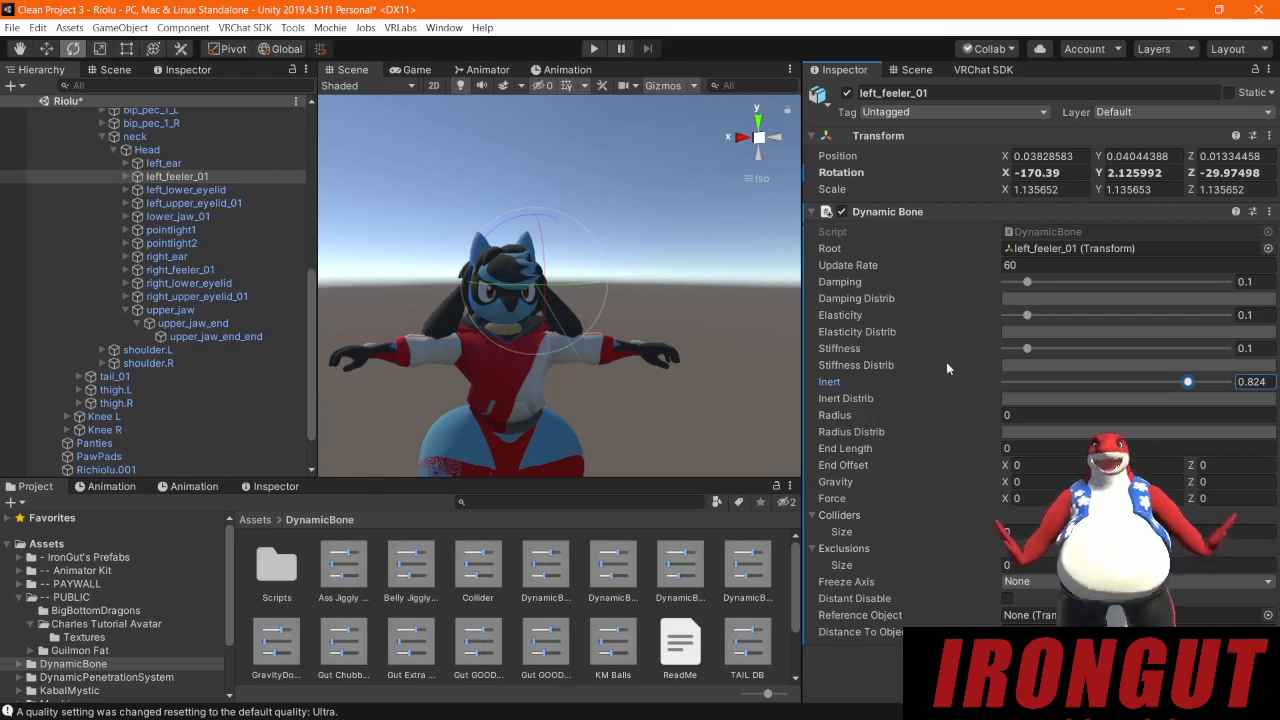
Step: Add a Dynamic Bone component to right_feeler_01 and assign right_feeler_01 as its root
click(195, 271)
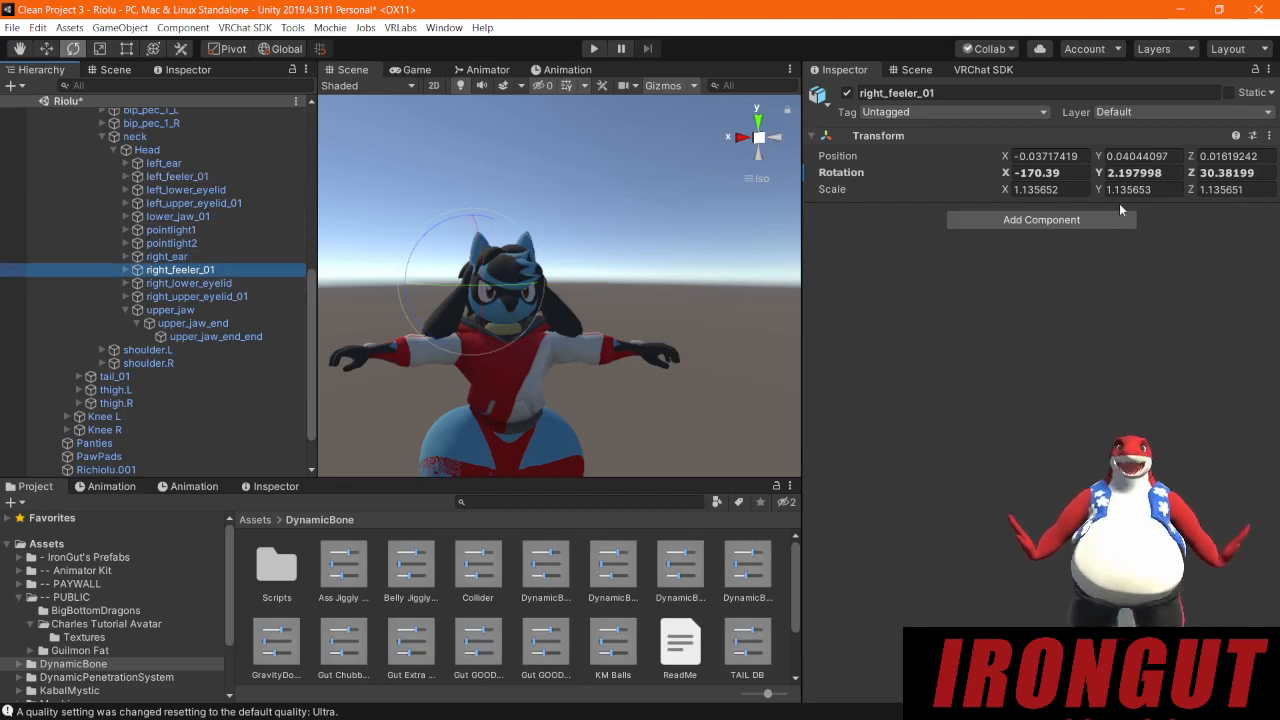
click(1119, 217)
click(1033, 278)
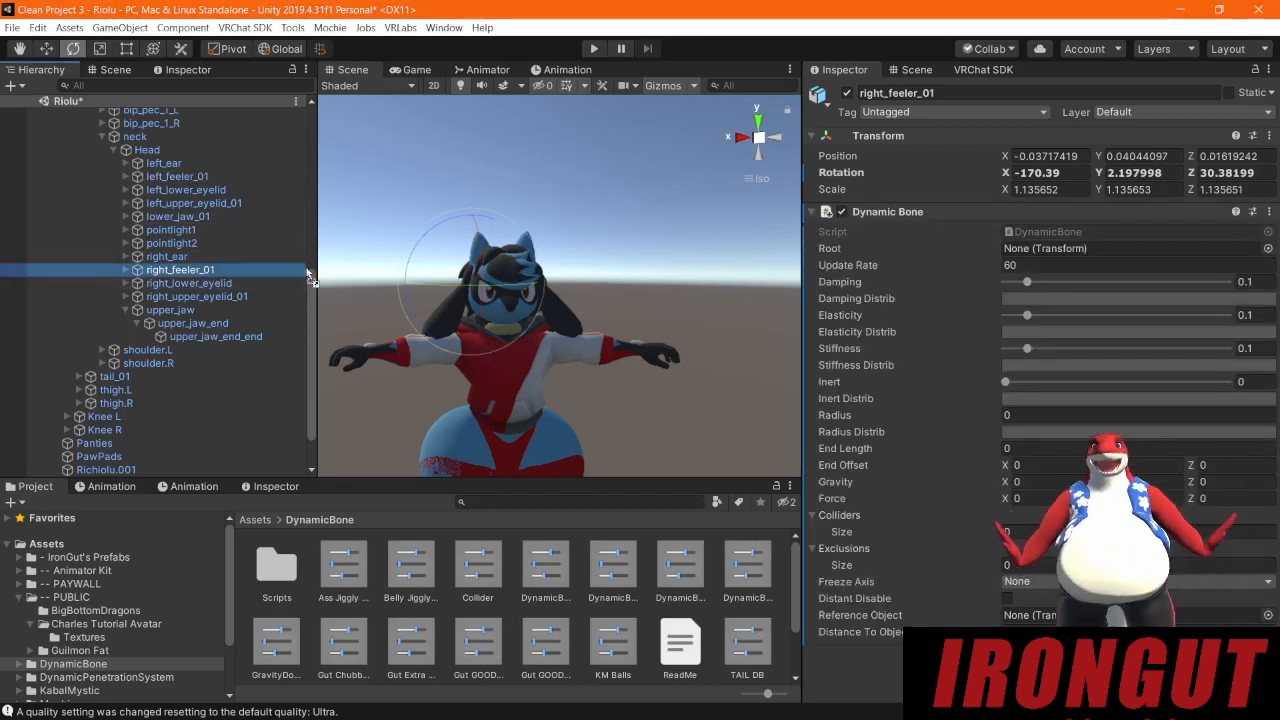
drag(1026, 264, 1106, 250)
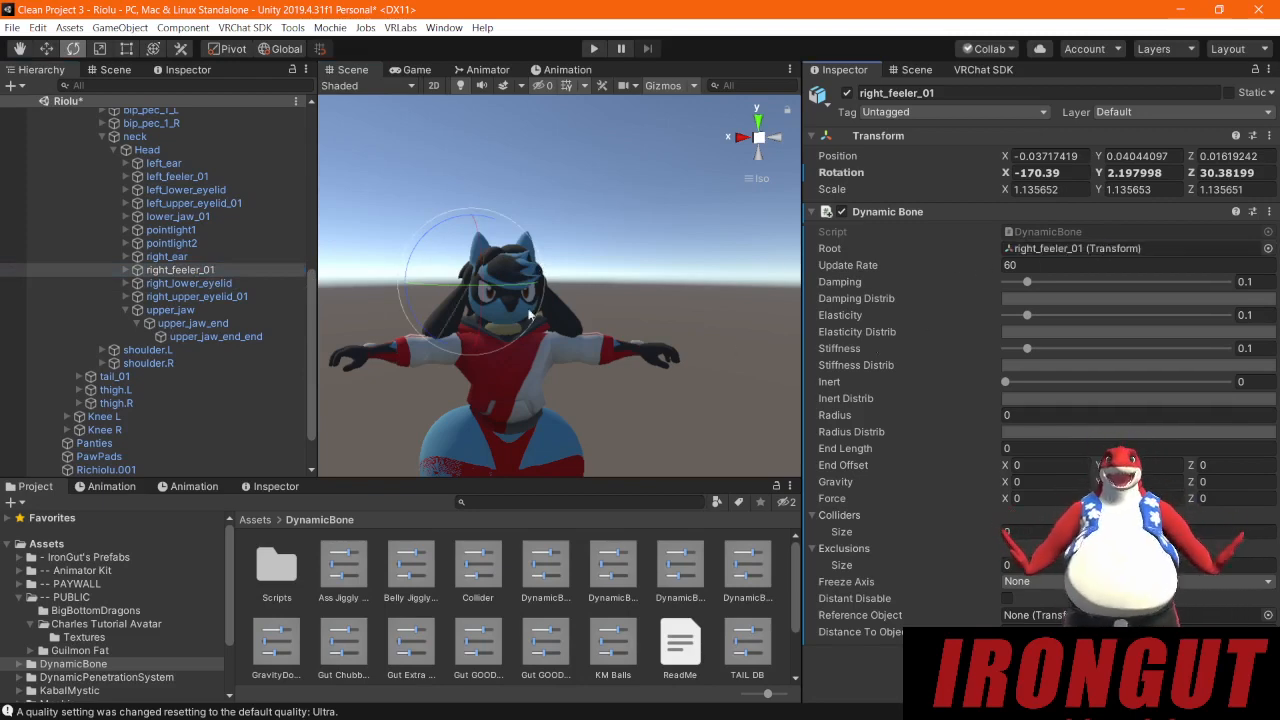
Step: Add a Dynamic Bone component to the tail_01 bone and assign tail_01 as its root
alt+drag(531, 314, 679, 345)
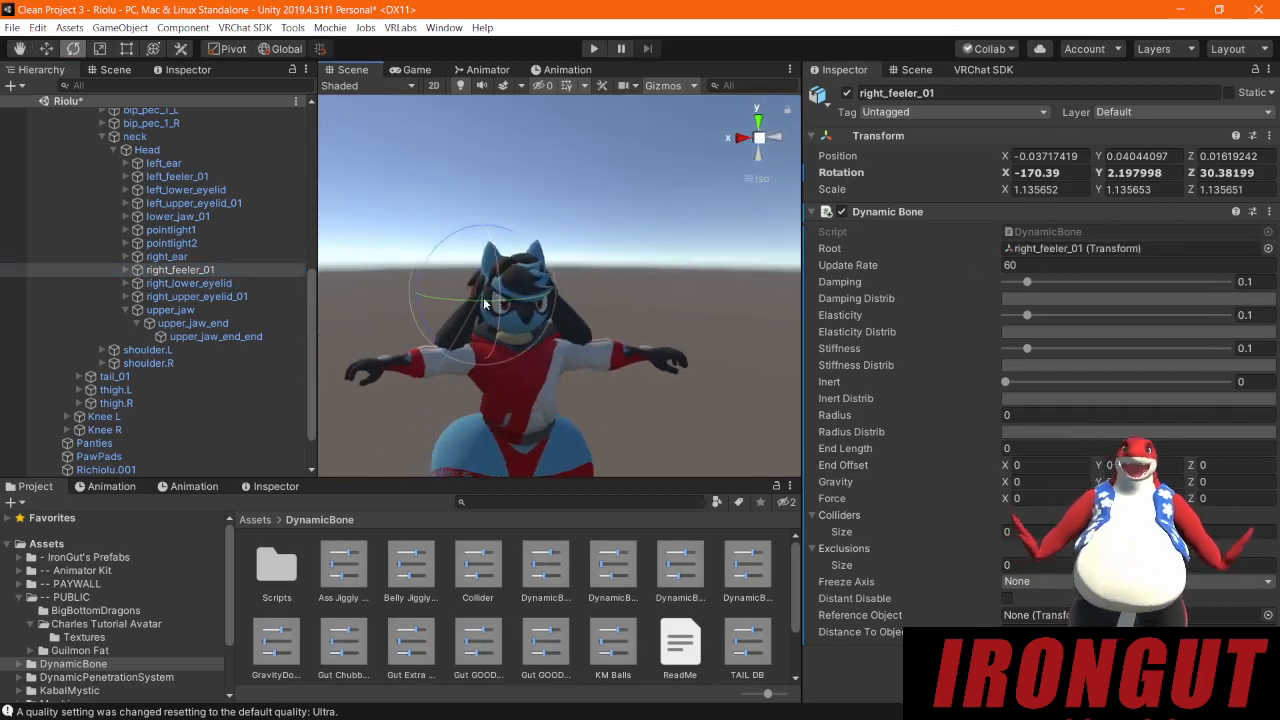
alt+drag(484, 303, 620, 425)
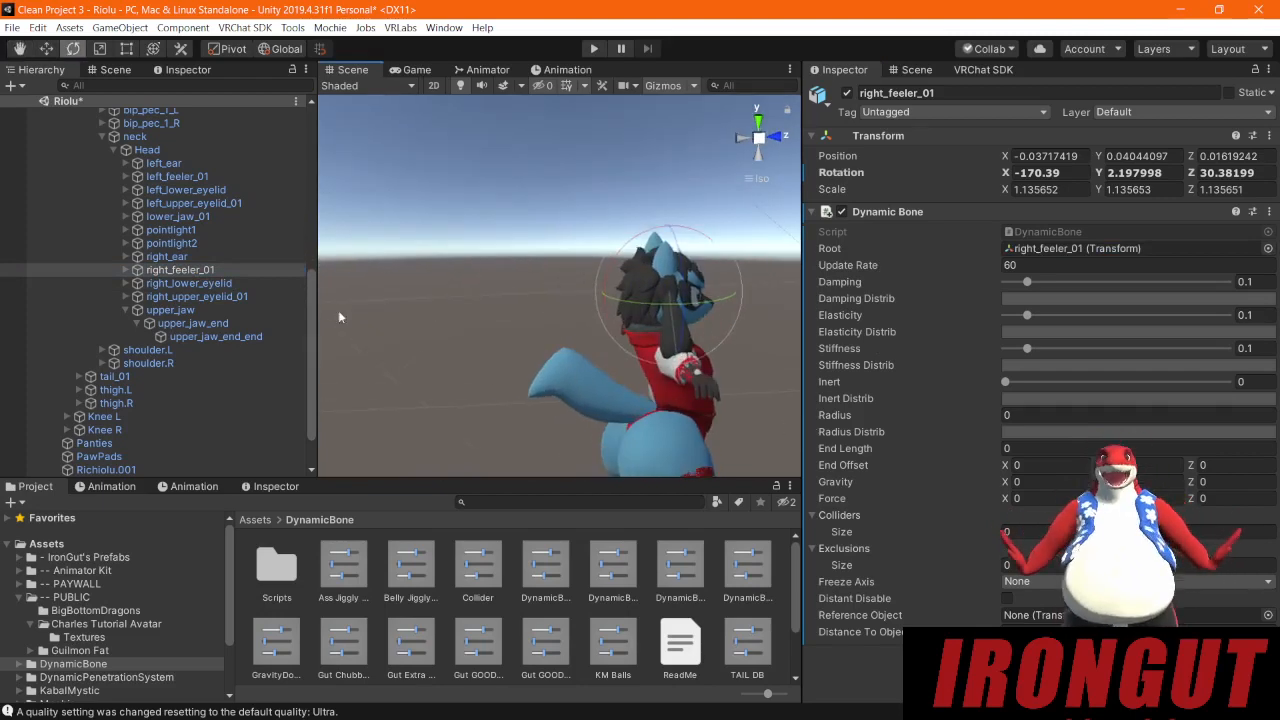
click(128, 376)
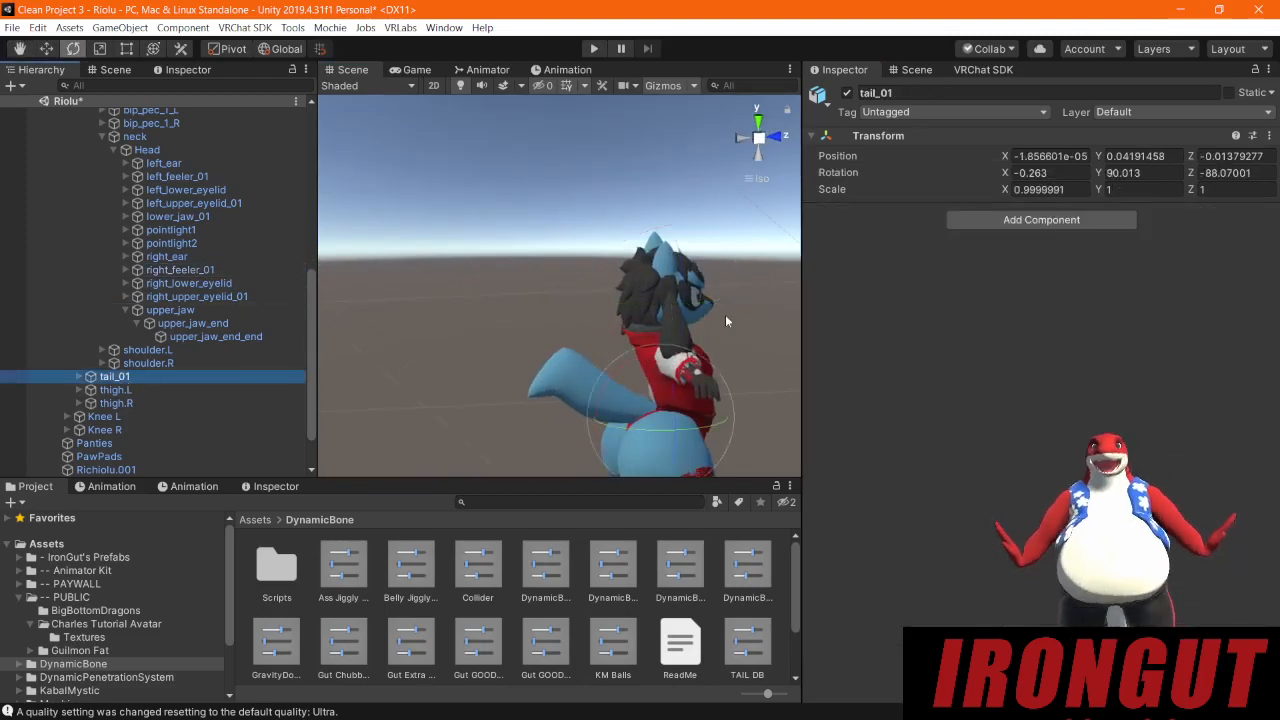
click(1041, 219)
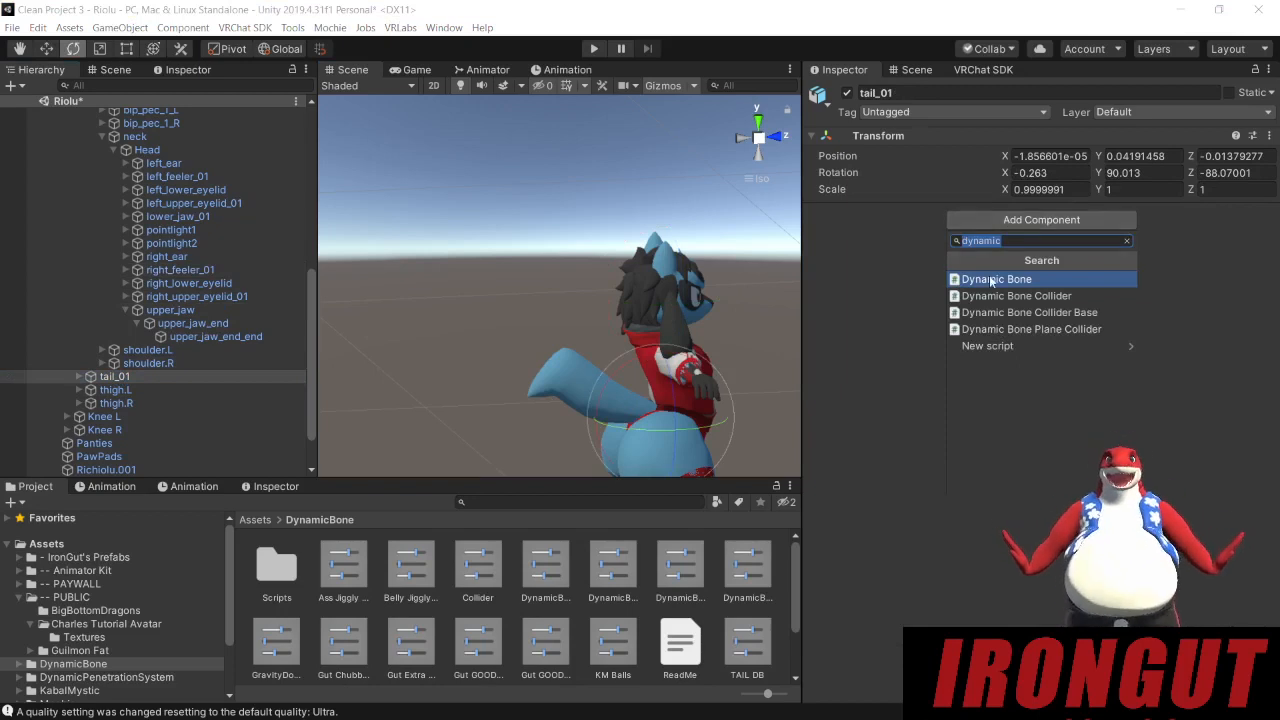
click(991, 280)
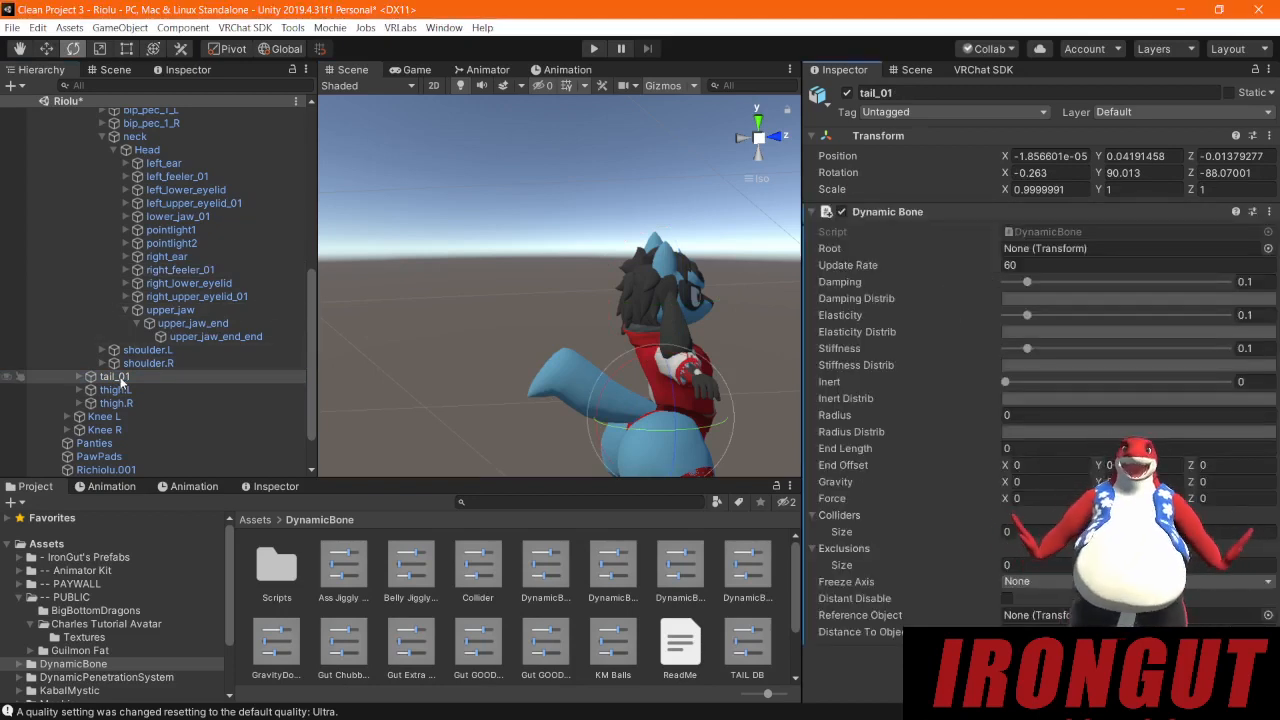
drag(120, 380, 1066, 249)
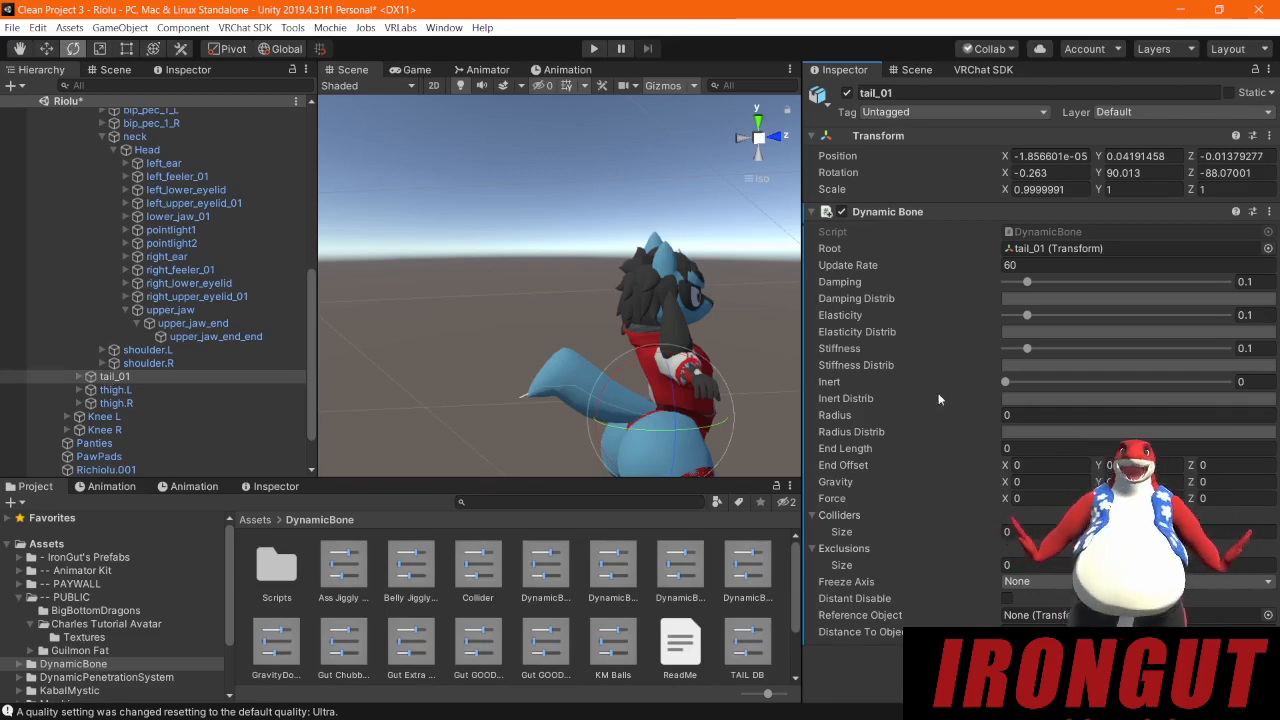
Step: Try adding a Dynamic Bone component to the Body mesh with Butt.L as its root
scroll(280, 390, down, 2)
scroll(160, 406, up, 10)
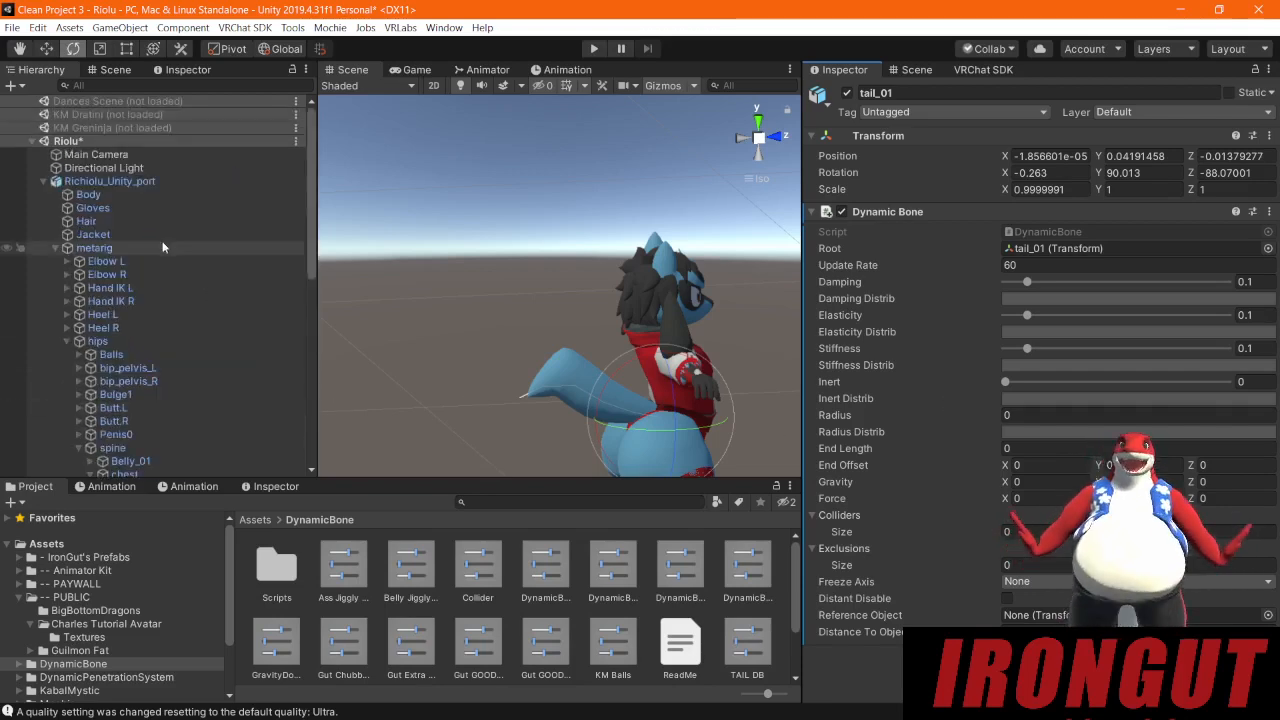
click(103, 196)
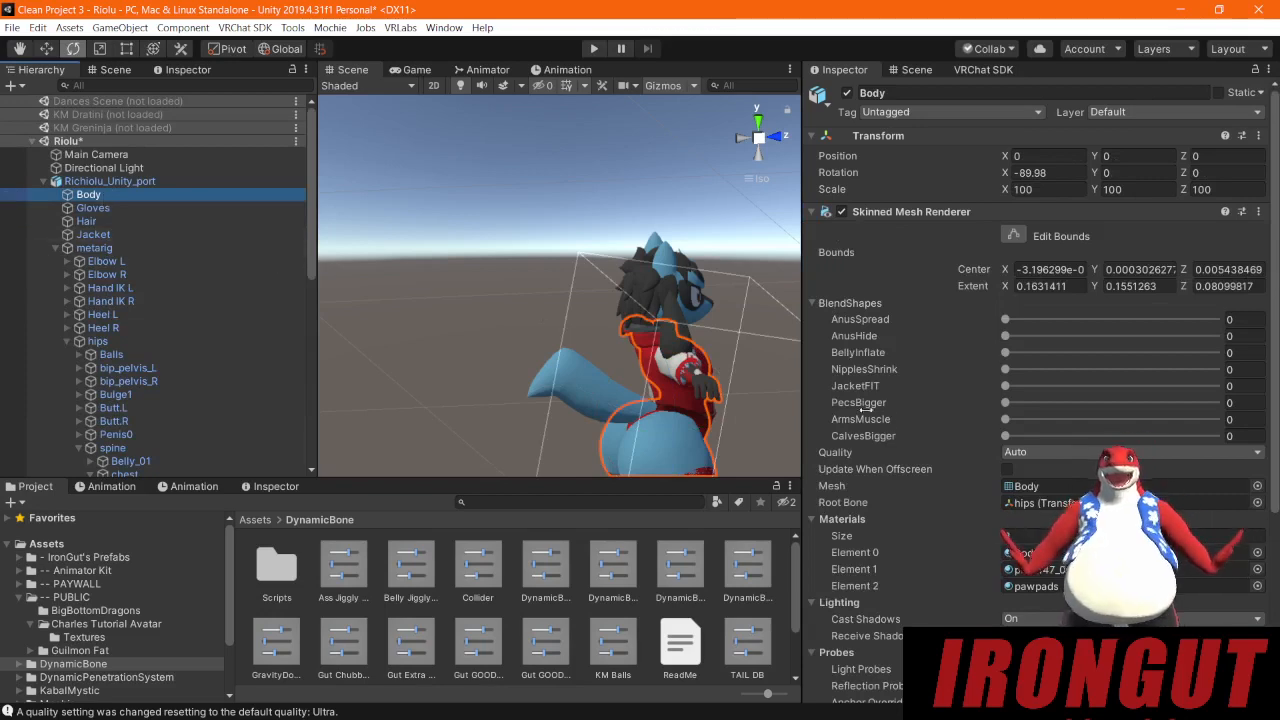
scroll(868, 535, down, 5)
key(ctrl+shift+a)
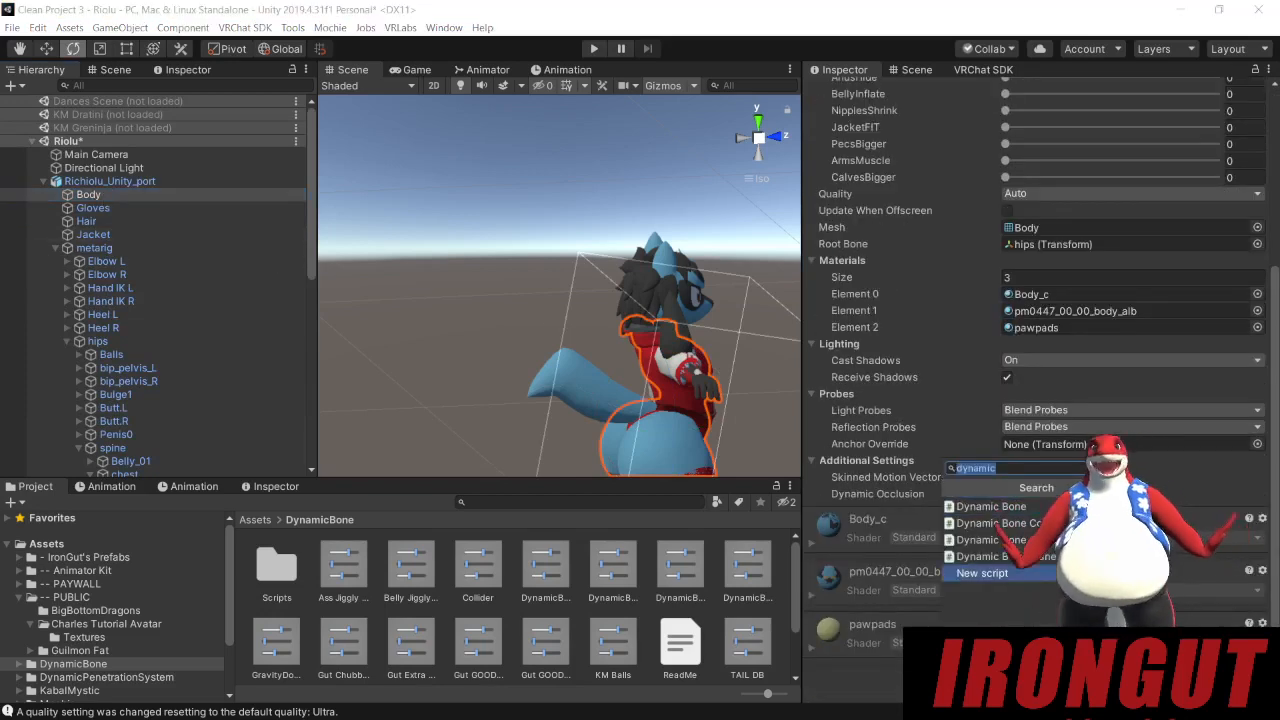
click(998, 510)
scroll(995, 507, down, 9)
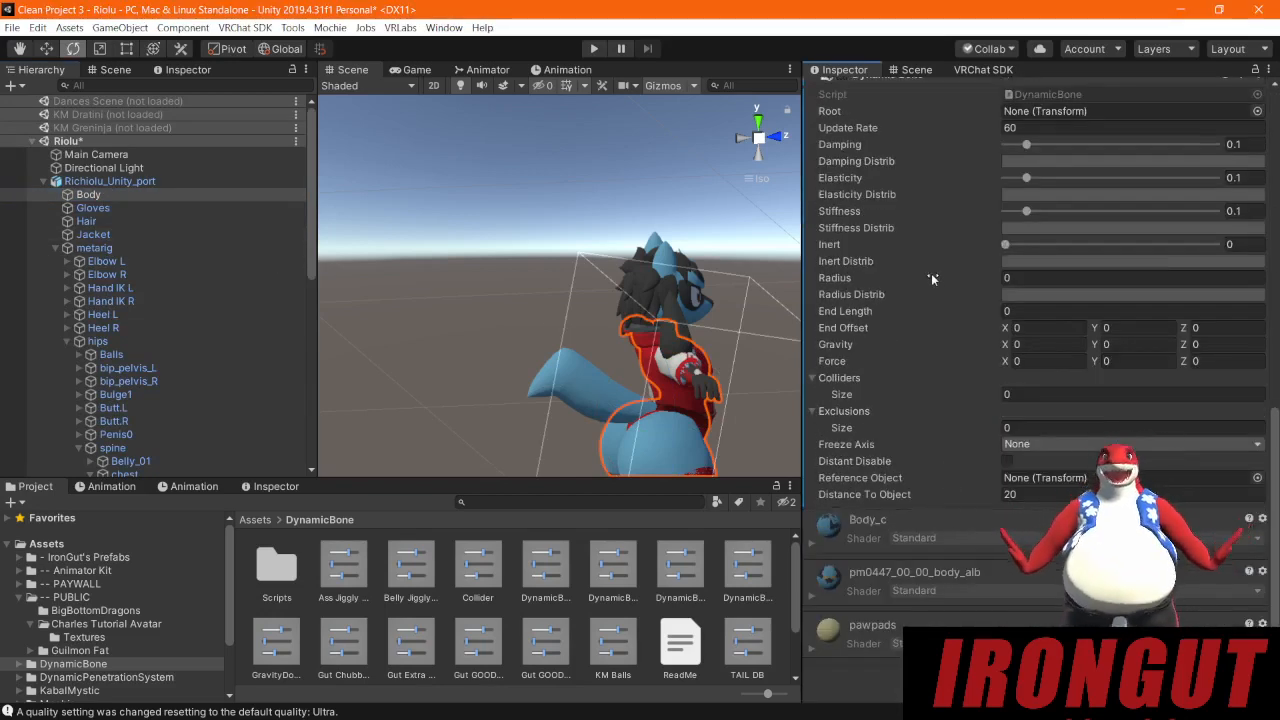
scroll(999, 312, up, 6)
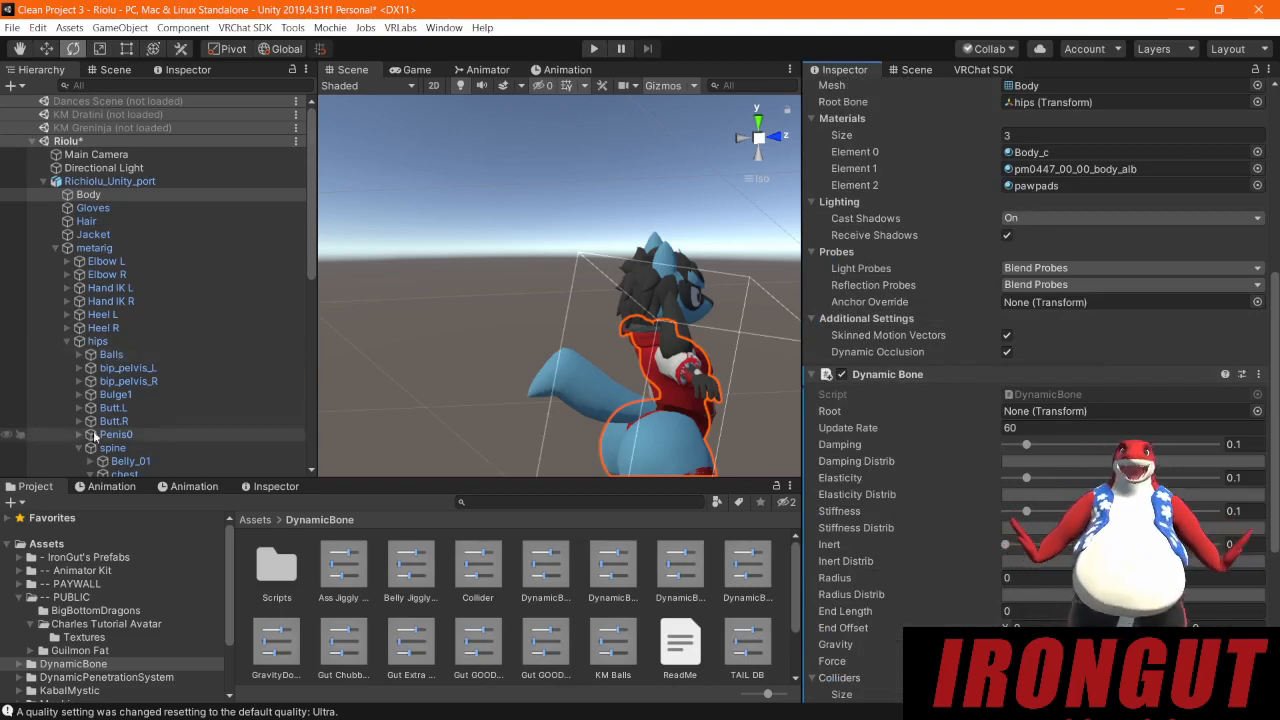
scroll(143, 388, down, 5)
drag(113, 308, 1110, 418)
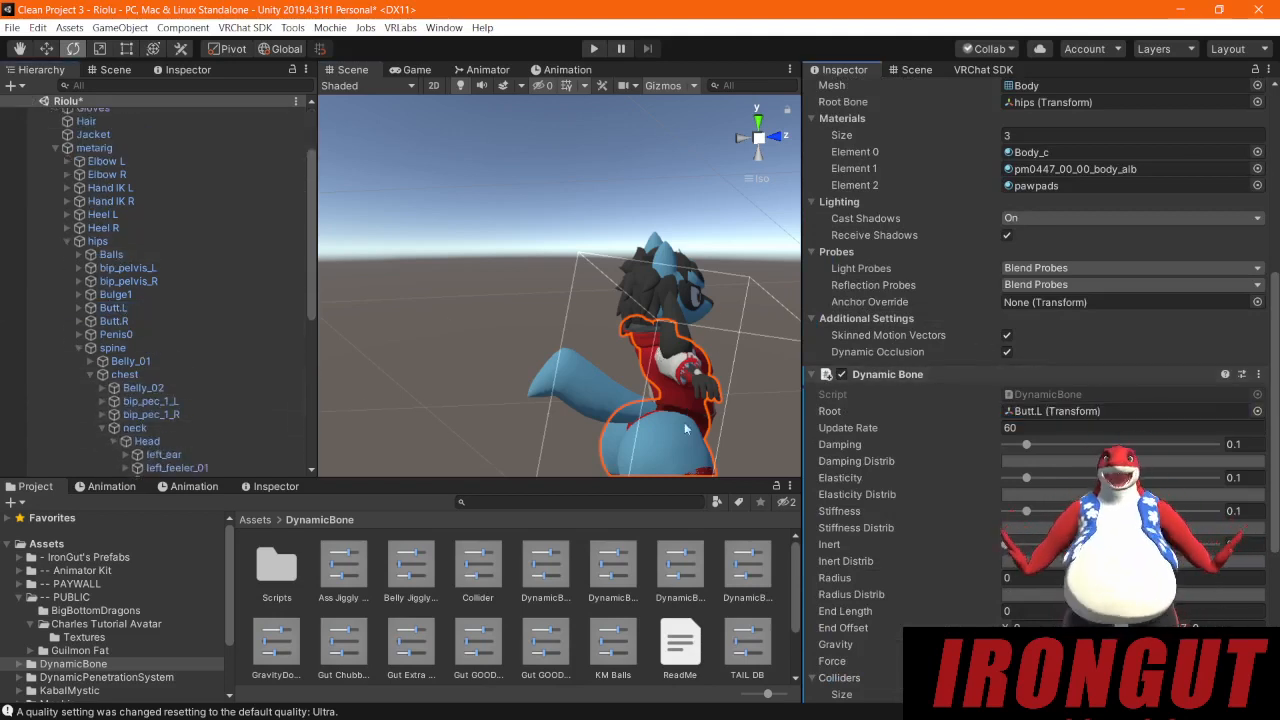
Step: Remove the Dynamic Bone component from the Body mesh
key(f)
alt+drag(529, 300, 1120, 340)
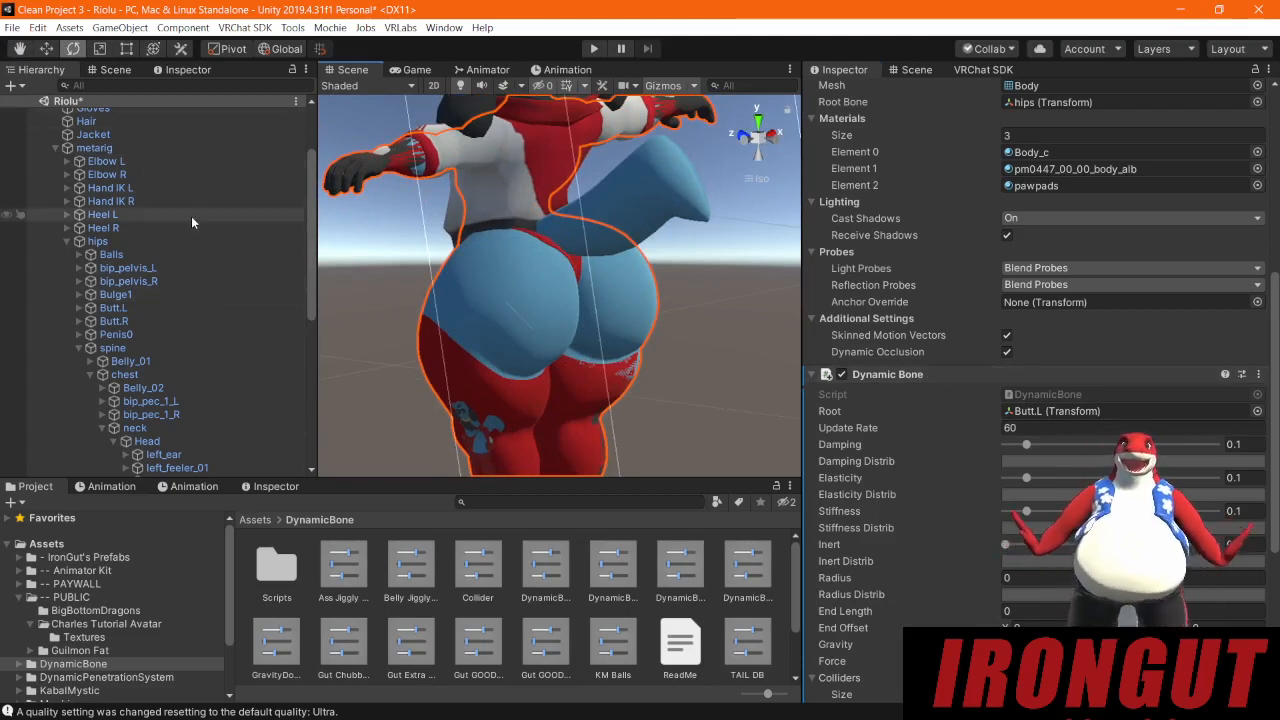
scroll(150, 220, up, 3)
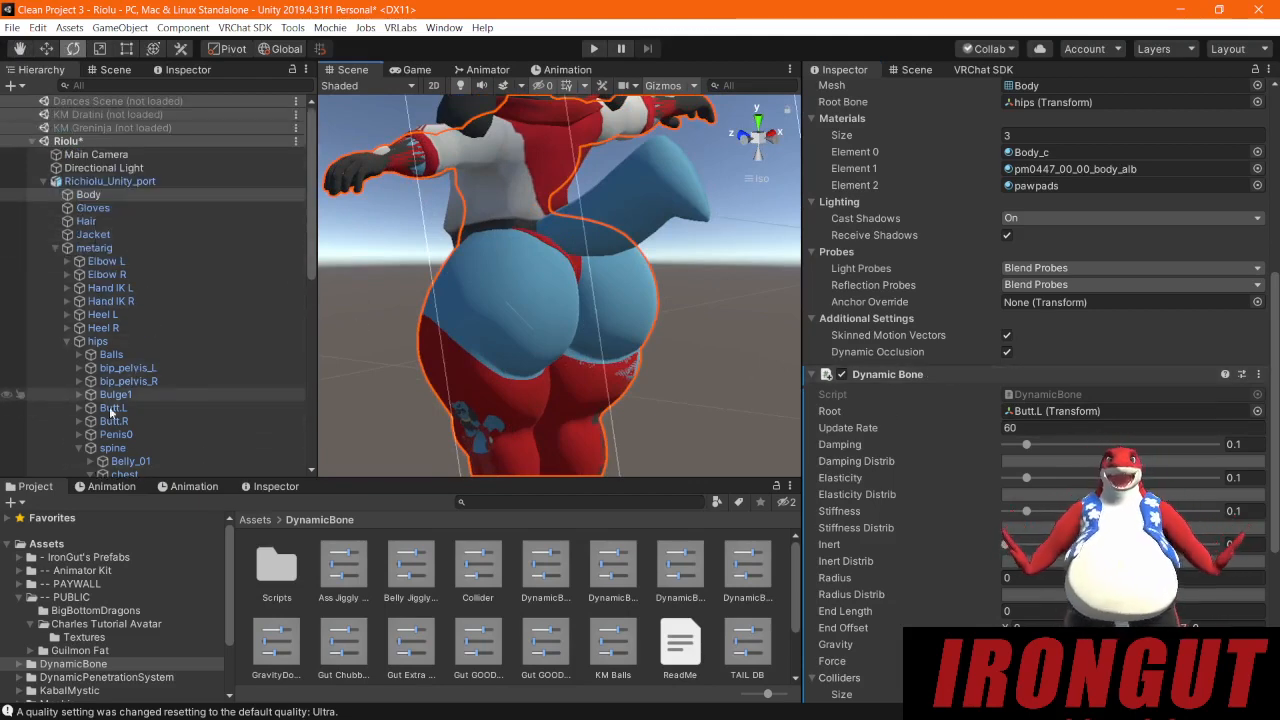
right_click(918, 375)
click(967, 421)
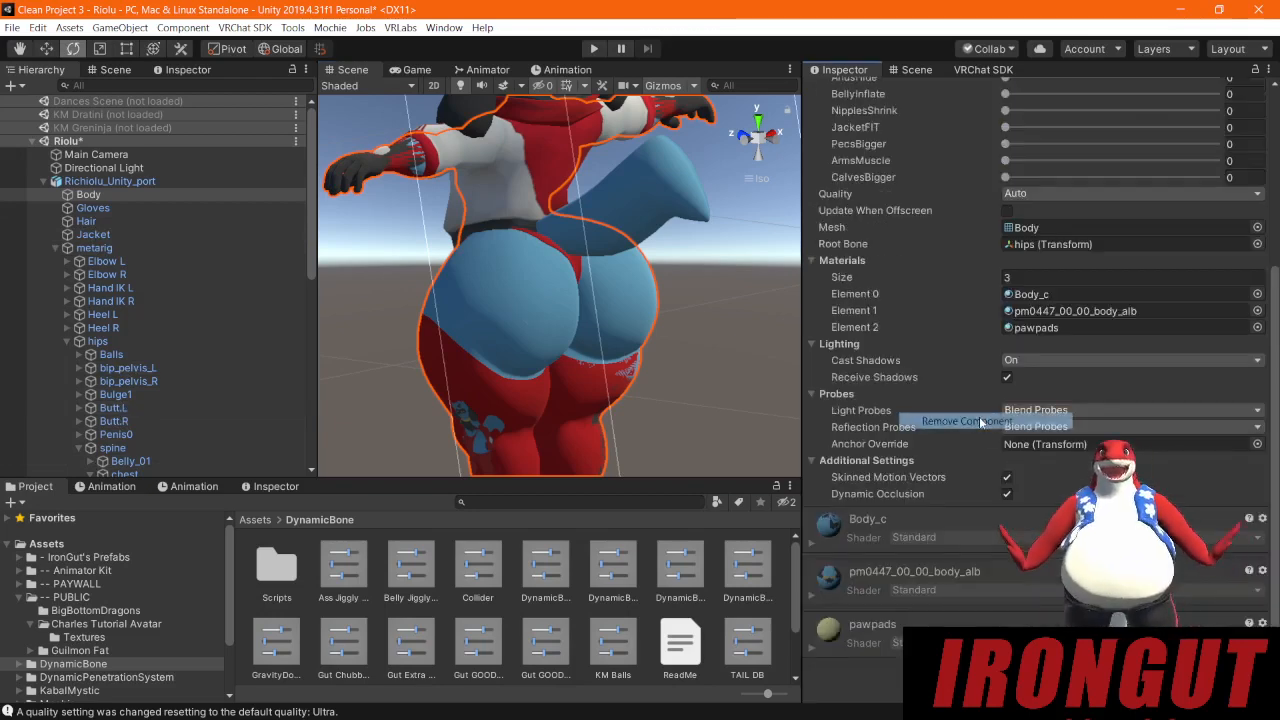
scroll(899, 475, up, 5)
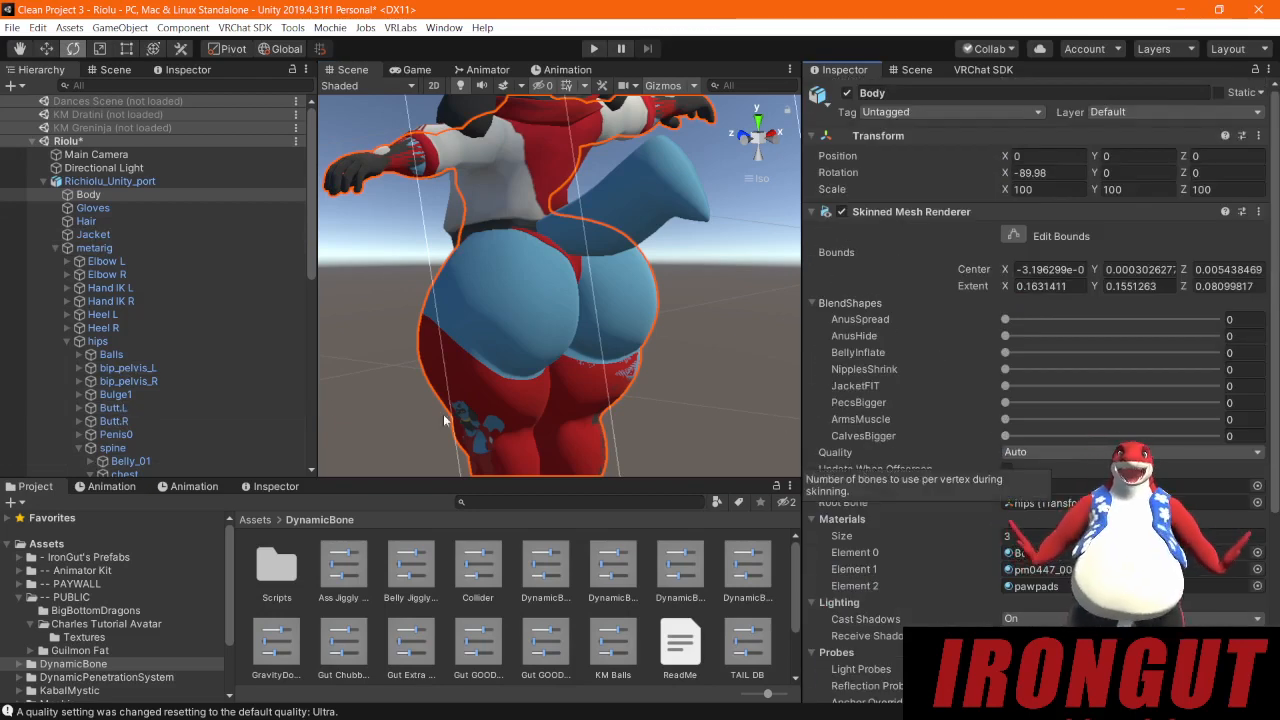
Step: Select the Butt.L and Butt.R bones under hips together and add a Dynamic Bone component to both
click(113, 421)
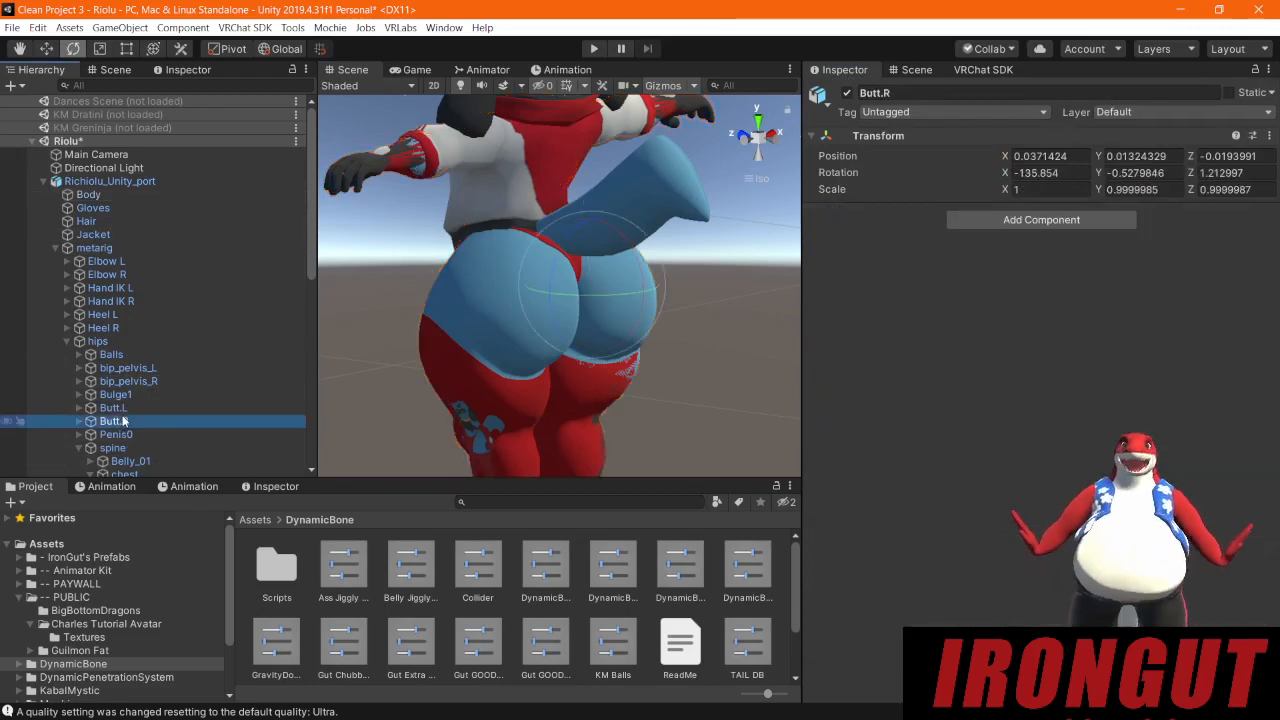
ctrl+click(113, 408)
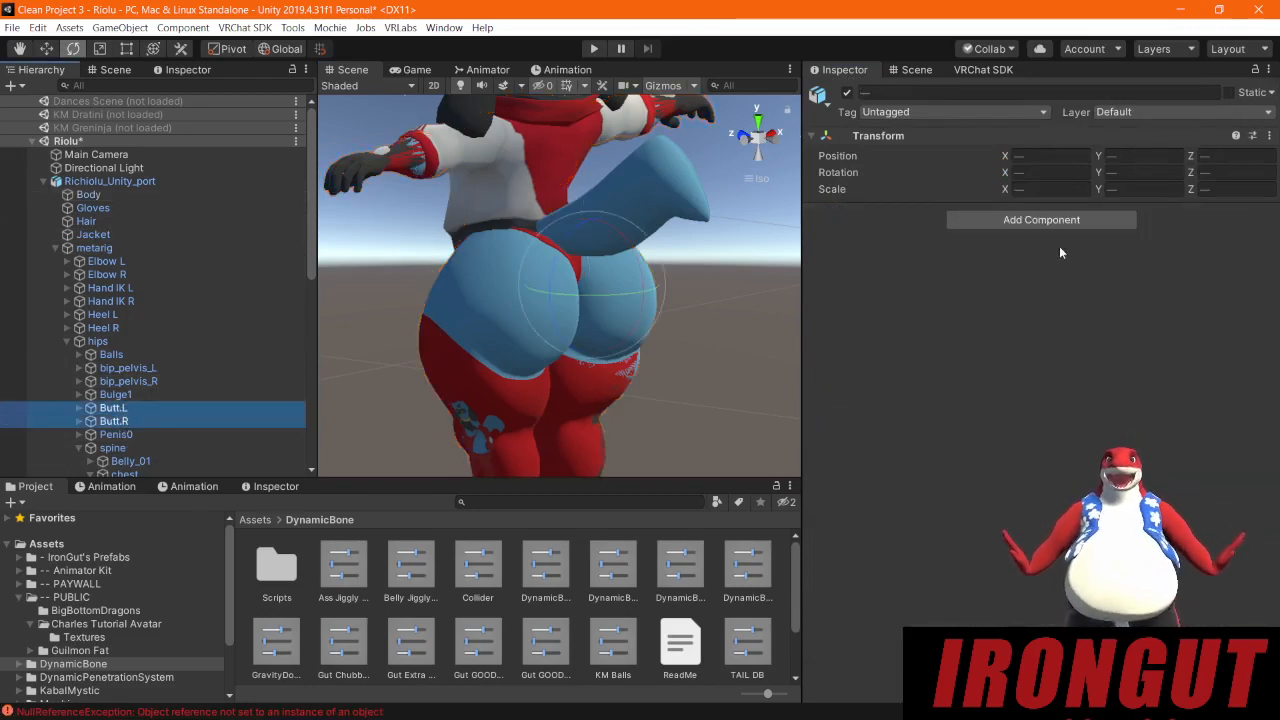
ctrl+click(134, 405)
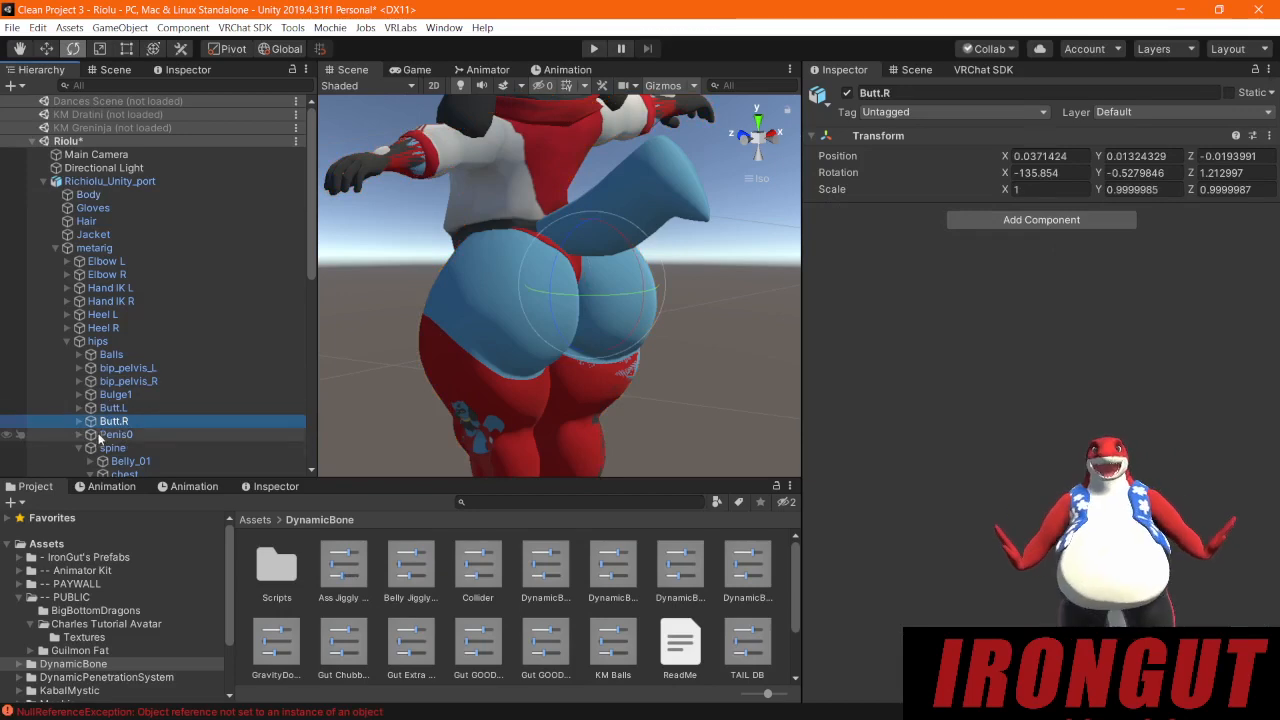
ctrl+click(135, 402)
click(1050, 220)
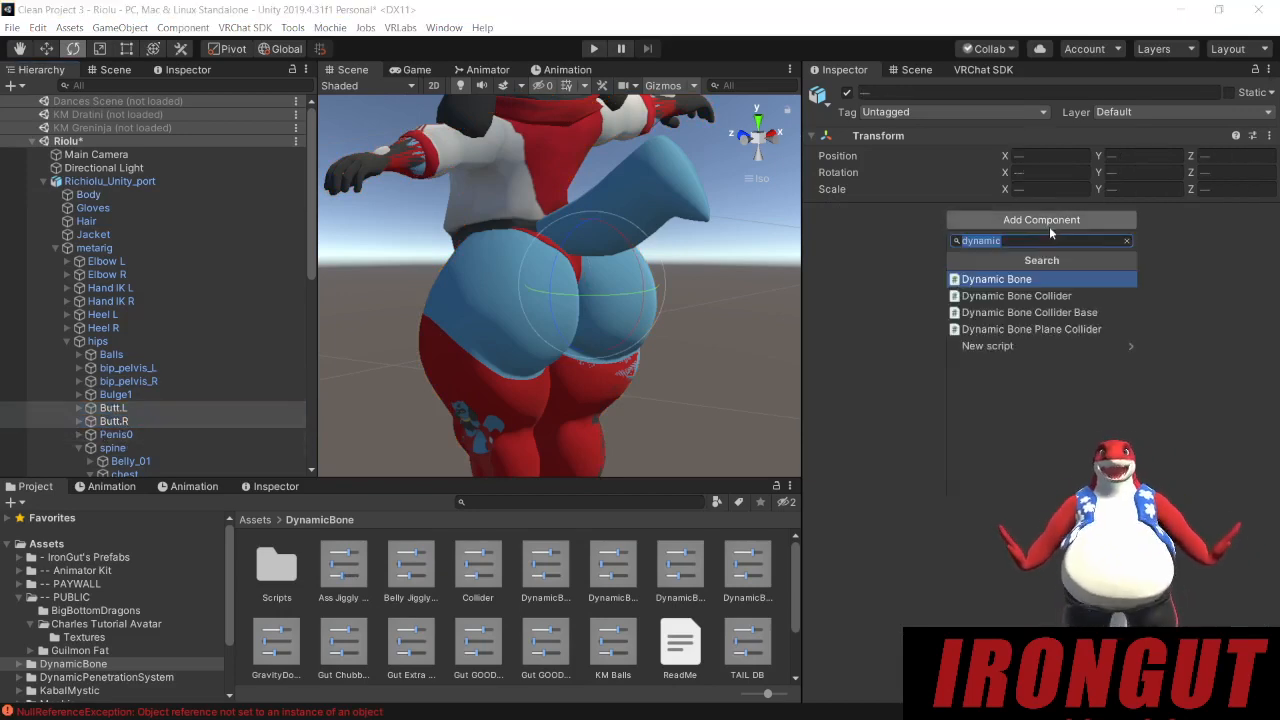
click(1045, 277)
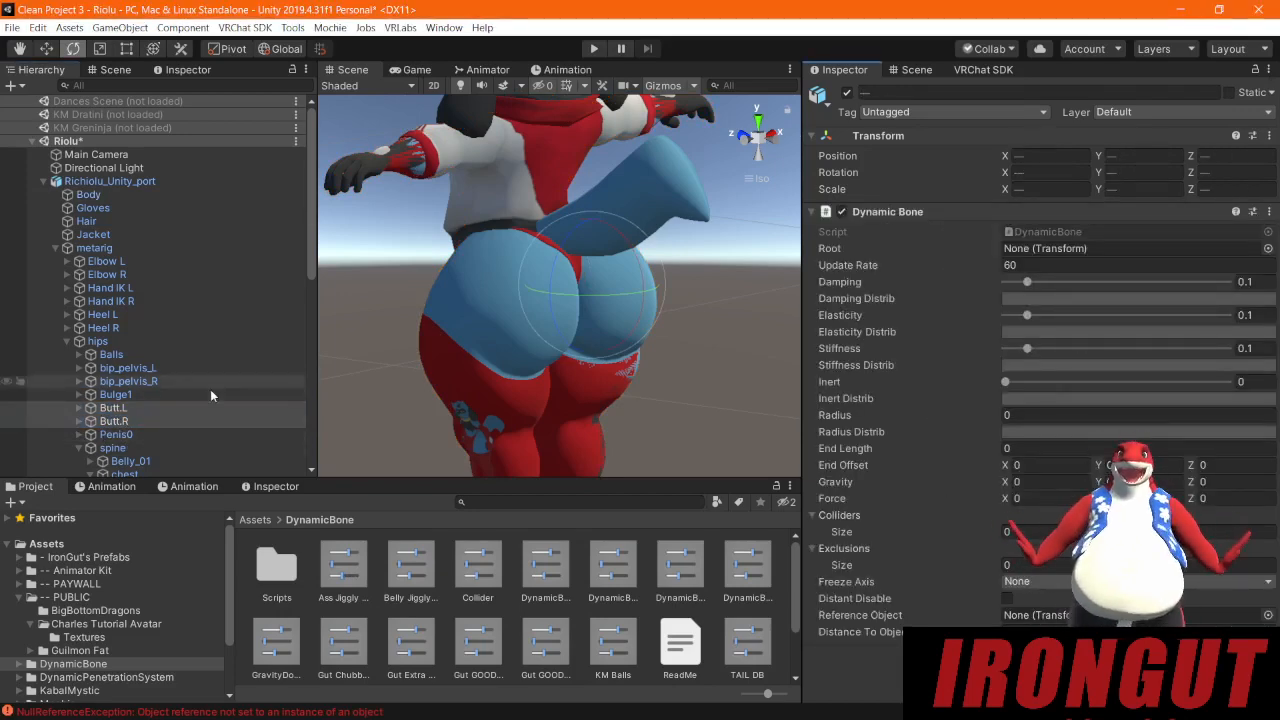
Step: Assign Butt.L and Butt.R each as the root of its own Dynamic Bone component
ctrl+click(118, 420)
drag(113, 408, 1138, 250)
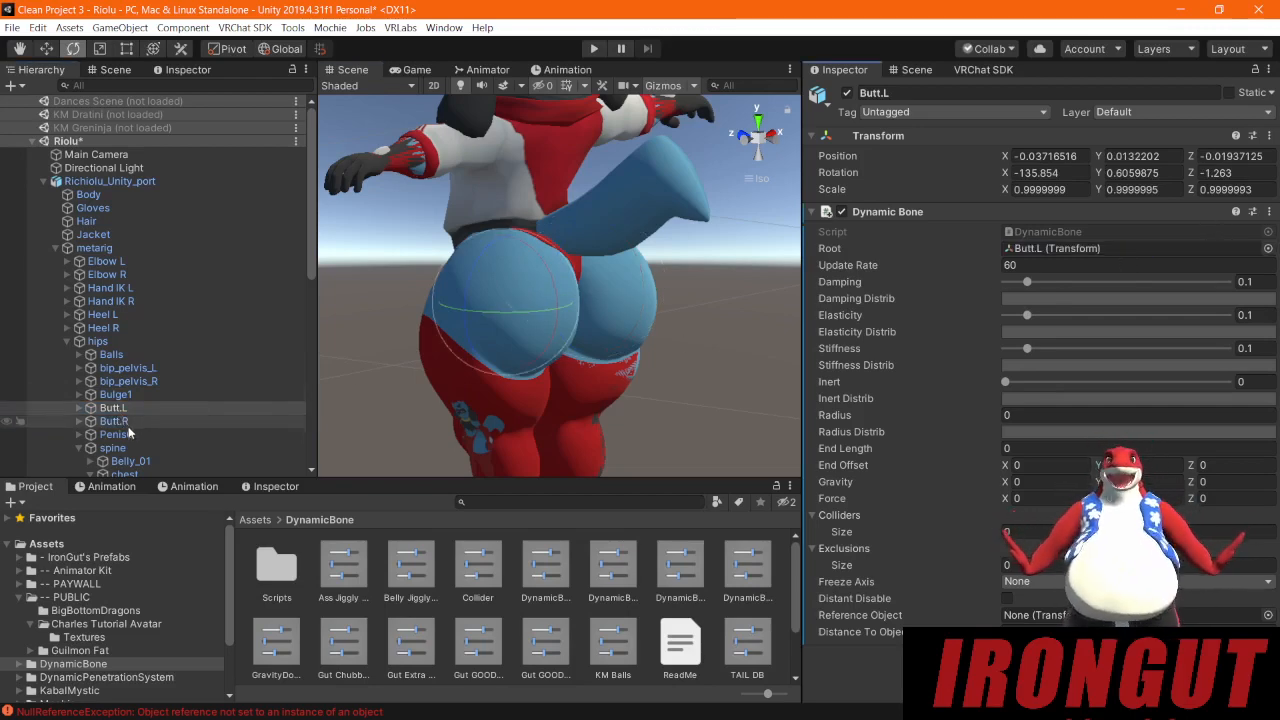
click(113, 421)
drag(551, 400, 1131, 258)
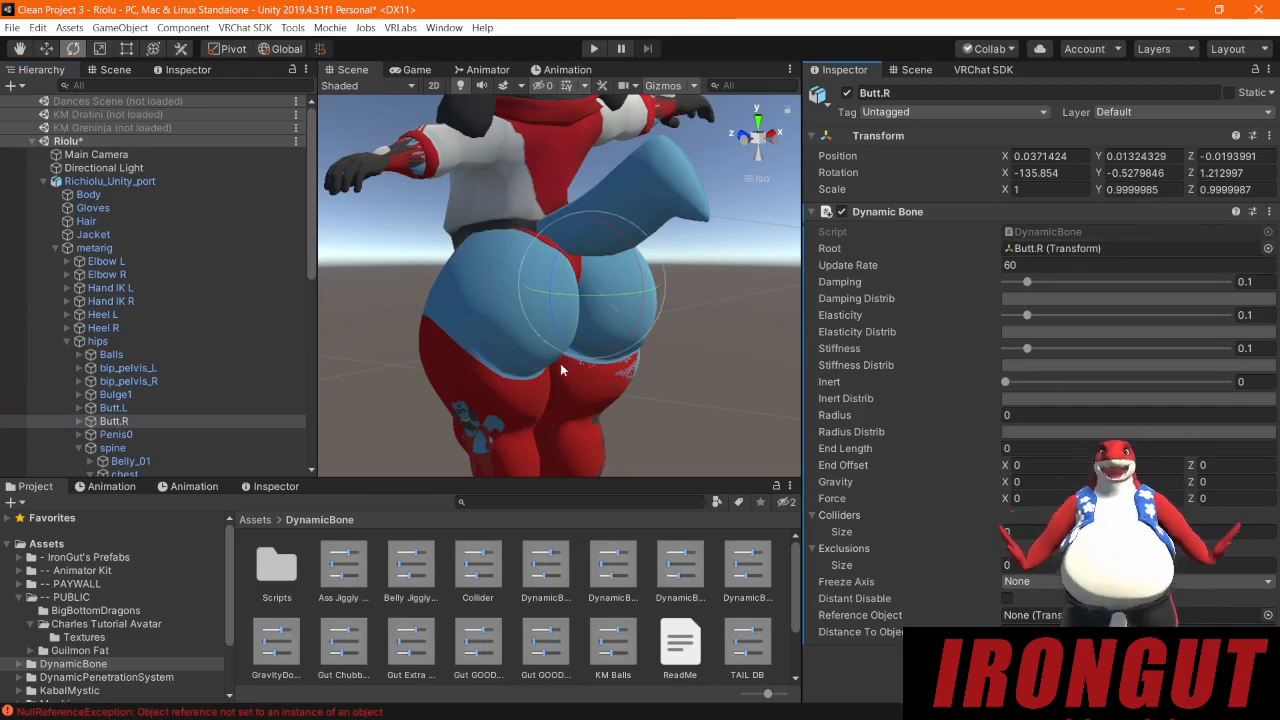
click(250, 248)
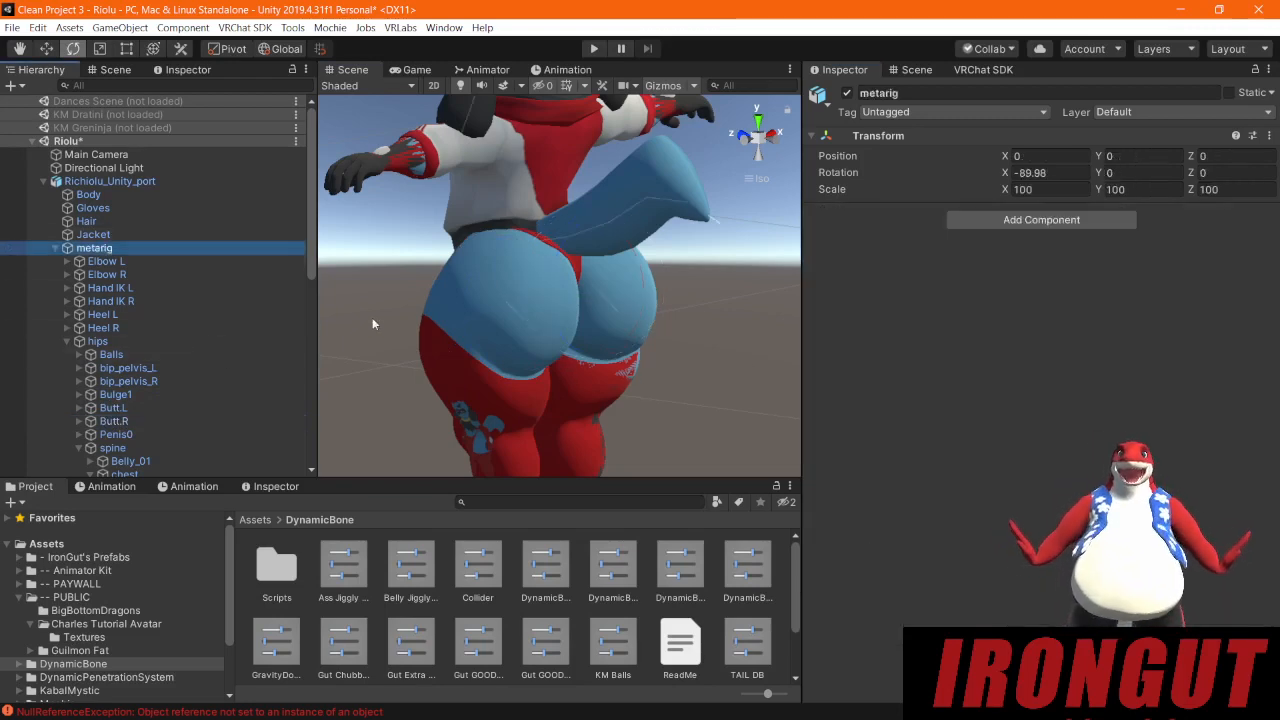
alt+drag(651, 263, 542, 308)
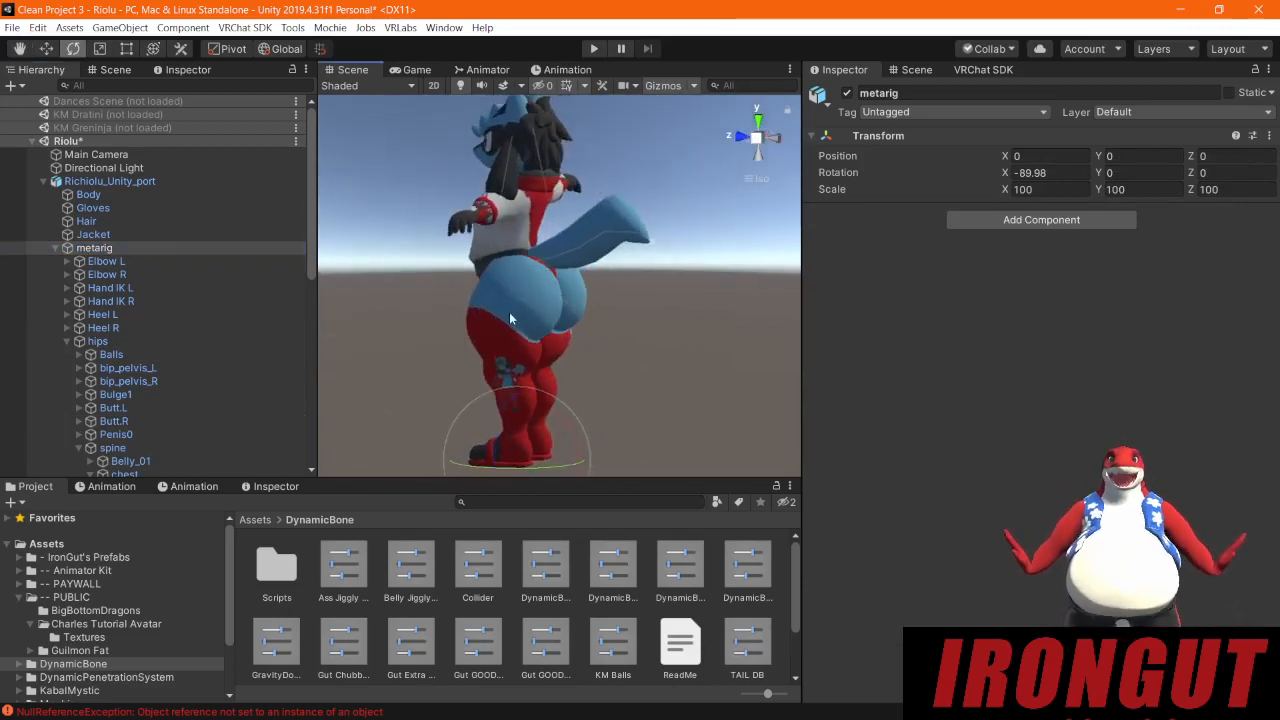
scroll(681, 255, down, 1)
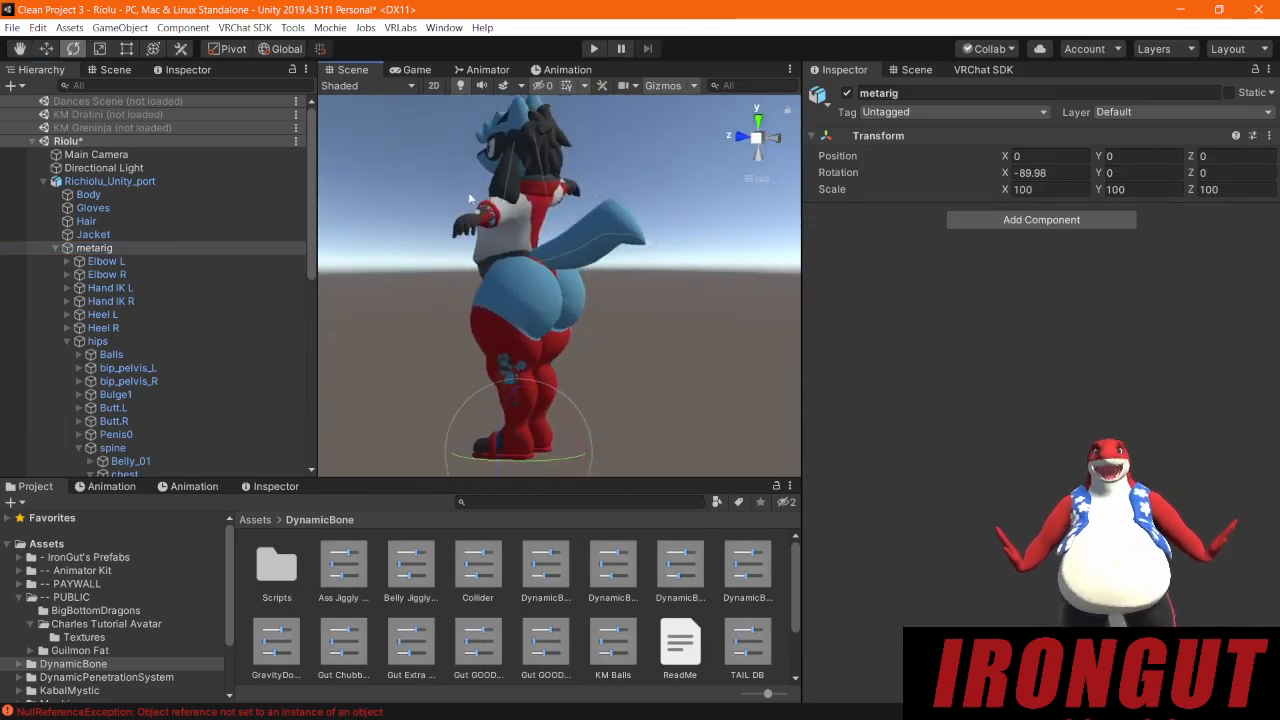
alt+drag(416, 263, 1074, 251)
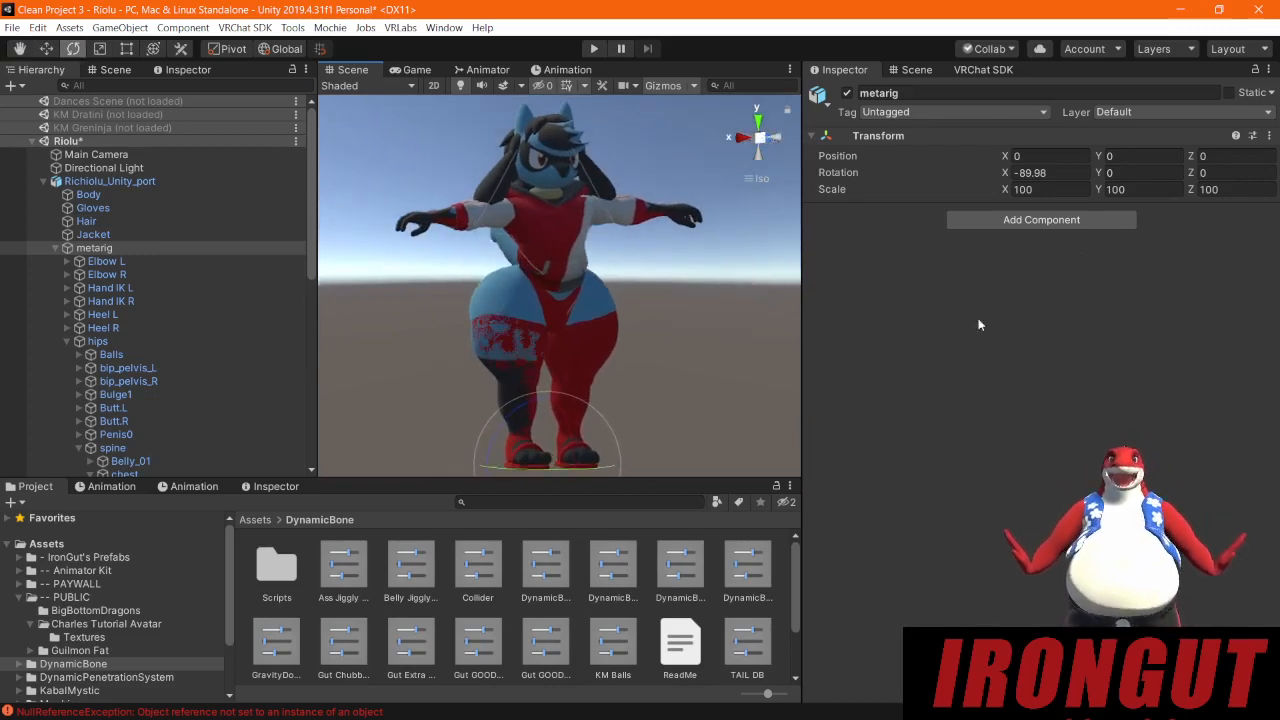
Step: Try to convert the Dynamic Bones to PhysBones with only the metarig object selected
alt+drag(446, 307, 420, 340)
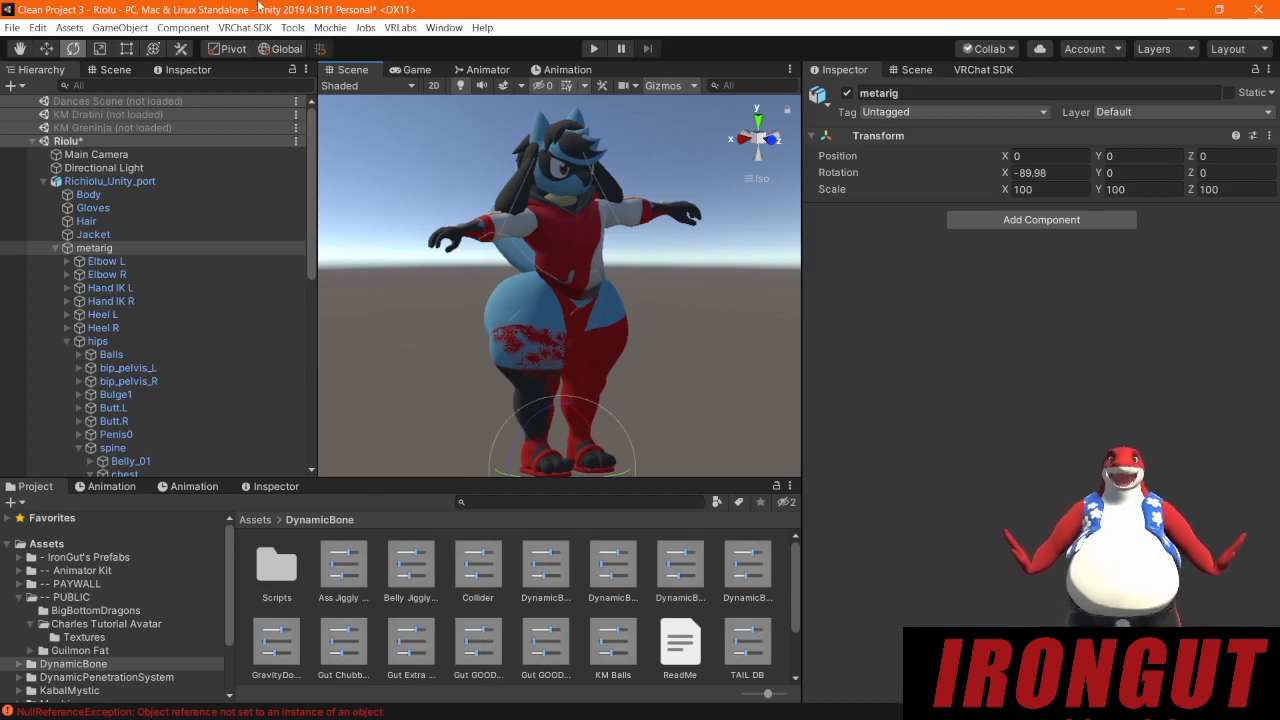
click(240, 27)
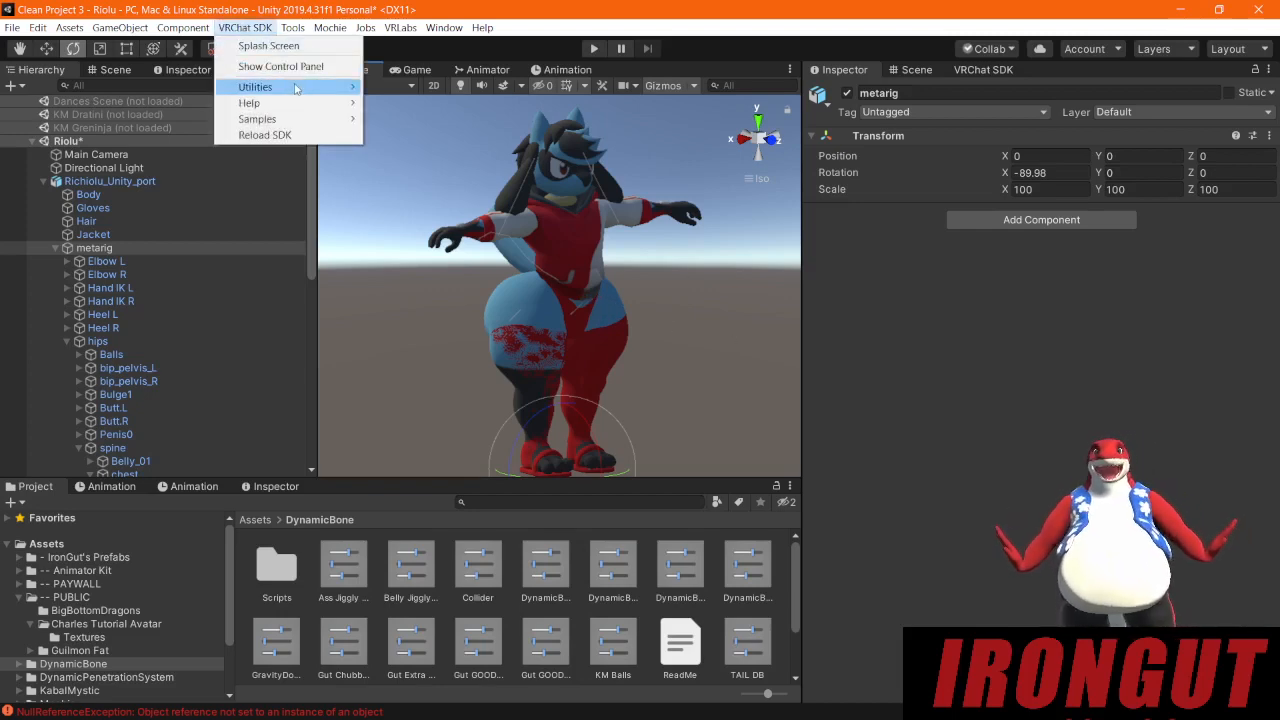
mouse_move(258, 82)
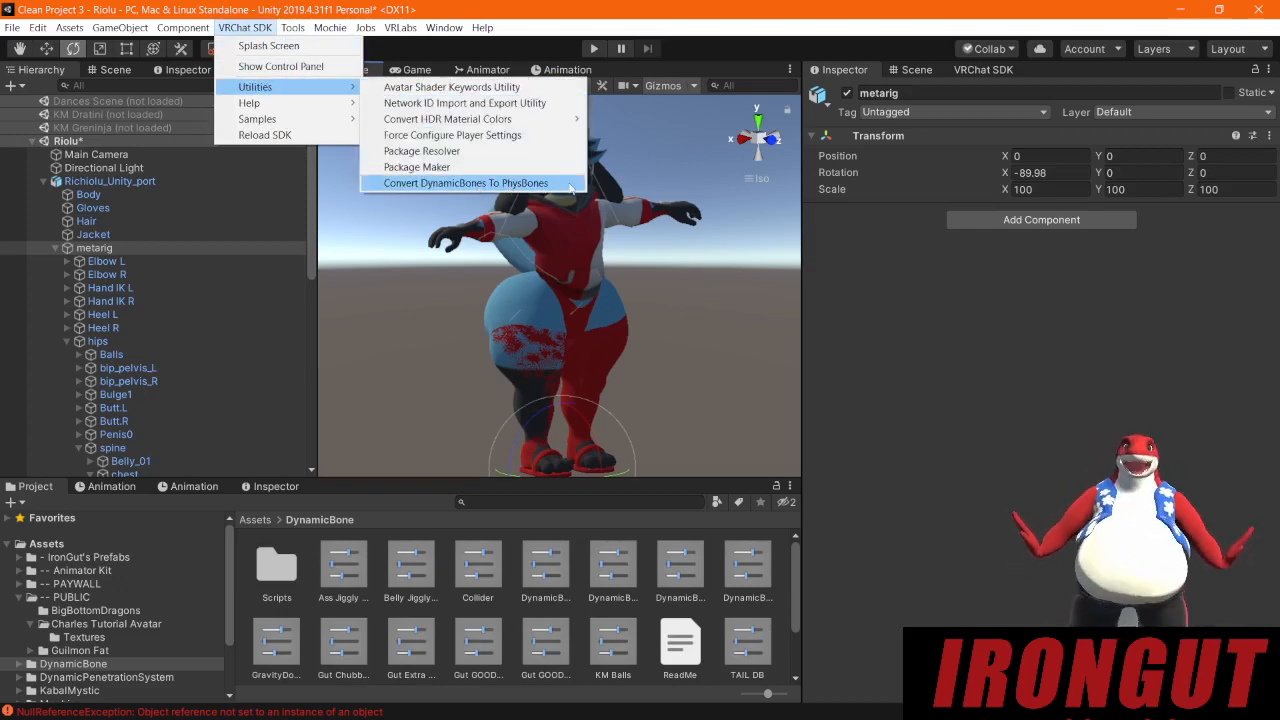
click(549, 184)
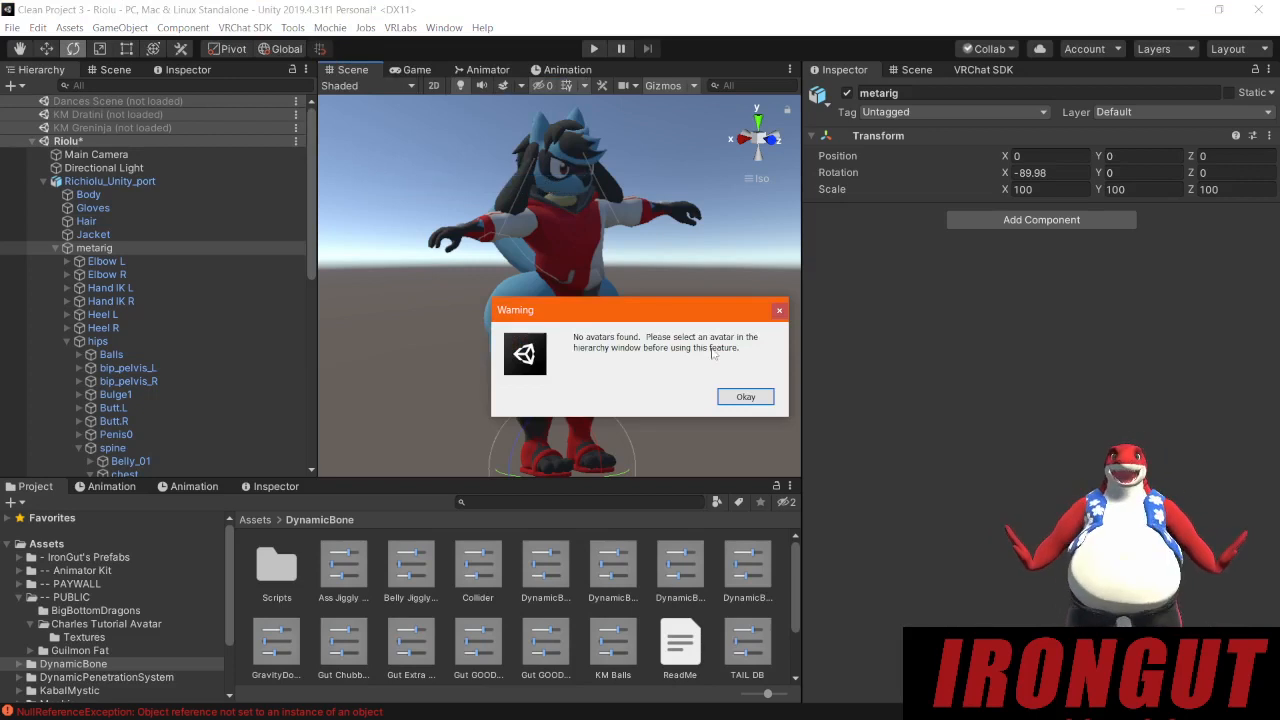
click(748, 398)
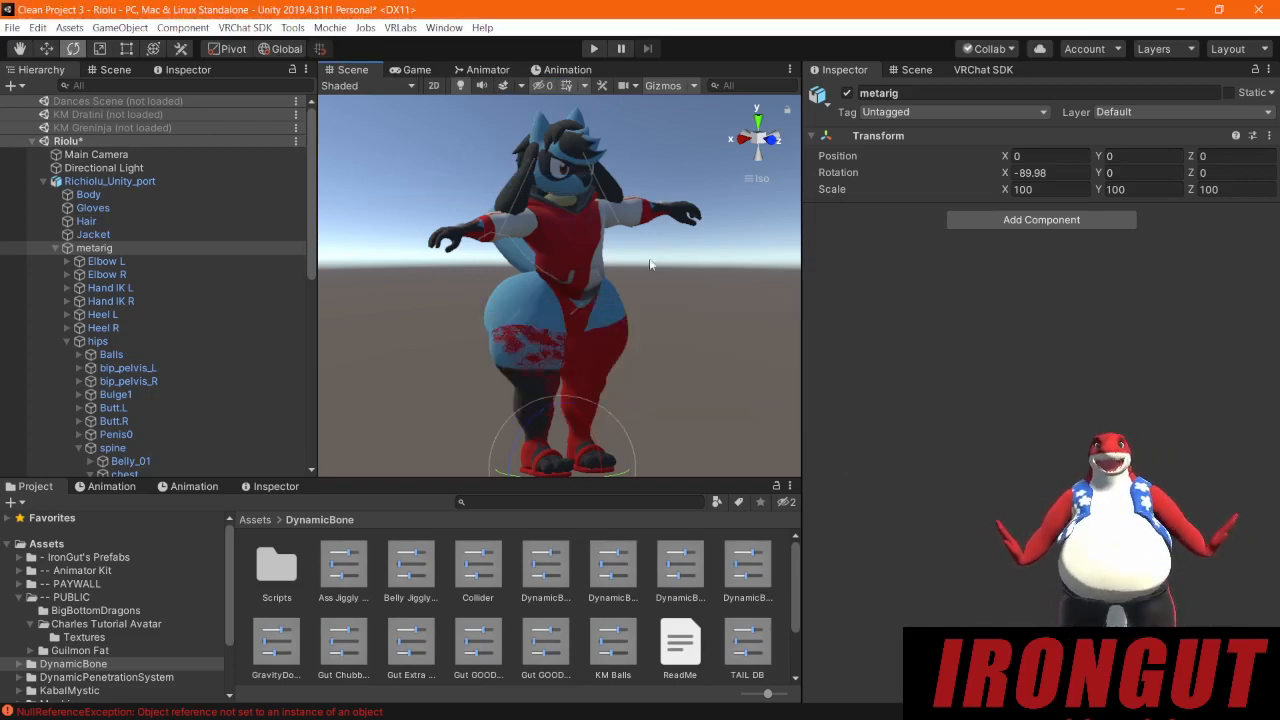
Step: Select the Richiolu_Unity_port avatar root and convert all its Dynamic Bone components to PhysBones
click(110, 181)
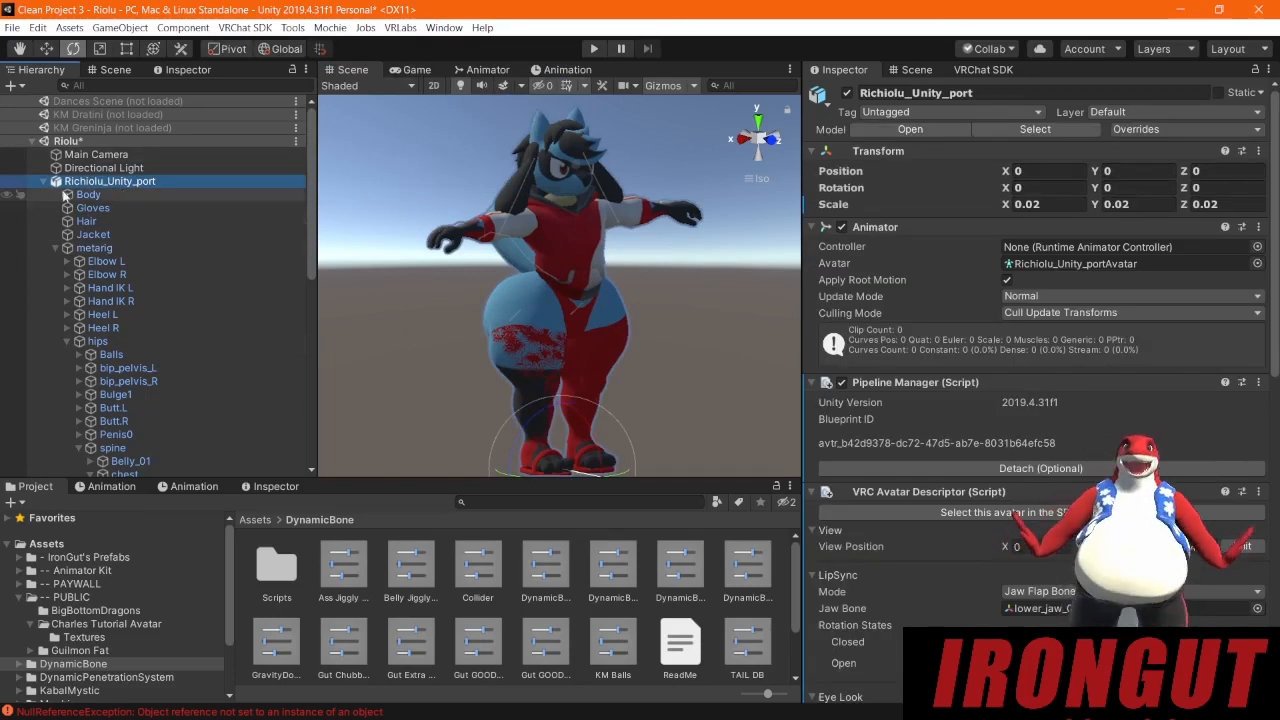
click(245, 27)
mouse_move(304, 91)
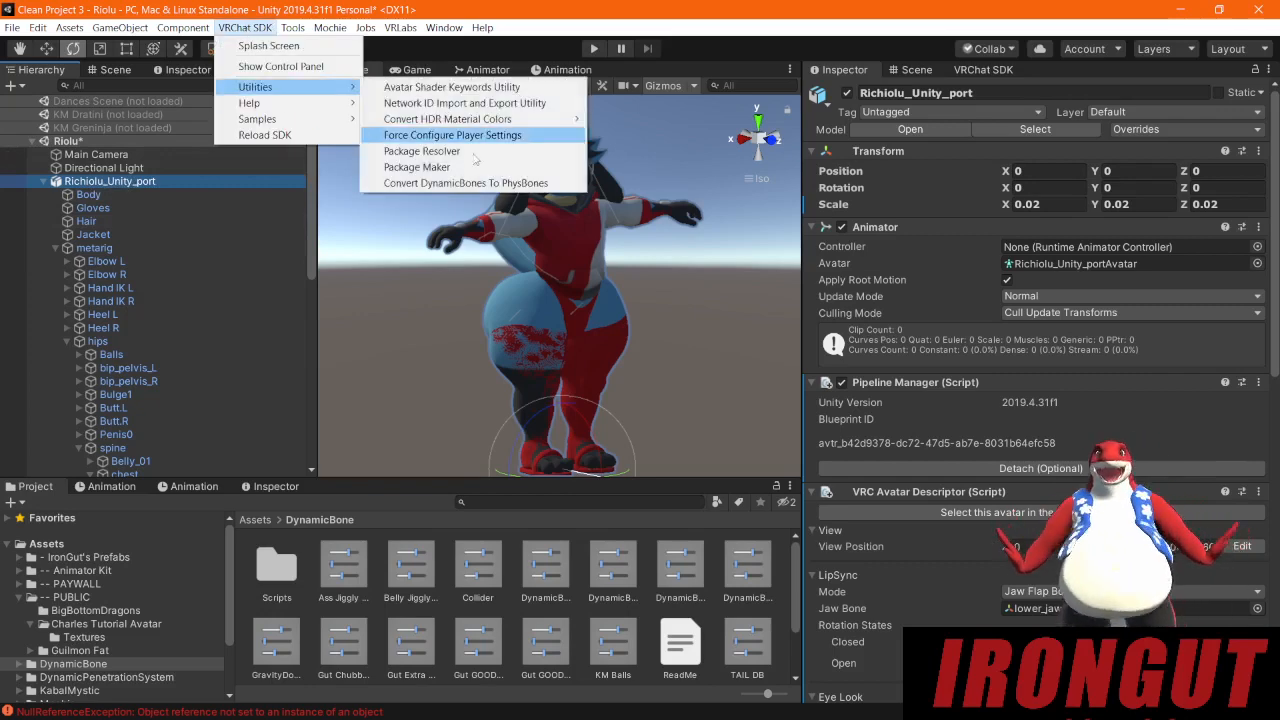
click(462, 183)
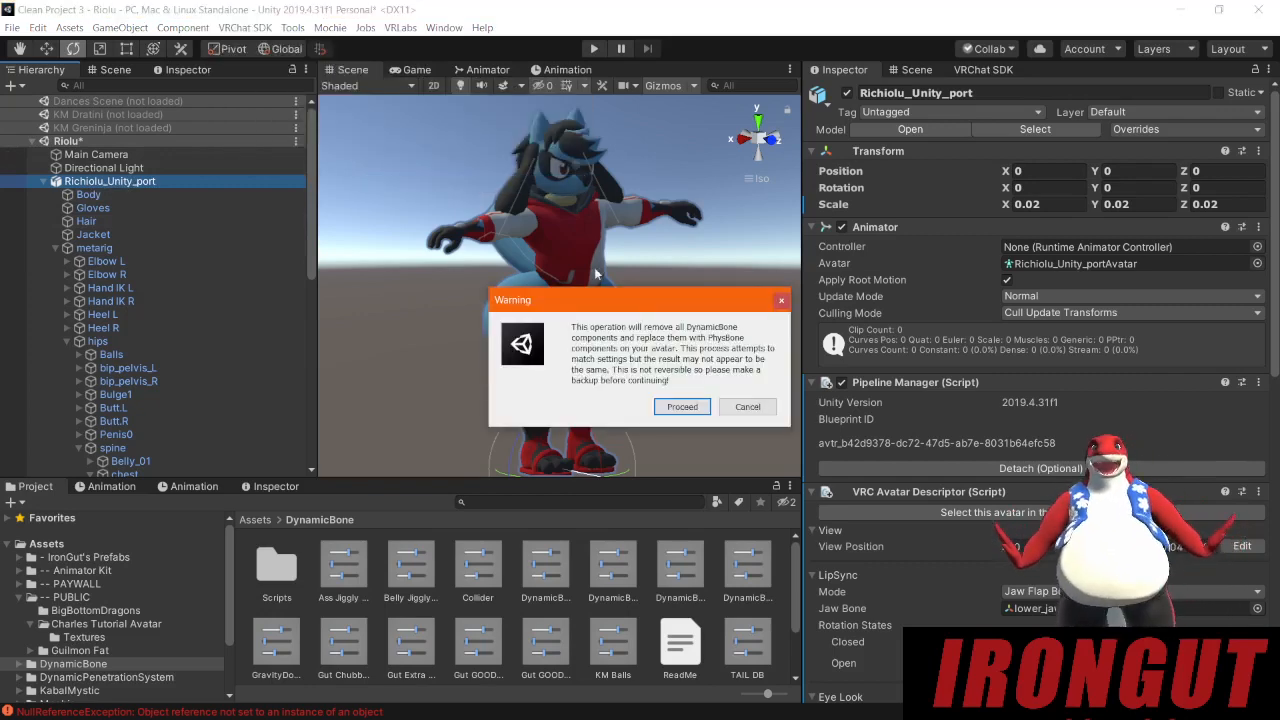
click(683, 407)
alt+drag(524, 232, 686, 270)
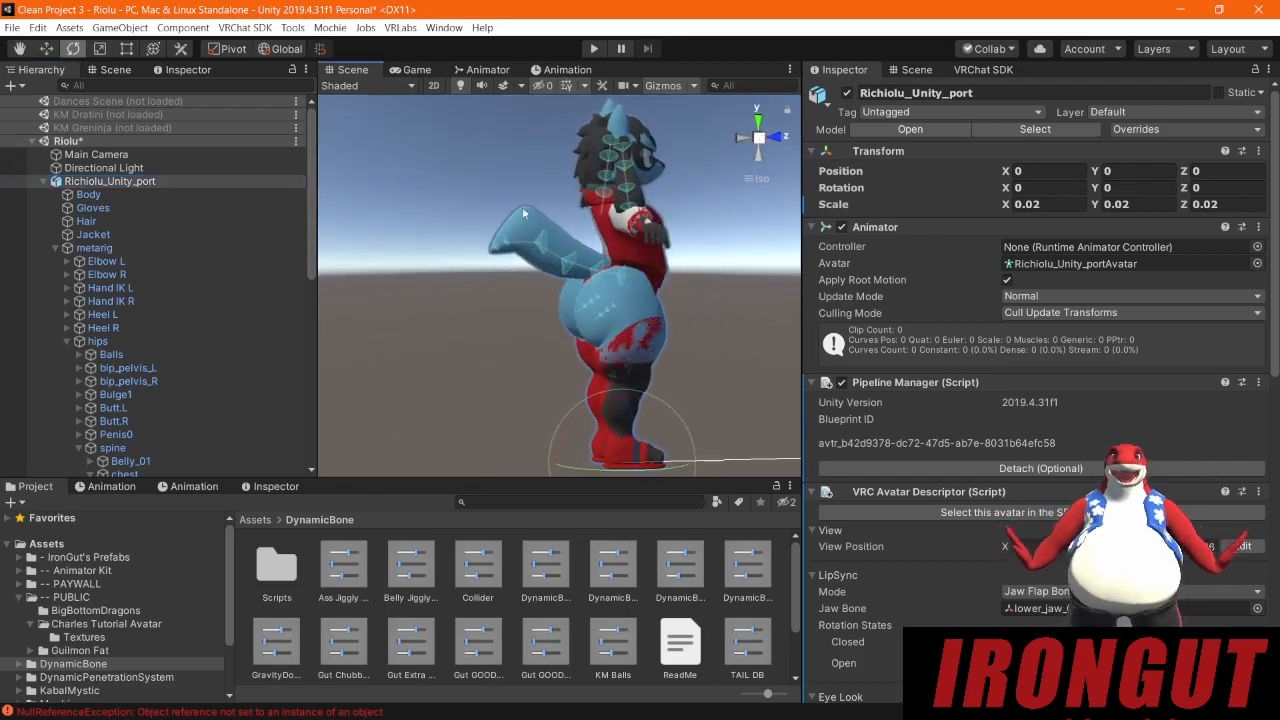
alt+drag(692, 298, 564, 216)
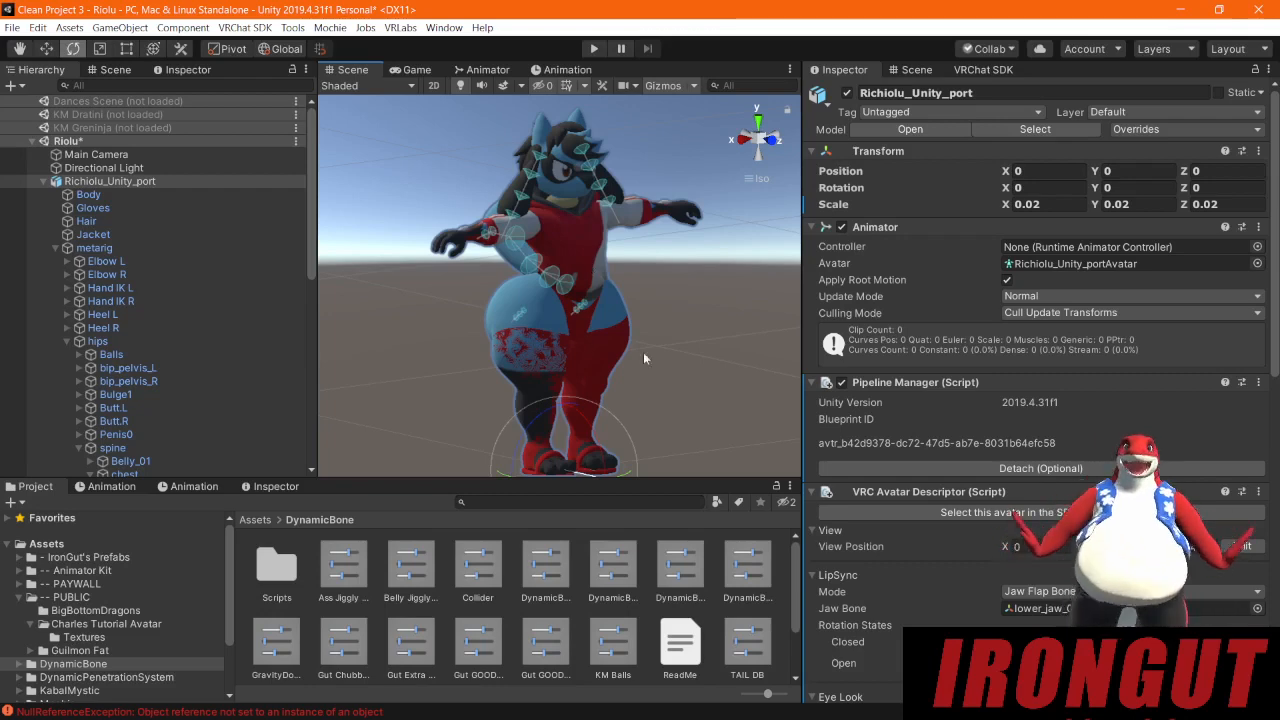
alt+drag(732, 317, 640, 310)
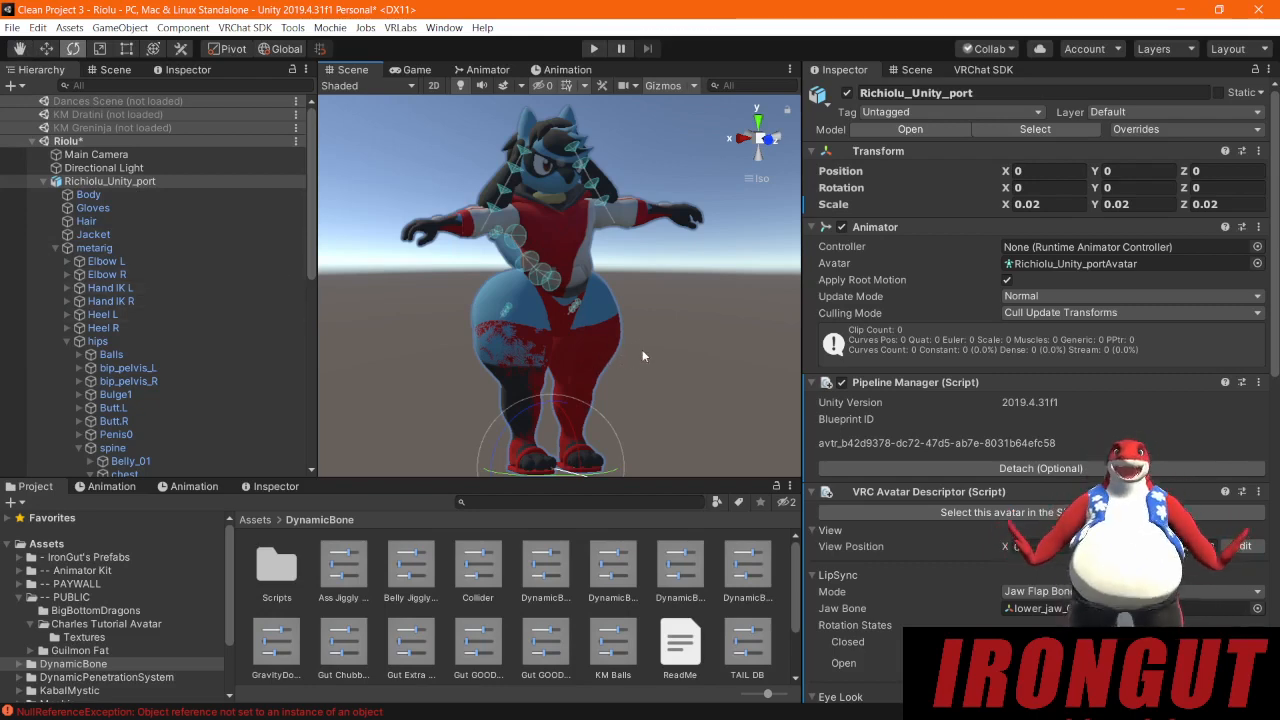
Step: Select the Socks, Shirt, Sandals, Panties, Jacket and Gloves meshes together and deactivate them
click(585, 350)
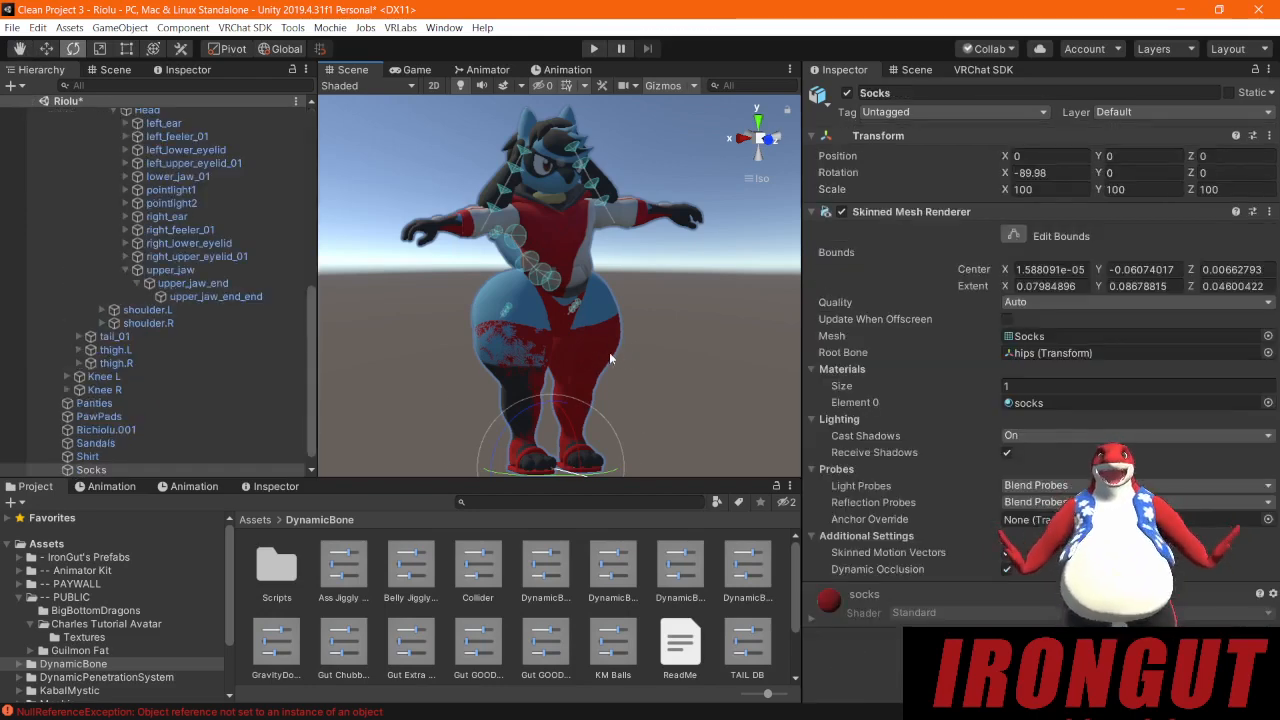
click(560, 233)
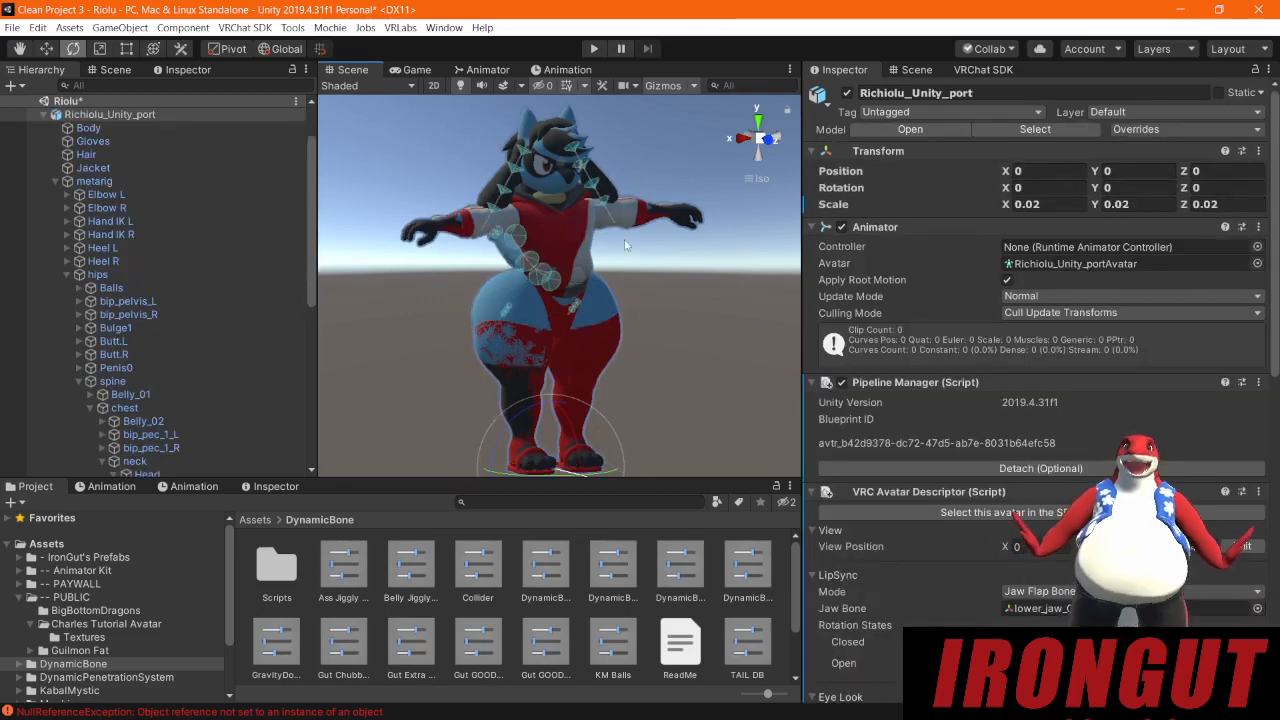
click(572, 242)
click(588, 350)
click(600, 341)
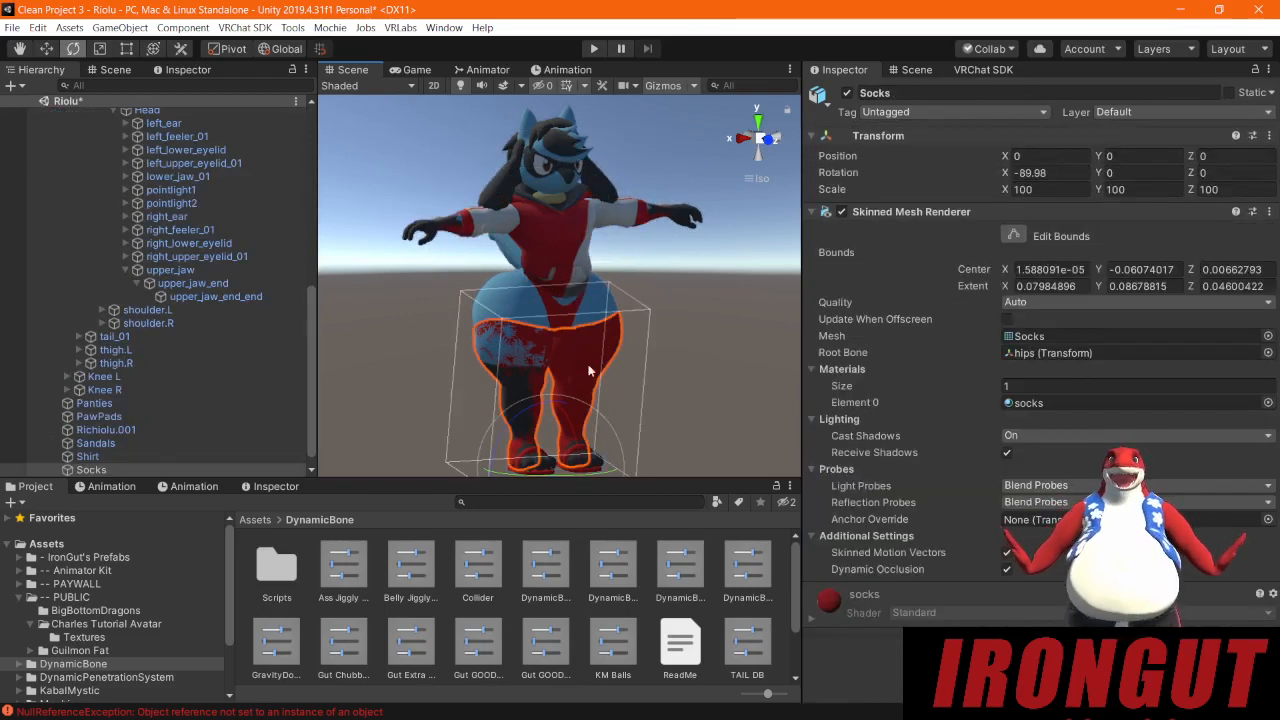
scroll(135, 464, down, 1)
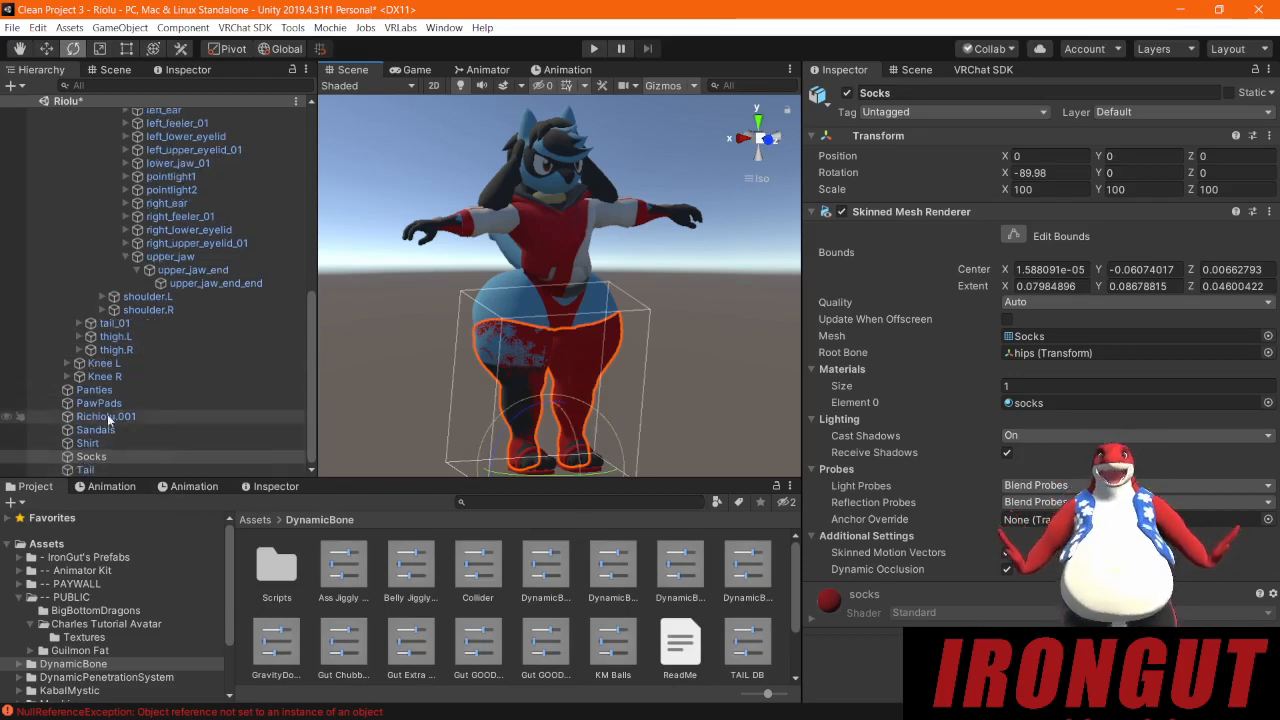
ctrl+click(97, 443)
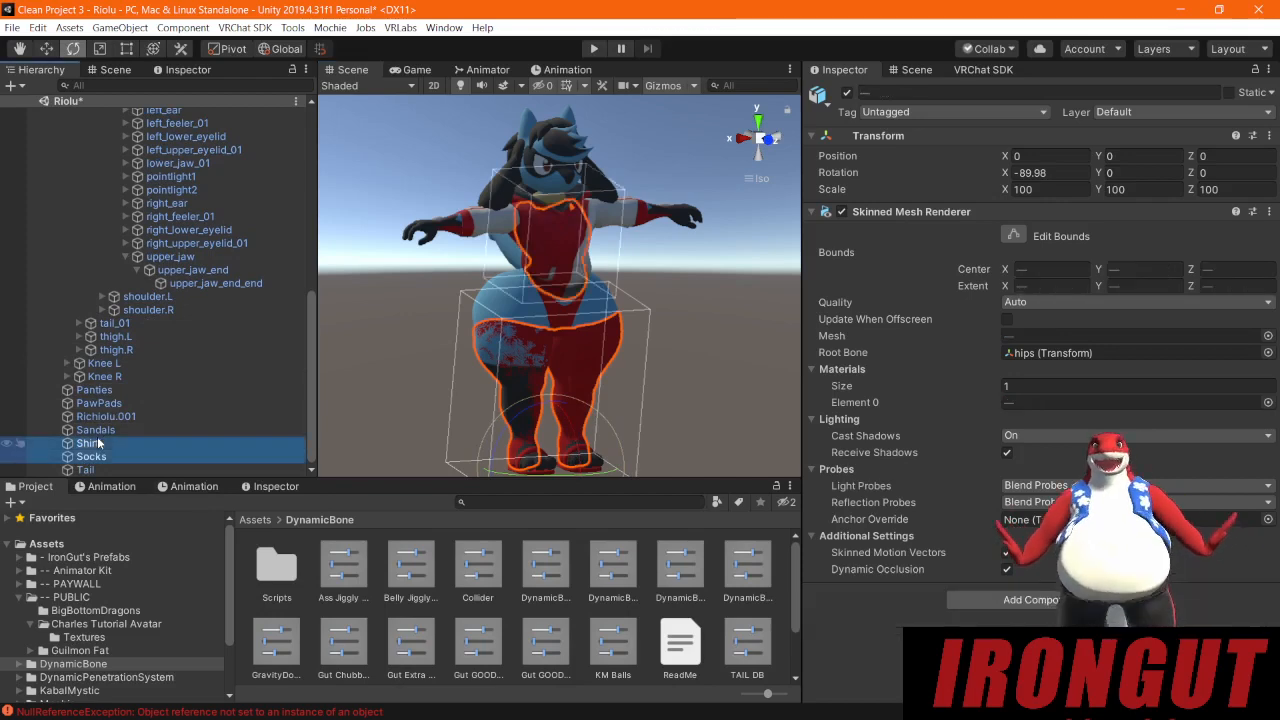
ctrl+click(98, 430)
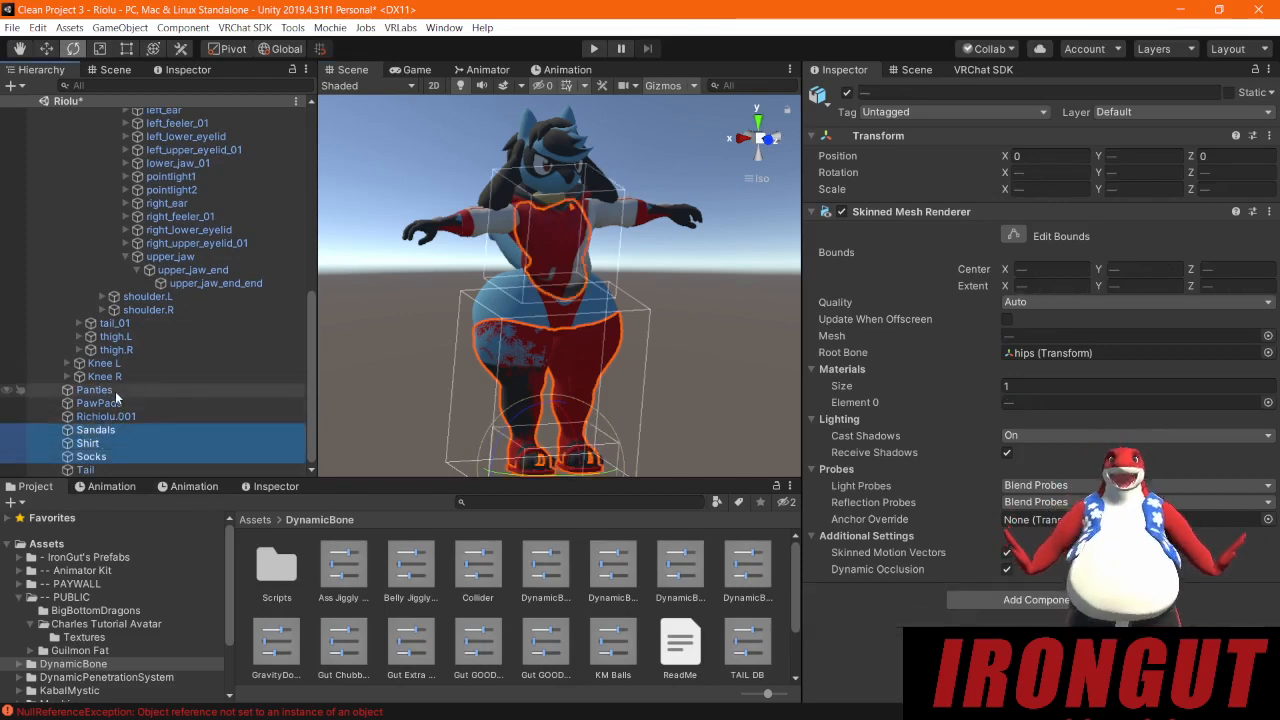
click(120, 389)
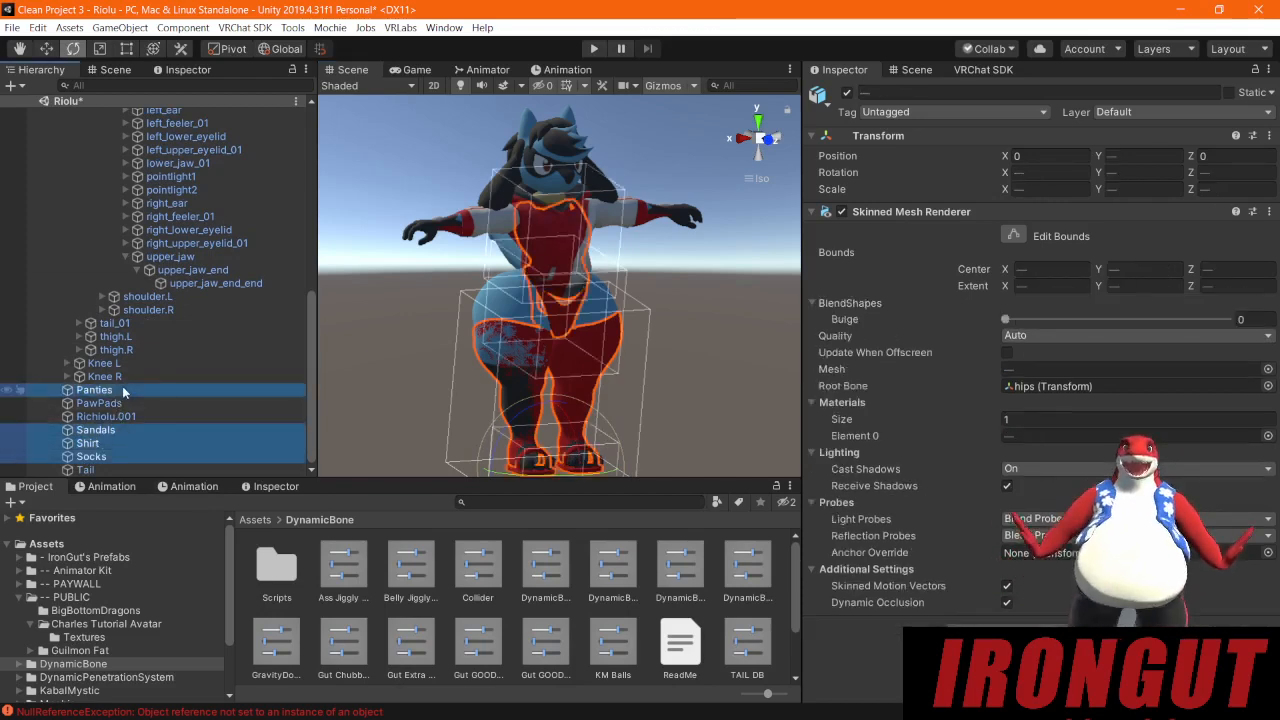
scroll(218, 360, up, 10)
scroll(218, 354, up, 3)
click(107, 234)
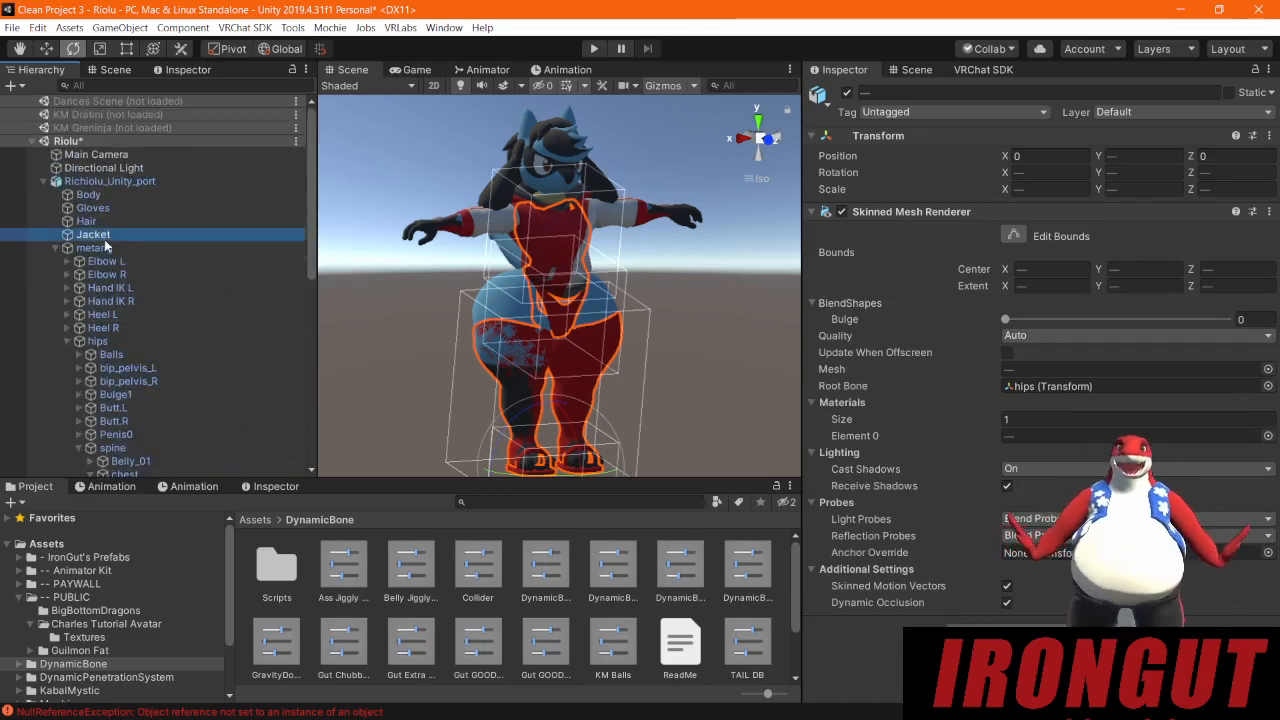
ctrl+click(114, 208)
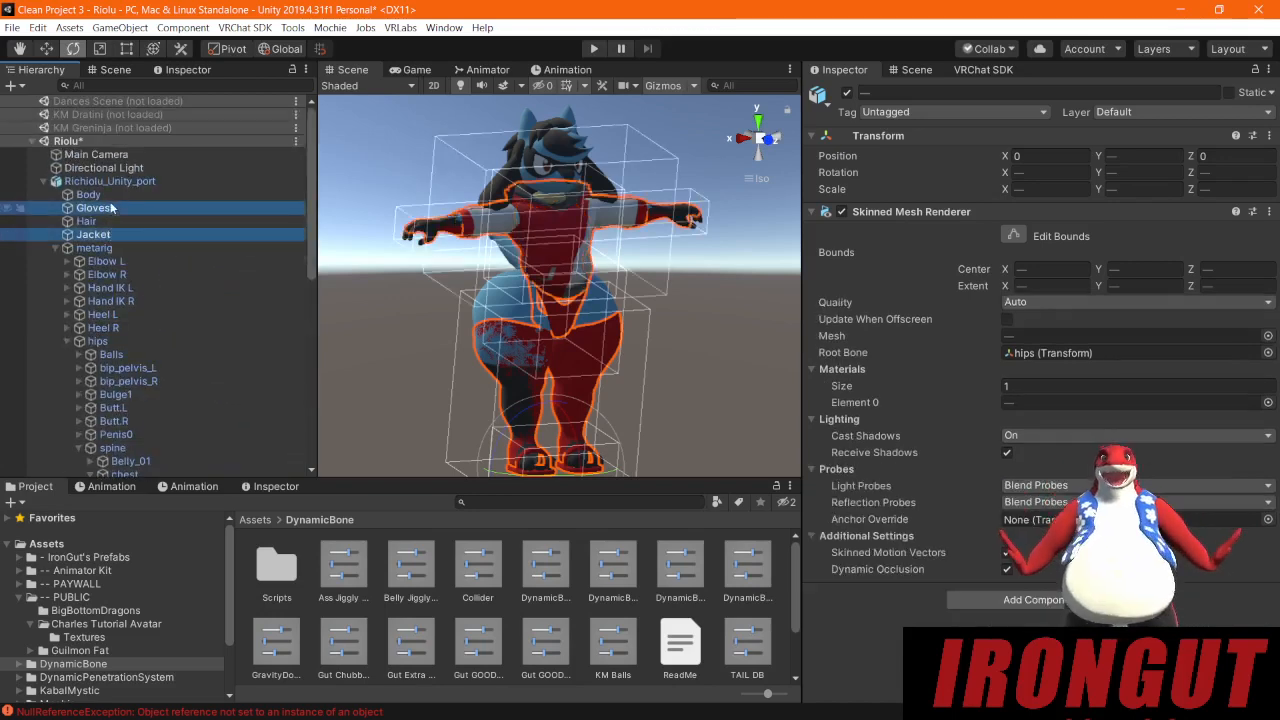
click(847, 93)
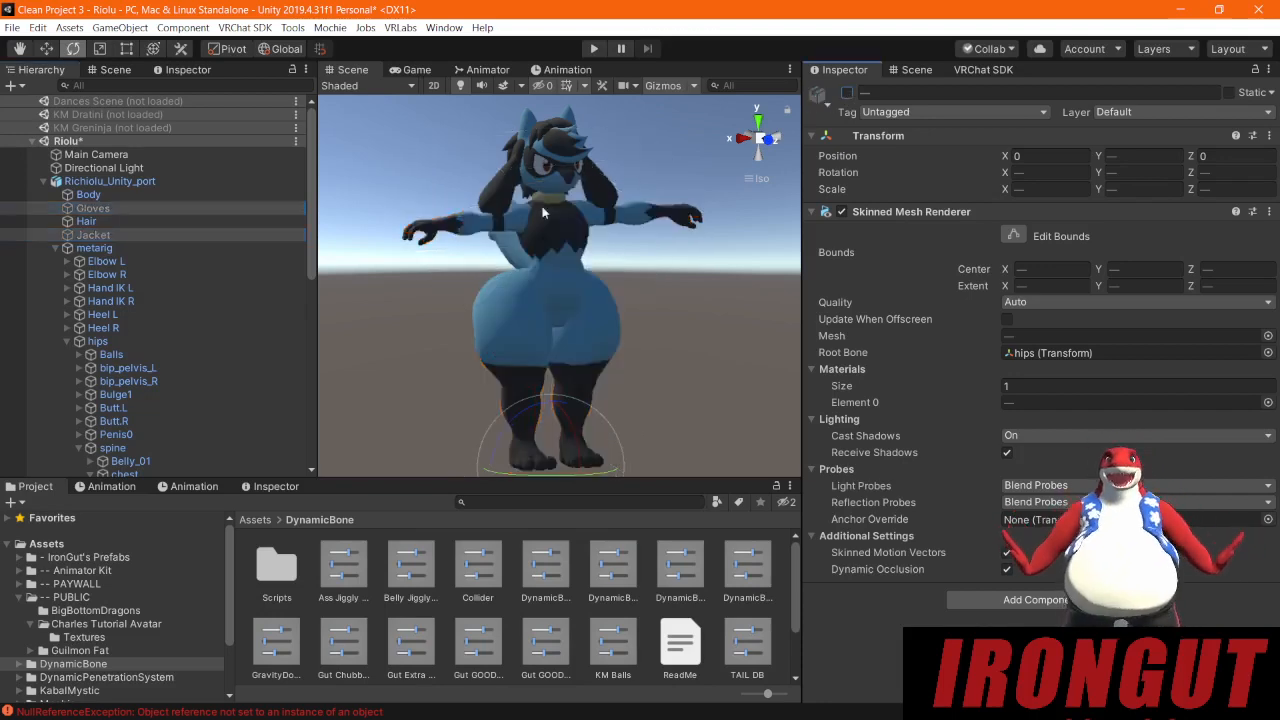
Step: Toggle the Gloves mesh on and off to preview it on the avatar, leaving it deactivated
click(147, 211)
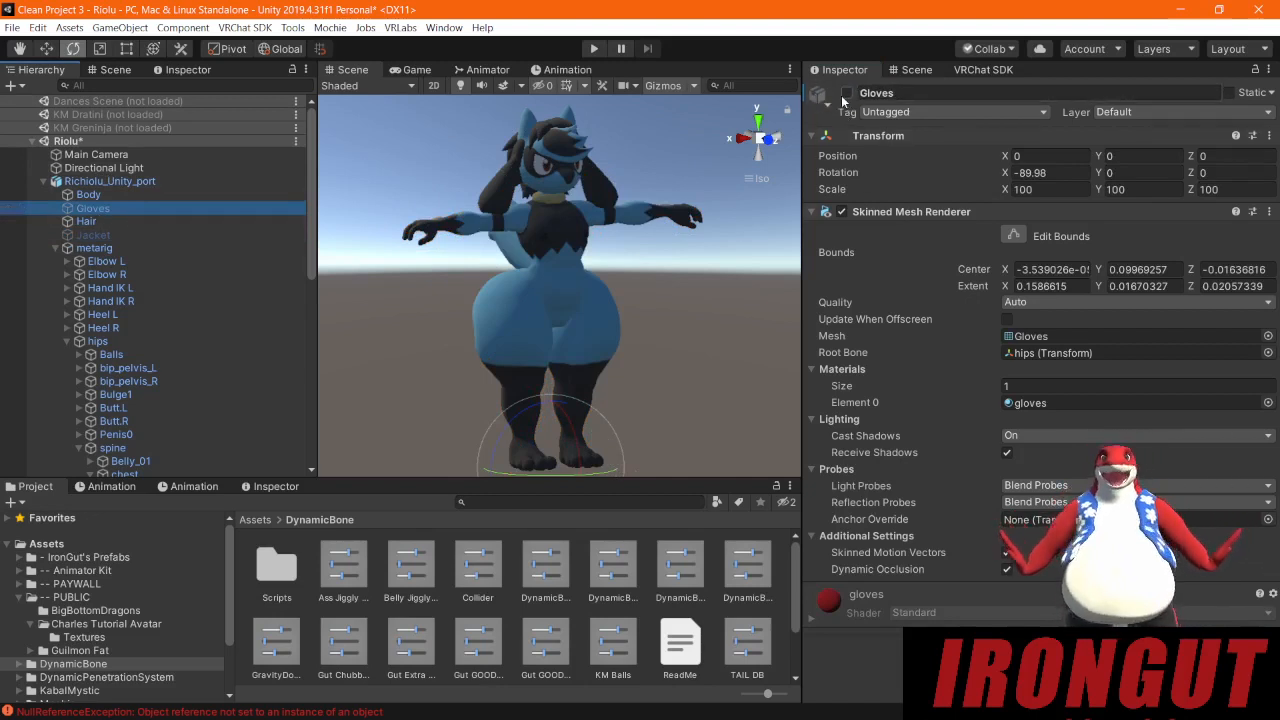
click(846, 94)
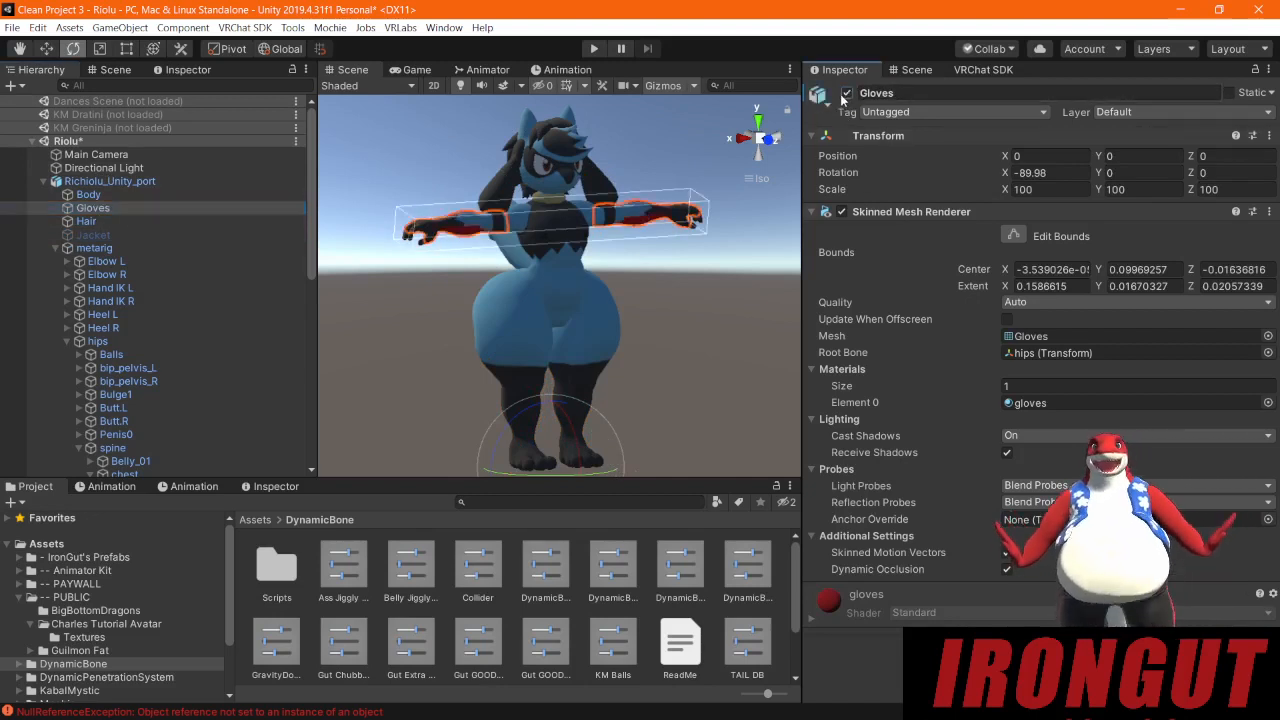
click(847, 94)
click(846, 94)
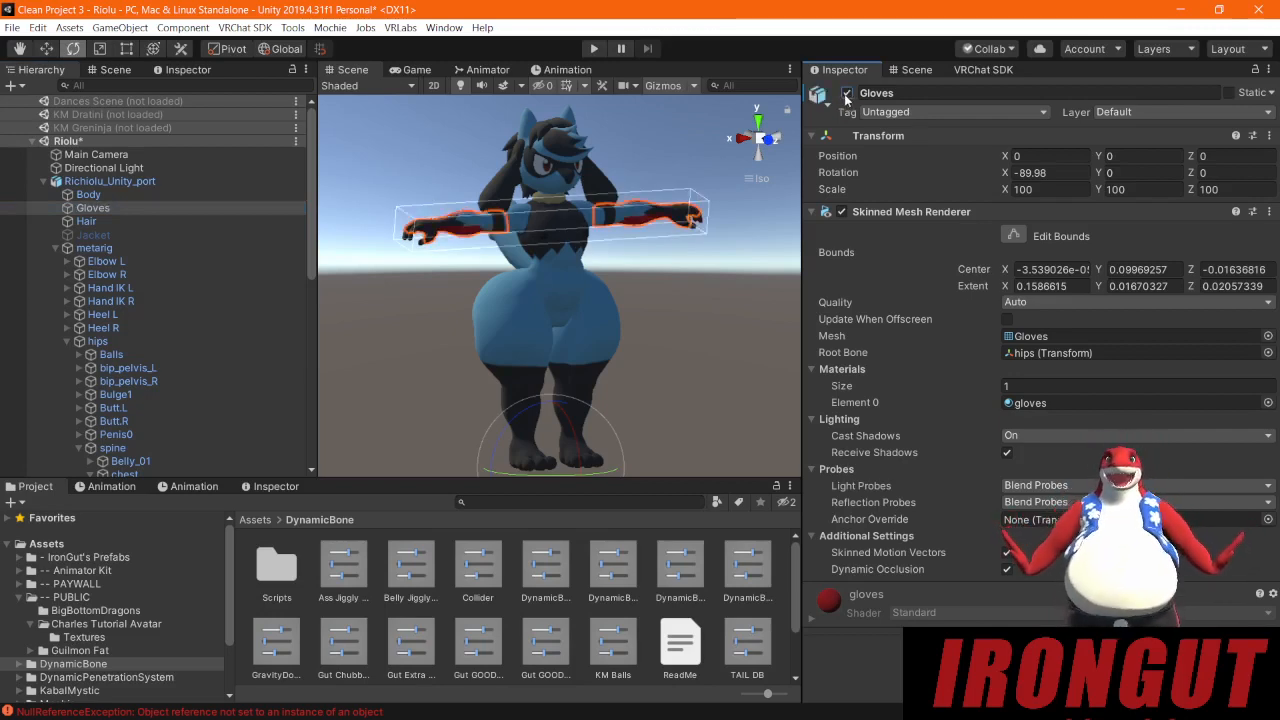
click(846, 94)
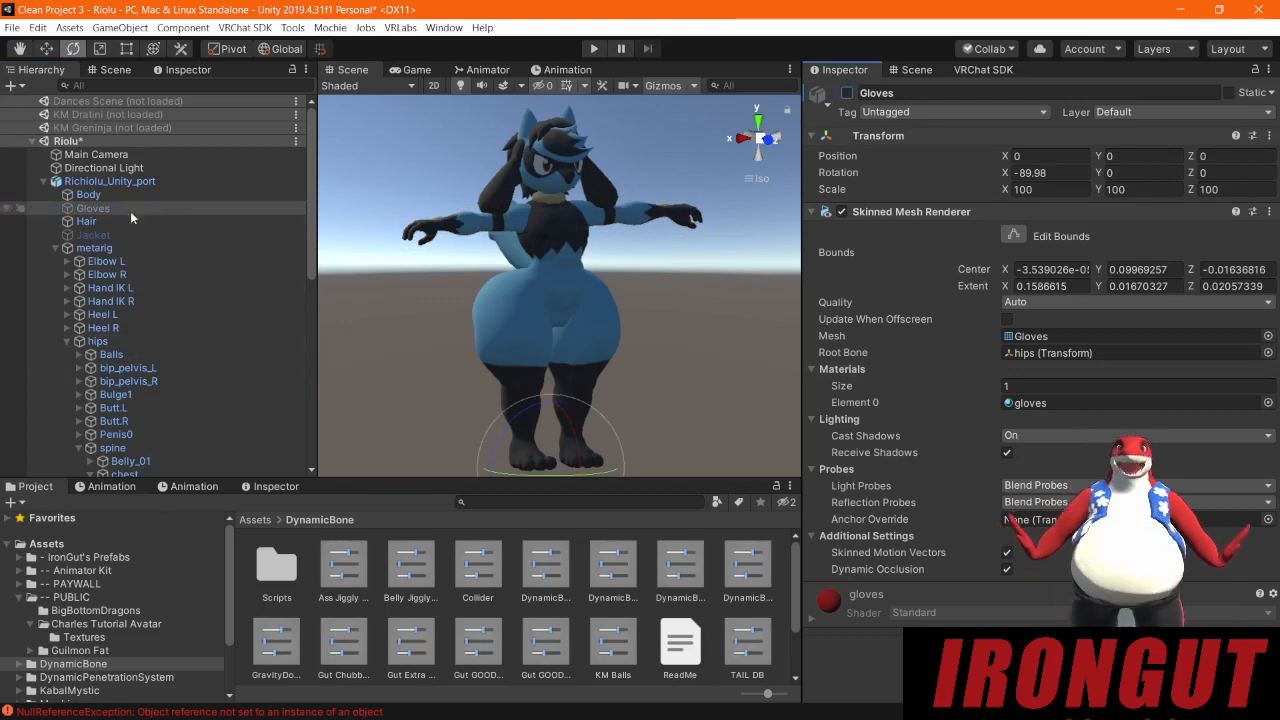
click(86, 221)
click(106, 236)
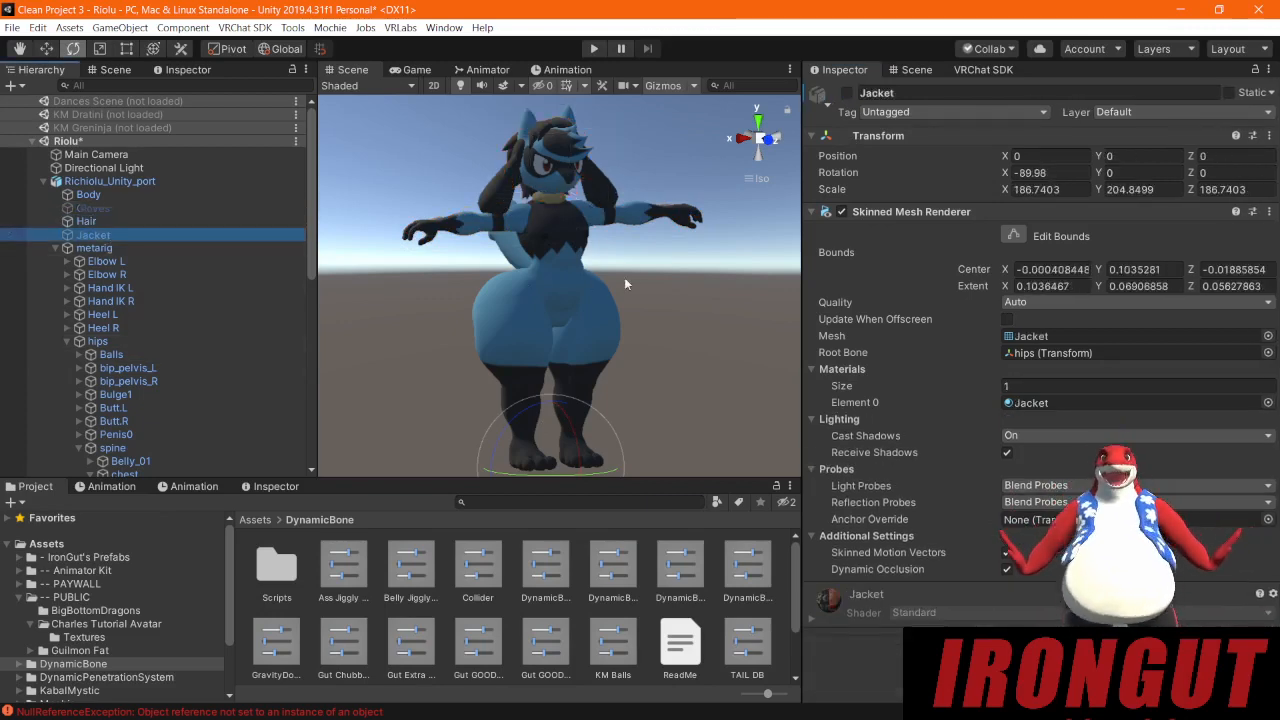
scroll(176, 390, down, 10)
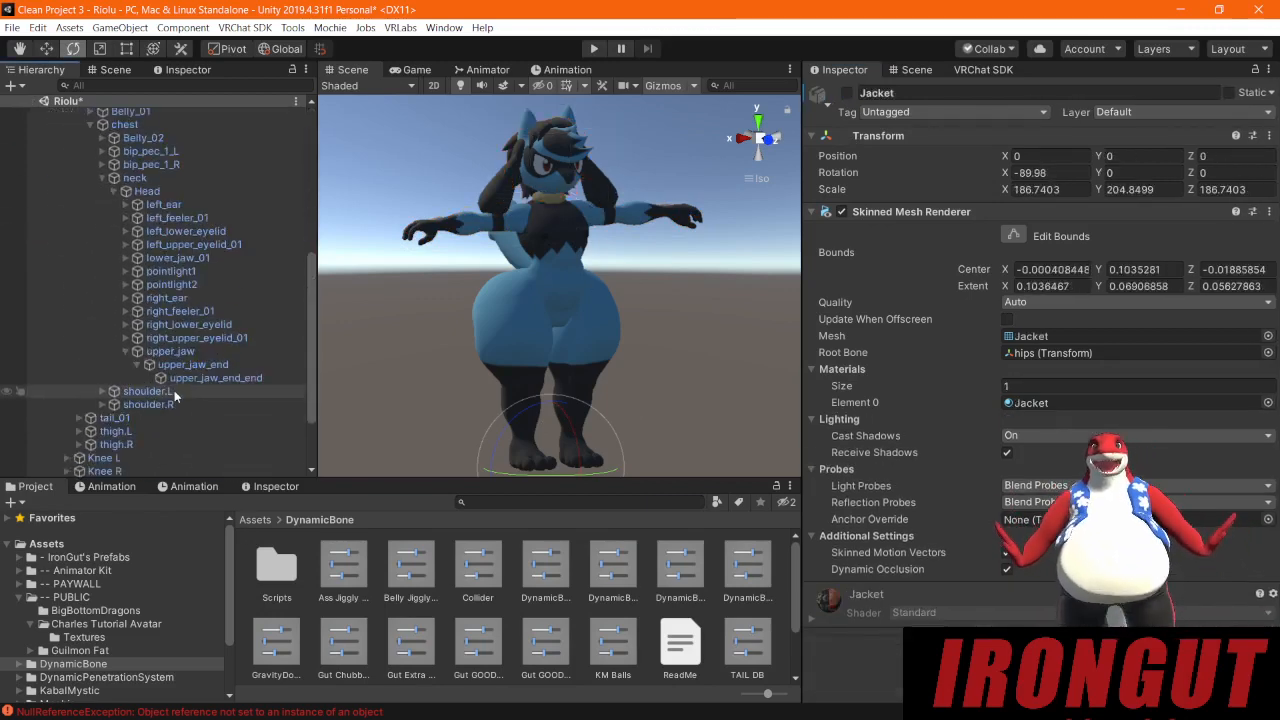
Step: Create an animation clip named Socks On in the Charles Tutorial Avatar folder
click(90, 624)
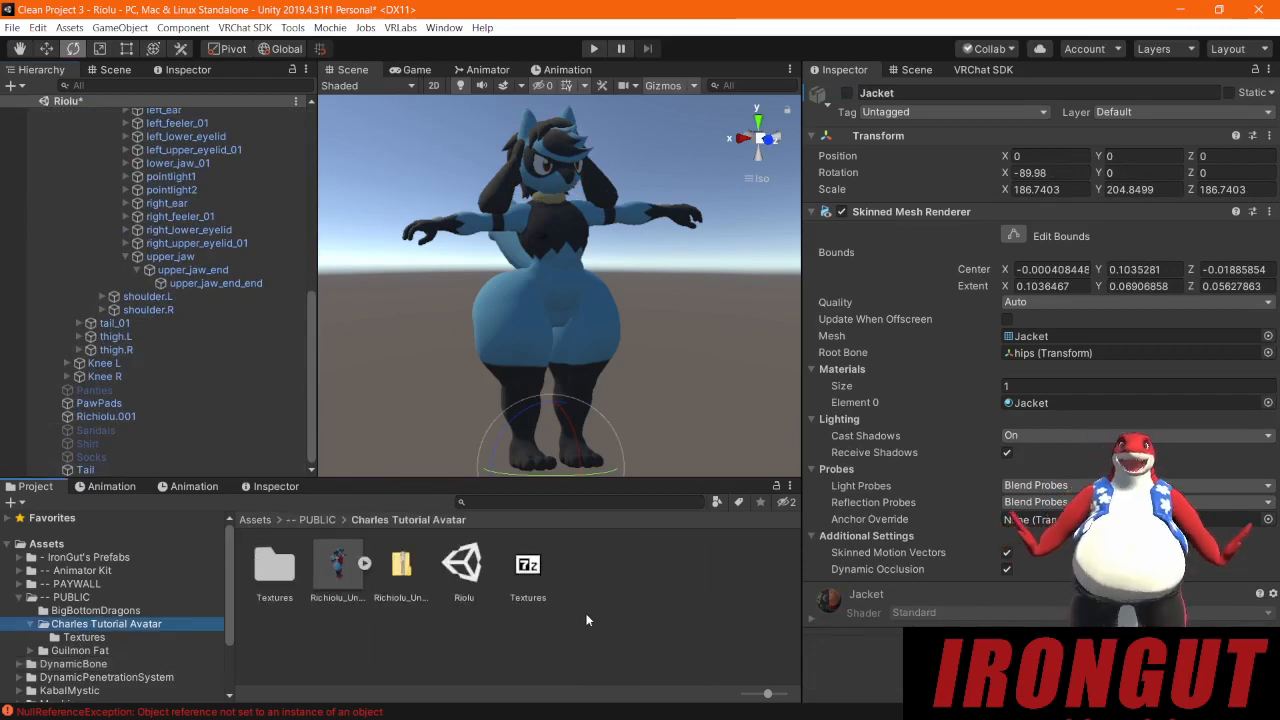
right_click(622, 566)
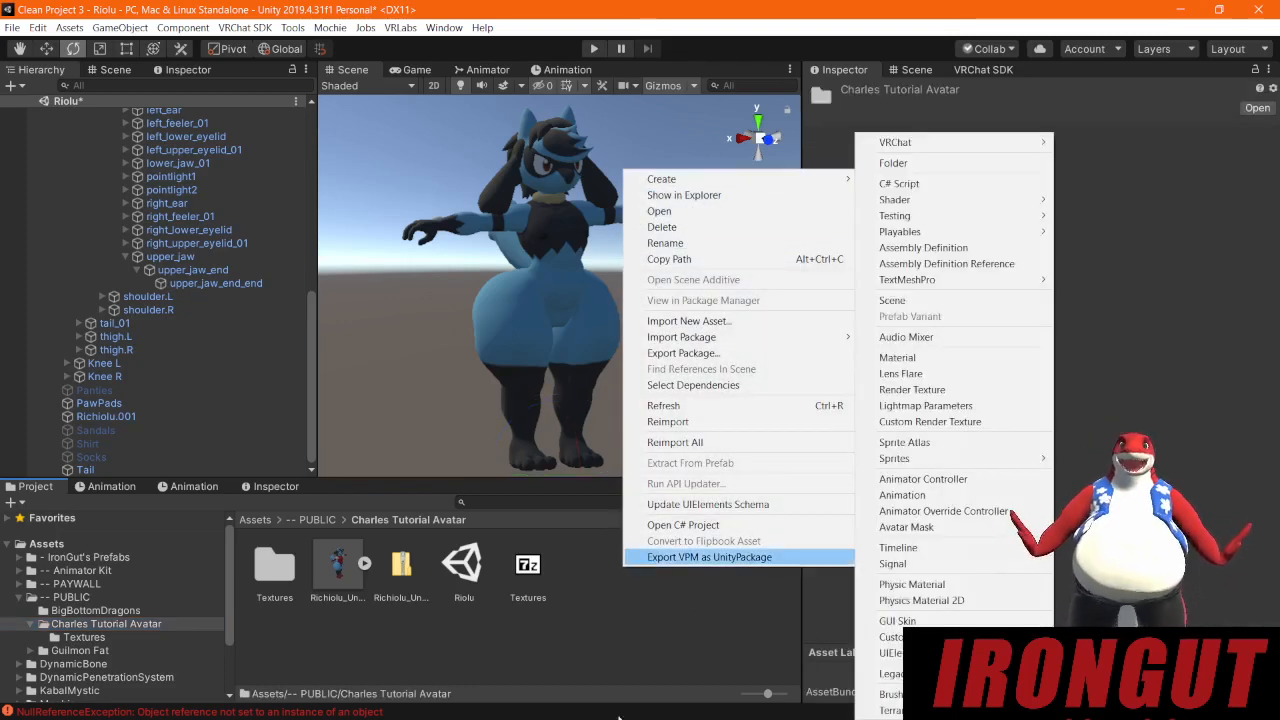
click(627, 604)
right_click(601, 579)
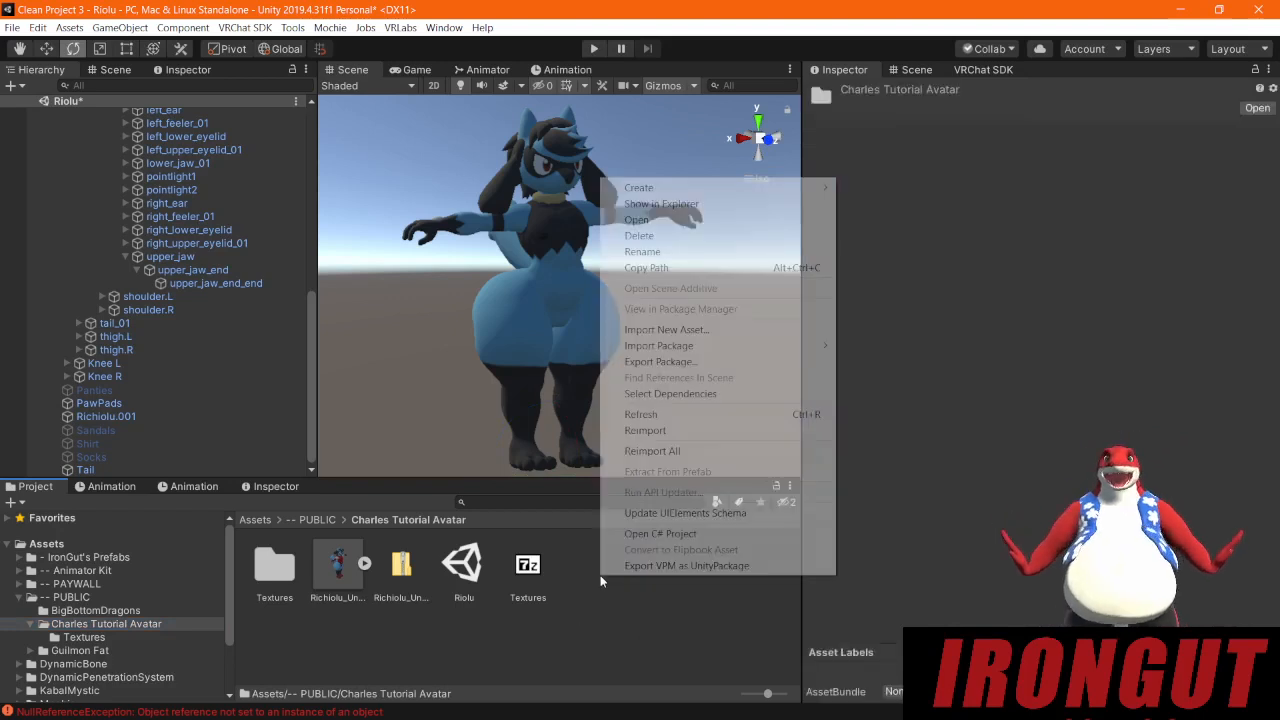
mouse_move(705, 187)
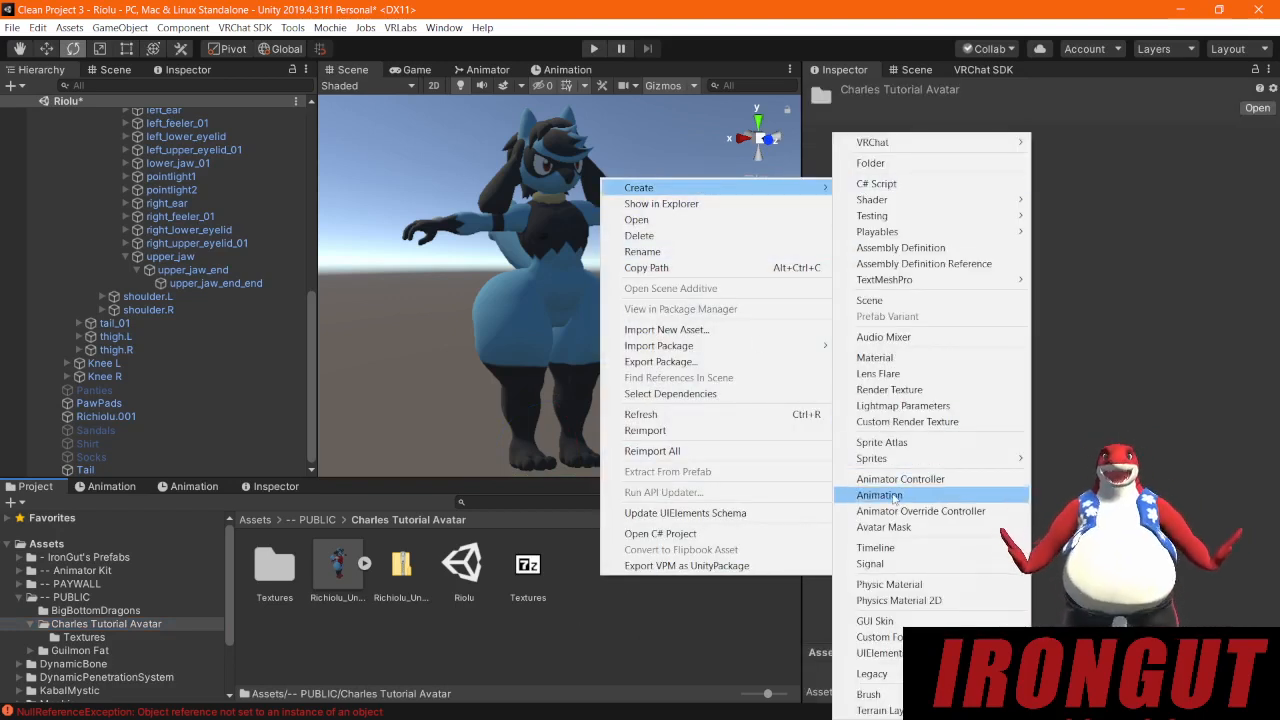
click(895, 496)
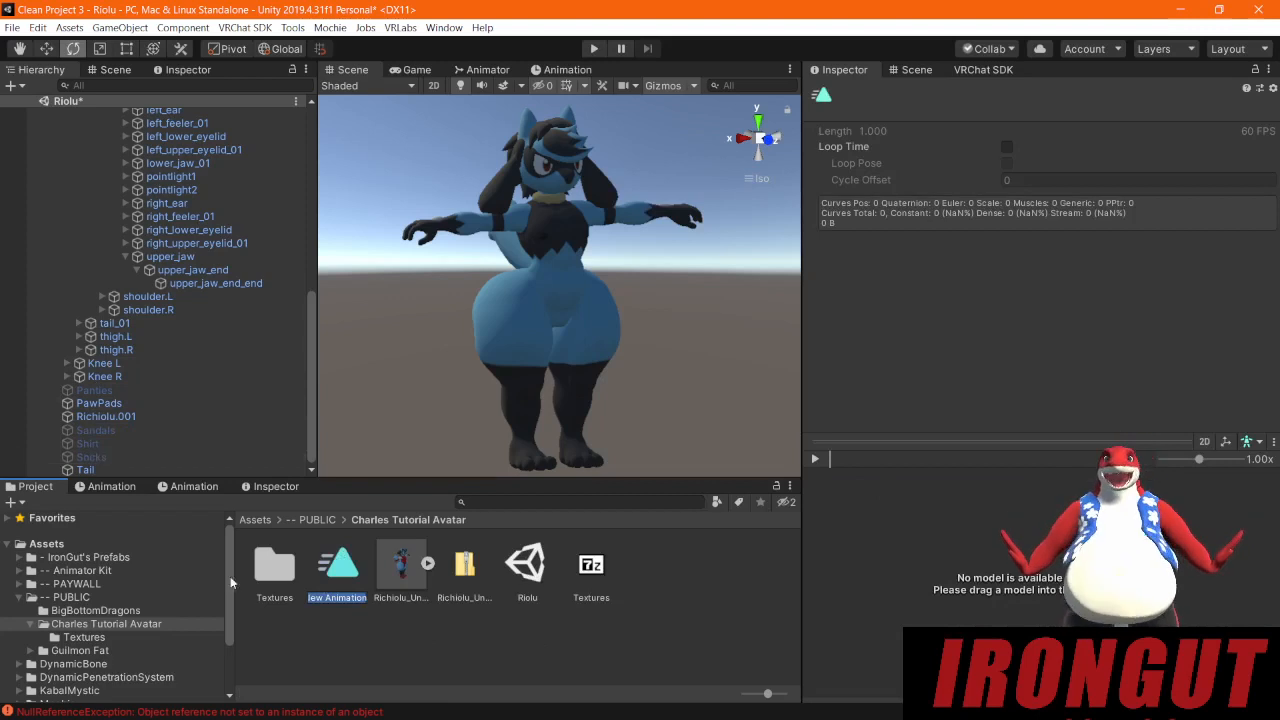
text(Socks On)
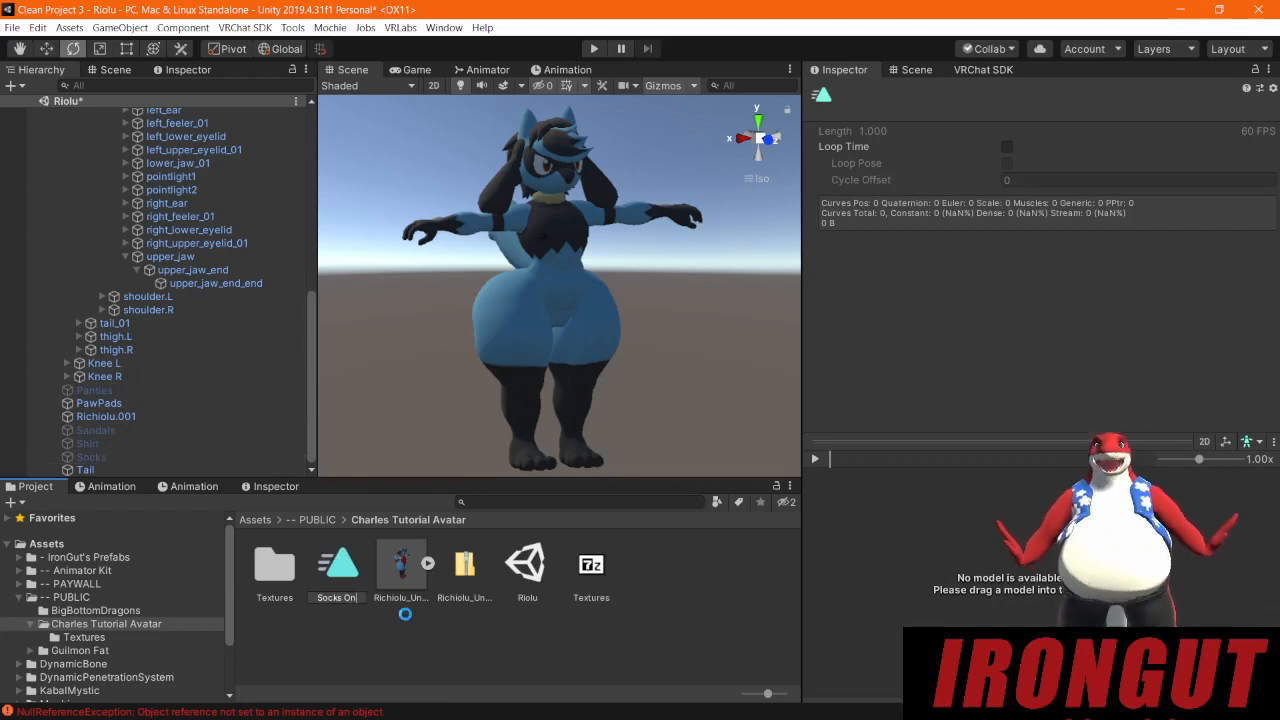
key(Return)
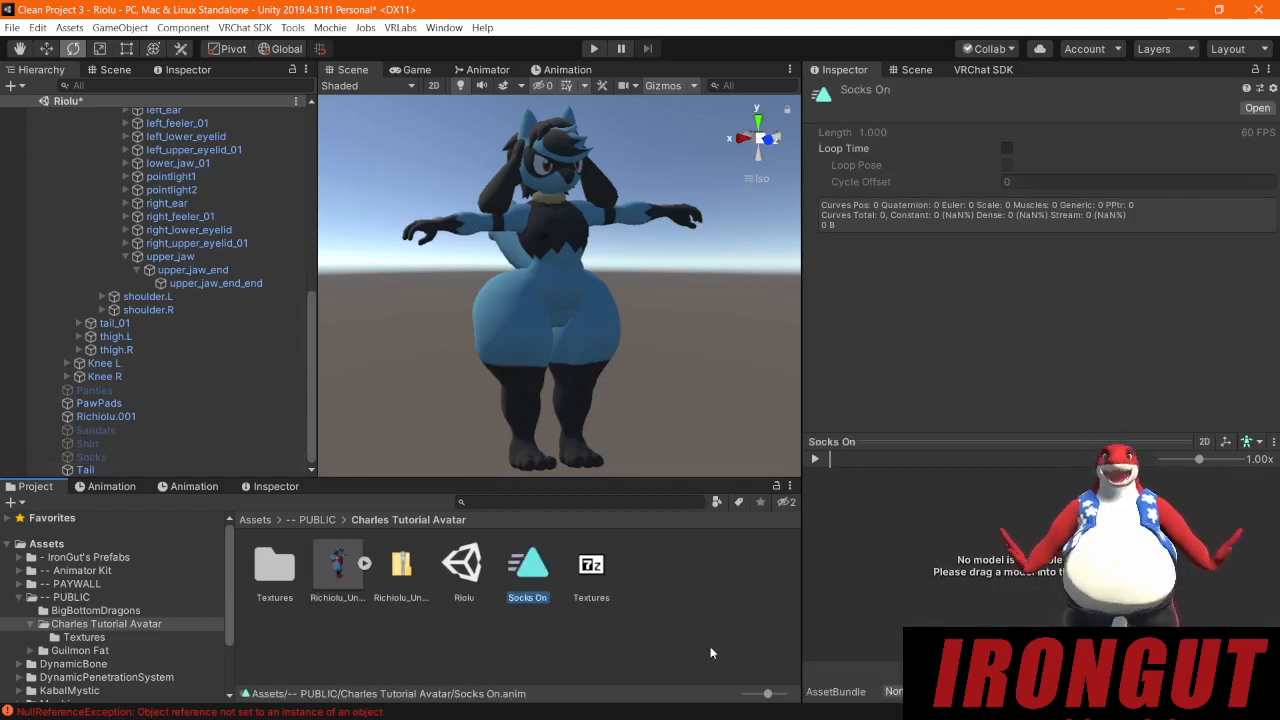
Step: Create an animation clip named Jacket On in the Charles Tutorial Avatar folder
right_click(688, 610)
mouse_move(822, 222)
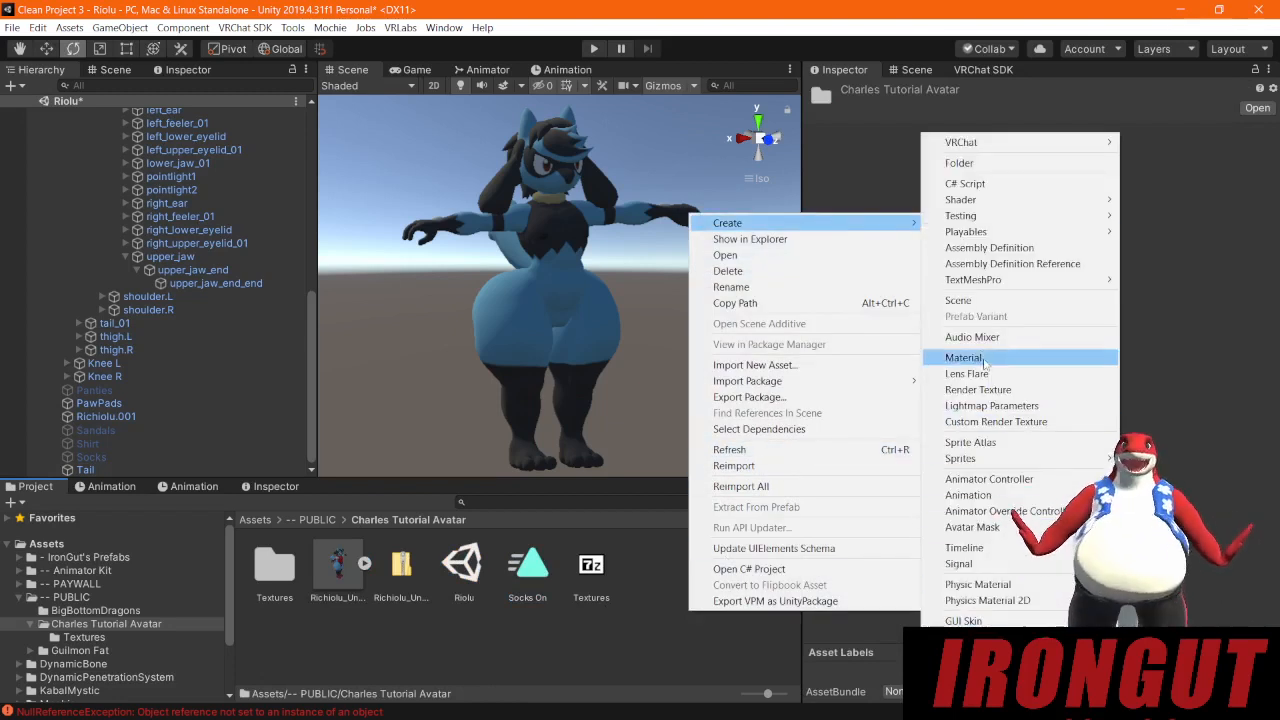
click(985, 494)
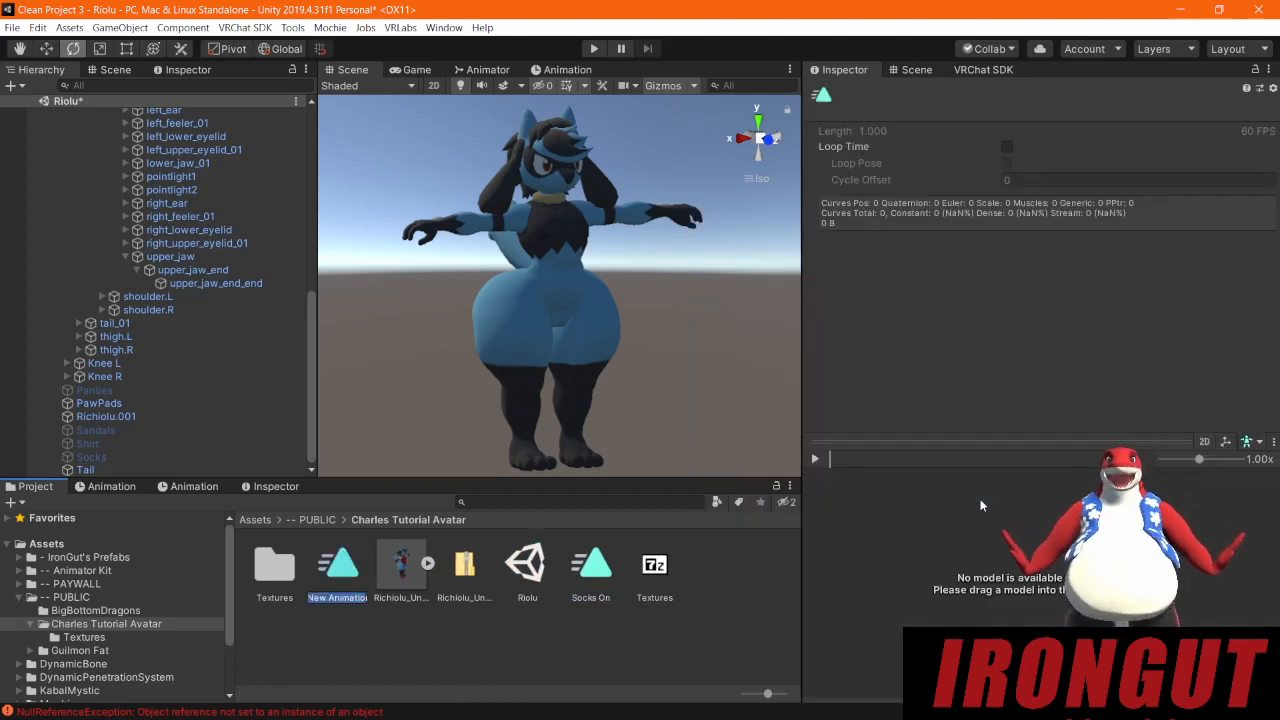
text(Jacket On)
key(Return)
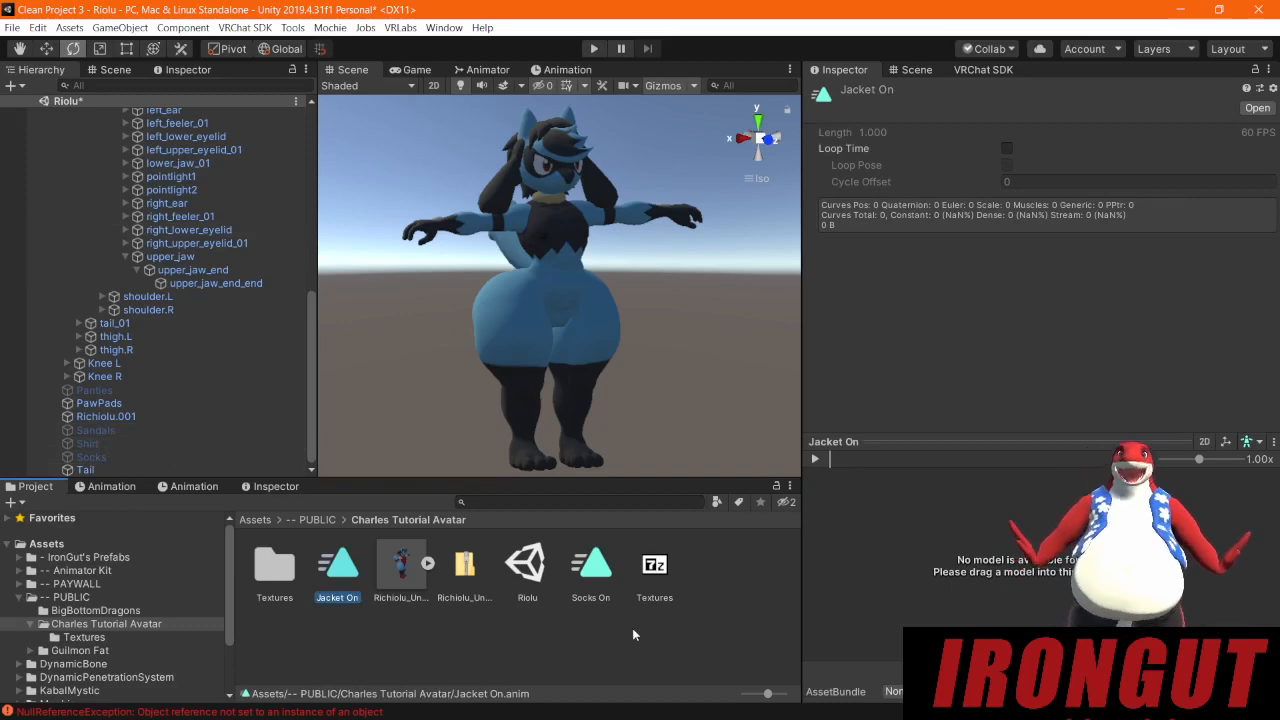
Step: Create an animation clip named Shirt On in the Charles Tutorial Avatar folder
right_click(662, 643)
mouse_move(720, 256)
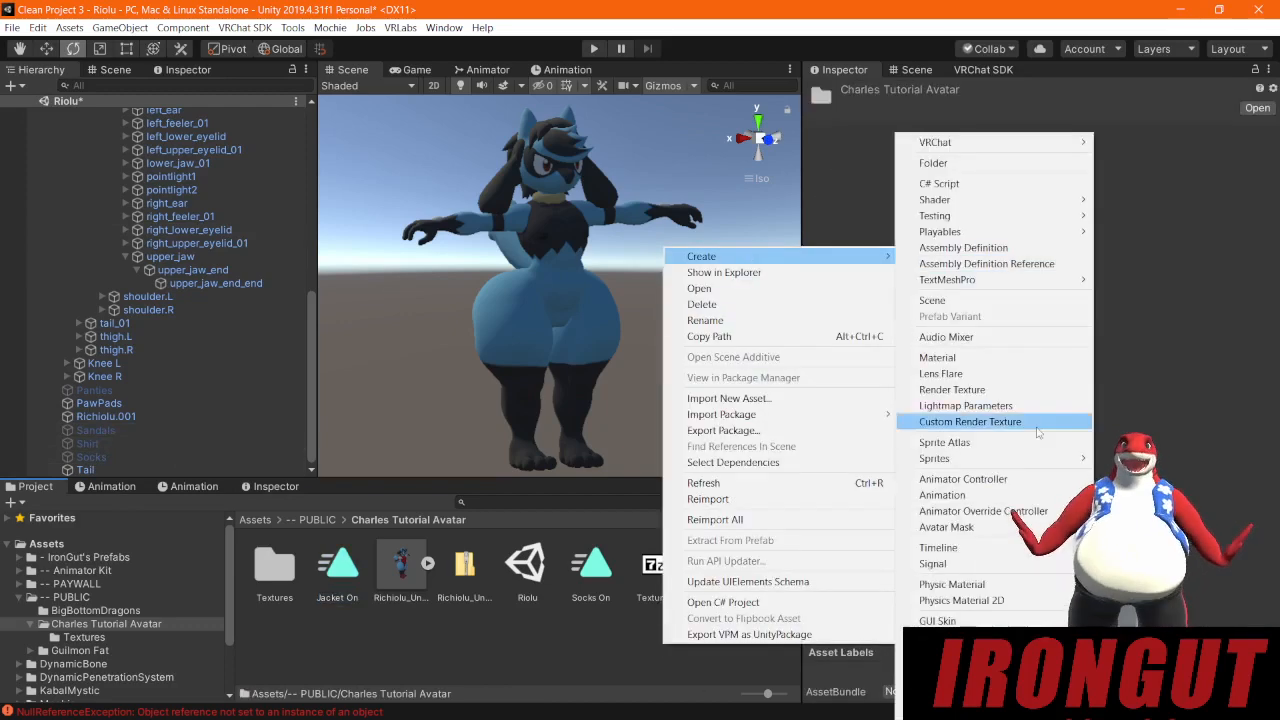
click(976, 497)
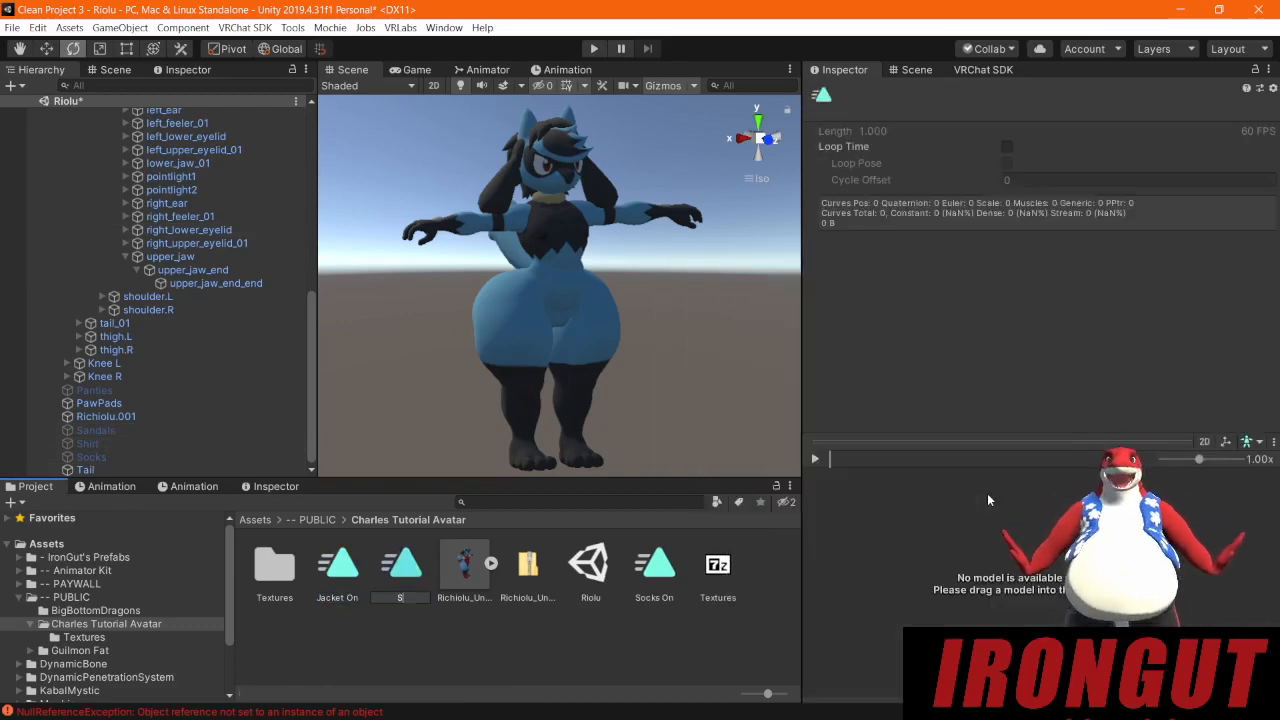
text(Shirt On)
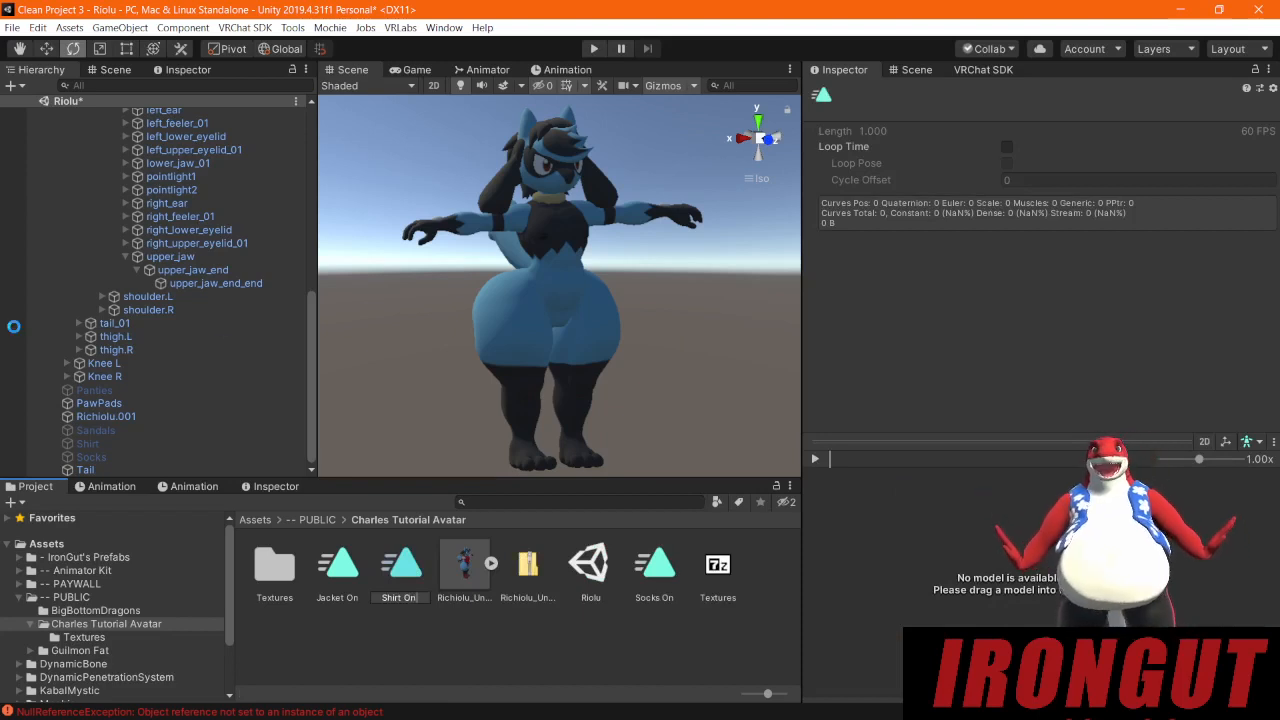
key(Return)
click(408, 632)
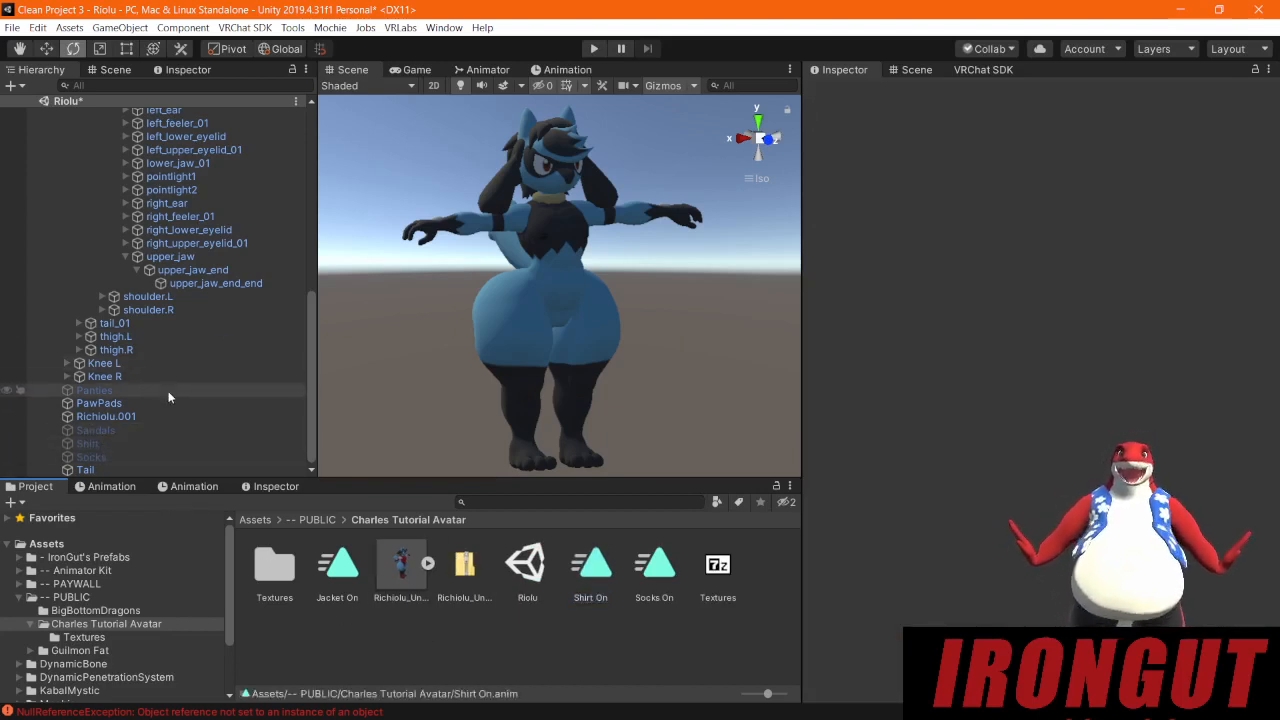
Step: Collapse the metarig bones under Richiolu_Unity_port and select the Socks mesh
scroll(168, 393, up, 2)
scroll(168, 397, up, 10)
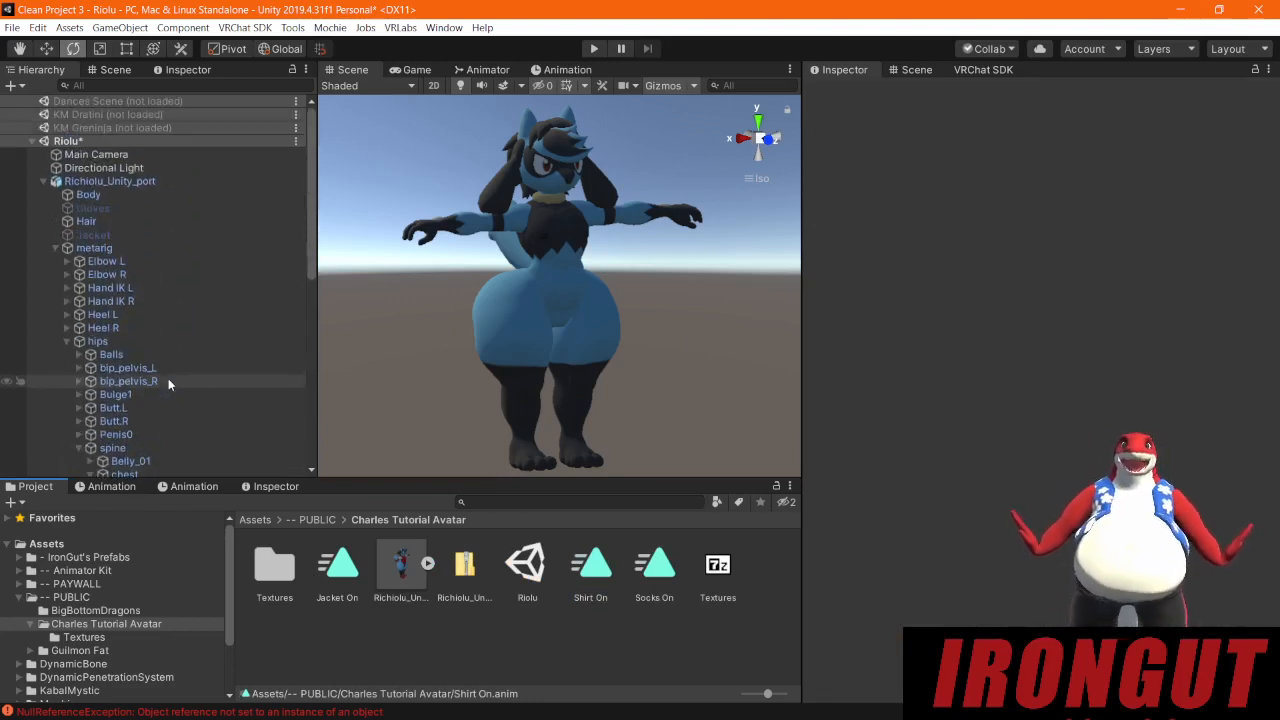
click(54, 248)
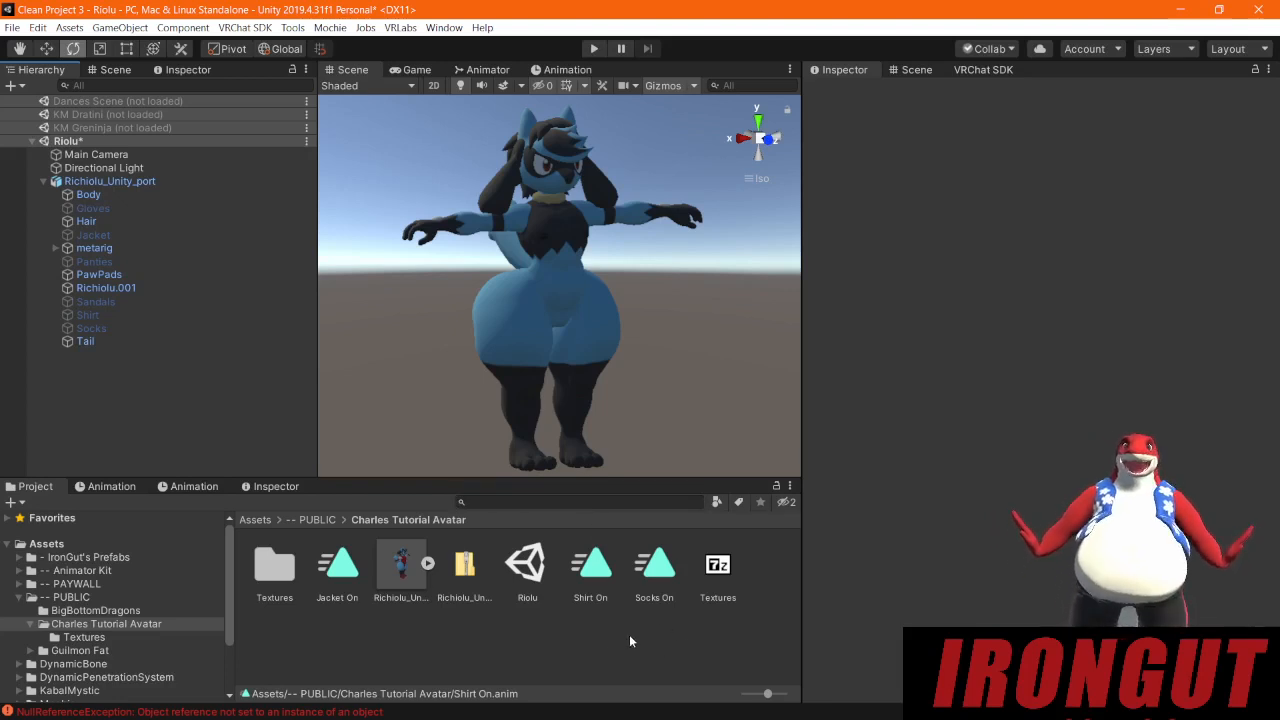
click(114, 301)
key(Down)
key(Down)
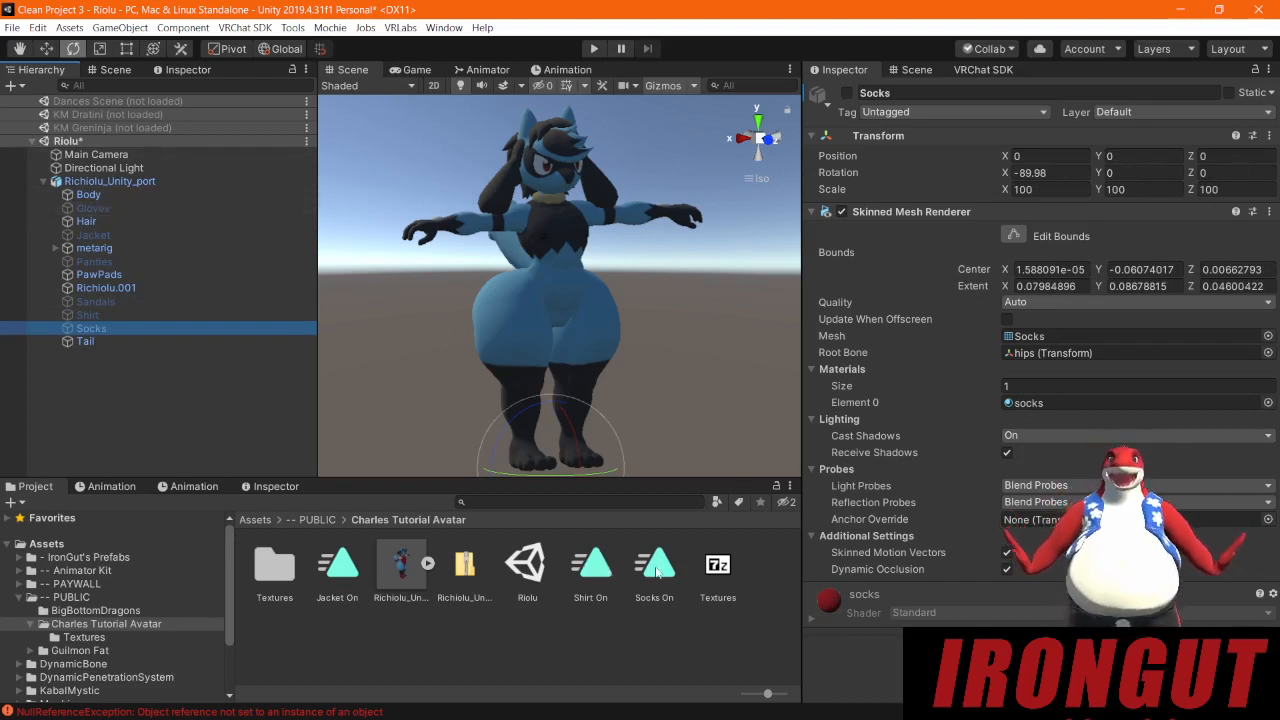
Step: Create an Animator Controller named FX in the Charles Tutorial Avatar folder
click(604, 653)
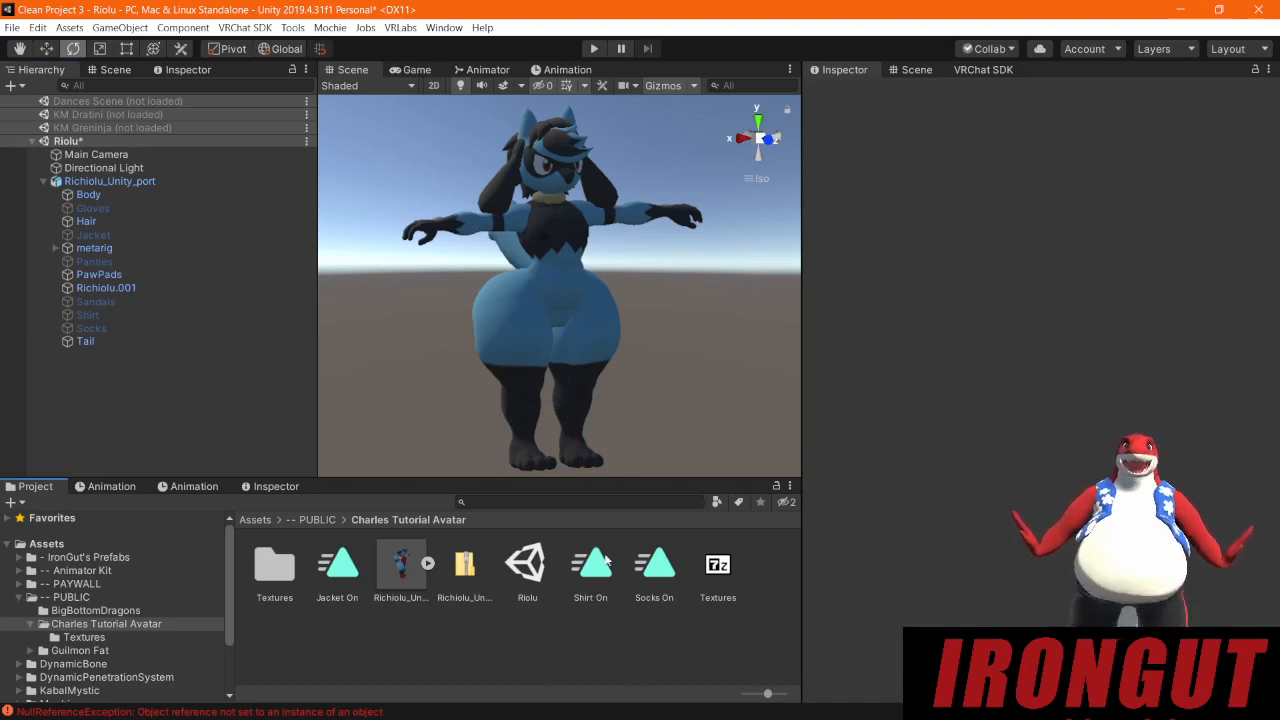
right_click(612, 654)
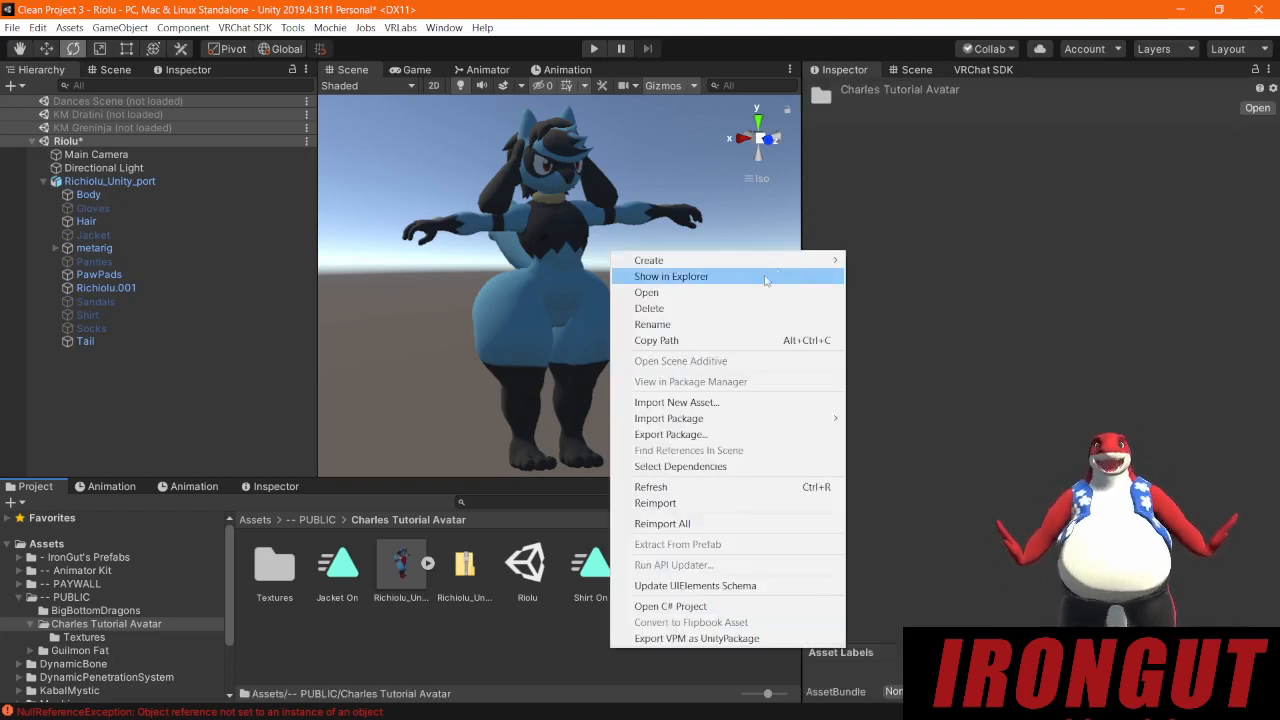
mouse_move(708, 261)
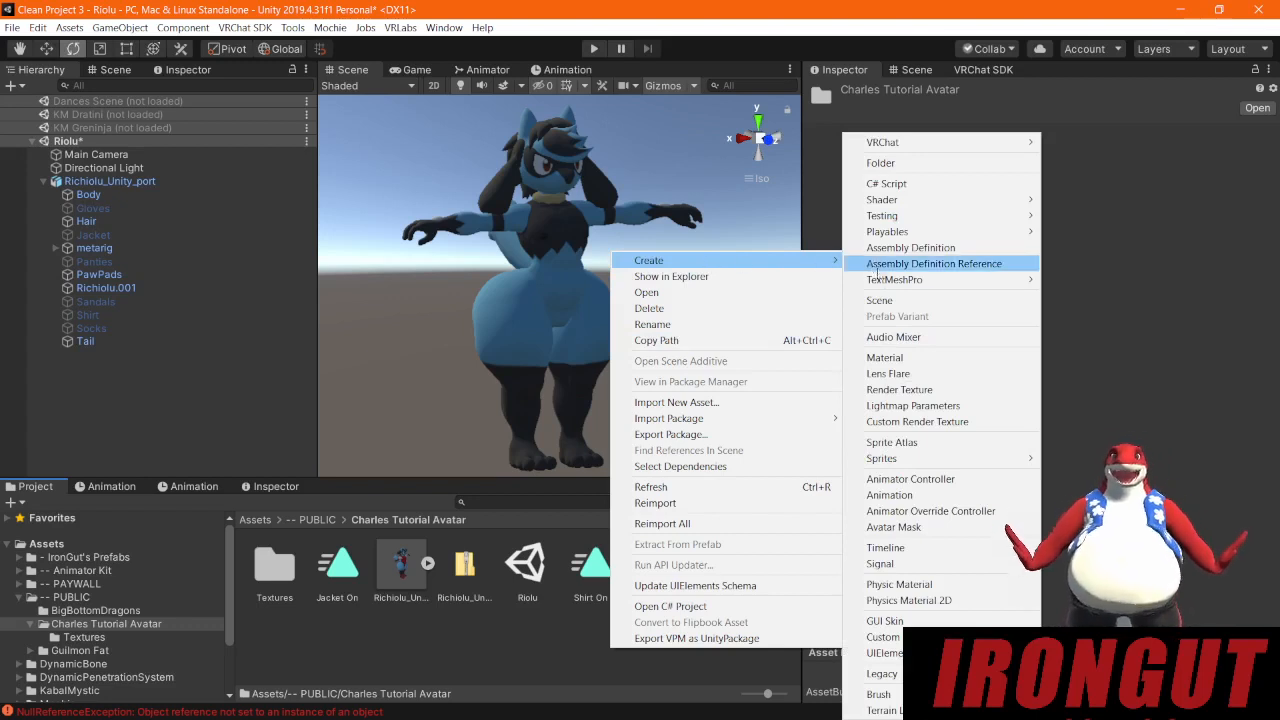
click(899, 480)
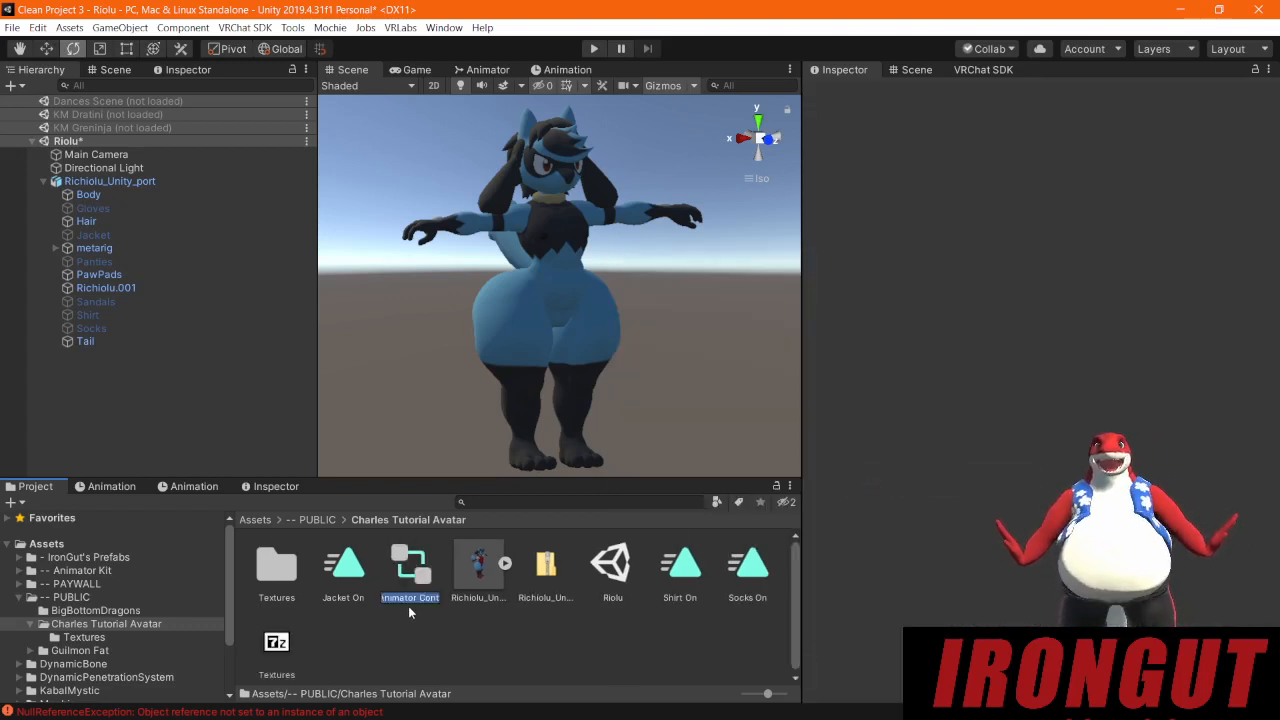
key(Return)
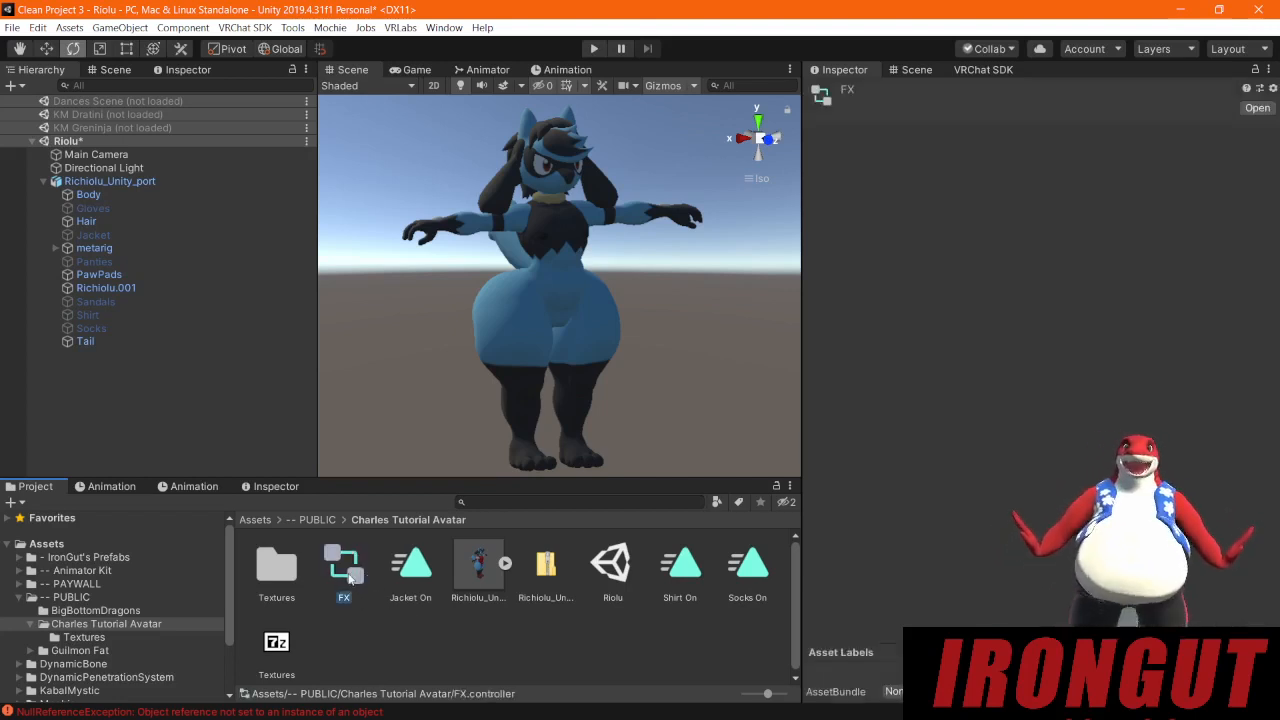
Step: Customize the playable layers in the Richiolu_Unity_port avatar descriptor and assign the FX controller to the FX layer
click(142, 182)
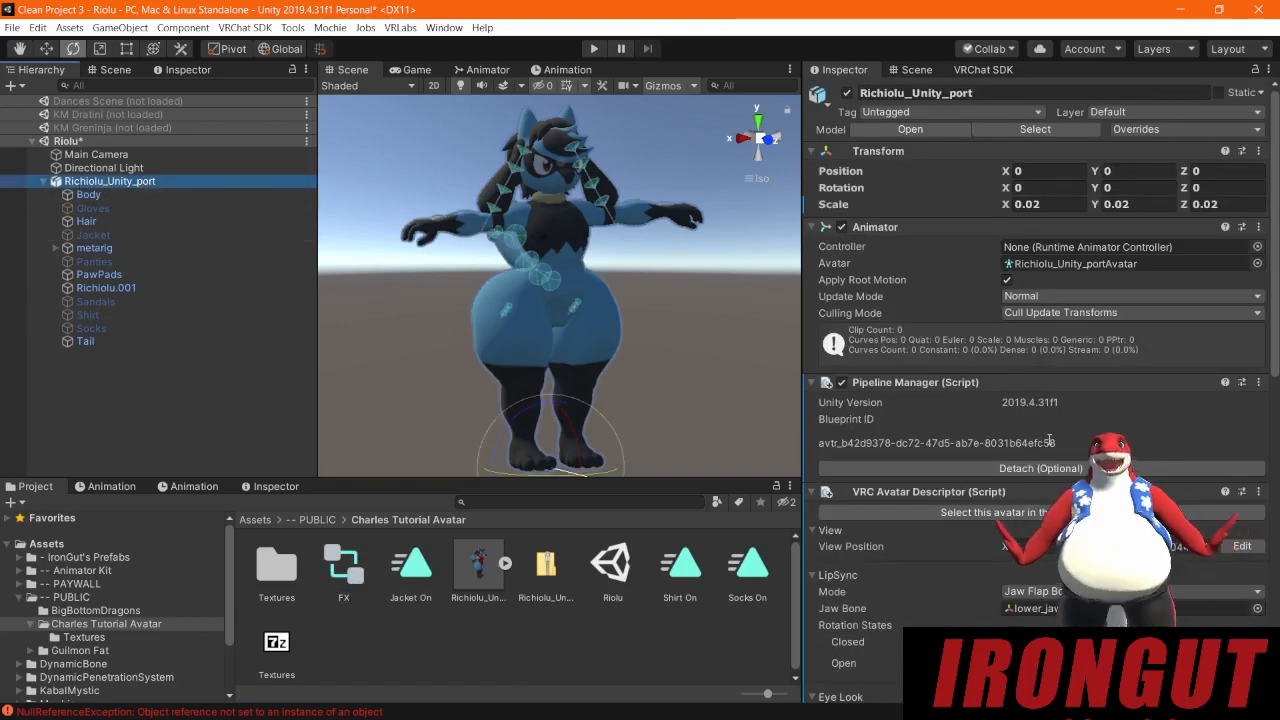
scroll(964, 396, down, 10)
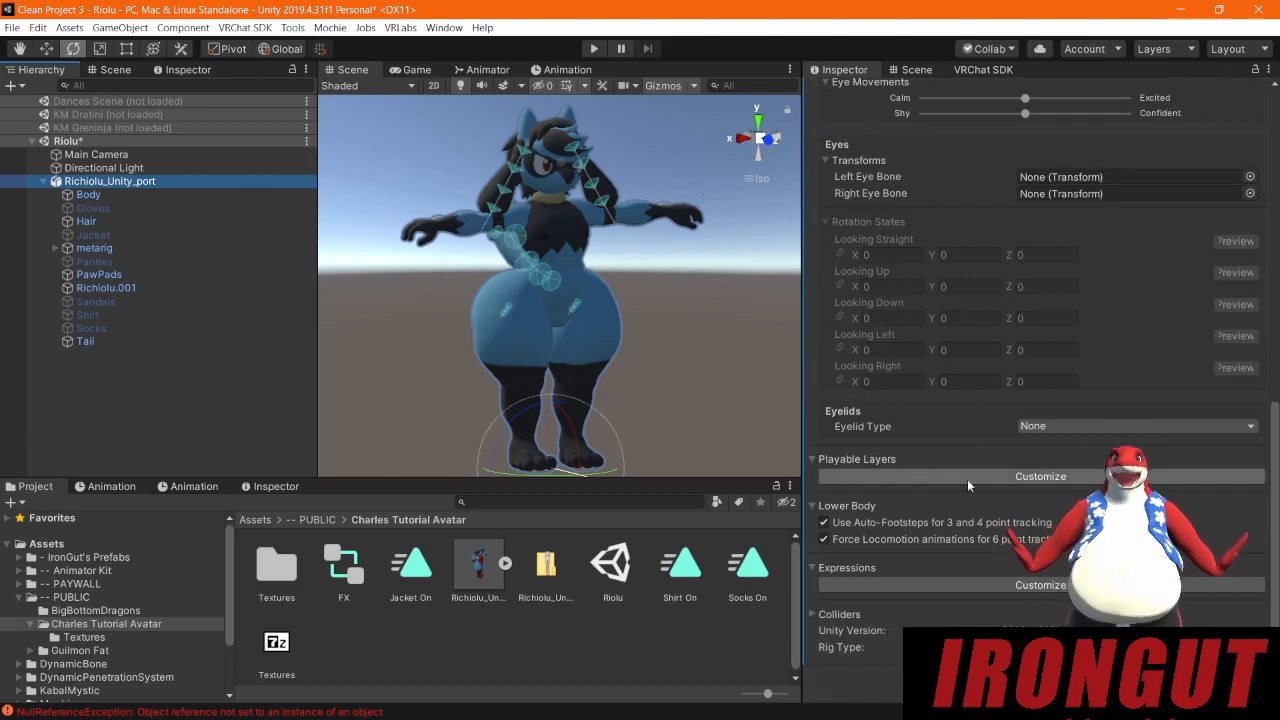
click(1040, 477)
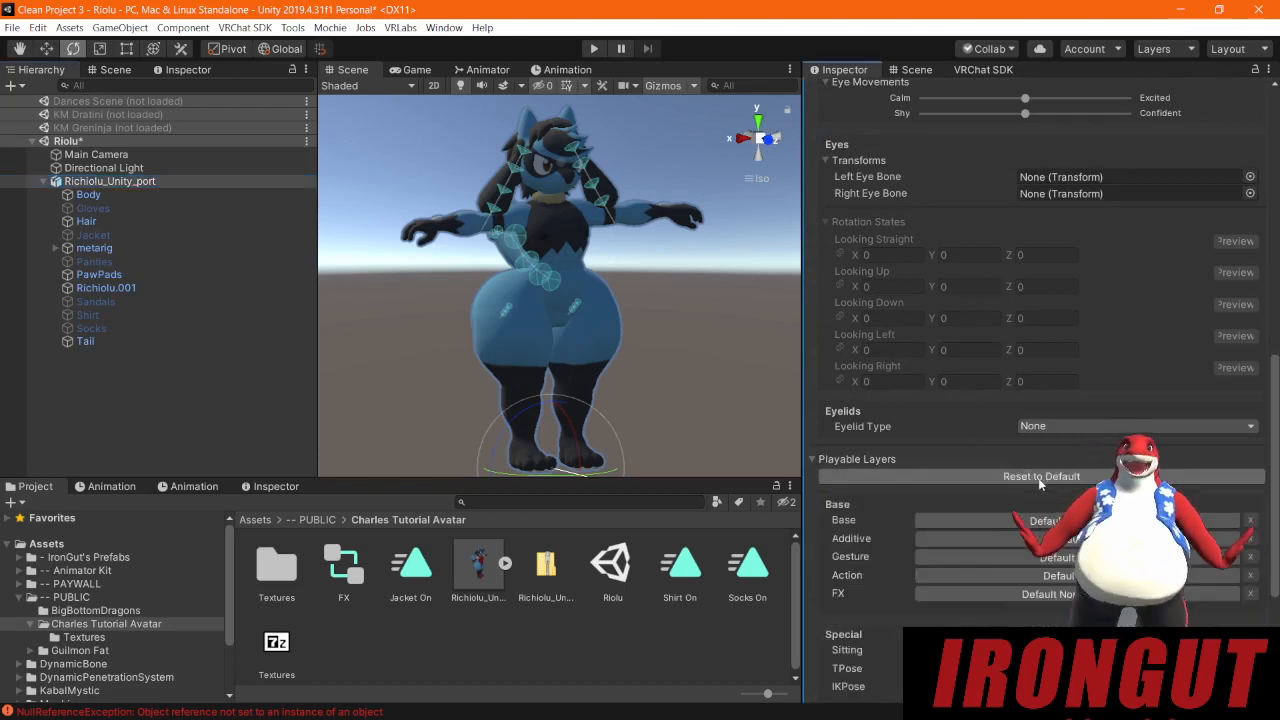
scroll(960, 465, down, 4)
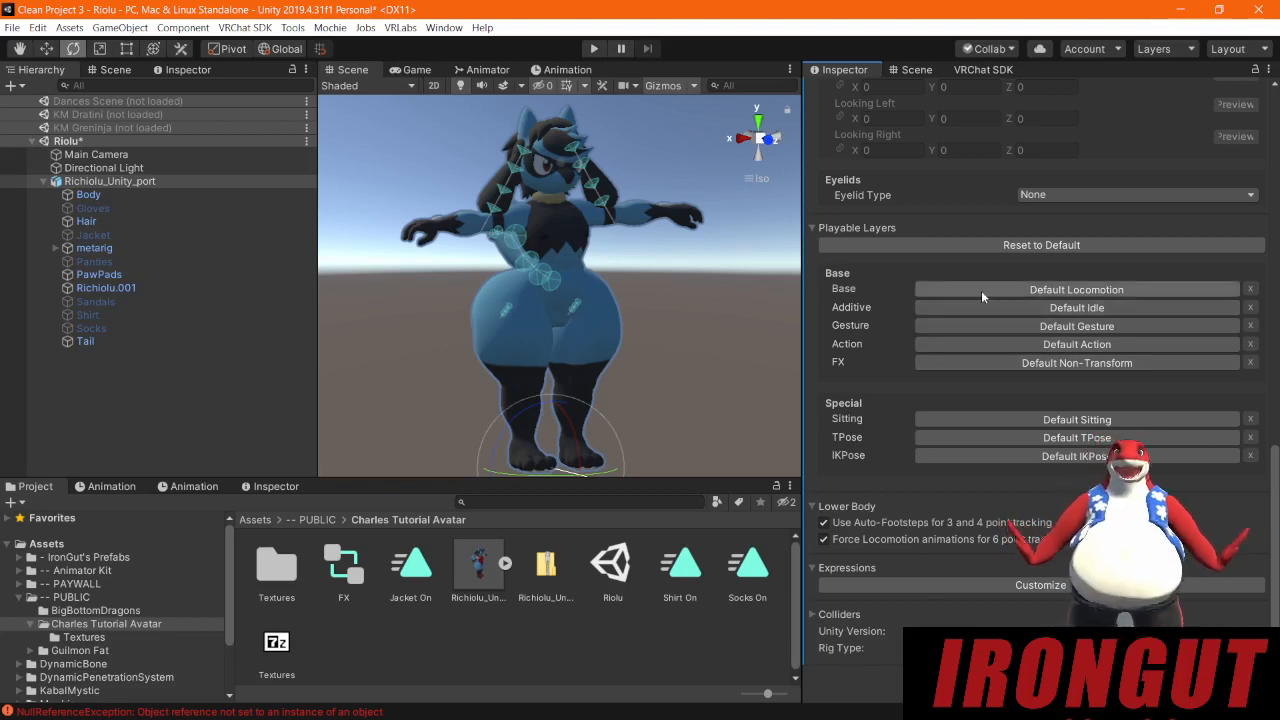
click(981, 362)
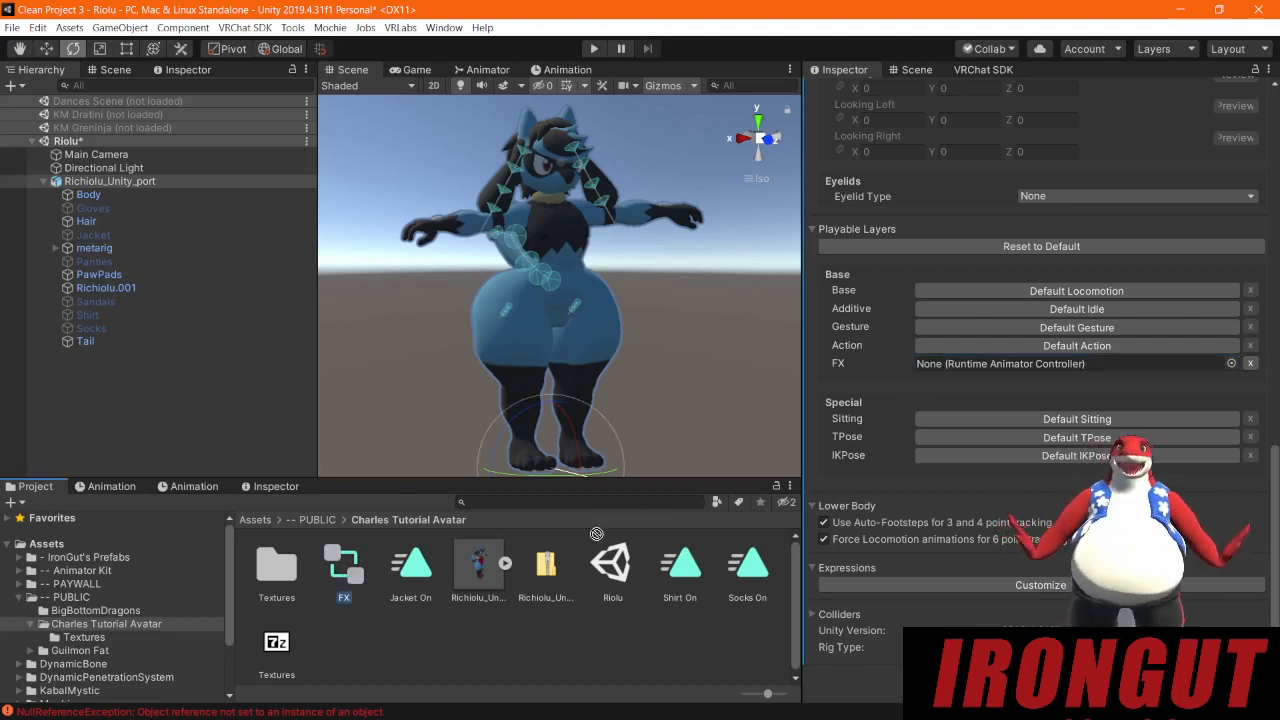
drag(344, 578, 1012, 367)
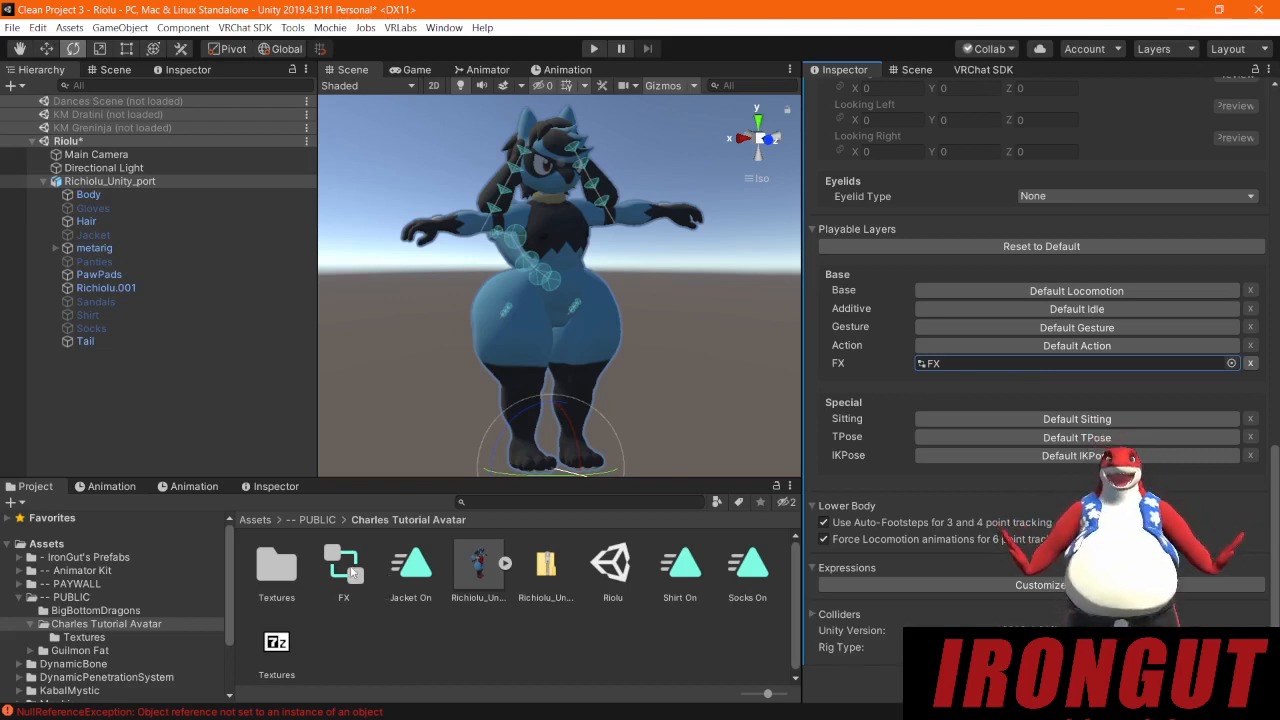
Step: Apply the FX controller to the Richiolu_Unity_port avatar root and show that controller in the Animator window
drag(349, 568, 104, 193)
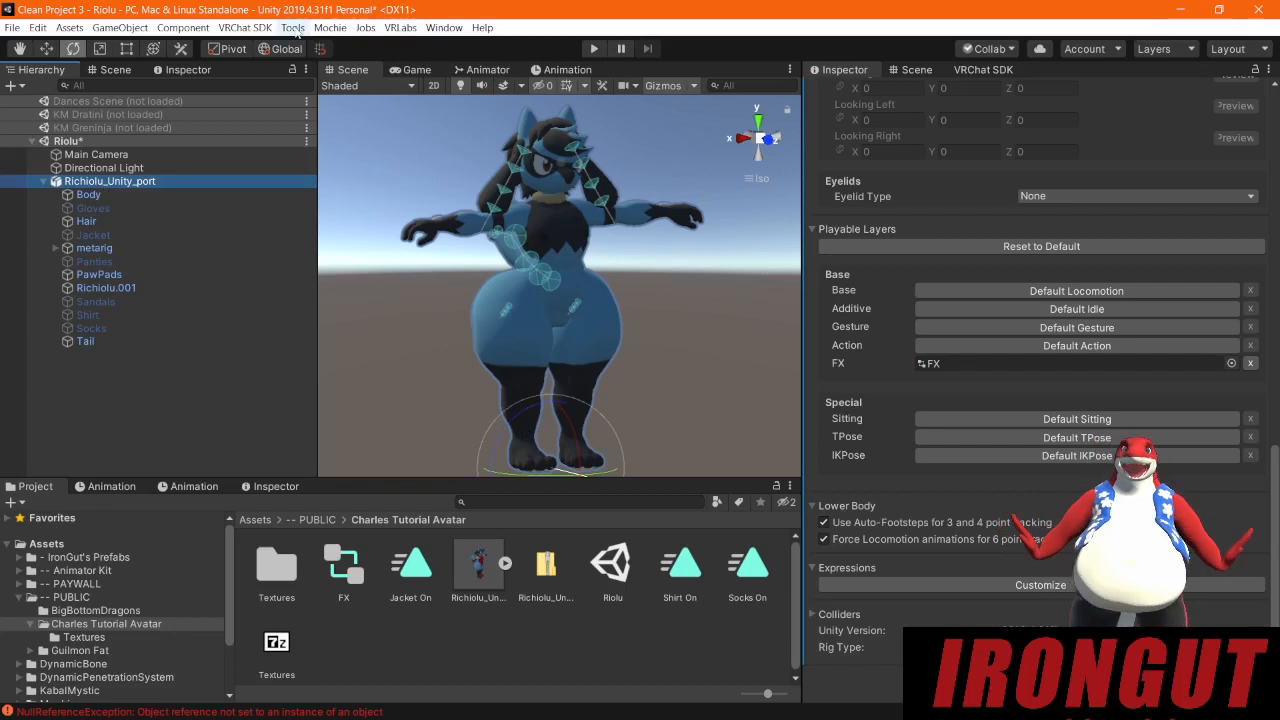
click(482, 72)
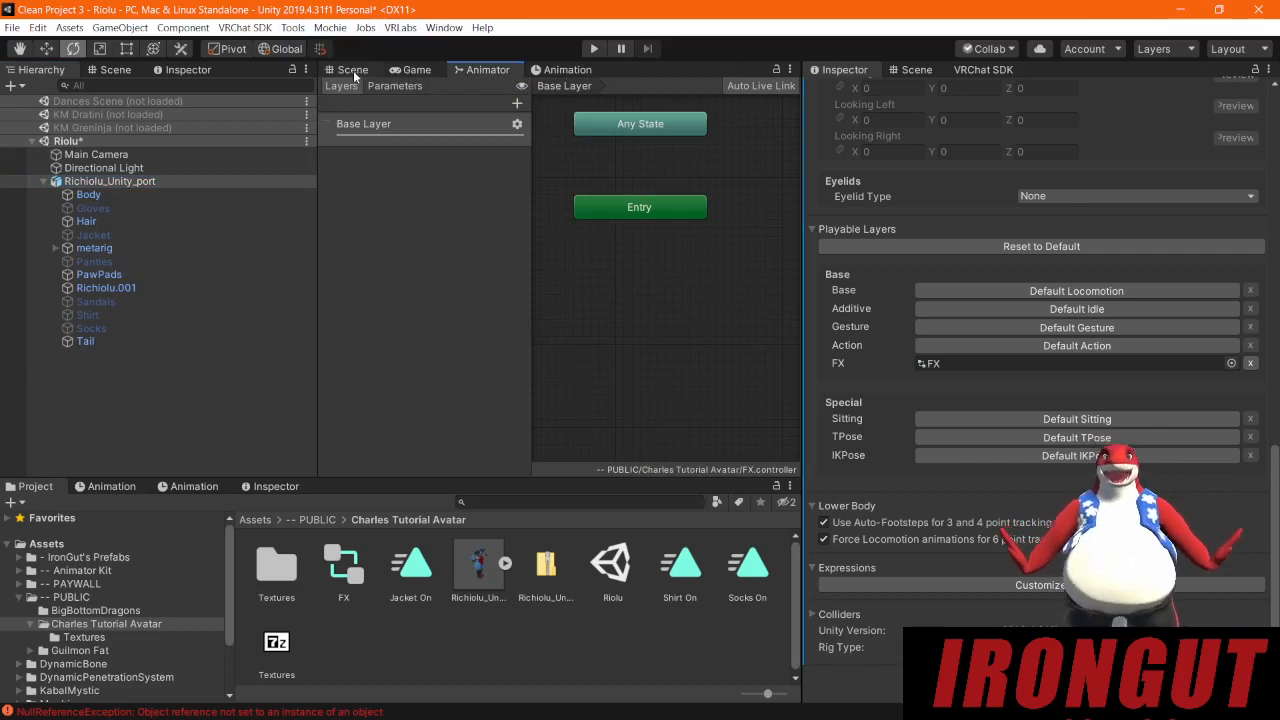
click(446, 28)
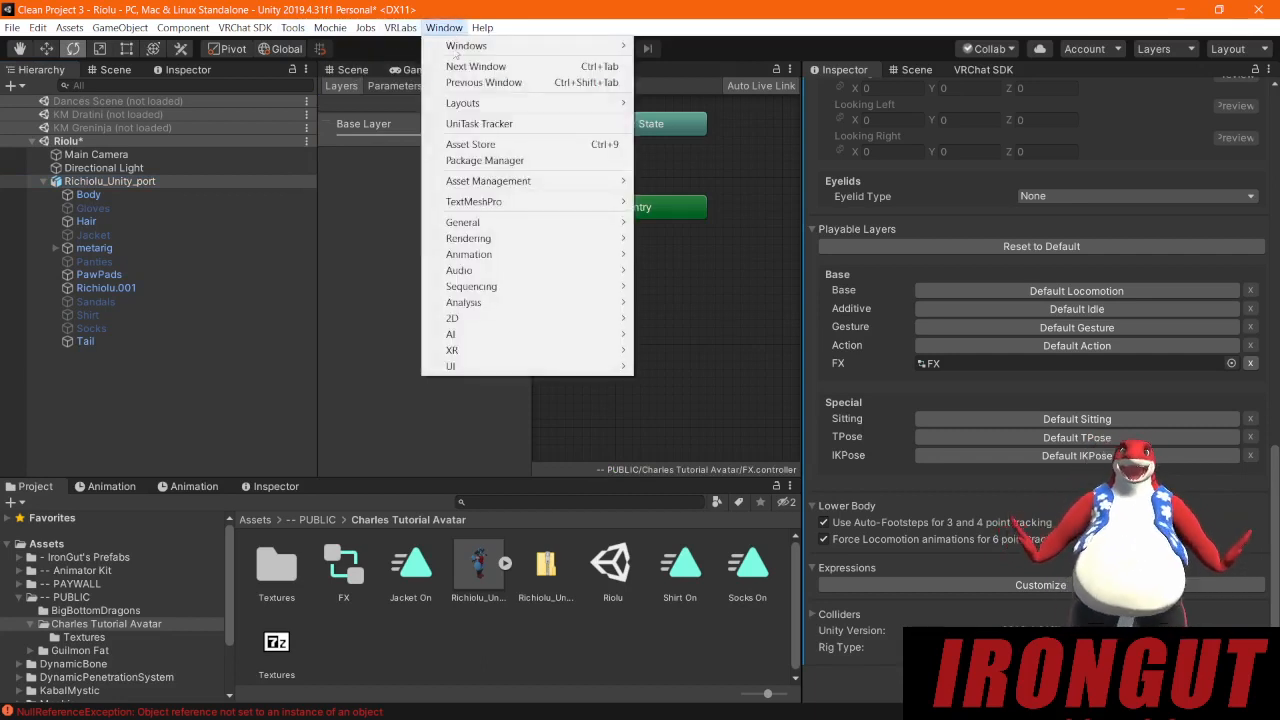
mouse_move(480, 256)
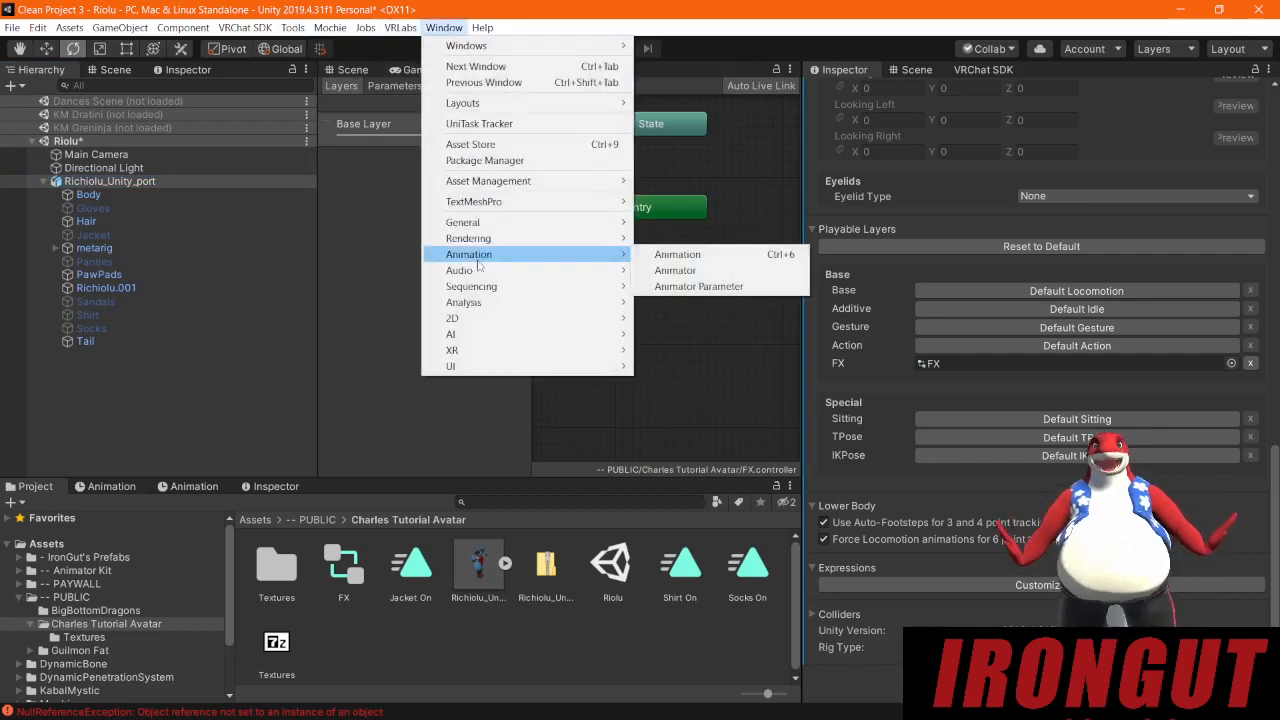
click(660, 270)
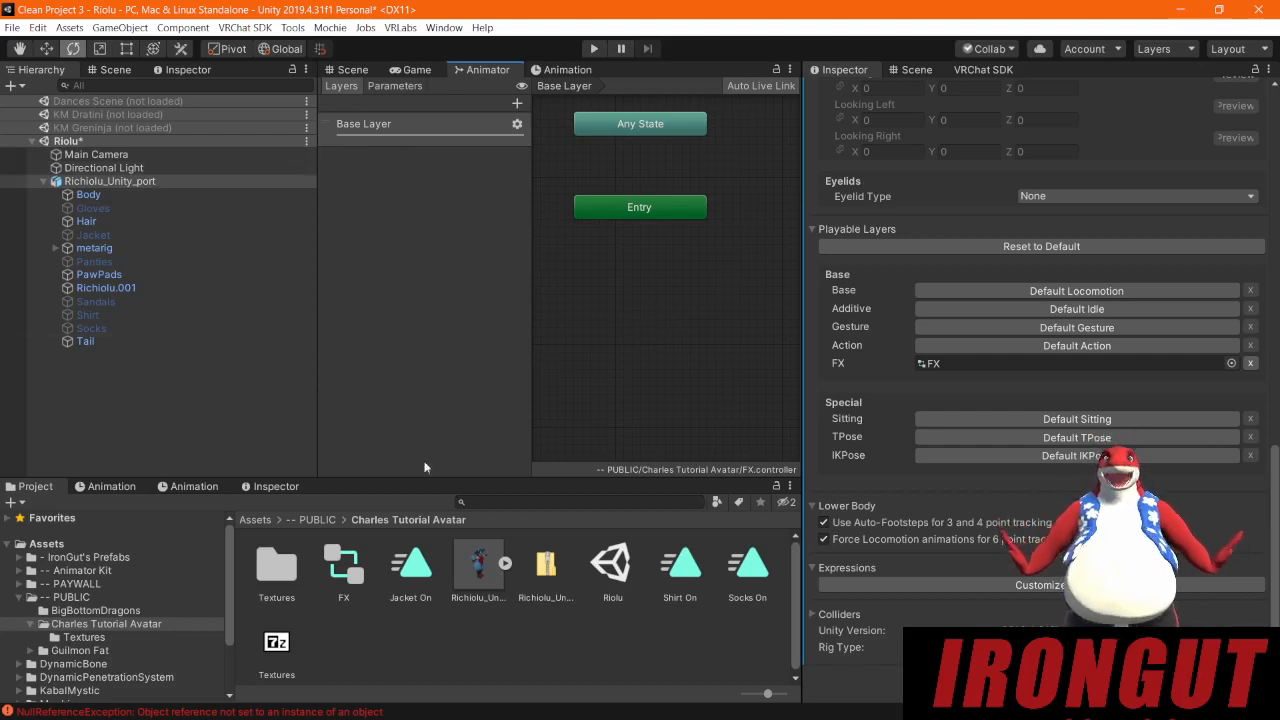
click(350, 572)
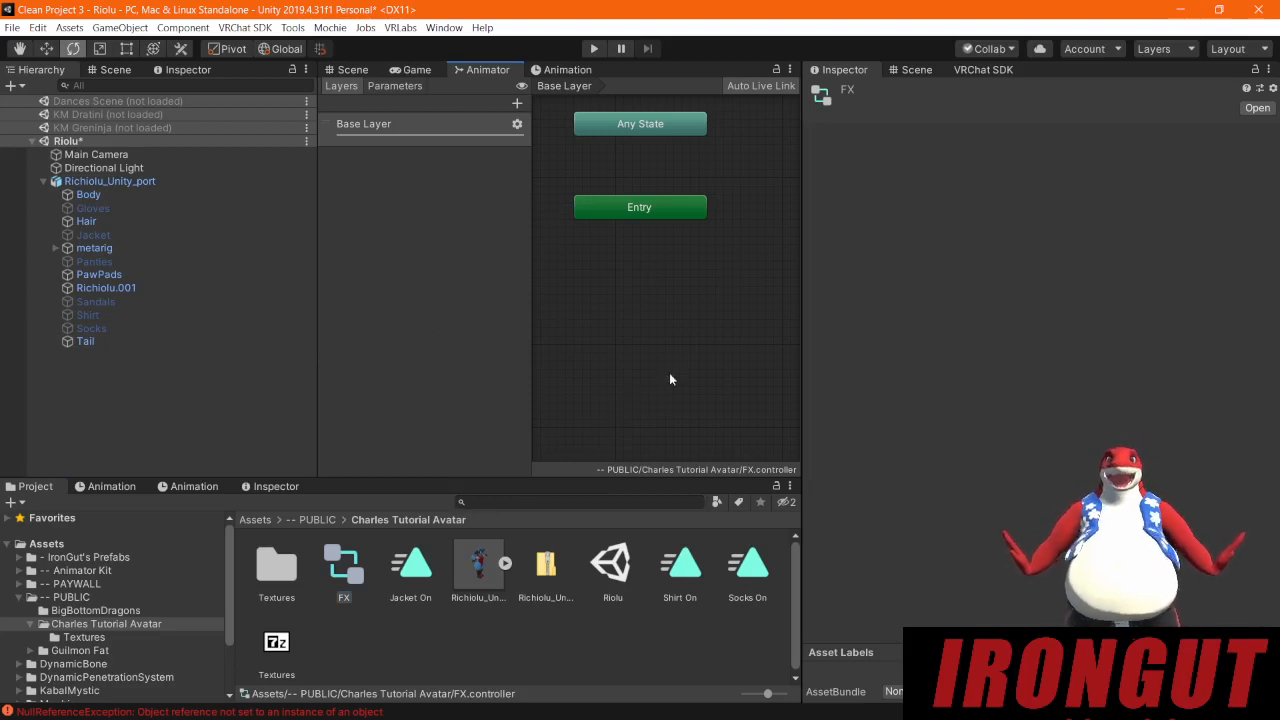
Step: Add a Bool parameter named ShirtBool to the FX controller
click(383, 85)
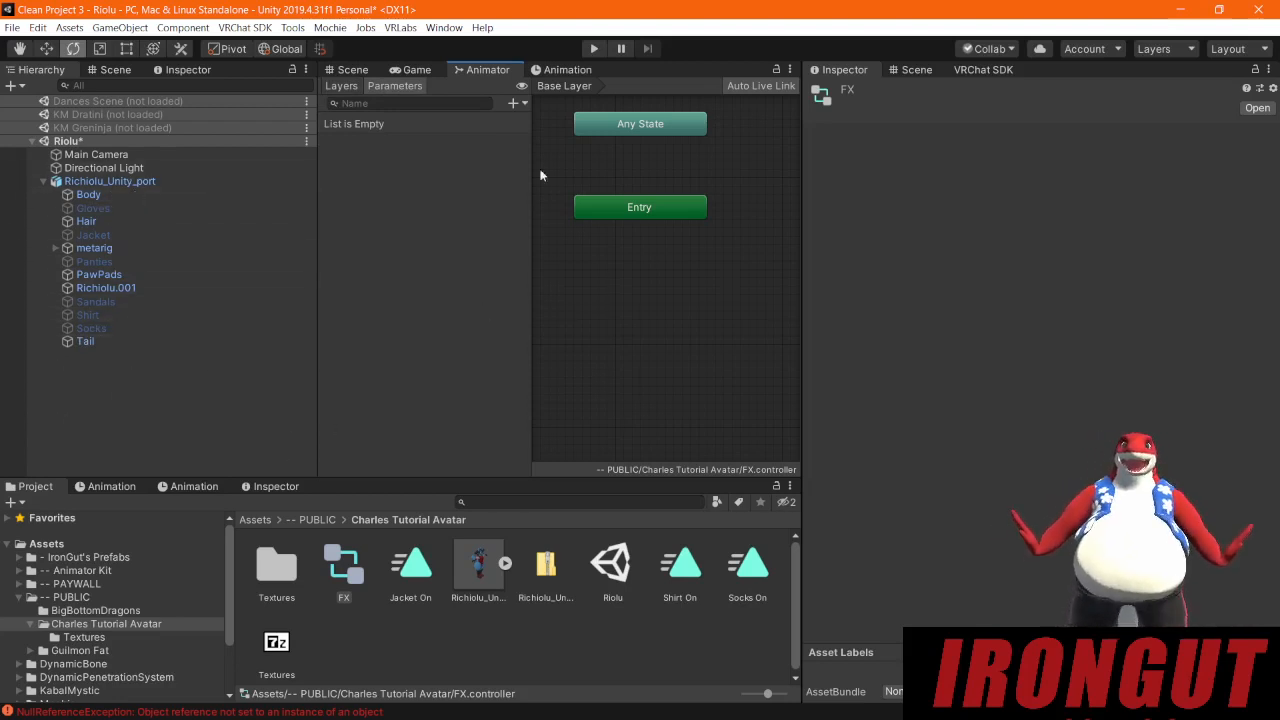
click(518, 103)
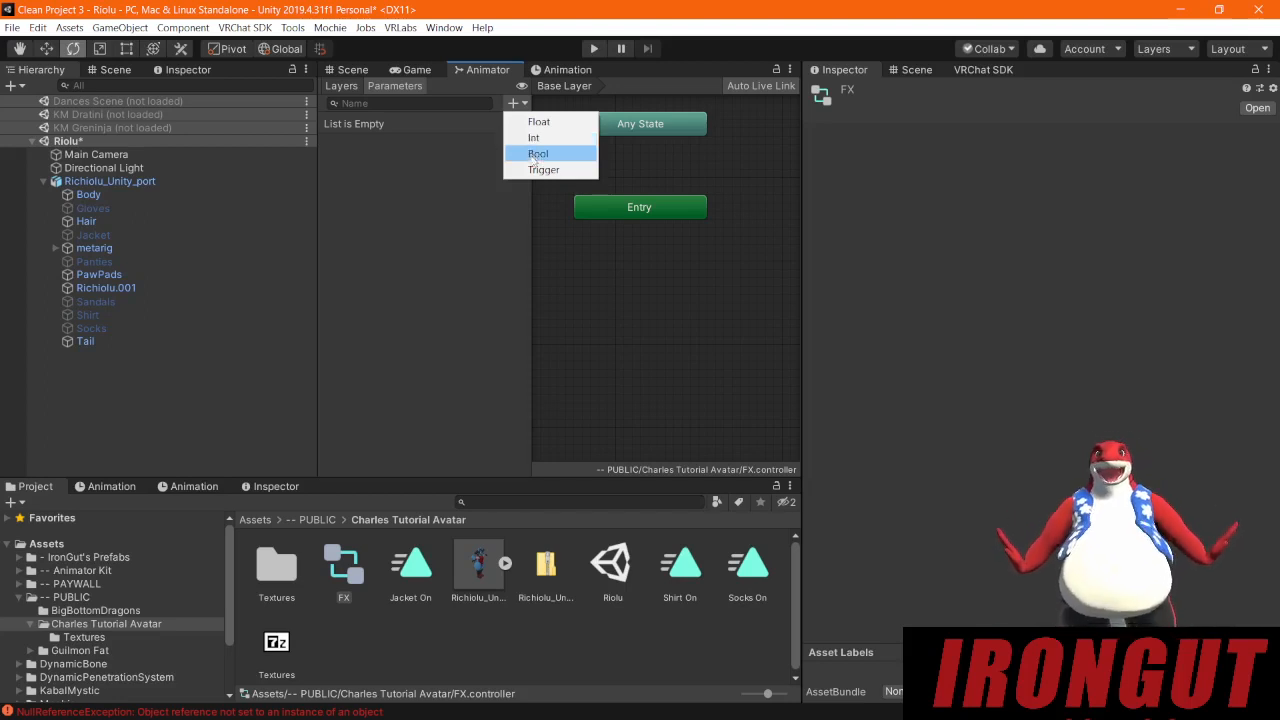
click(537, 154)
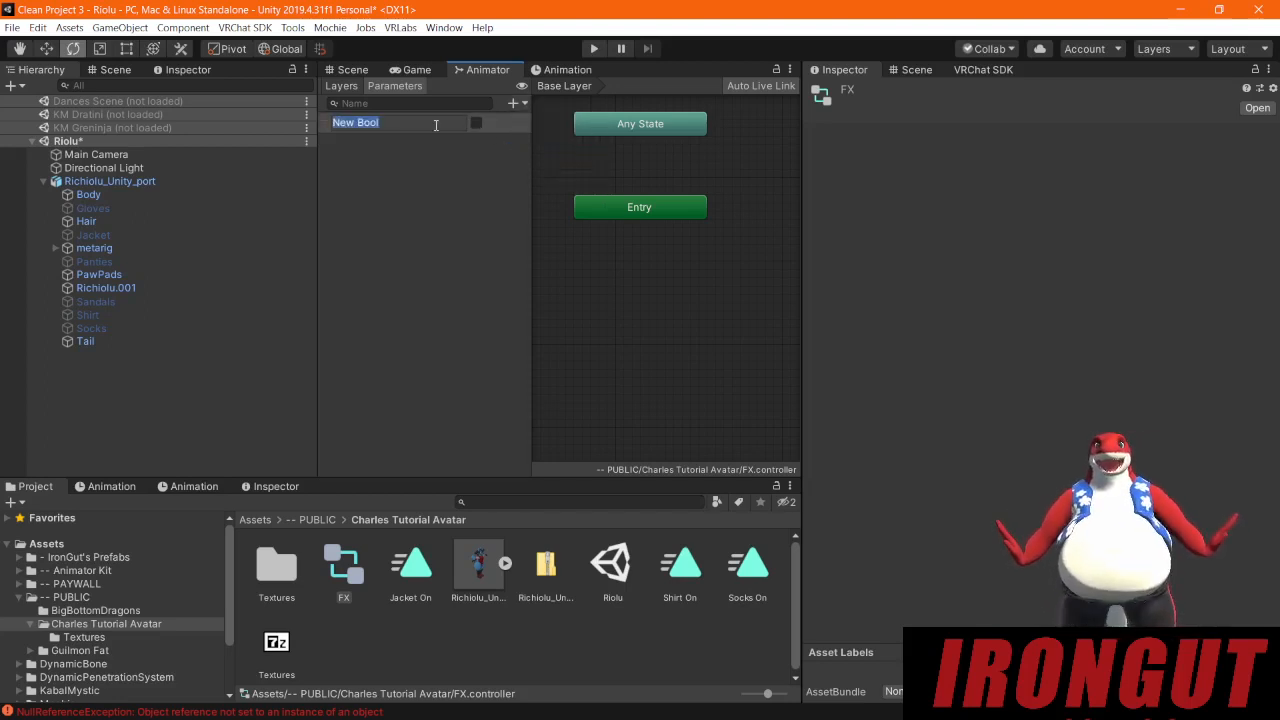
text(Sh)
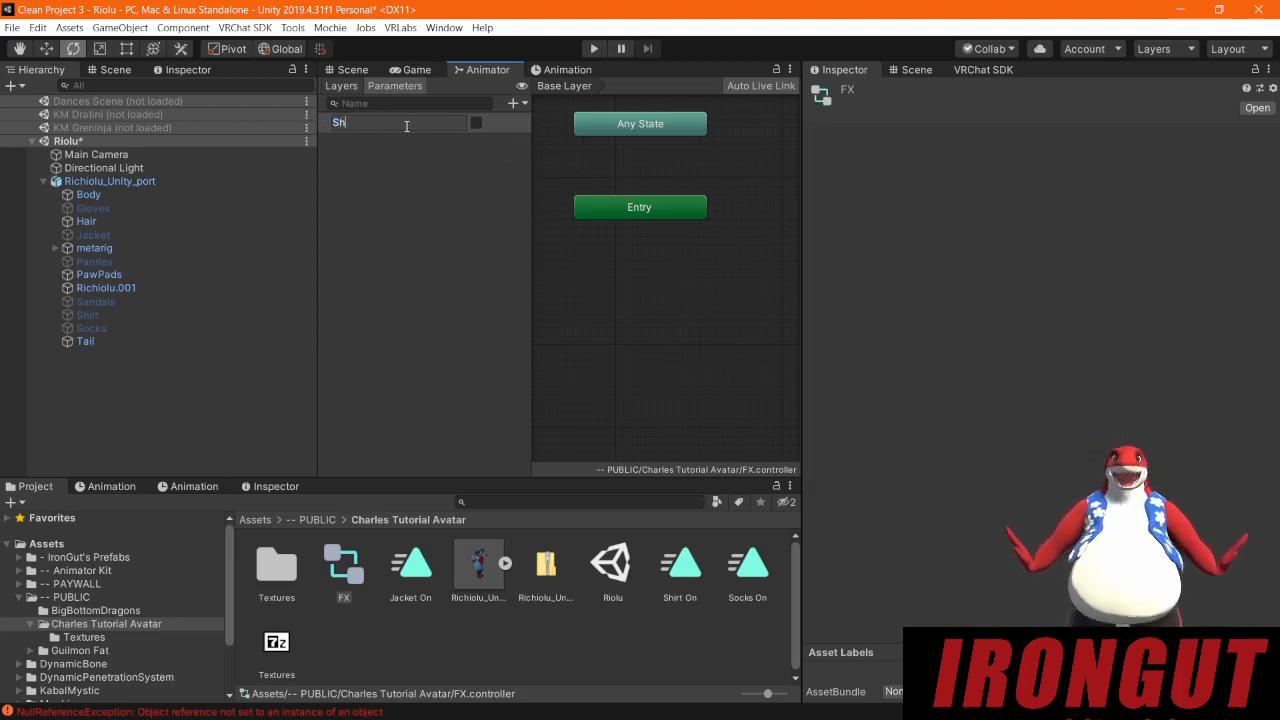
text(irtBool)
key(Return)
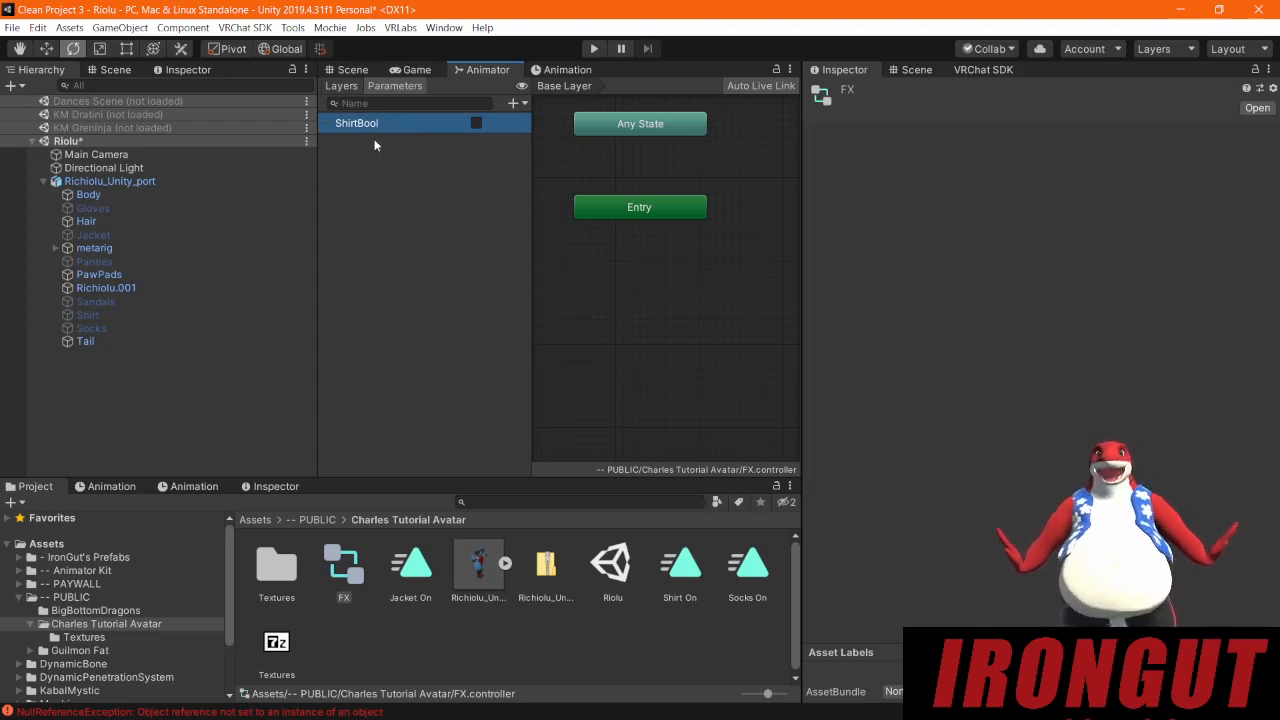
Step: Add a Bool parameter named SocksBool to the FX controller
click(513, 103)
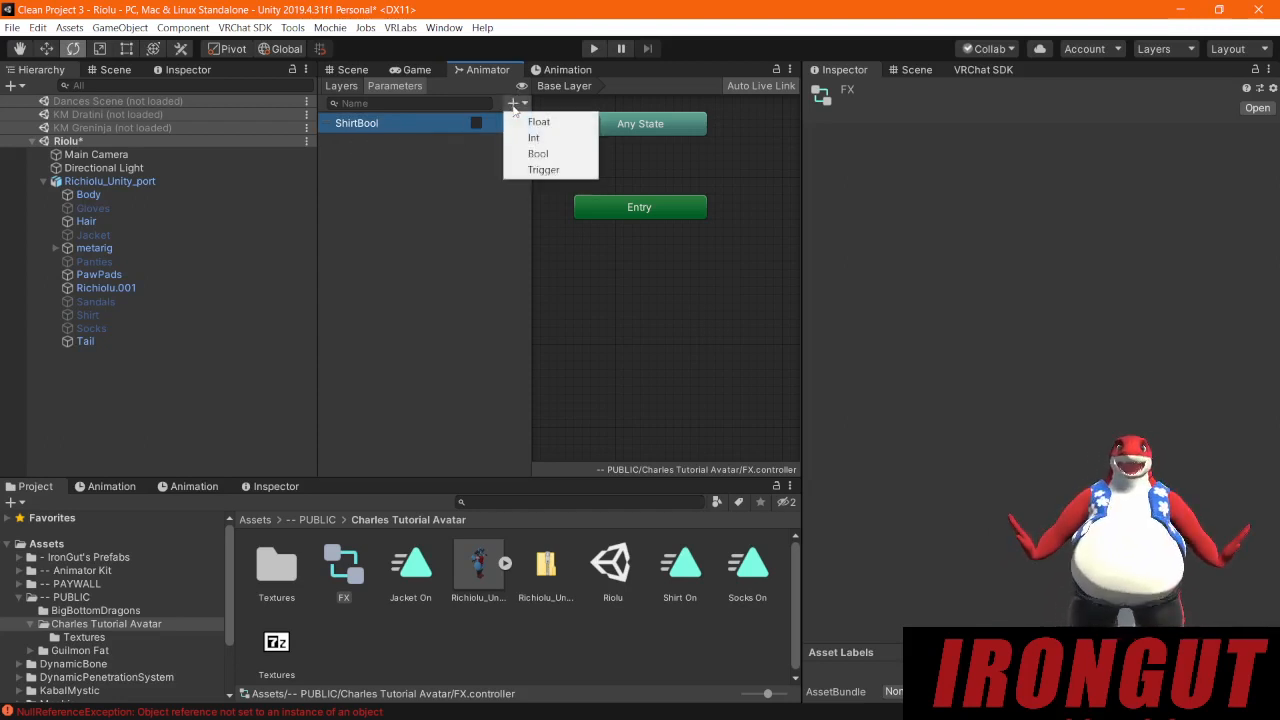
click(547, 154)
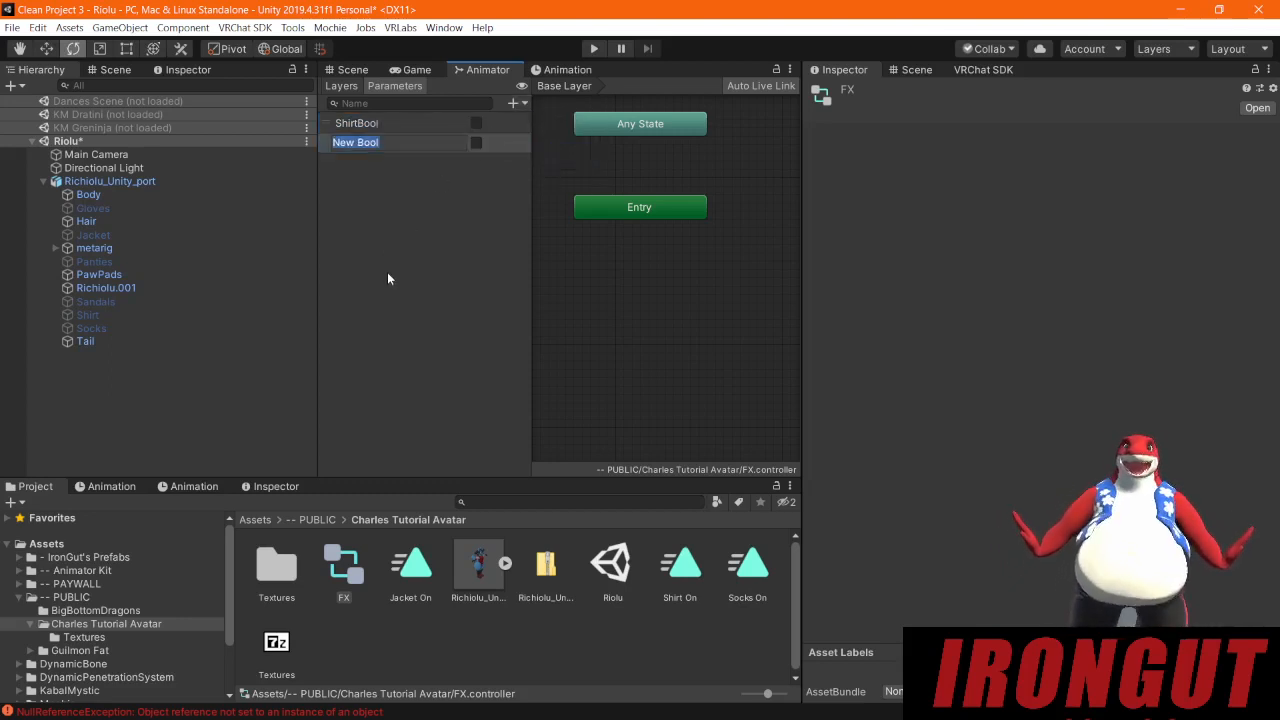
text(S)
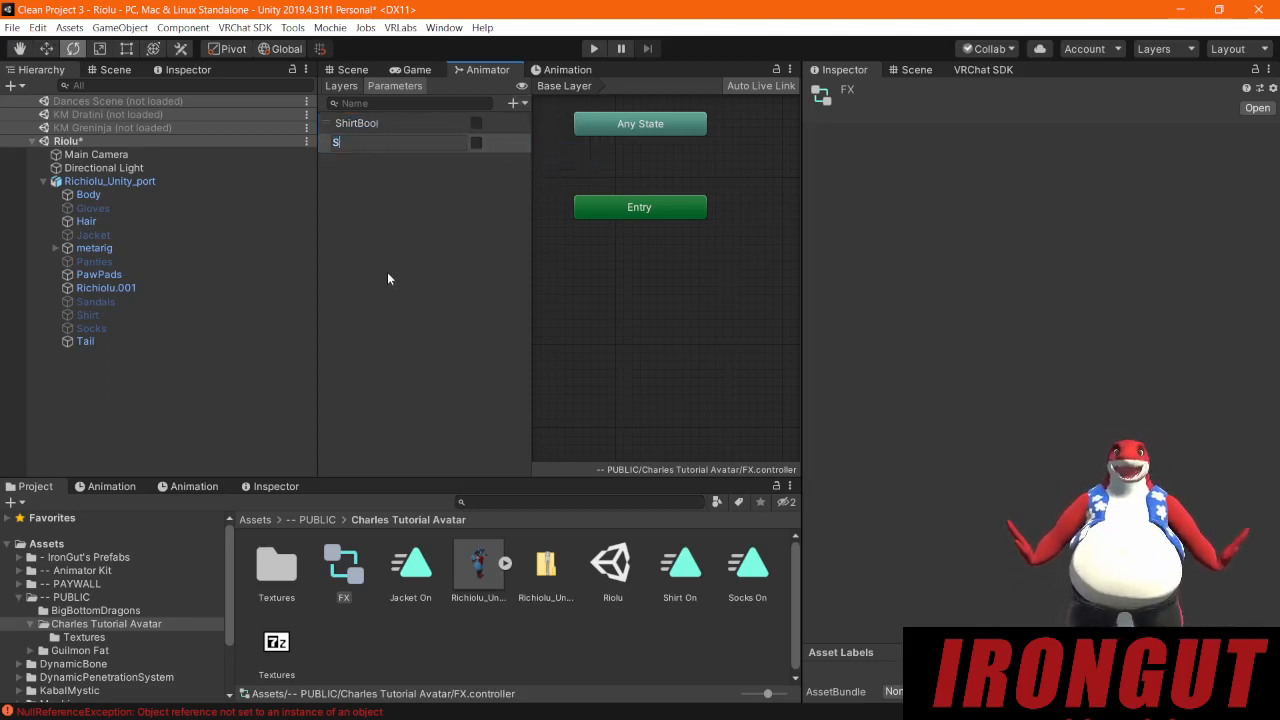
text(ocksBool)
key(Return)
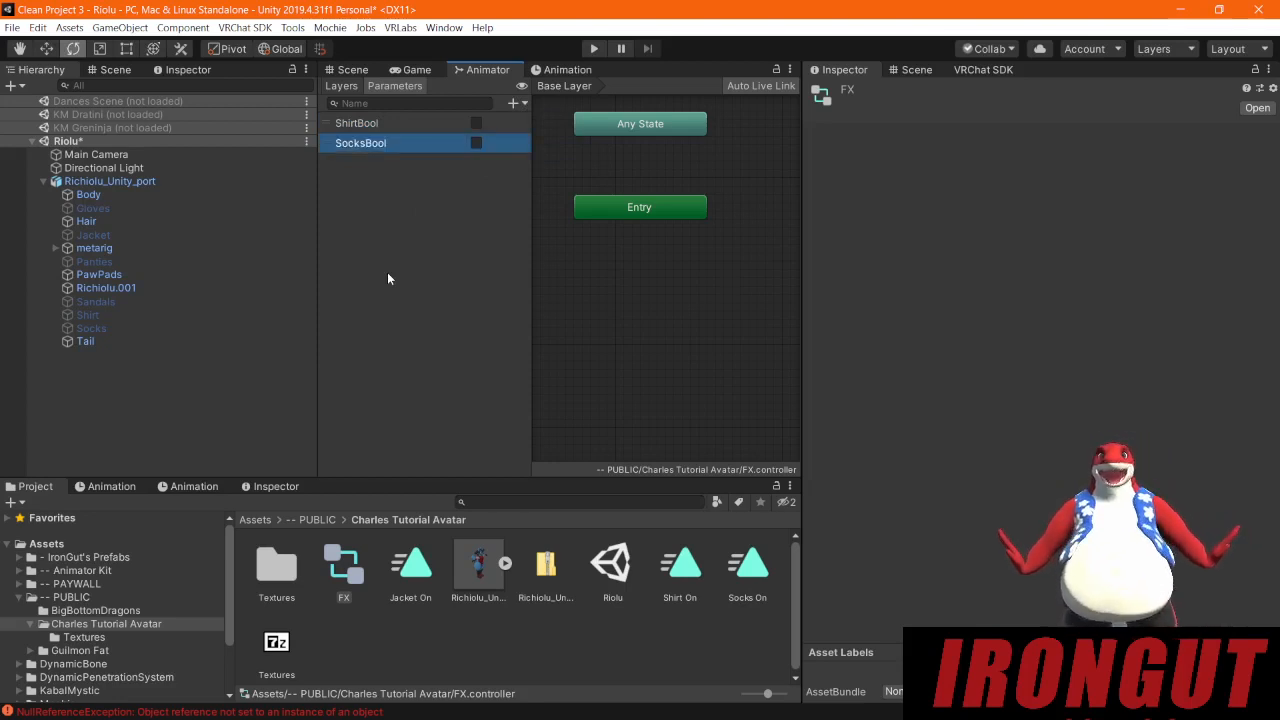
Step: Add a Bool parameter named JacketBool to the FX controller
click(516, 103)
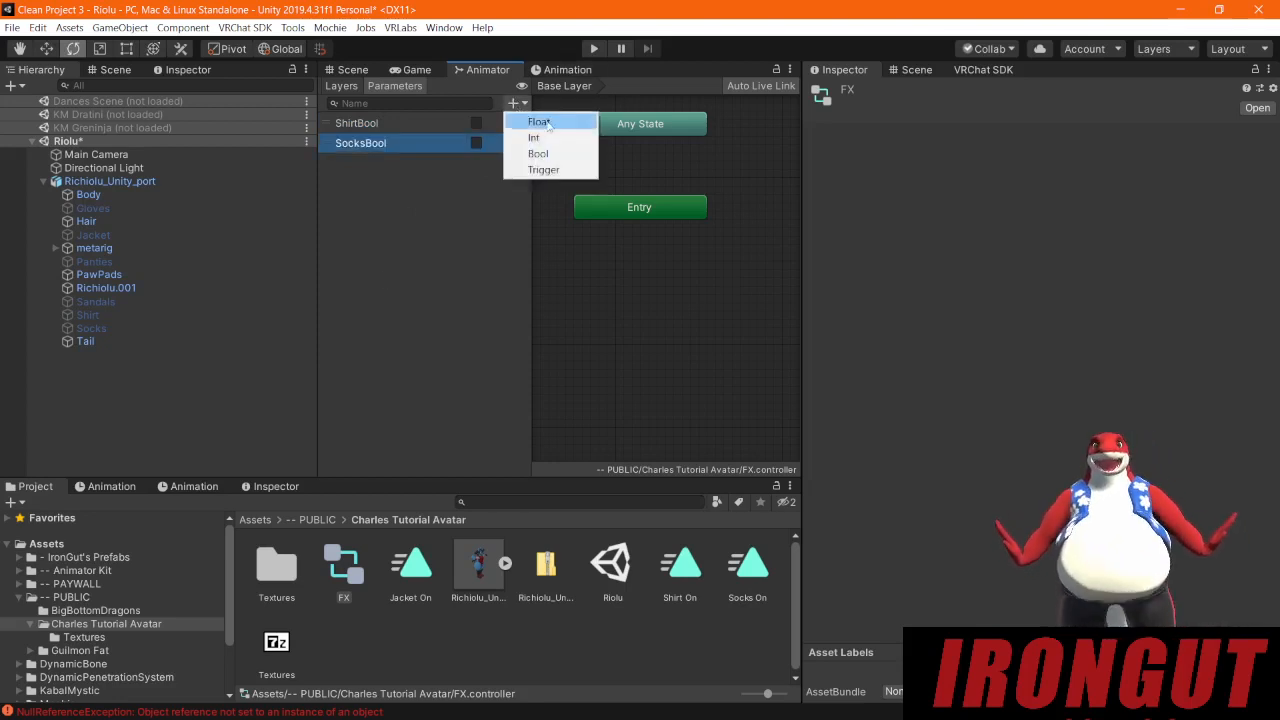
click(547, 154)
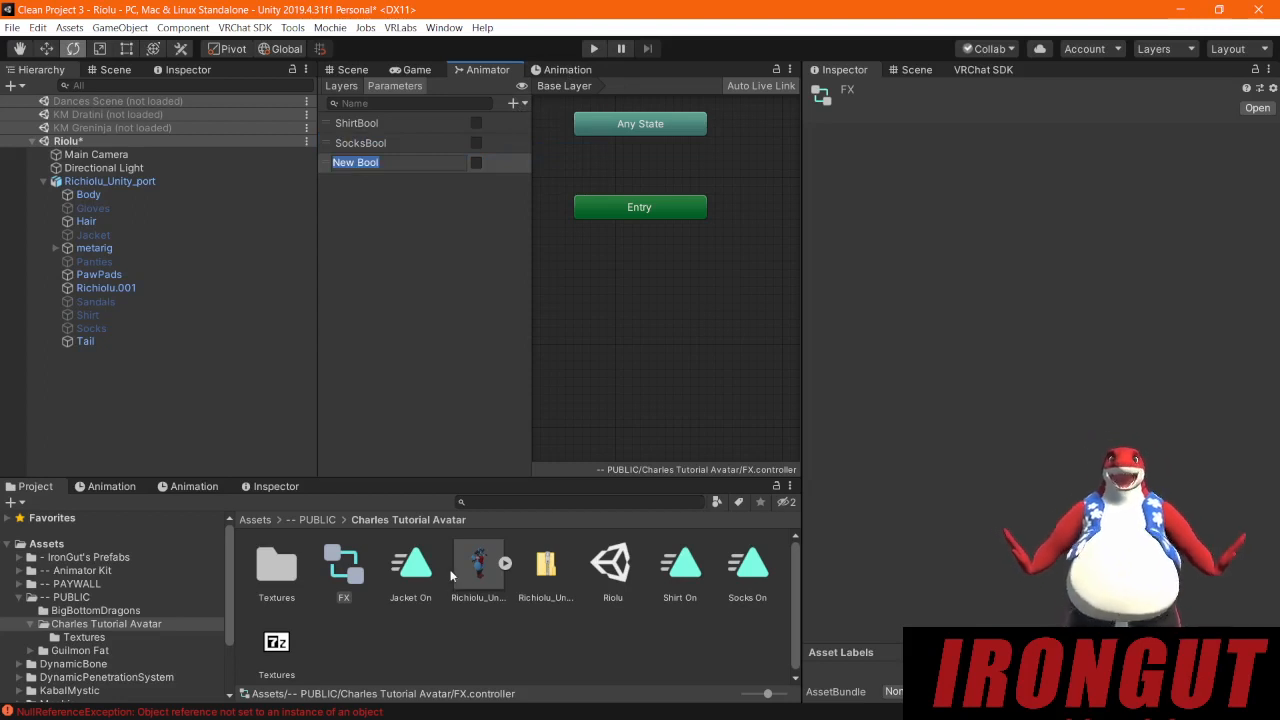
text(Jacket)
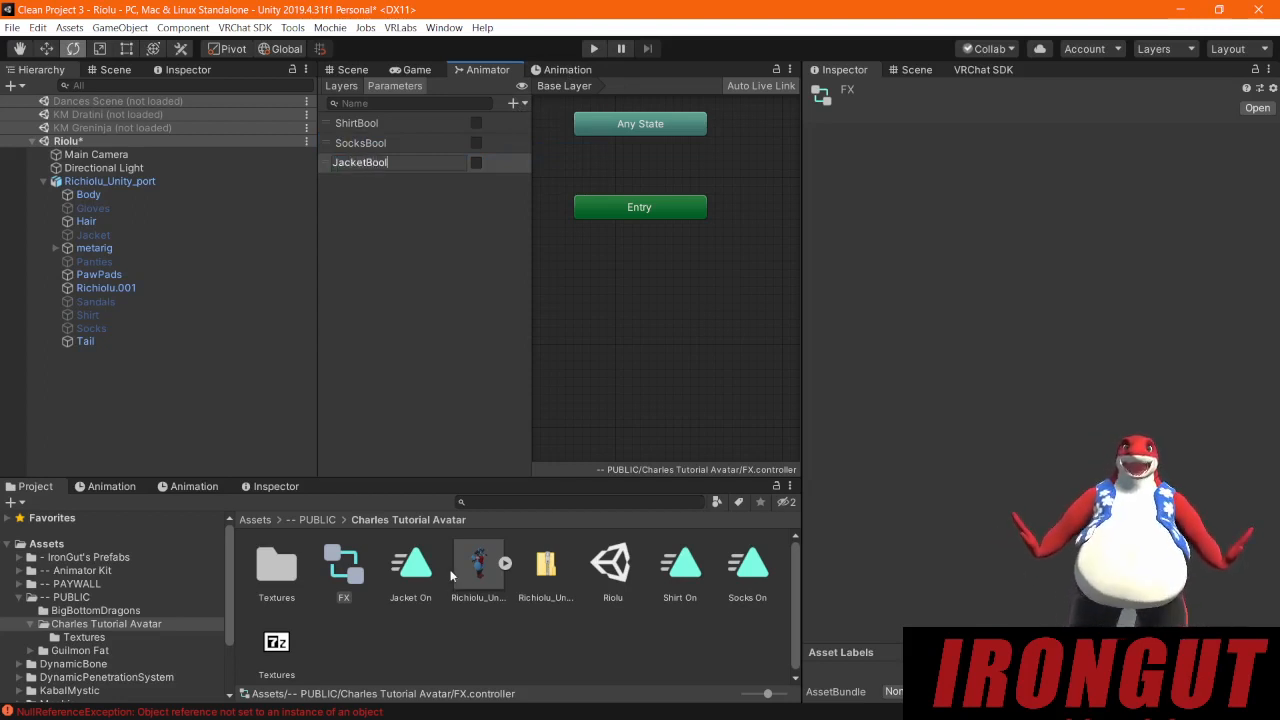
key(Return)
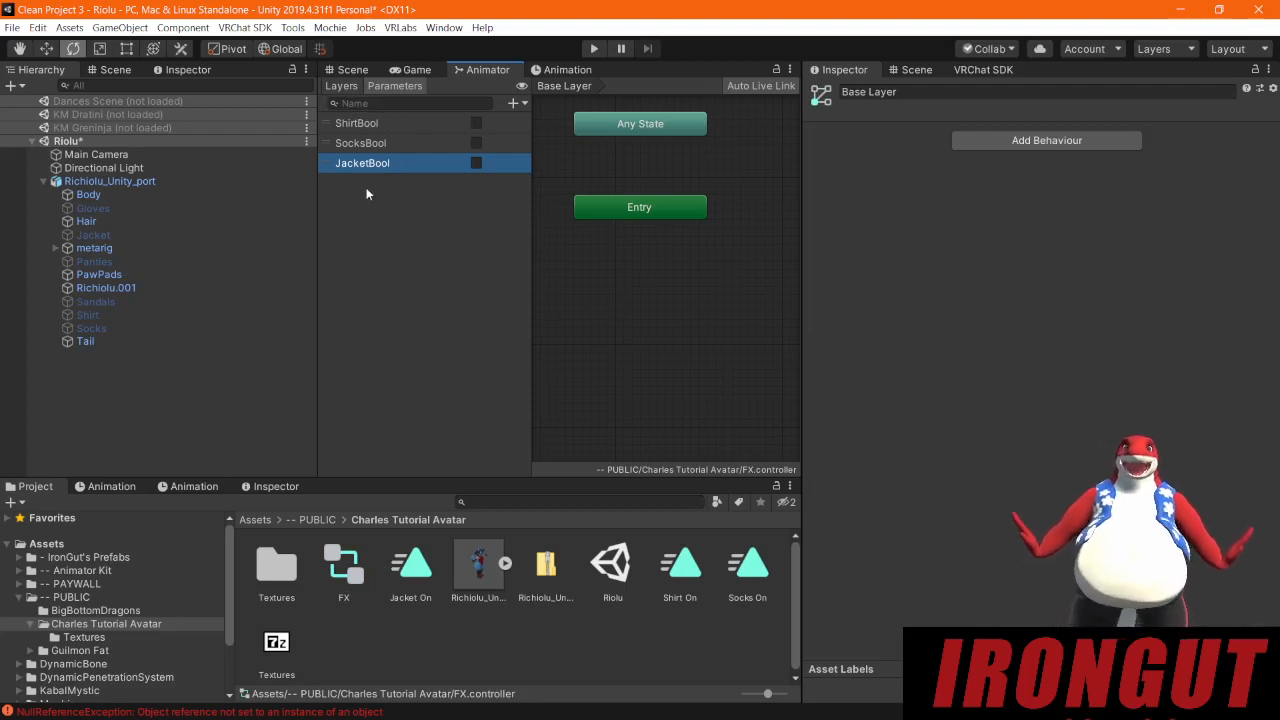
click(337, 85)
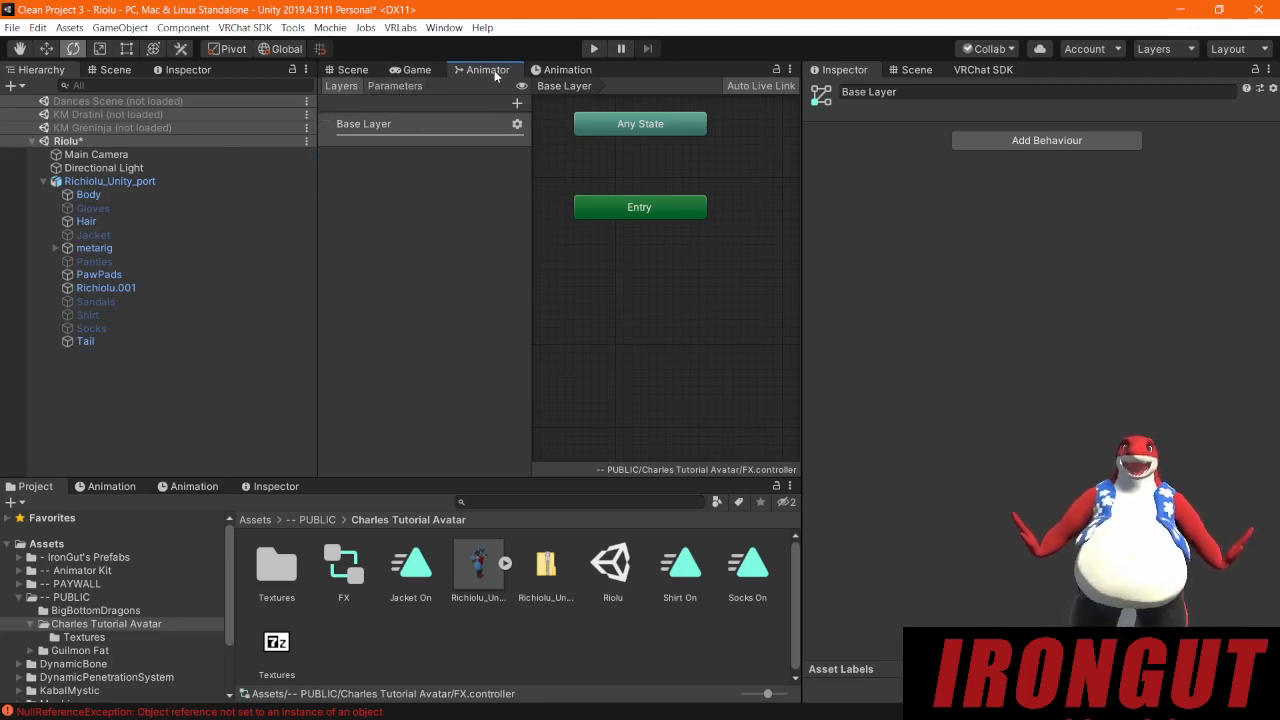
click(403, 85)
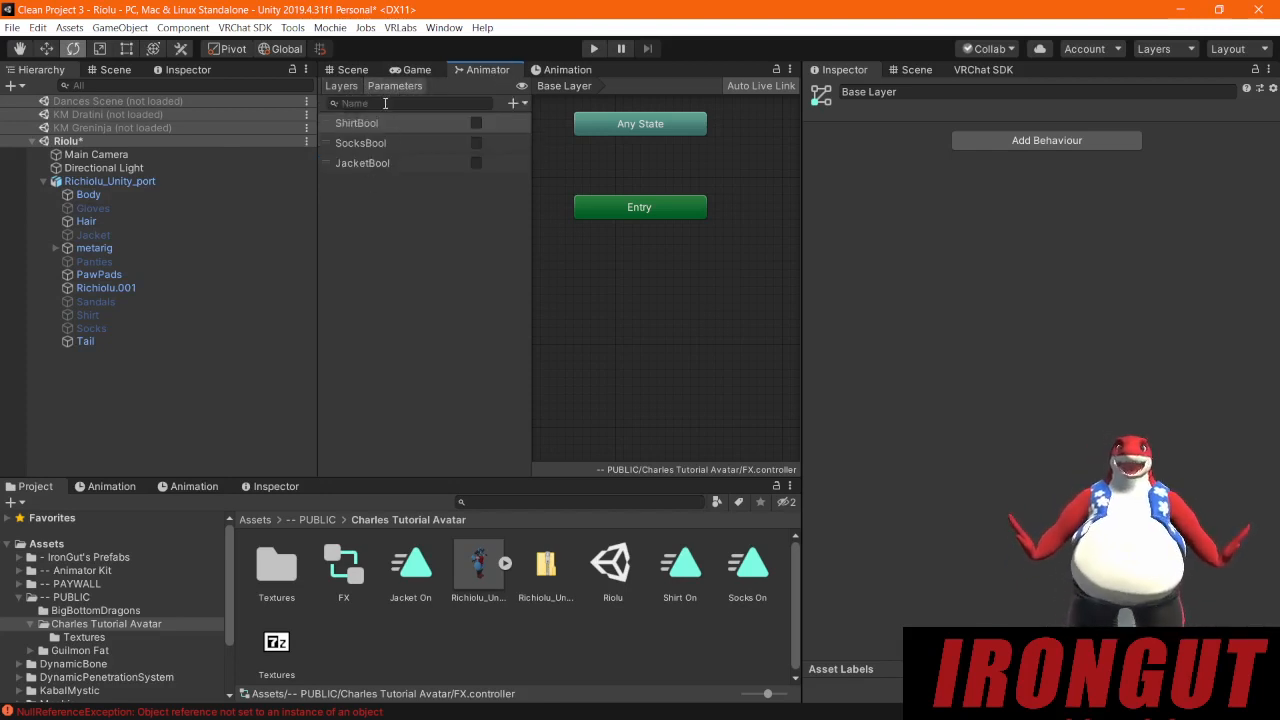
click(521, 104)
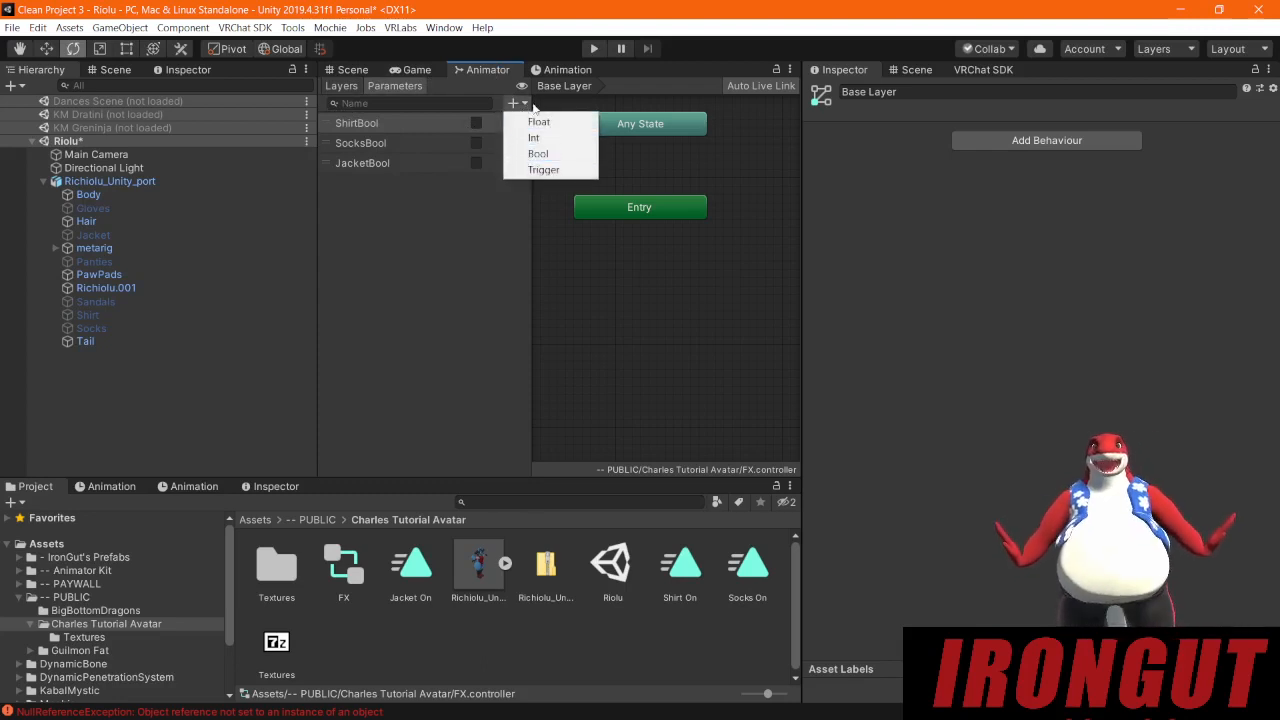
click(430, 296)
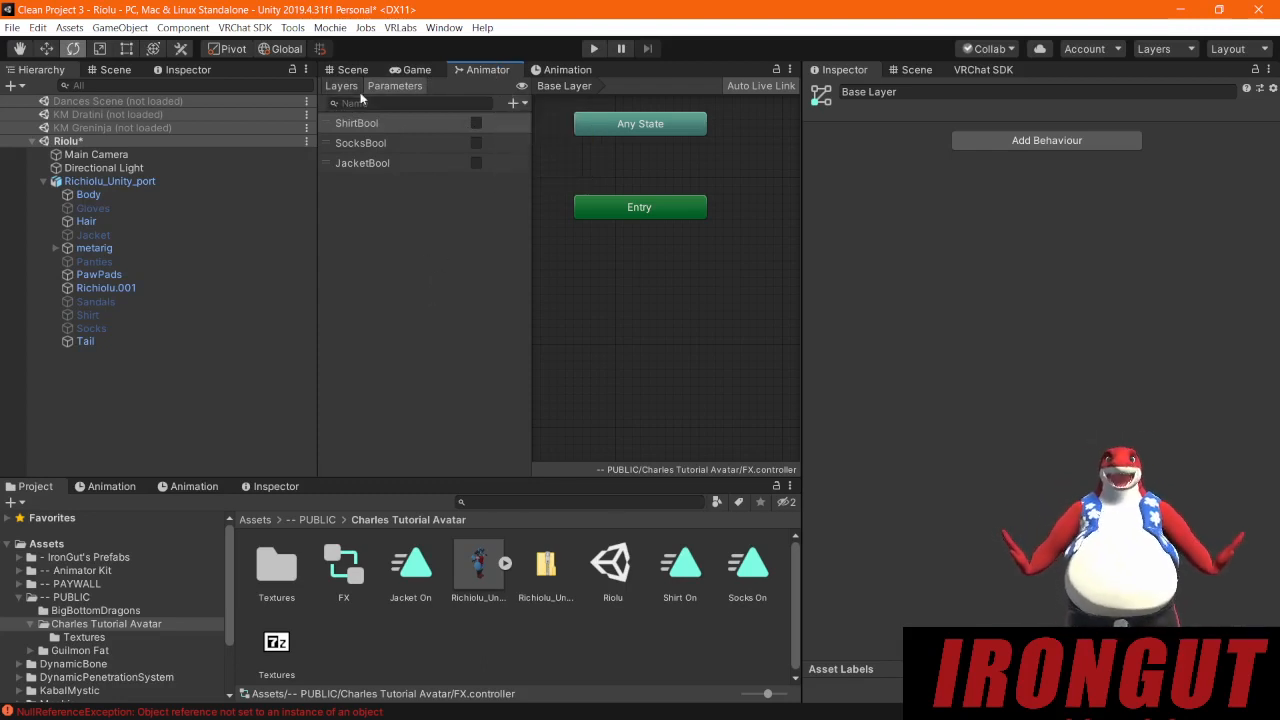
Step: Add the Shirt On animation clip as a state in the FX controller's Base Layer
click(340, 86)
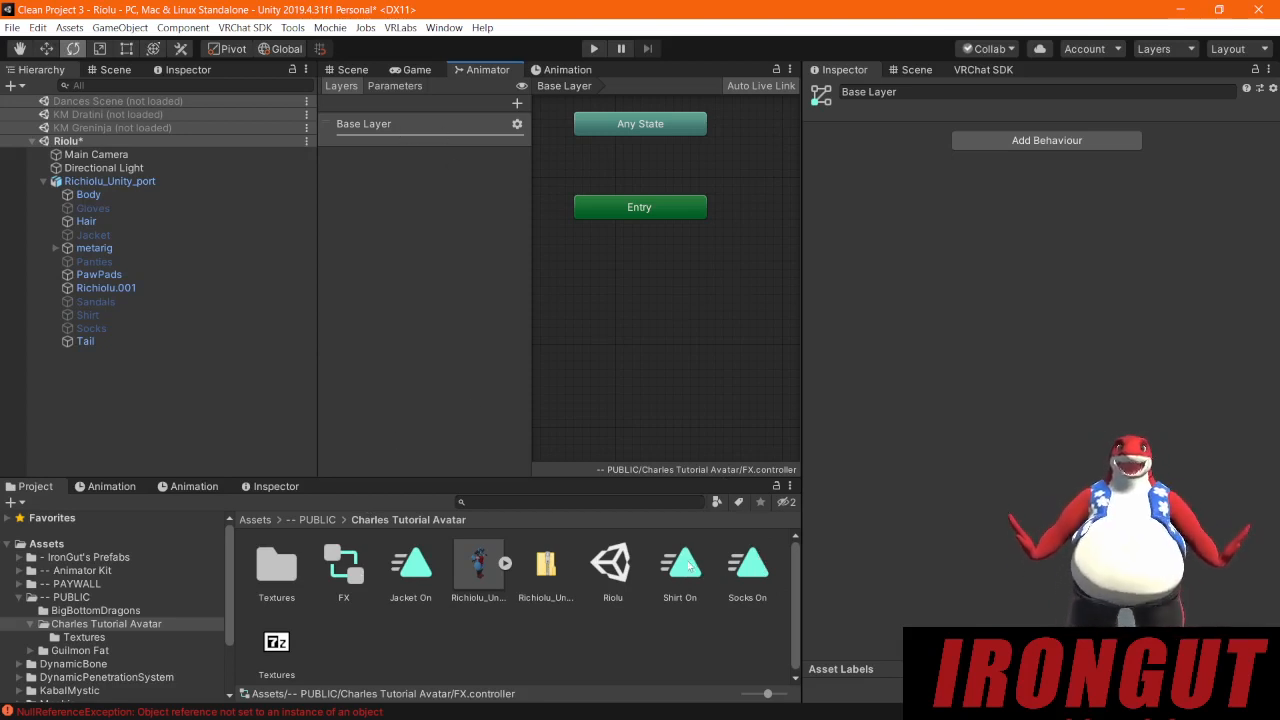
middle_drag(743, 244, 624, 350)
scroll(697, 330, down, 3)
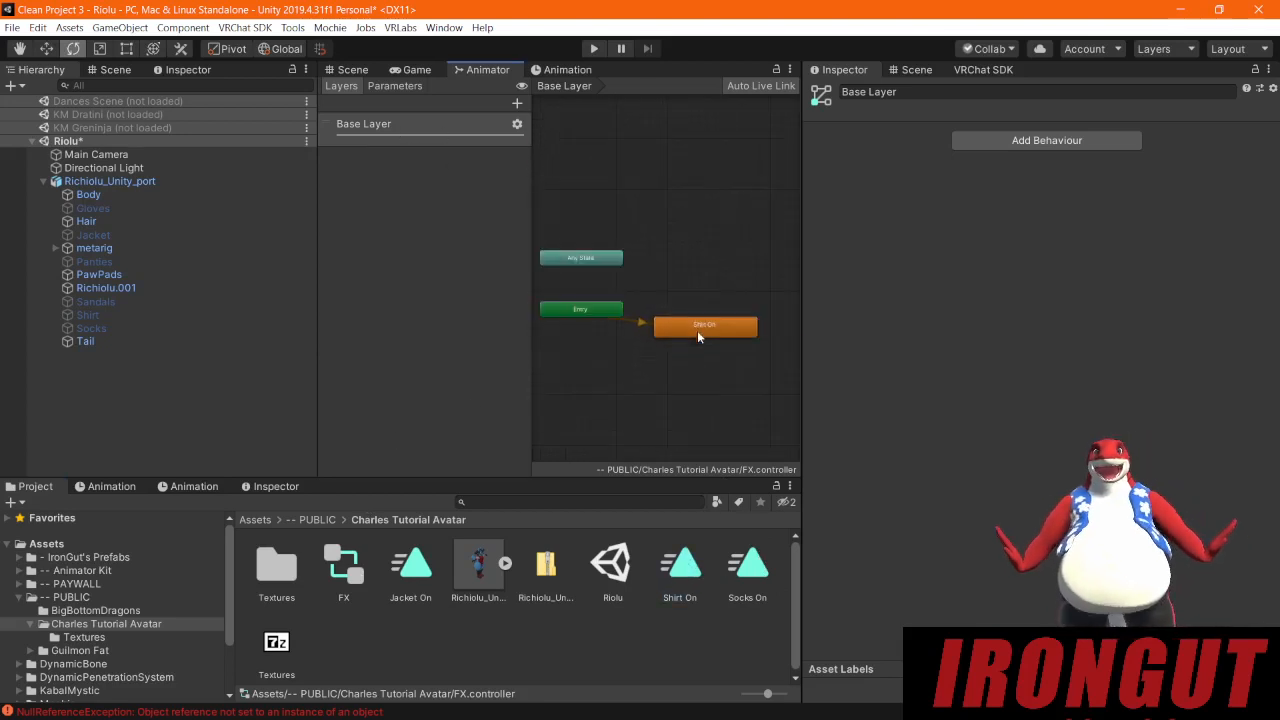
Step: Create an empty state above Shirt On in the Base Layer and name it Shirt Off
right_click(692, 258)
mouse_move(760, 267)
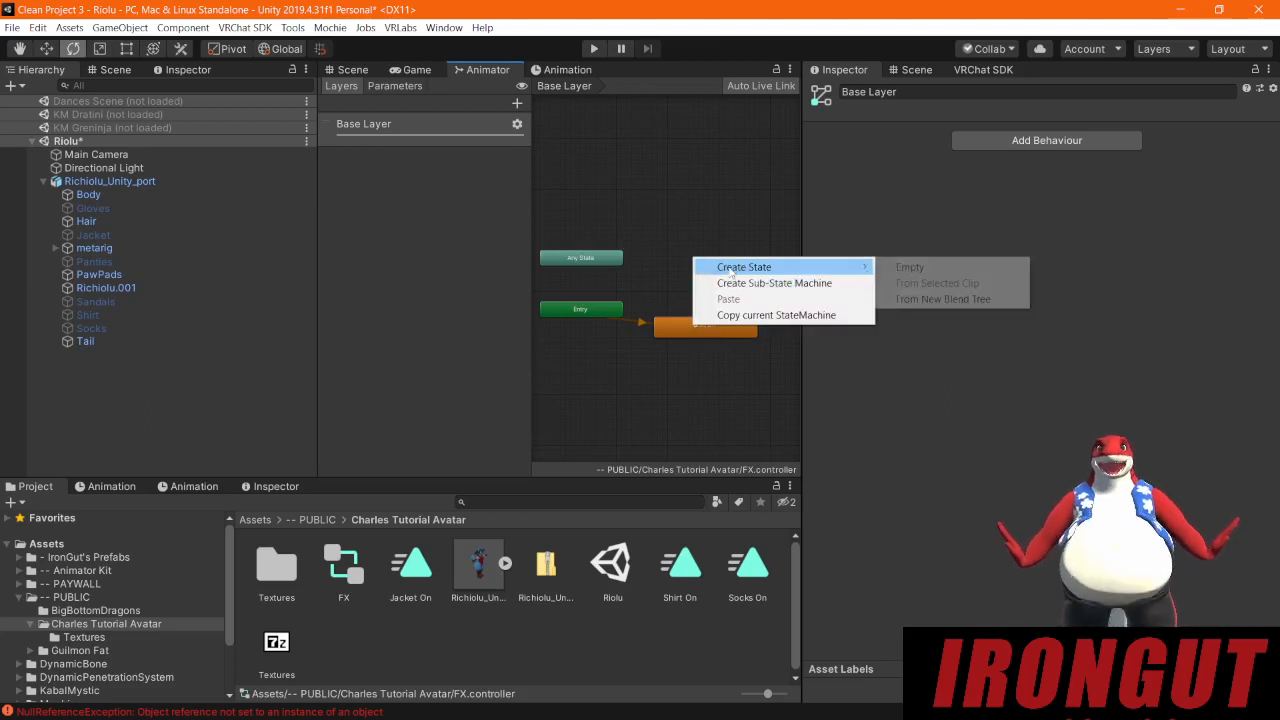
click(952, 272)
click(749, 279)
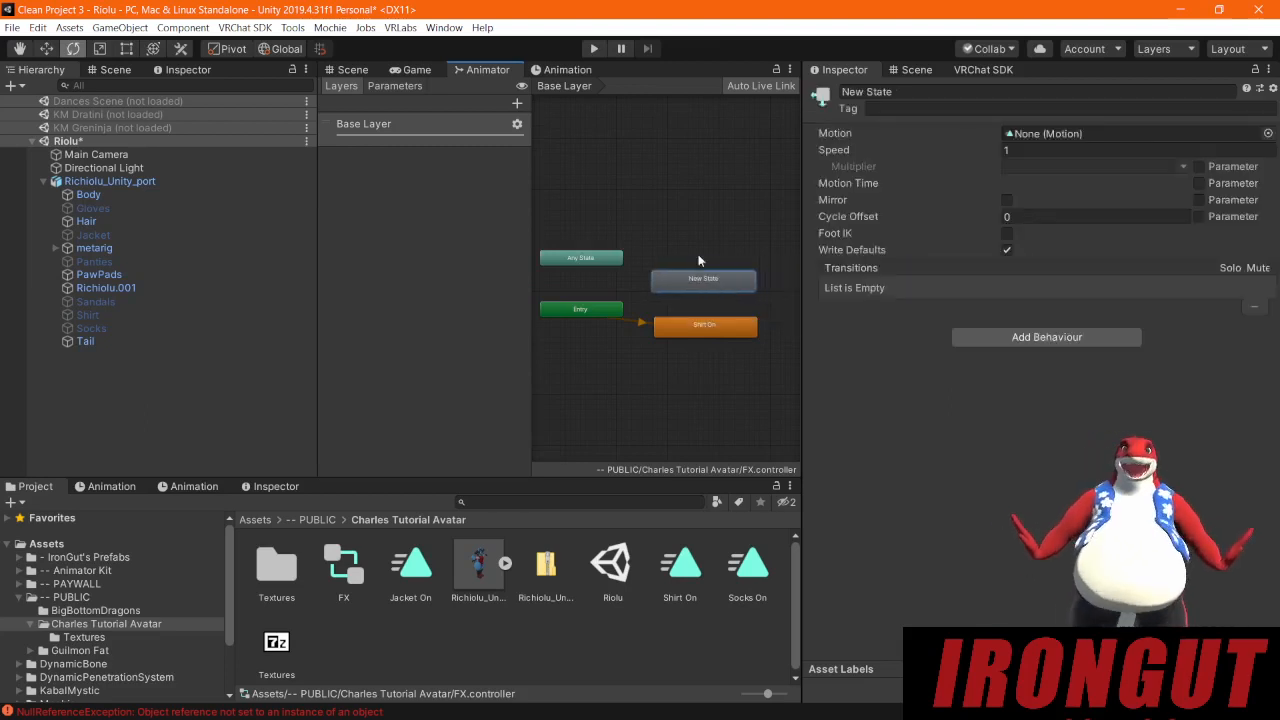
right_click(708, 245)
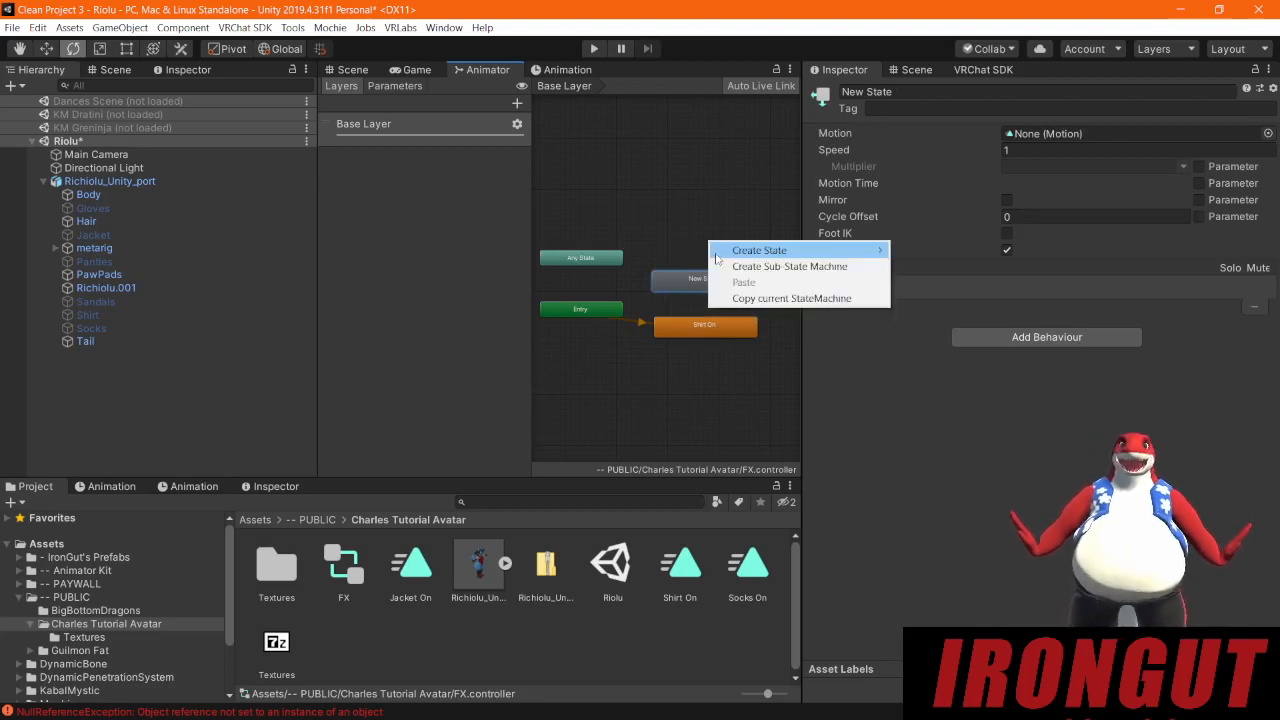
mouse_move(754, 252)
click(720, 199)
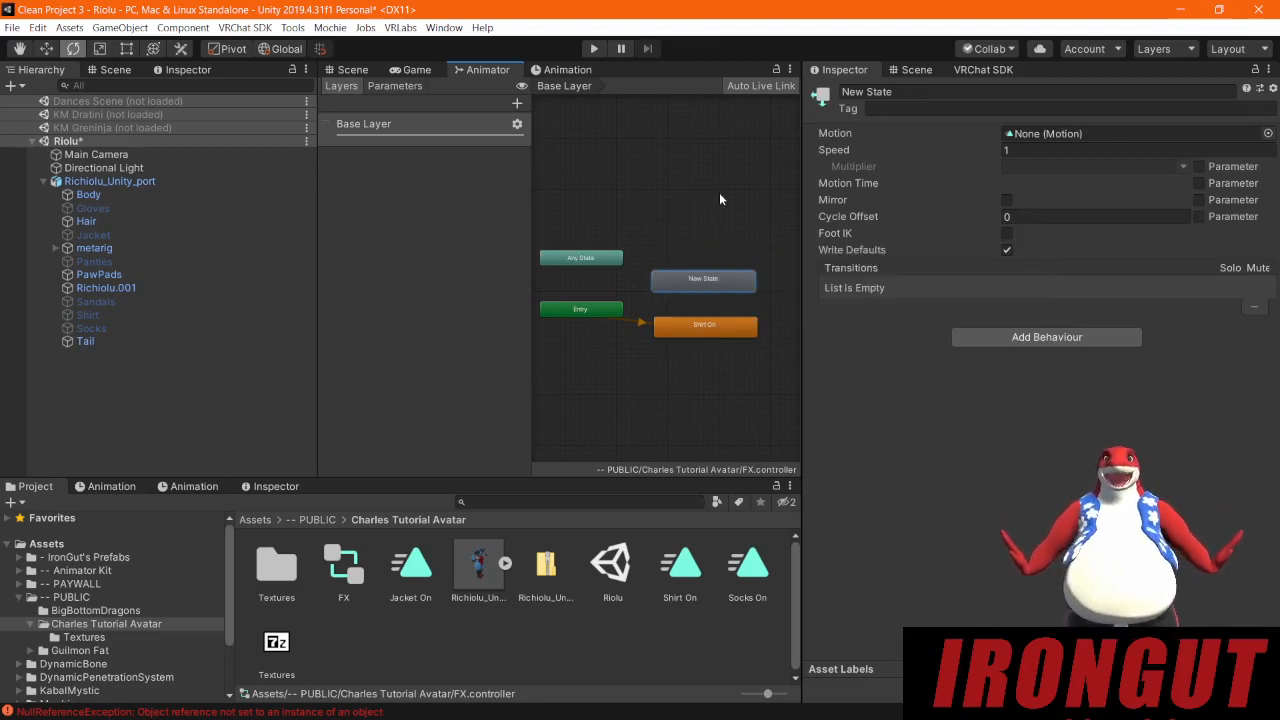
click(940, 90)
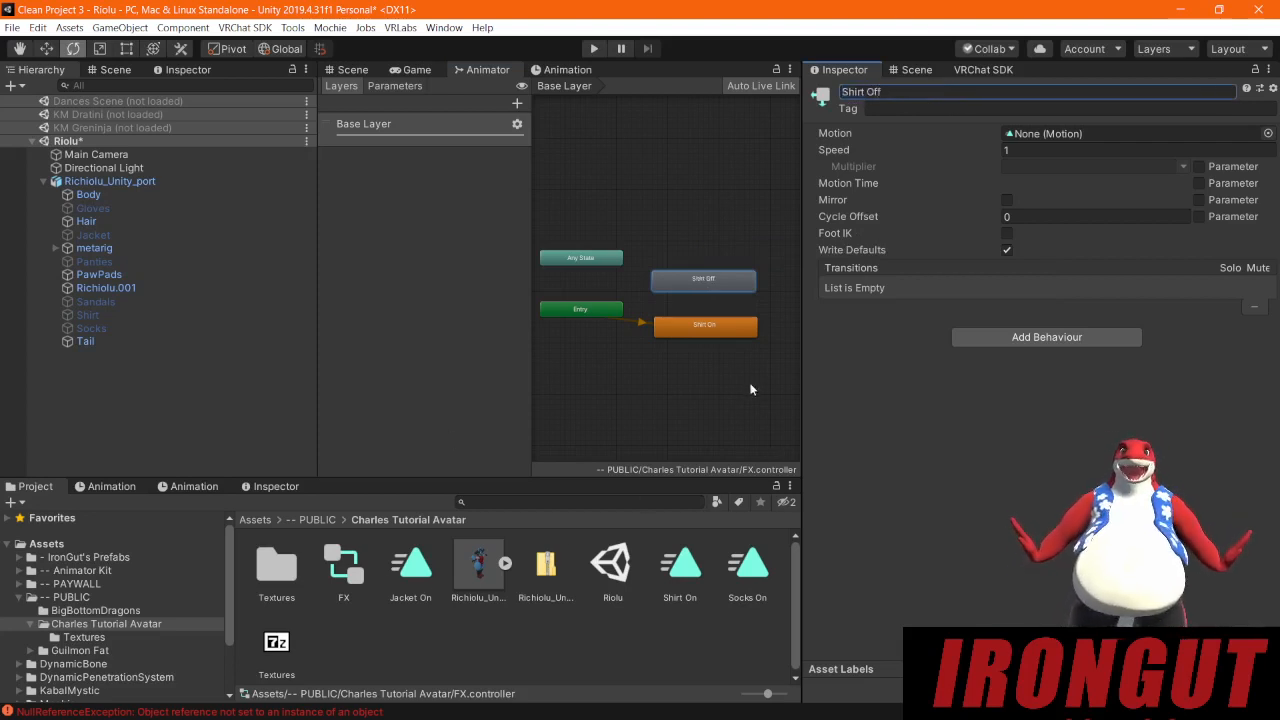
Step: Make a transition from the Shirt On state to the Shirt Off state
scroll(699, 370, up, 5)
scroll(671, 333, down, 6)
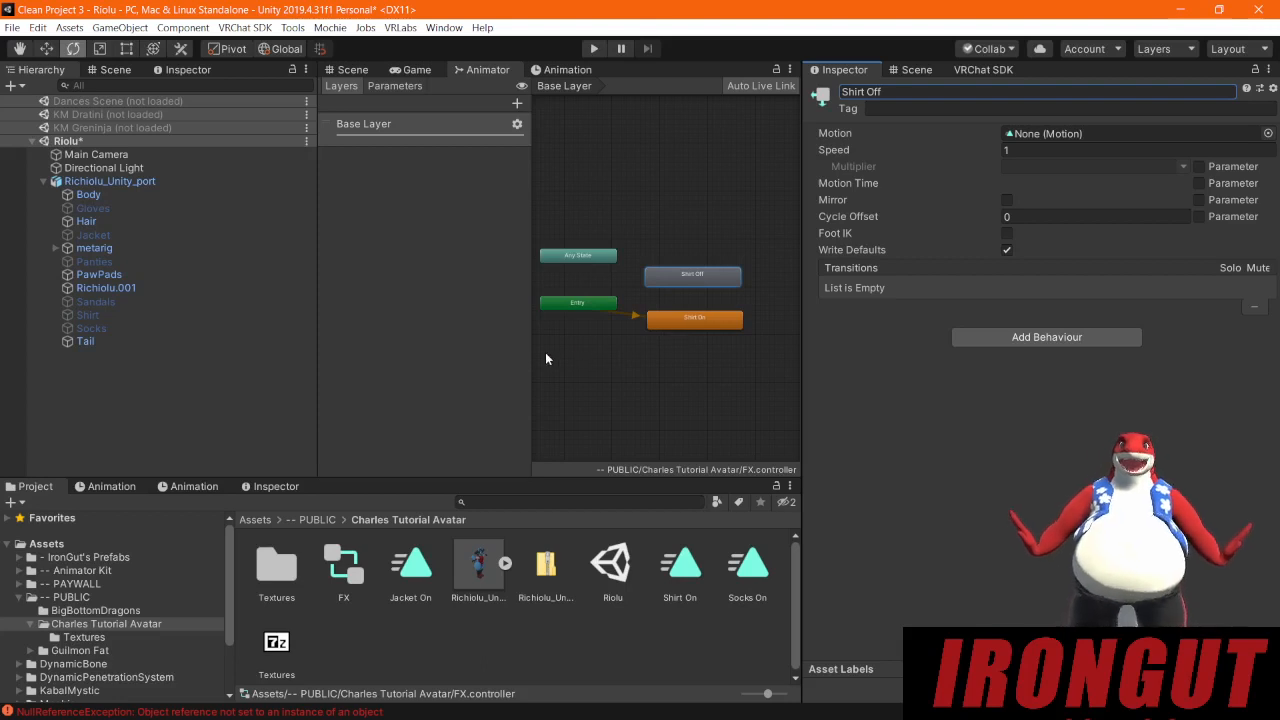
scroll(700, 313, up, 2)
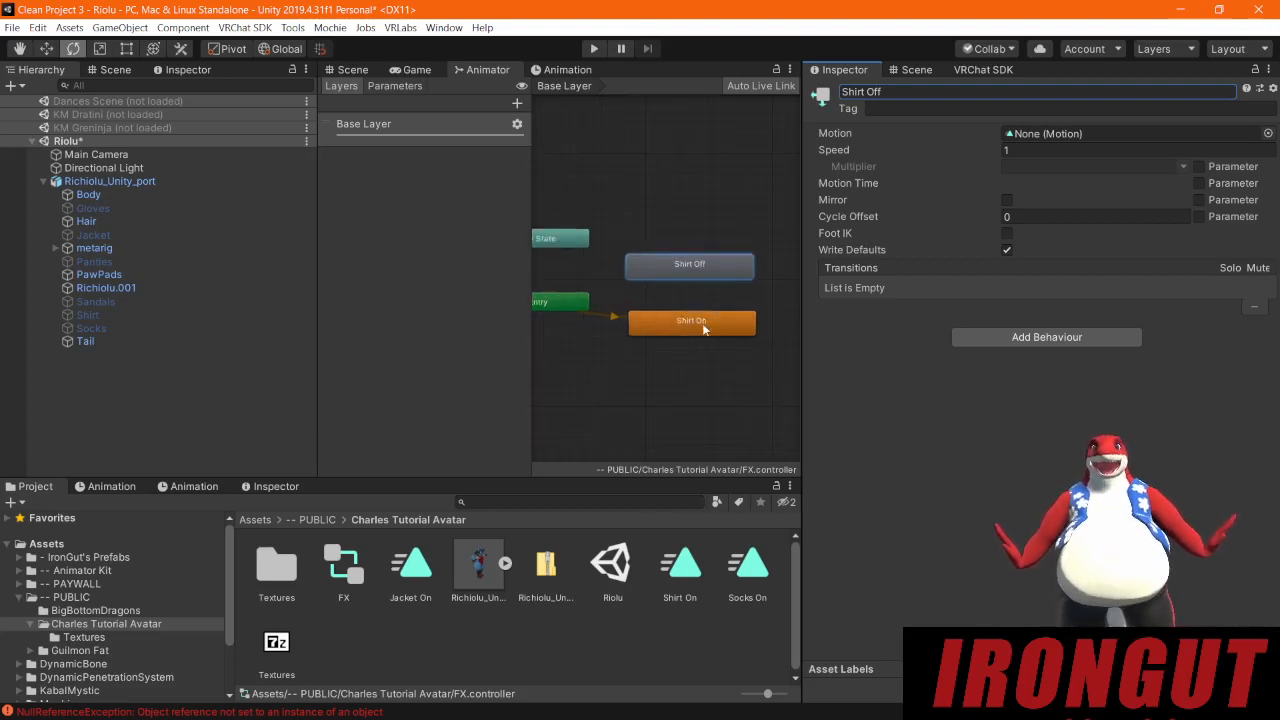
right_click(704, 331)
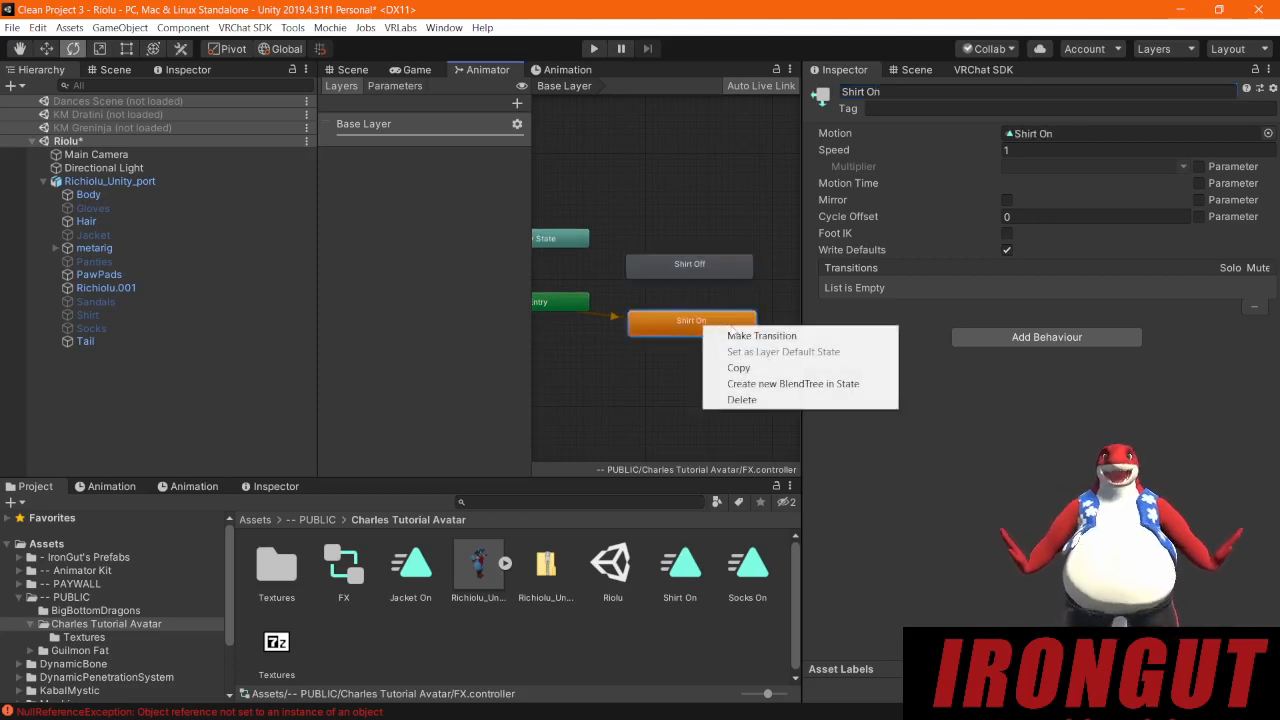
click(669, 321)
right_click(703, 323)
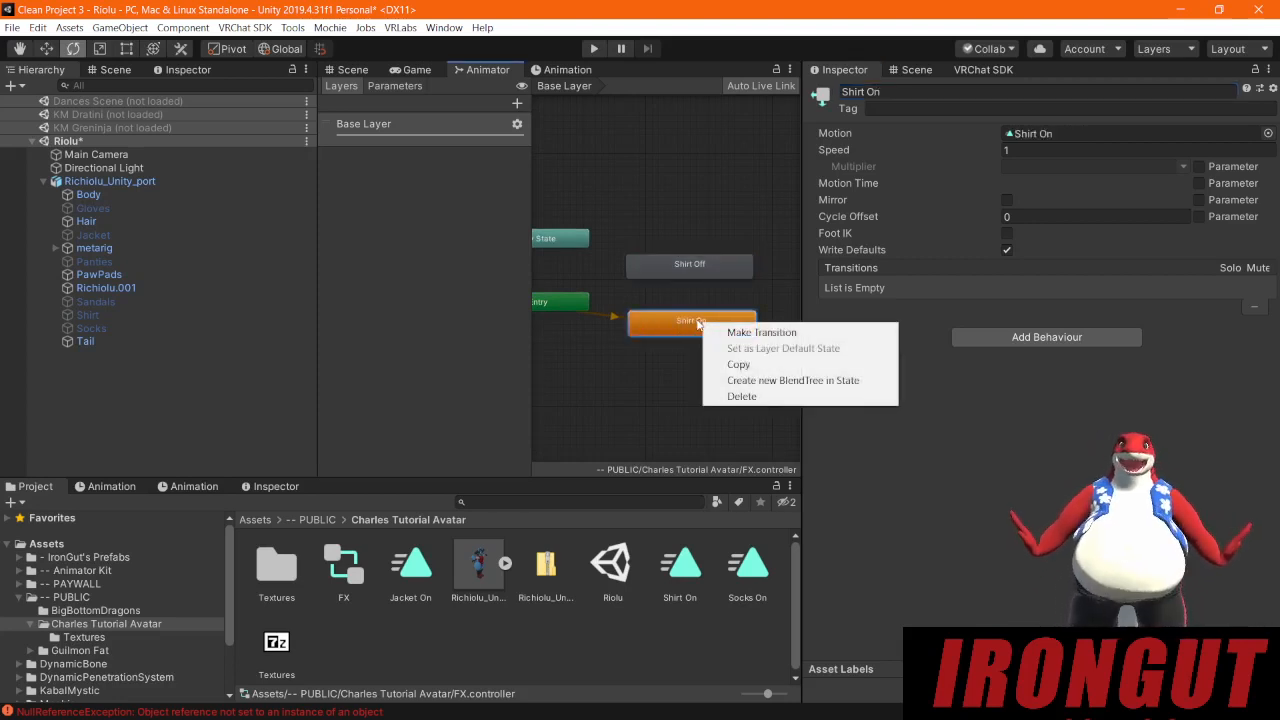
click(765, 337)
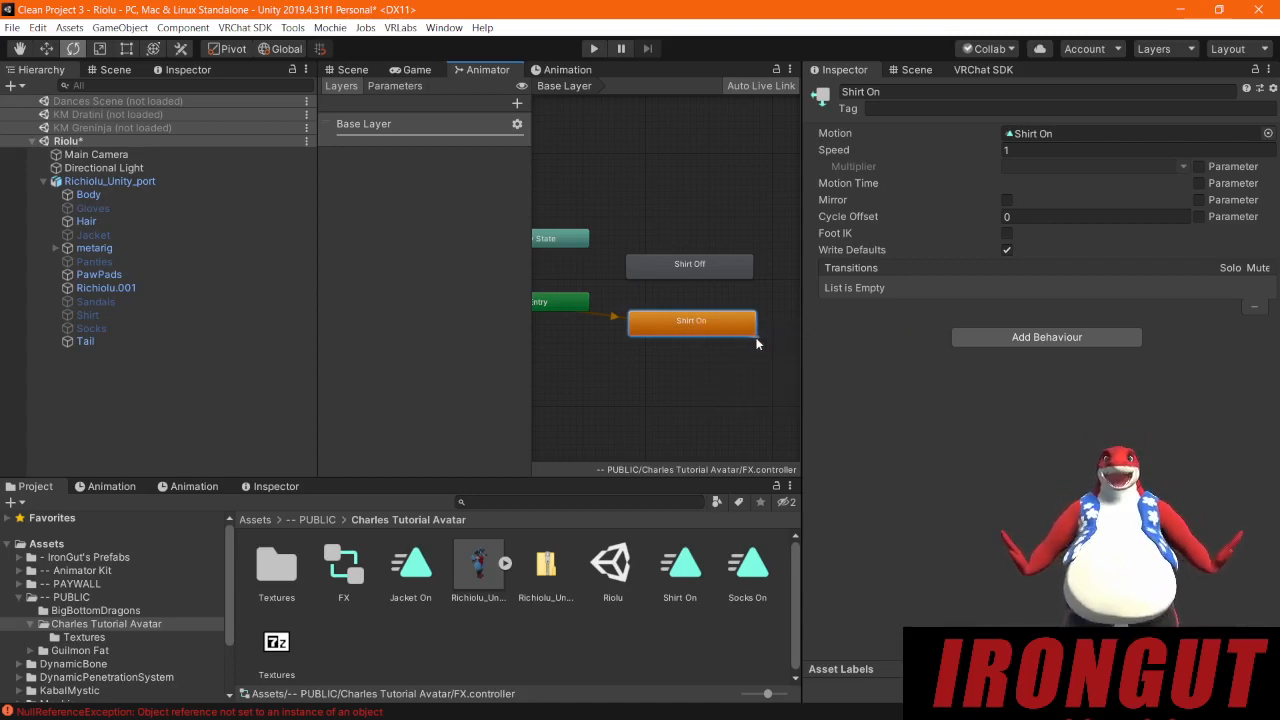
click(689, 264)
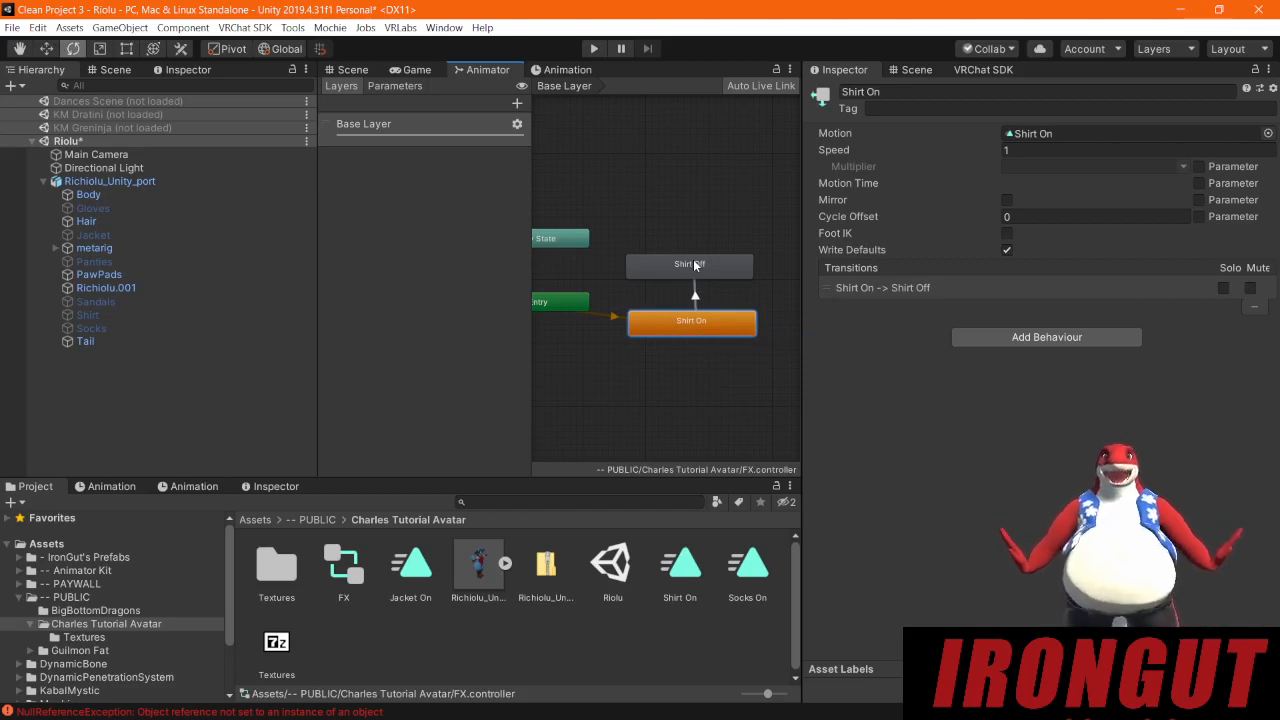
Step: Make a return transition from the Shirt Off state to the Shirt On state
click(693, 263)
right_click(685, 261)
click(715, 270)
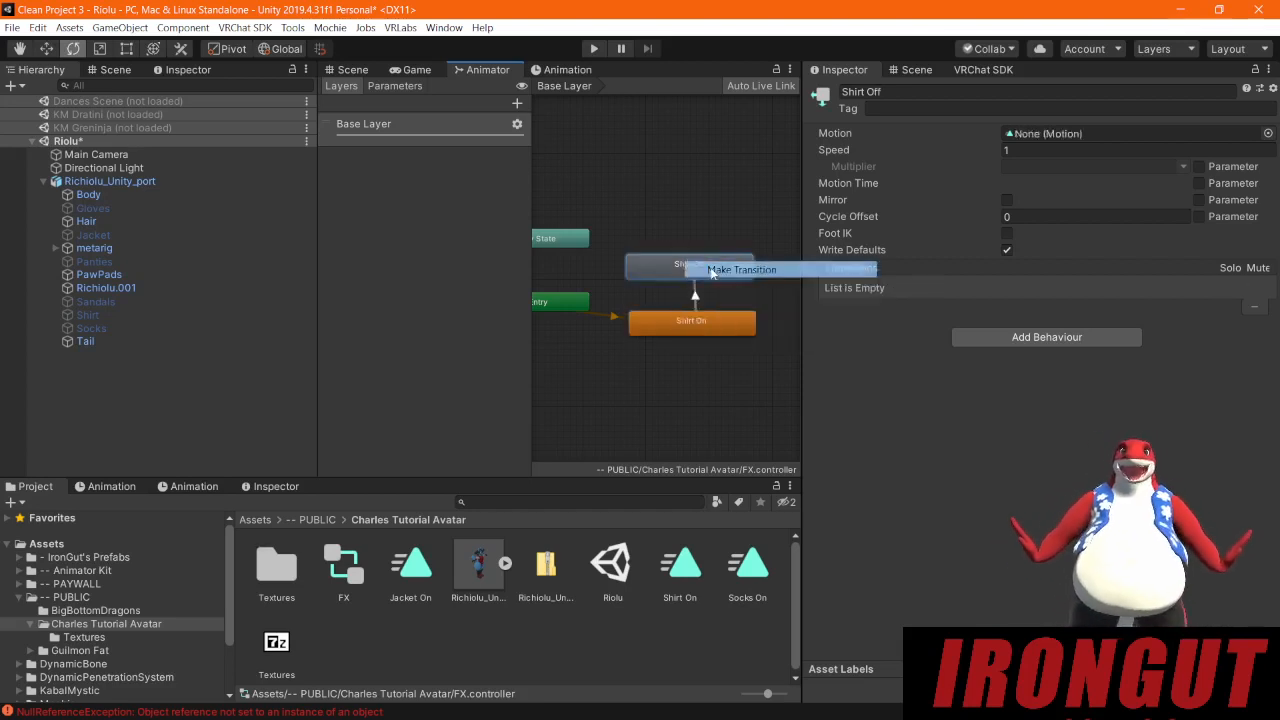
click(681, 322)
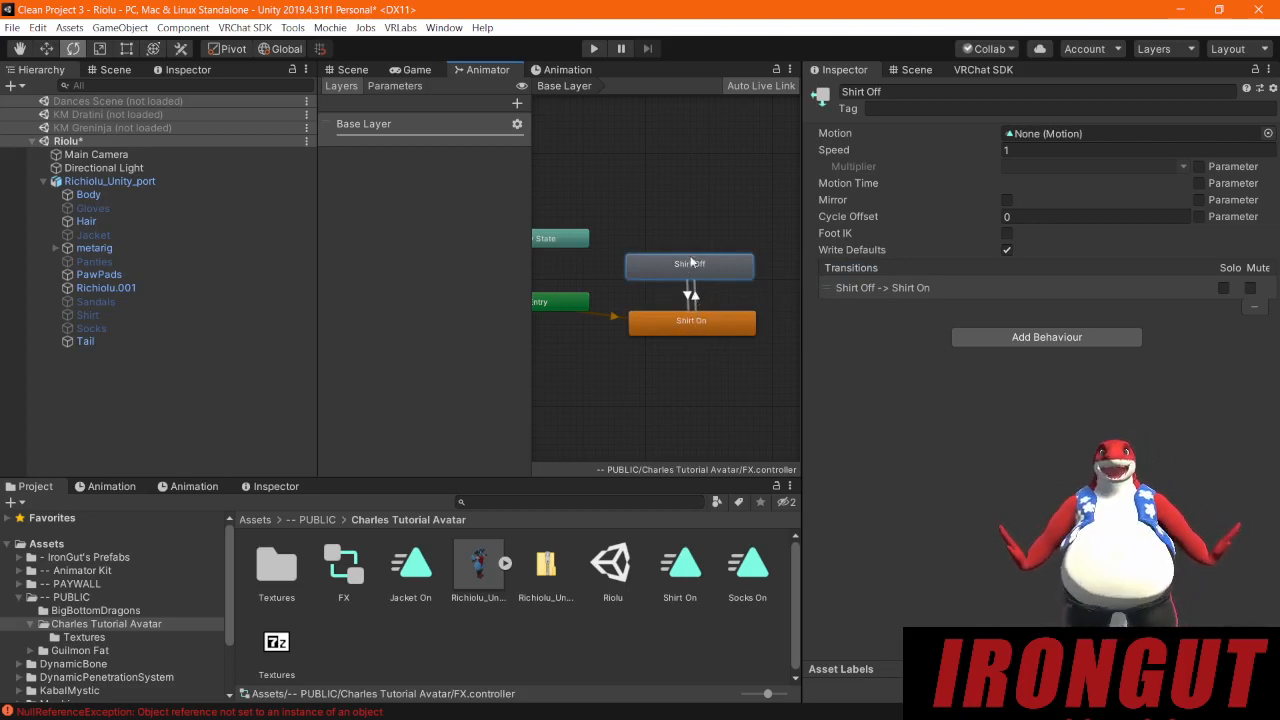
Step: Set the Shirt On -> Shirt Off transition's exit time and transition duration to 0, and disable Has Exit Time
click(694, 299)
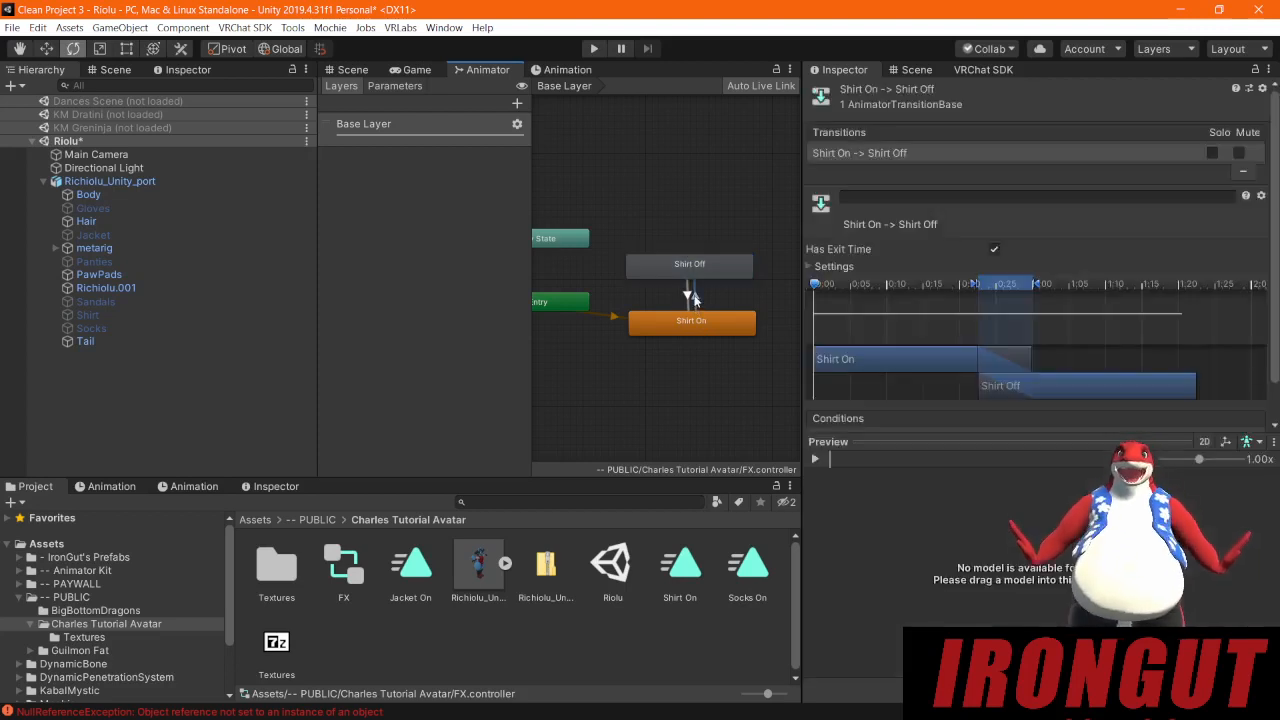
drag(1069, 445, 1069, 692)
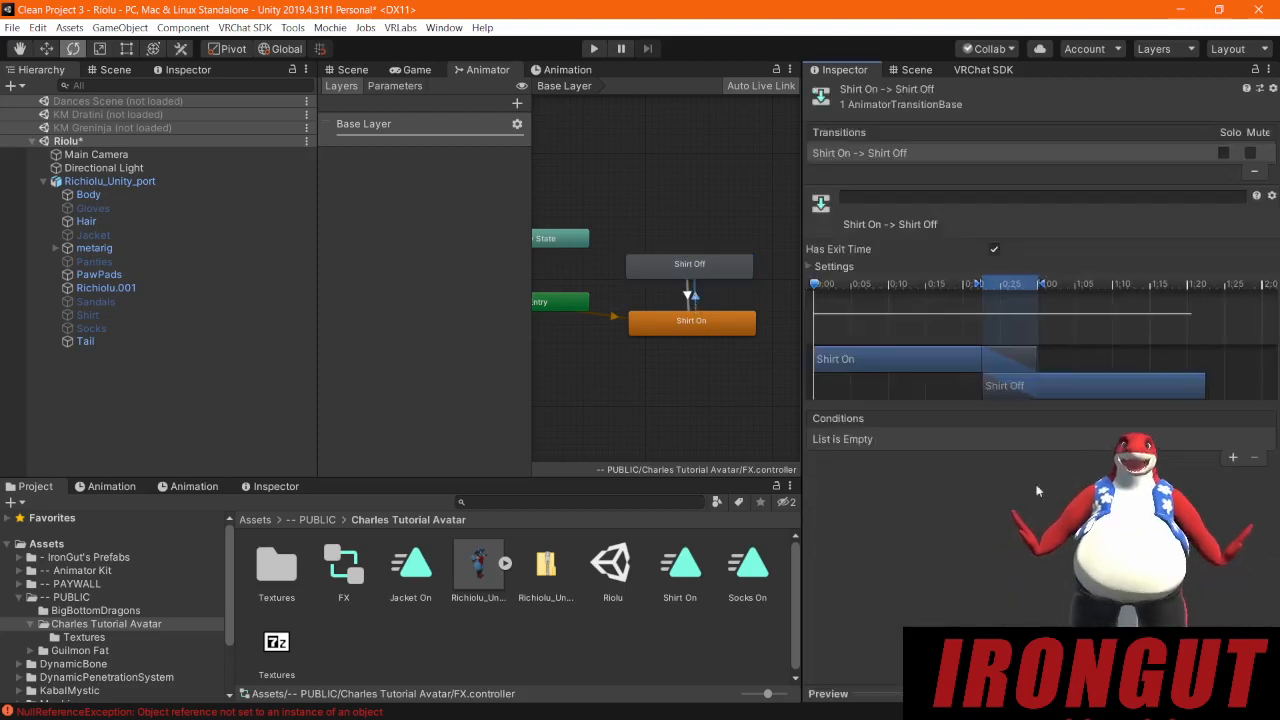
click(809, 266)
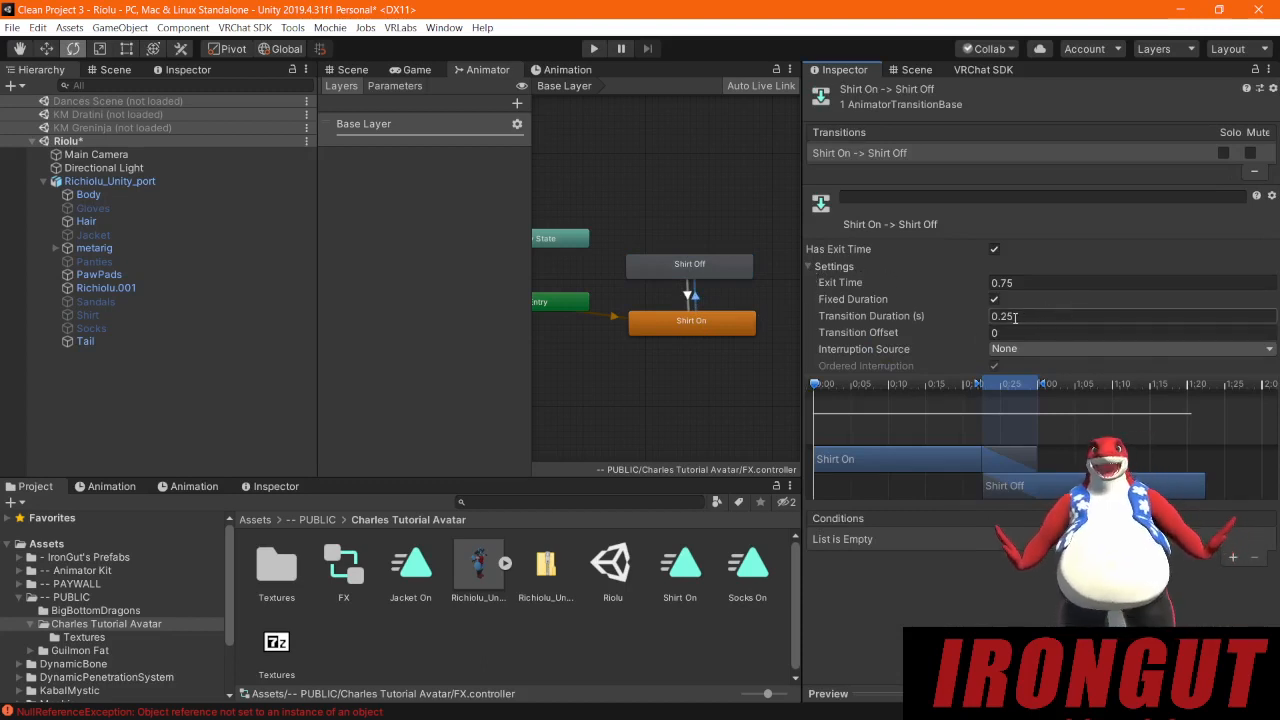
click(1038, 284)
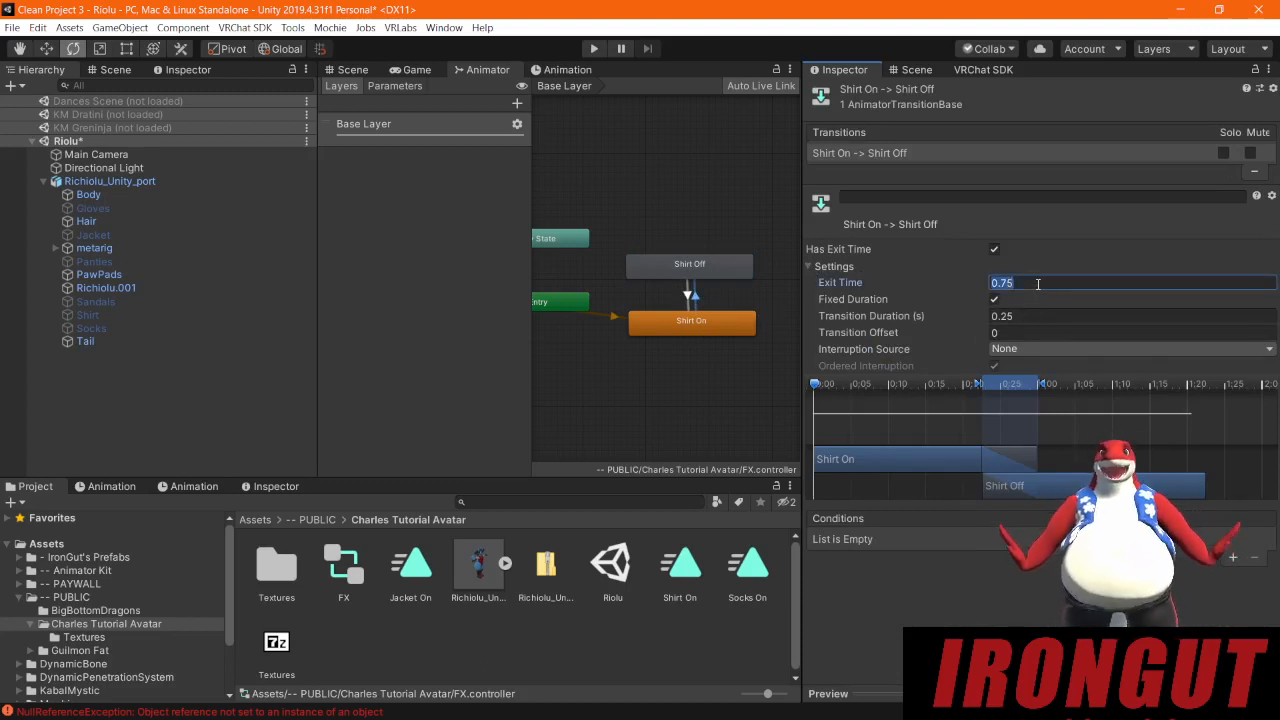
text(0)
key(Tab)
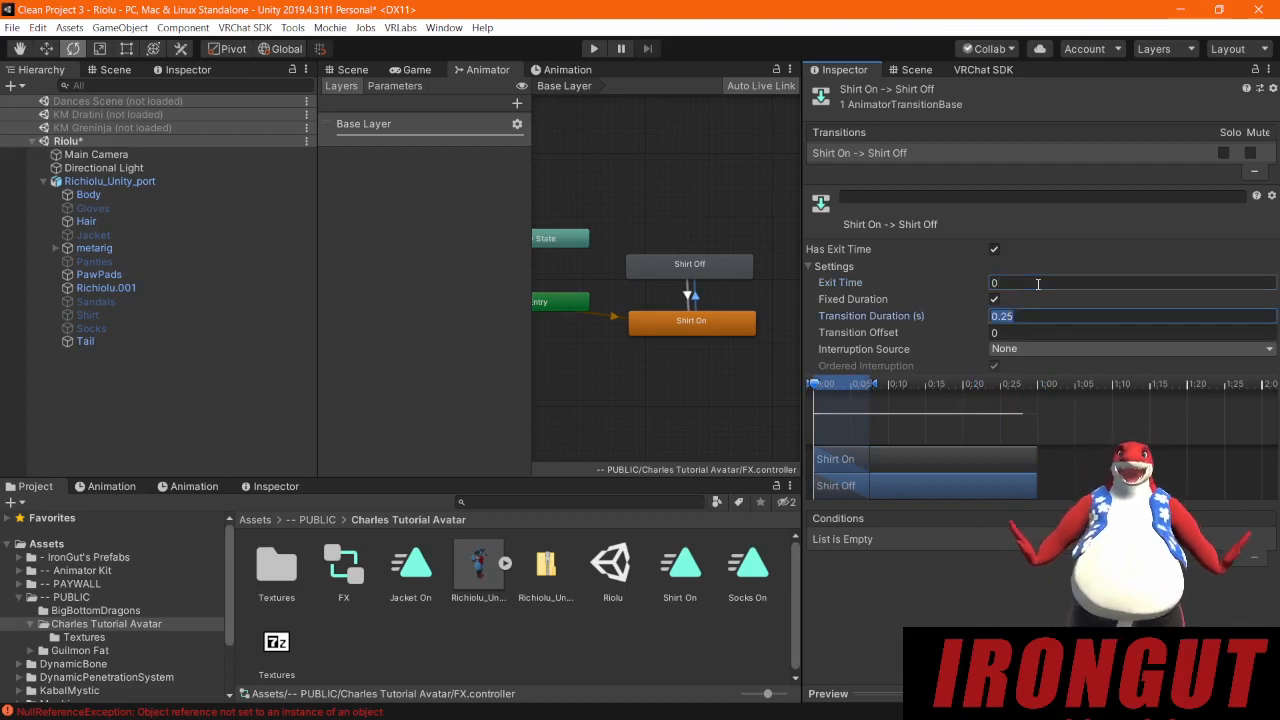
text(0)
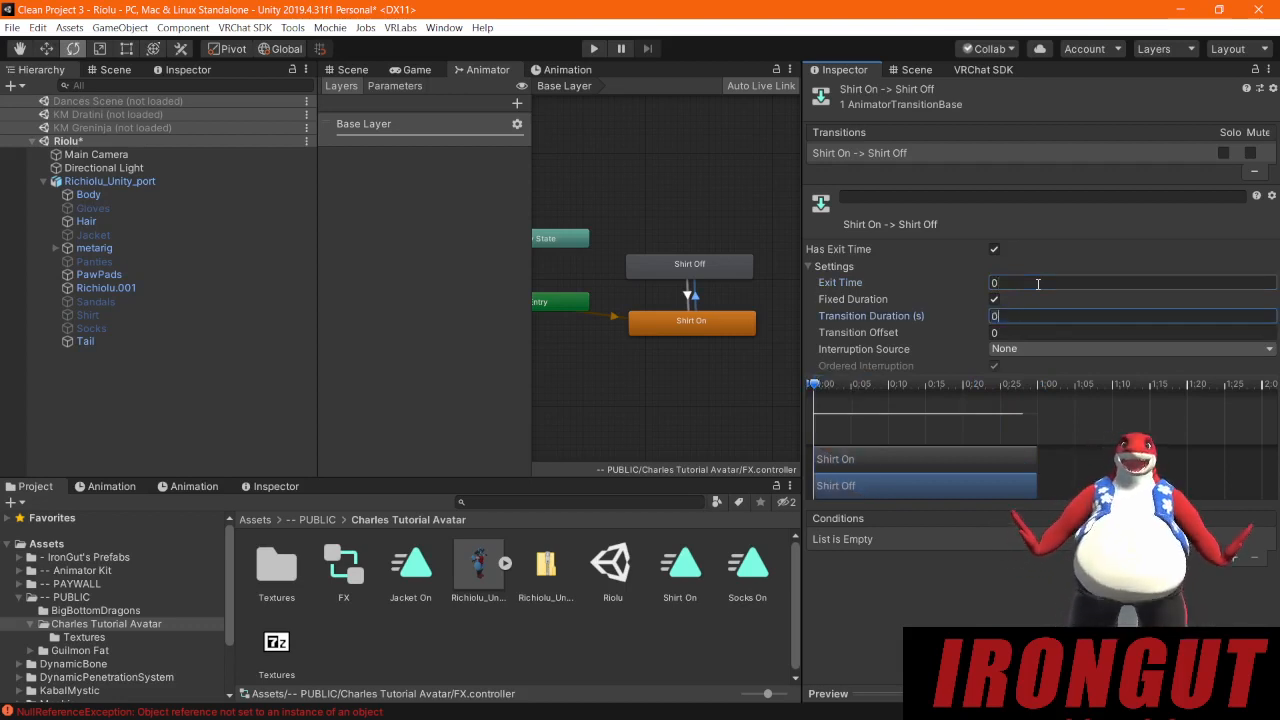
click(993, 250)
click(993, 251)
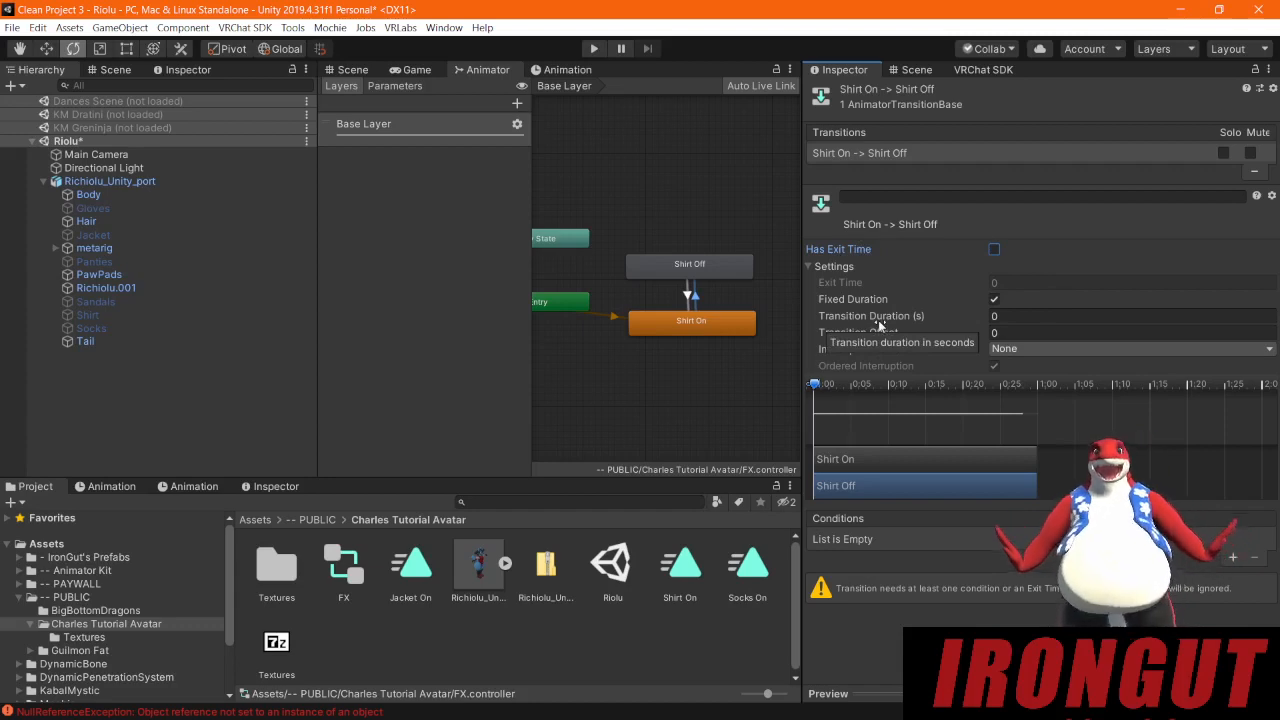
Step: Add a condition using the ShirtBool parameter to the Shirt On -> Shirt Off transition
click(680, 332)
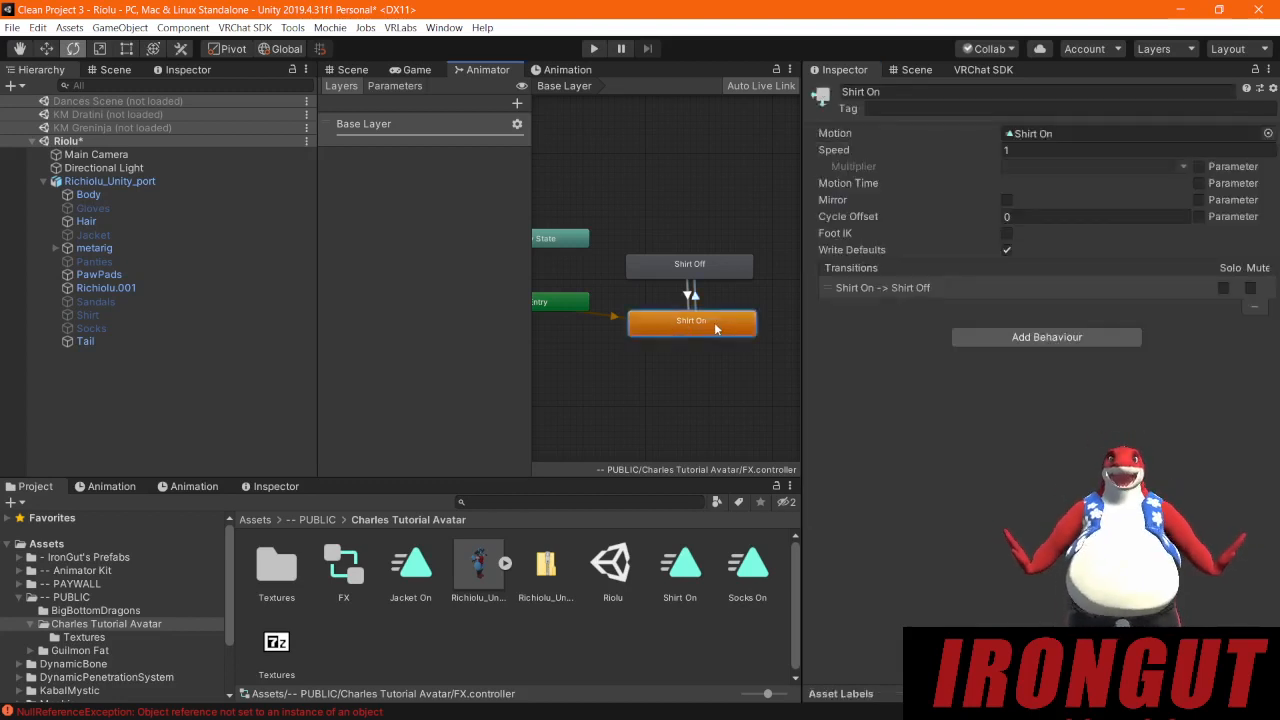
click(694, 296)
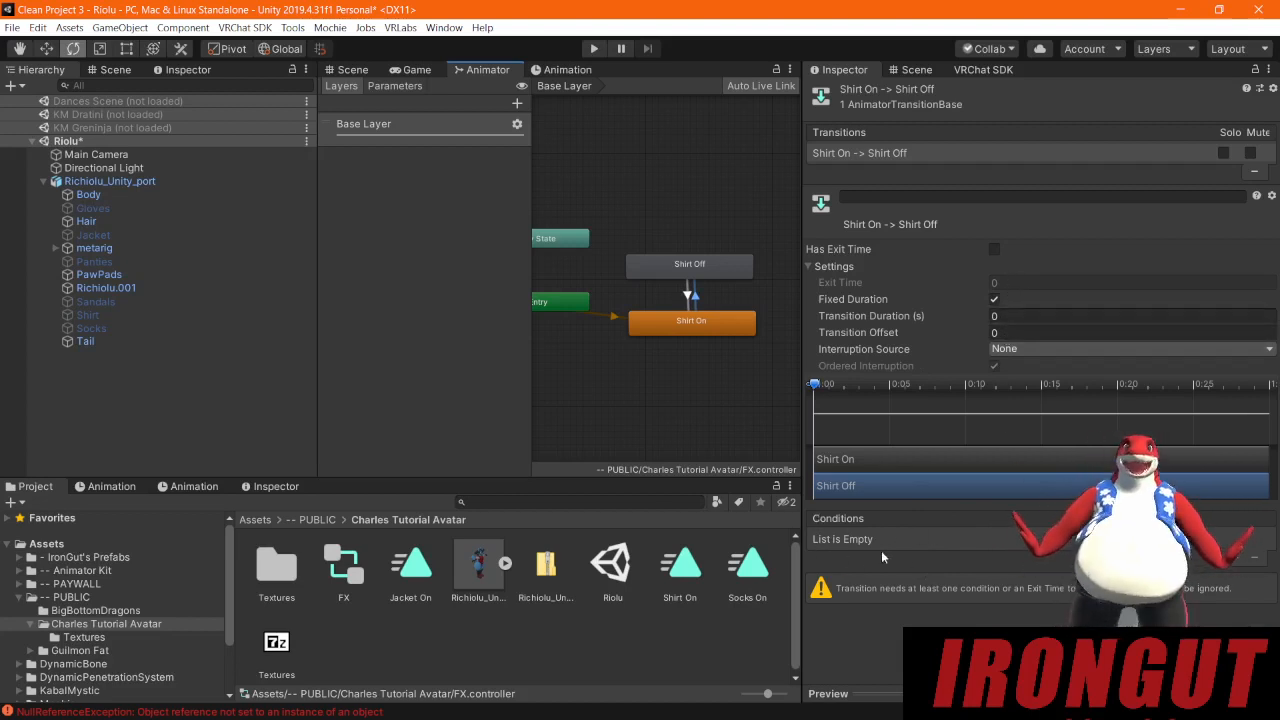
click(1233, 558)
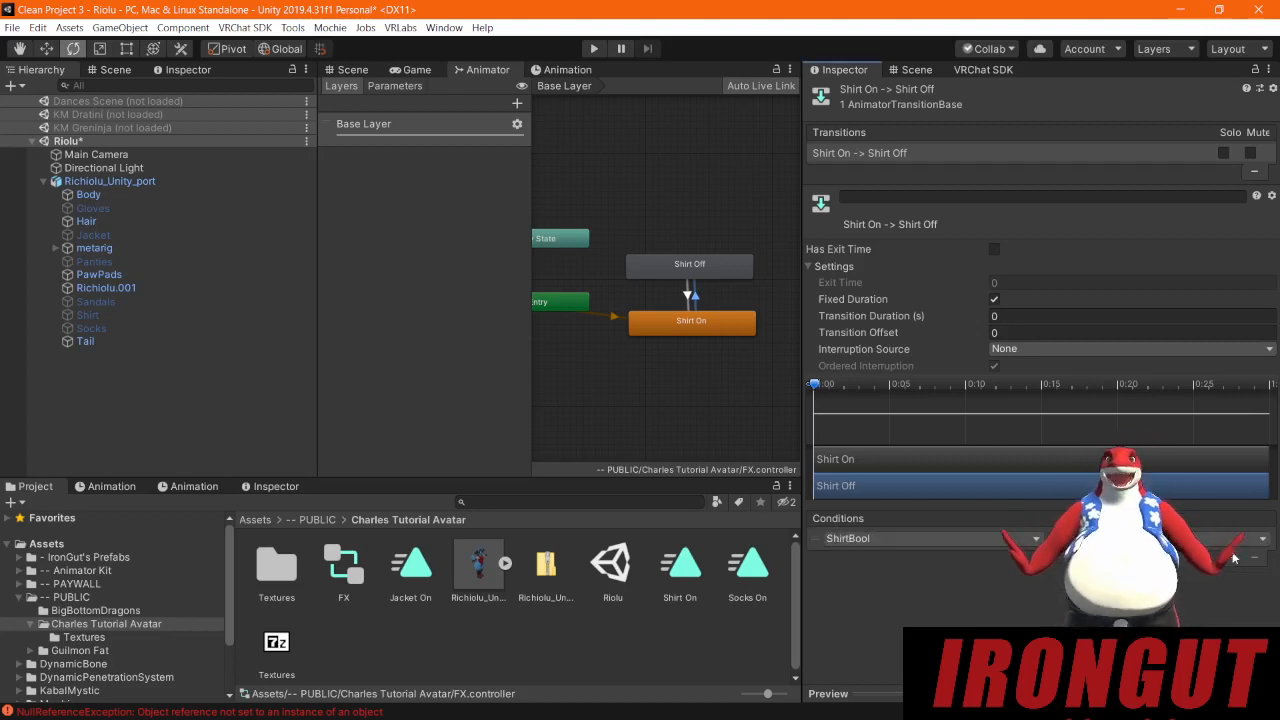
click(896, 540)
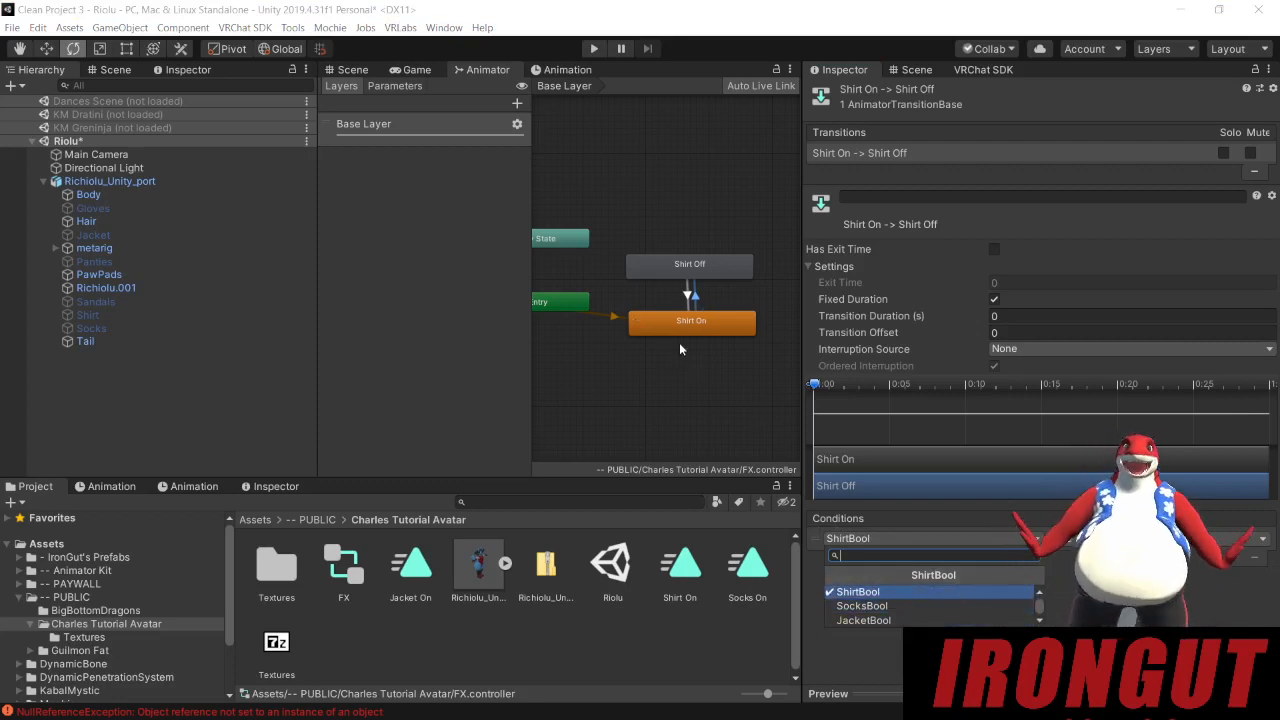
click(866, 592)
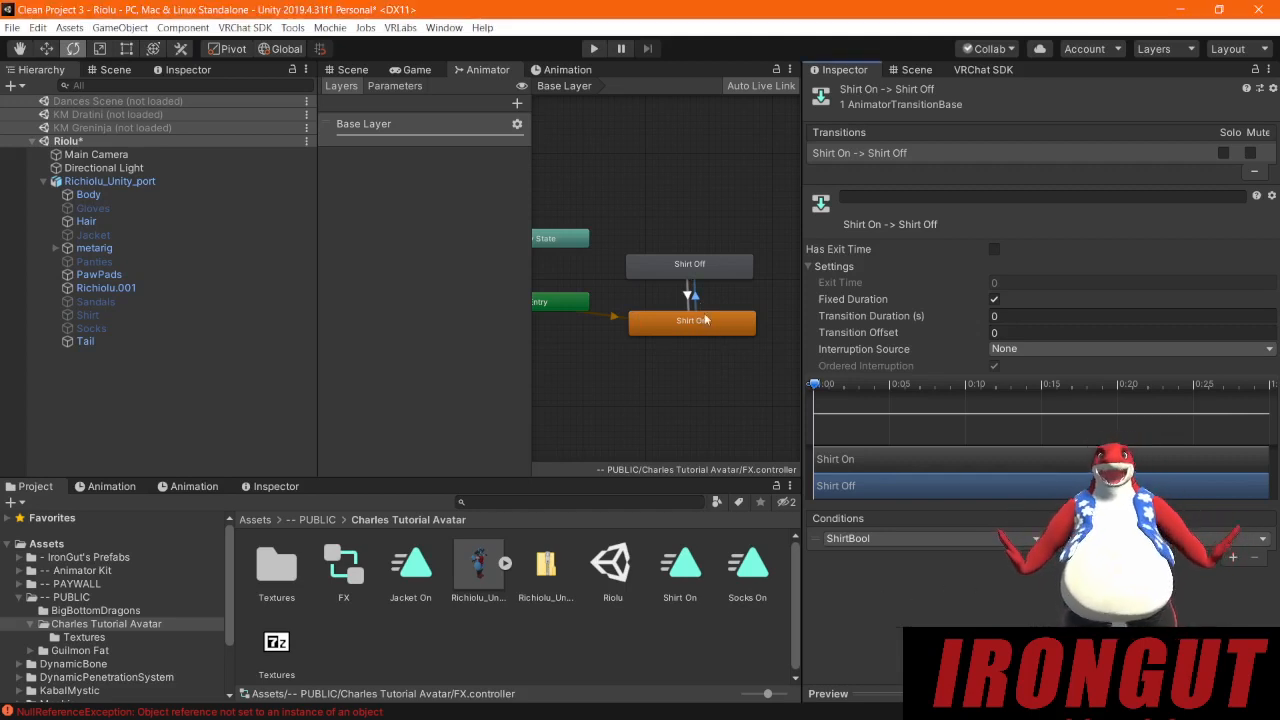
scroll(705, 319, up, 3)
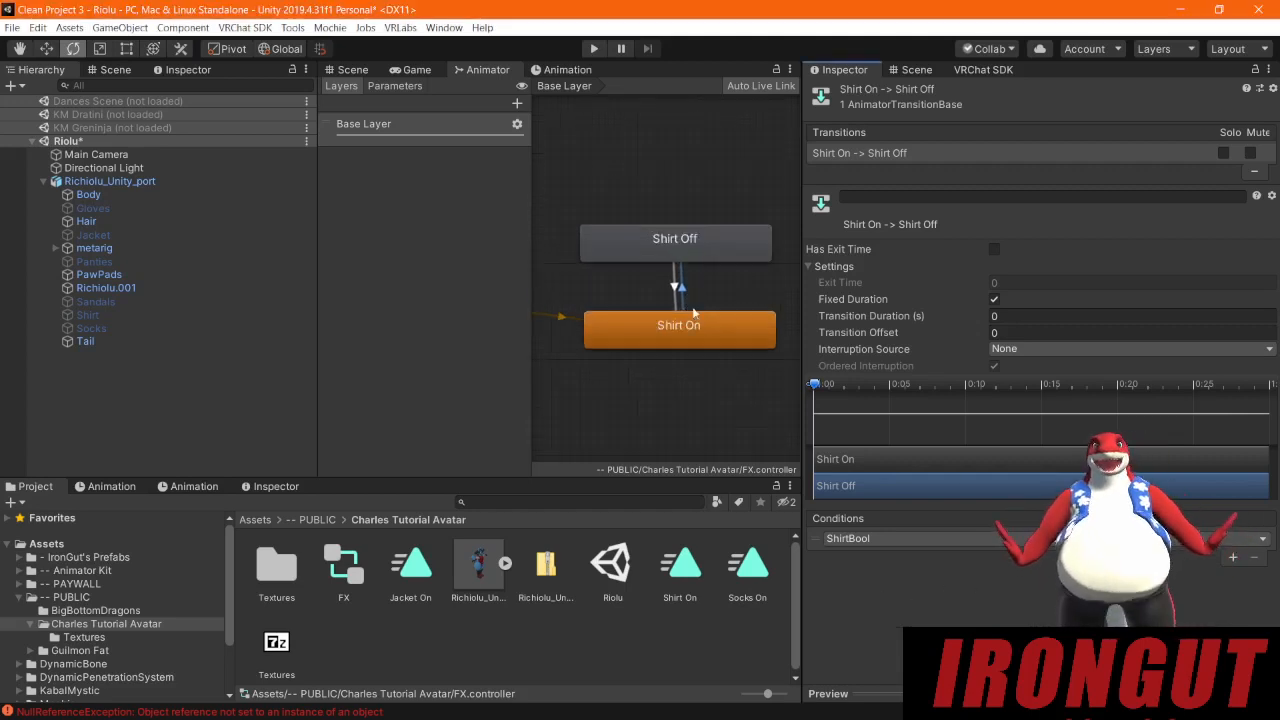
scroll(693, 313, up, 2)
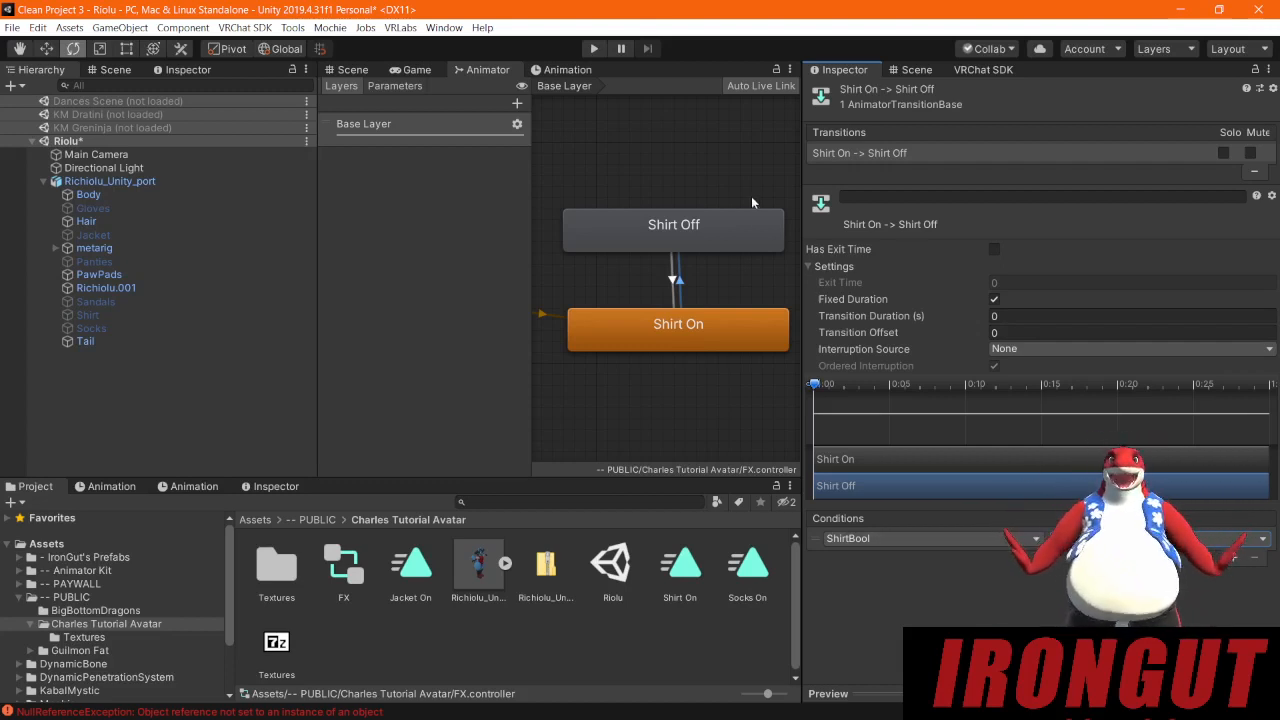
Step: Set the Shirt Off -> Shirt On transition's exit time and transition duration to 0, and disable Has Exit Time
click(672, 282)
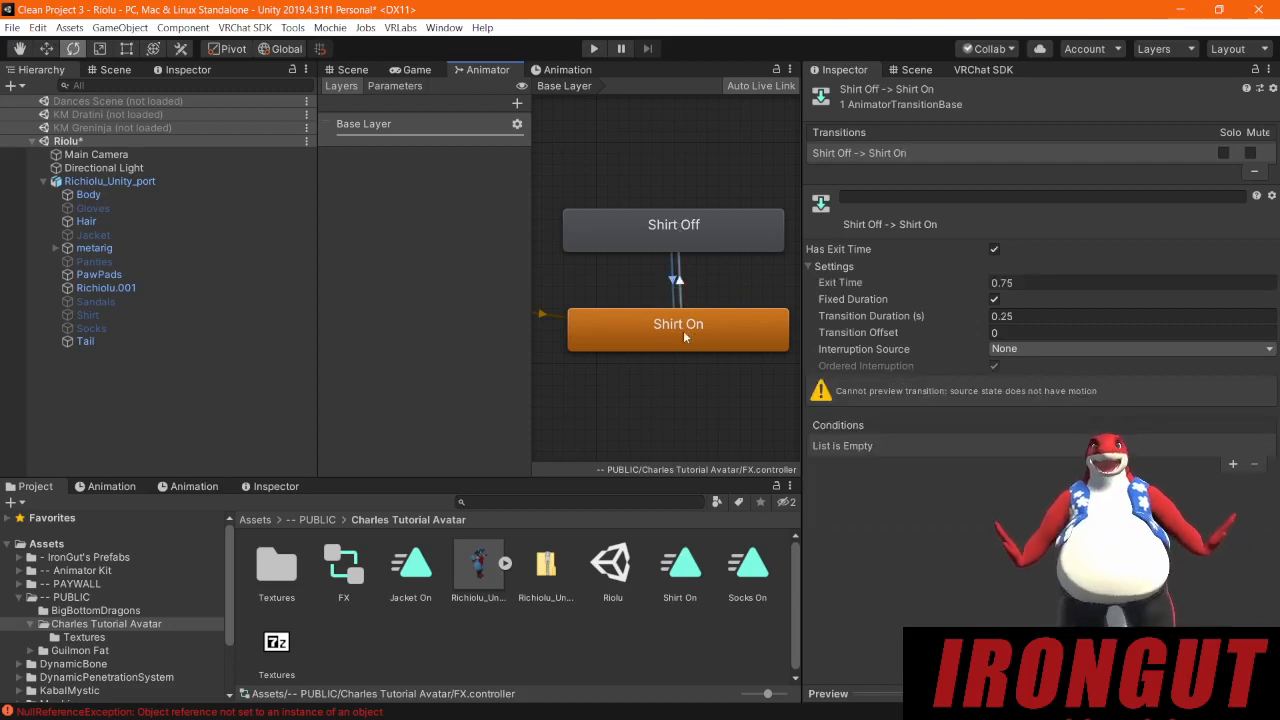
click(1014, 283)
text(0)
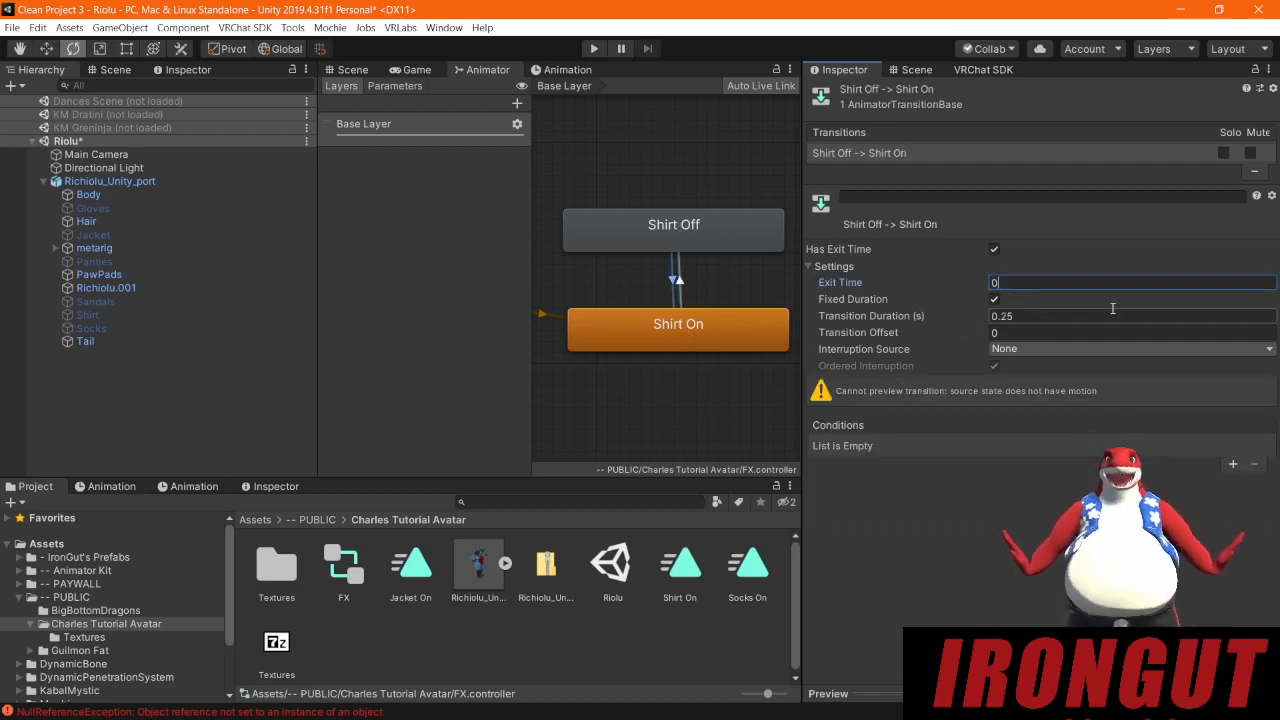
key(Tab)
text(0)
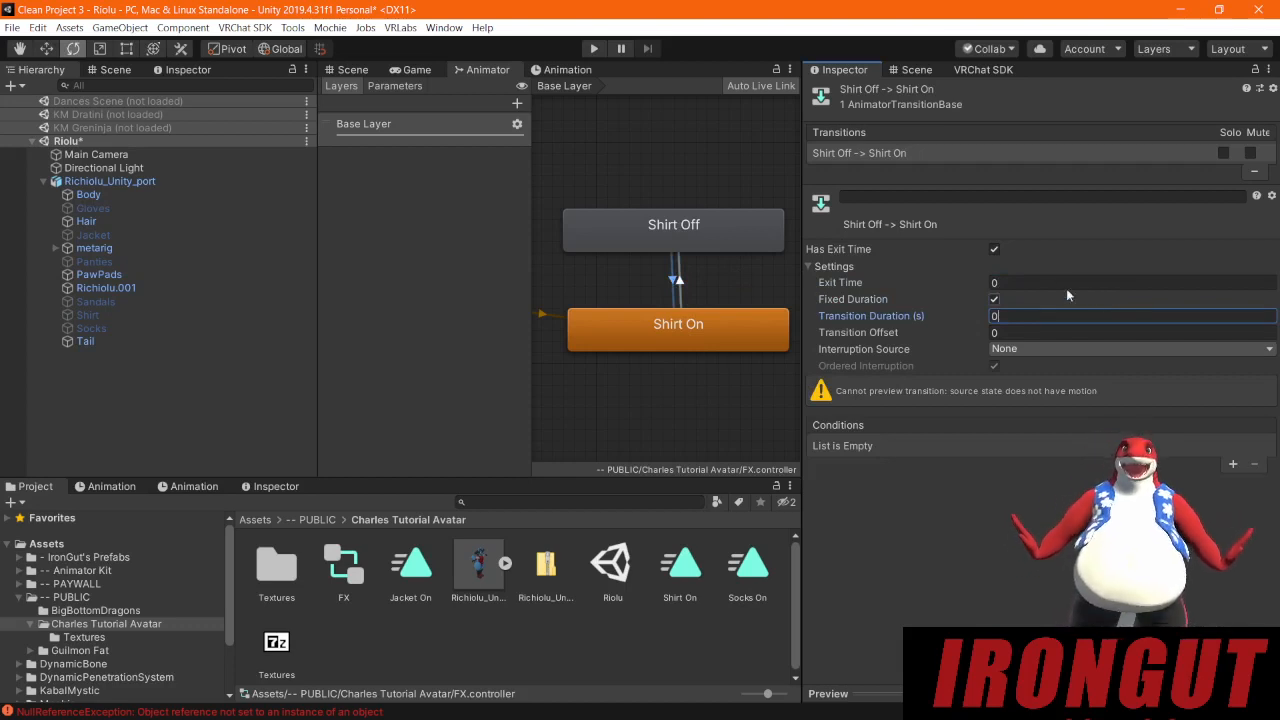
click(994, 249)
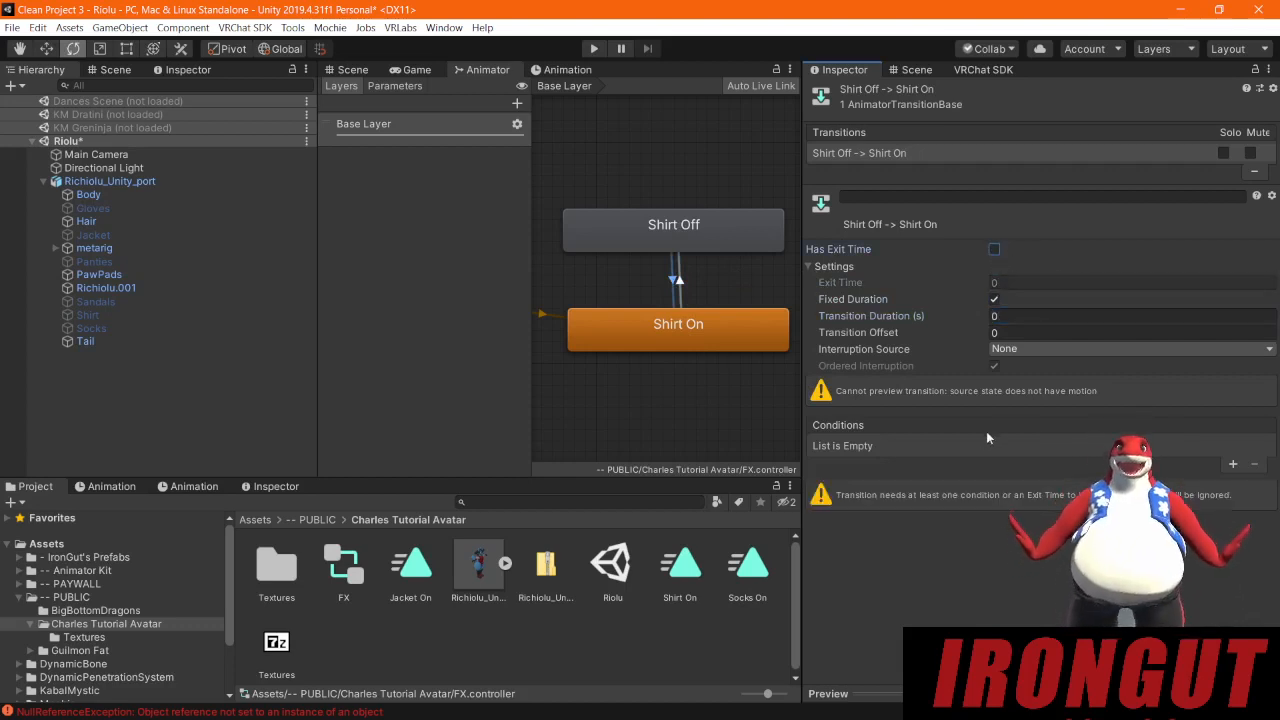
Step: Add the condition ShirtBool true to the Shirt Off -> Shirt On transition, and deselect the transition
click(1233, 464)
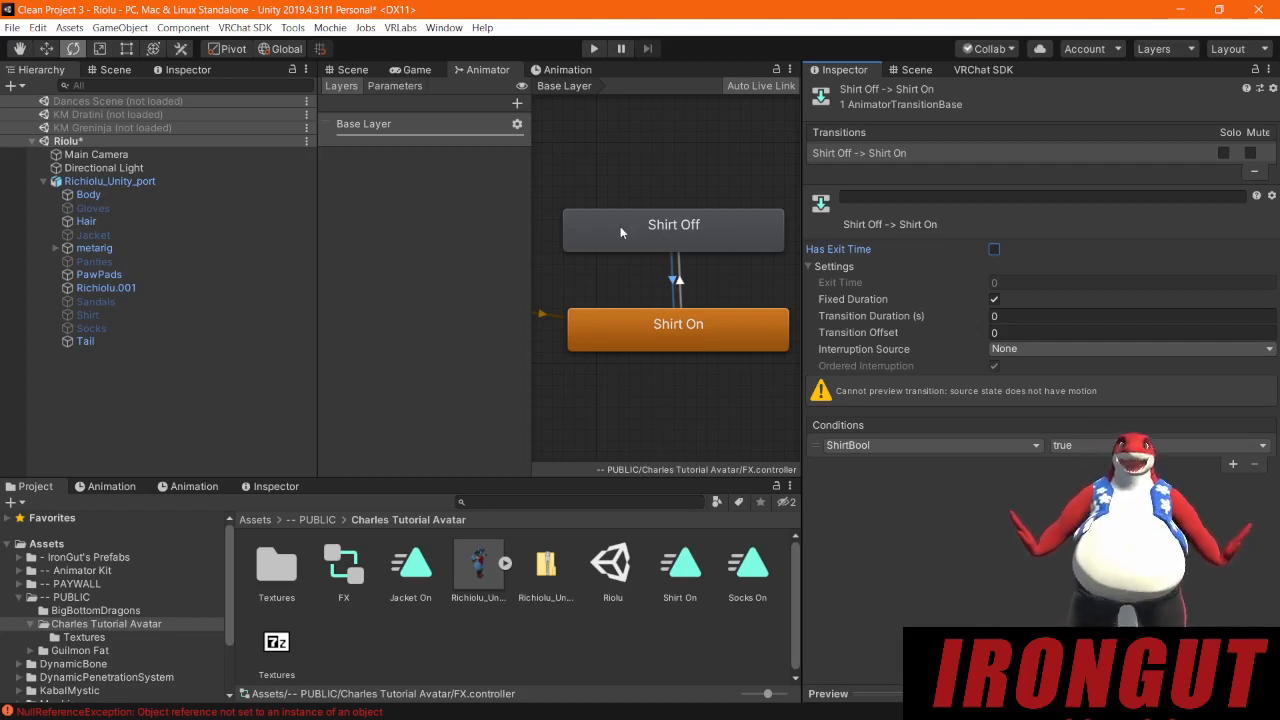
scroll(648, 293, down, 4)
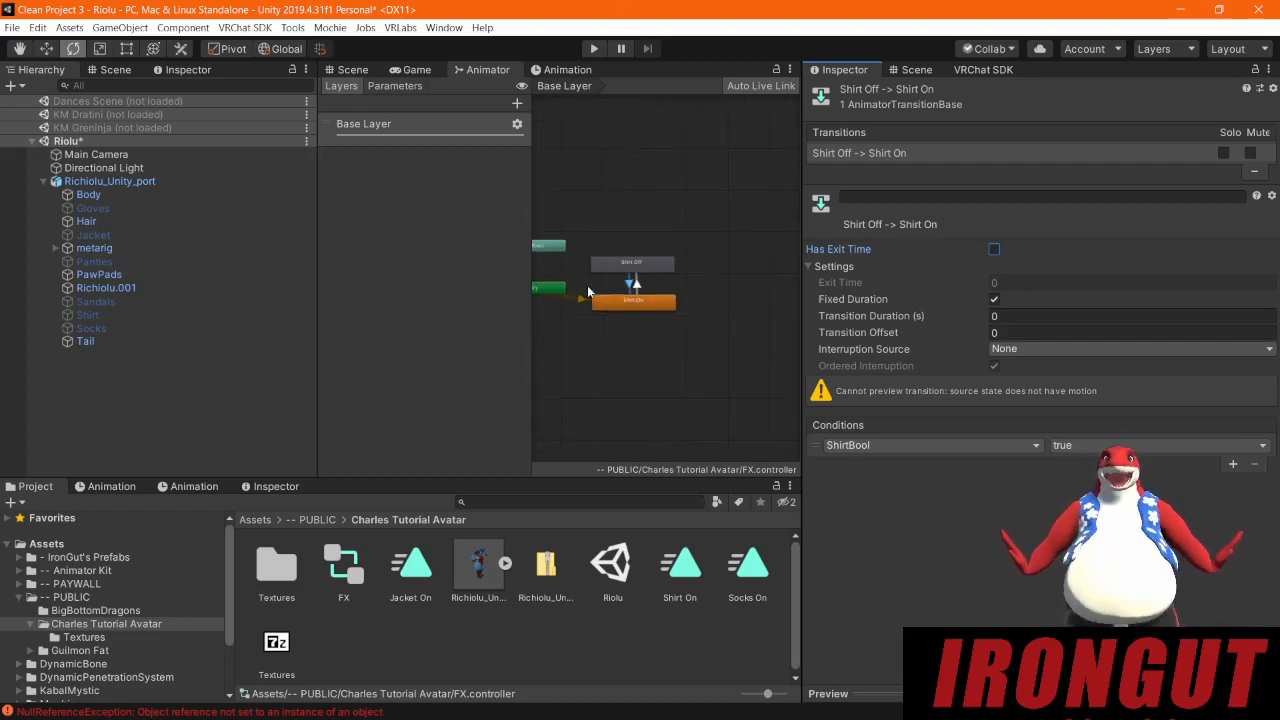
scroll(650, 296, up, 2)
scroll(634, 290, down, 2)
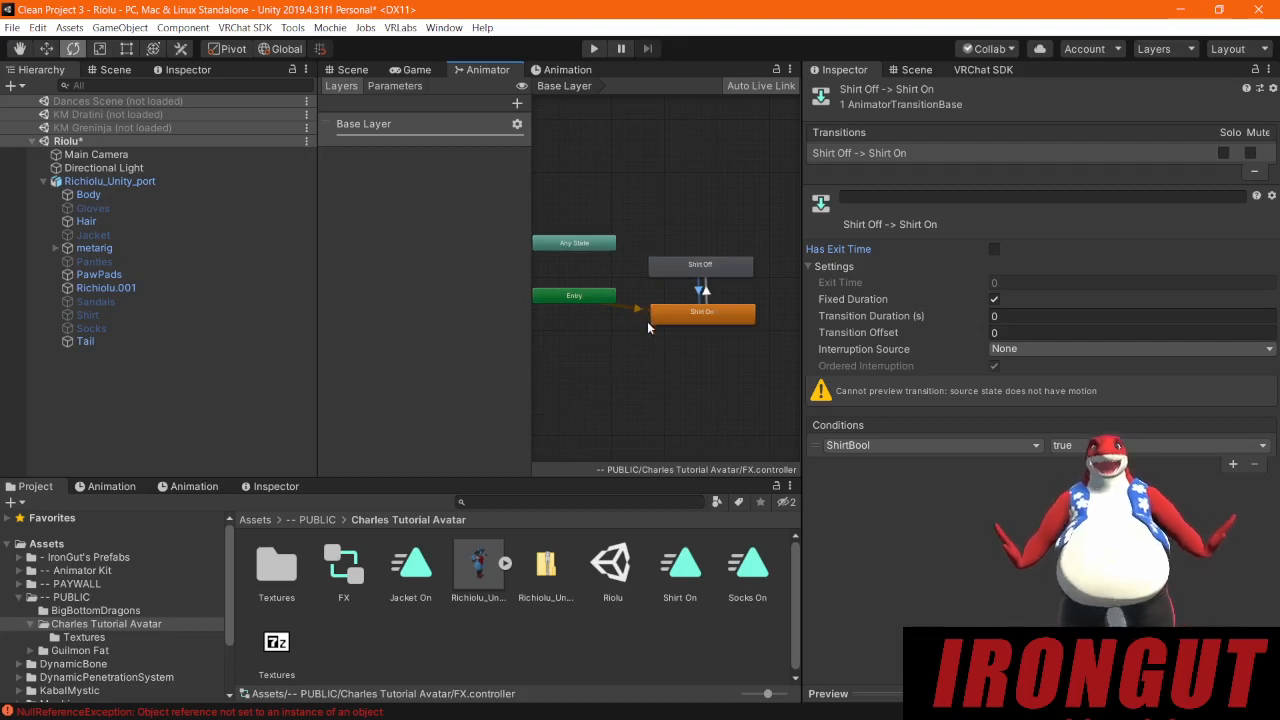
scroll(631, 326, up, 2)
click(430, 197)
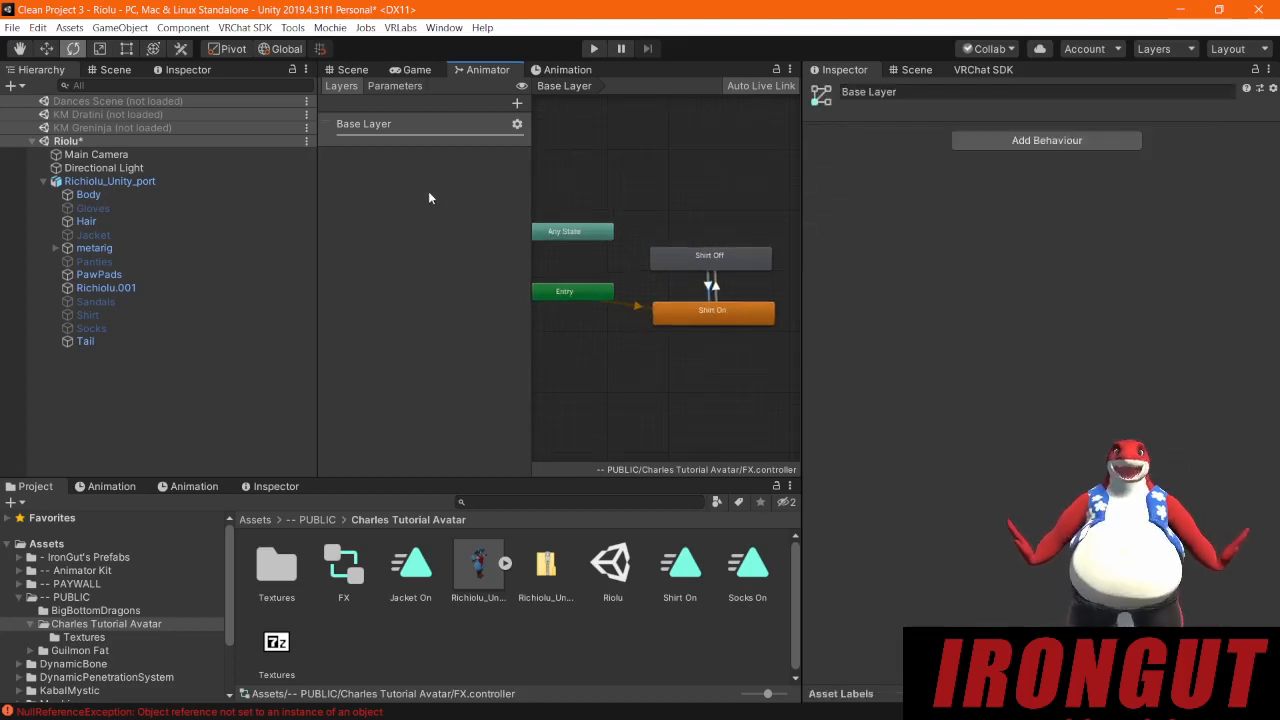
Step: Add a layer named Socks to the FX controller and set its weight to 1
click(517, 103)
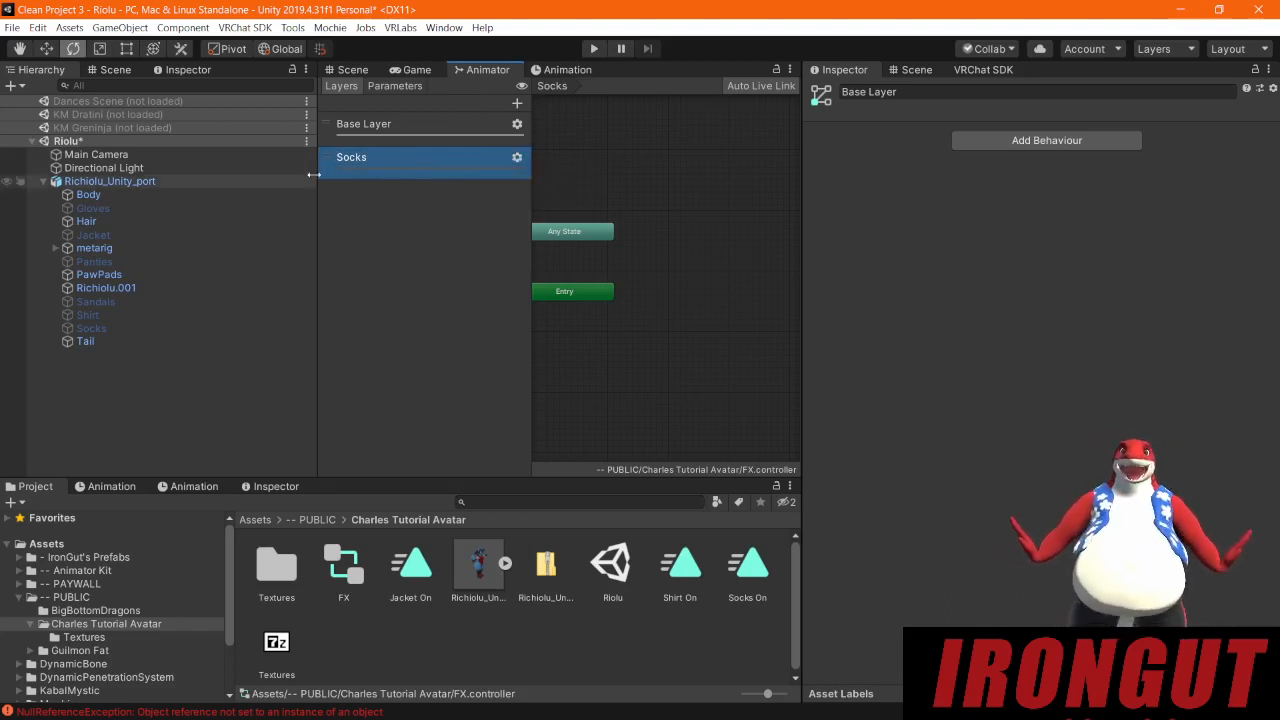
click(517, 159)
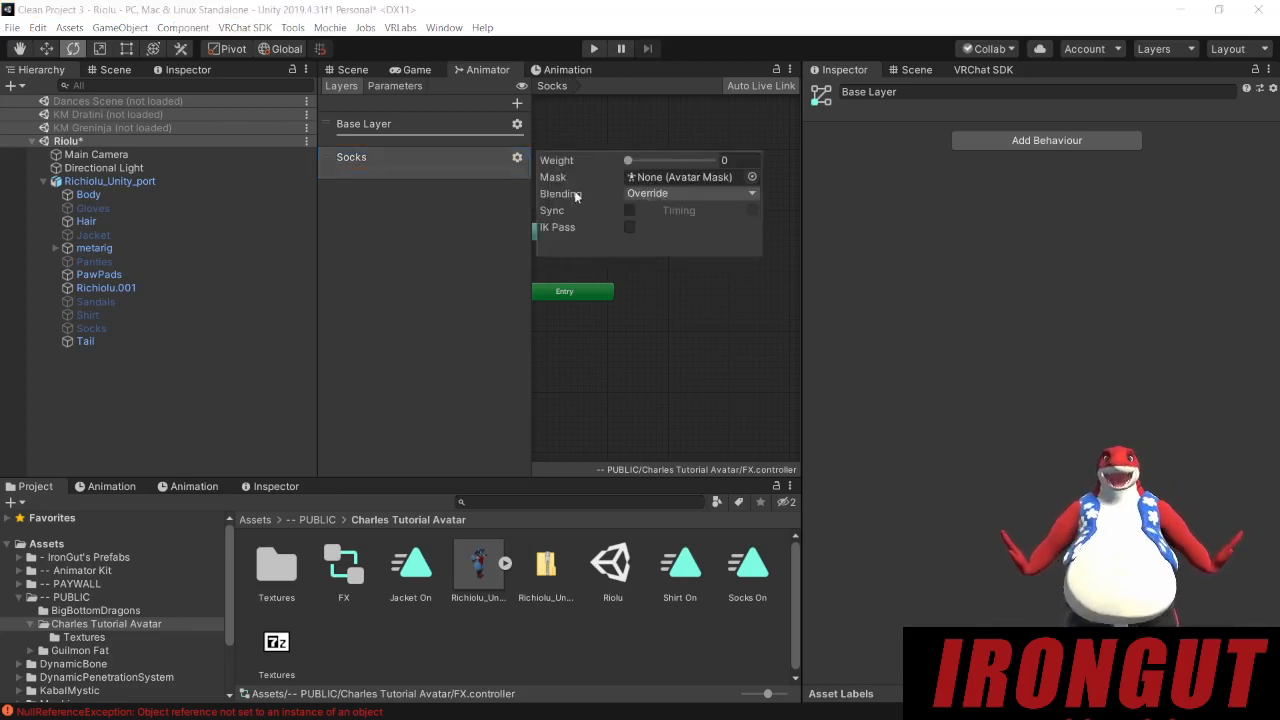
drag(629, 162, 992, 167)
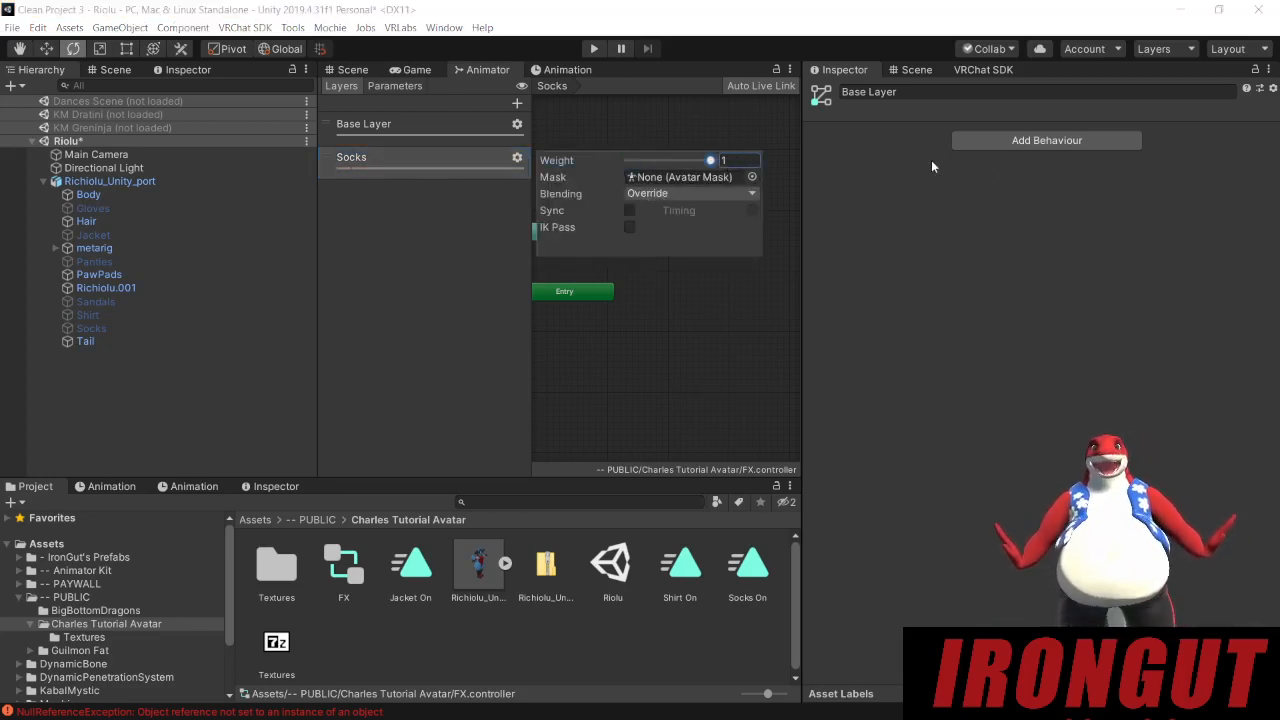
click(494, 232)
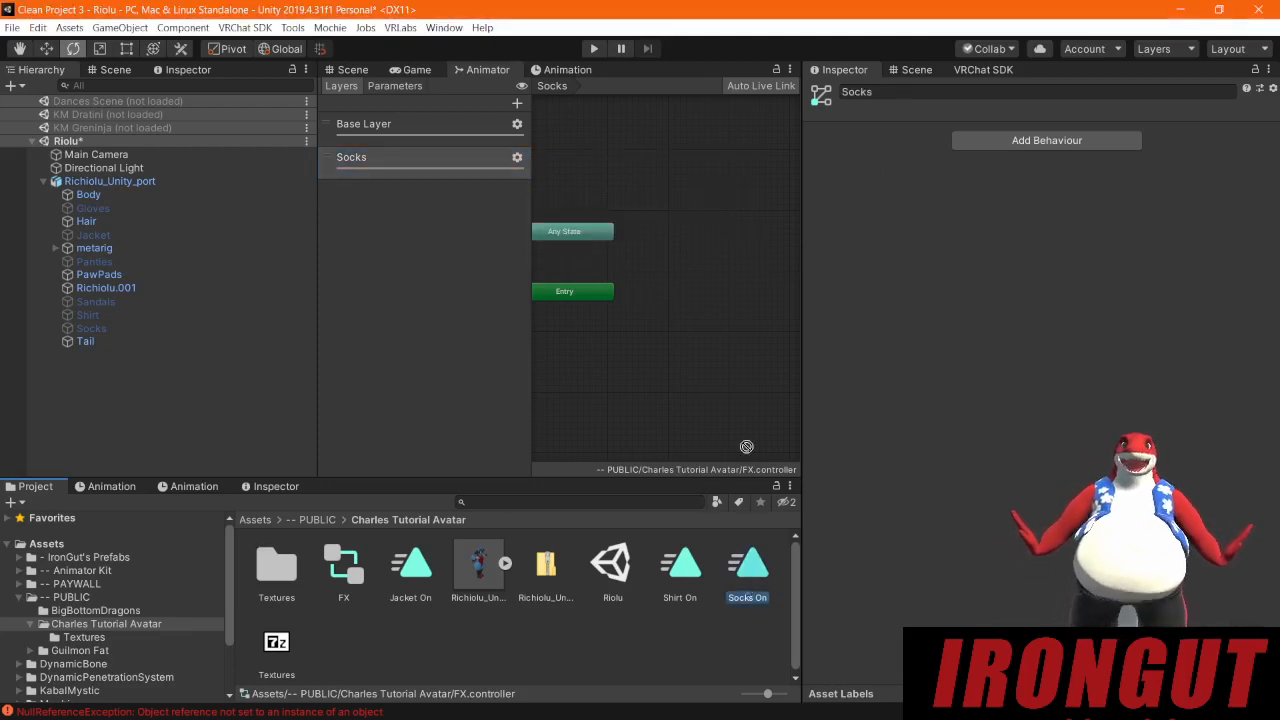
Step: Add the Socks On animation as a state in the Socks layer and create an empty state named Socks Off above it
drag(746, 446, 663, 252)
drag(700, 307, 685, 298)
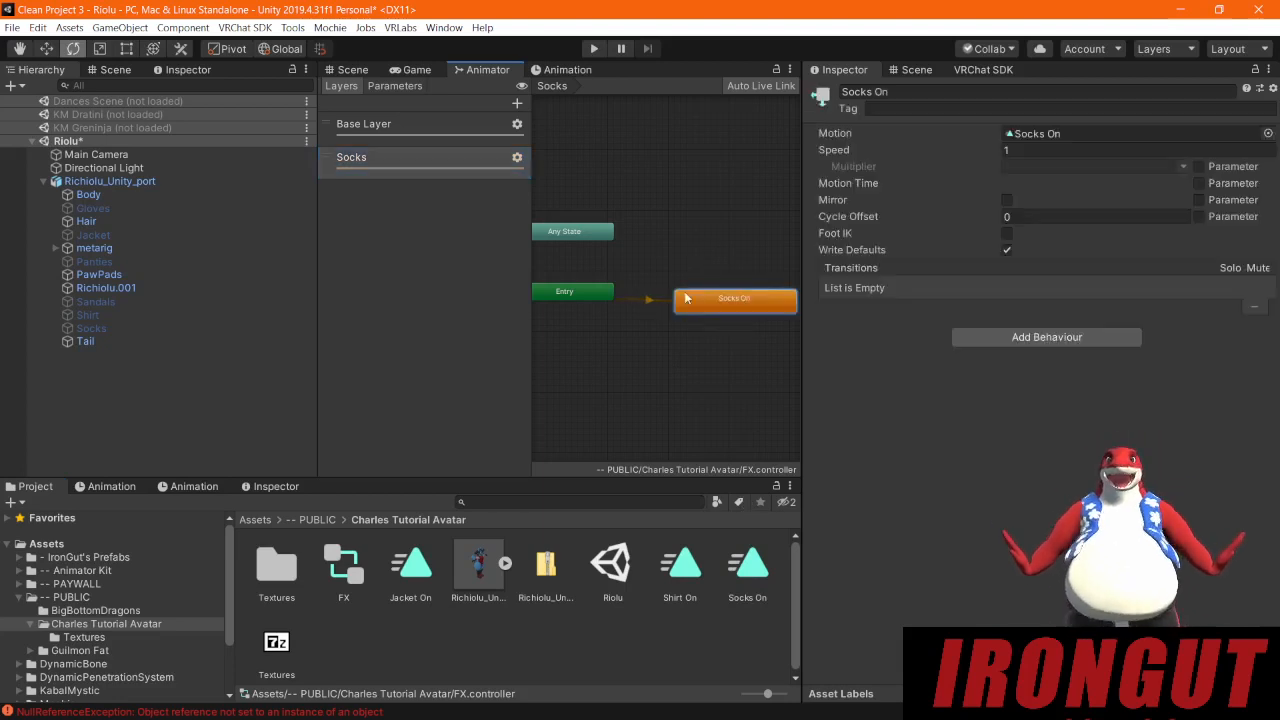
click(670, 240)
right_click(667, 243)
mouse_move(799, 258)
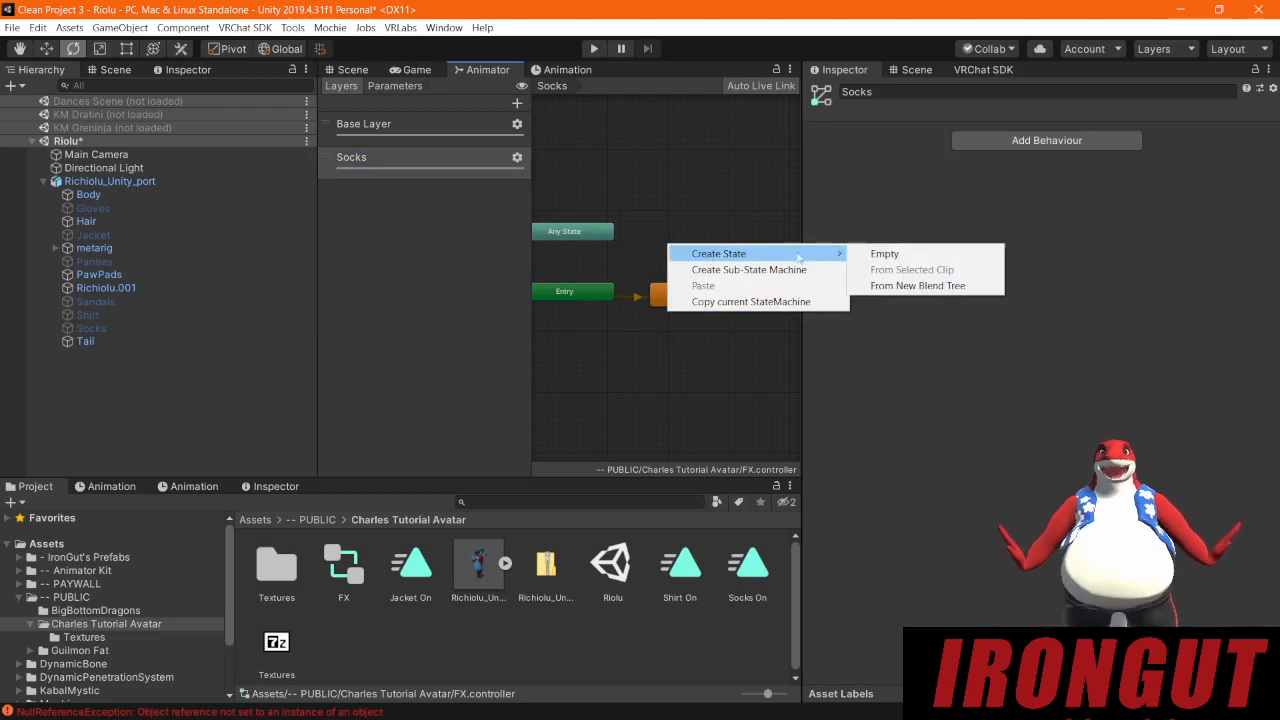
click(884, 255)
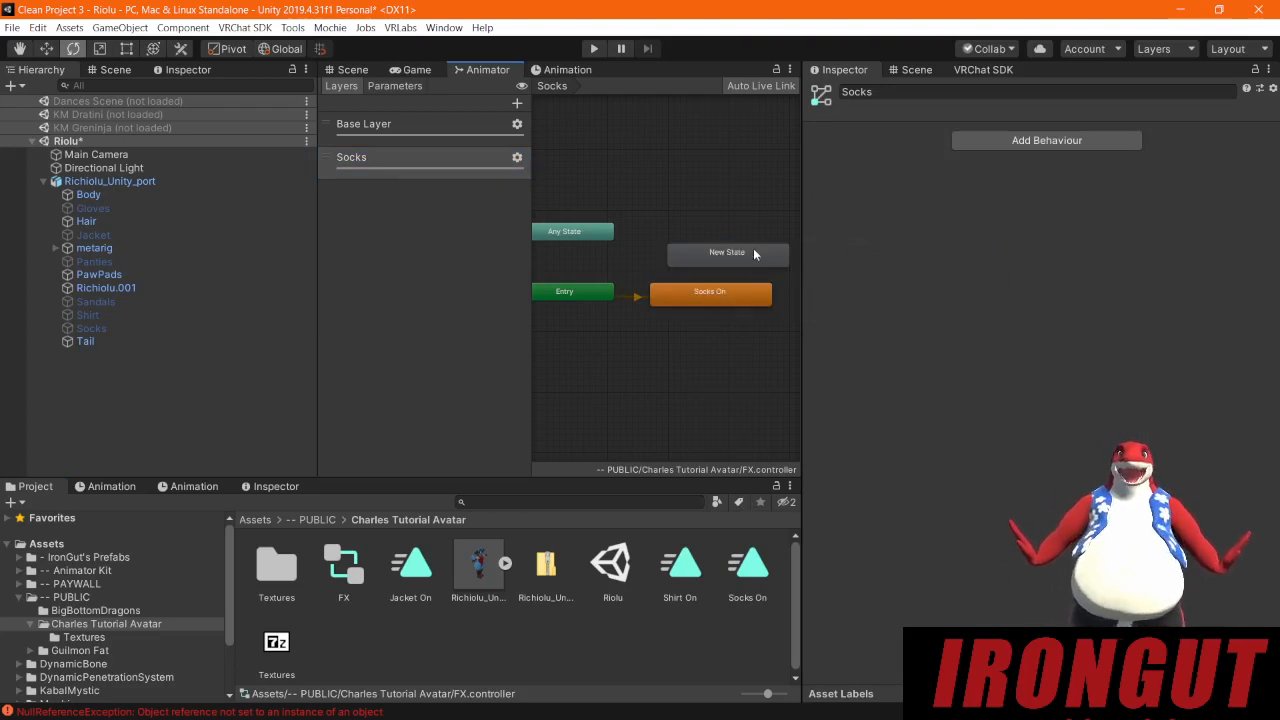
drag(752, 252, 744, 238)
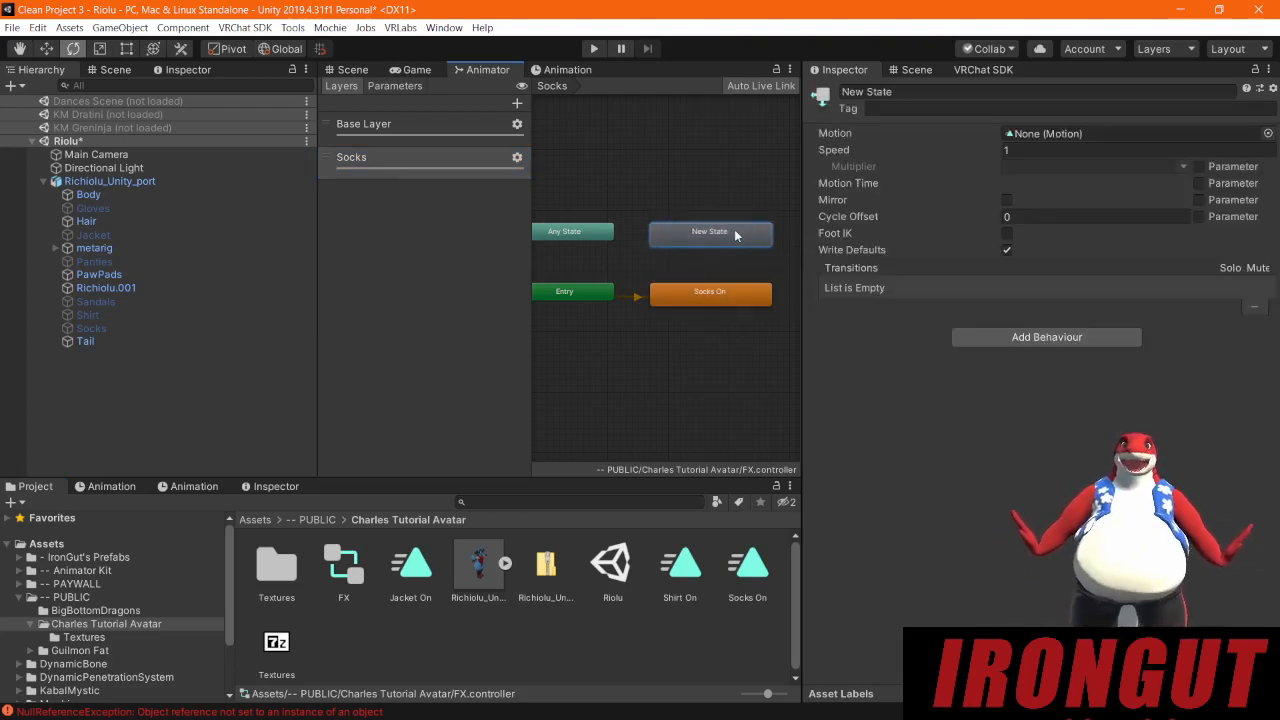
click(930, 91)
text(Socks On)
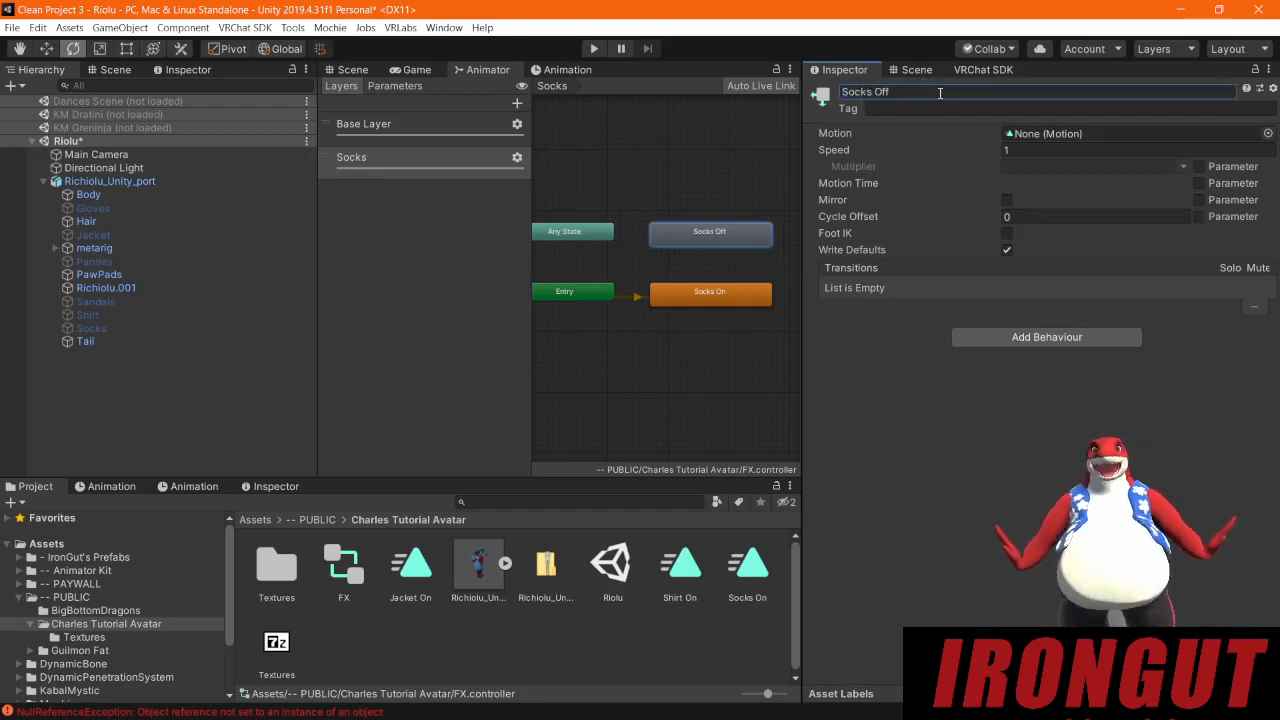
Step: Create transitions in both directions between the Socks On and Socks Off states
right_click(715, 292)
click(755, 301)
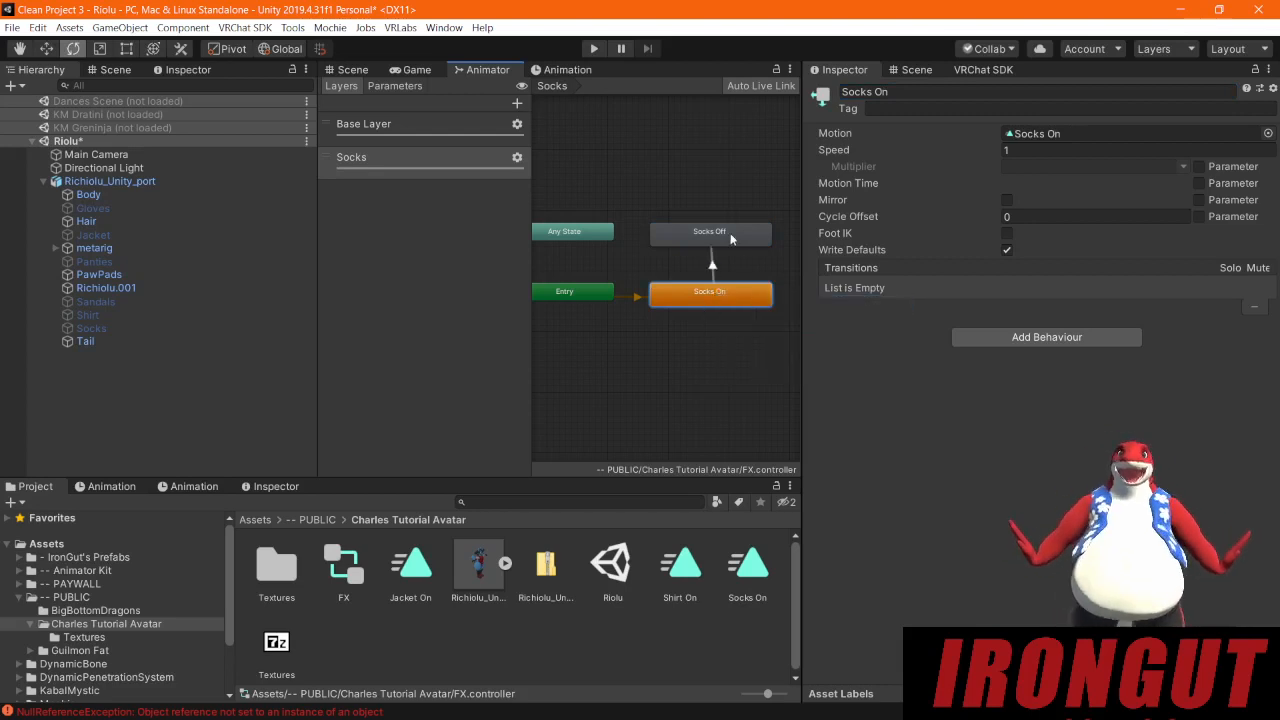
right_click(701, 231)
click(720, 241)
click(697, 291)
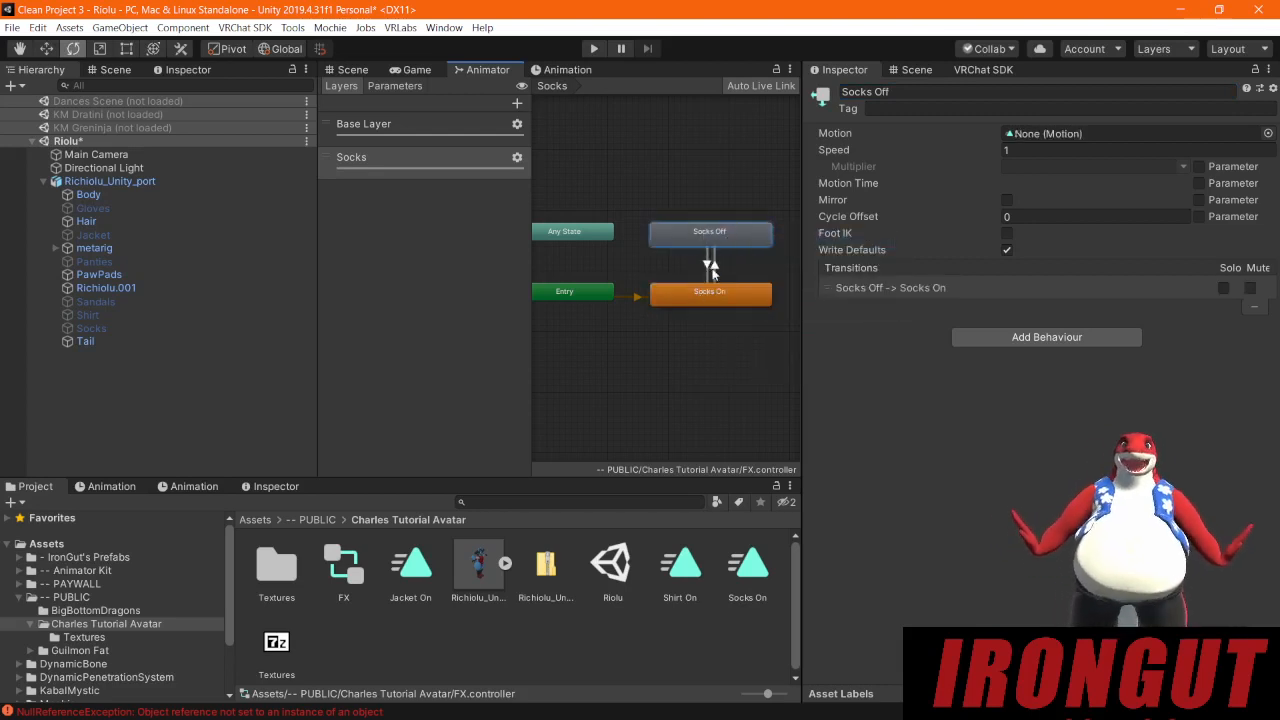
Step: Set the Socks On -> Socks Off transition's exit time and transition duration to 0, and disable Has Exit Time
click(713, 268)
key(BackSpace)
key(BackSpace)
key(BackSpace)
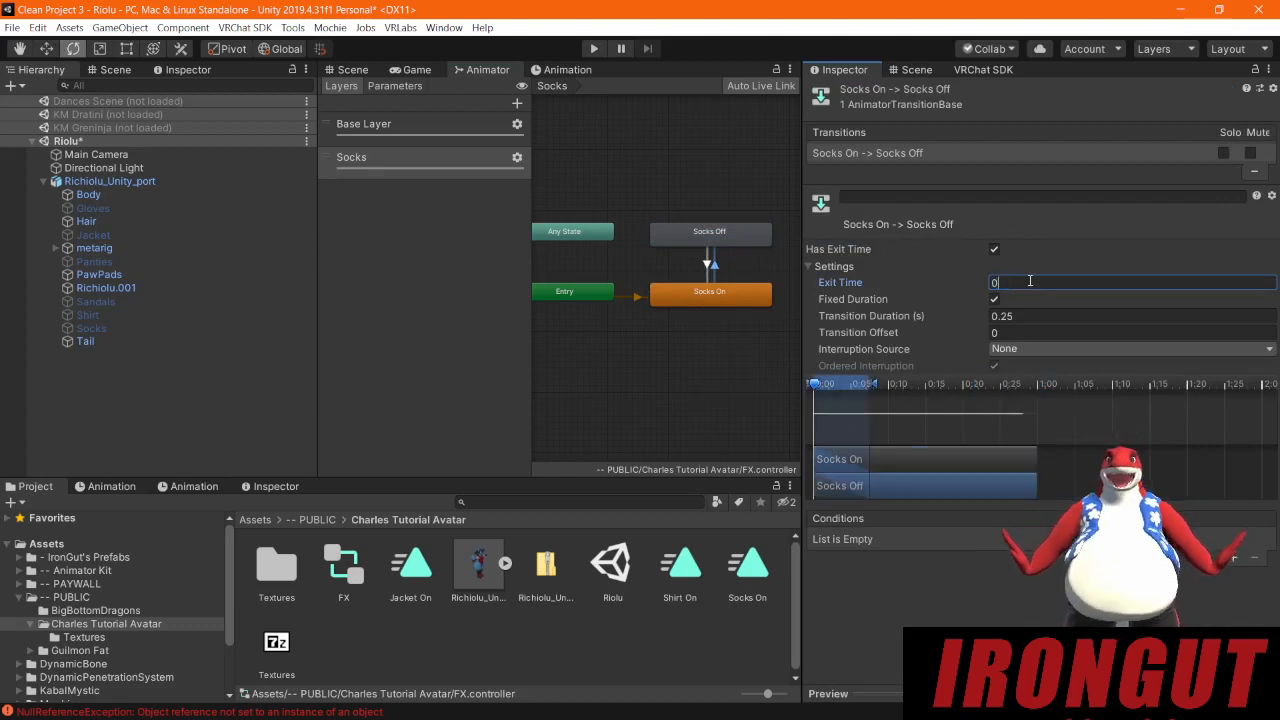
key(Tab)
text(0)
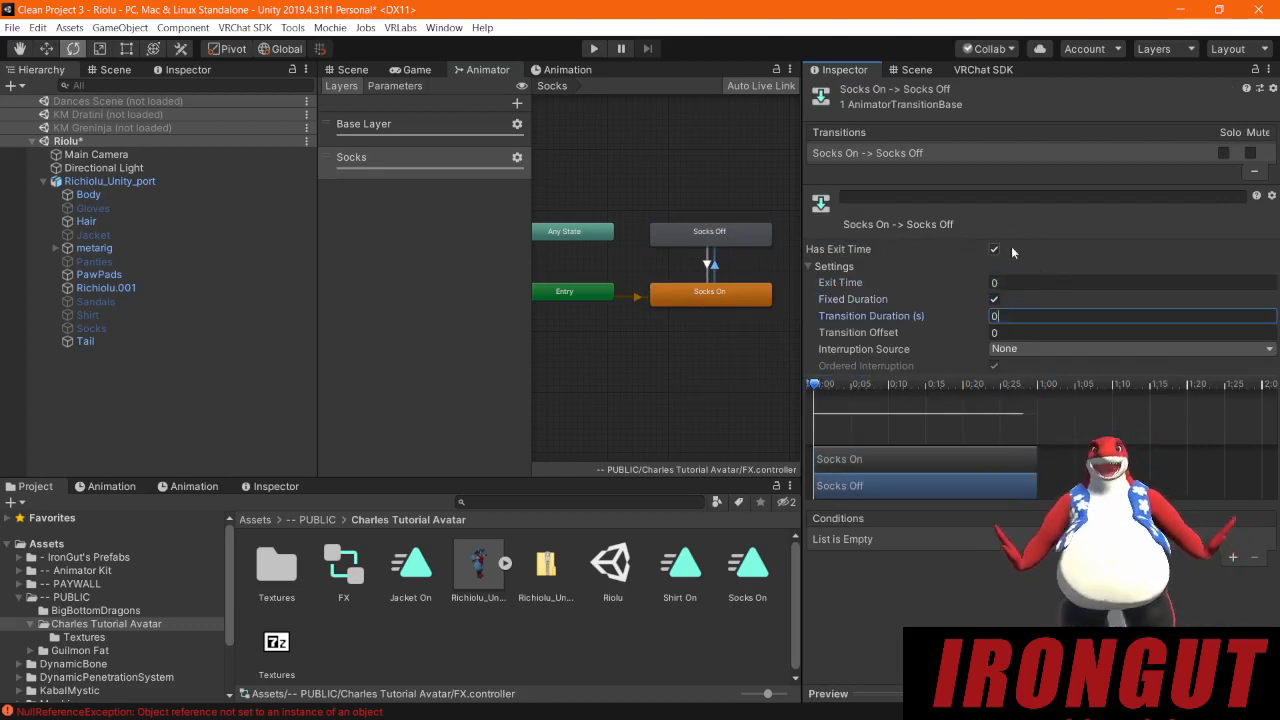
click(994, 249)
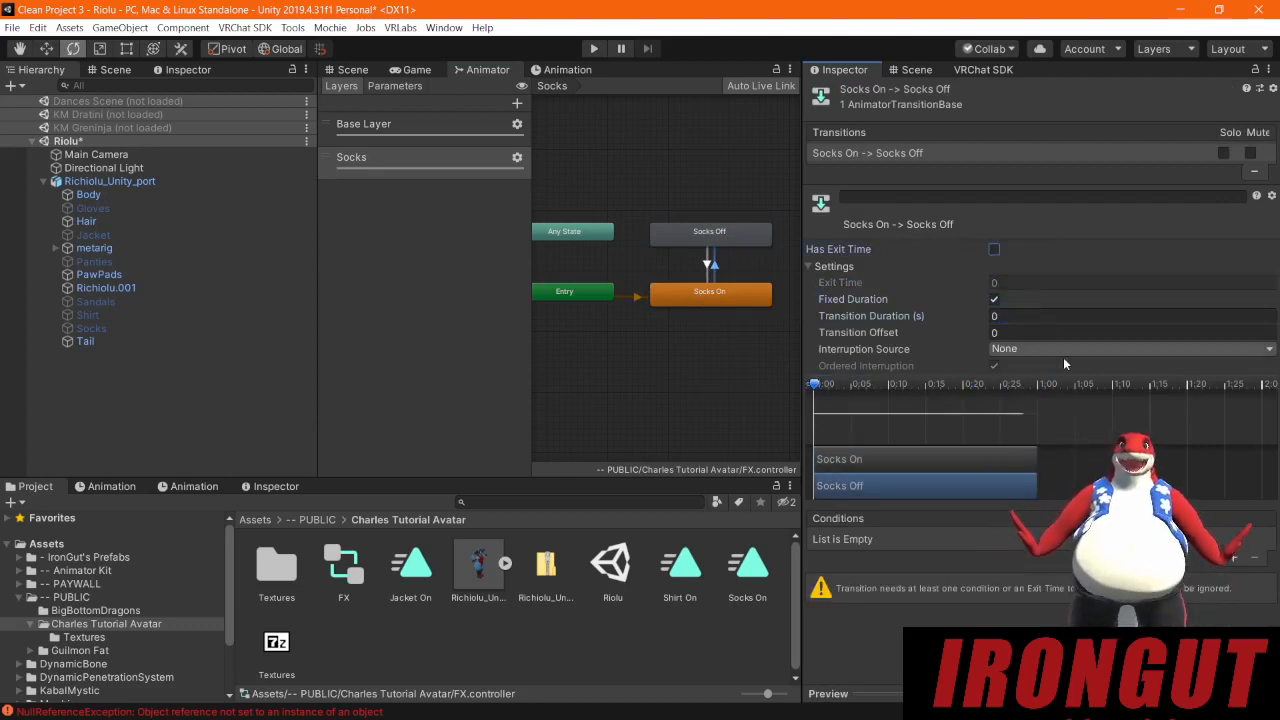
Step: Add a condition using the SocksBool parameter to the Socks On -> Socks Off transition
click(1233, 557)
click(913, 538)
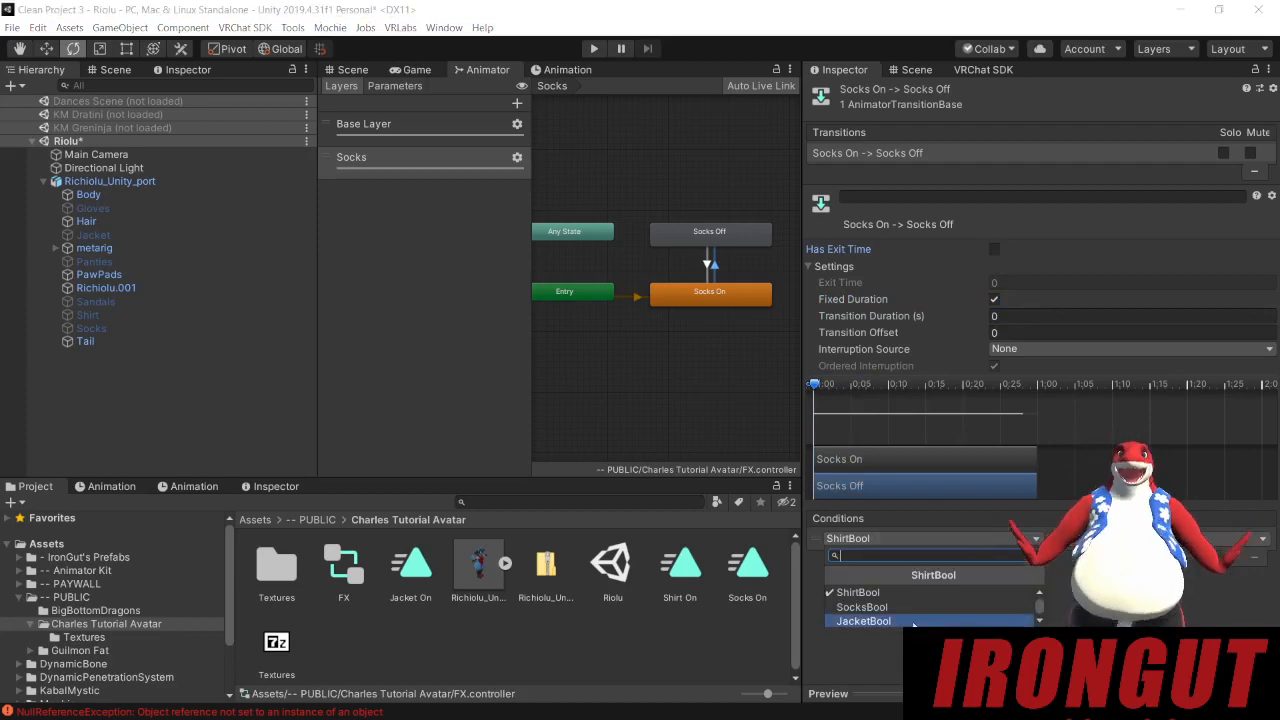
click(896, 608)
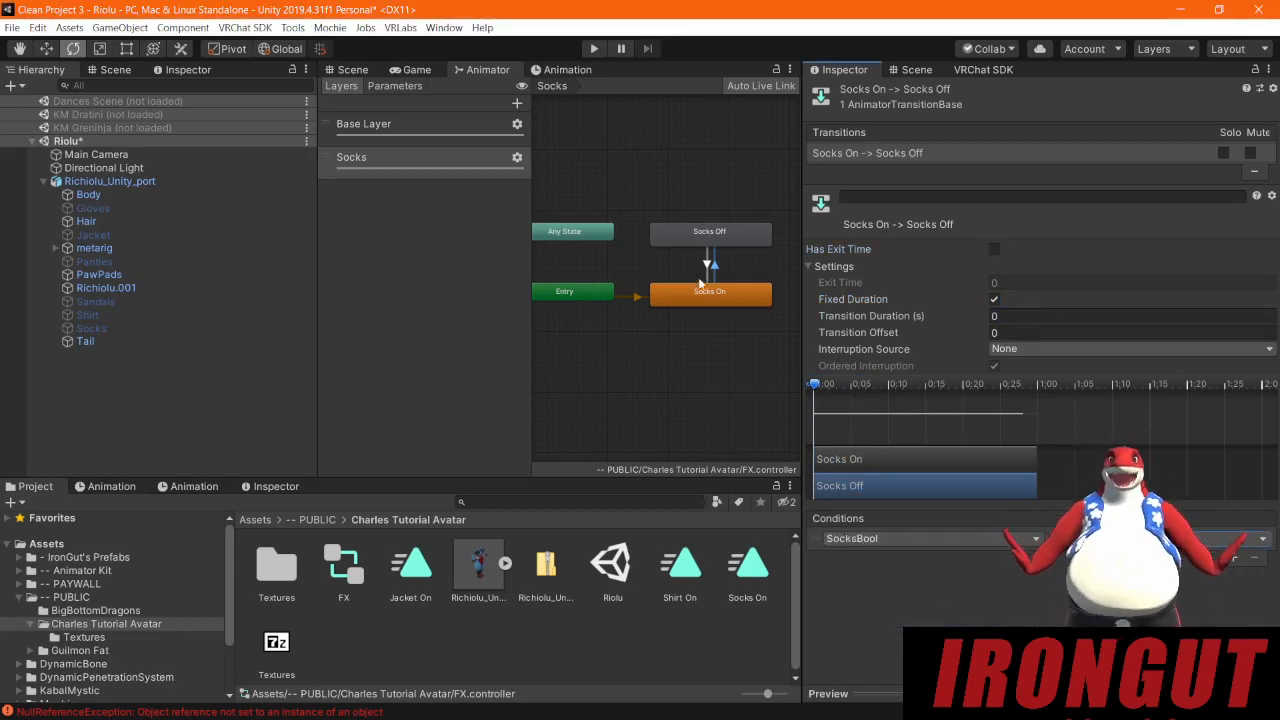
Step: Set the Socks Off -> Socks On transition's exit time and transition duration to 0, and disable Has Exit Time
click(711, 268)
click(707, 264)
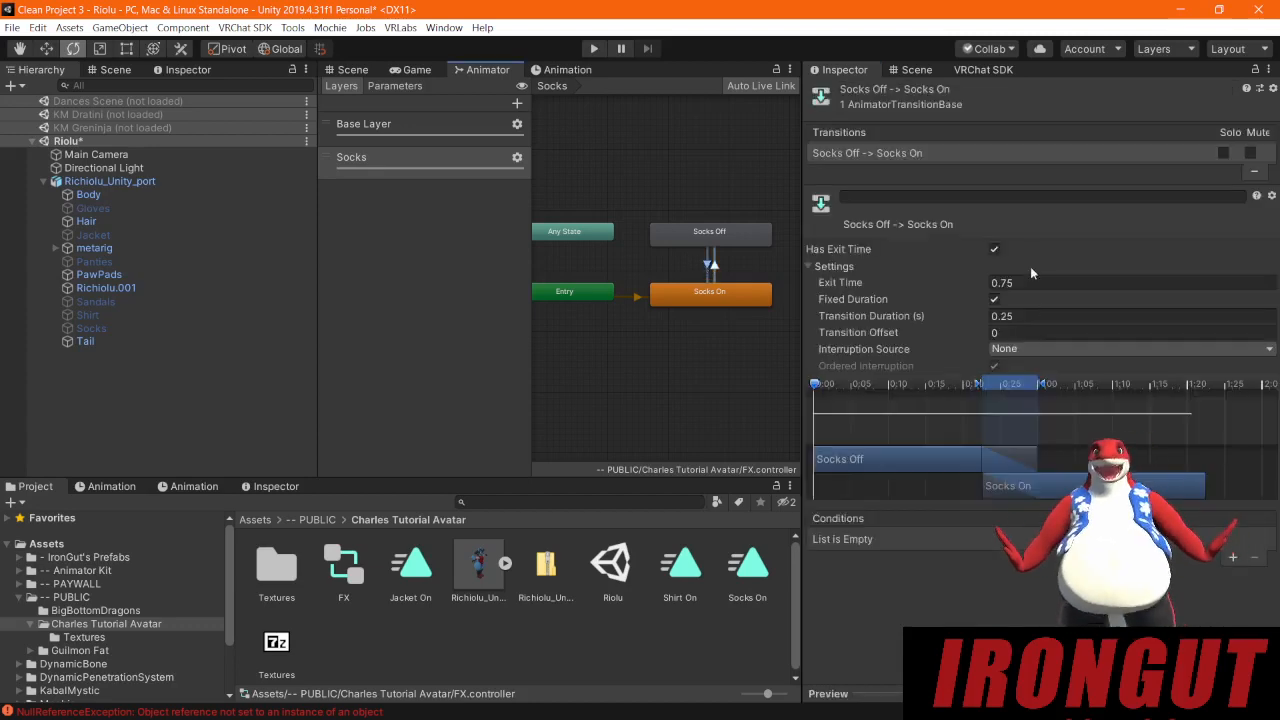
click(1031, 282)
text(0)
key(Tab)
text(0)
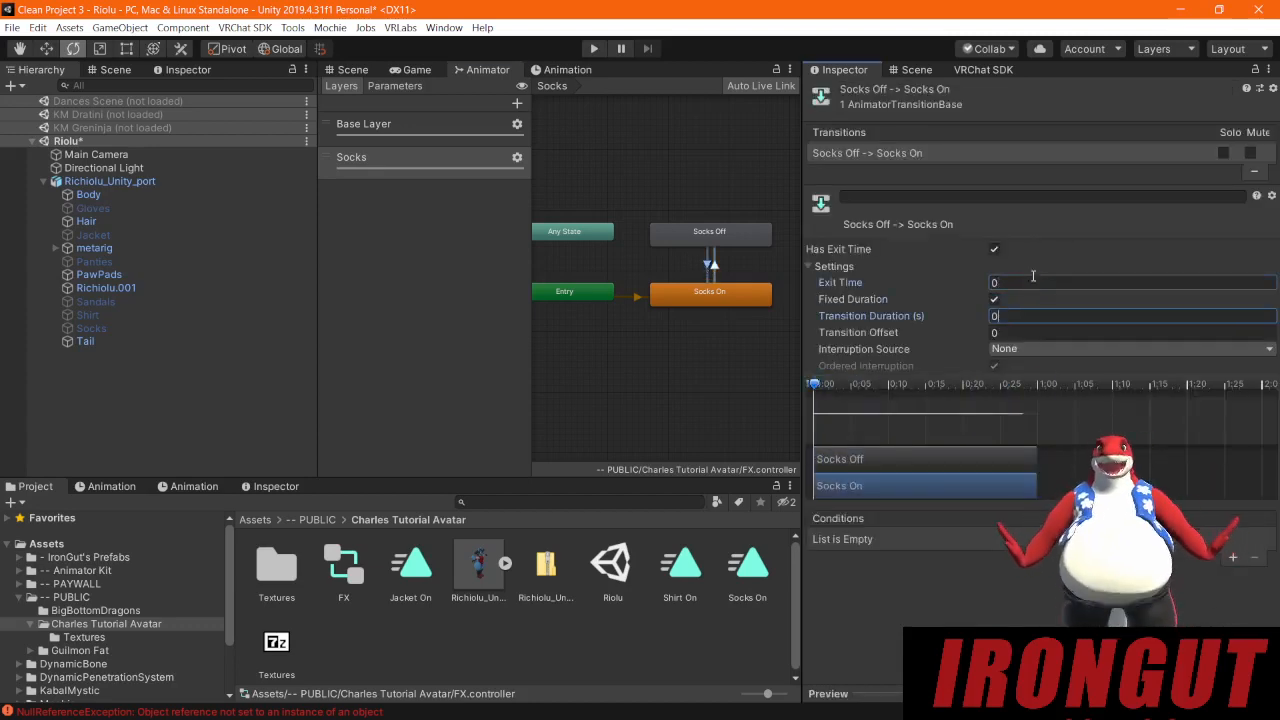
key(Return)
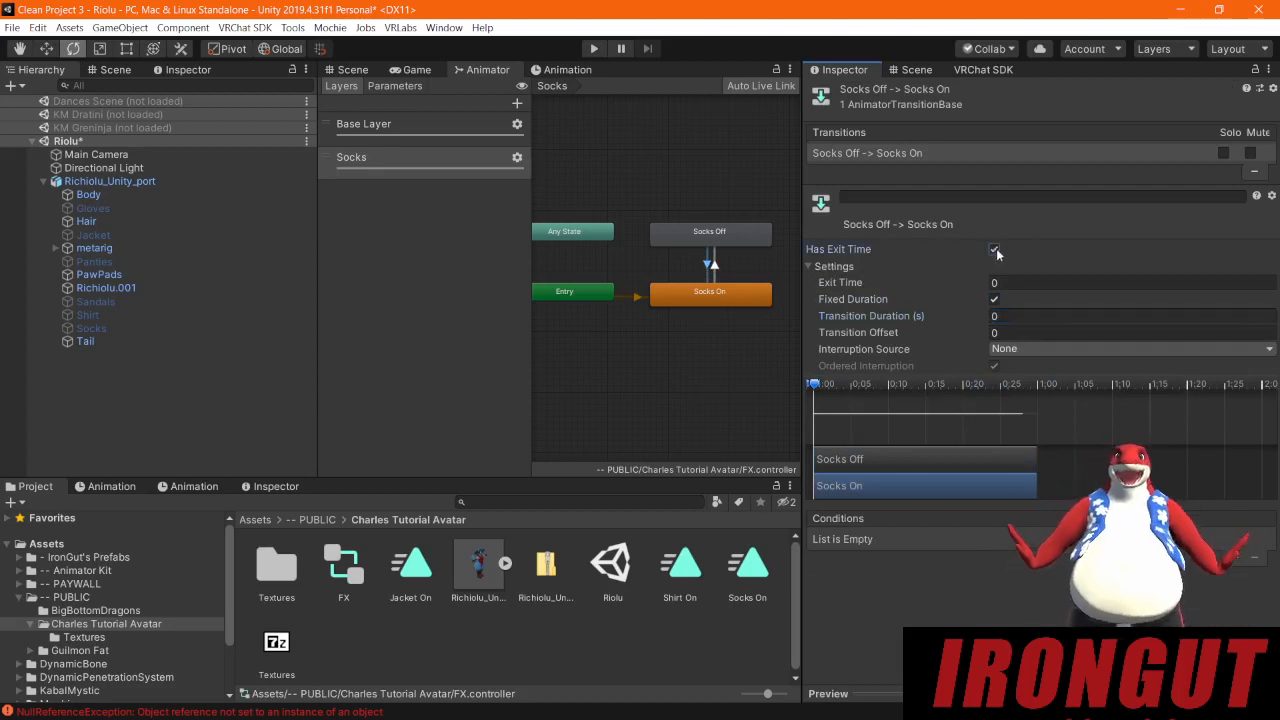
click(994, 250)
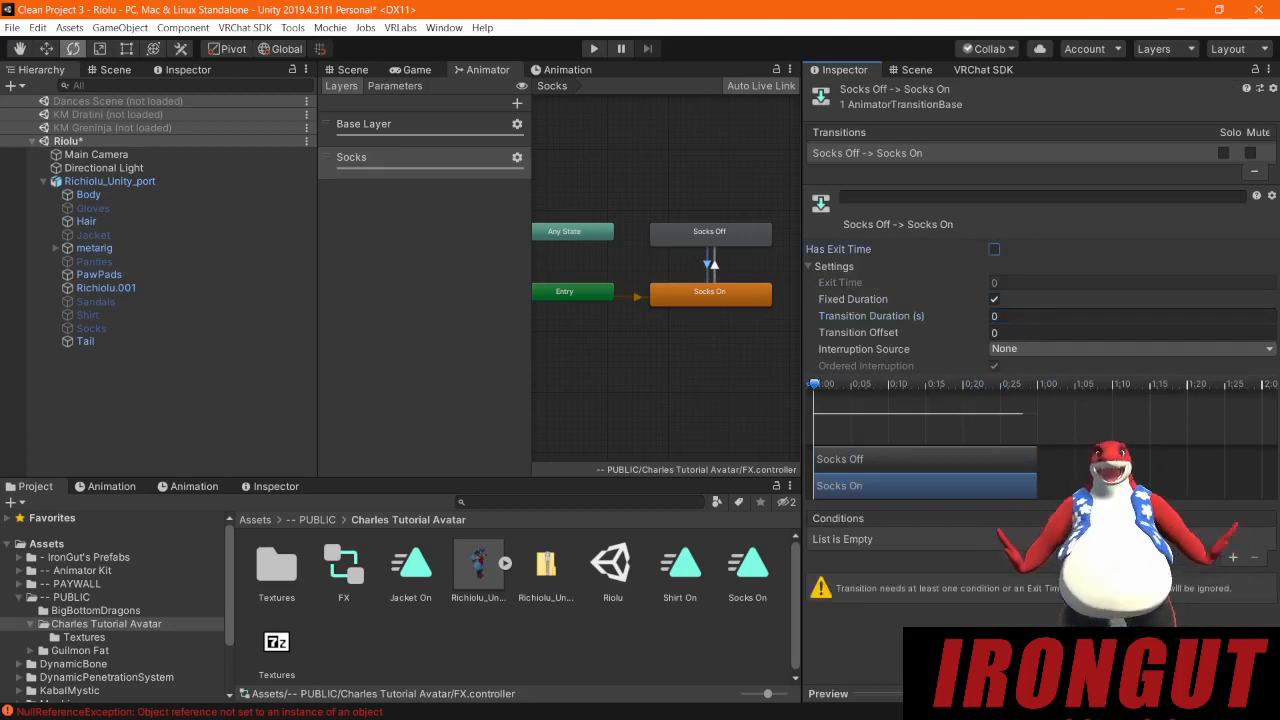
Step: Add a condition using the SocksBool parameter to the Socks Off -> Socks On transition, and reselect the opposite transition
click(1236, 557)
click(930, 538)
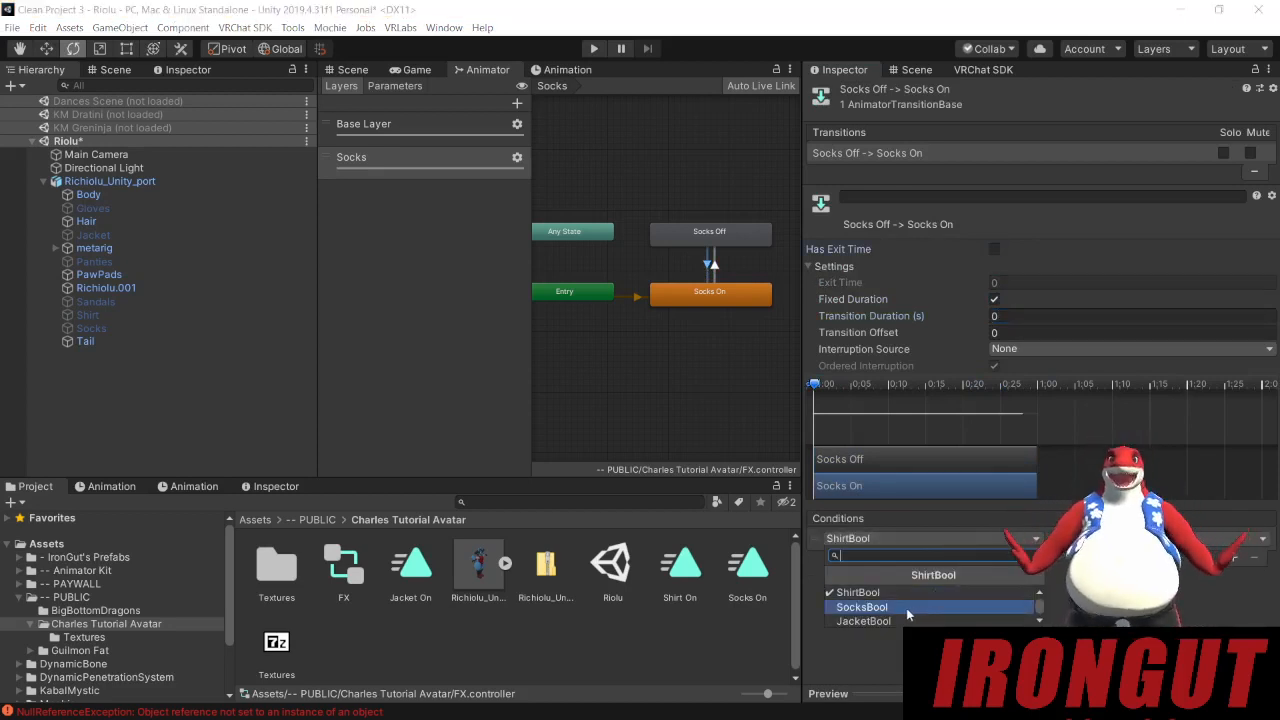
click(906, 607)
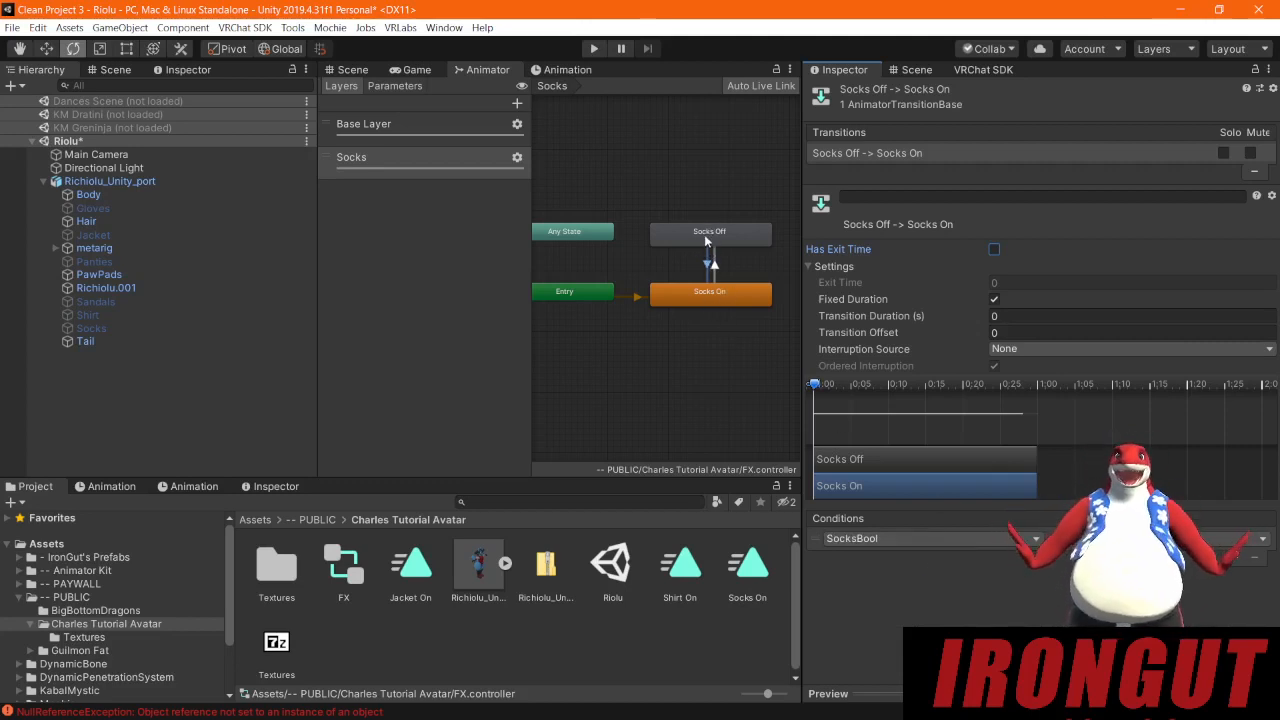
click(713, 268)
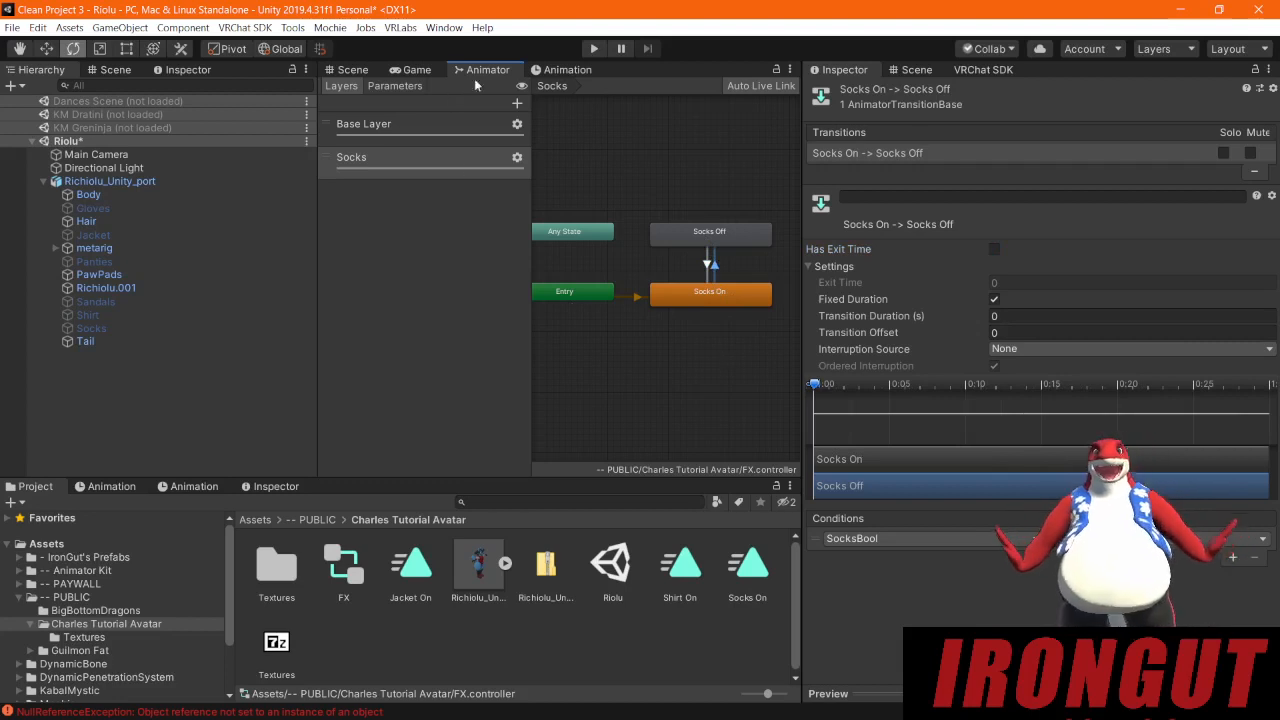
Step: Add a layer named Jacket to the FX controller and set its weight to 1
click(517, 103)
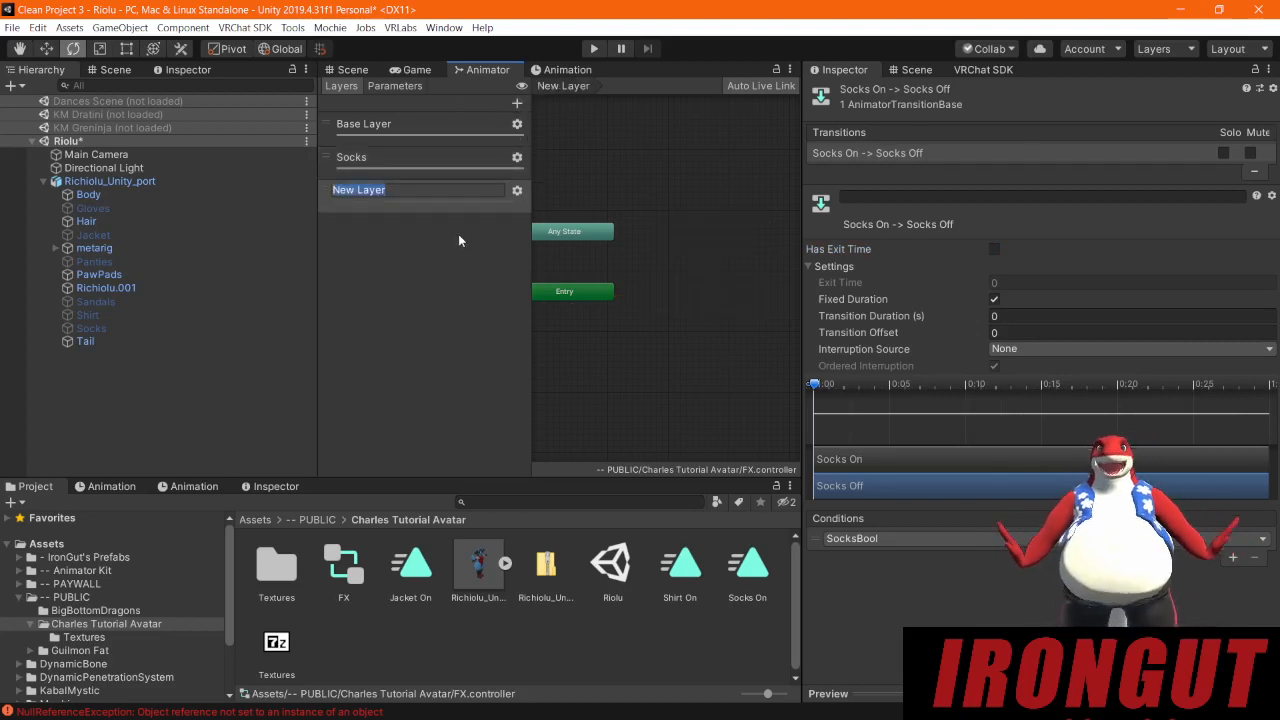
text(Jacket)
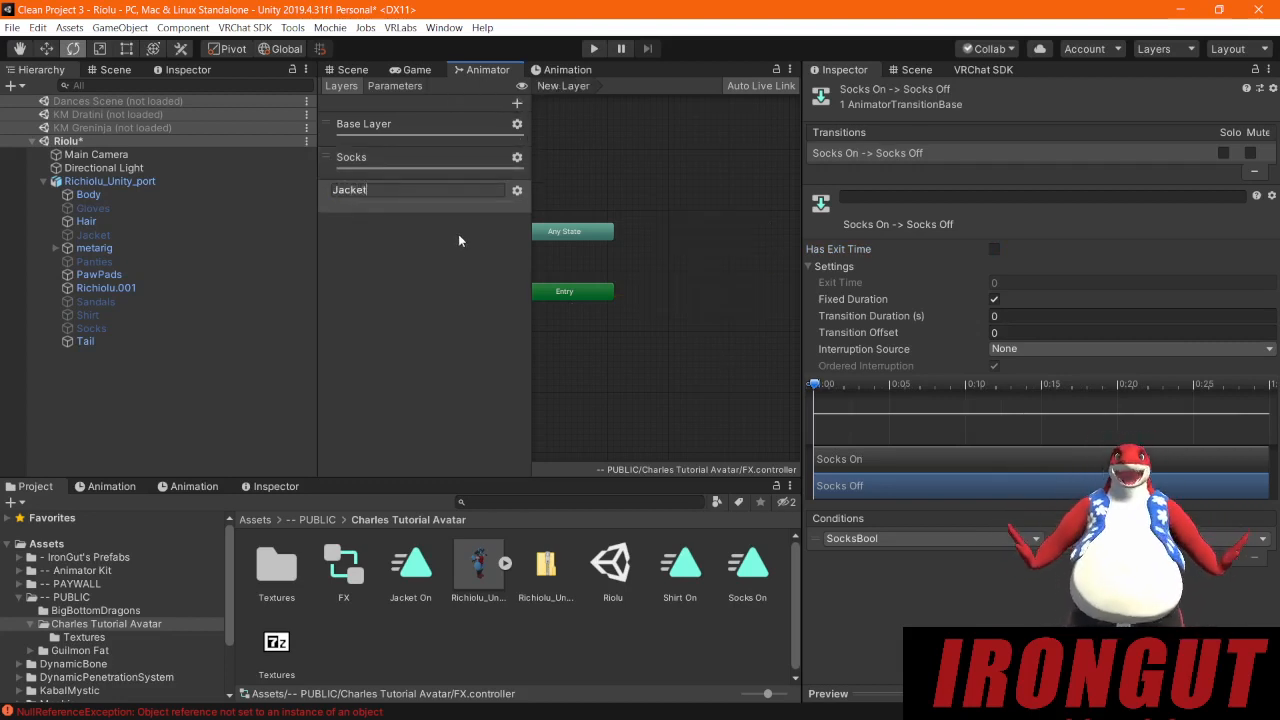
key(Return)
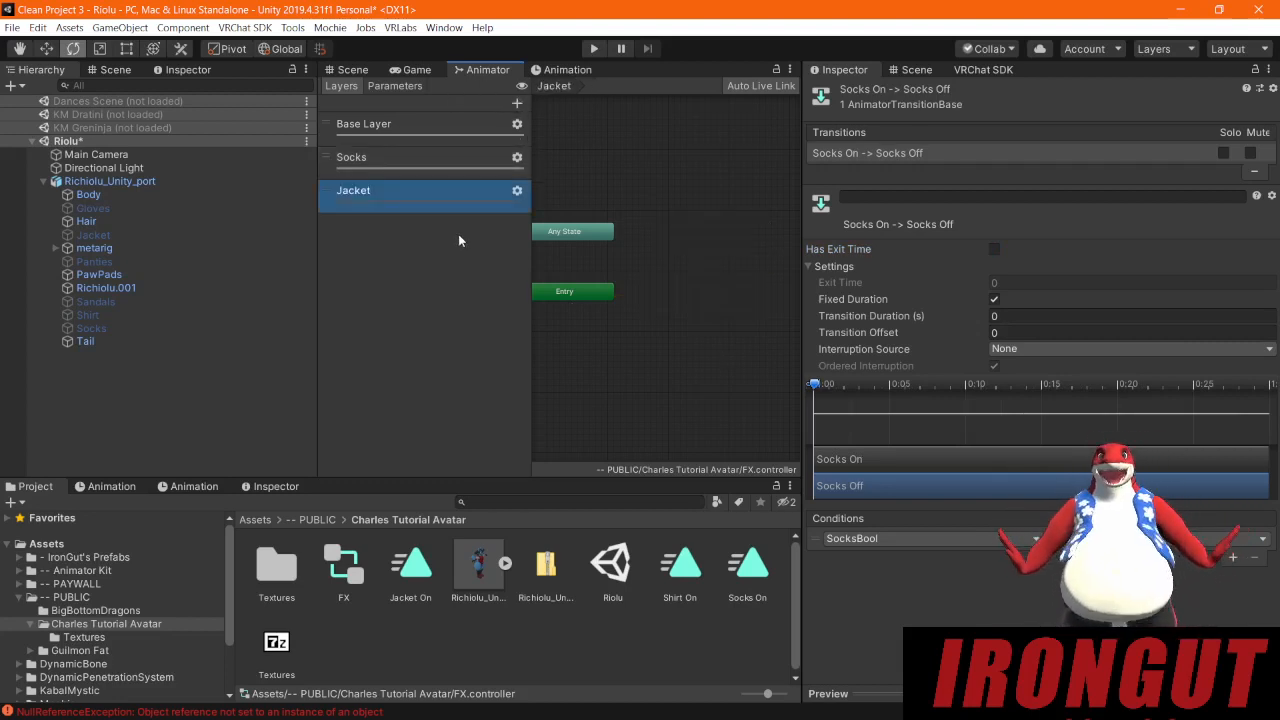
click(517, 191)
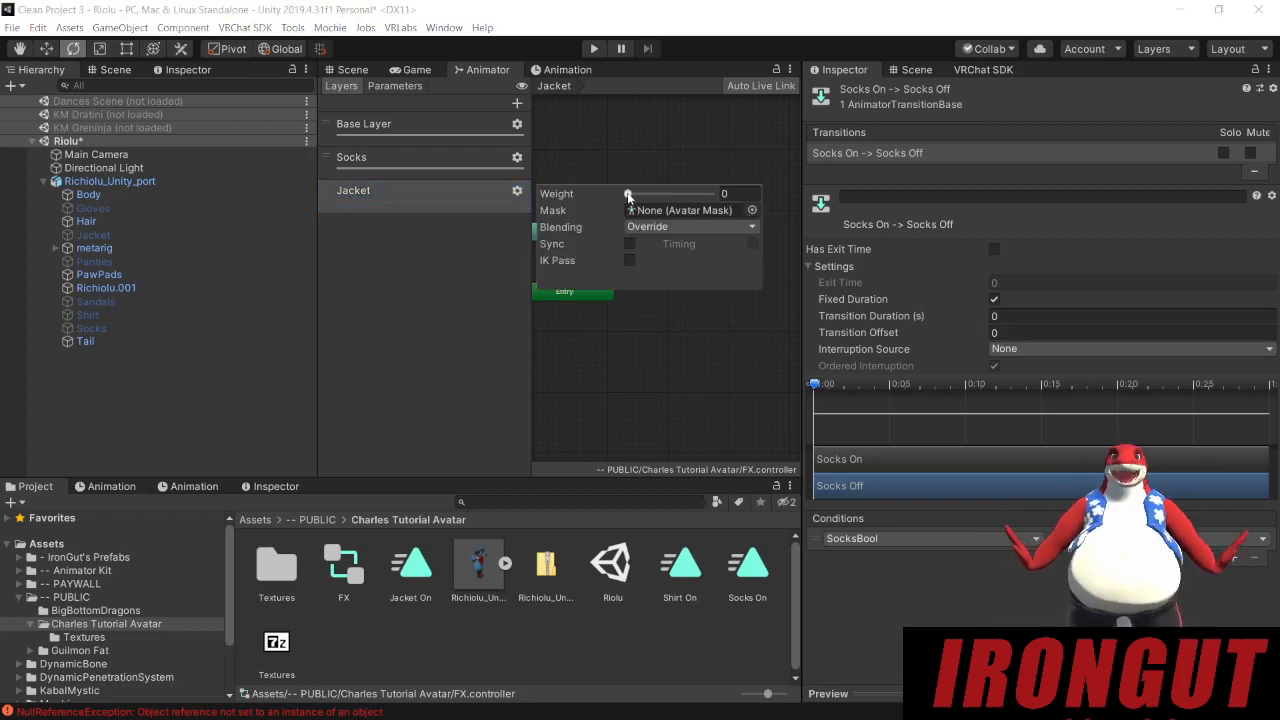
click(437, 279)
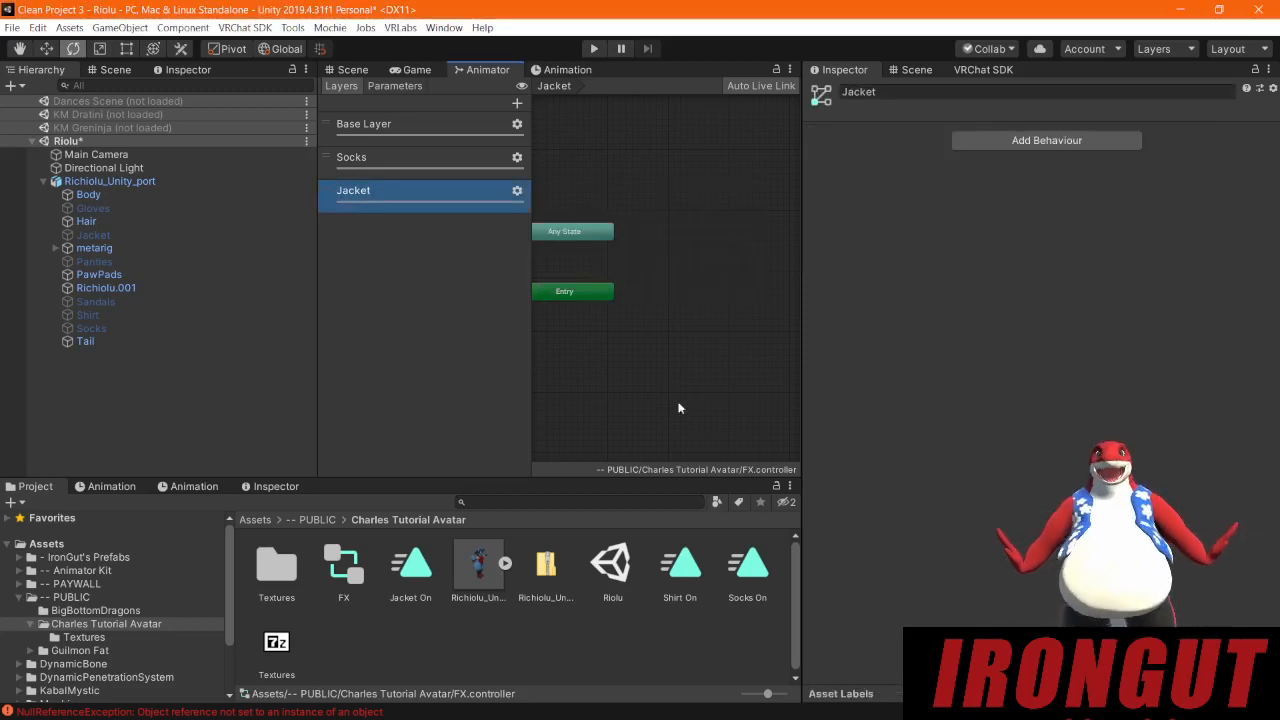
Step: Add the Jacket On animation as a state in the Jacket layer and create an empty state named Jacket Off above it
drag(438, 590, 712, 296)
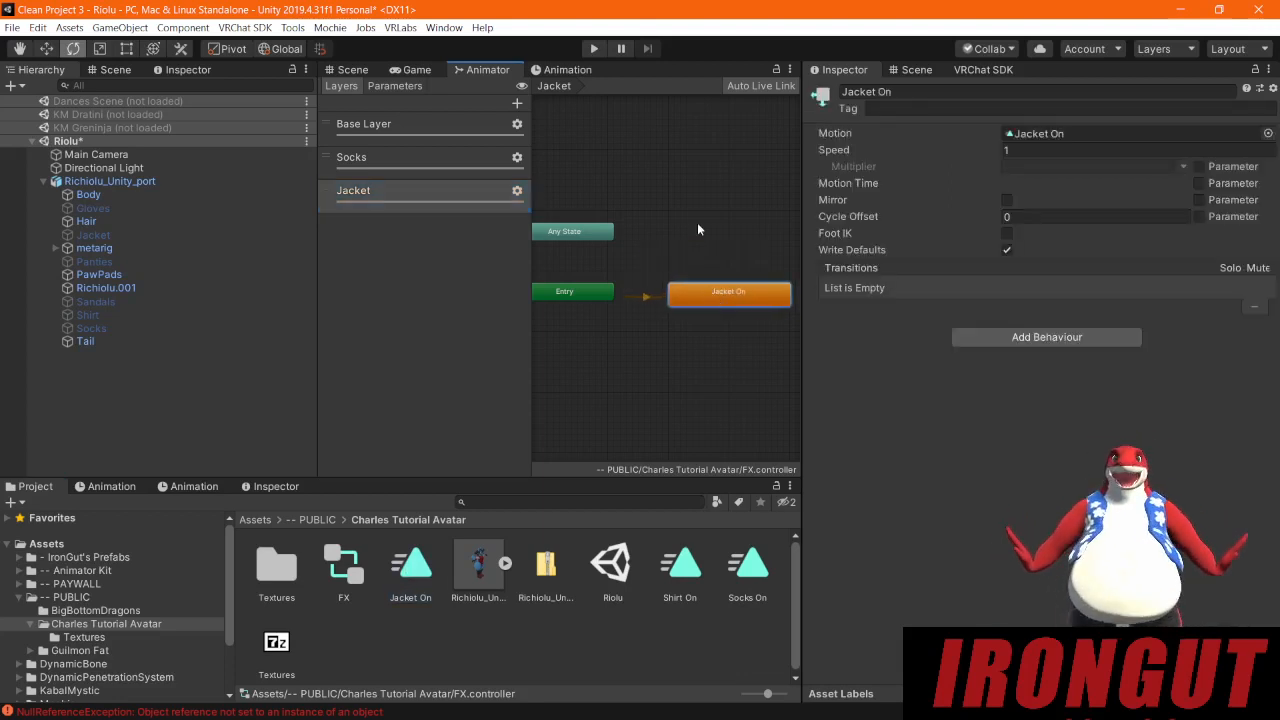
right_click(697, 223)
mouse_move(749, 237)
click(964, 234)
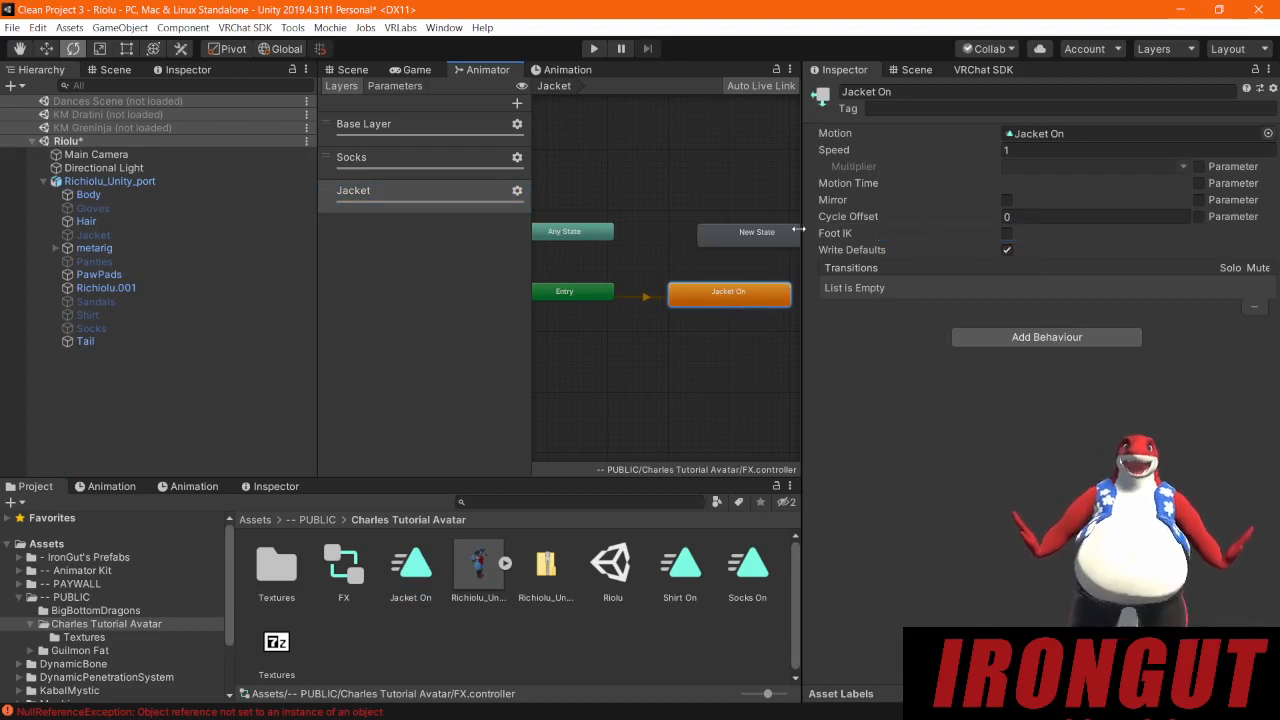
drag(732, 230, 718, 229)
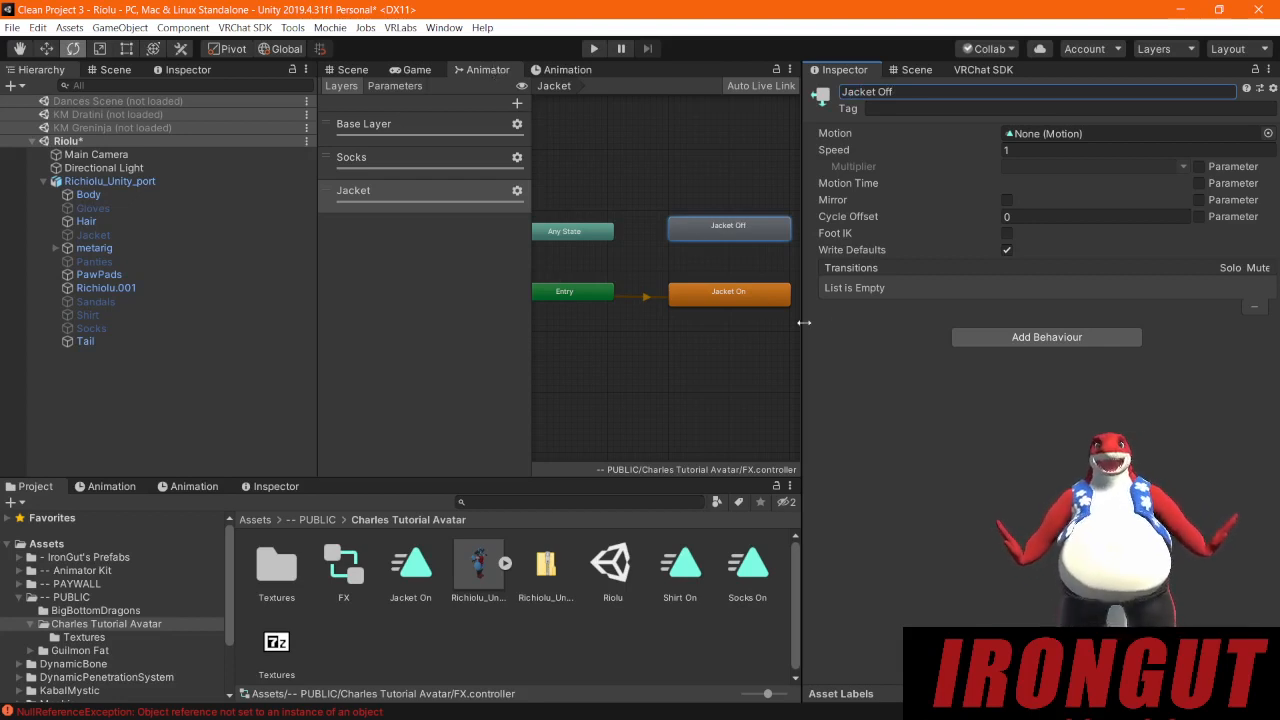
Step: Create transitions in both directions between the Jacket On and Jacket Off states
right_click(740, 290)
click(771, 297)
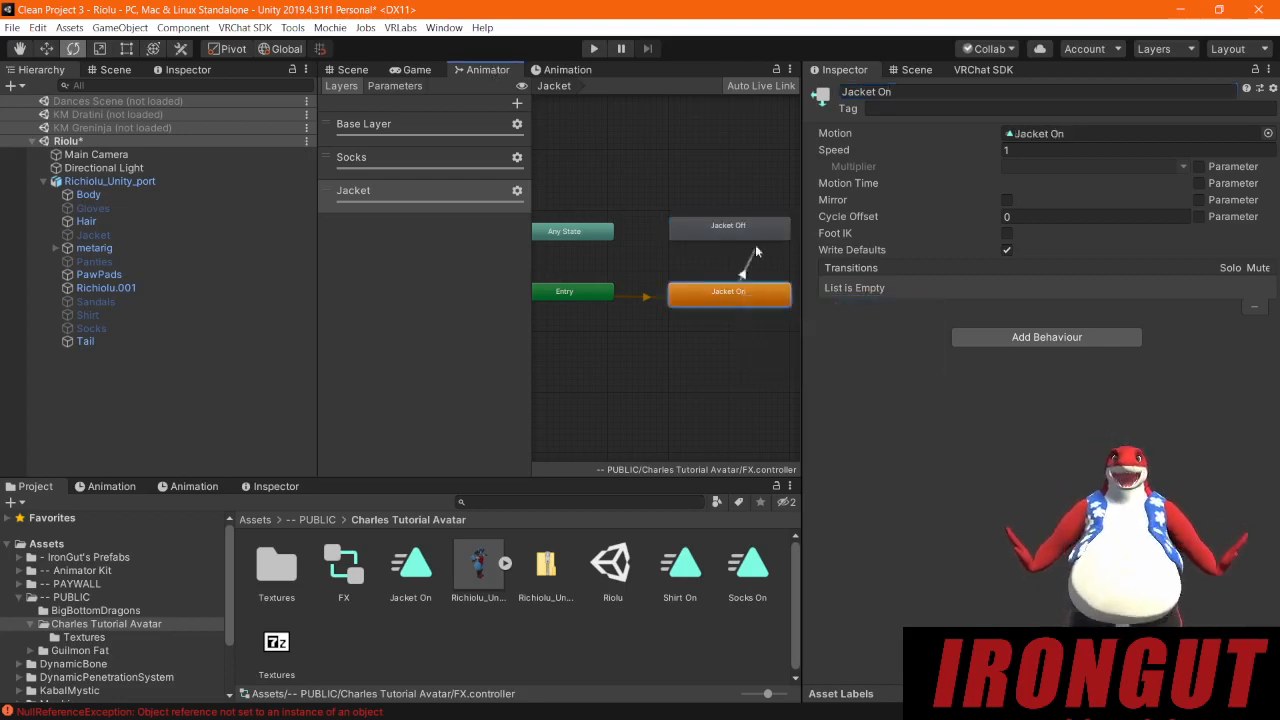
click(754, 229)
click(754, 229)
right_click(707, 233)
click(740, 240)
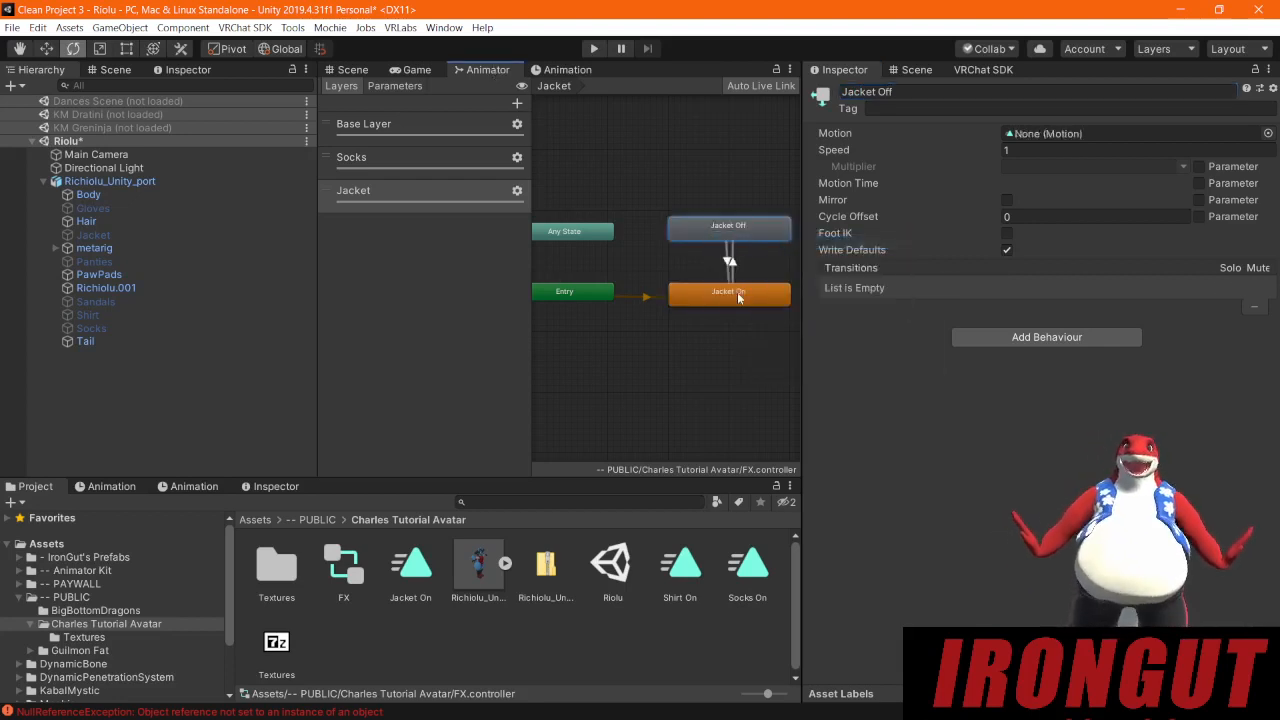
Step: Set the Jacket On -> Jacket Off transition's exit time and transition duration to 0 and turn off Has Exit Time
click(732, 263)
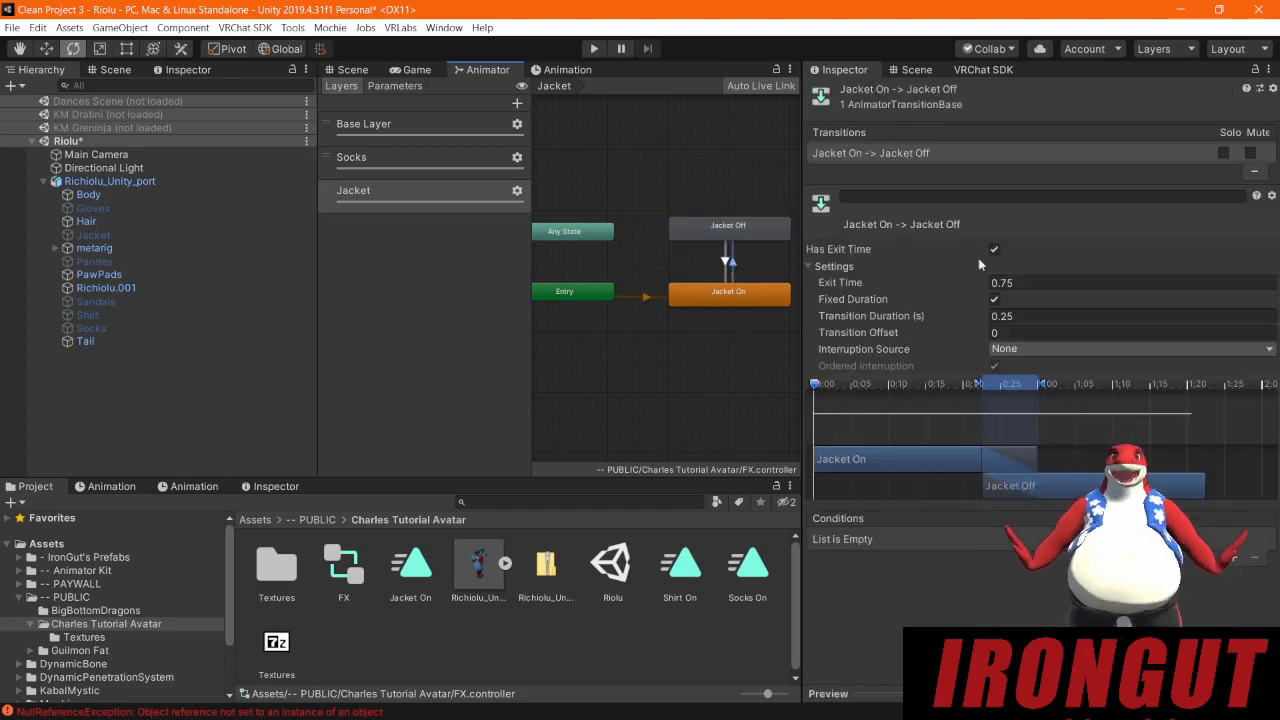
text(0)
key(Delete)
key(Delete)
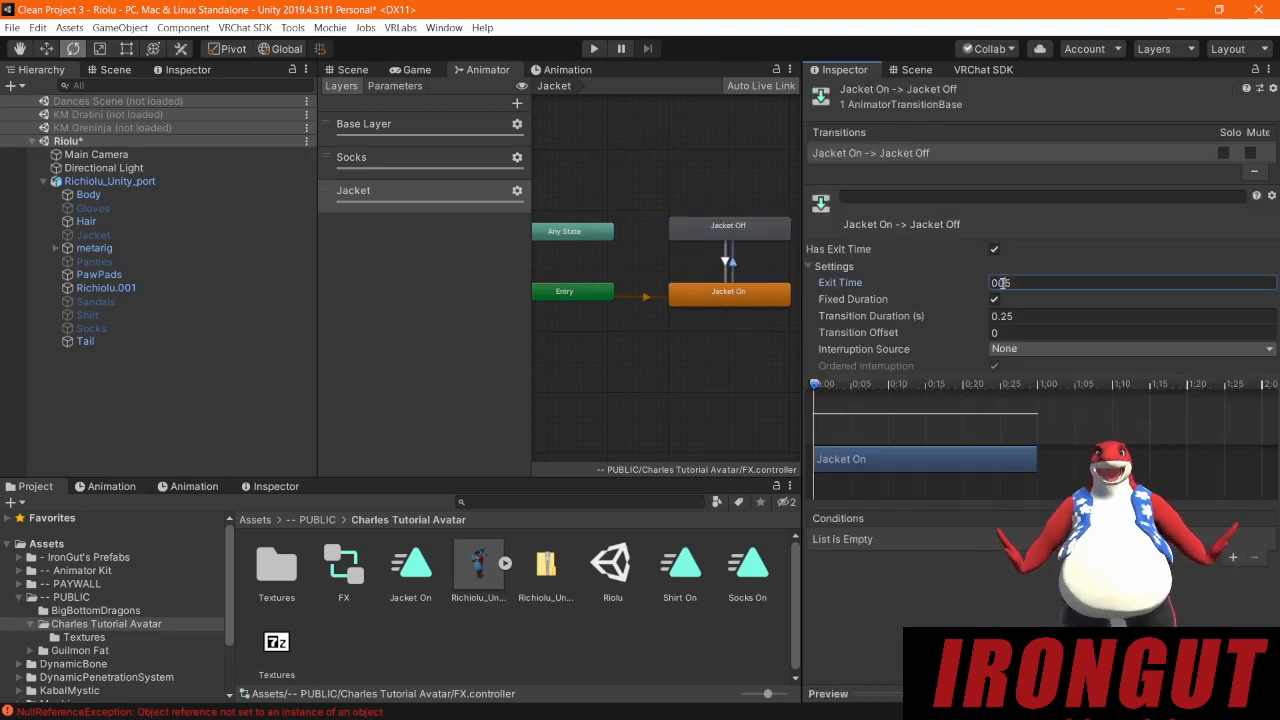
key(Tab)
text(0)
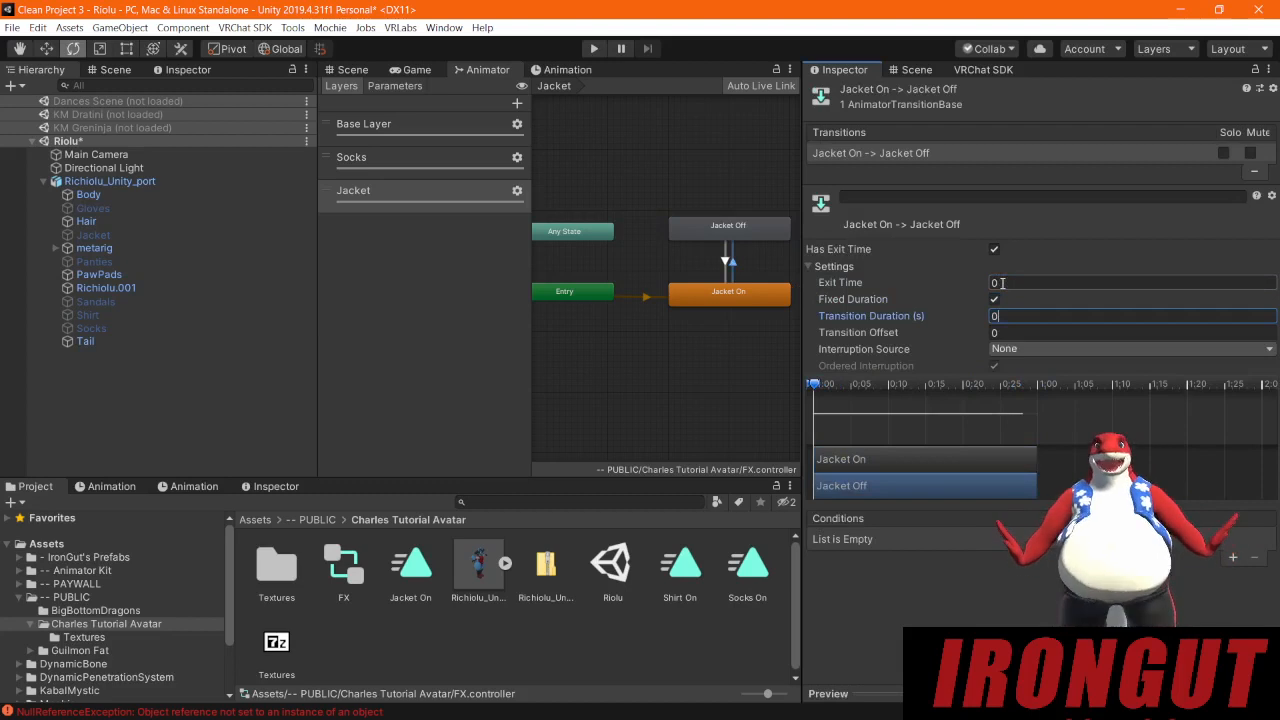
click(994, 249)
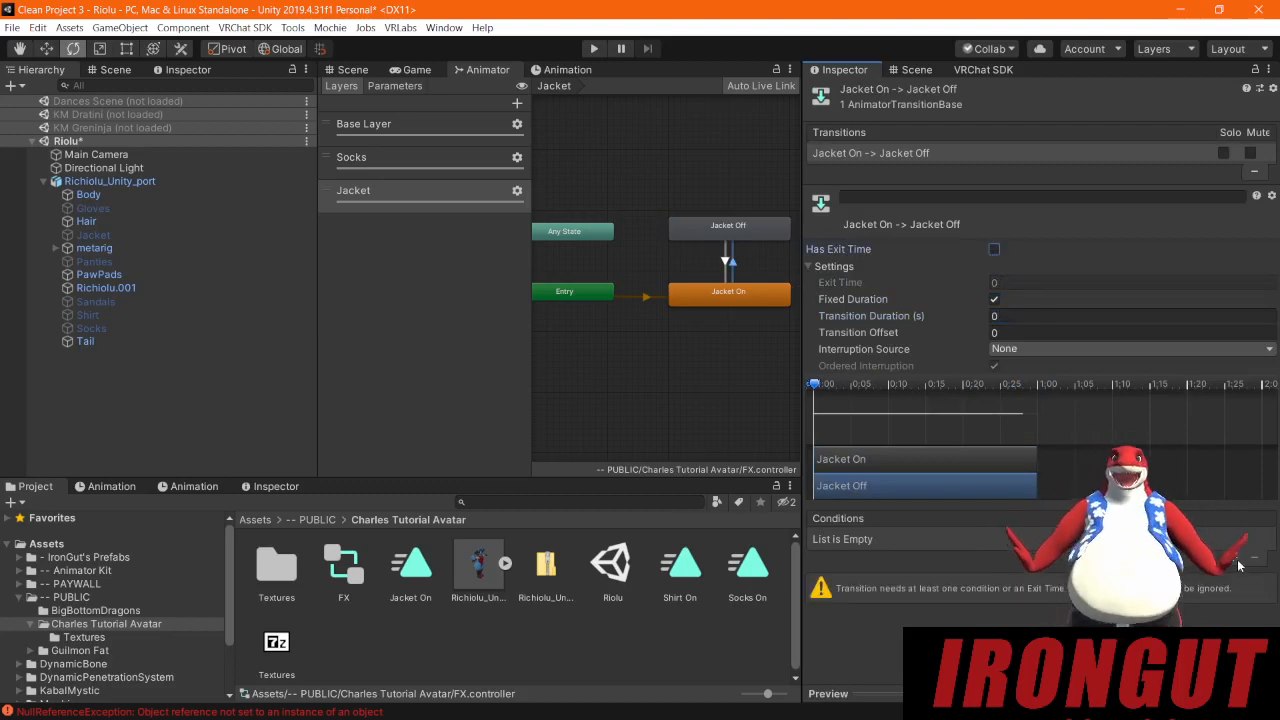
Step: Add a condition using the JacketBool parameter to the Jacket On -> Jacket Off transition
click(1233, 557)
click(986, 538)
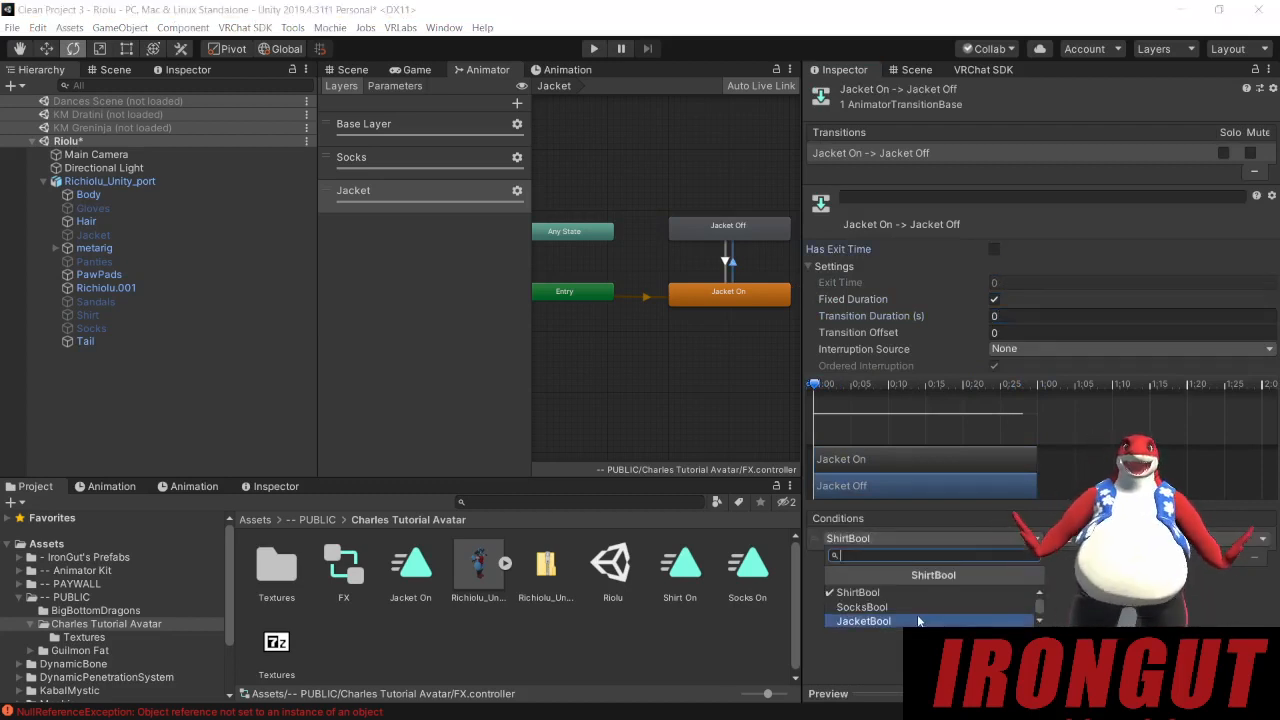
click(917, 614)
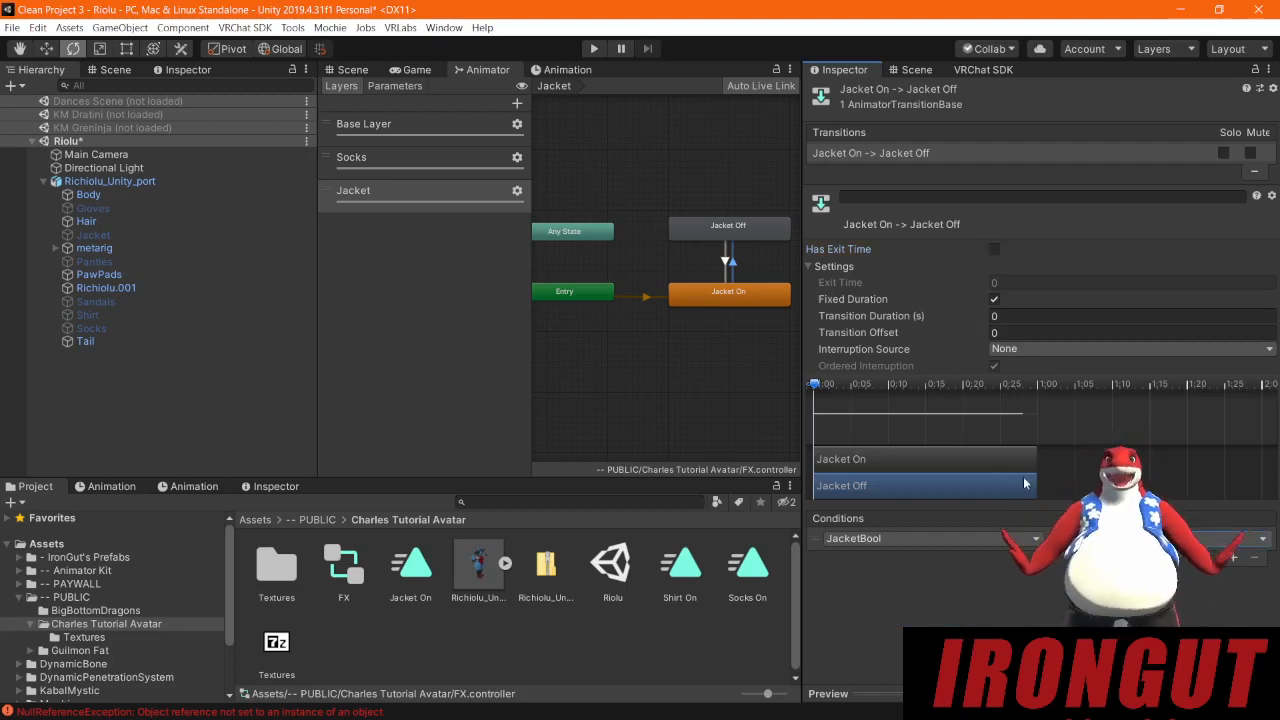
Step: Set the Jacket Off -> Jacket On transition's exit time and transition duration to 0 and turn off Has Exit Time
click(726, 262)
click(1050, 284)
text(0)
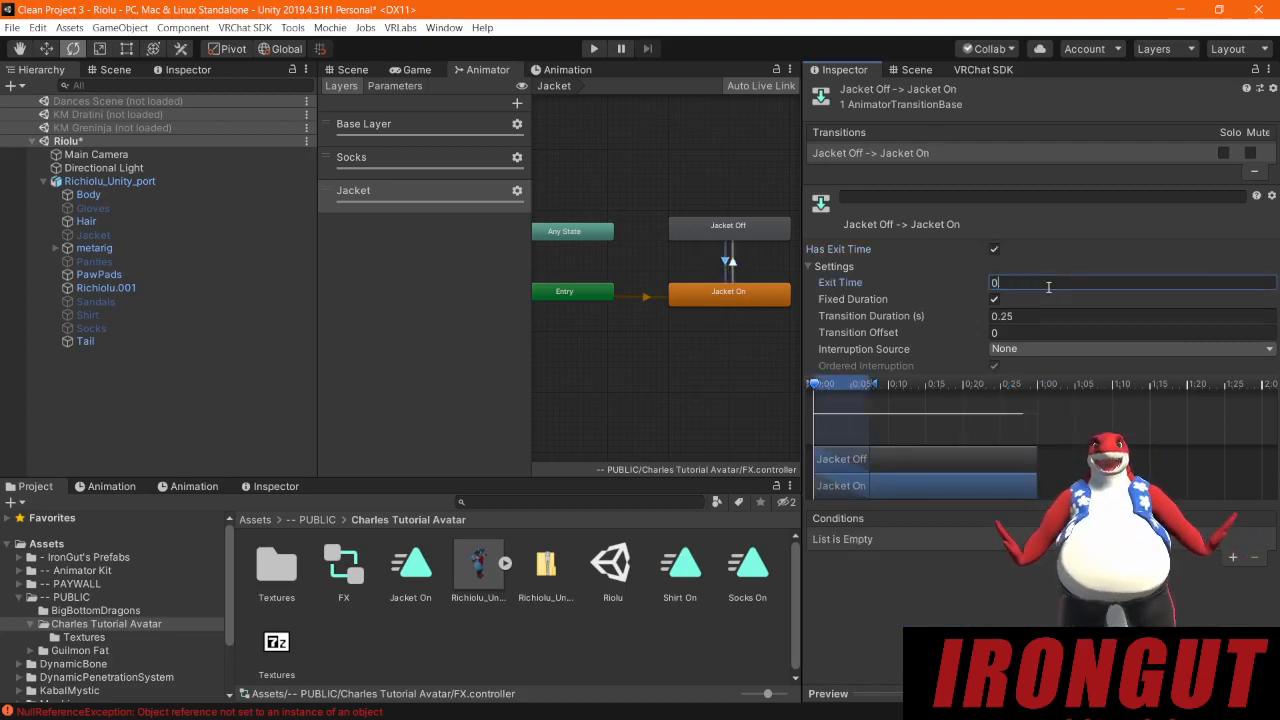
key(Tab)
text(0)
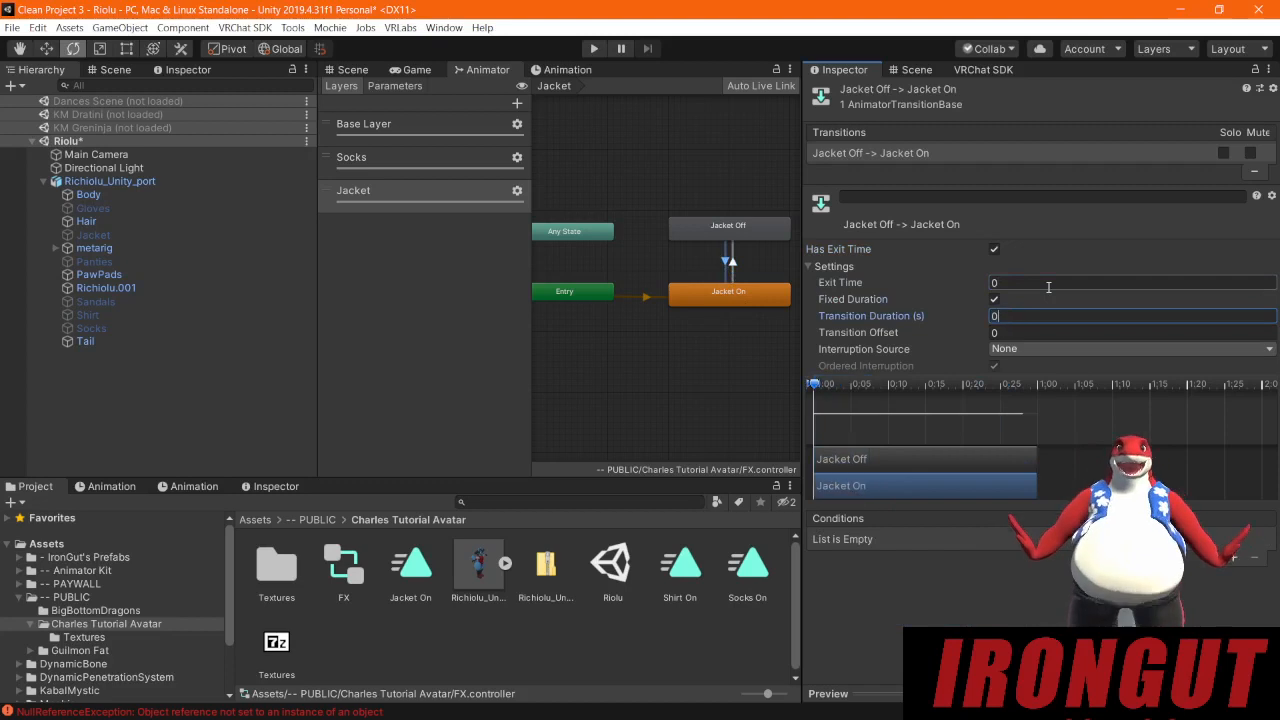
click(994, 249)
Step: Add a condition using the JacketBool parameter to the Jacket Off -> Jacket On transition
click(1233, 557)
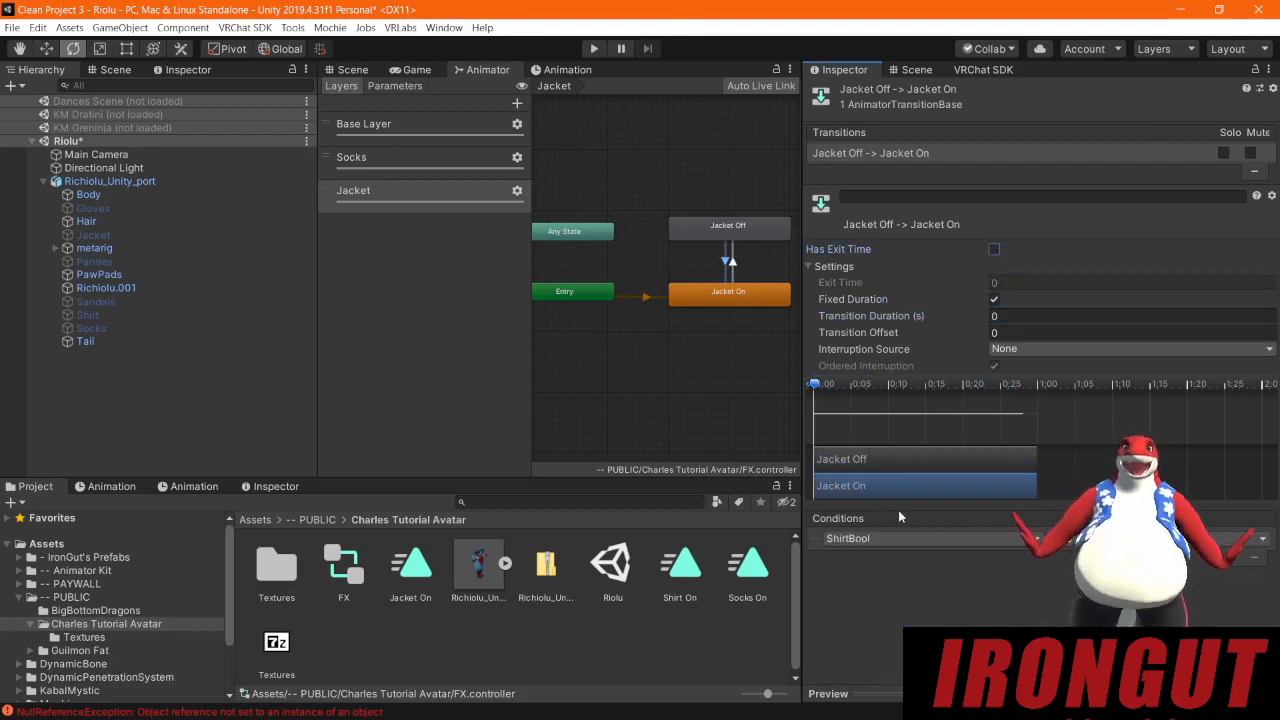
click(904, 538)
click(885, 620)
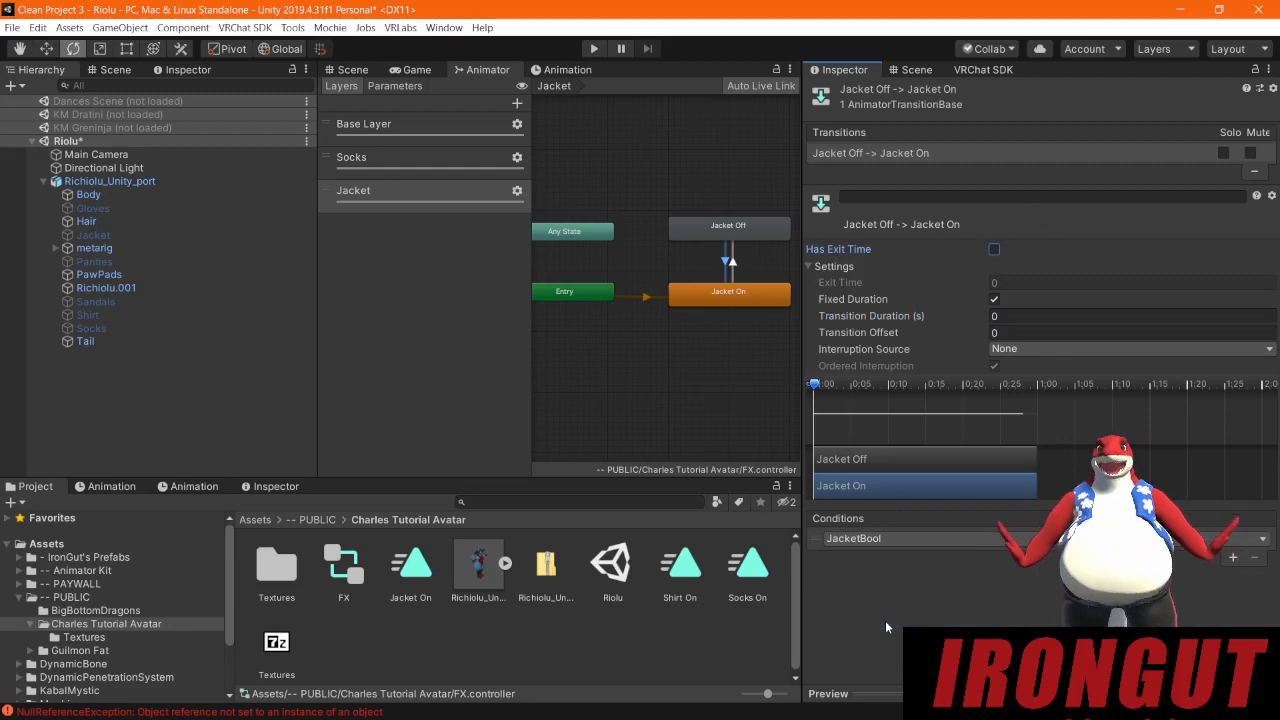
click(724, 264)
click(725, 262)
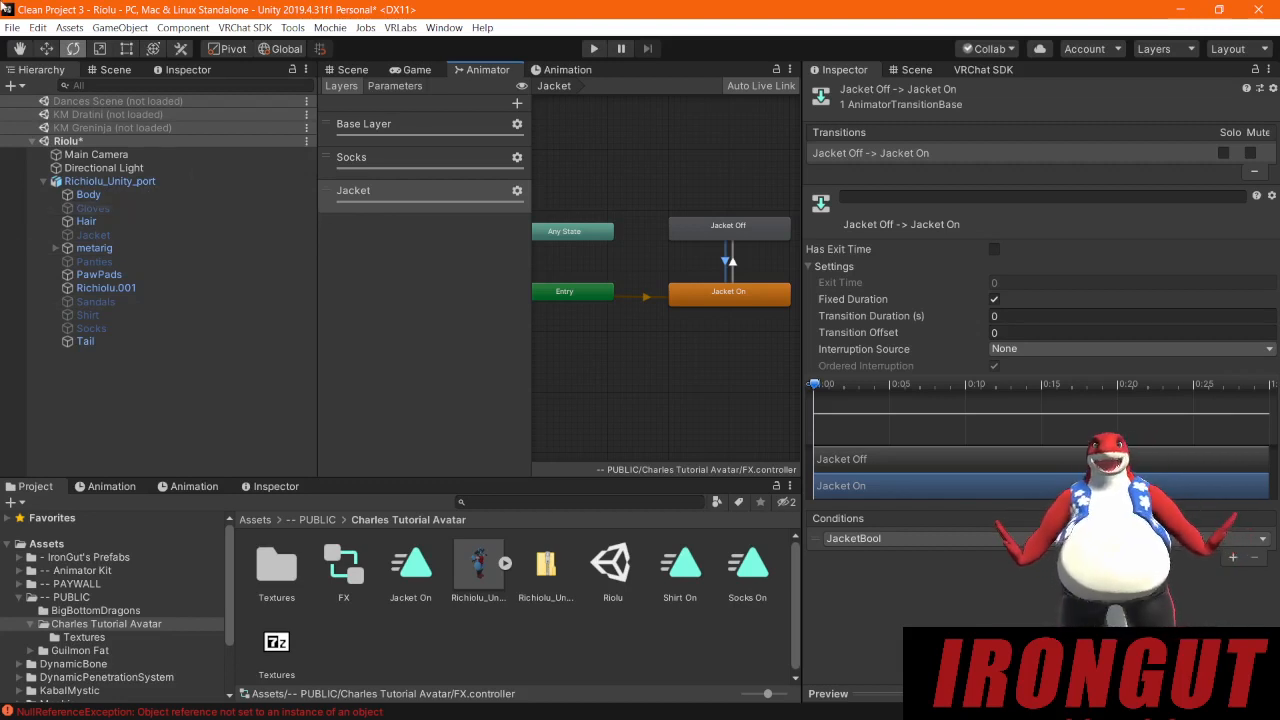
Step: Select the Richiolu_Unity_port avatar, show it in the scene view, and add an Animation window beside the project files
click(131, 186)
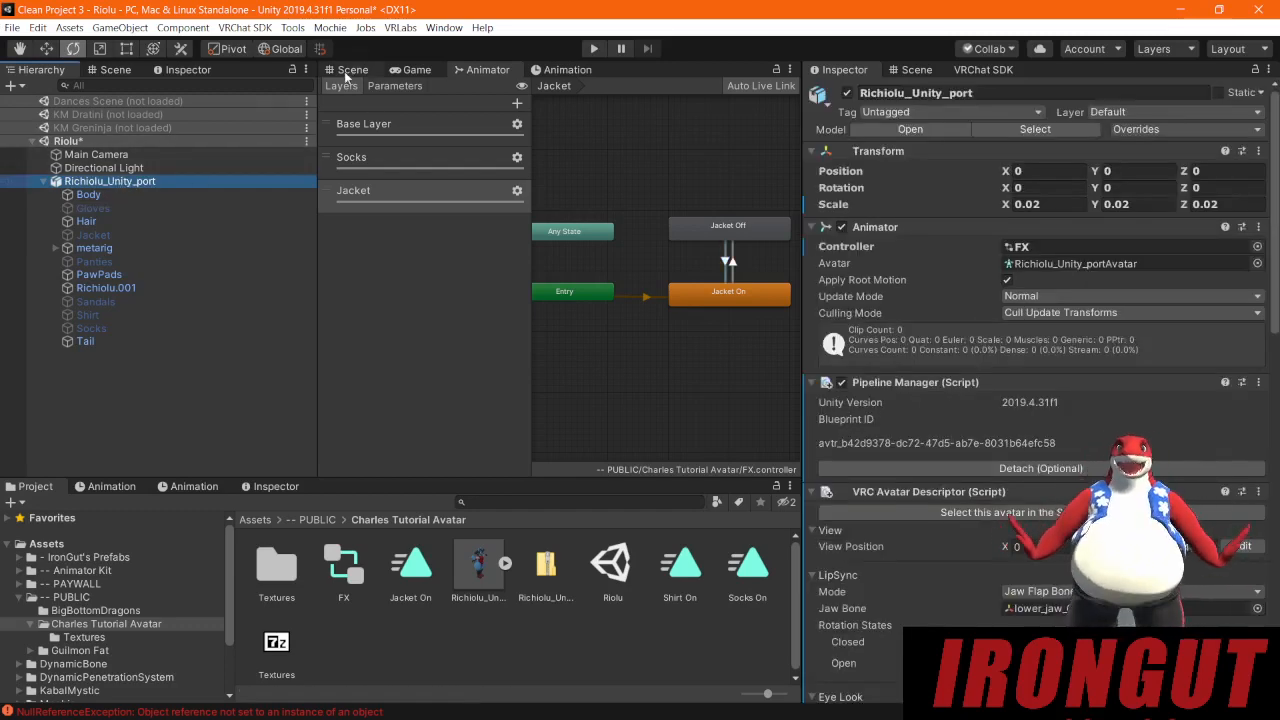
click(348, 71)
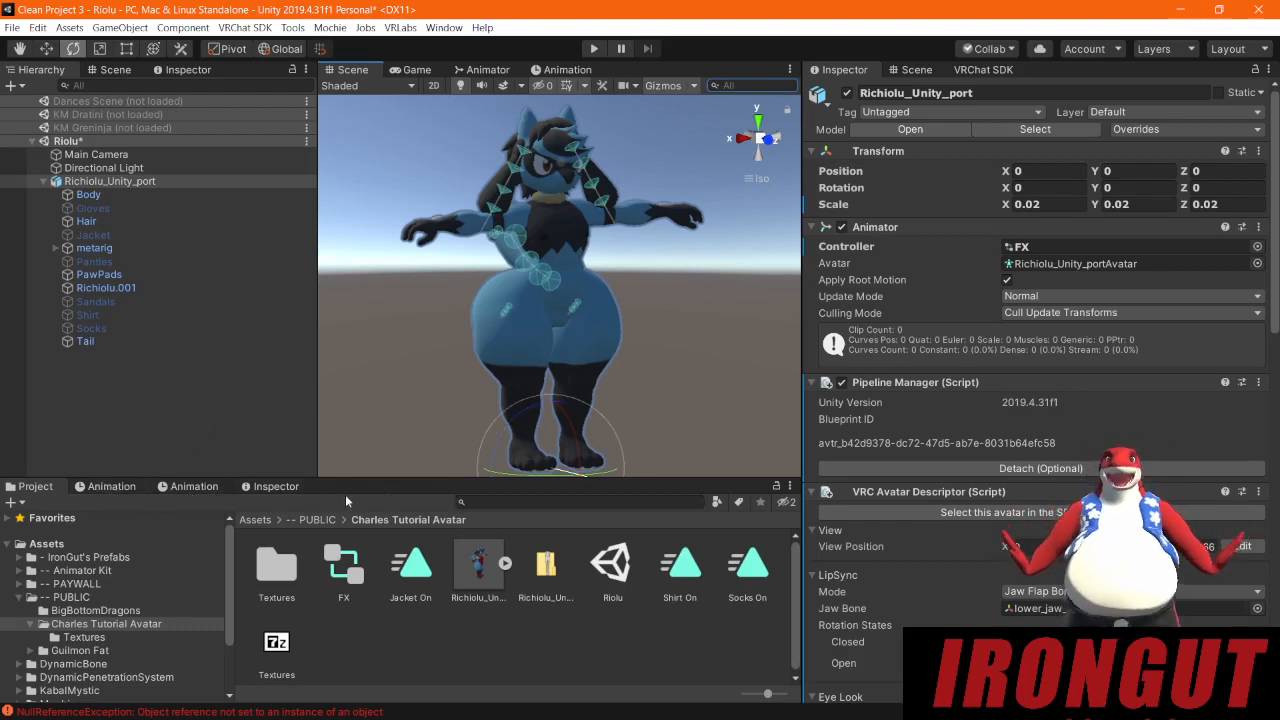
right_click(290, 486)
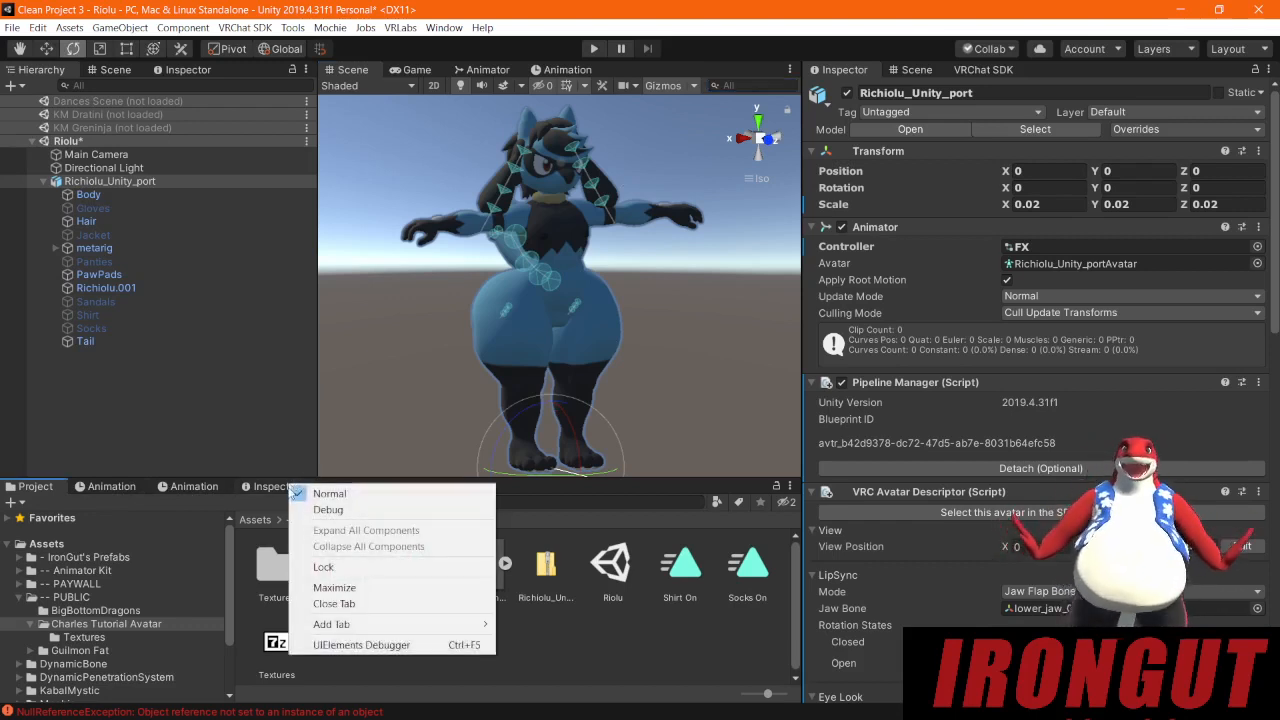
mouse_move(389, 630)
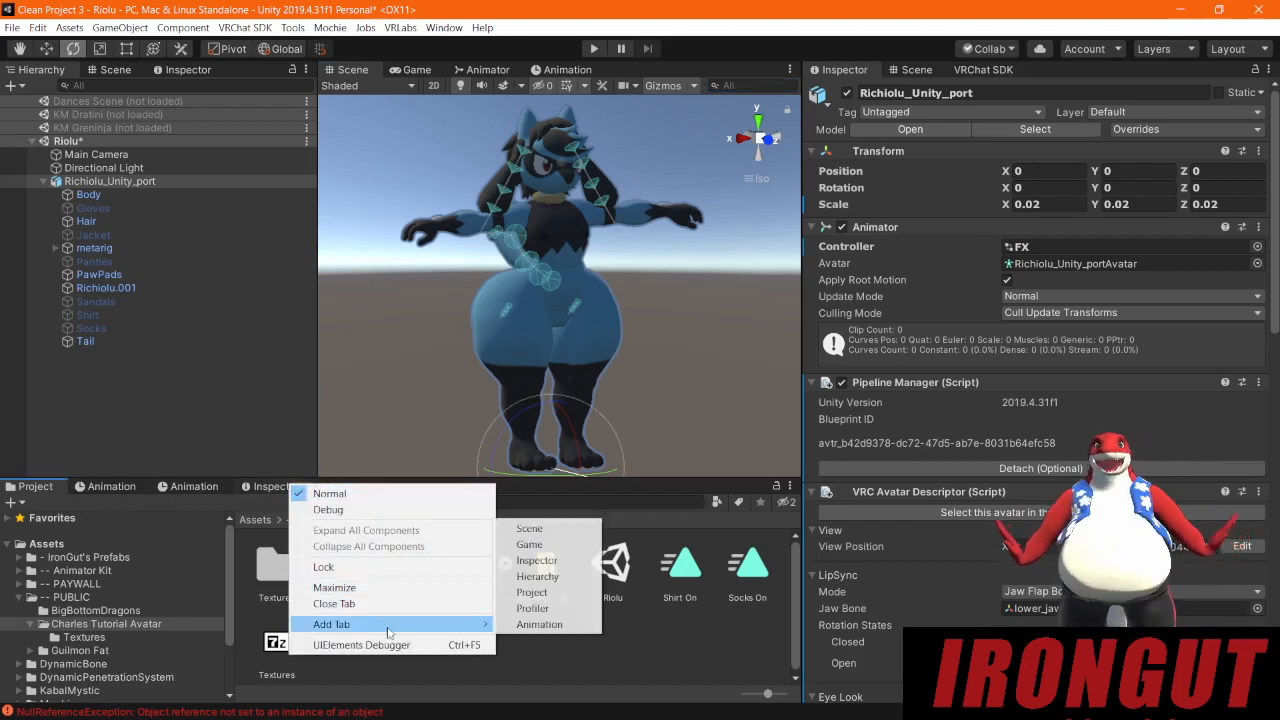
click(555, 625)
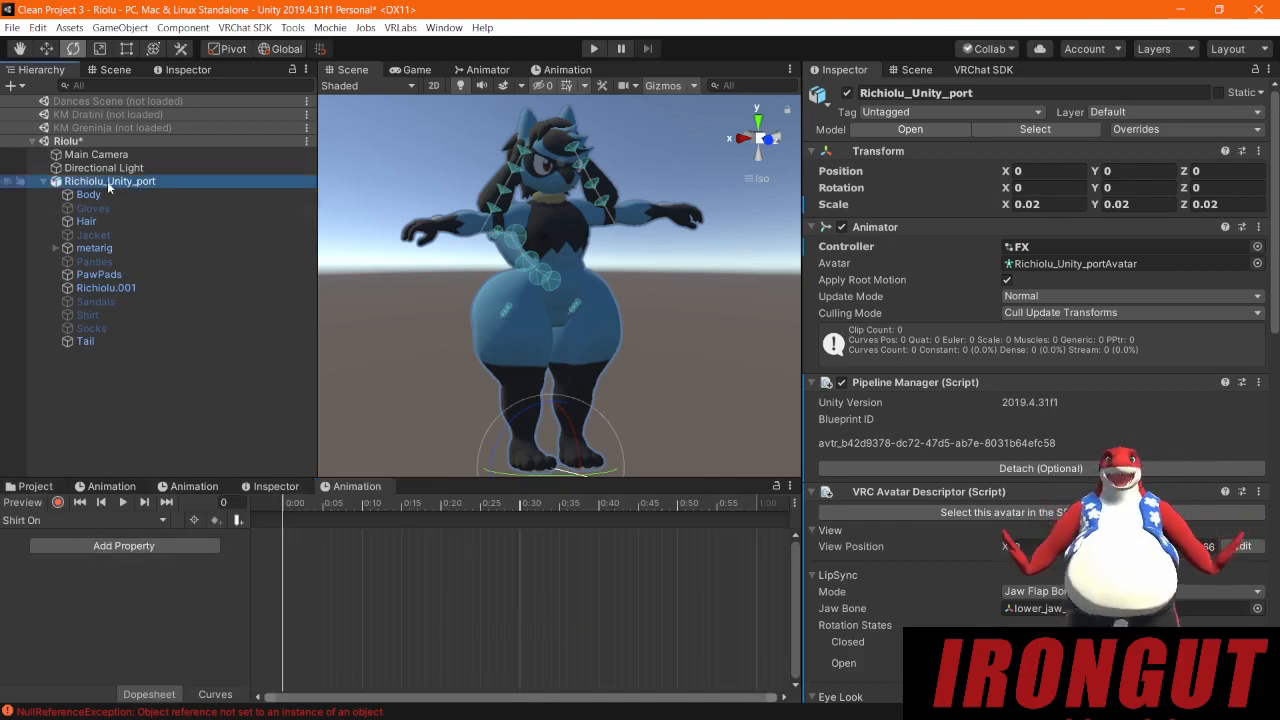
Step: Check the avatar's list of animation clips against the animator layers and lock the Animation window
click(40, 519)
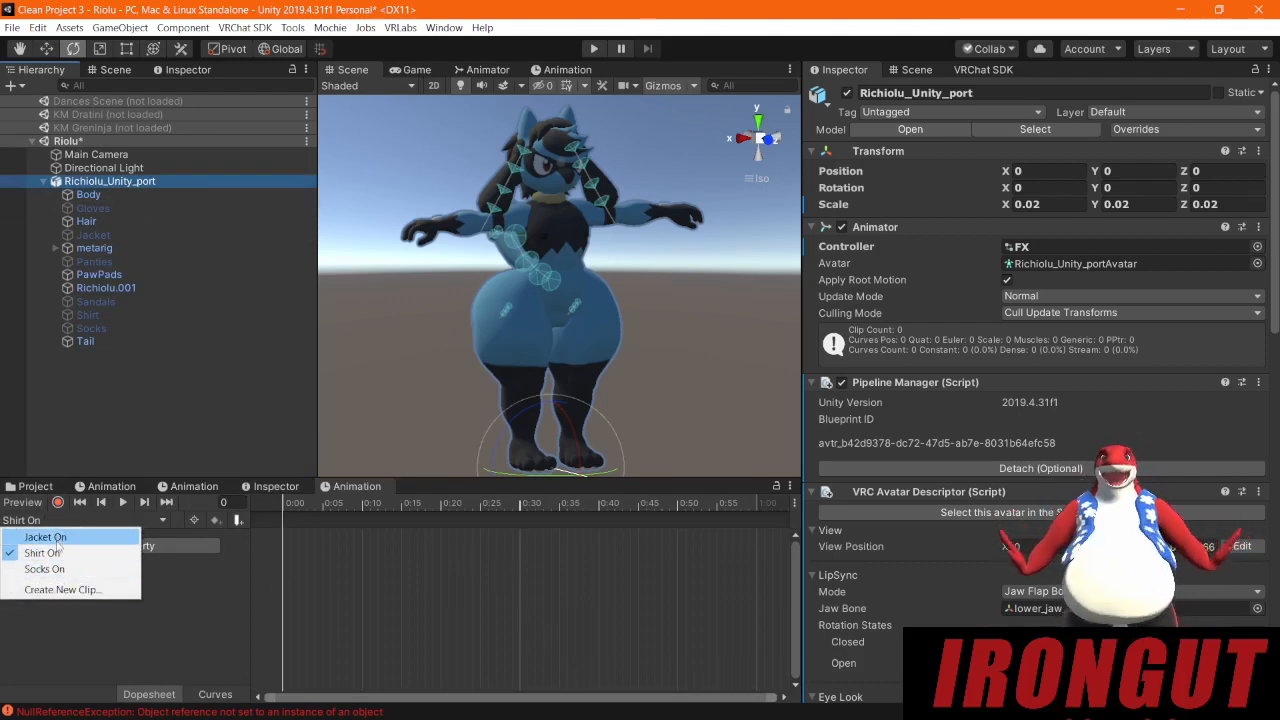
click(488, 72)
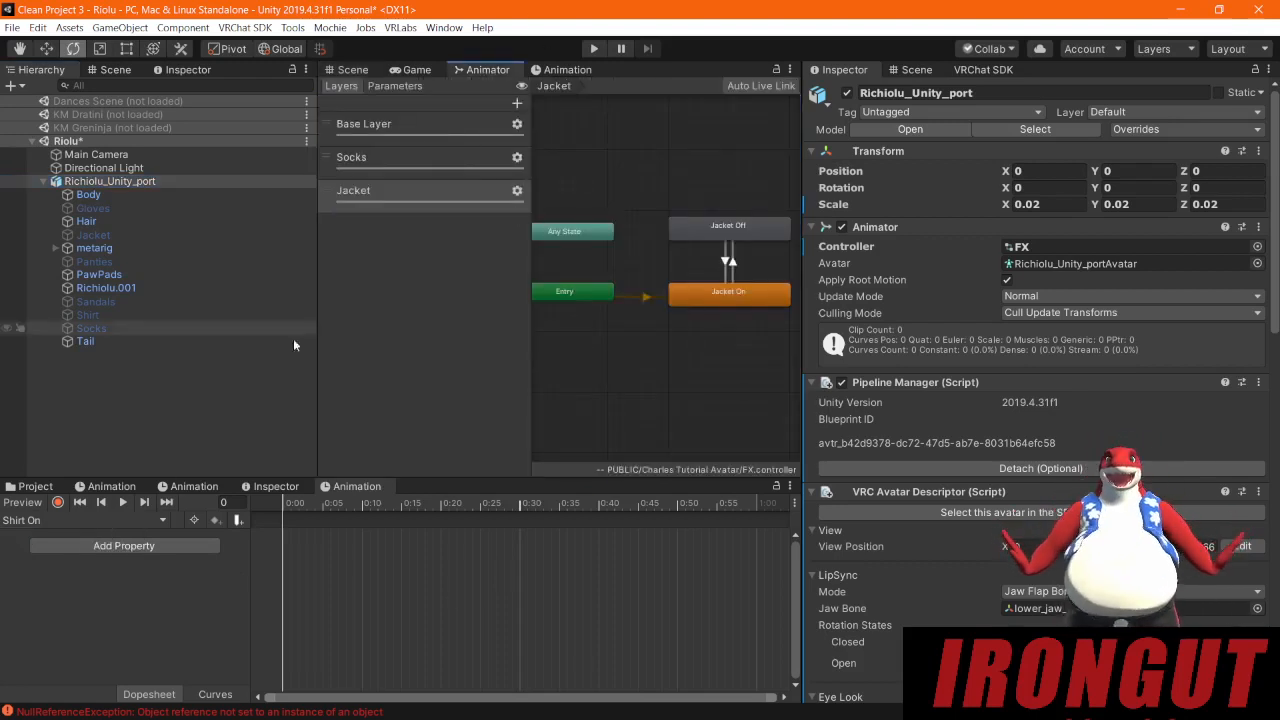
click(122, 516)
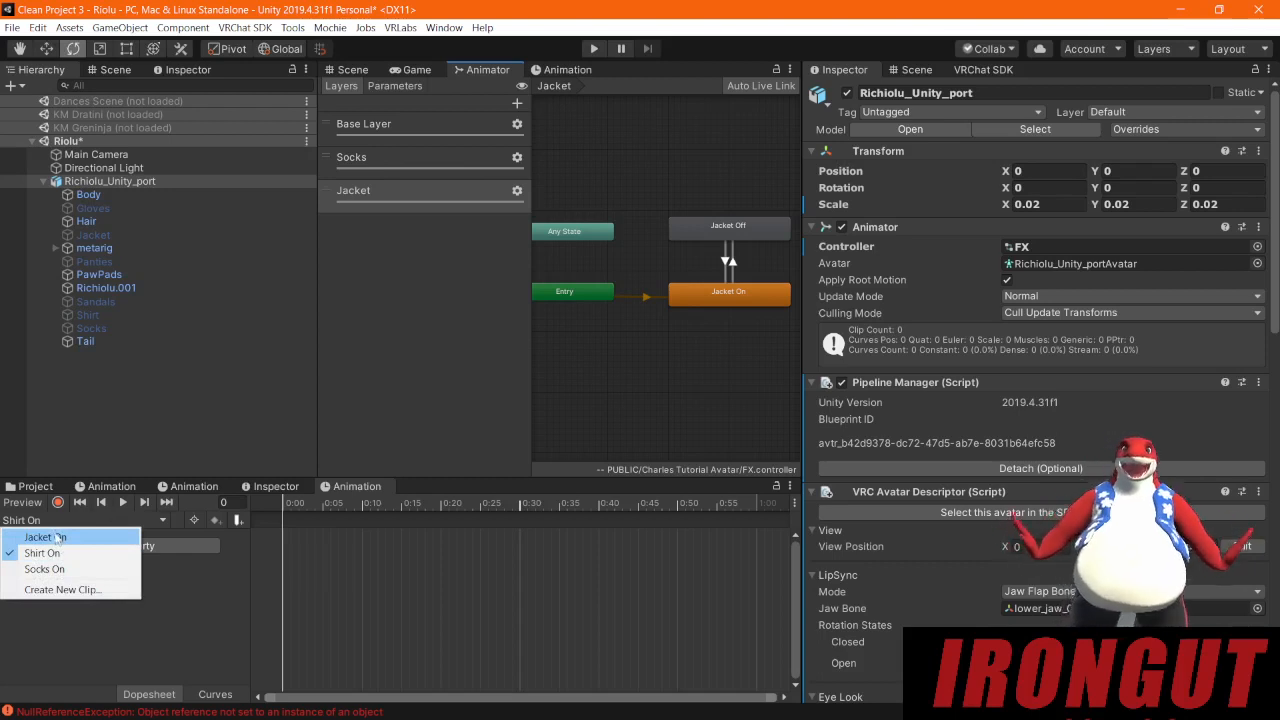
click(205, 600)
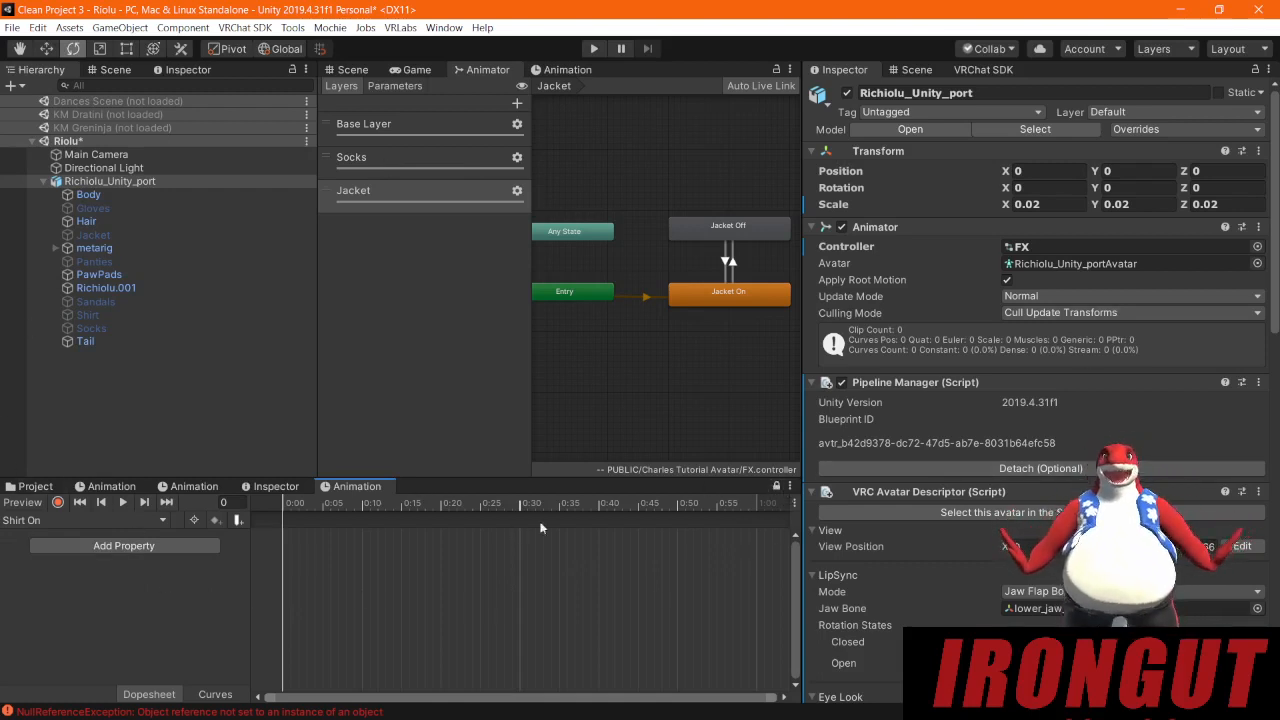
Step: Record the Shirt object as active at frame 0 of the Shirt On animation, check it on the avatar, and stop recording
click(58, 503)
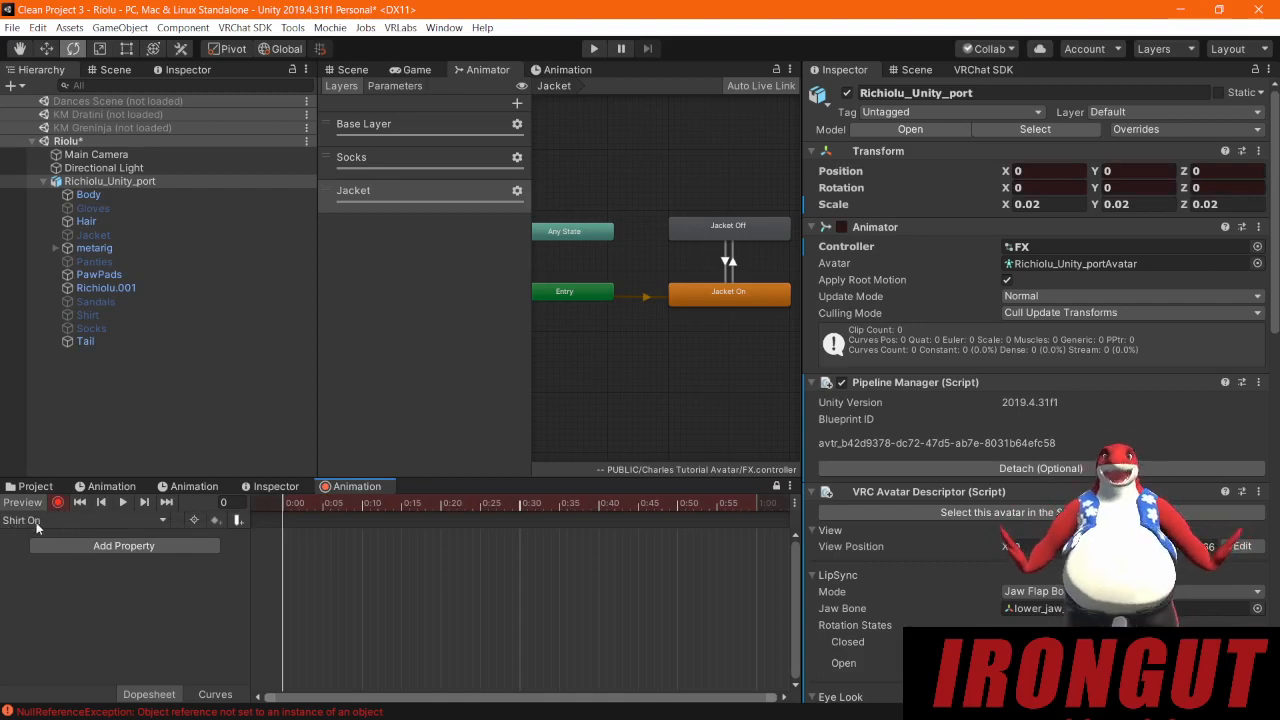
click(102, 315)
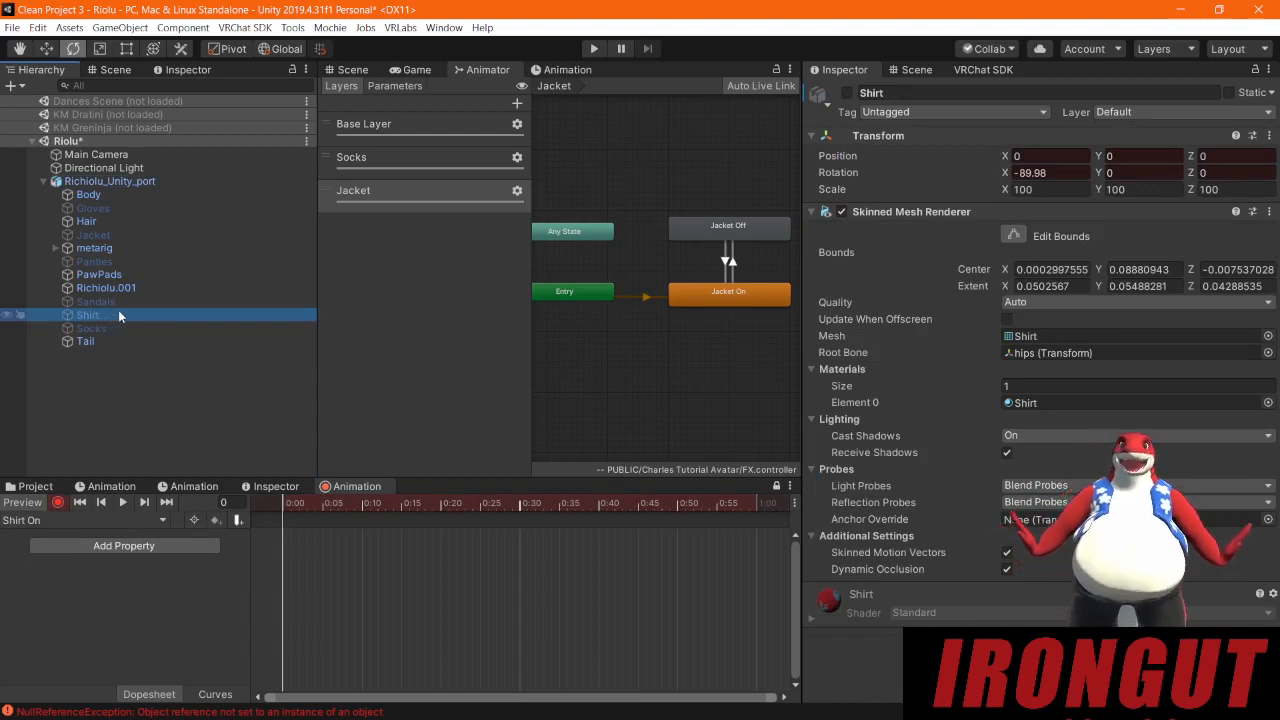
click(847, 93)
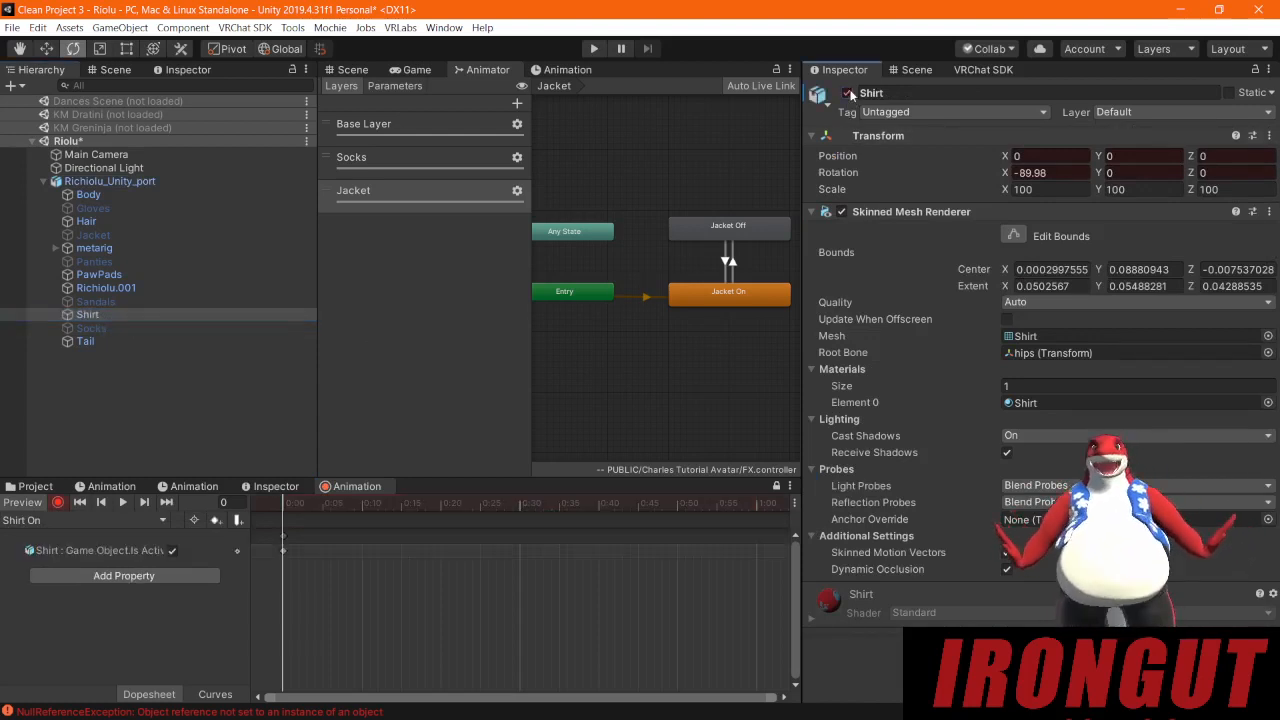
click(350, 69)
middle_drag(655, 440, 657, 368)
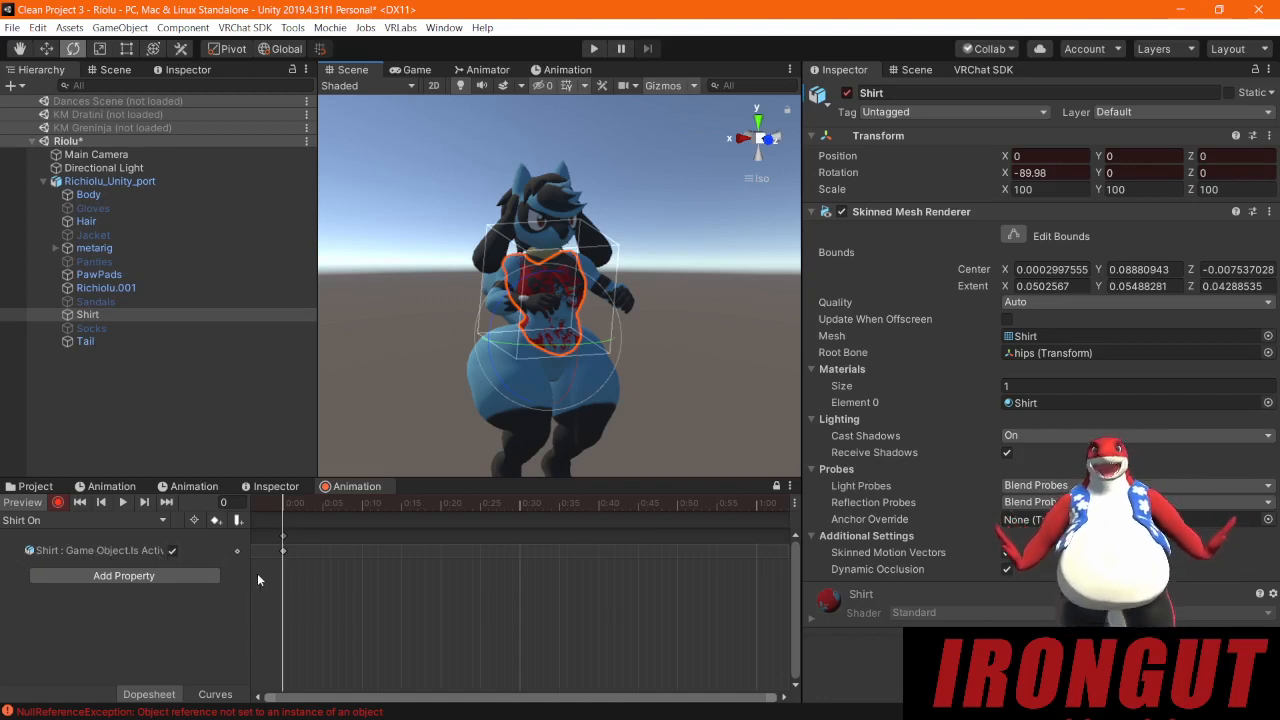
mouse_move(261, 578)
mouse_down()
mouse_move(372, 578)
mouse_move(262, 578)
mouse_up()
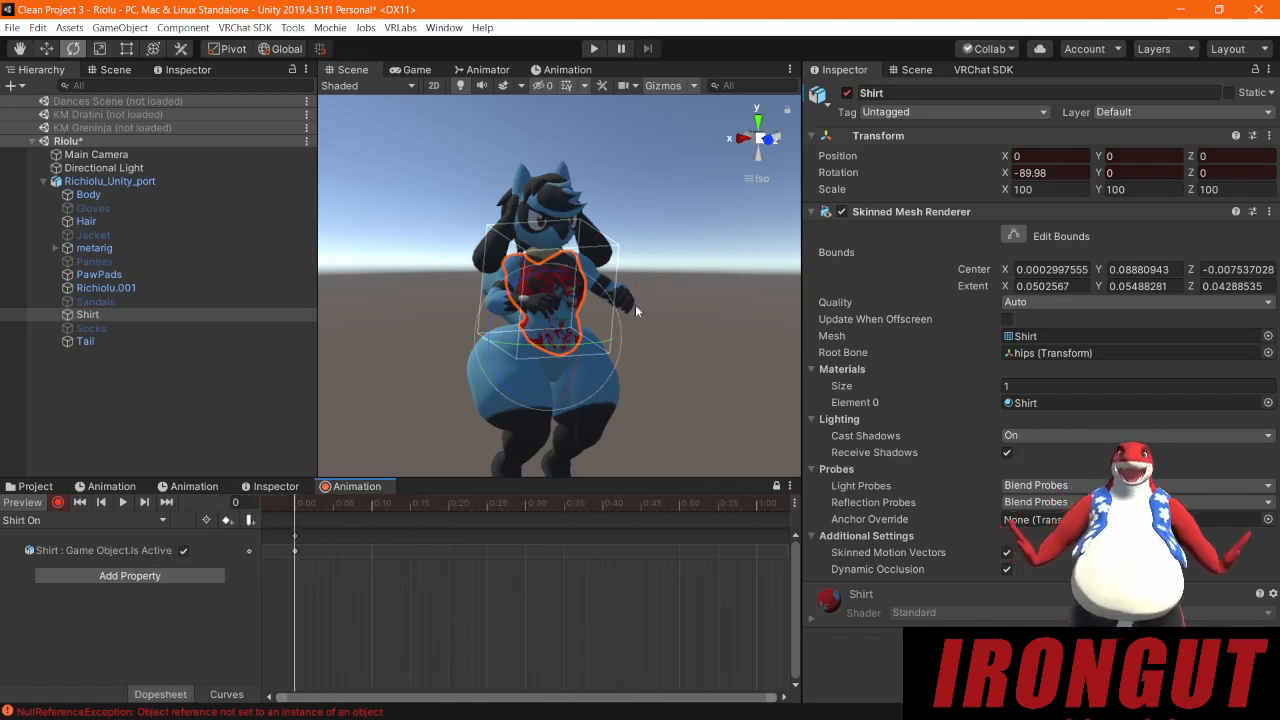
click(58, 505)
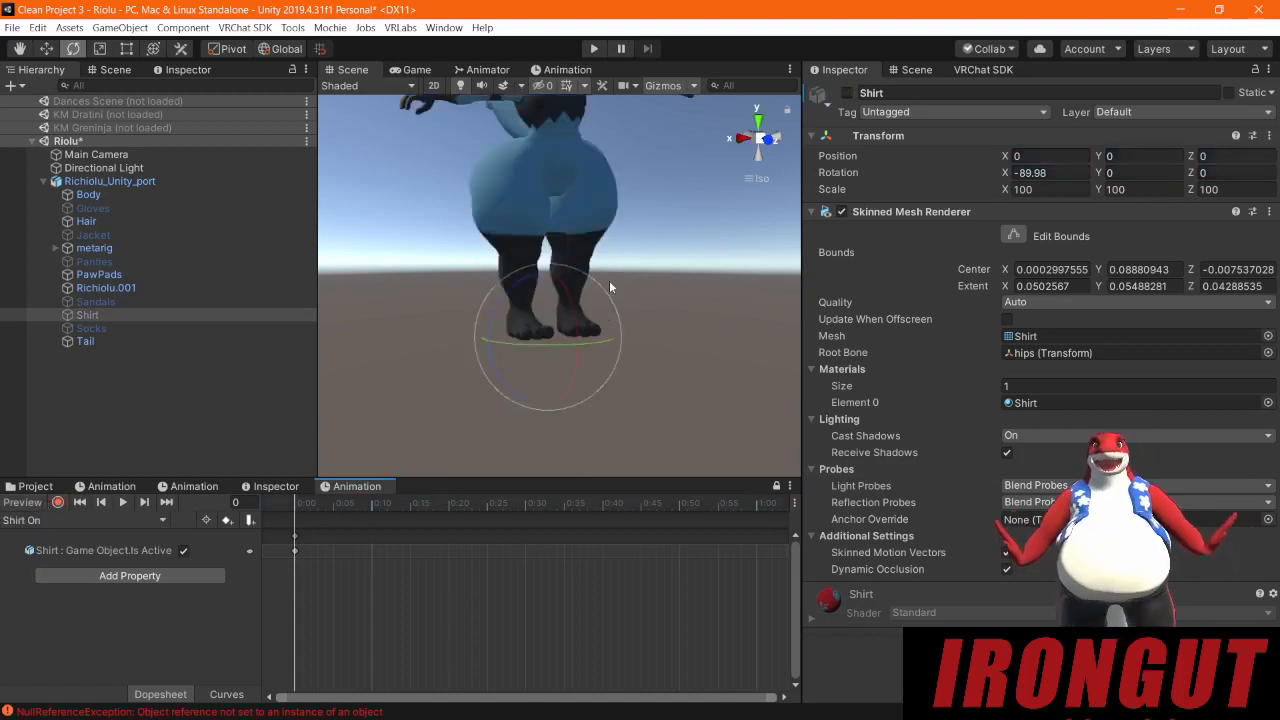
click(21, 502)
click(21, 502)
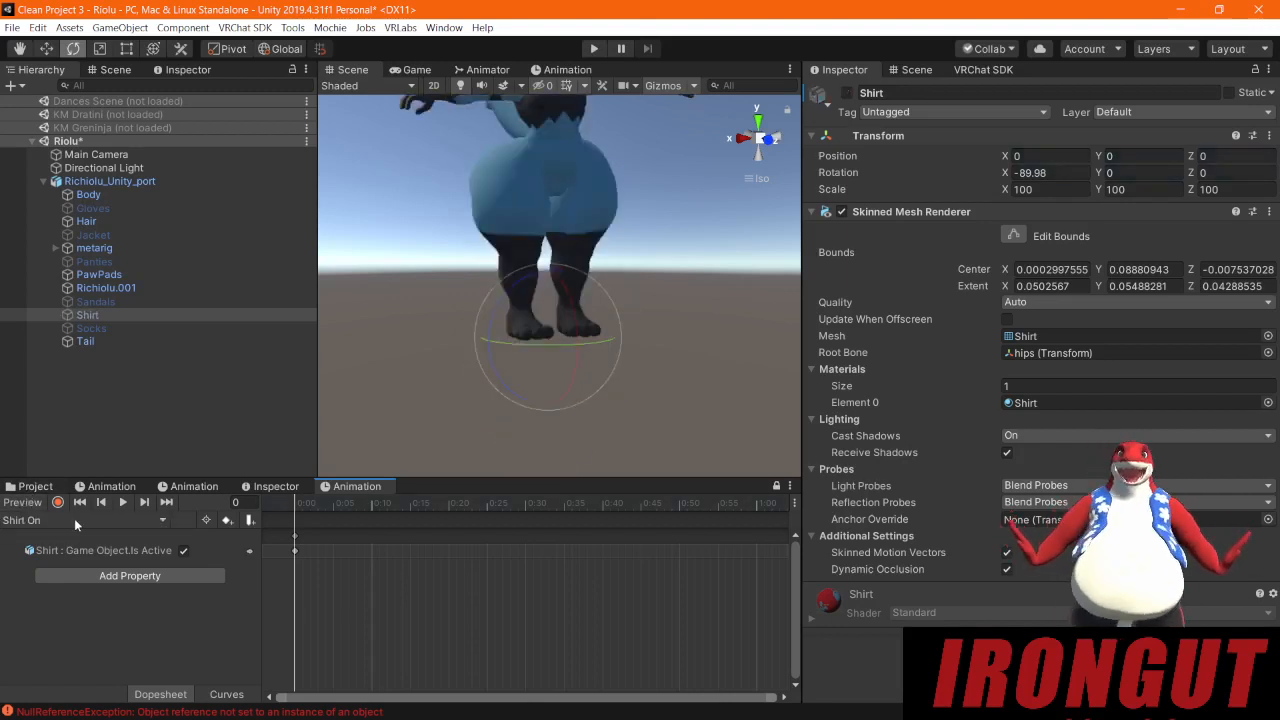
Step: Switch to the Jacket On animation and record the Jacket object as active at frame 0
click(74, 519)
click(55, 537)
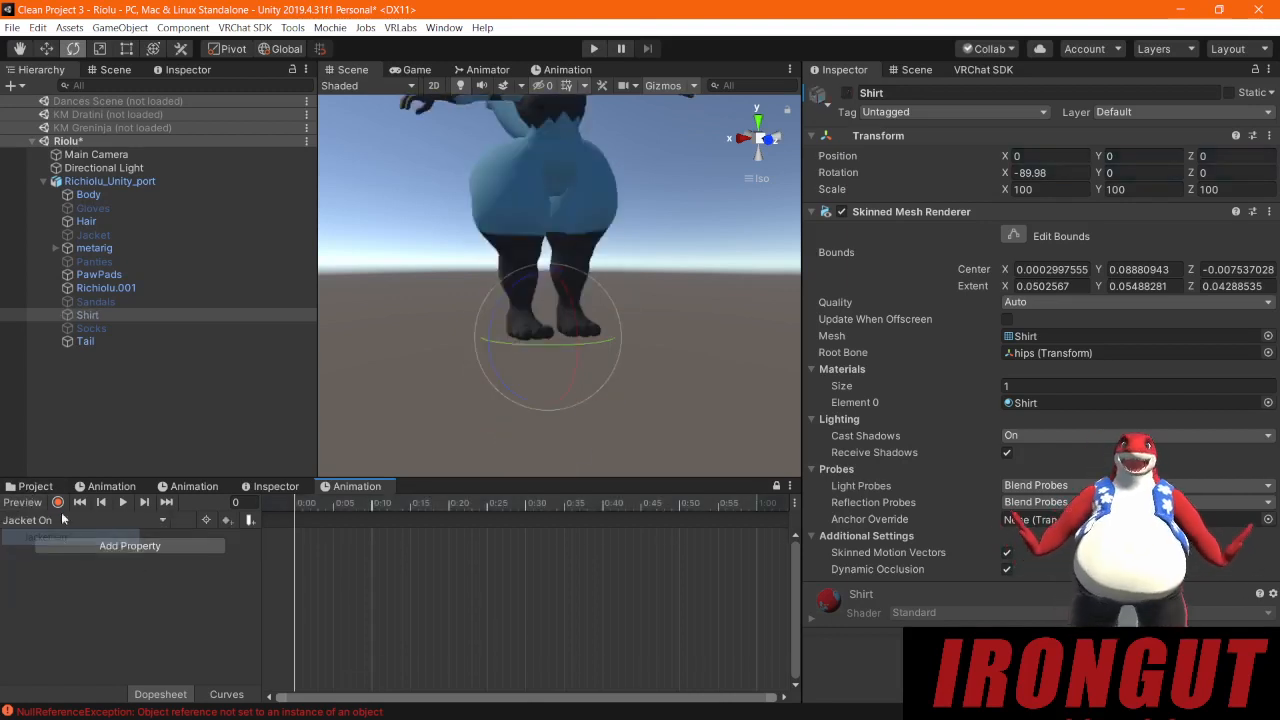
click(58, 503)
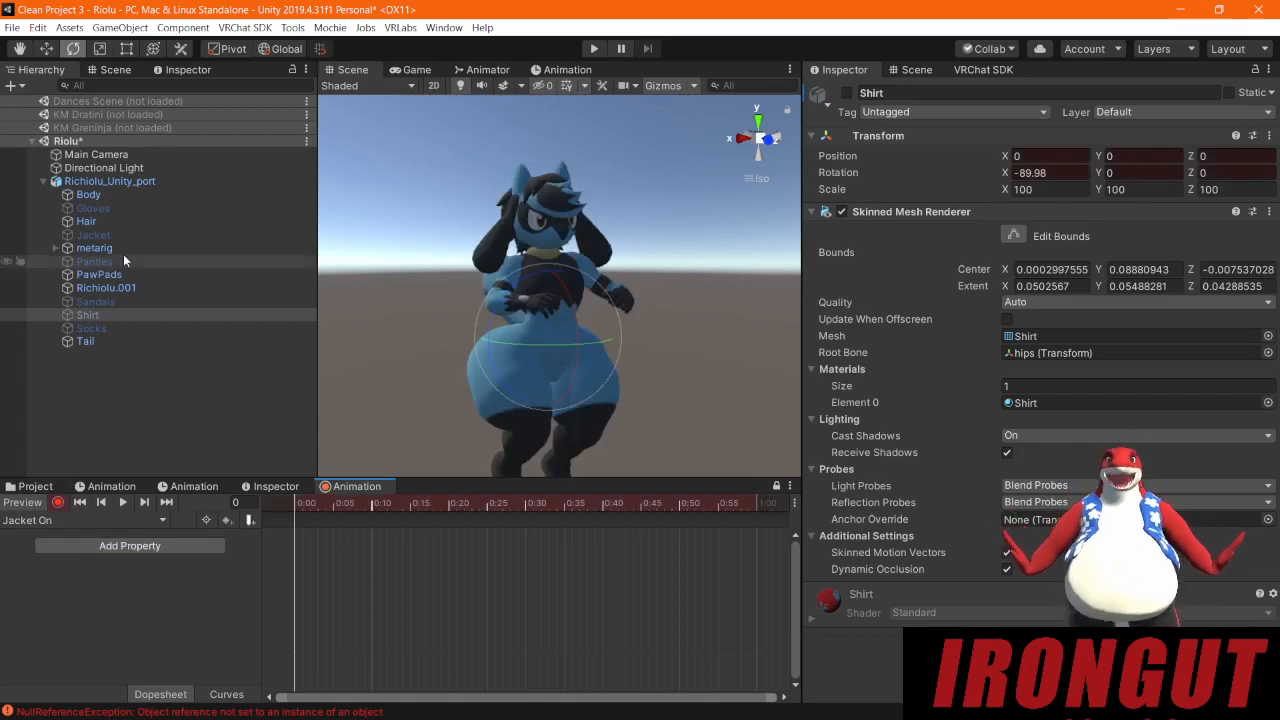
click(97, 238)
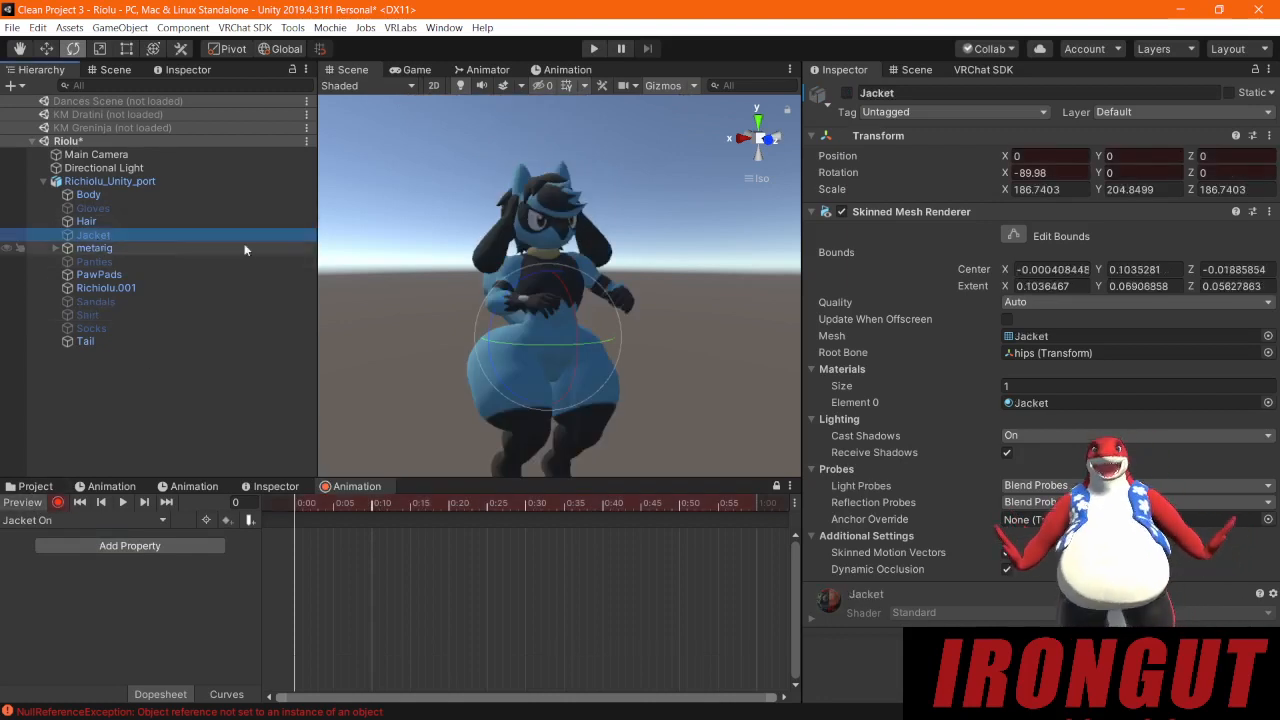
click(848, 93)
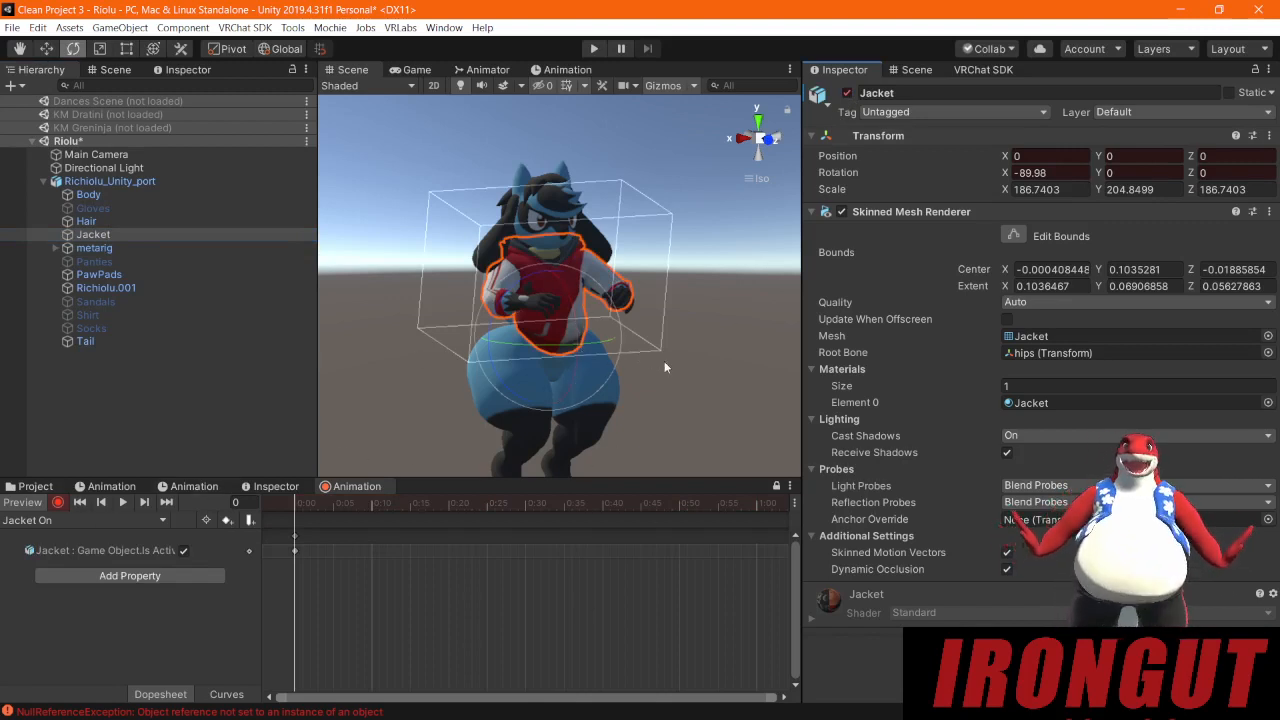
Step: Switch to the Socks On animation and record the Socks object as active at frame 0
click(66, 519)
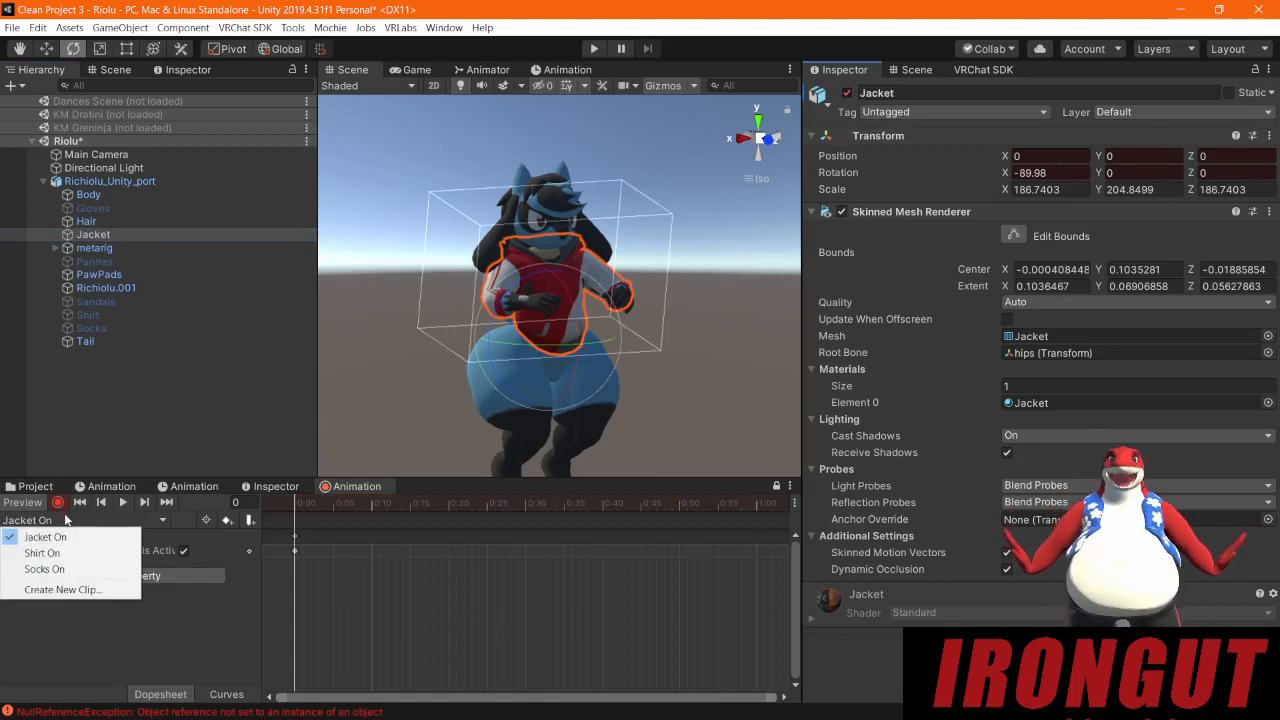
click(67, 566)
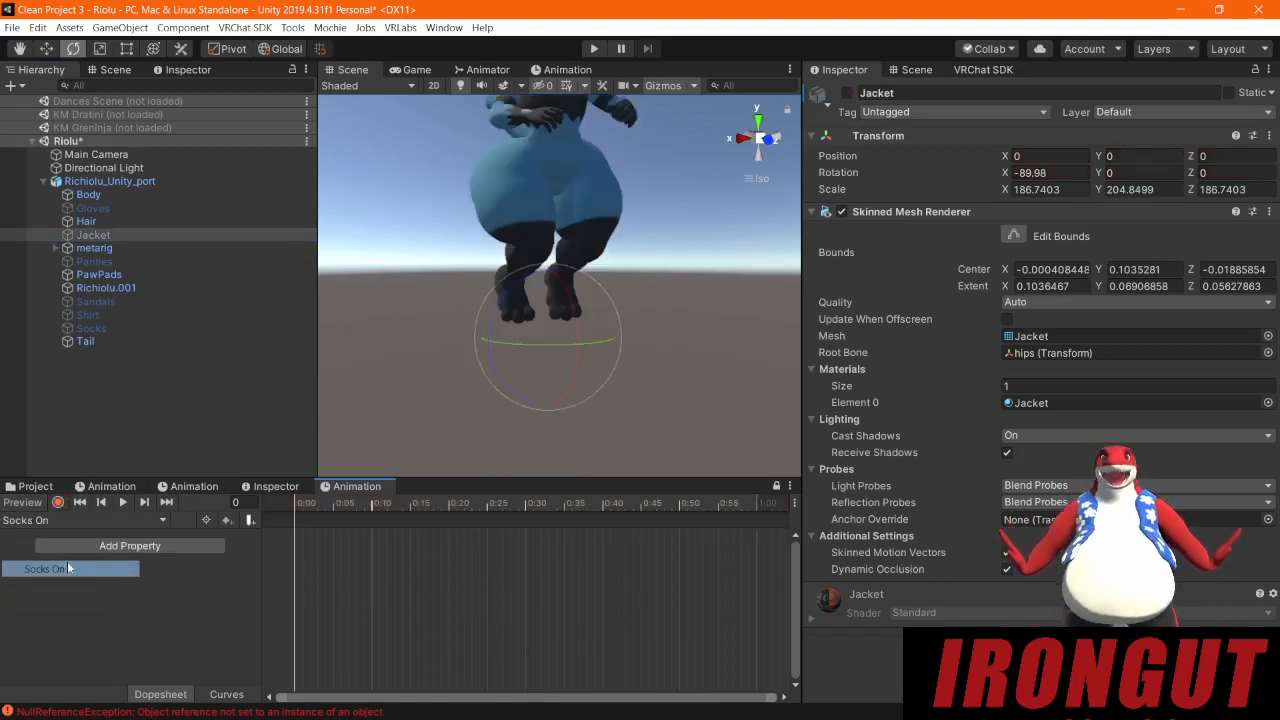
click(58, 502)
click(90, 330)
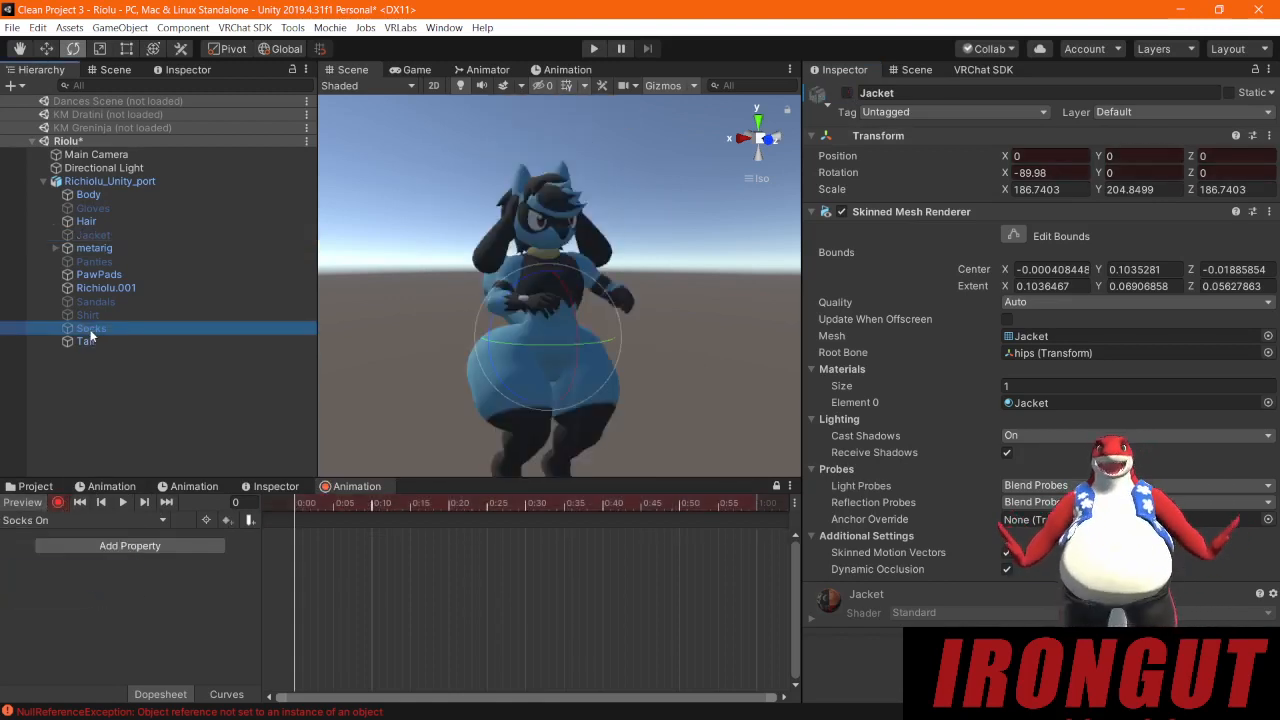
click(847, 92)
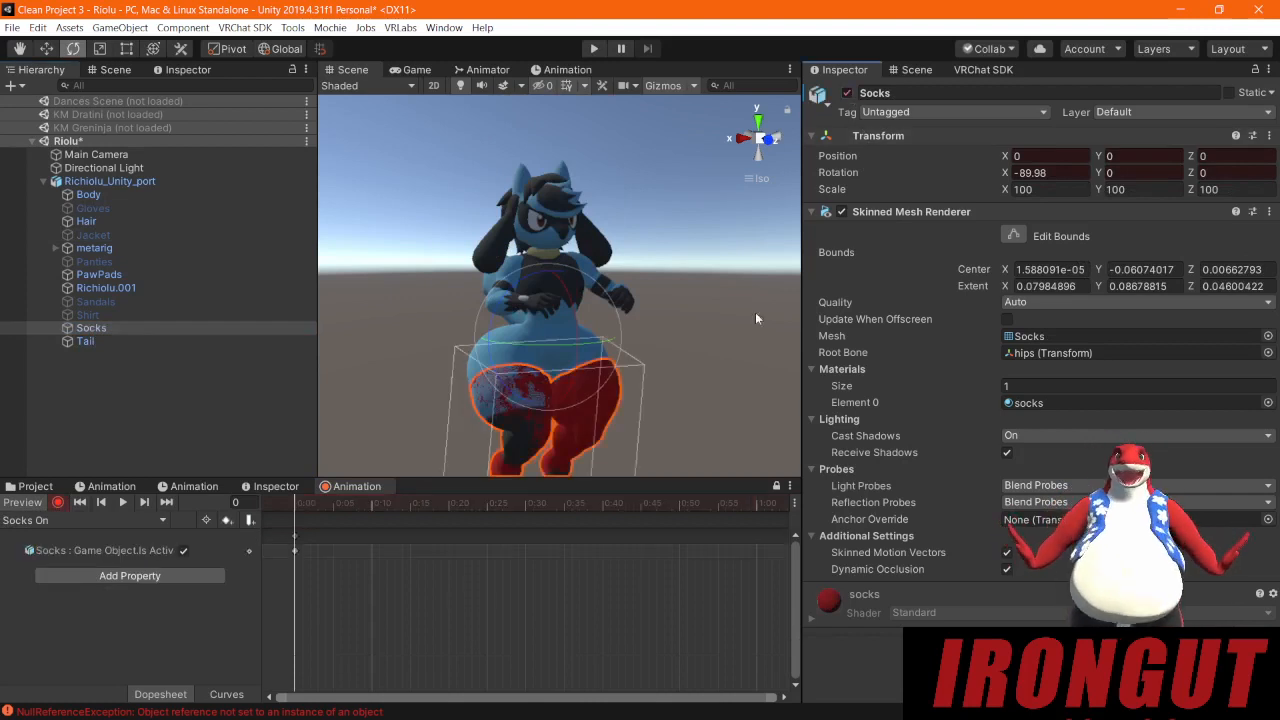
Step: Check the socks on the avatar, then end recording and preview of the Socks On animation and return to the project files
middle_drag(682, 399, 701, 313)
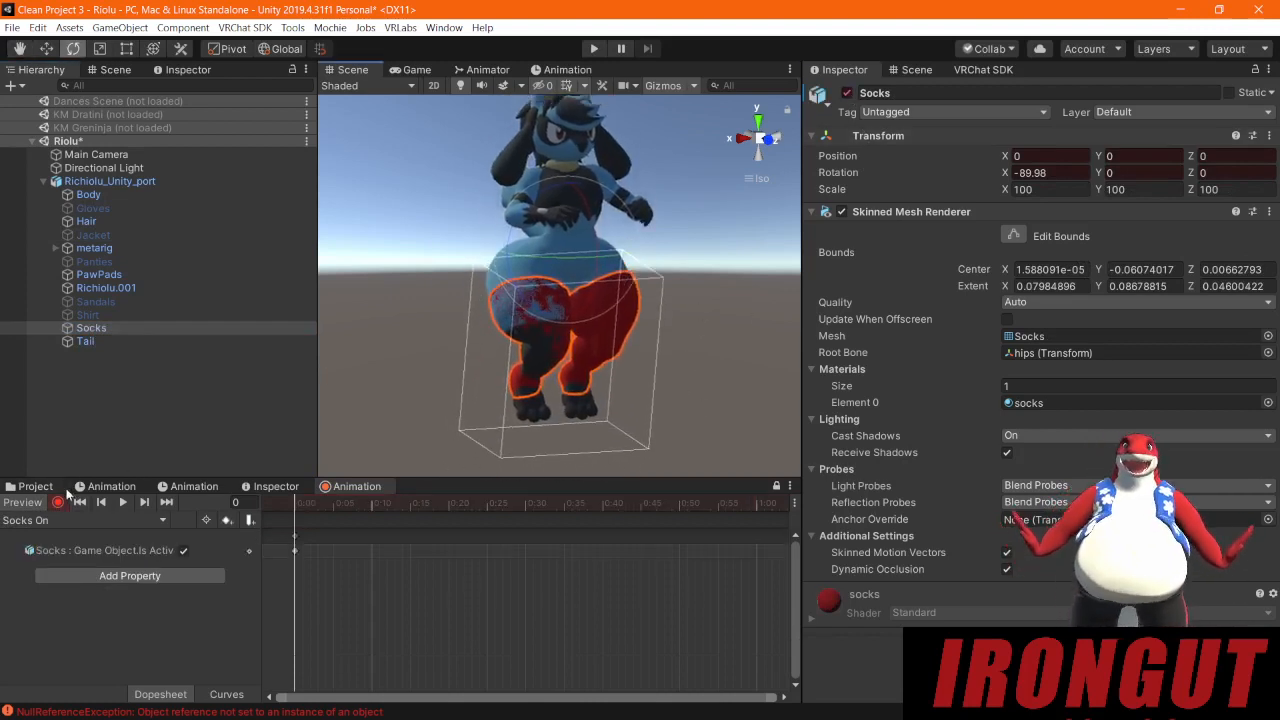
click(22, 503)
click(22, 503)
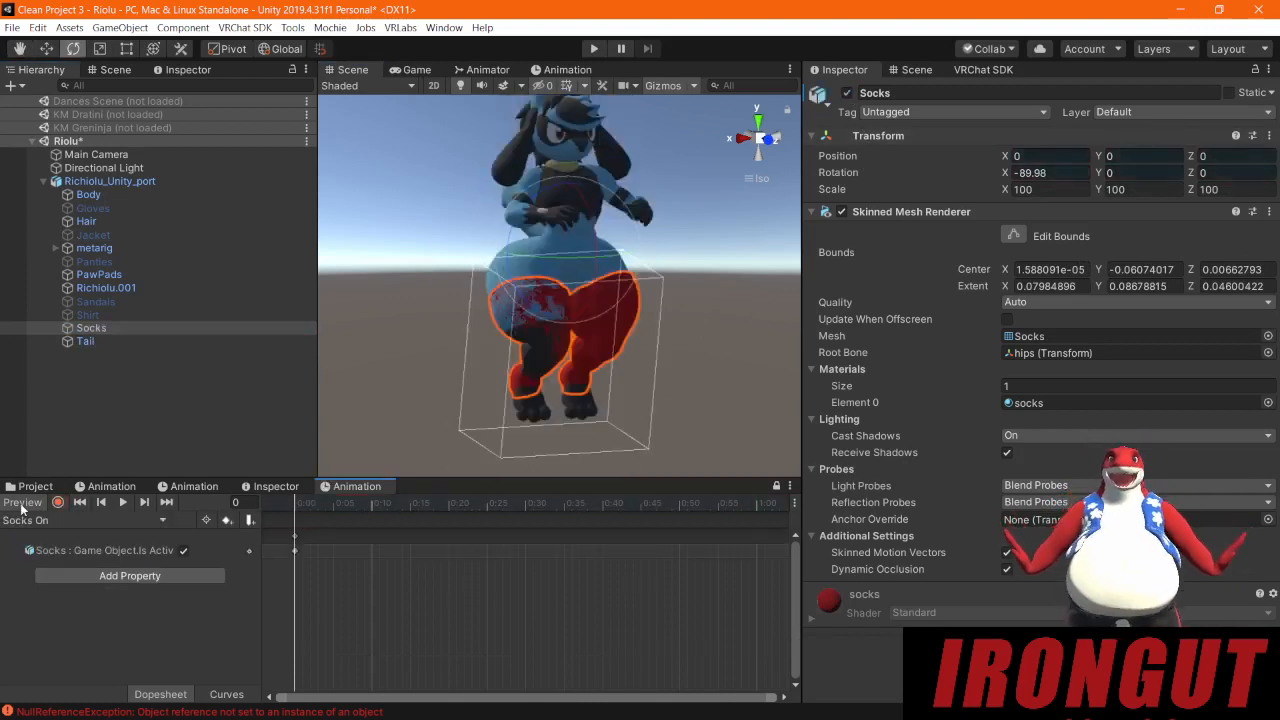
click(22, 503)
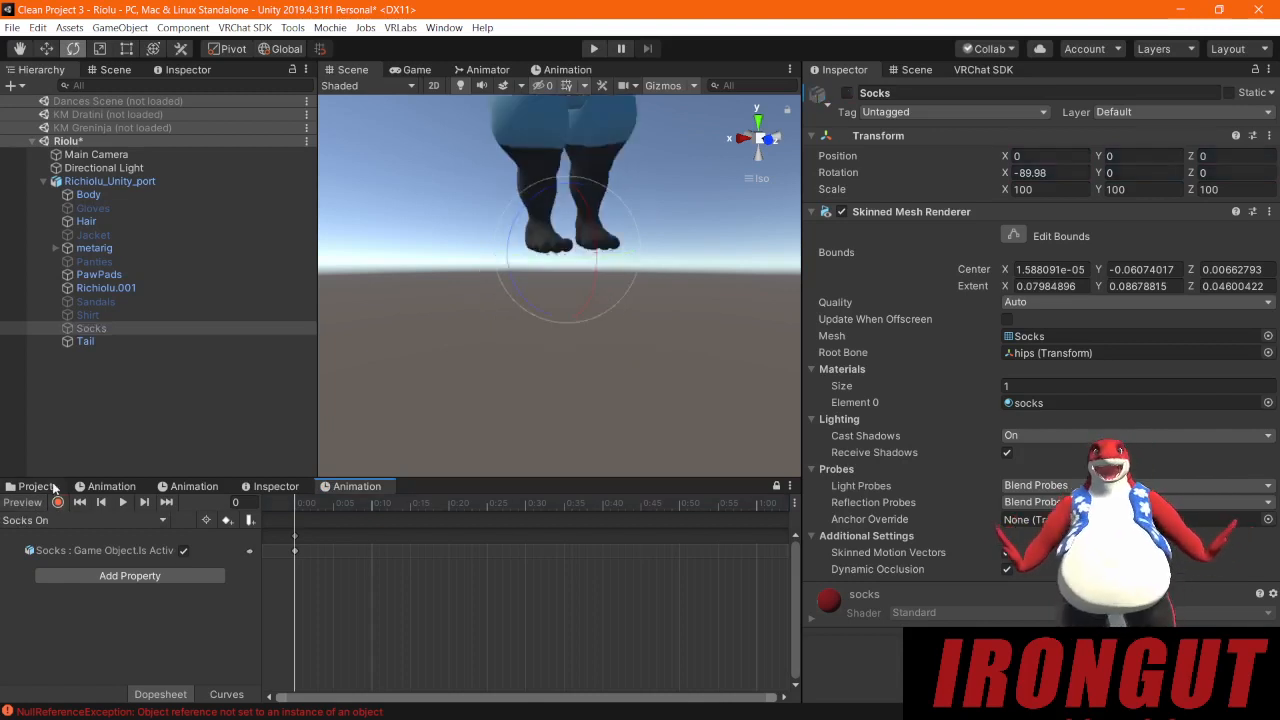
click(35, 486)
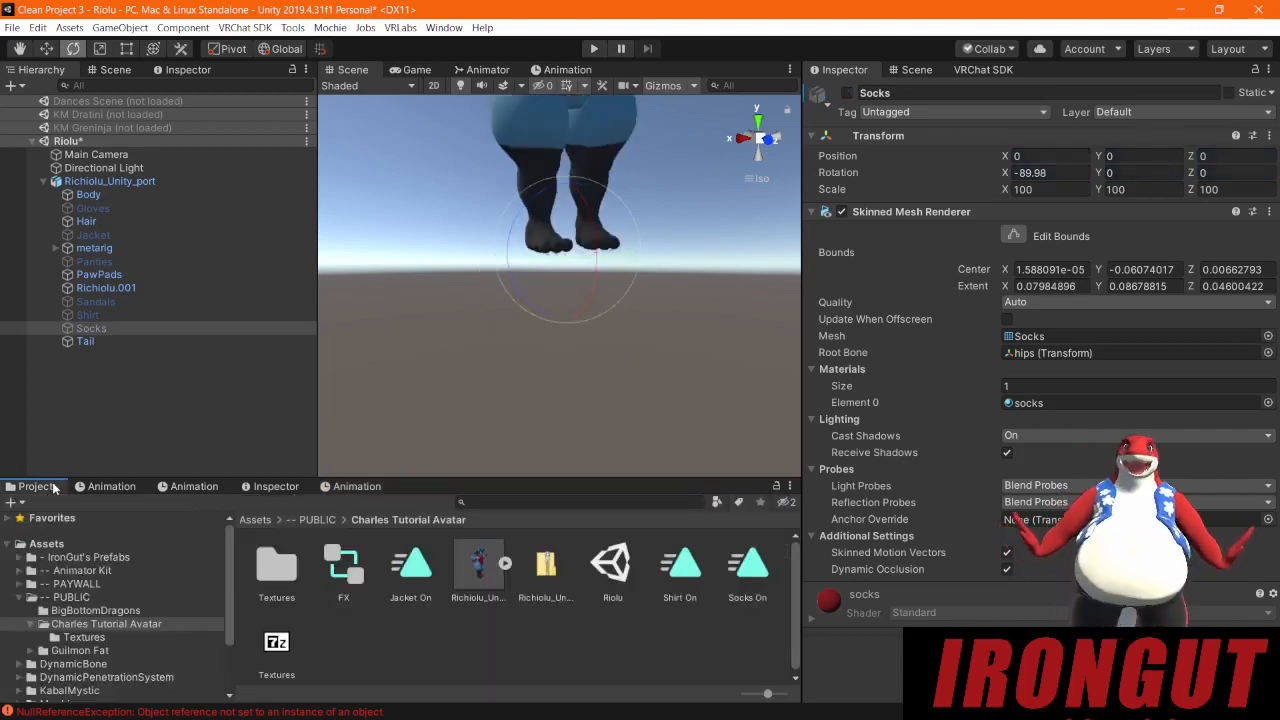
Step: Enable customization of the Expressions section in the VRC Avatar Descriptor of Richiolu_Unity_port
click(491, 647)
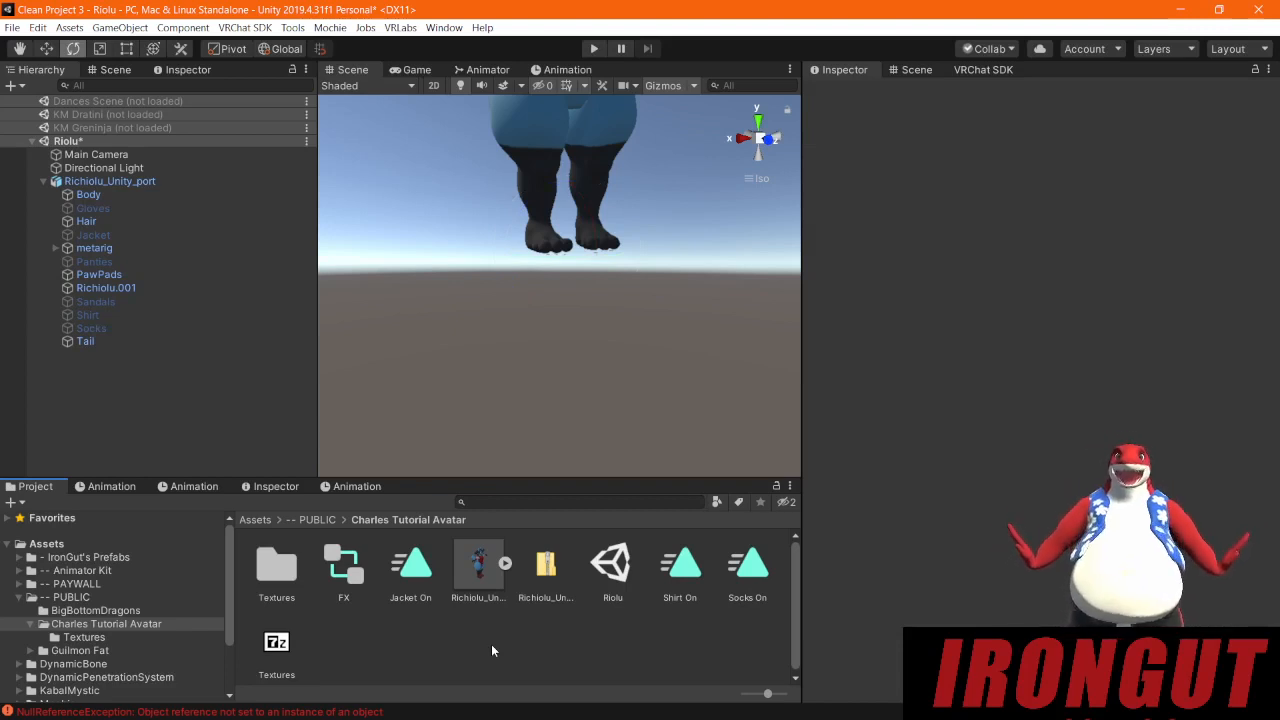
click(137, 170)
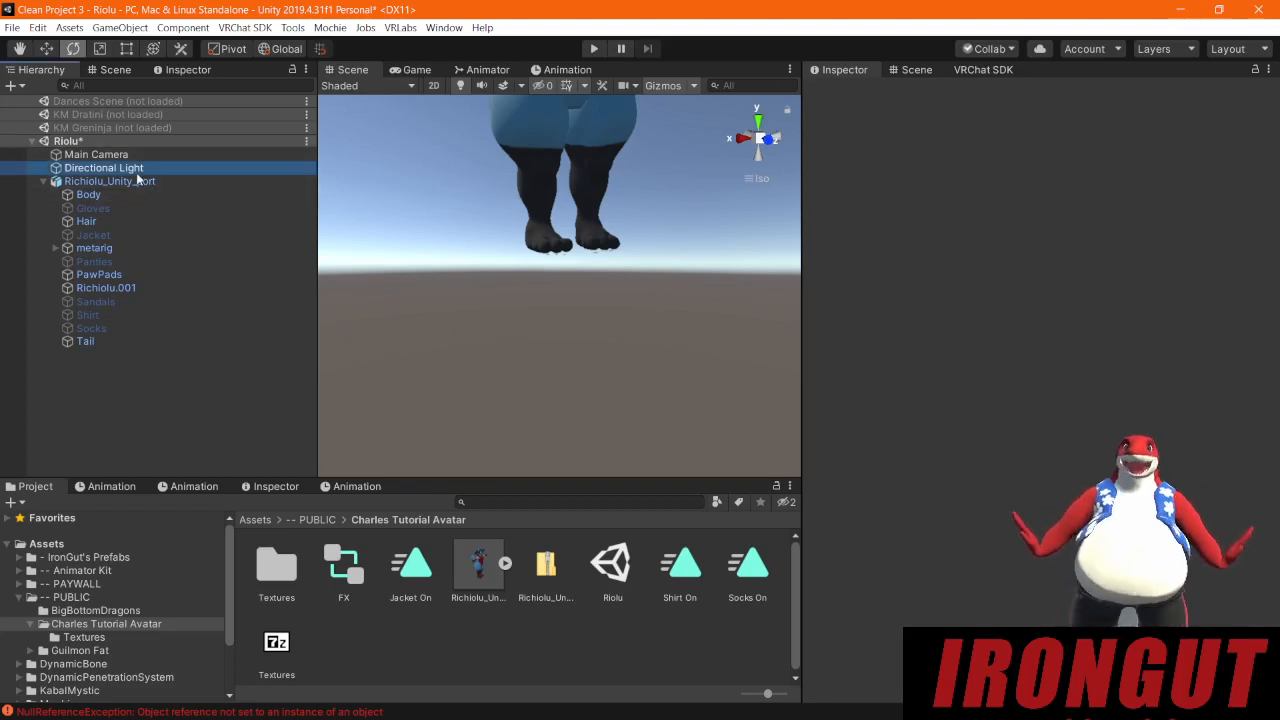
click(128, 196)
click(128, 183)
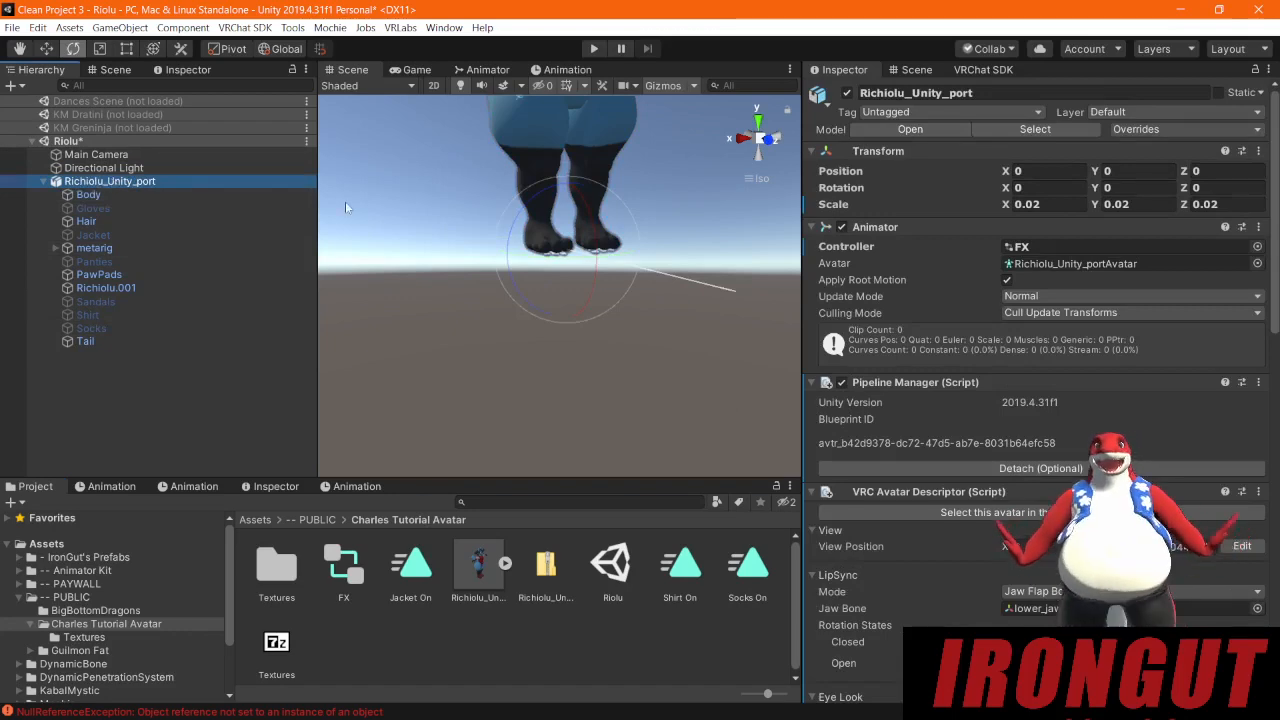
scroll(960, 433, down, 10)
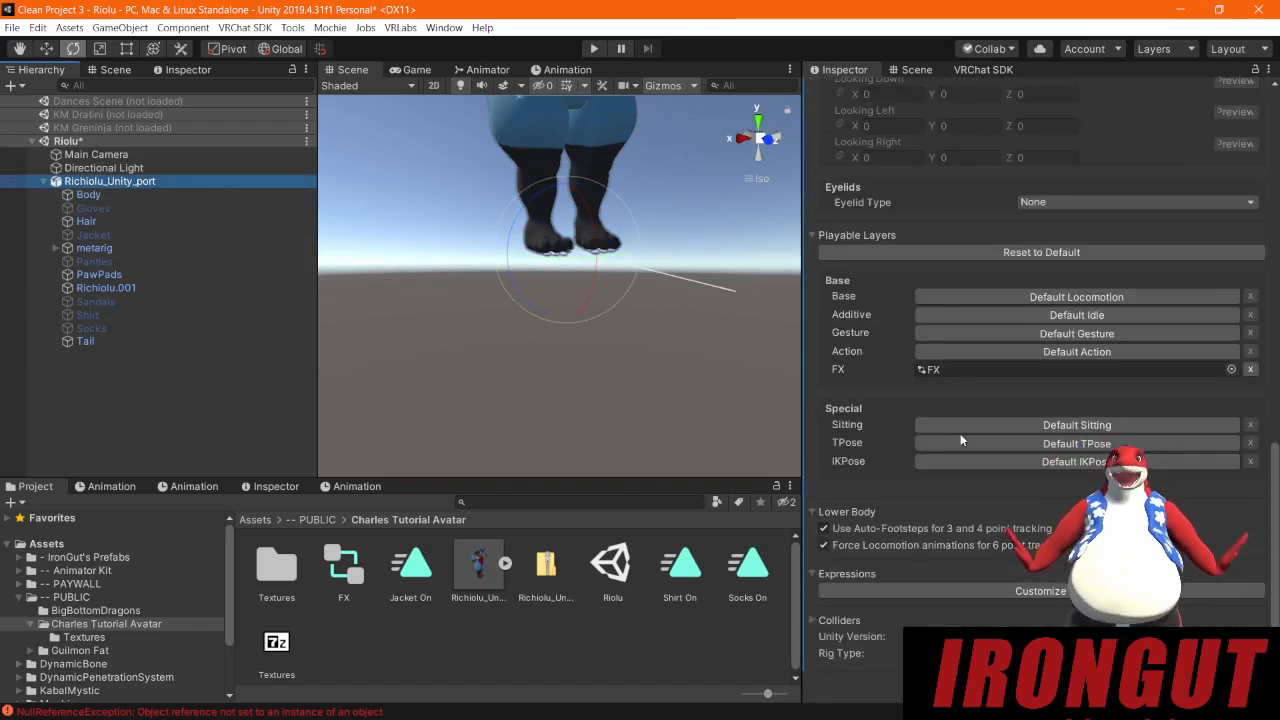
scroll(960, 433, down, 1)
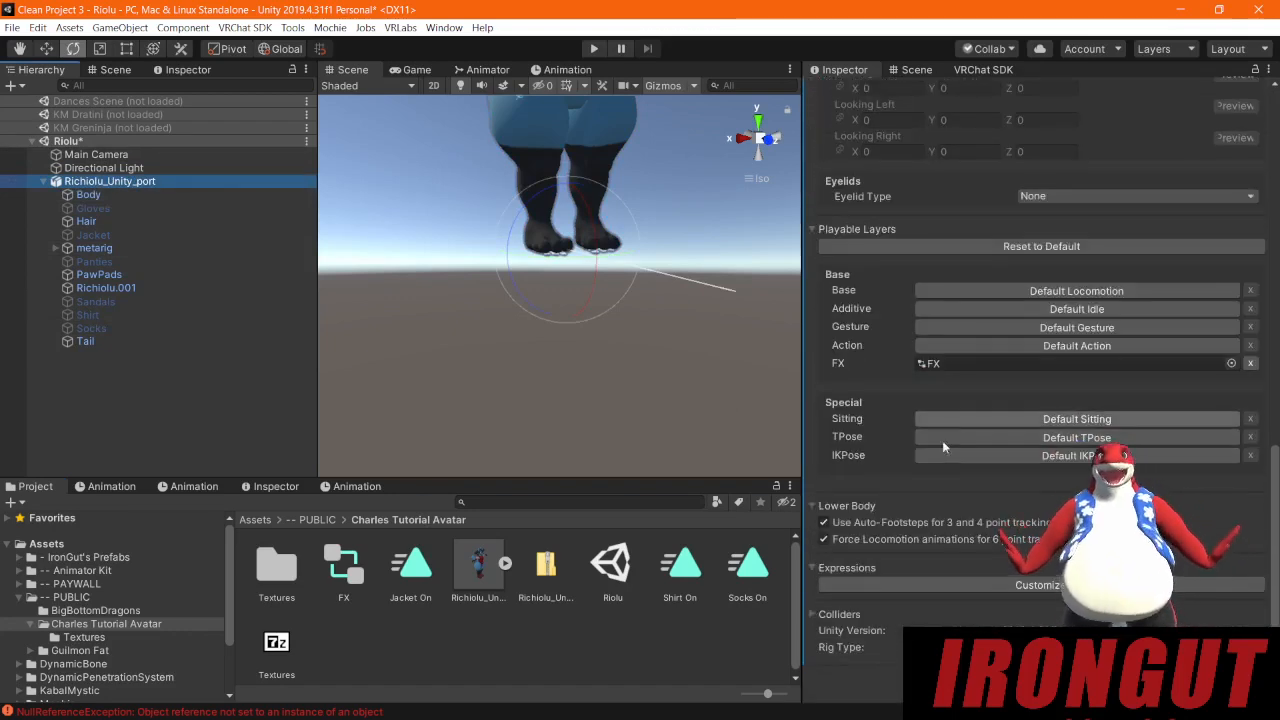
click(950, 585)
scroll(947, 585, down, 2)
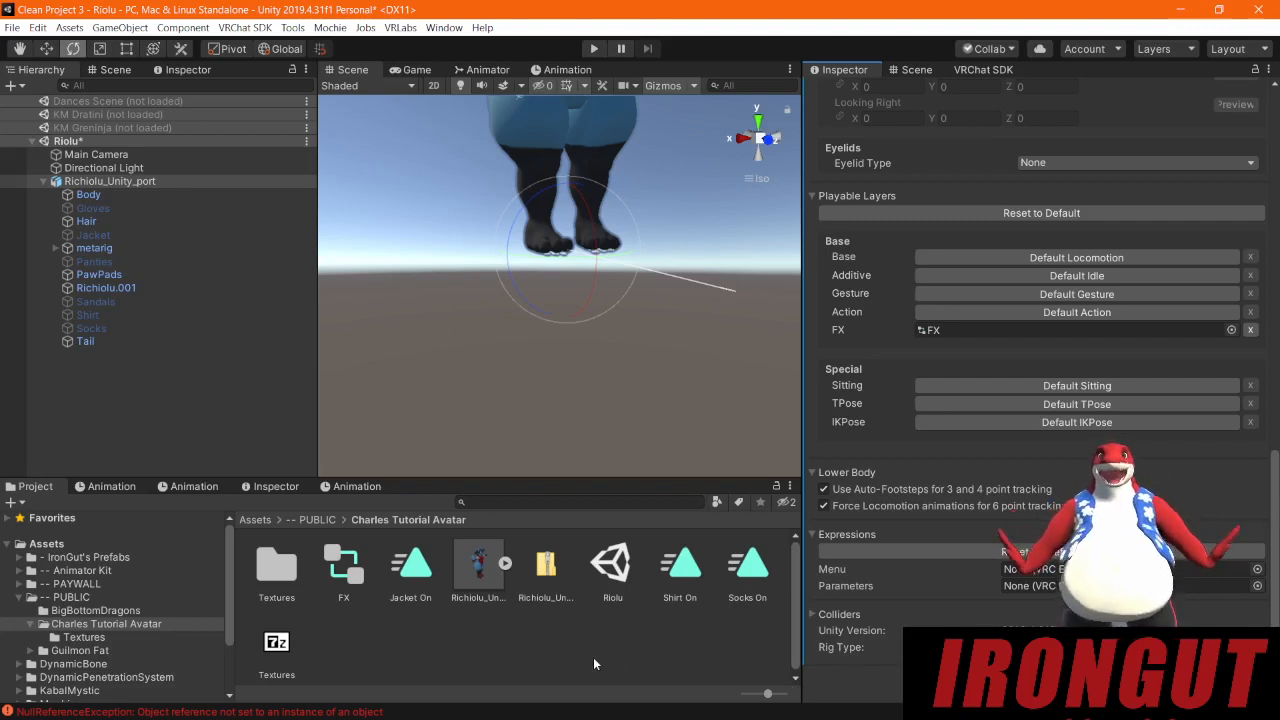
Step: Compare the avatar's pose with Socks On recording turned on and off, and return to the project files
click(590, 385)
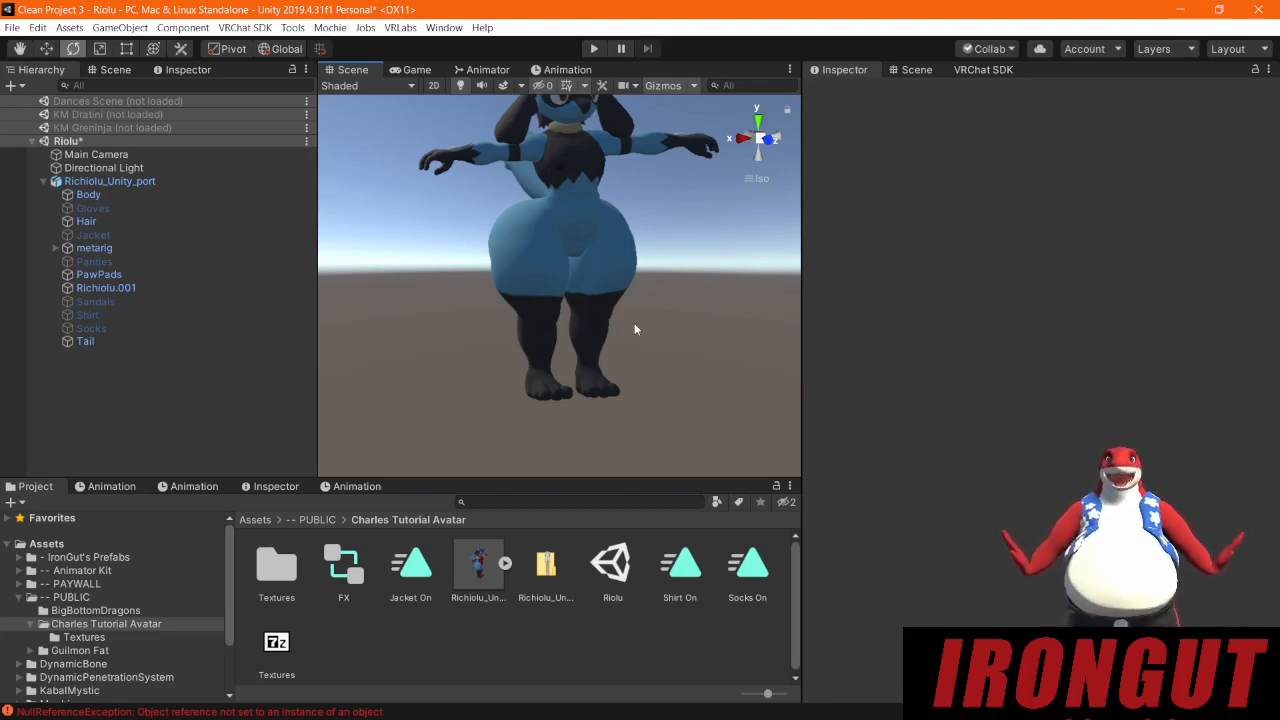
click(340, 487)
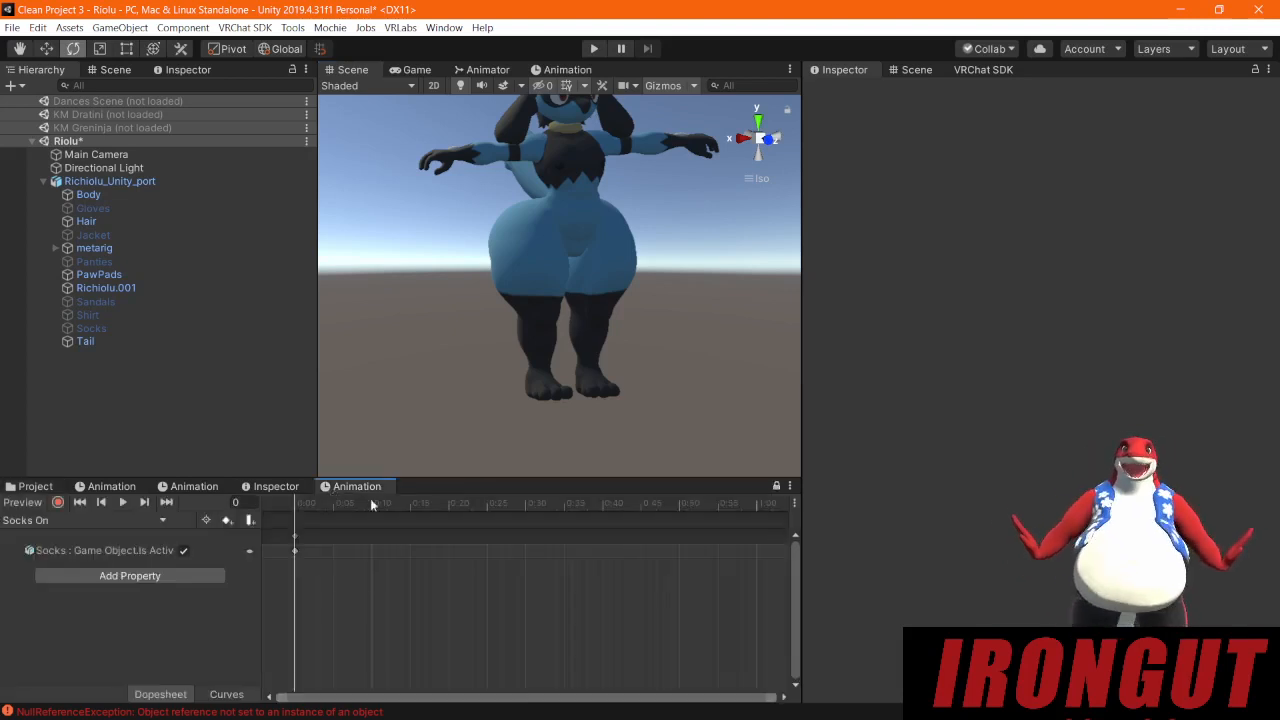
click(58, 502)
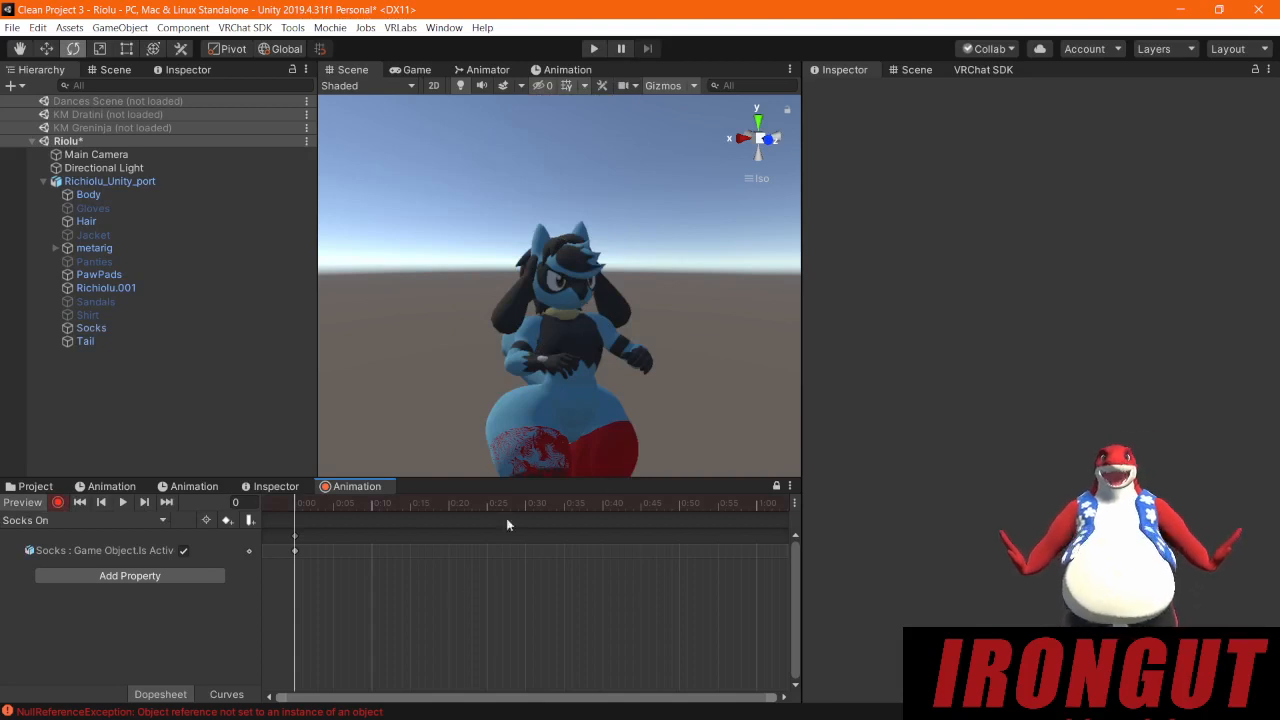
click(14, 505)
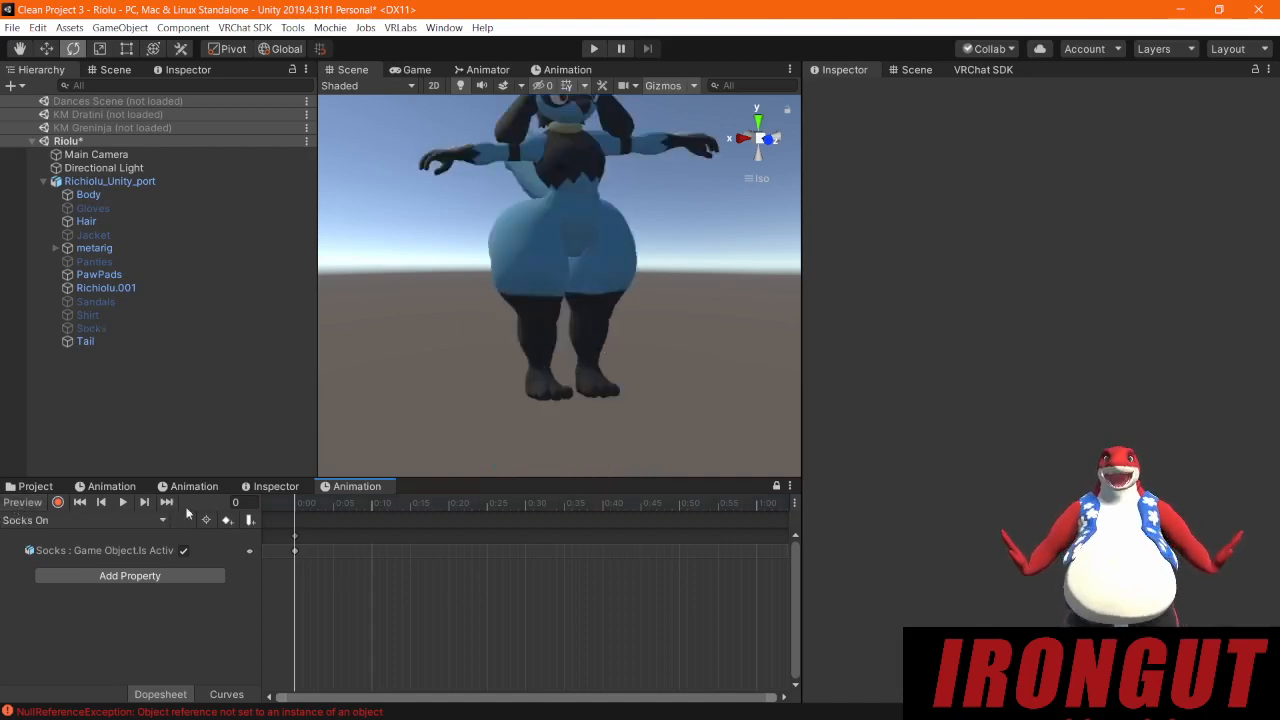
click(35, 487)
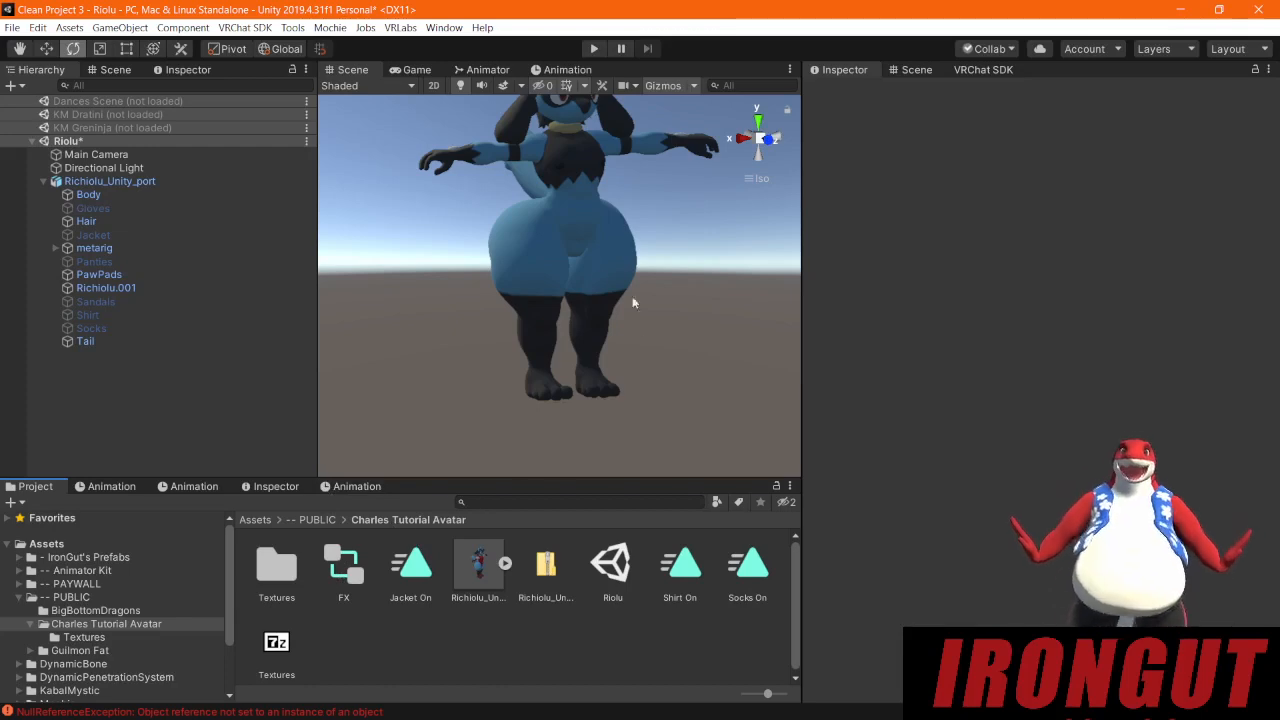
Step: Examine the Menu and Parameters slots under Expressions in the avatar's VRC Avatar Descriptor
click(143, 186)
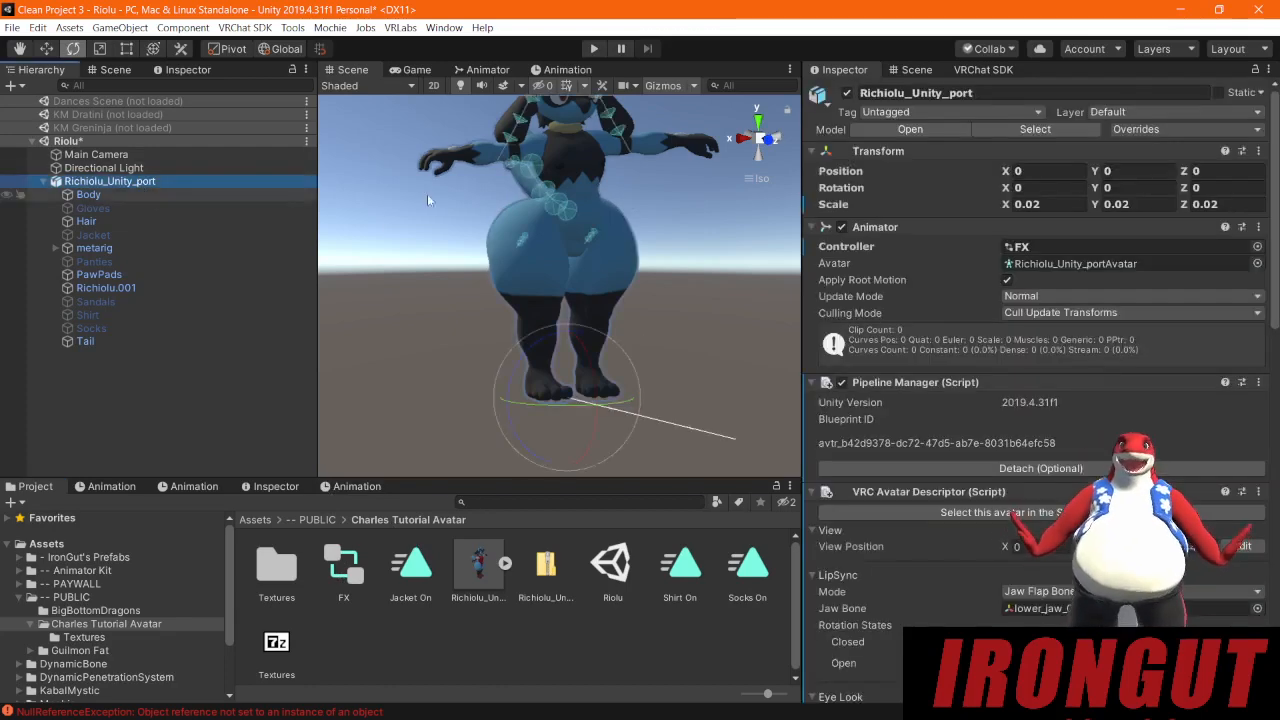
scroll(903, 280, down, 10)
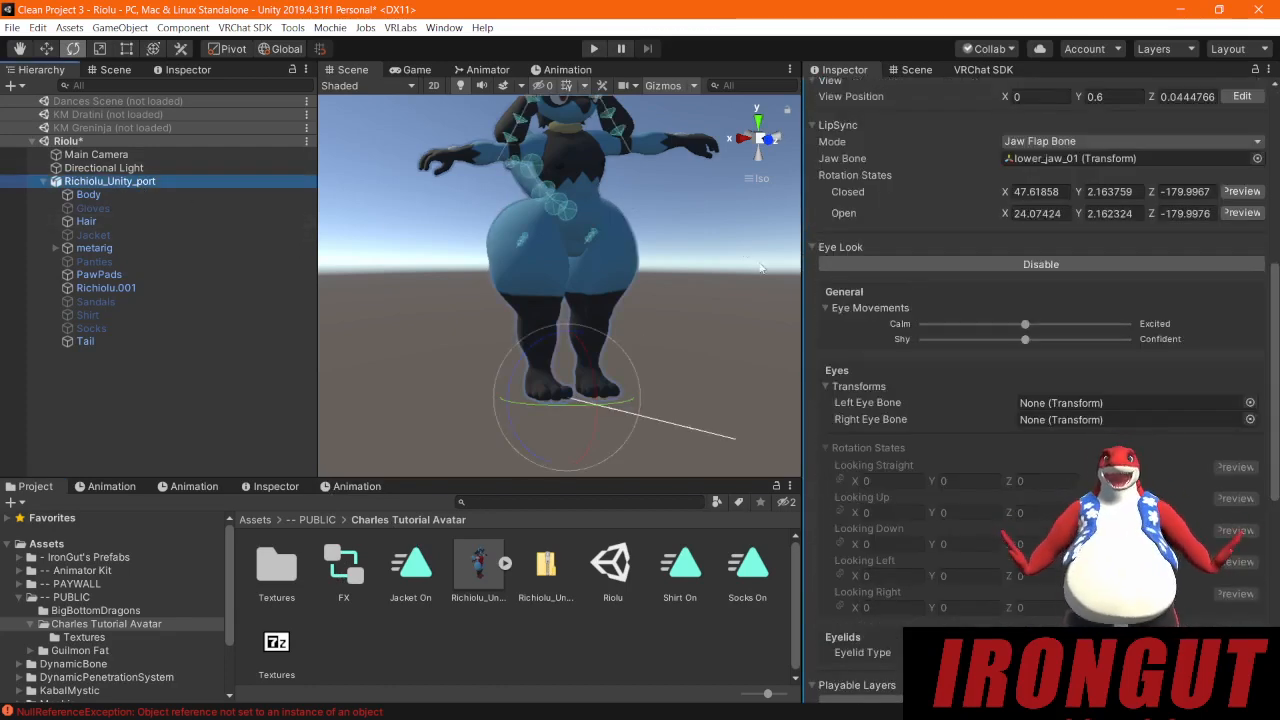
scroll(908, 507, down, 10)
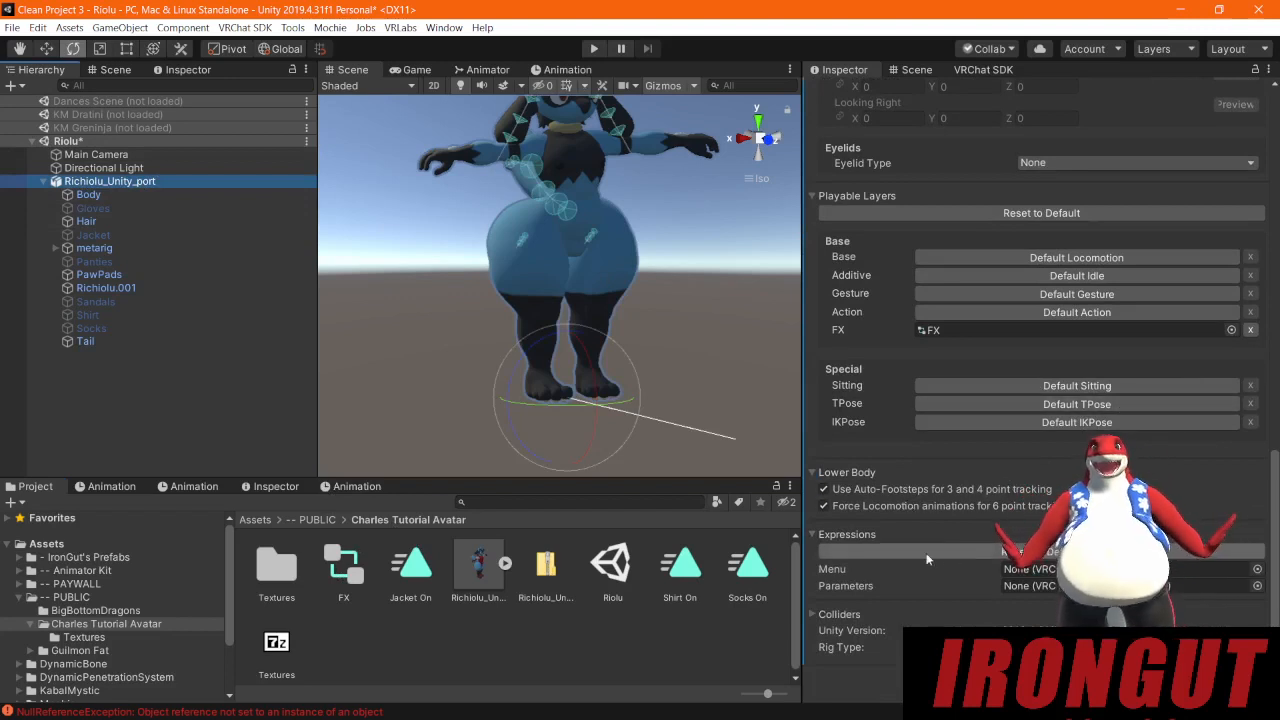
click(477, 656)
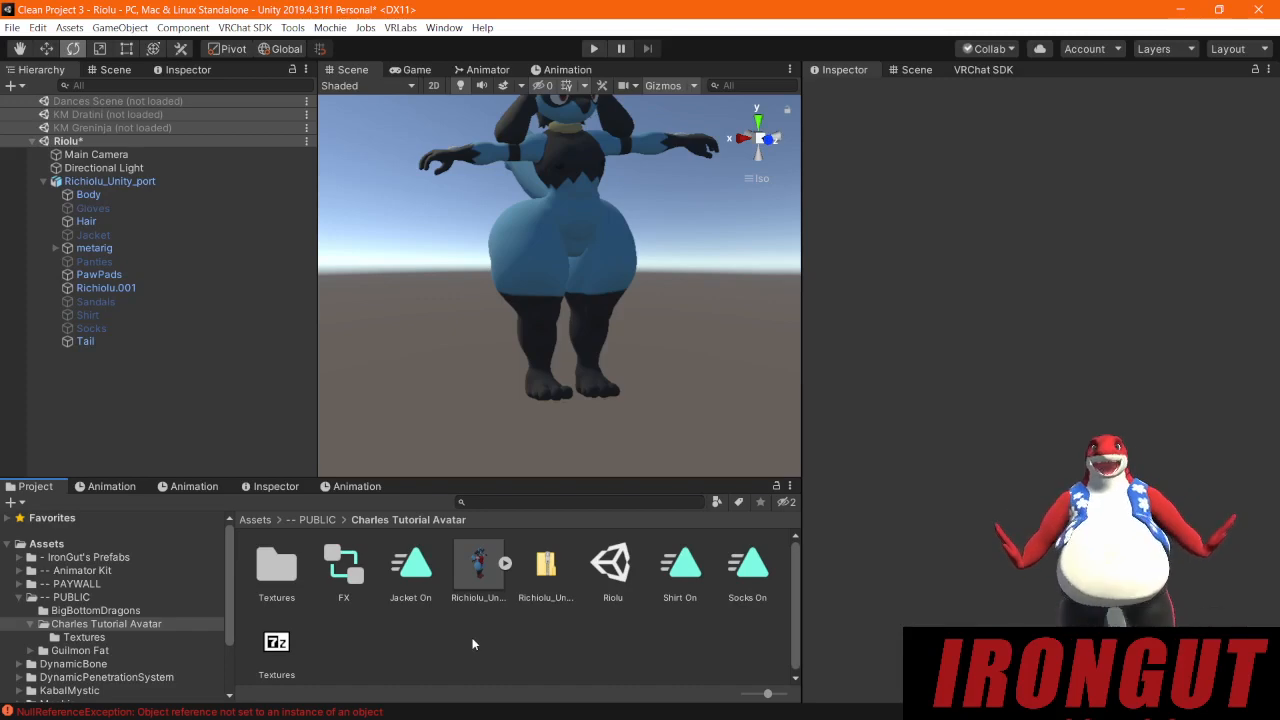
Step: Create a VRChat Expression Parameters asset in the Charles Tutorial Avatar folder, keeping its default name
right_click(445, 641)
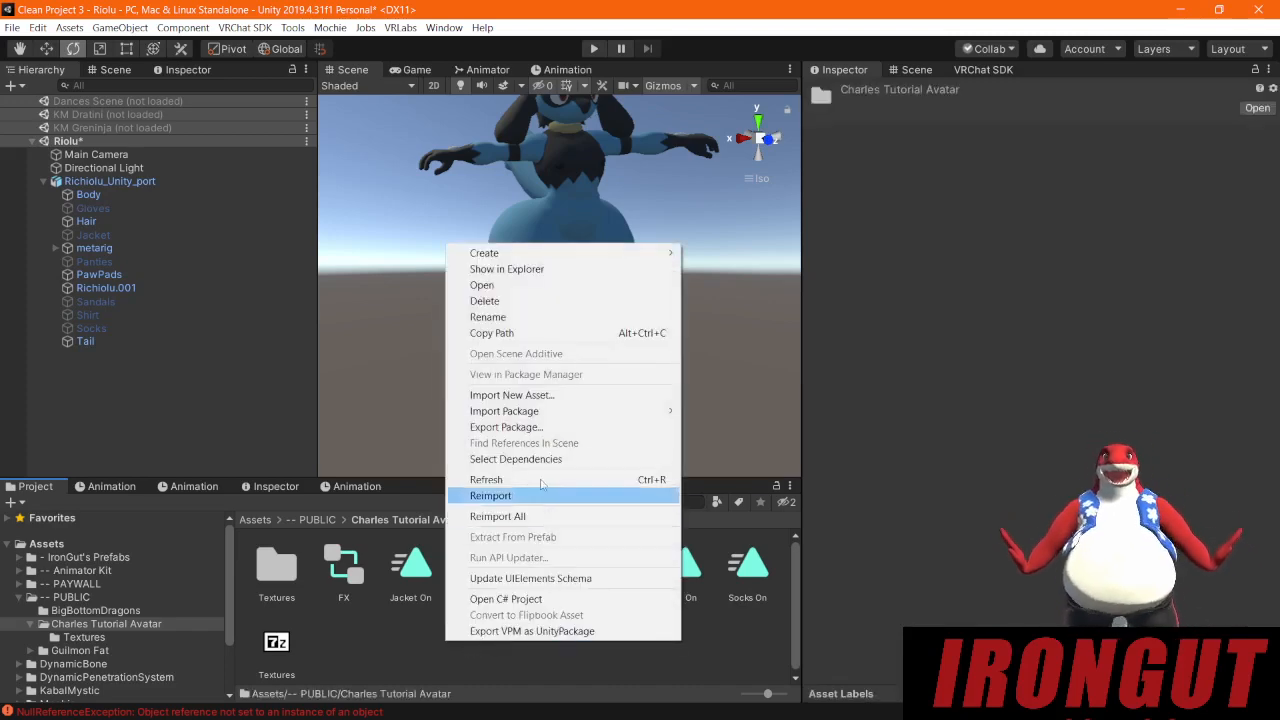
mouse_move(541, 254)
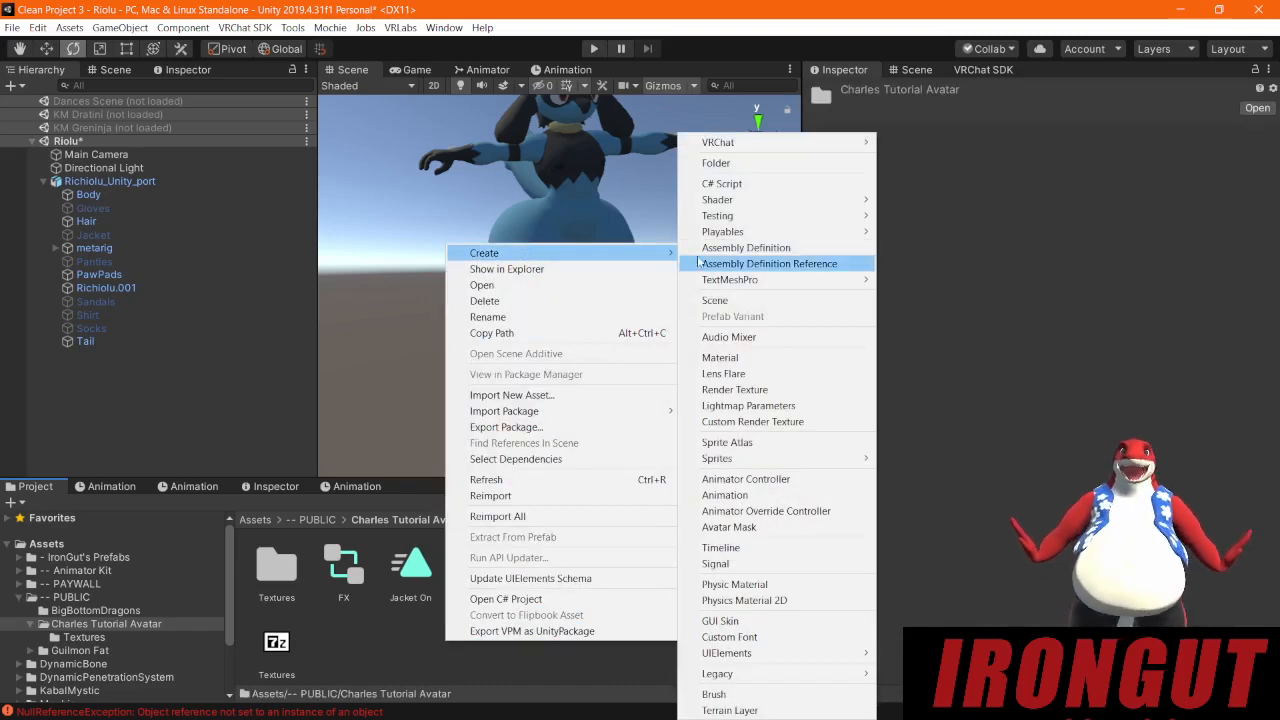
mouse_move(779, 142)
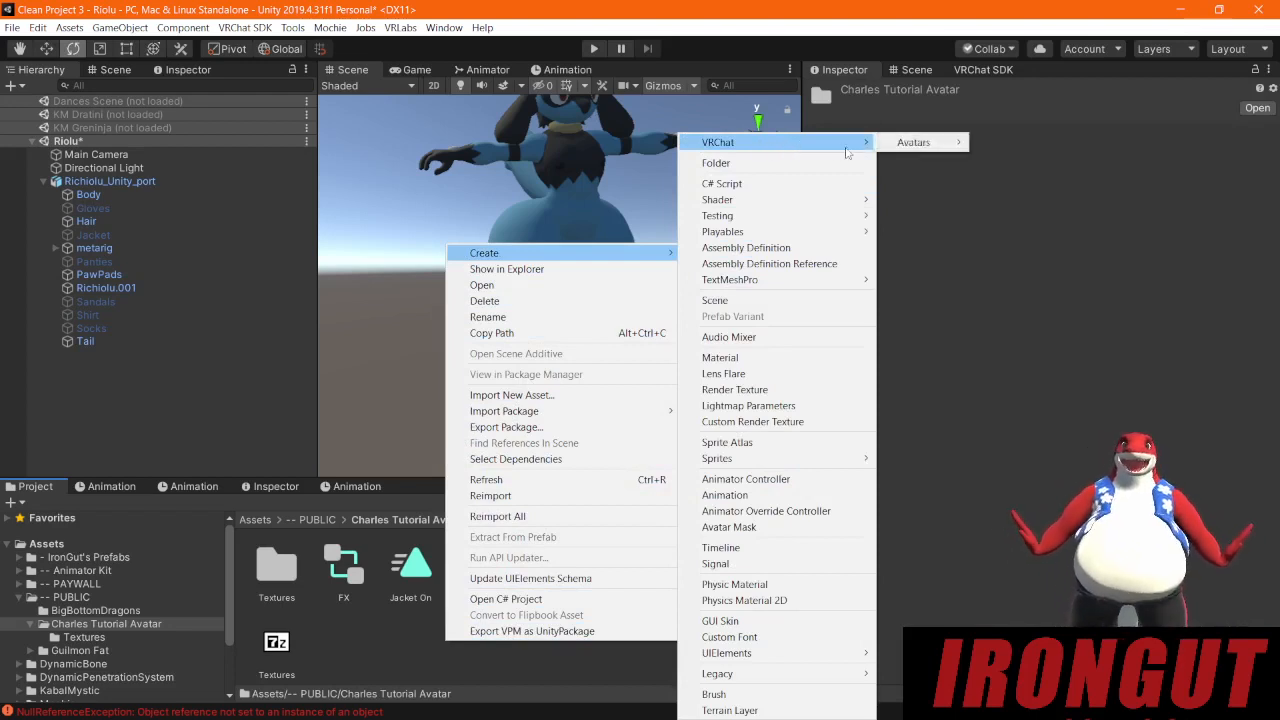
mouse_move(913, 142)
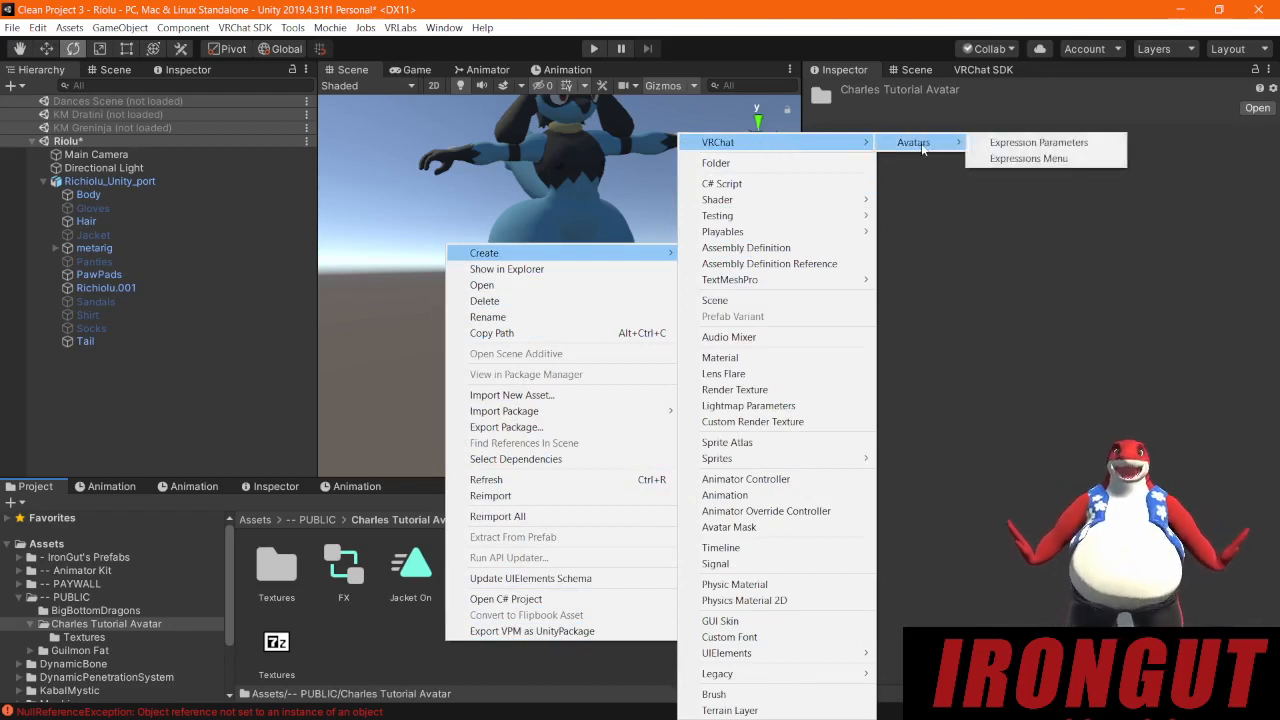
click(1097, 144)
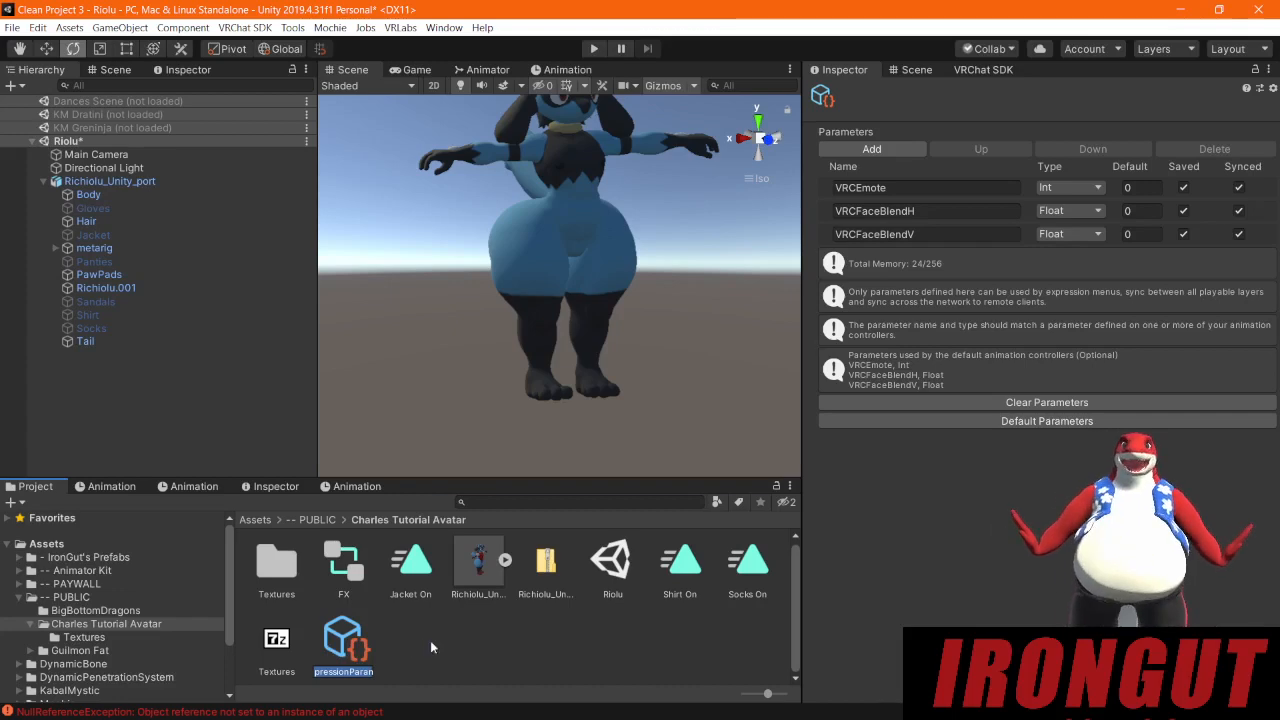
key(Return)
Step: Create a VRChat Expressions Menu asset named VRCExpressionsMenu in the Charles Tutorial Avatar folder
right_click(480, 643)
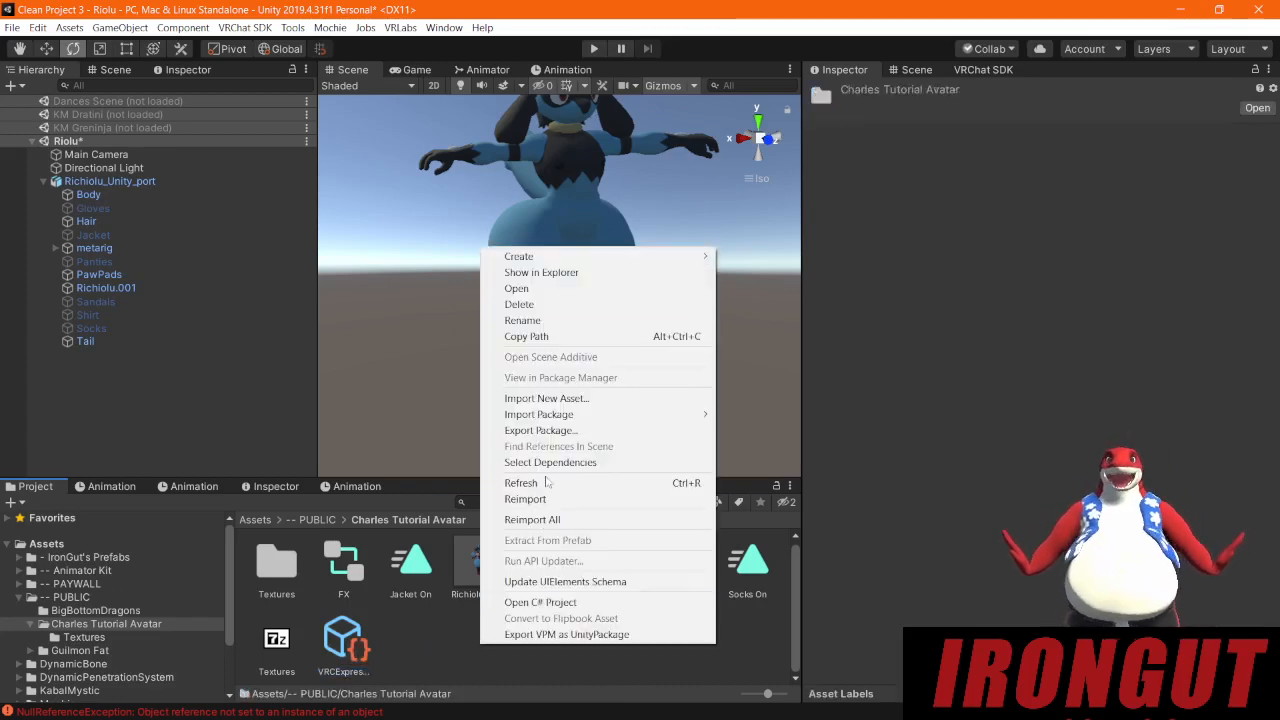
mouse_move(605, 257)
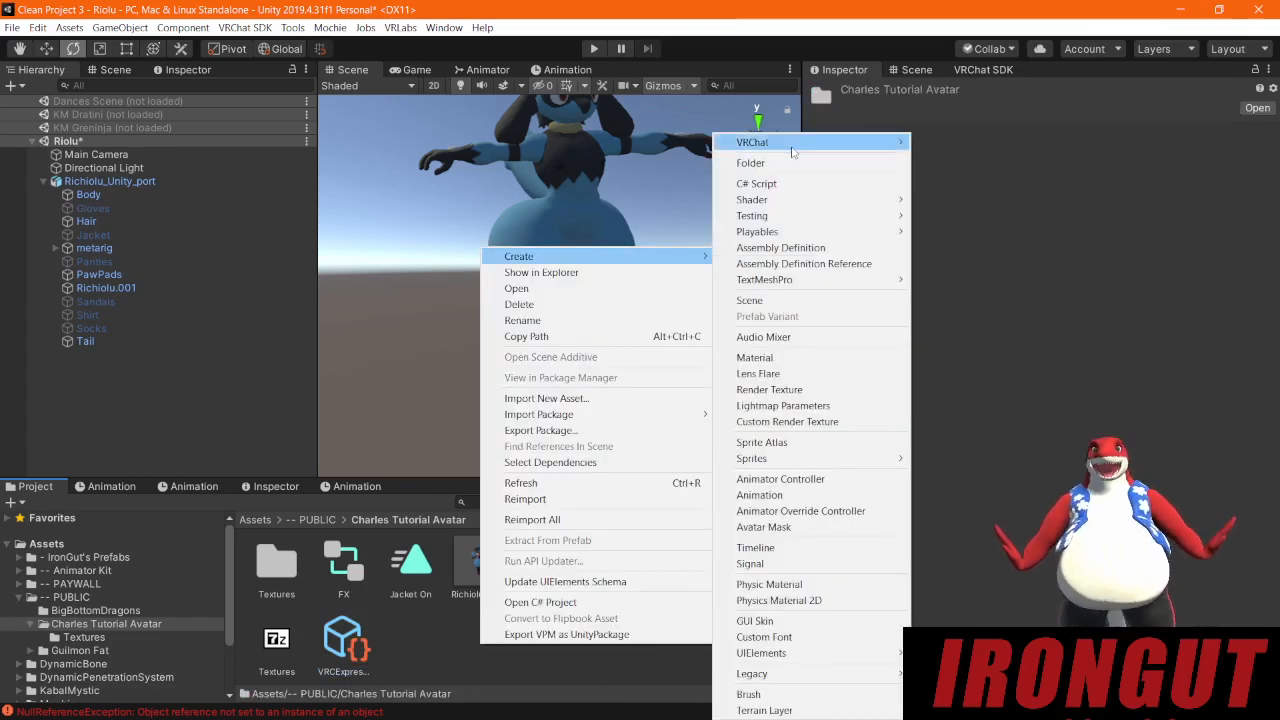
mouse_move(958, 148)
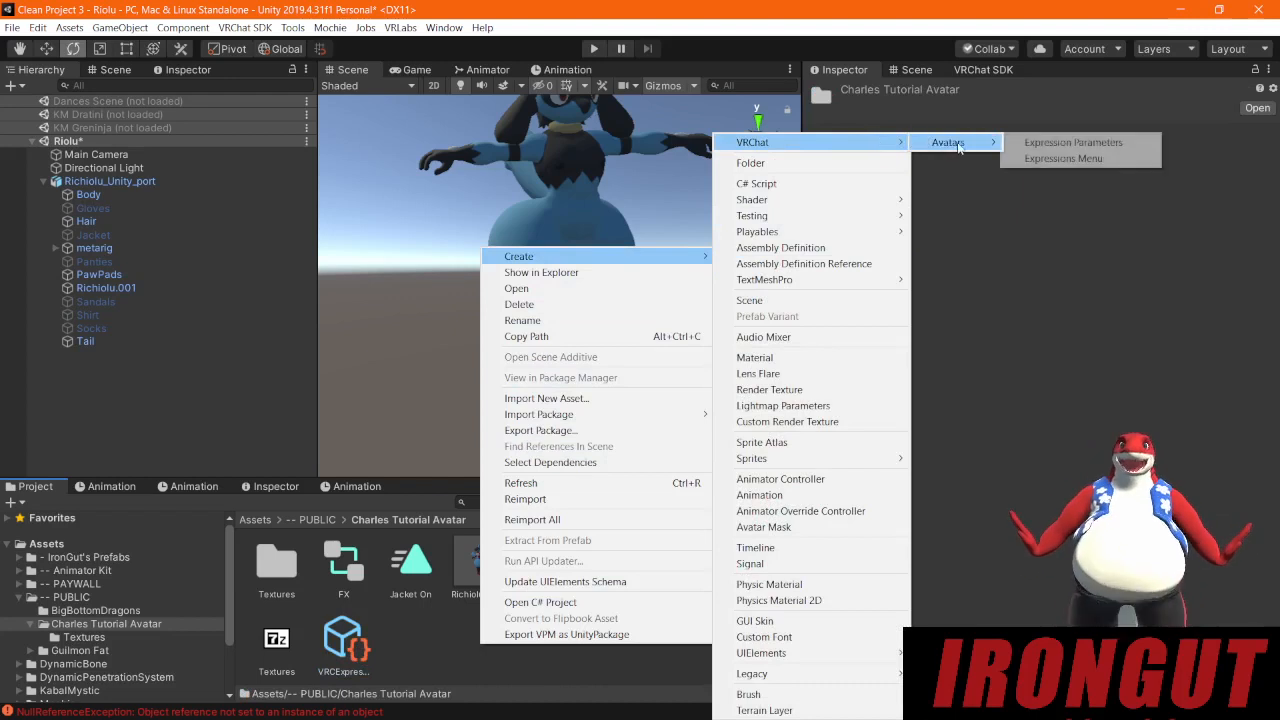
click(1084, 158)
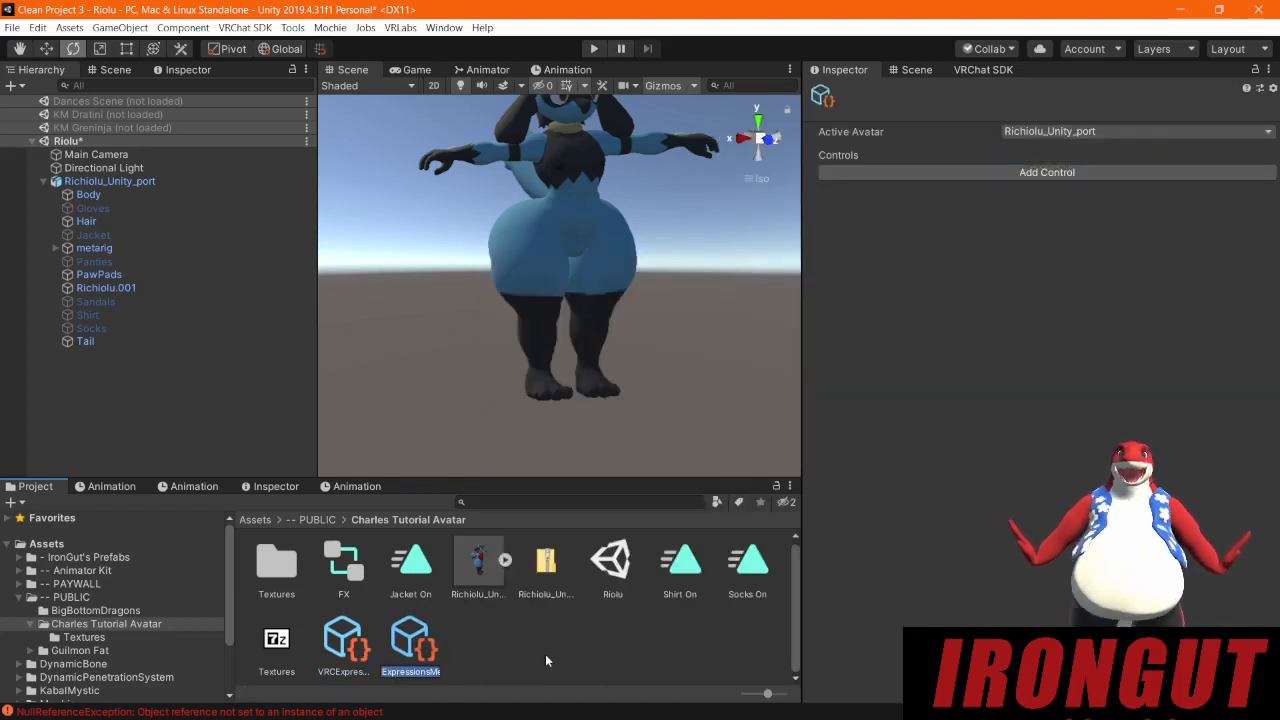
text(VRCExpressionsMenu)
key(Return)
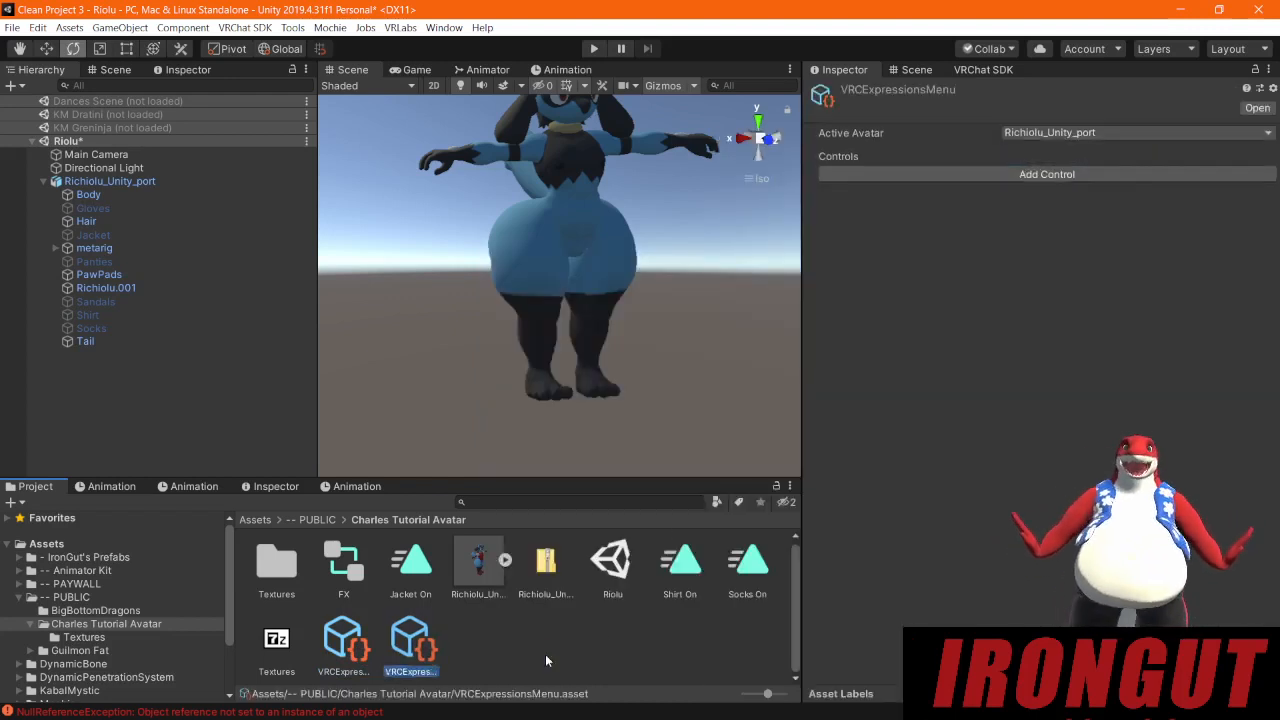
Step: Compare the entries in VRCExpressionParameters with the parameter list of the FX animator controller
click(340, 650)
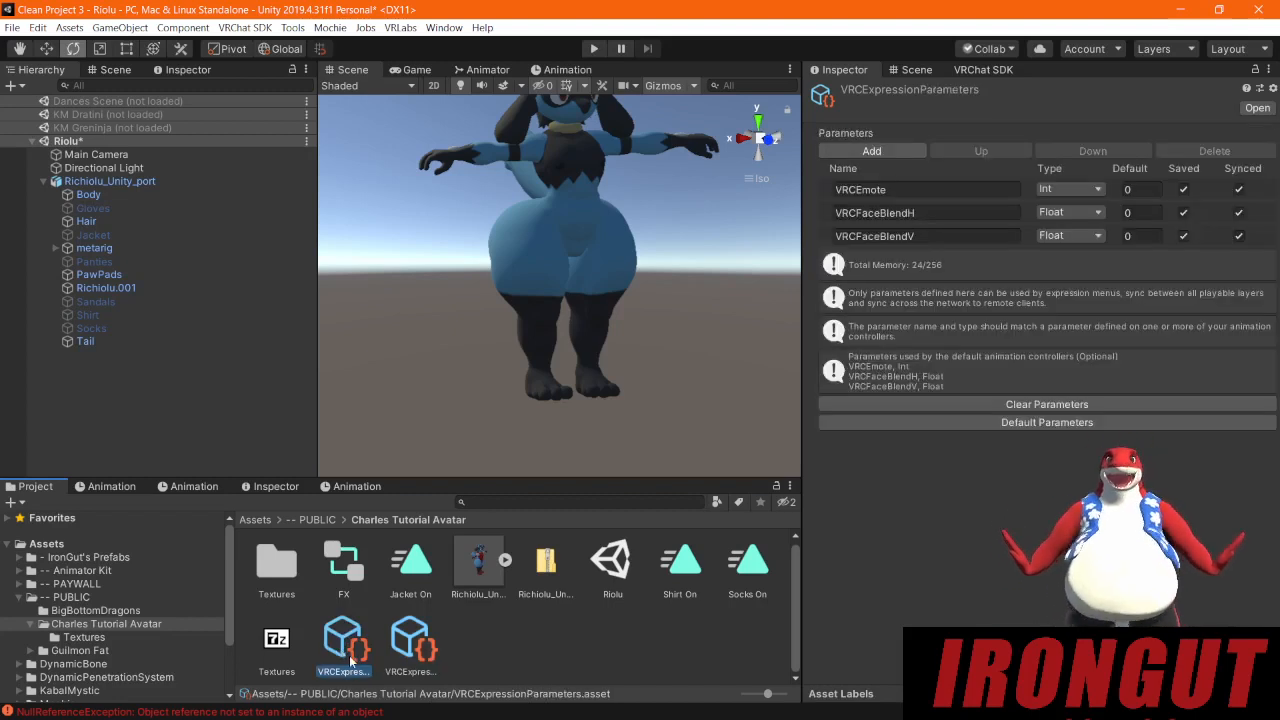
click(483, 69)
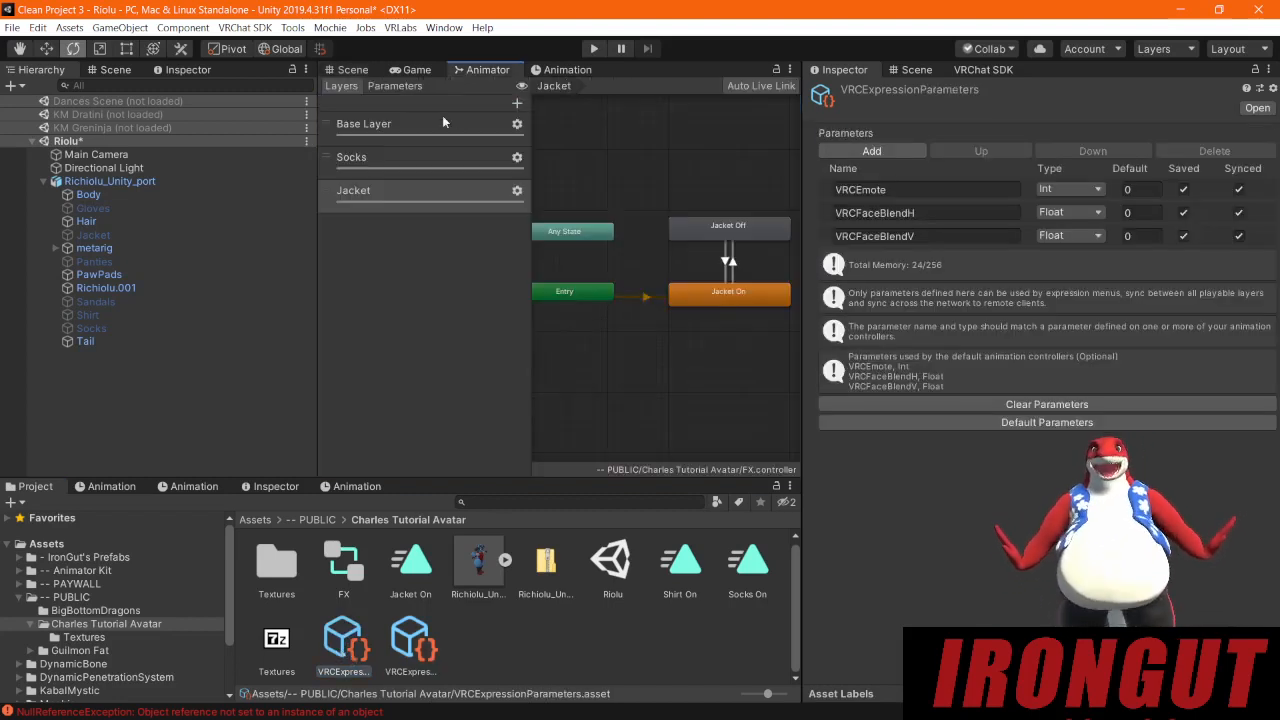
click(402, 88)
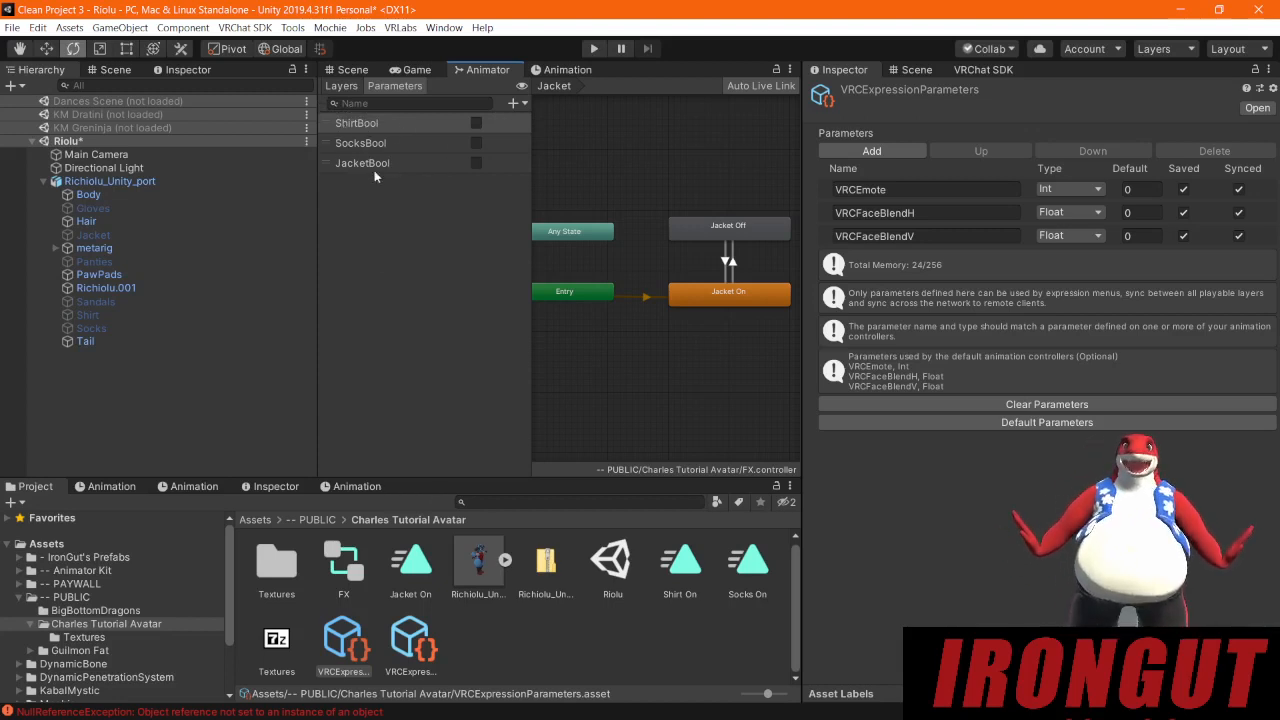
Step: Add a parameter to VRCExpressionParameters and name it ShirtBool
click(349, 648)
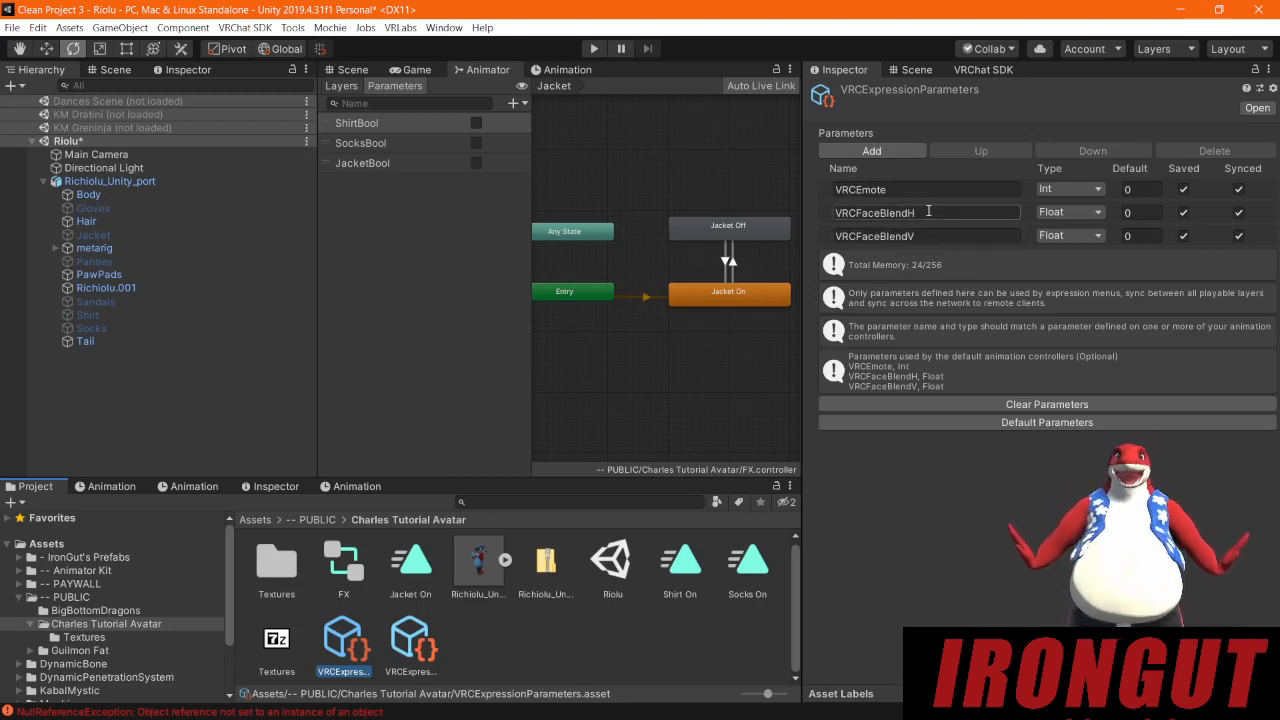
click(910, 150)
click(951, 257)
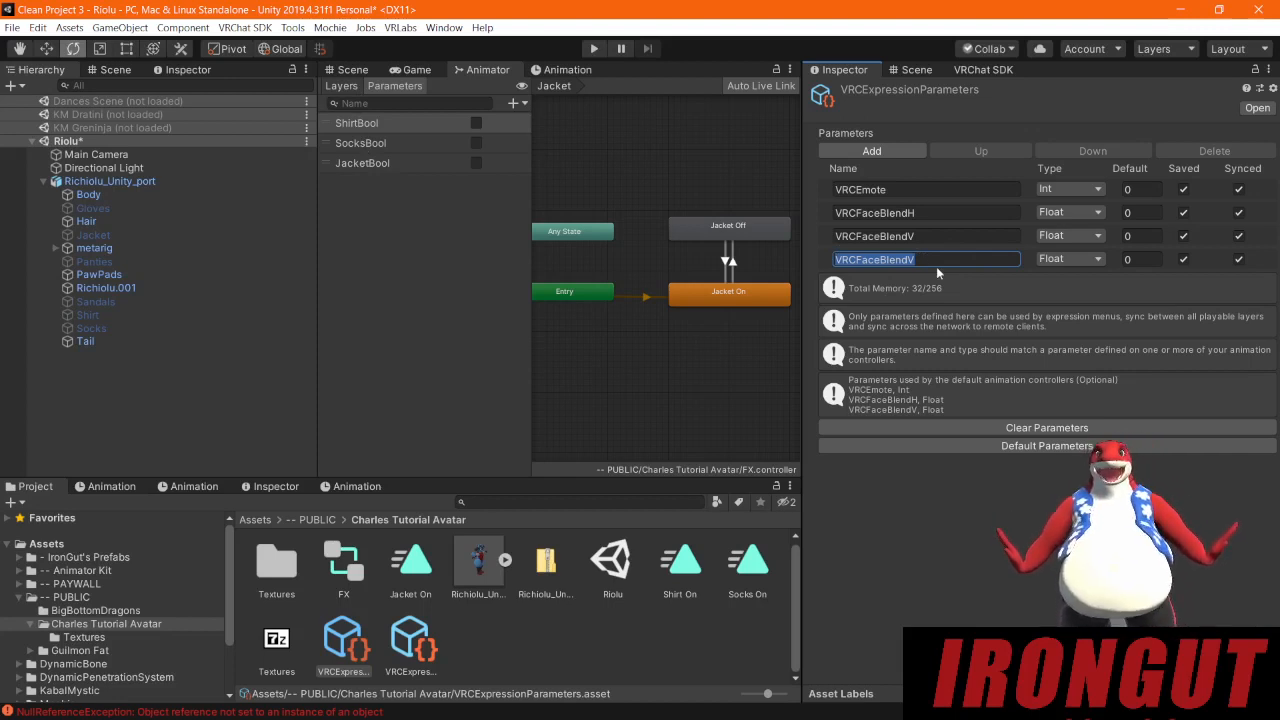
text(ShirtBool)
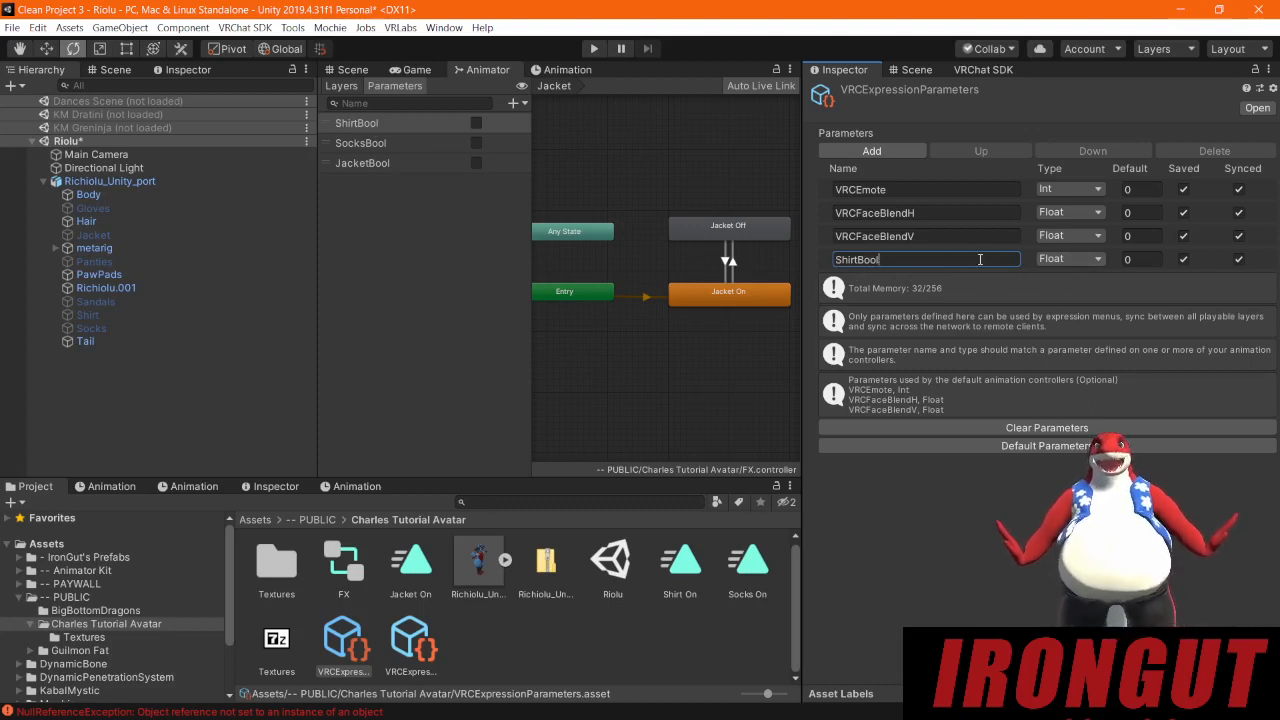
Step: Set the ShirtBool expression parameter's type to Bool and leave its Saved option enabled
click(1093, 262)
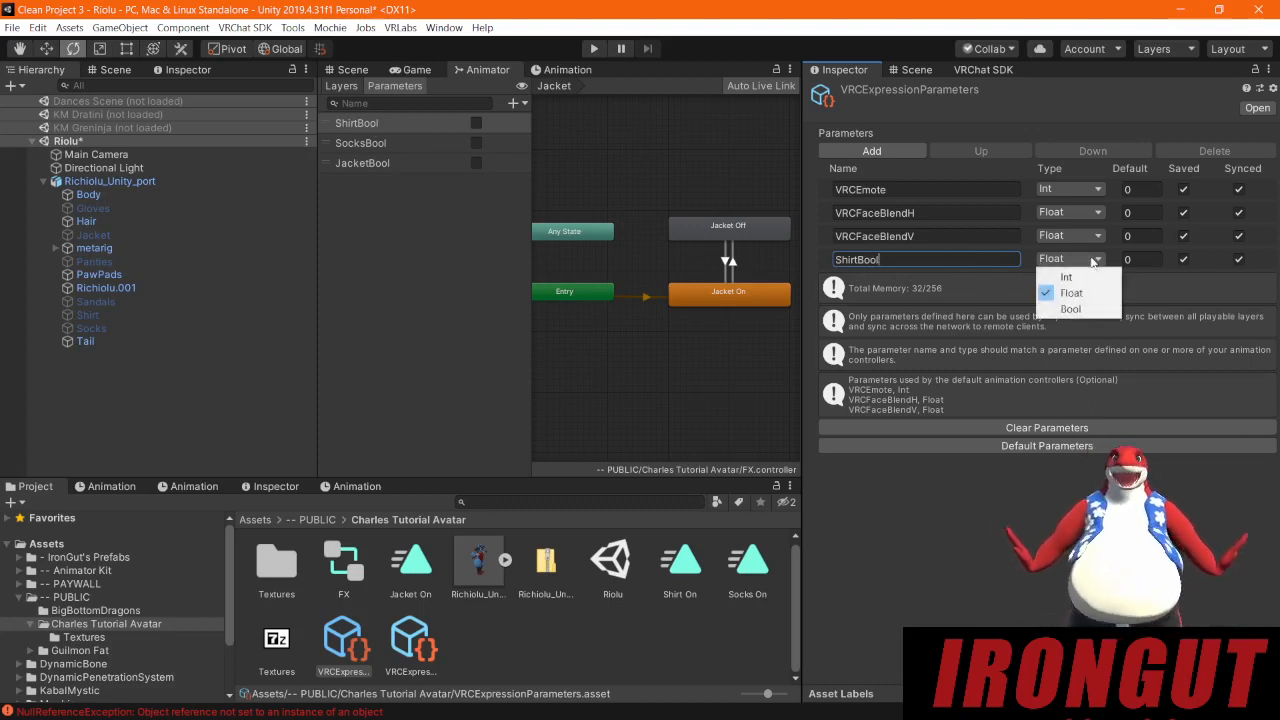
click(1072, 310)
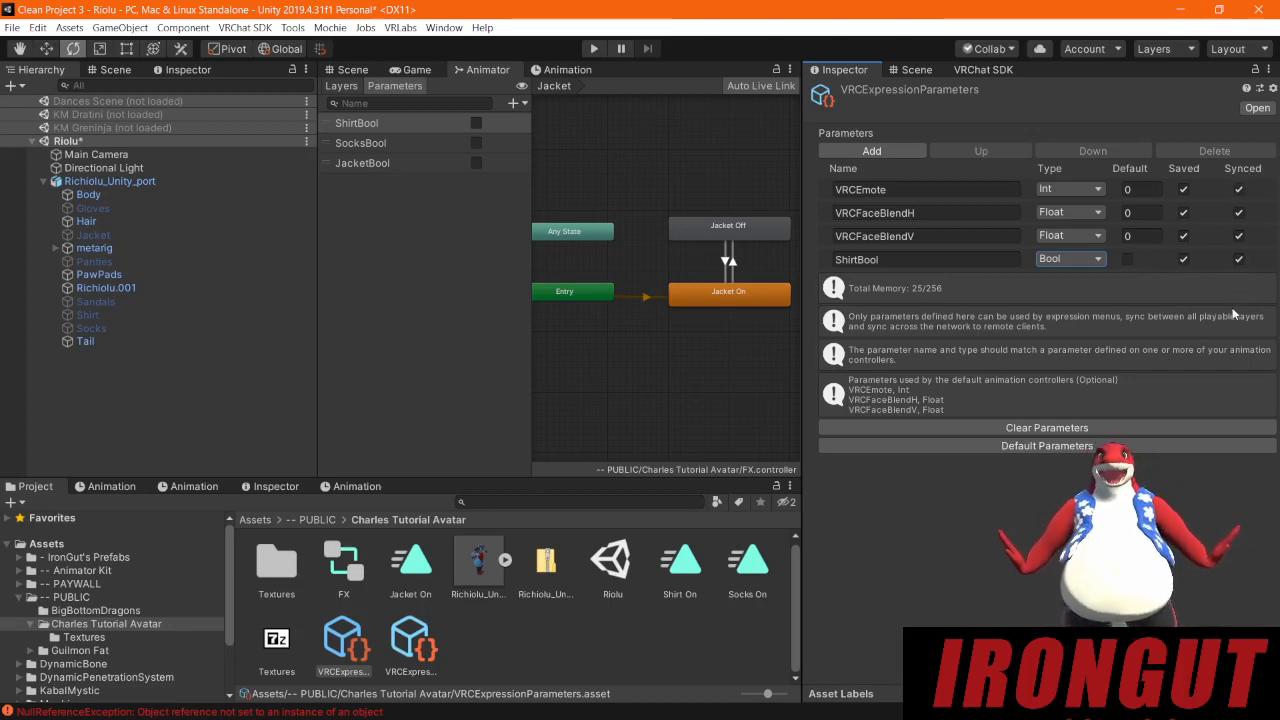
click(1183, 260)
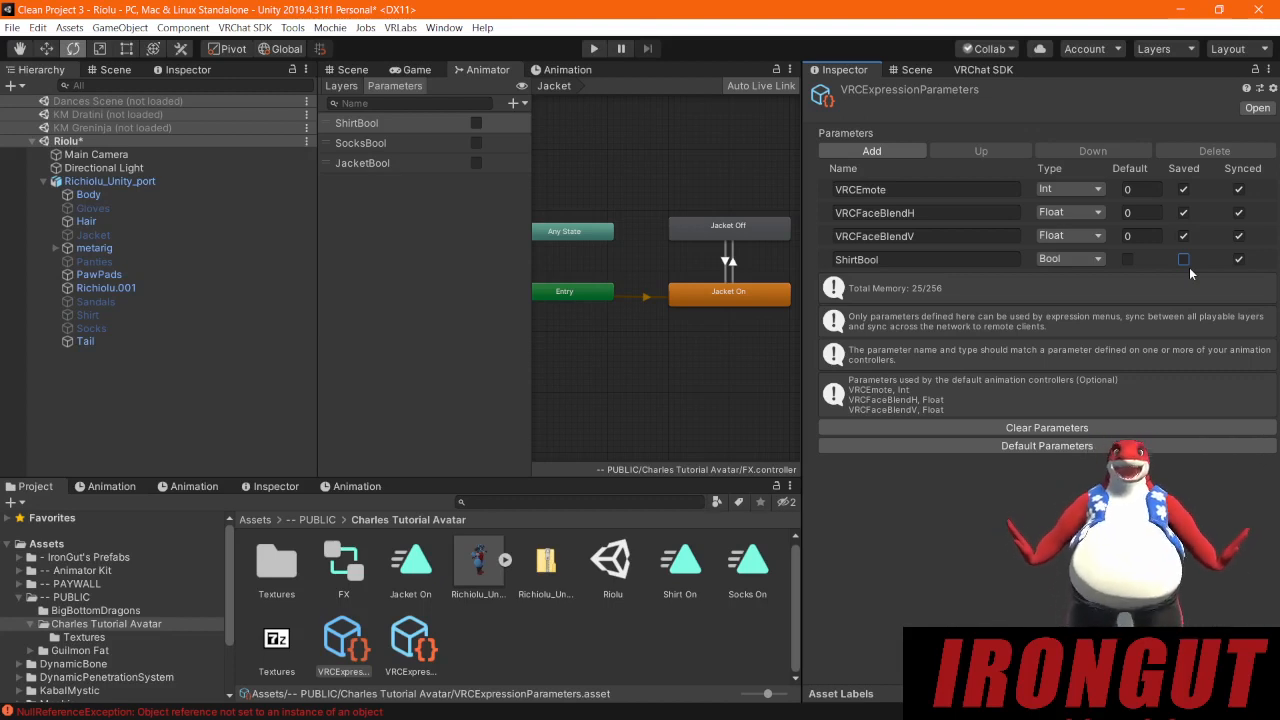
click(1190, 268)
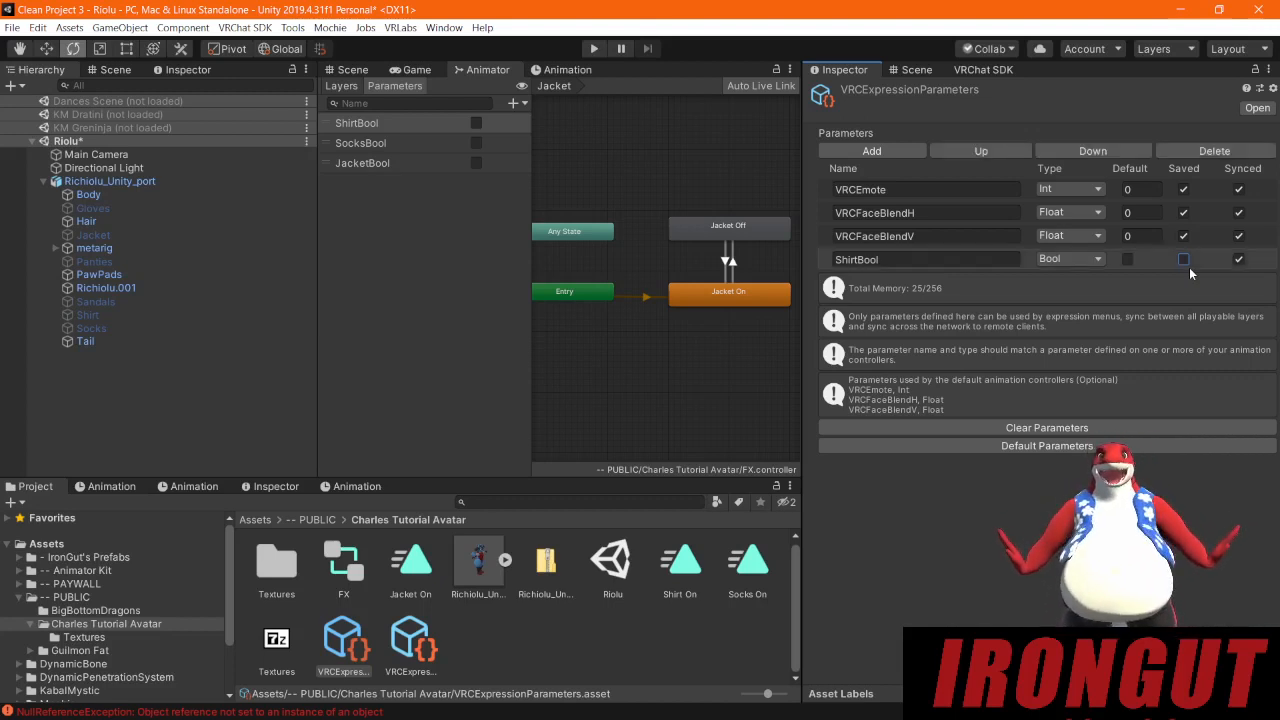
click(1183, 260)
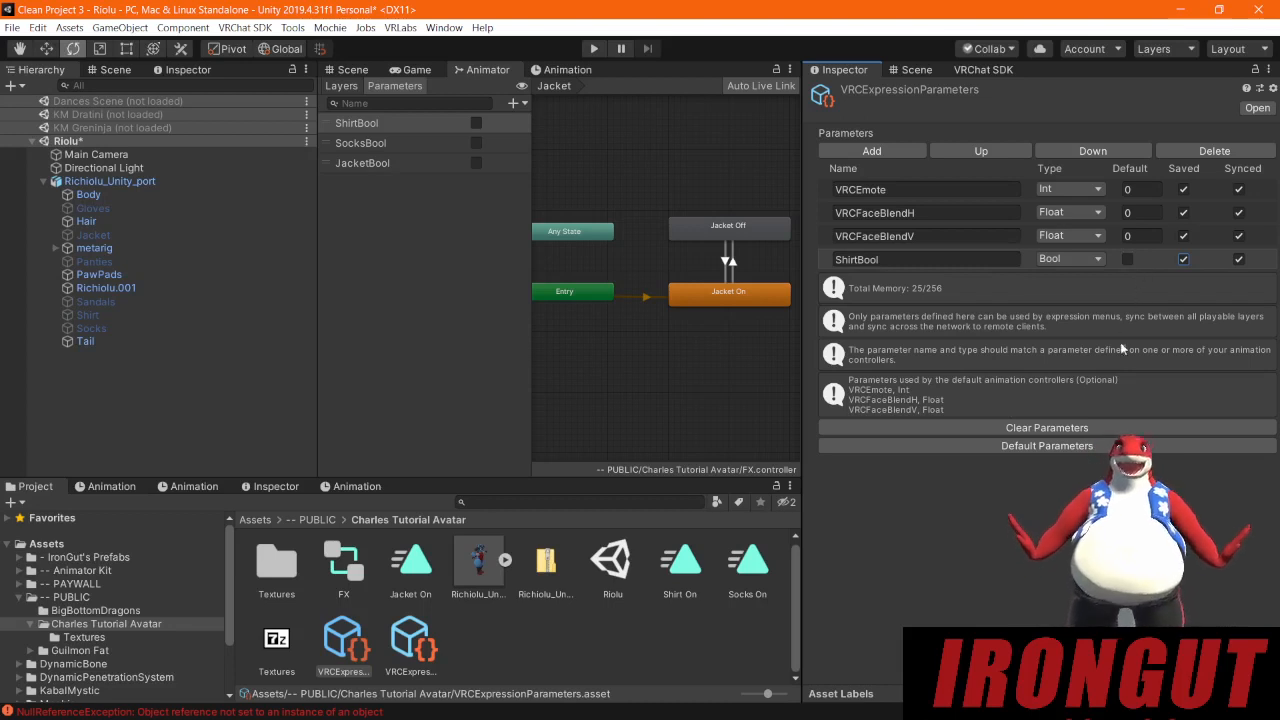
Step: Add two more Bool parameters to VRCExpressionParameters and name them SocksBool and JacketBool
click(884, 151)
click(884, 151)
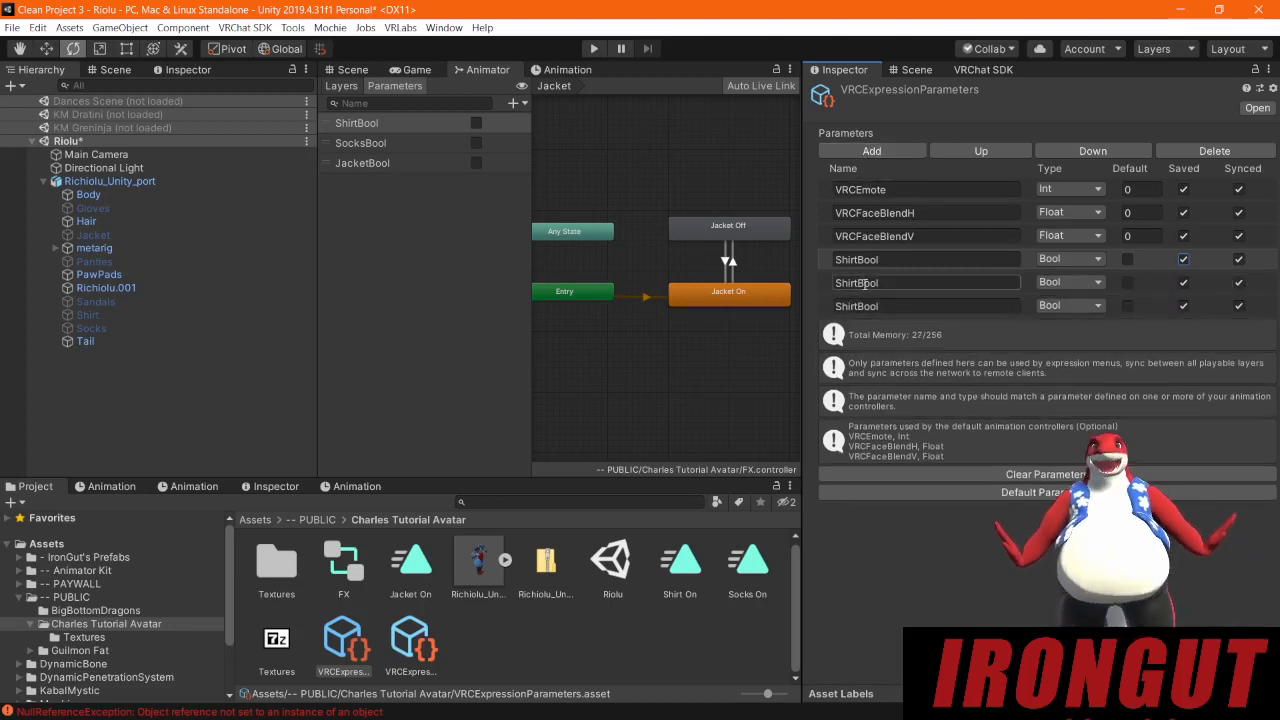
drag(878, 283, 785, 283)
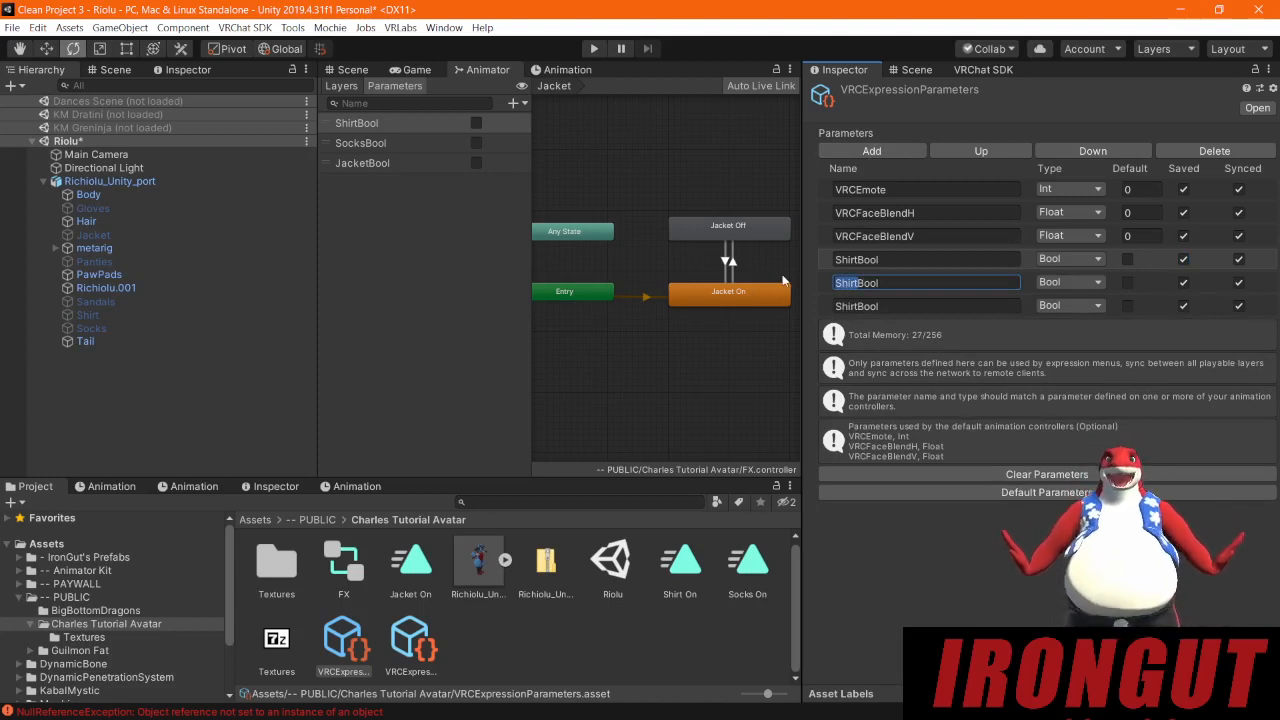
text(Socks)
click(857, 306)
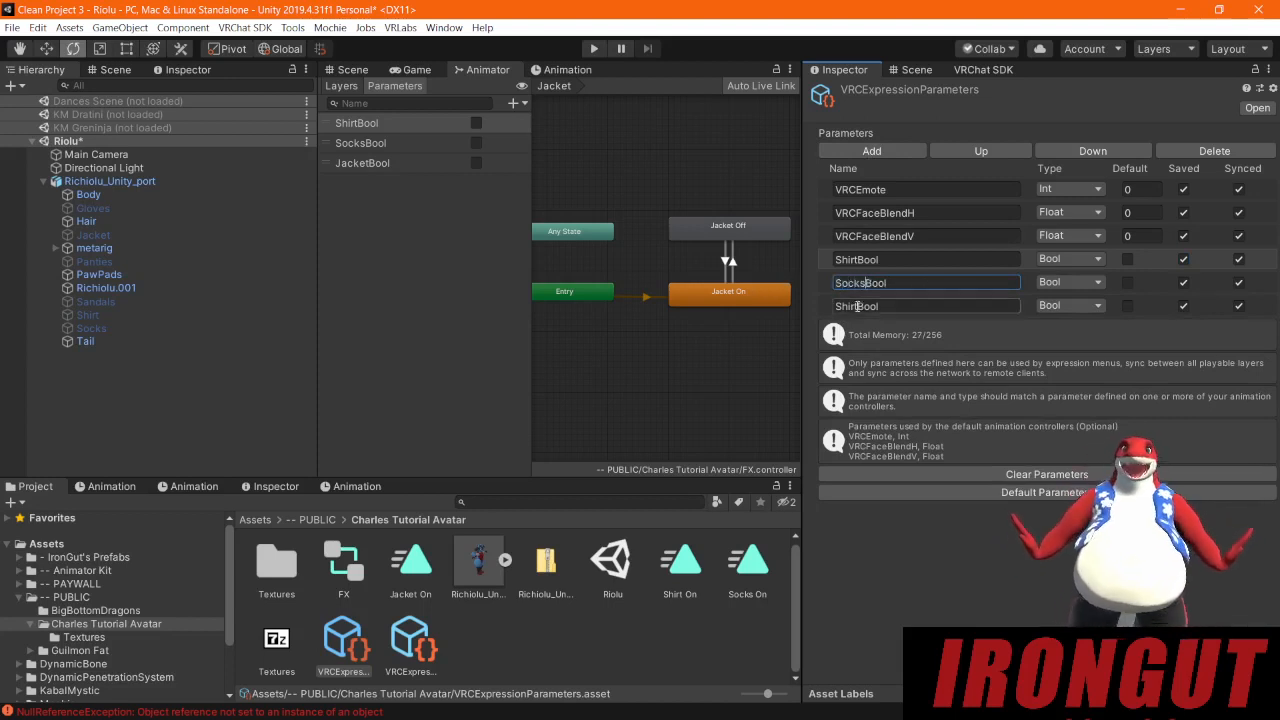
drag(857, 306, 725, 313)
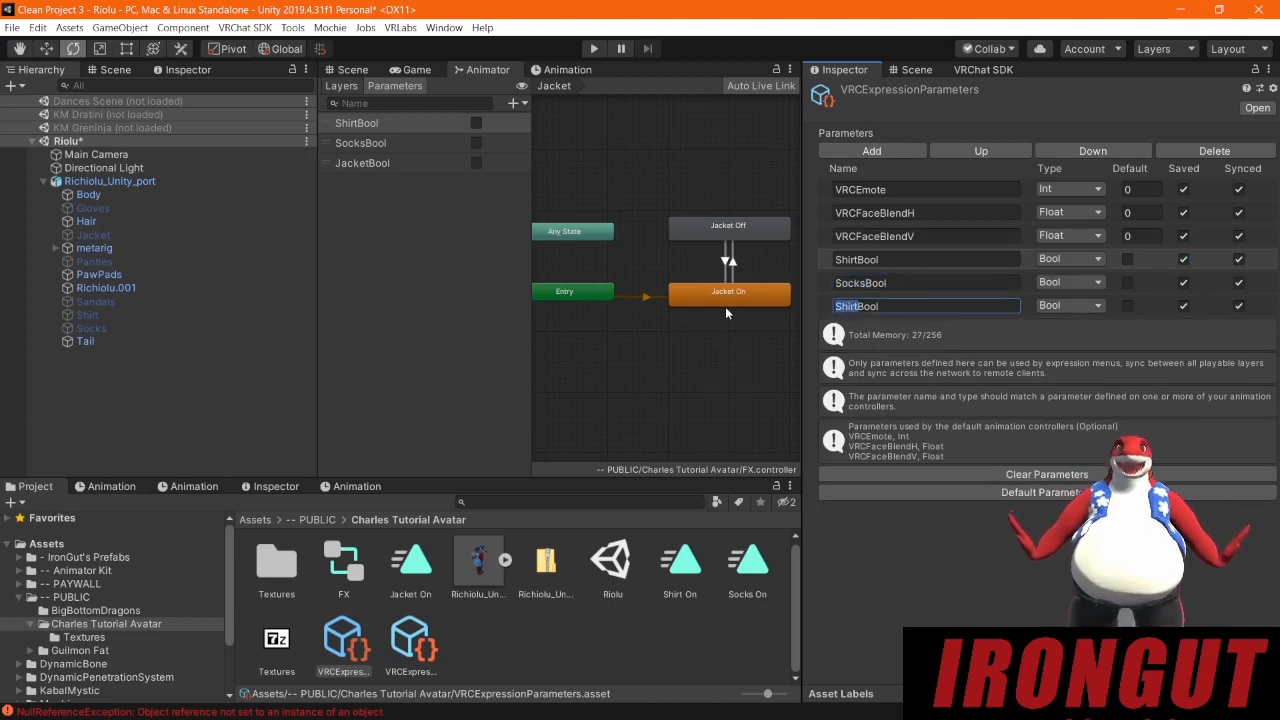
text(Jacket)
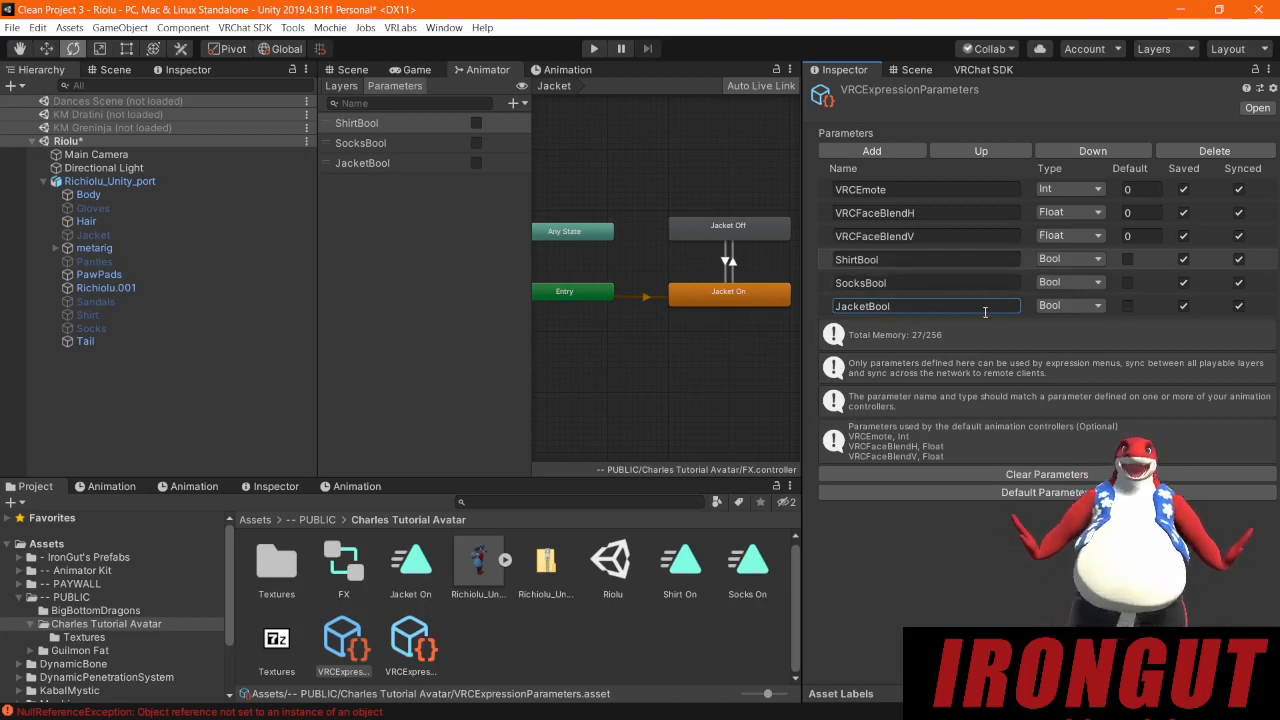
Step: Add a control to the VRCExpressionsMenu asset and name it Jacket Toggle
click(405, 641)
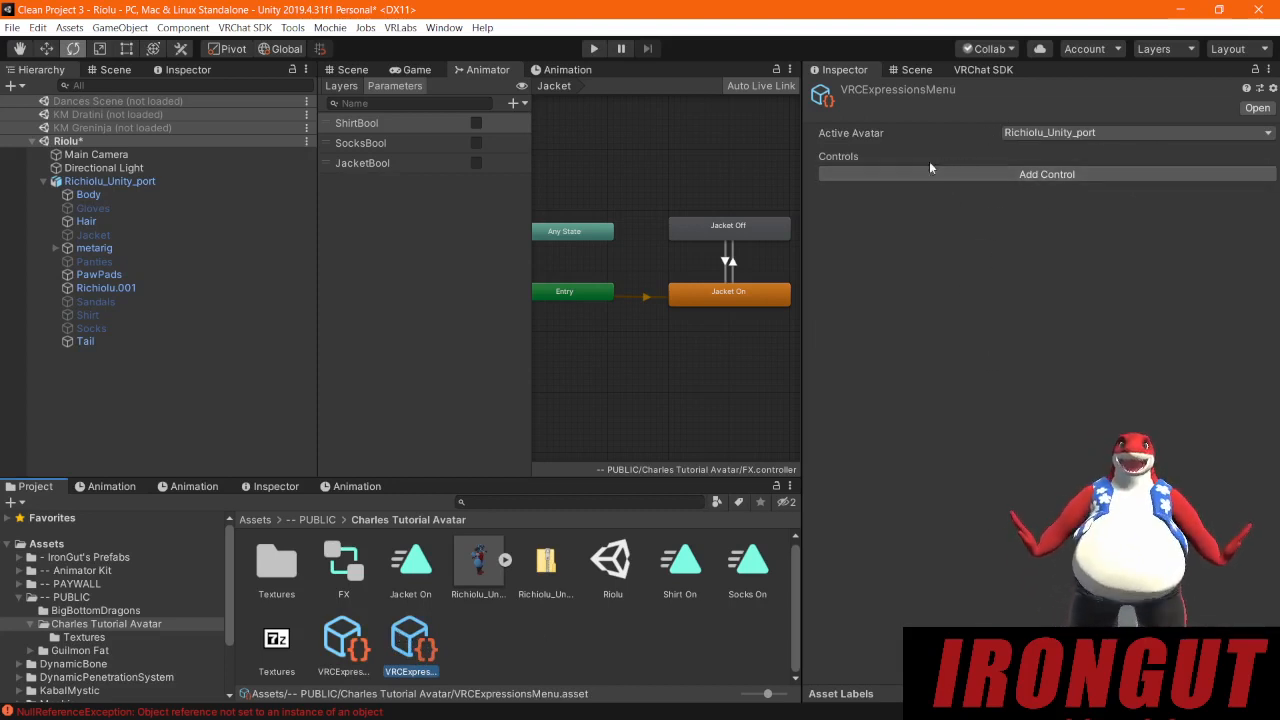
click(1008, 175)
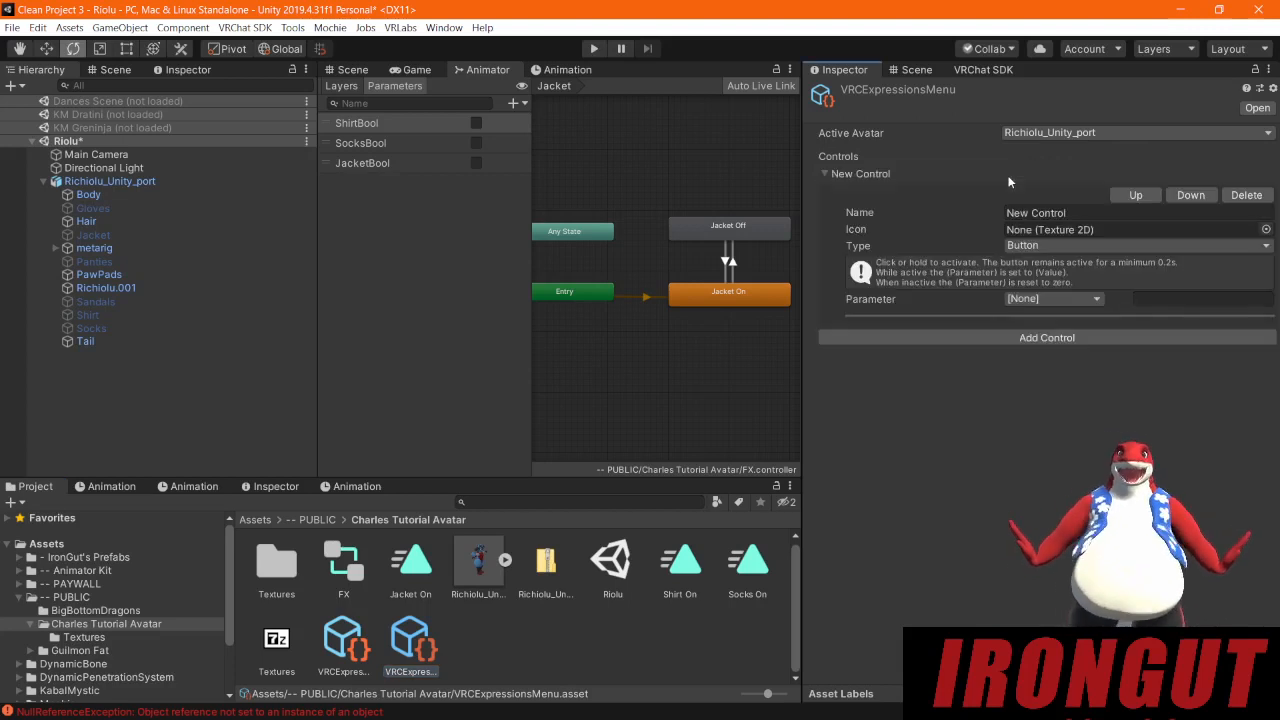
click(1096, 213)
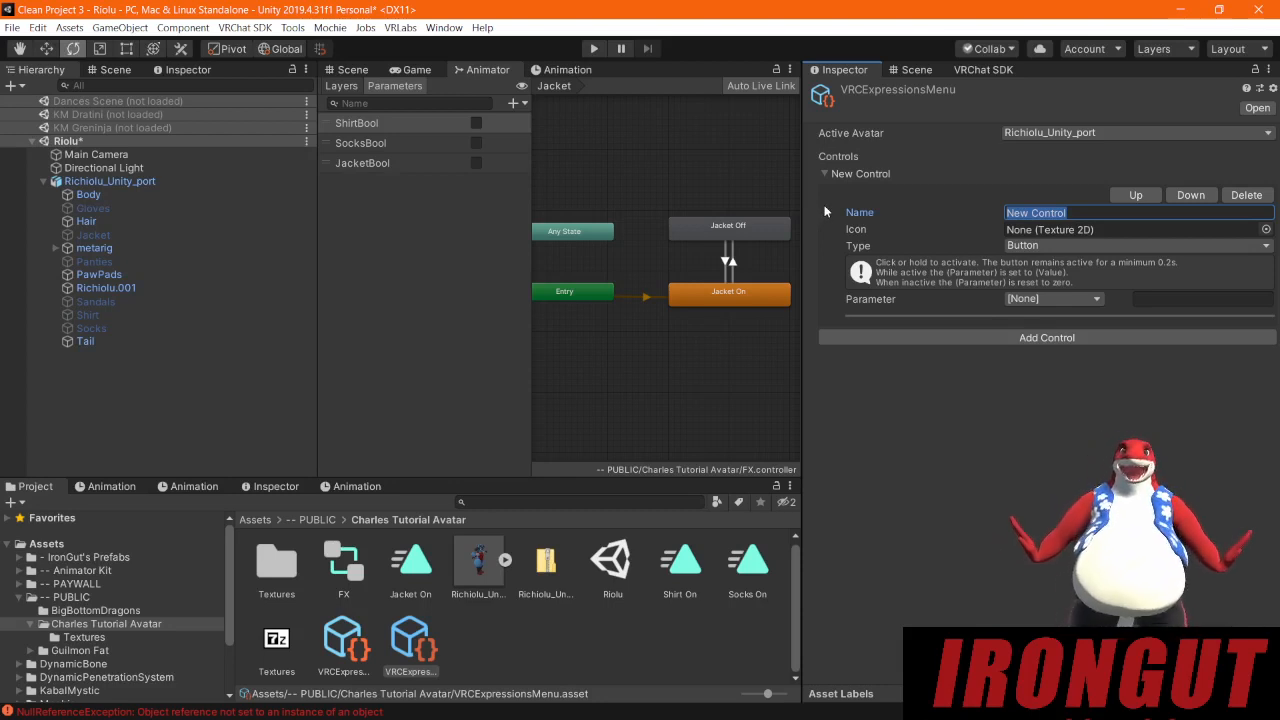
text(Jacket On Off)
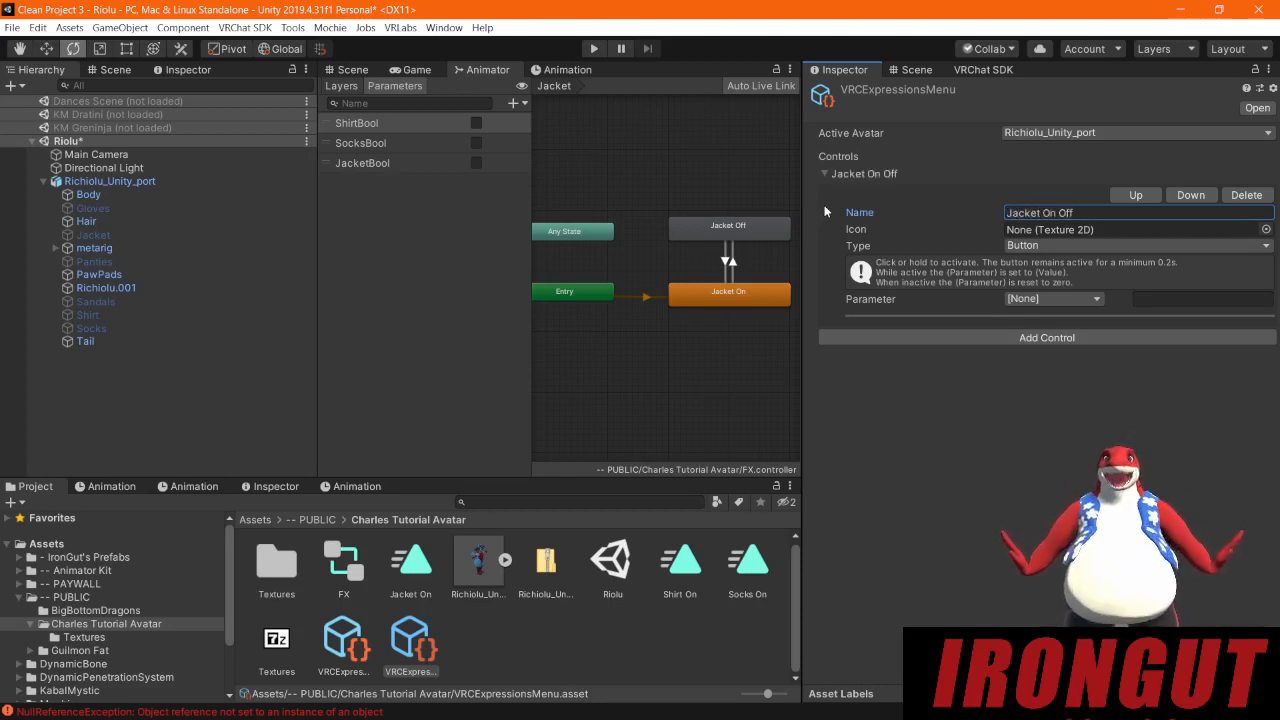
drag(1074, 213, 1040, 213)
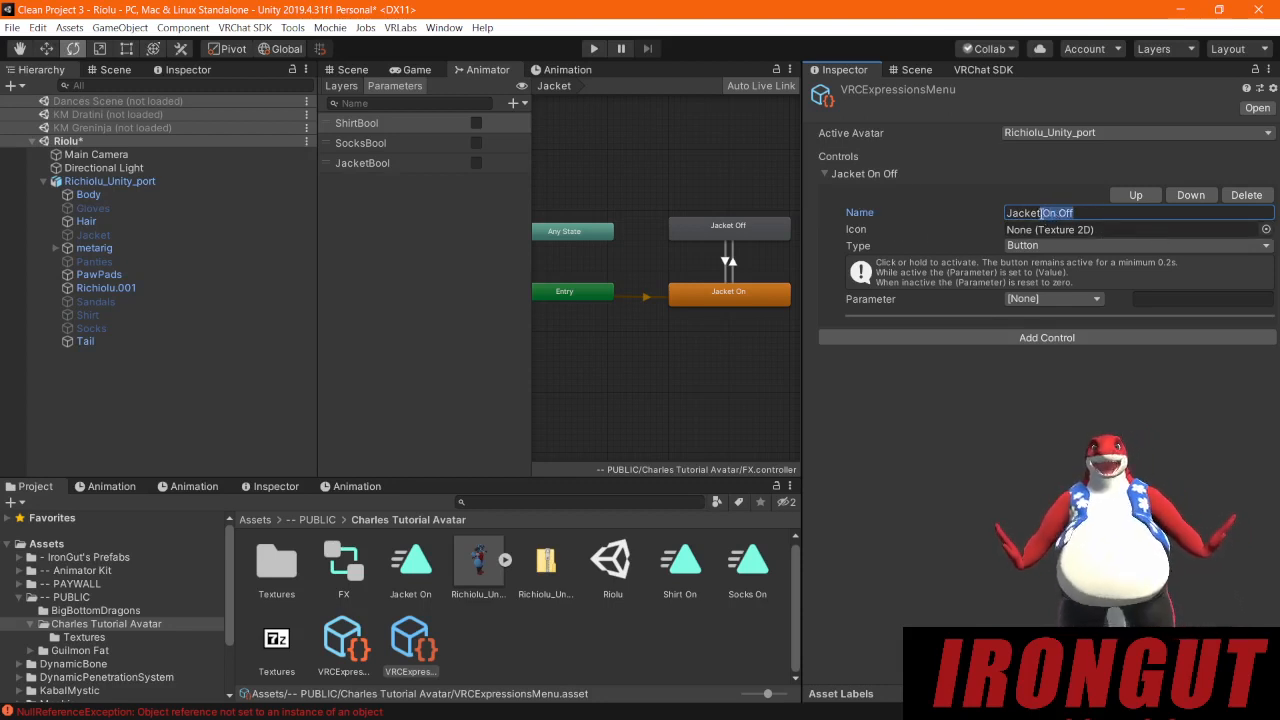
text(Toggle)
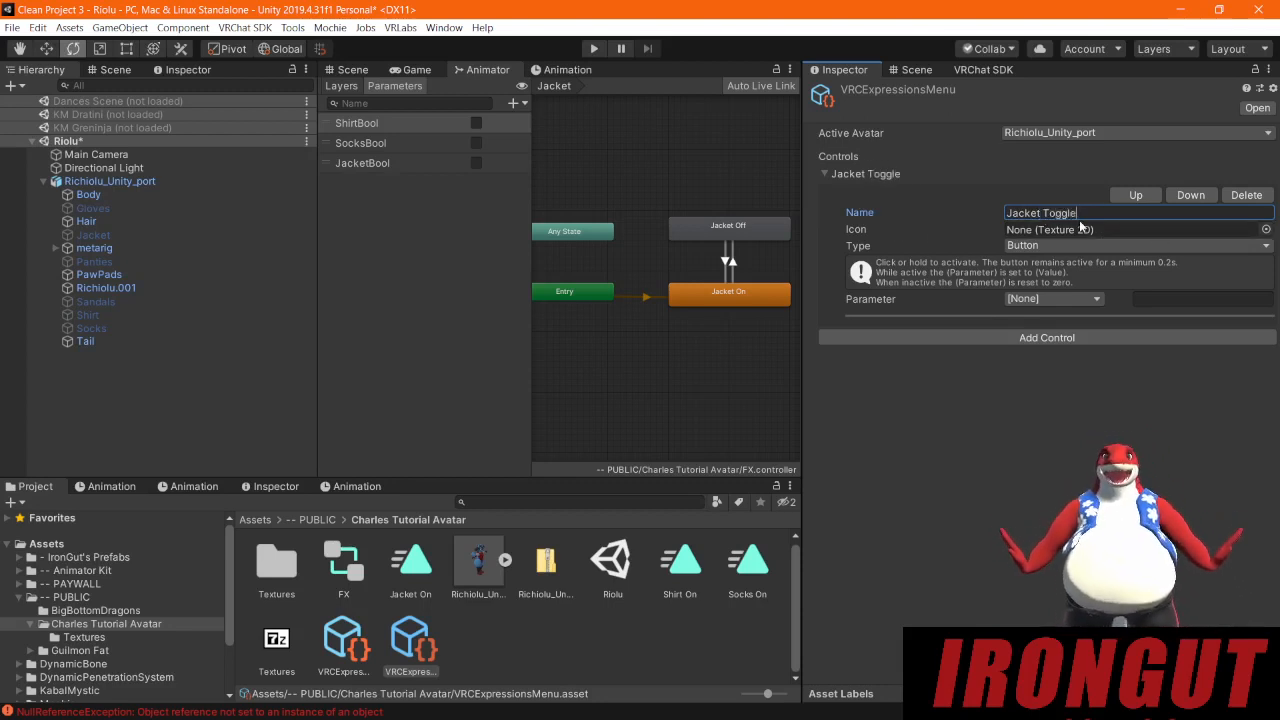
click(1076, 298)
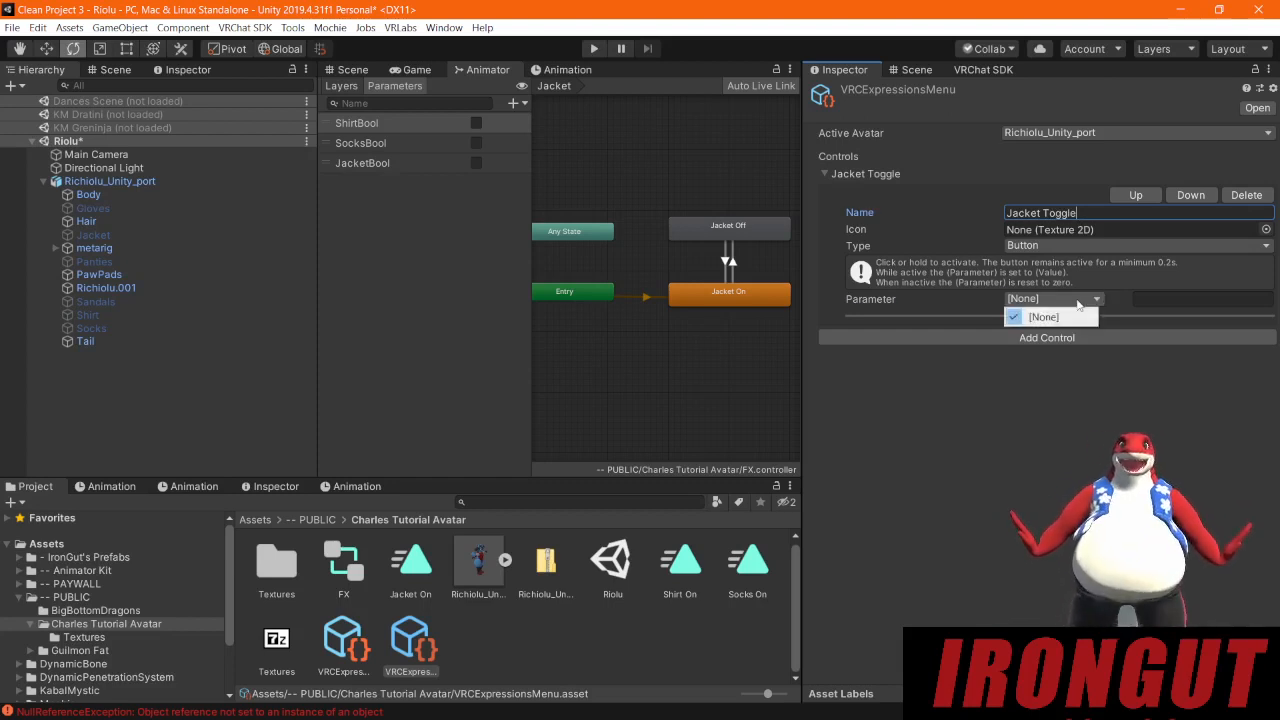
click(1020, 318)
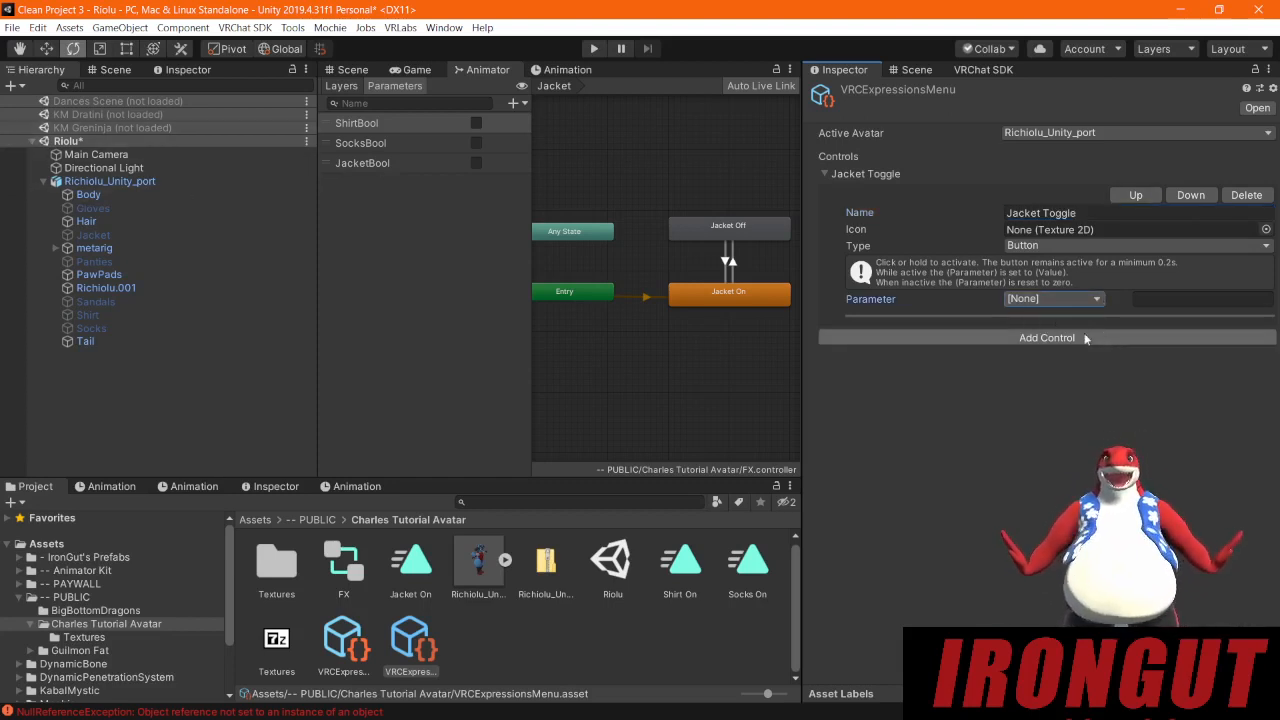
click(1066, 300)
click(1069, 303)
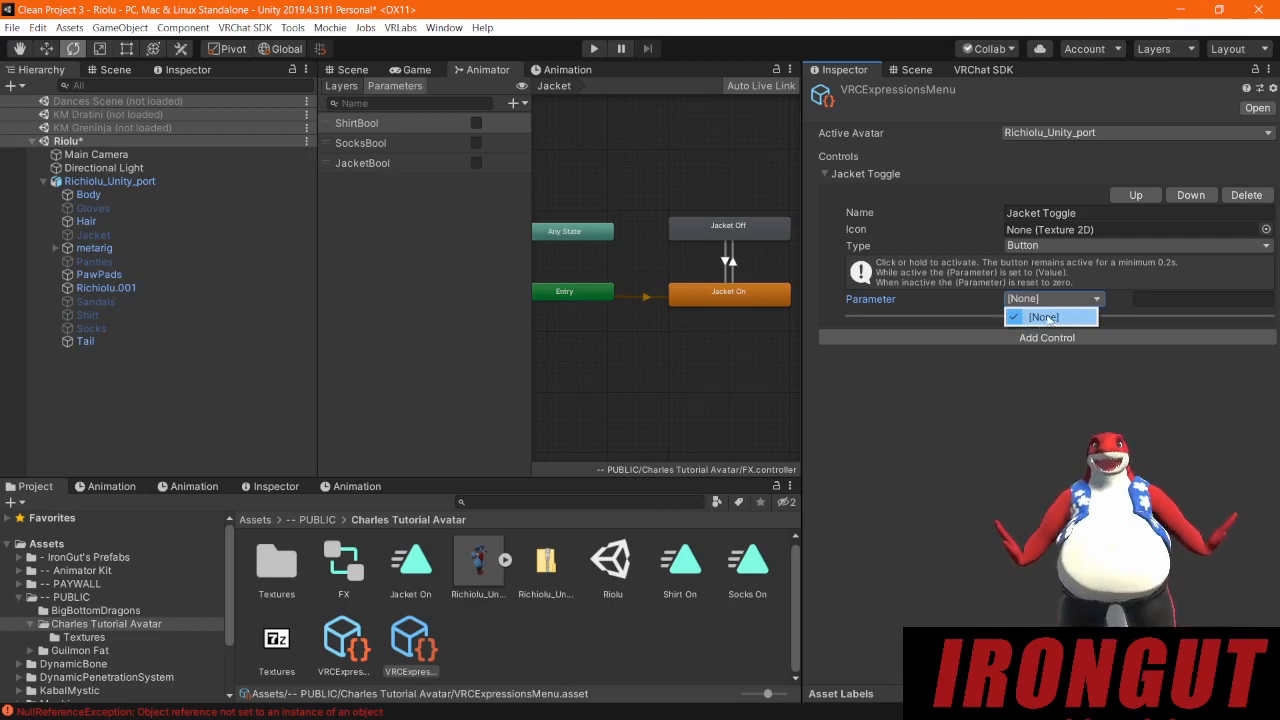
click(888, 303)
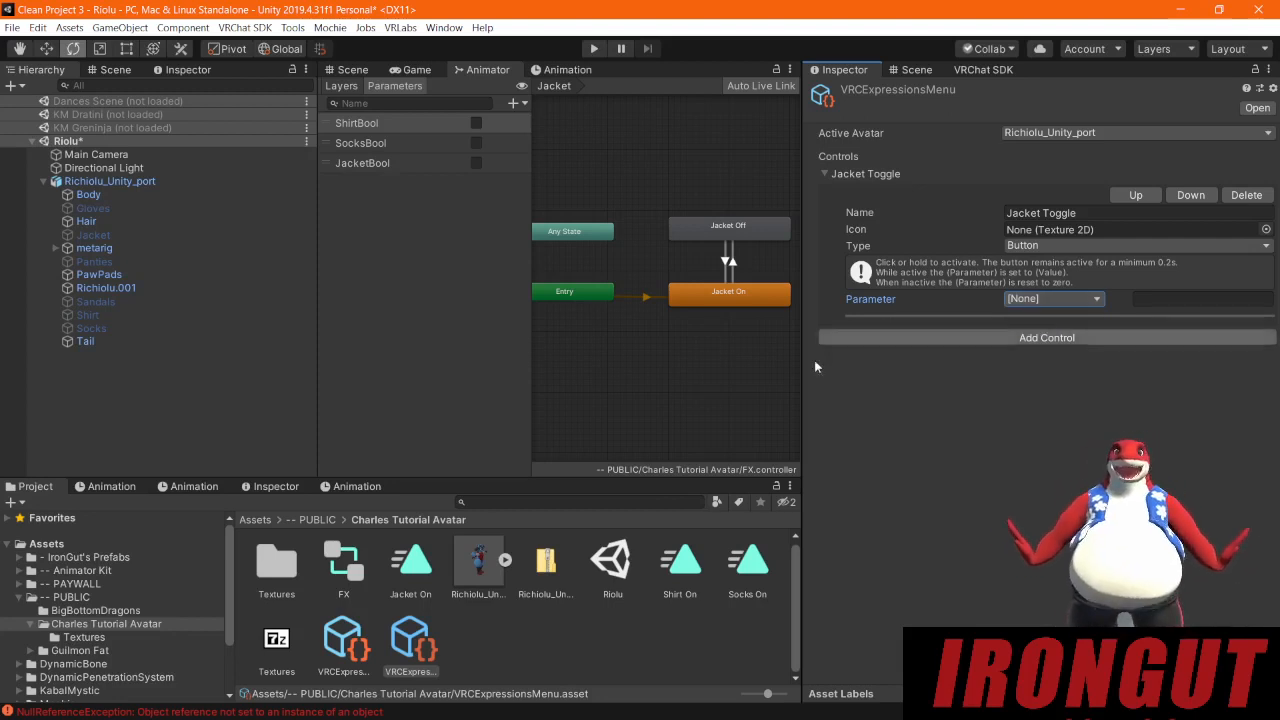
Step: Assign VRCExpressionParameters and VRCExpressionsMenu to the Expressions settings of the Richiolu_Unity_port avatar
click(108, 182)
scroll(962, 432, down, 10)
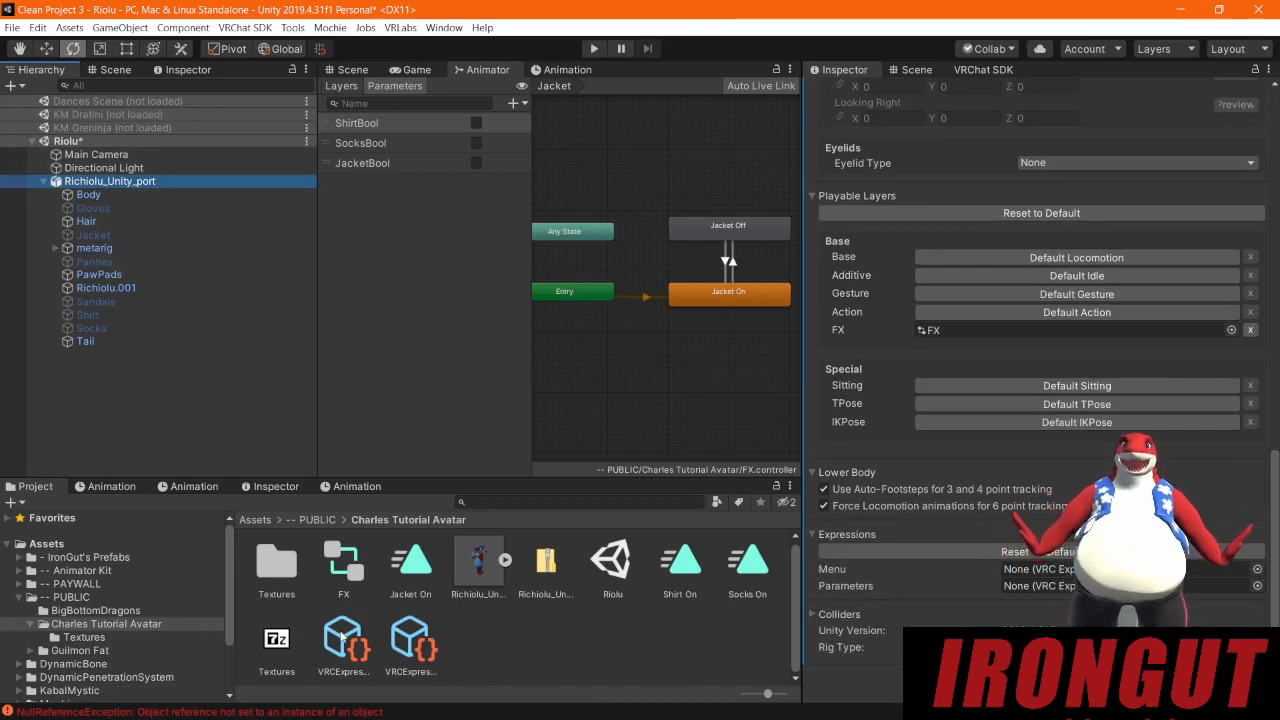
drag(342, 636, 1032, 587)
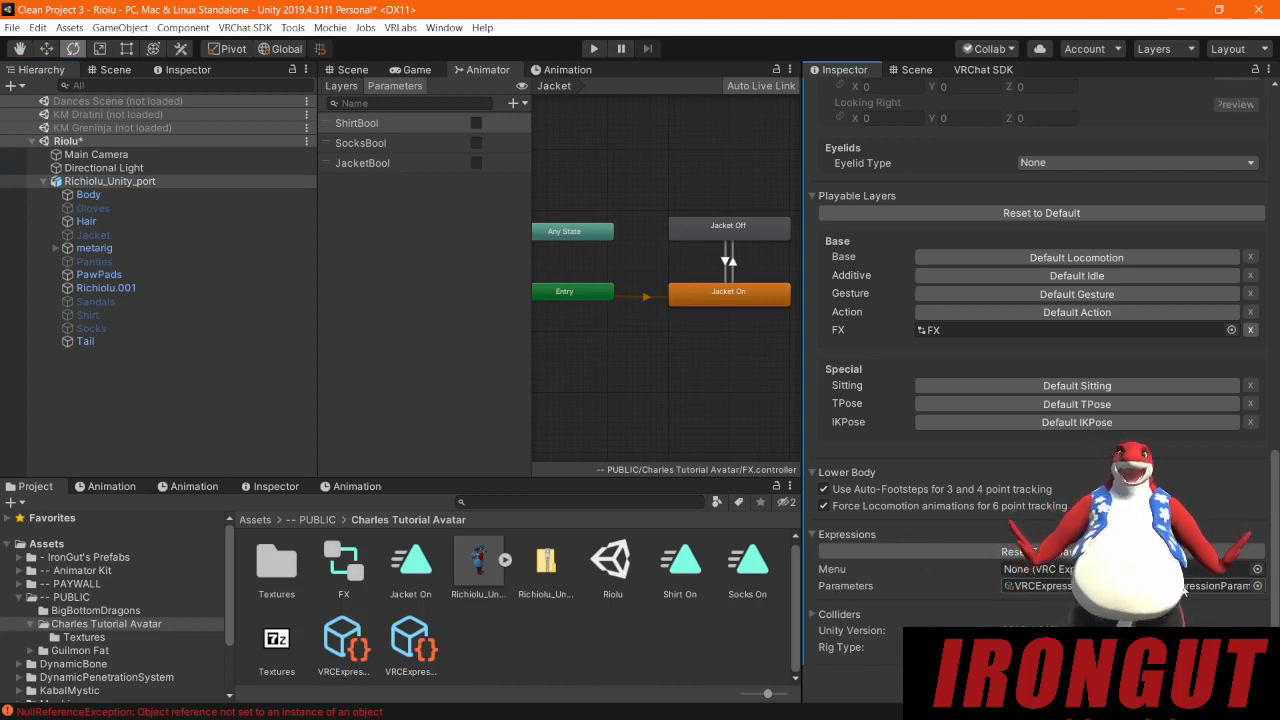
click(1035, 586)
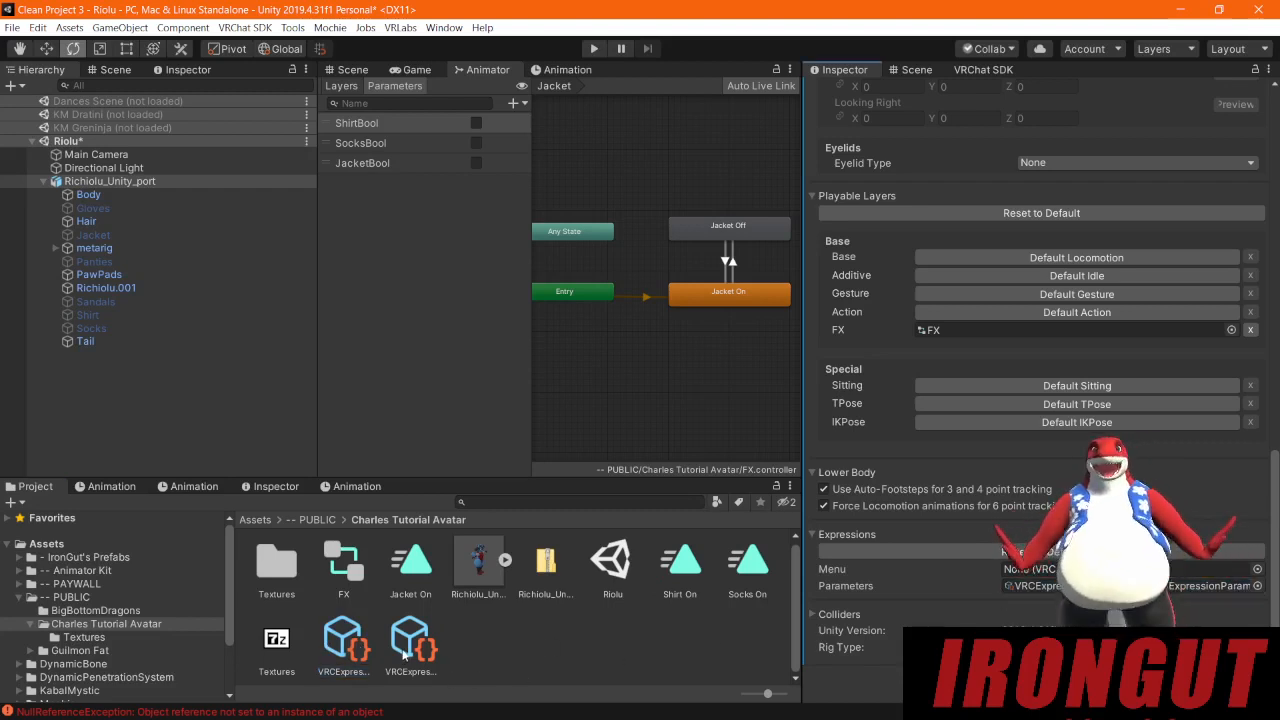
drag(813, 556, 1045, 569)
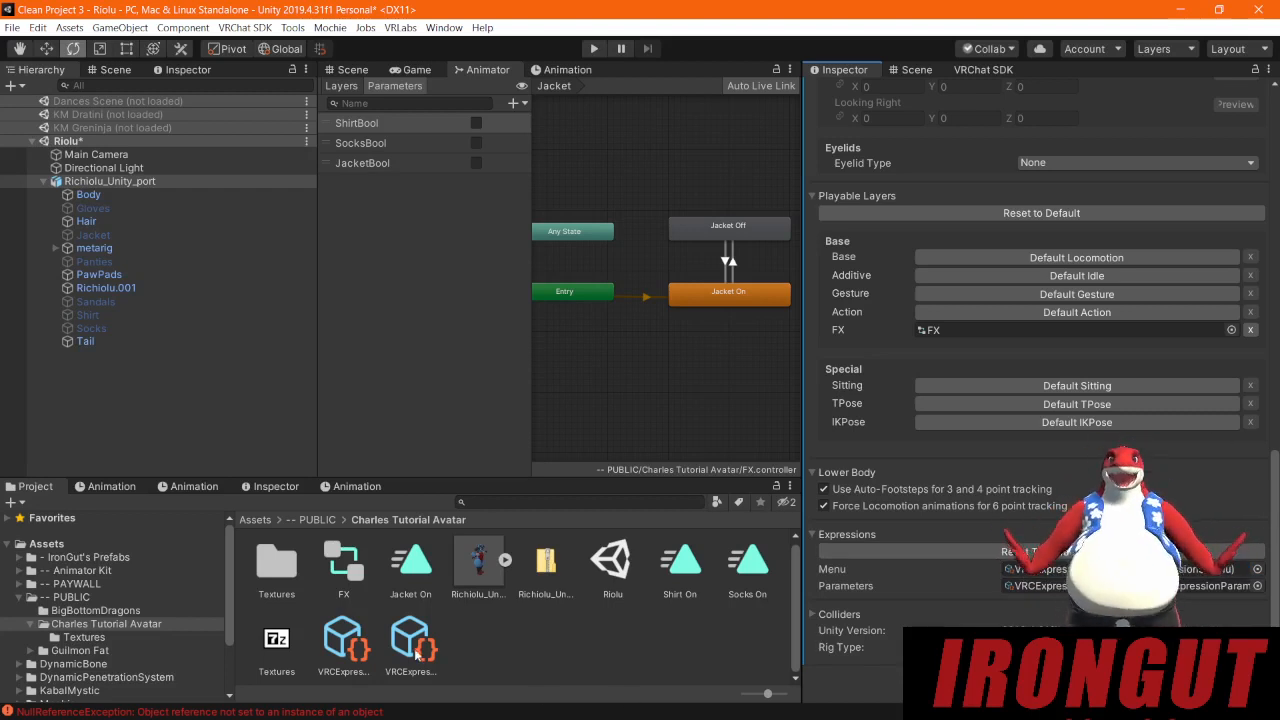
Step: In VRCExpressionsMenu, set the Jacket Toggle control's parameter to JacketBool and its type to Toggle
double_click(1040, 569)
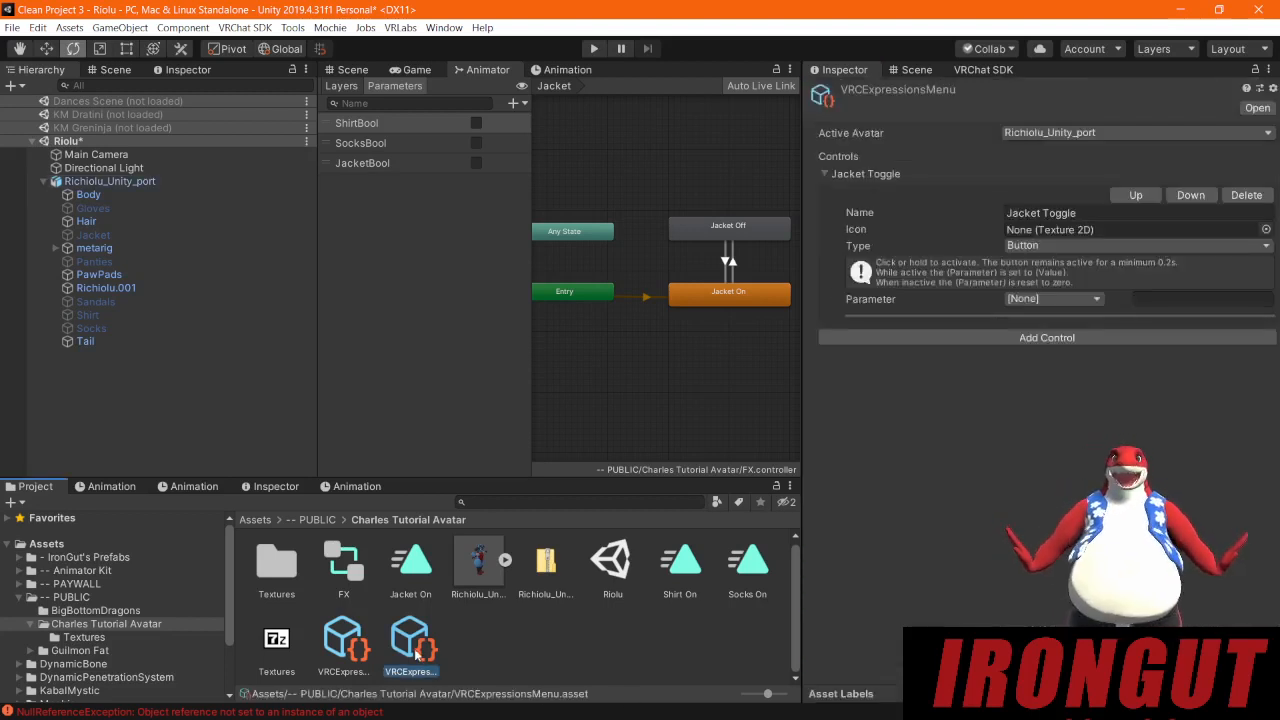
click(1097, 299)
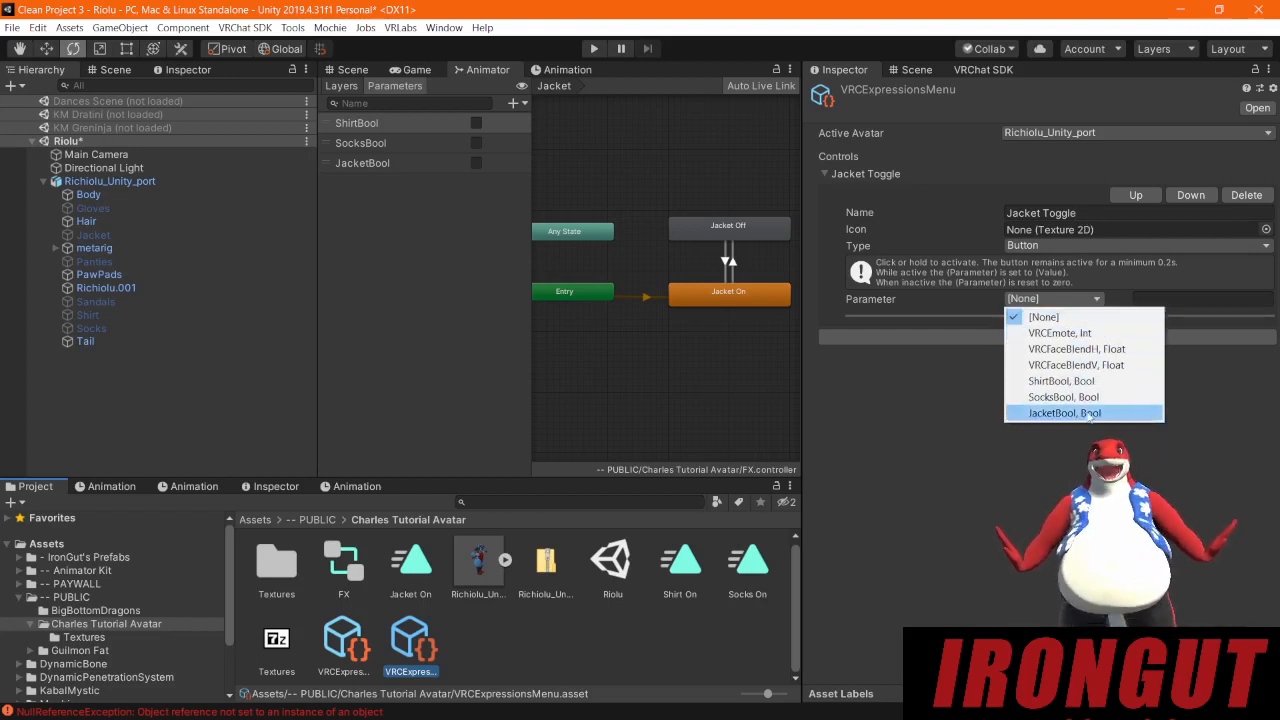
click(1030, 414)
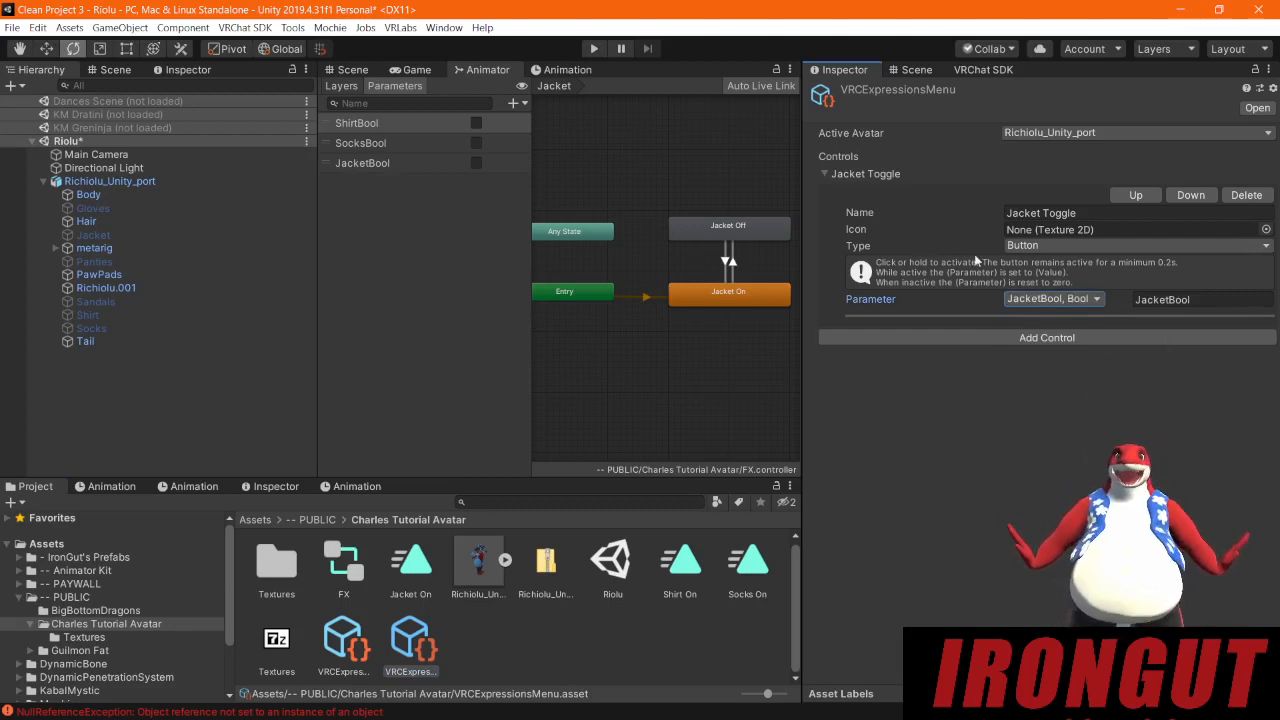
click(1060, 246)
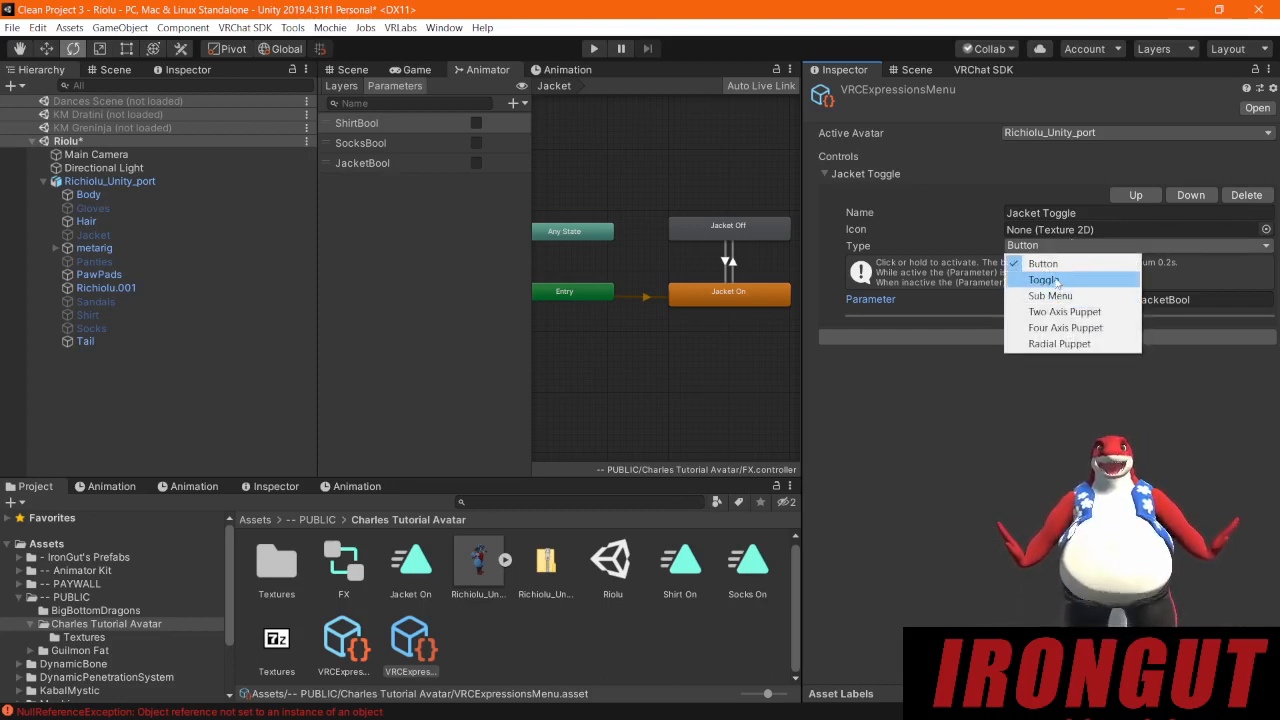
click(1055, 280)
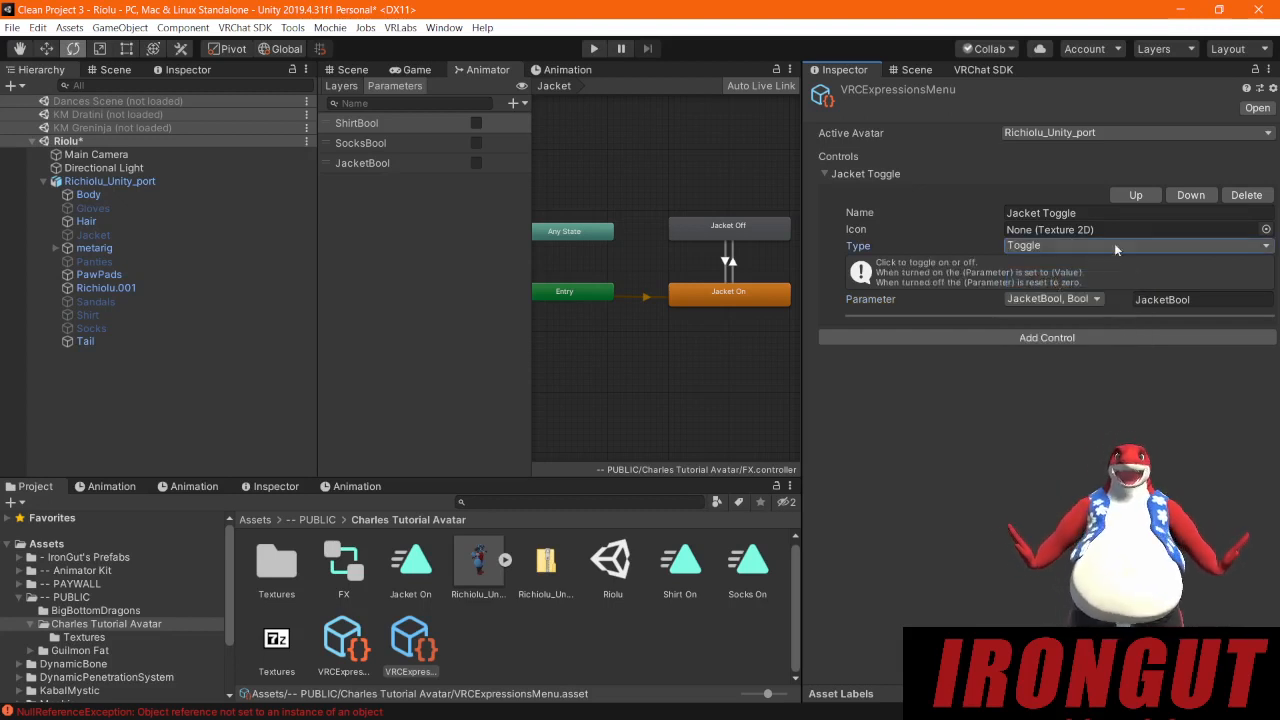
click(1082, 246)
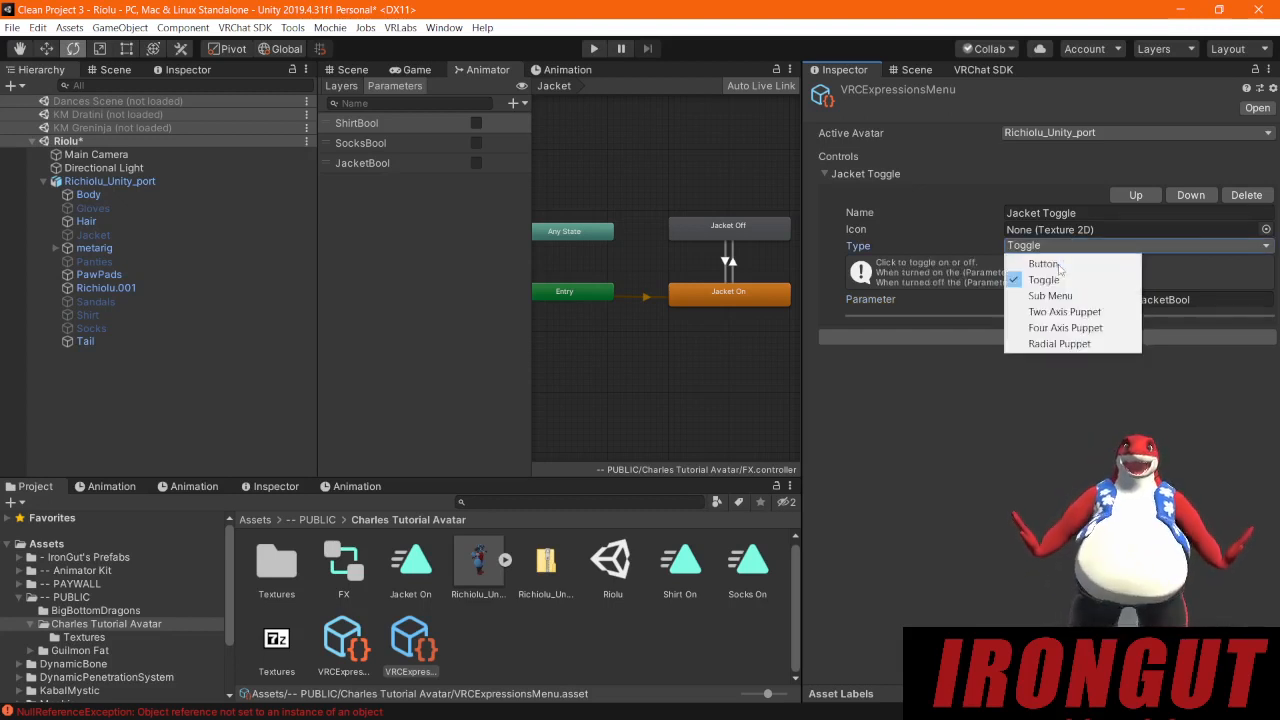
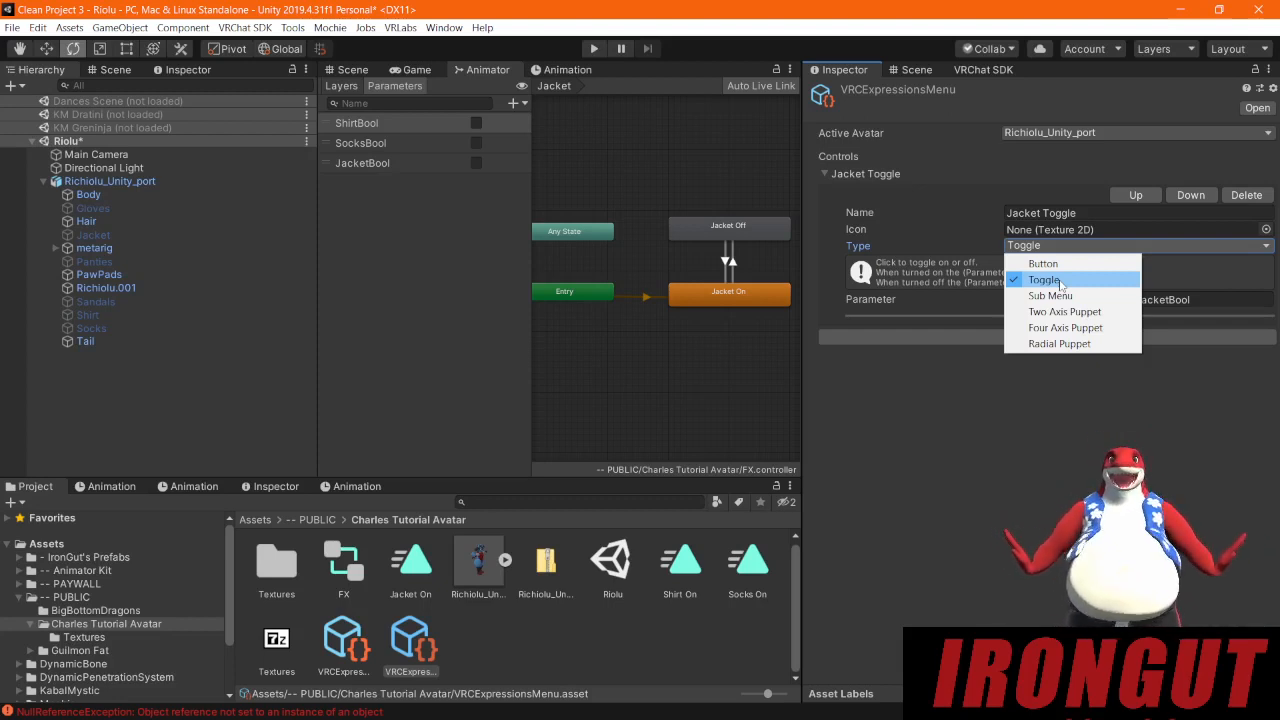
click(1060, 280)
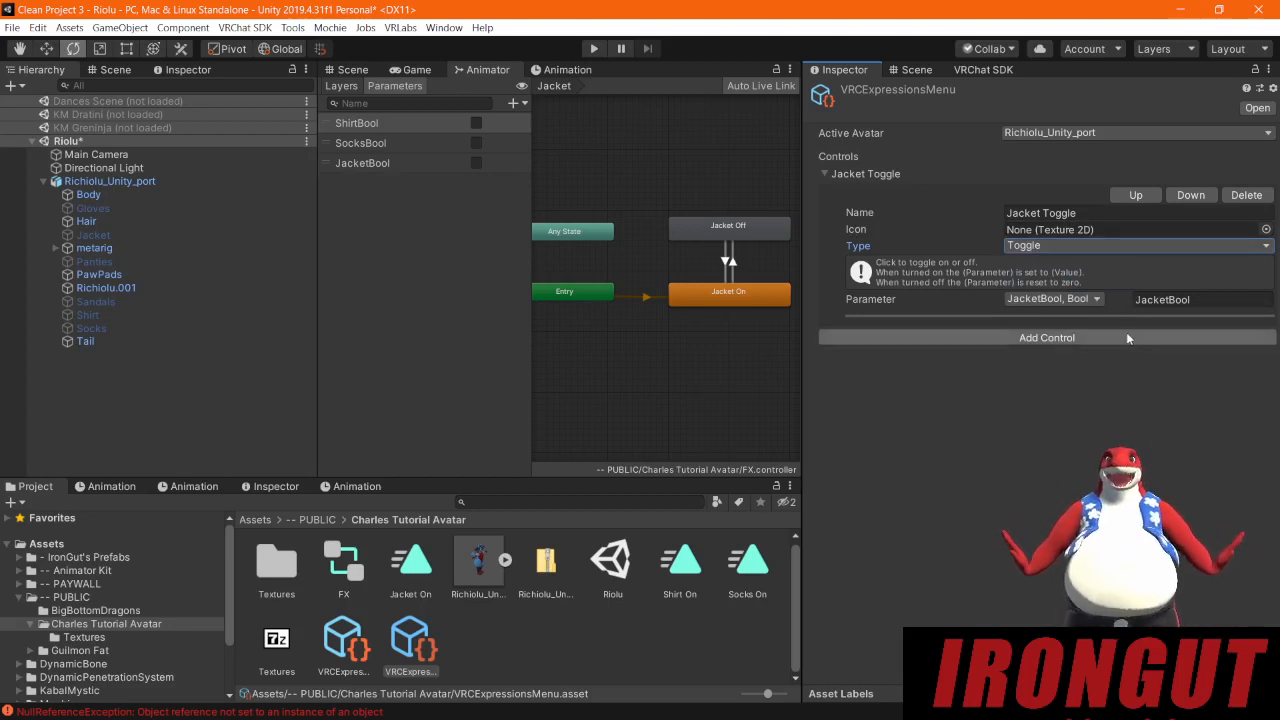
Step: Add a second control named Socks Toggle to VRCExpressionsMenu, with type Toggle and parameter SocksBool
click(1075, 338)
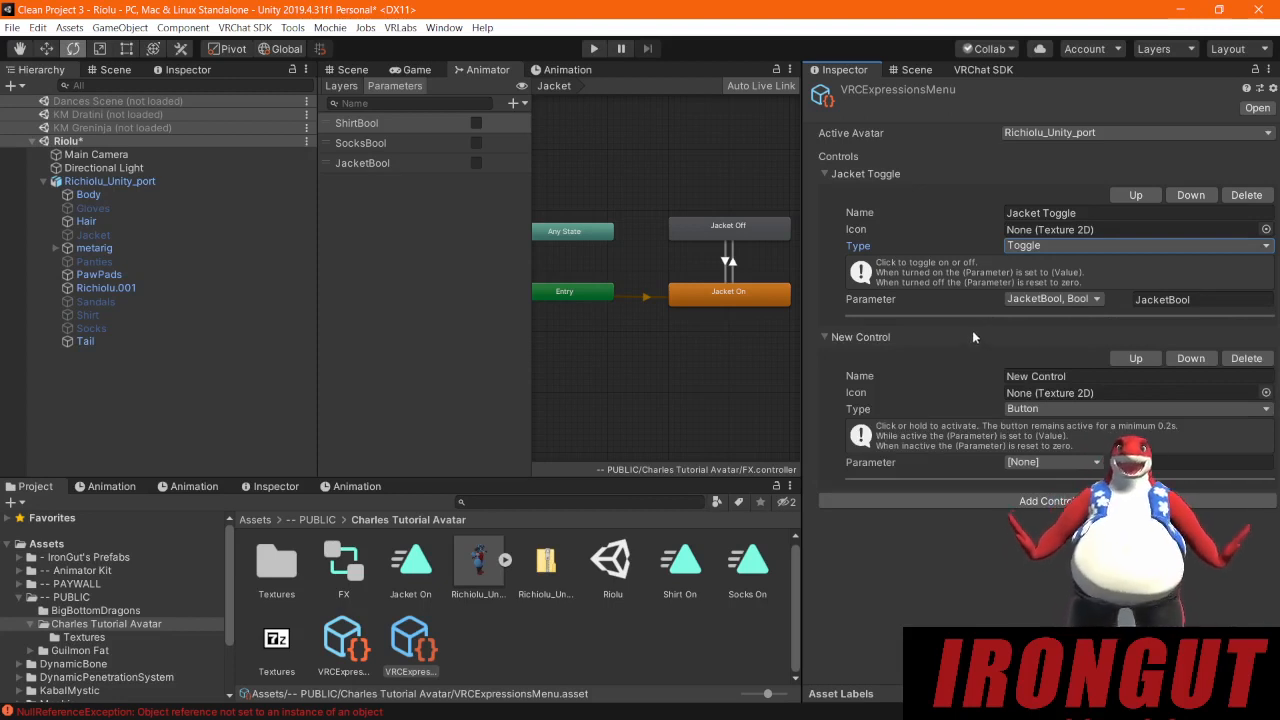
click(1092, 379)
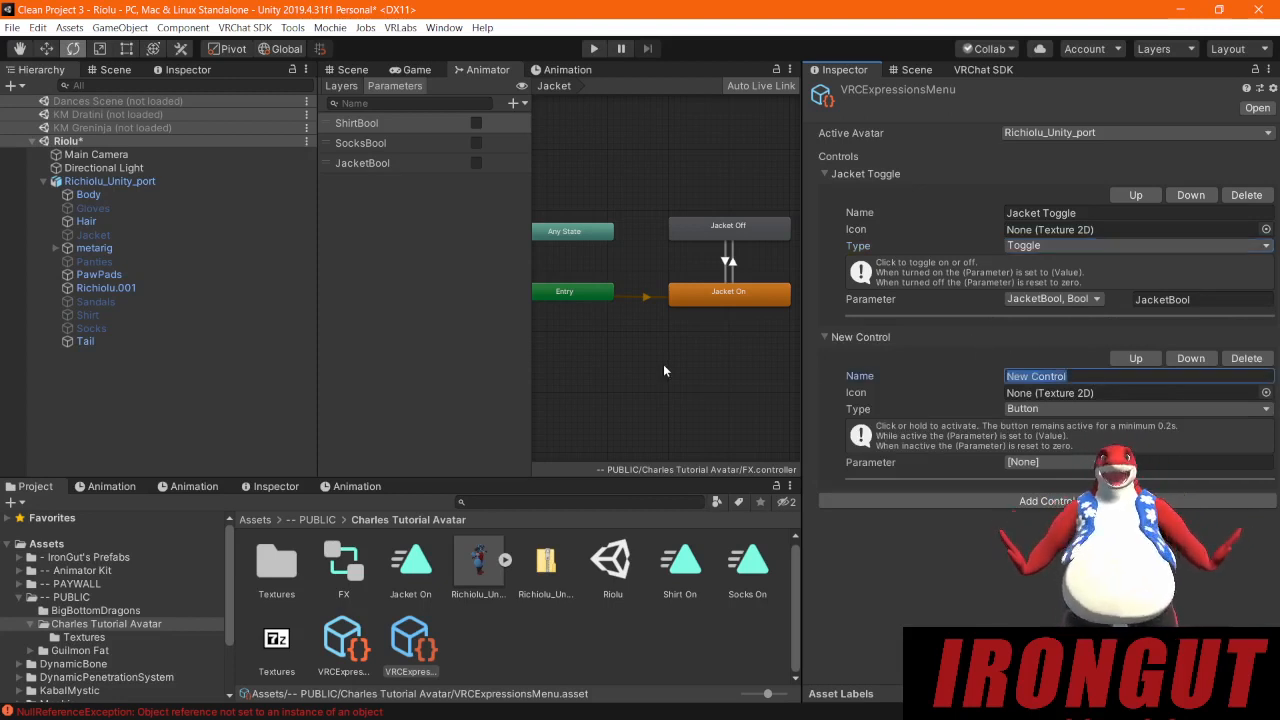
text(Socks)
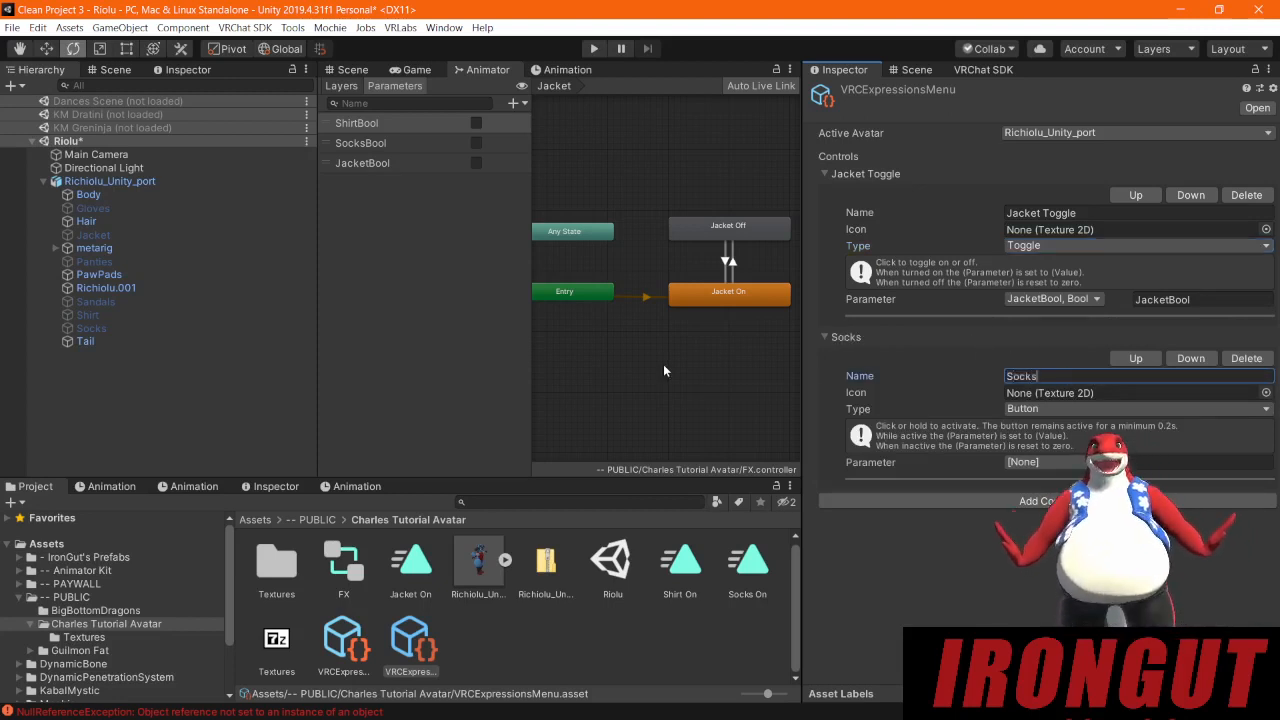
text( Toggle)
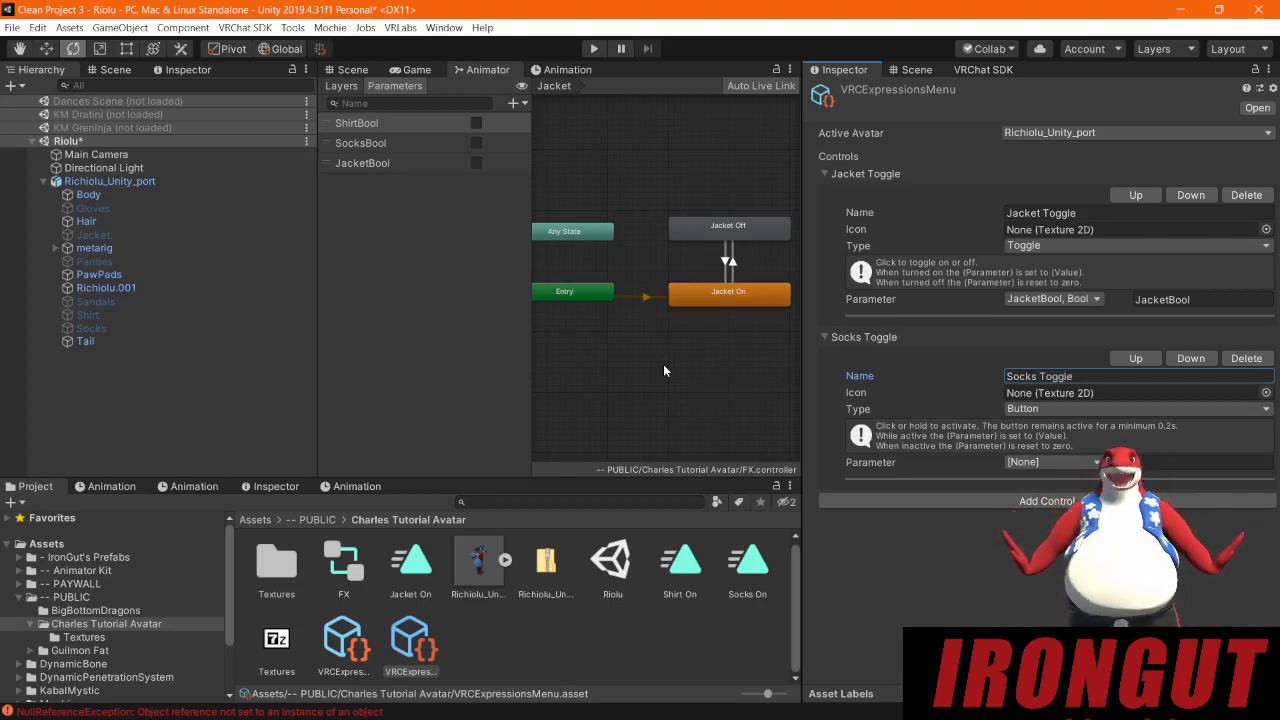
click(1045, 409)
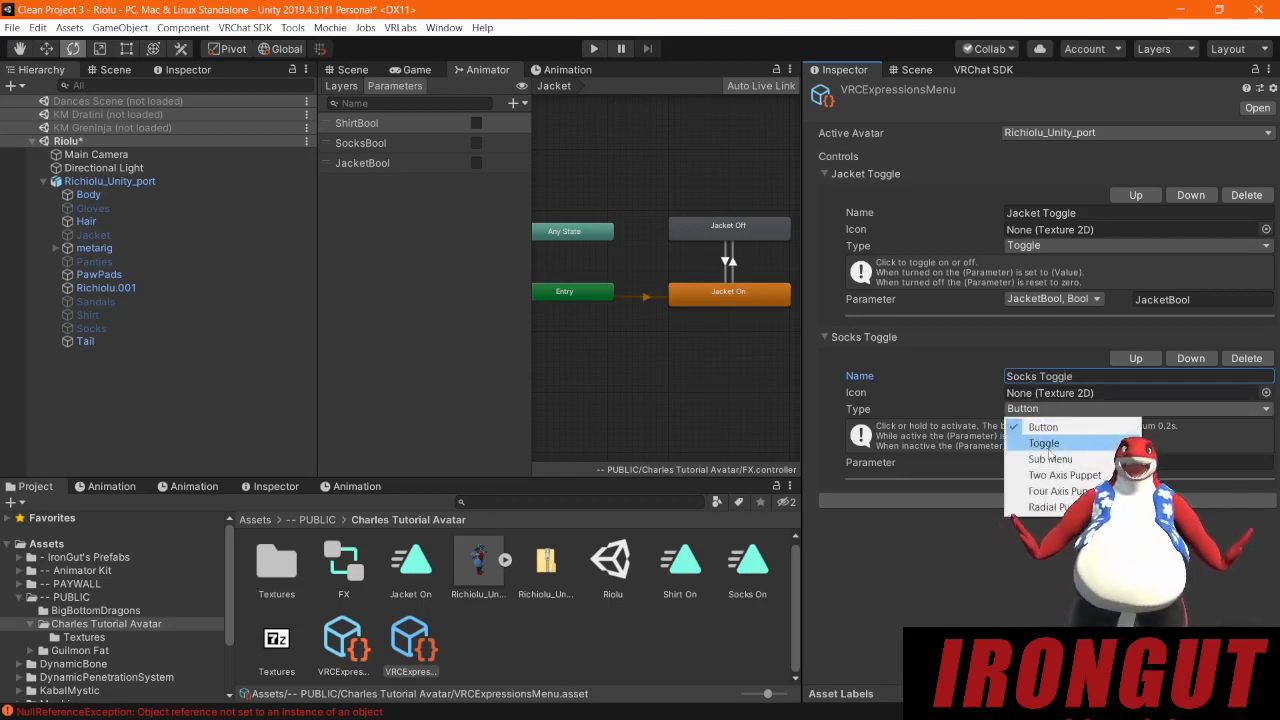
click(1051, 443)
click(1030, 462)
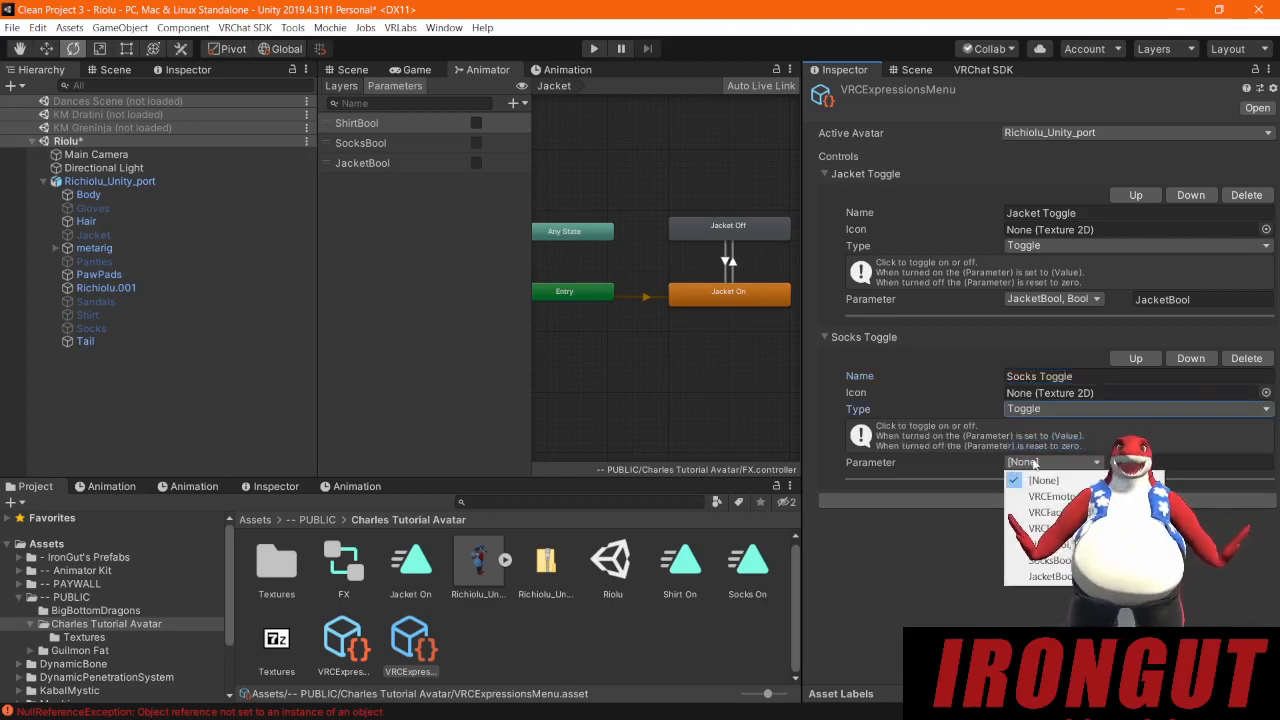
click(1035, 560)
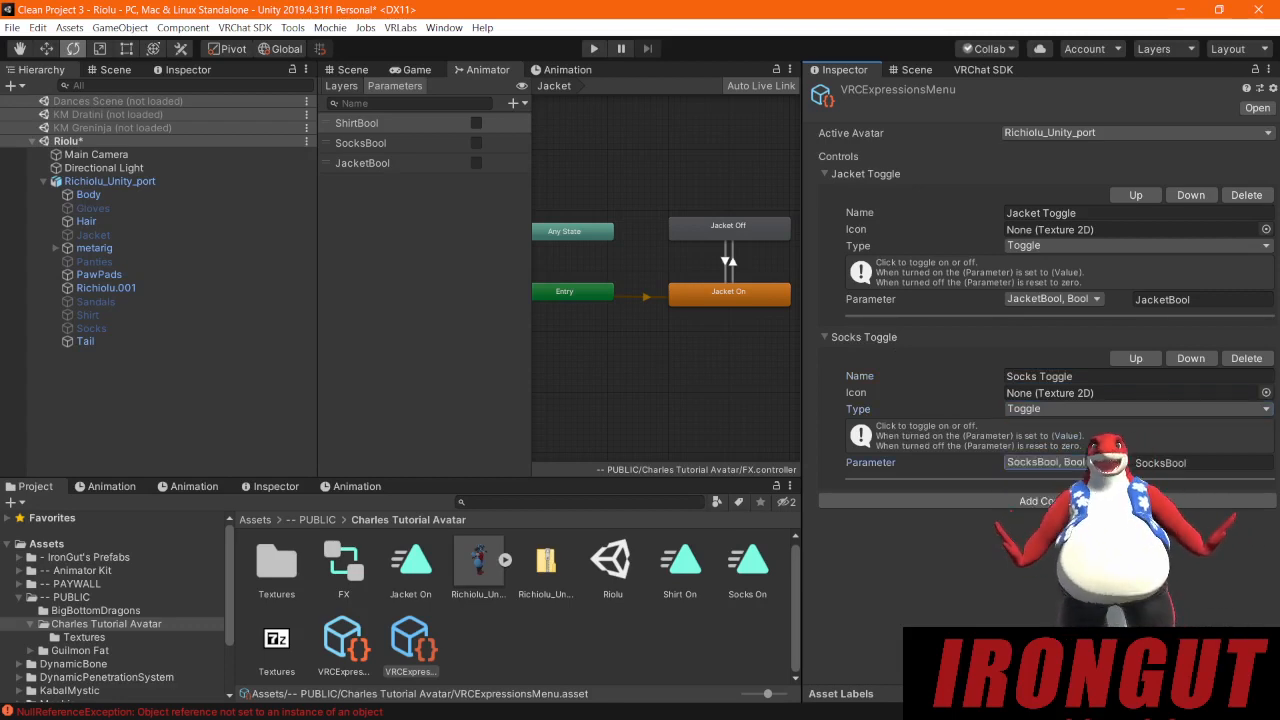
Step: Add a third control to VRCExpressionsMenu and name it Shirt Toggle
click(1045, 500)
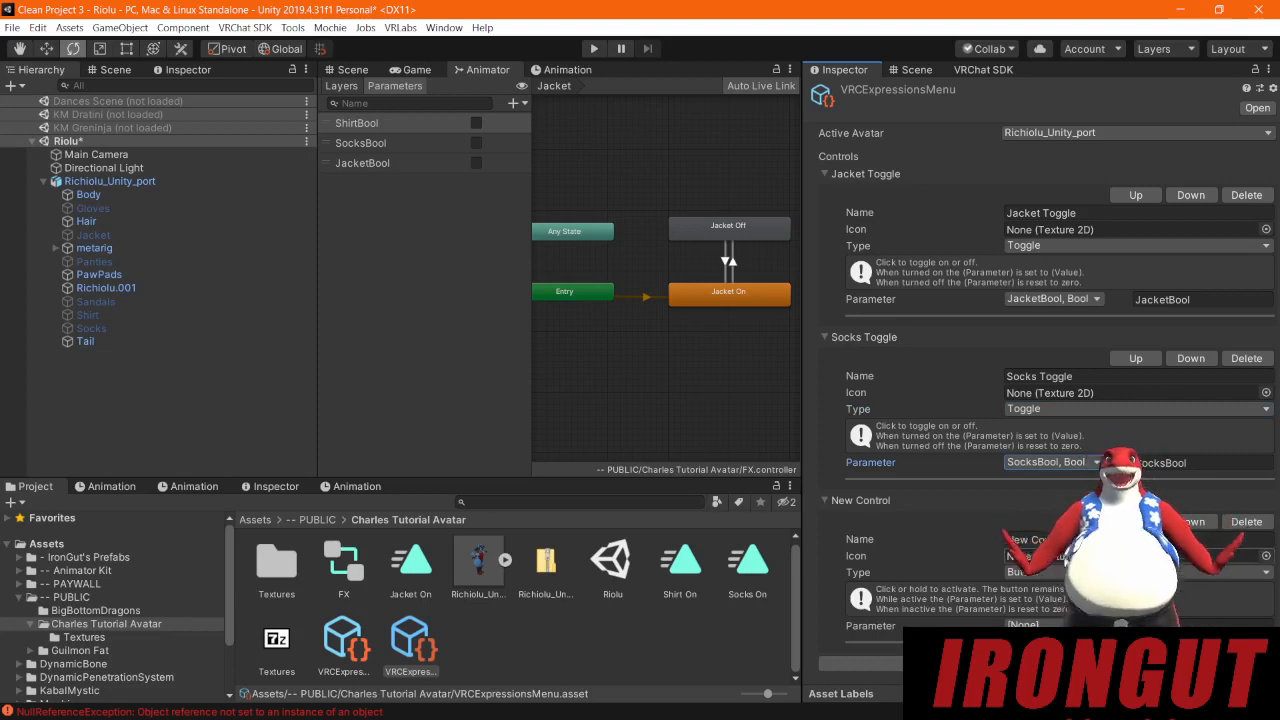
drag(1090, 540, 807, 530)
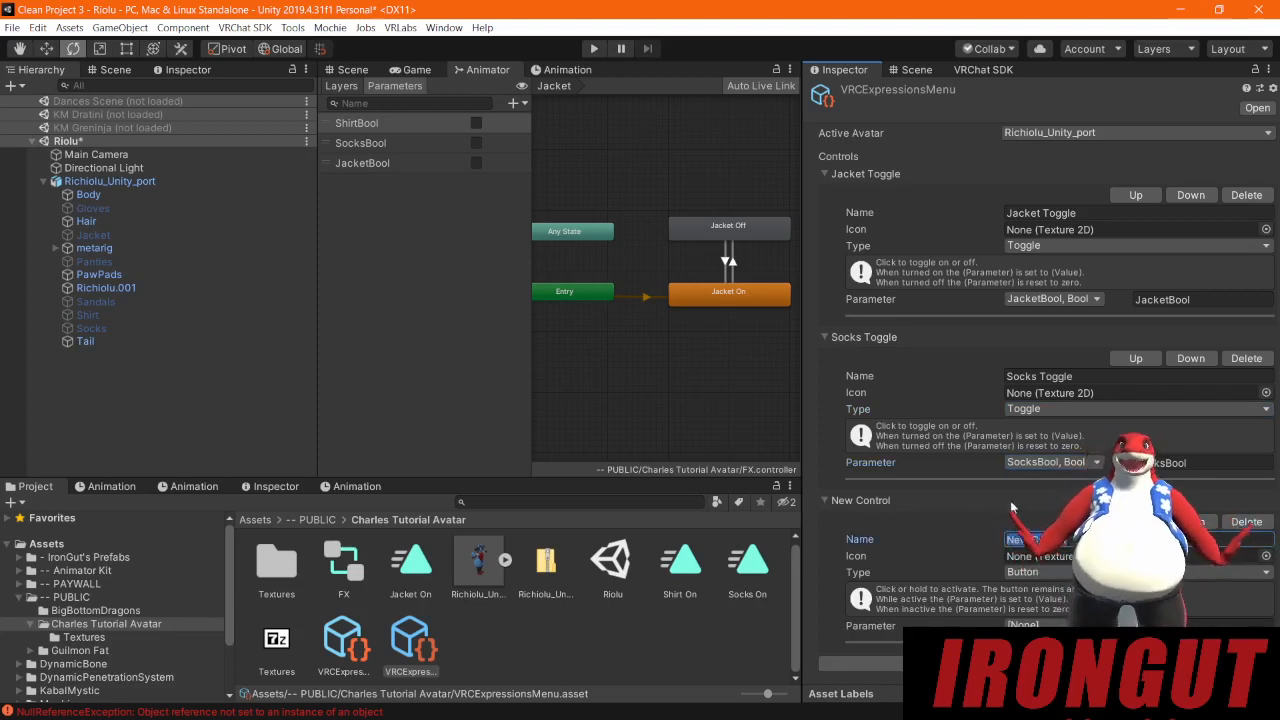
text(Shirt)
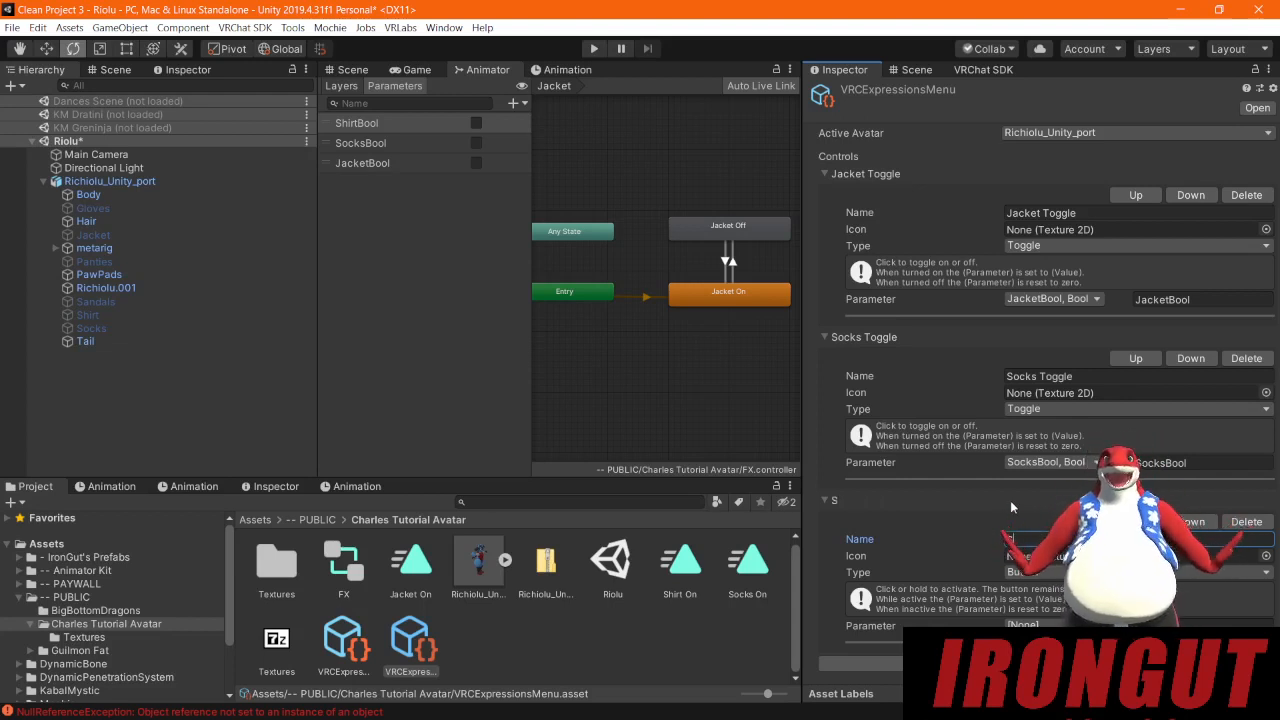
text( Tog)
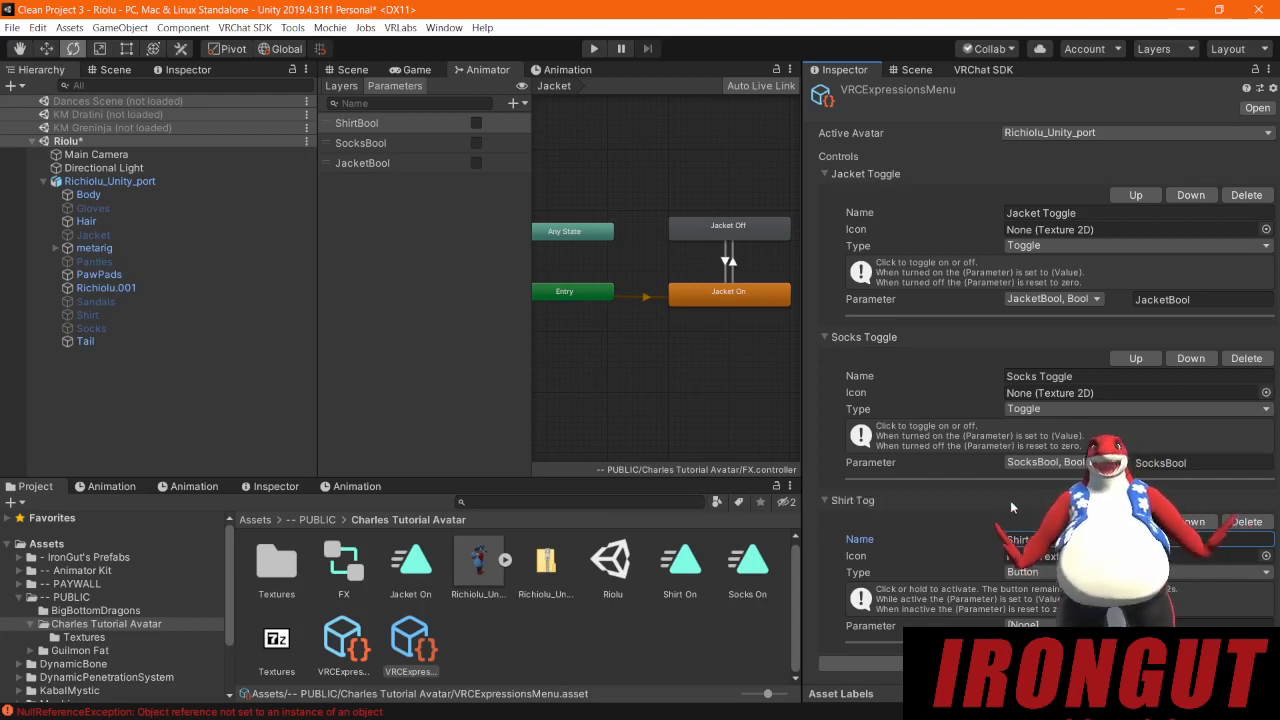
text(gle)
Step: Set the Shirt Toggle control's type to Toggle and its parameter to ShirtBool
key(Tab)
key(Tab)
key(Return)
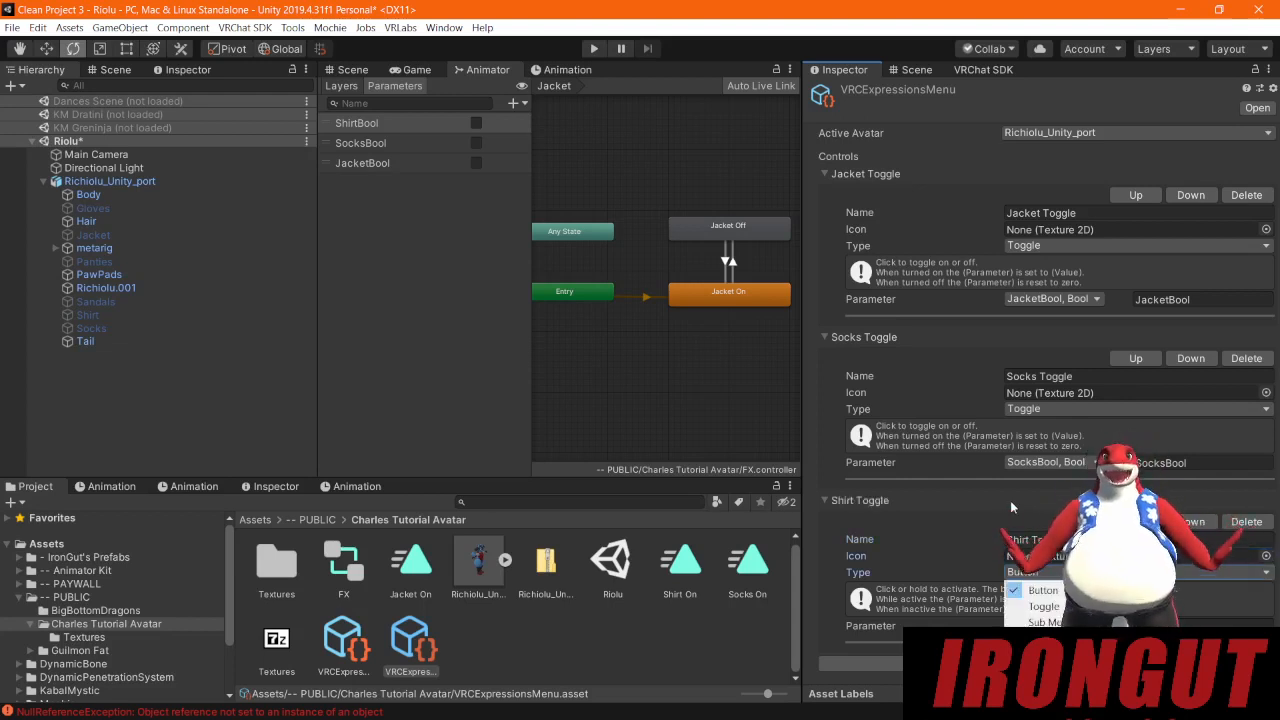
key(Down)
key(Down)
key(Return)
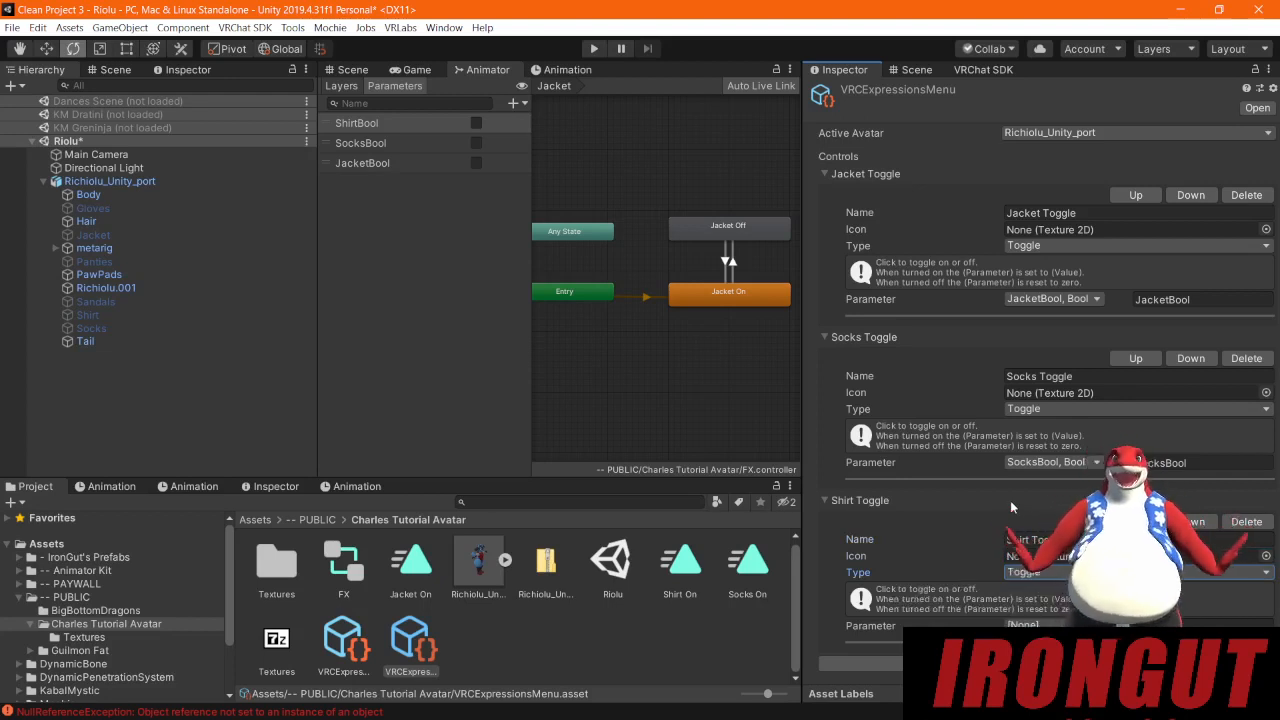
click(1062, 625)
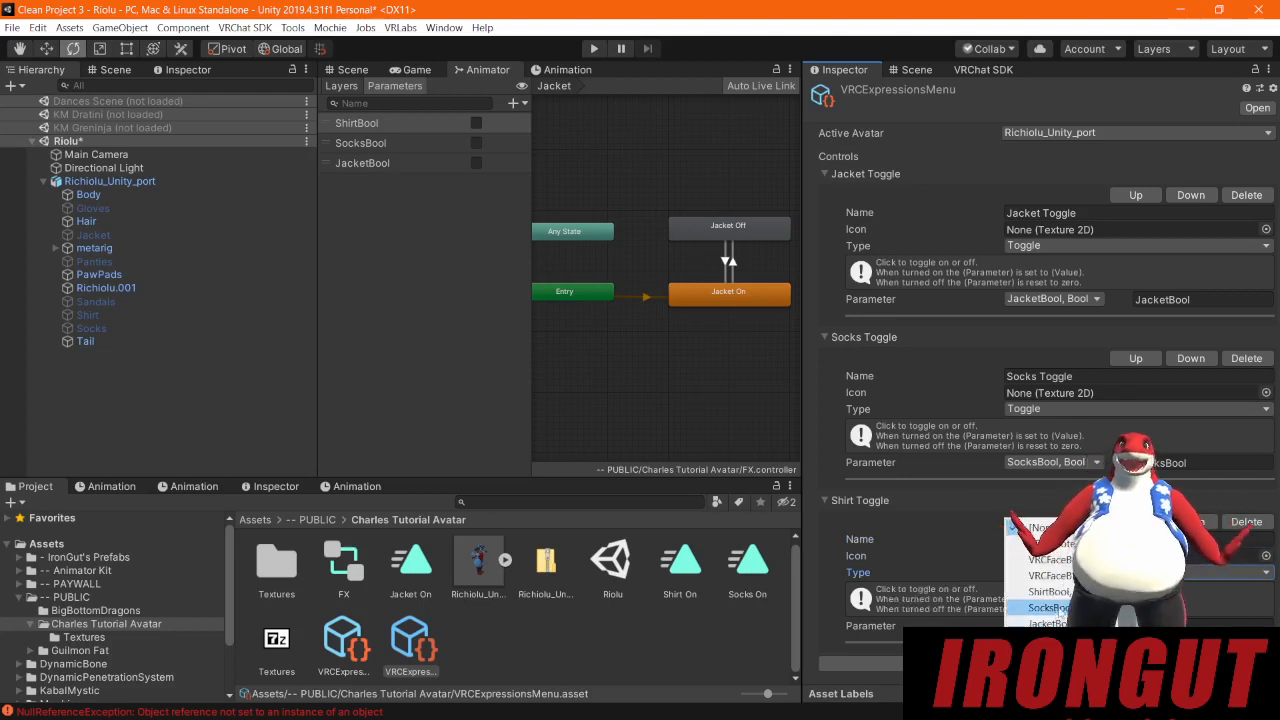
key(Return)
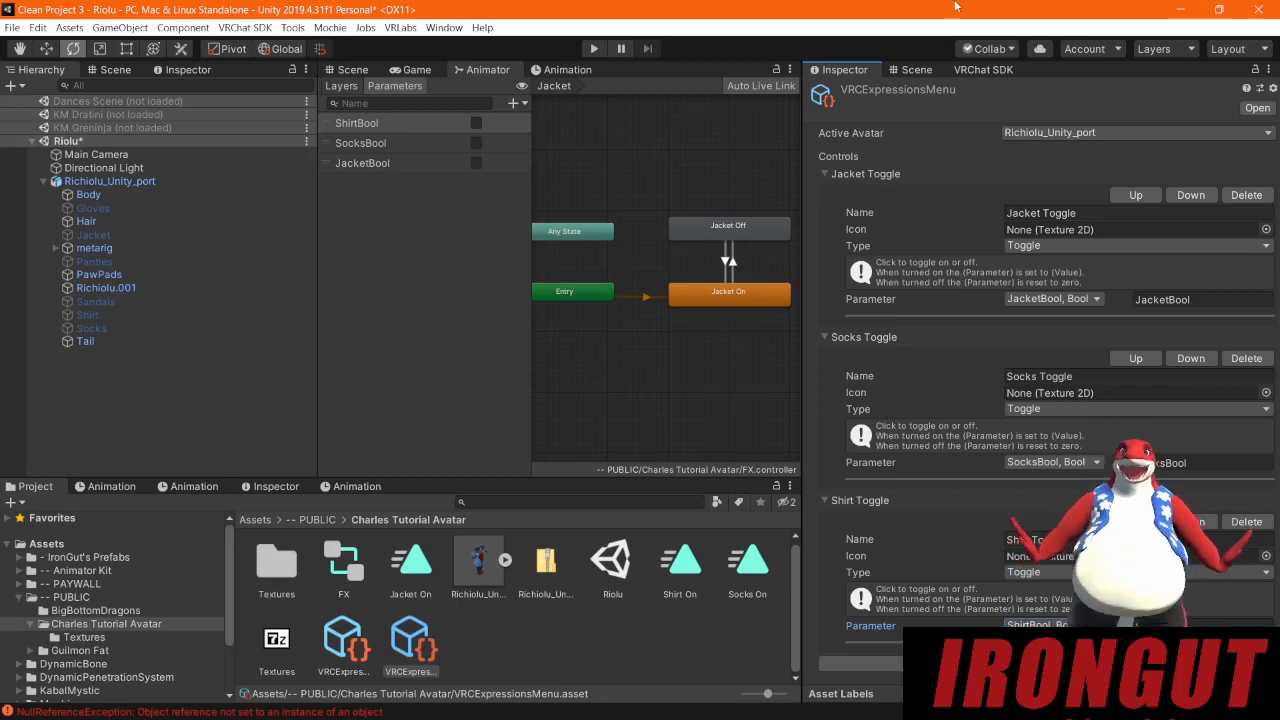
Step: Preview the ArmsMuscle and CalvesBigger blend shapes of the avatar's Body mesh in the scene, returning each to 0
click(970, 71)
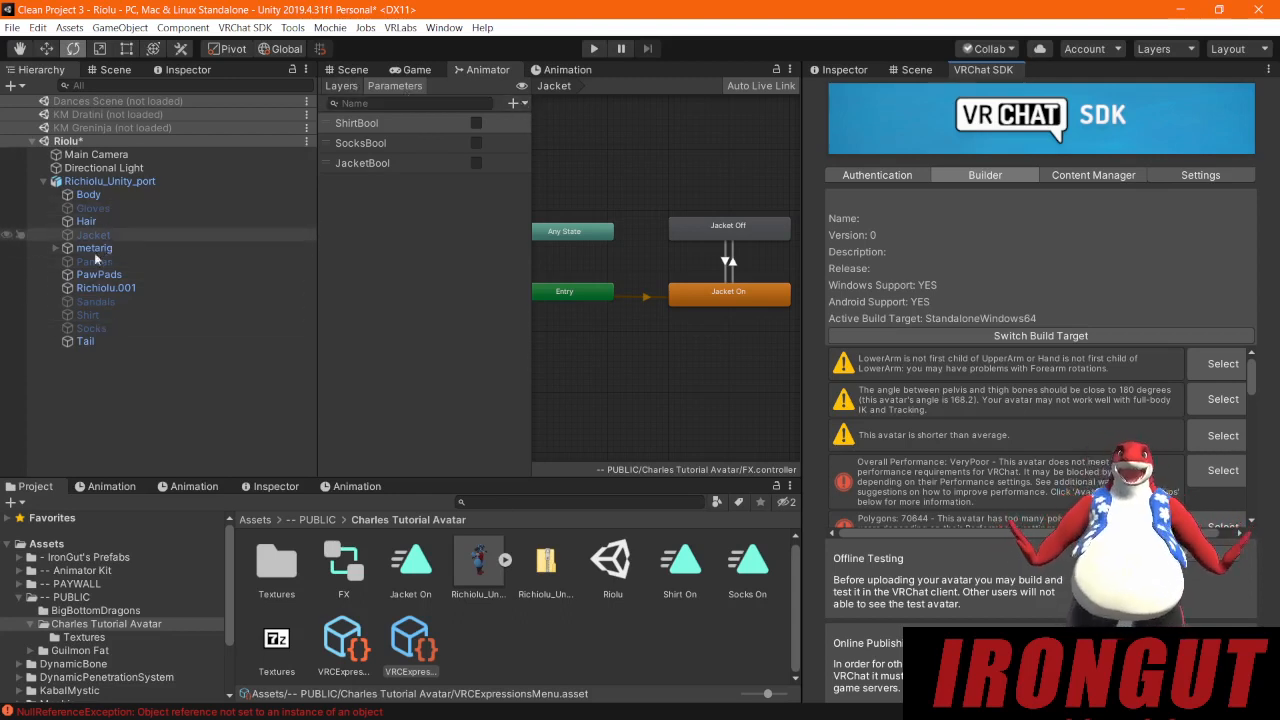
click(88, 194)
click(843, 69)
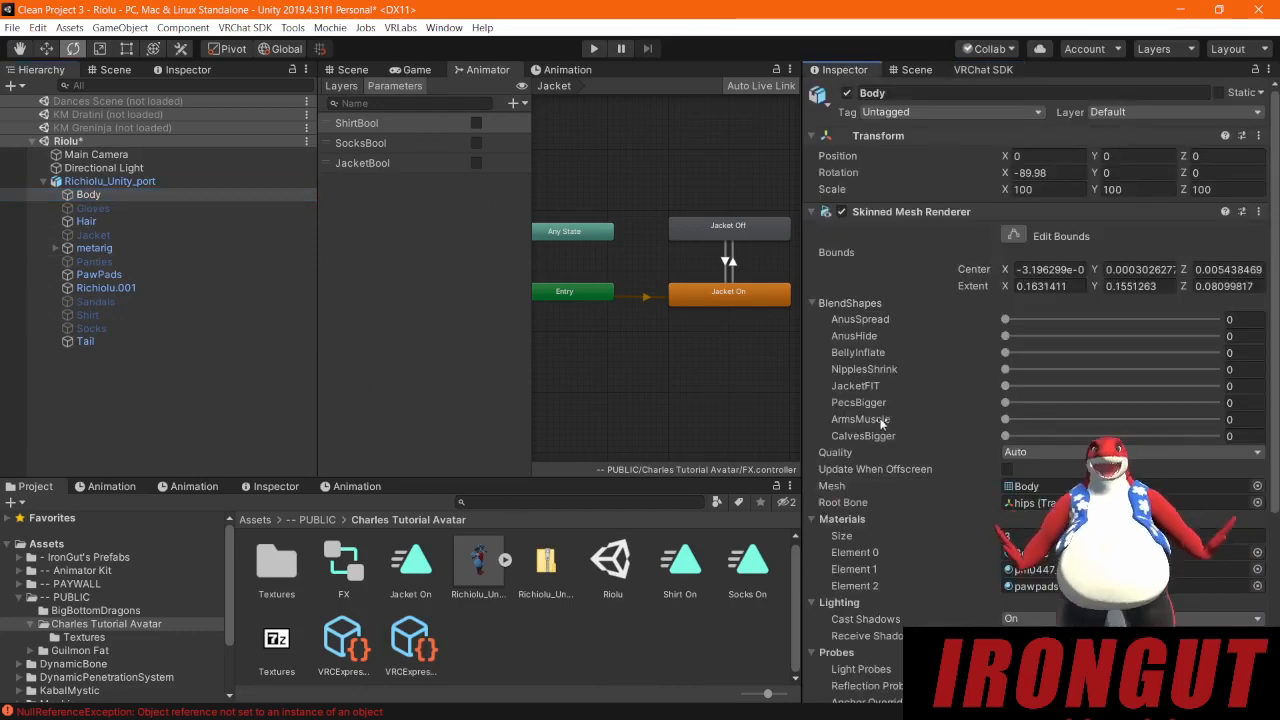
click(845, 420)
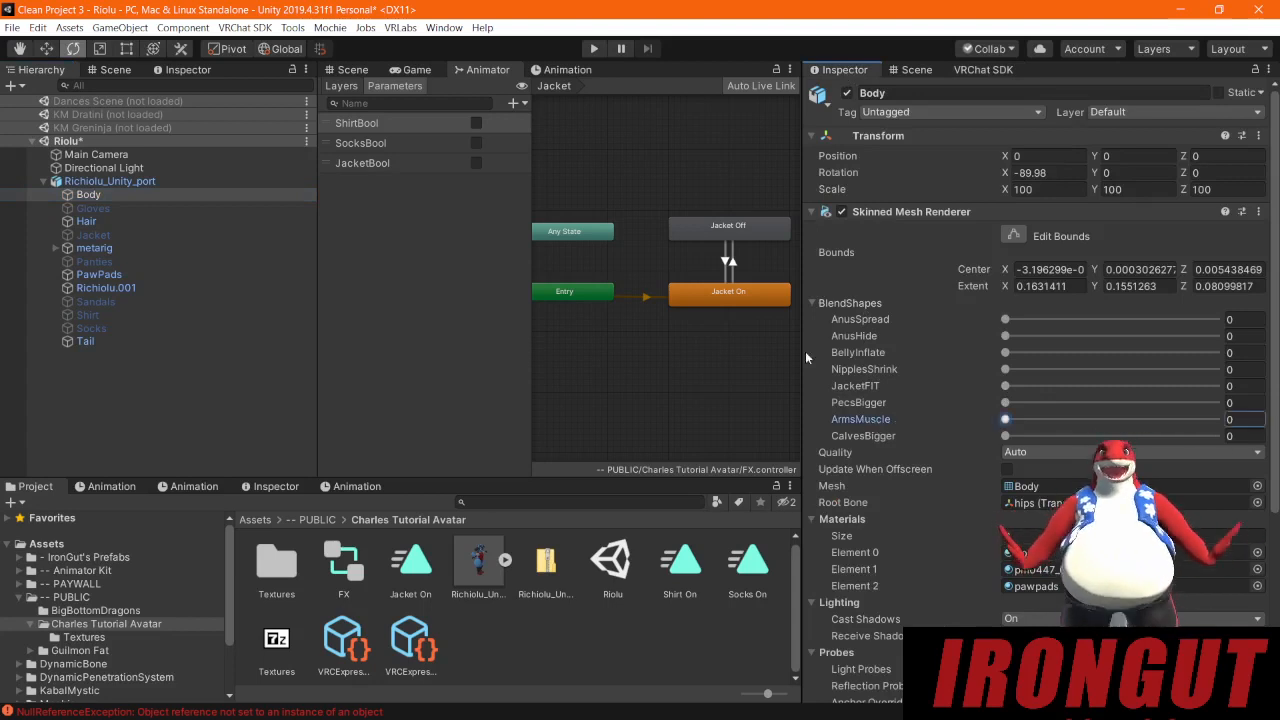
click(349, 70)
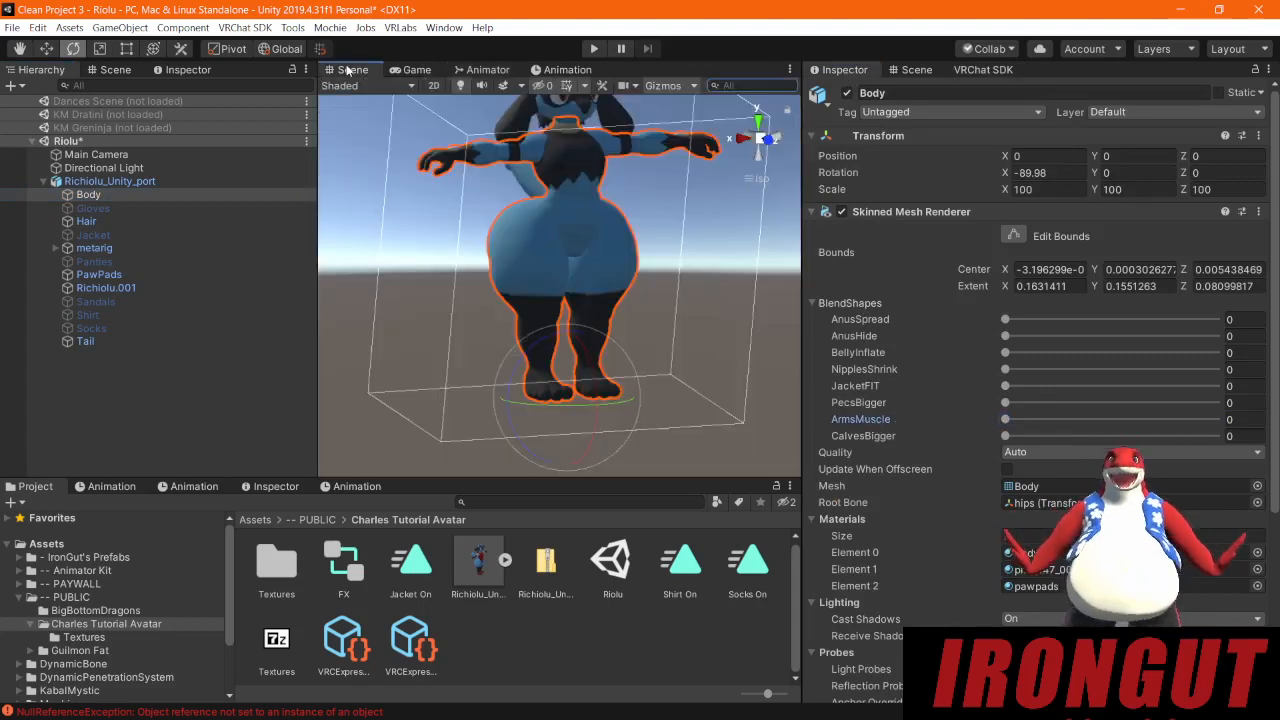
click(1006, 420)
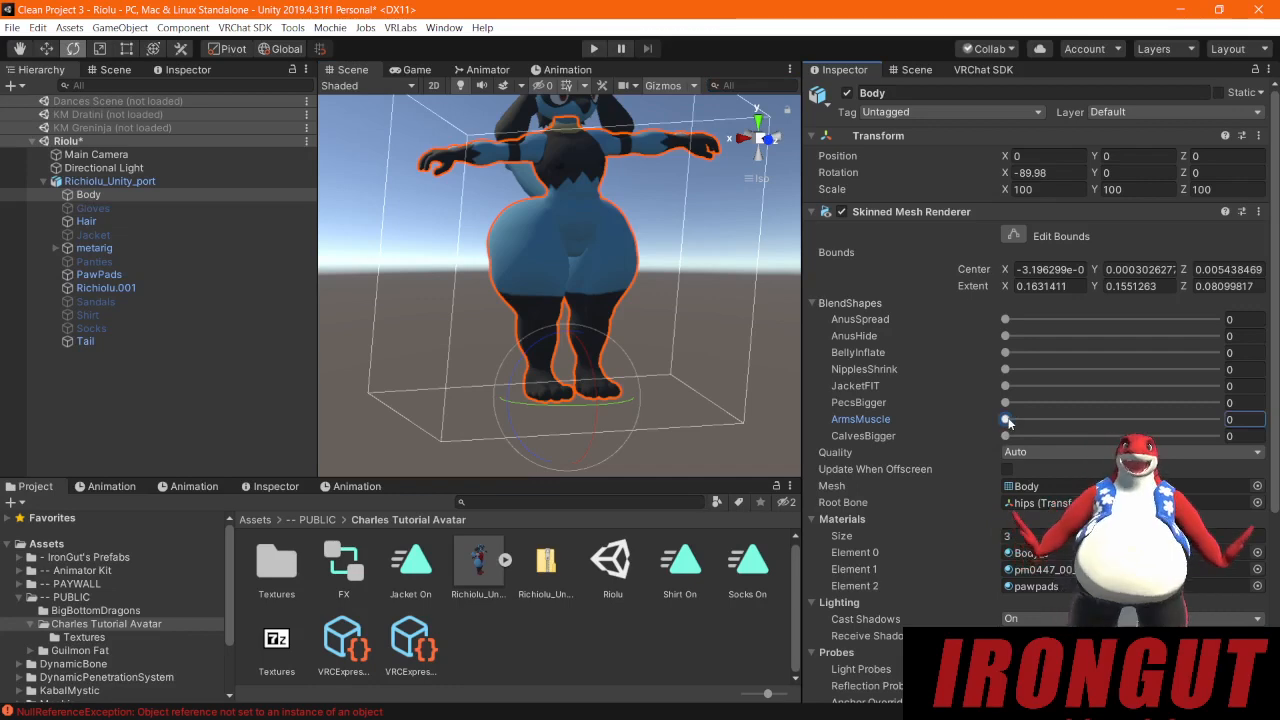
middle_drag(640, 169, 643, 271)
scroll(612, 276, up, 4)
scroll(611, 272, down, 1)
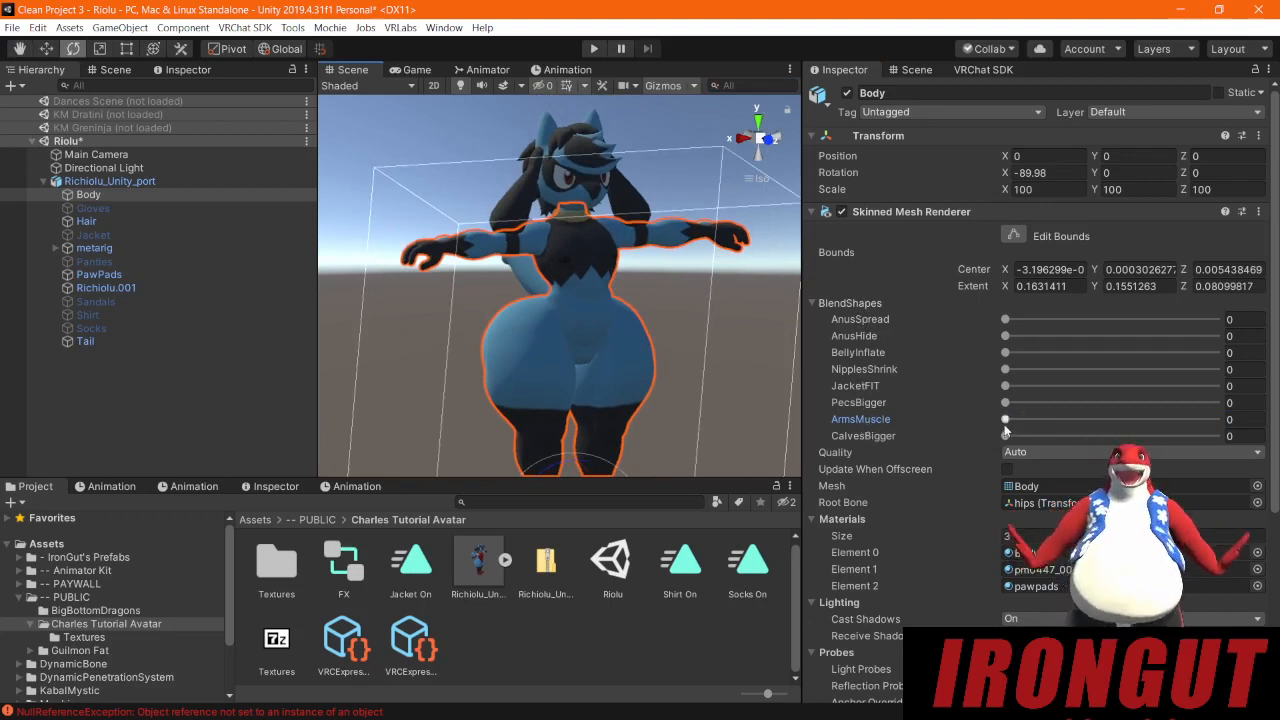
drag(1006, 419, 637, 411)
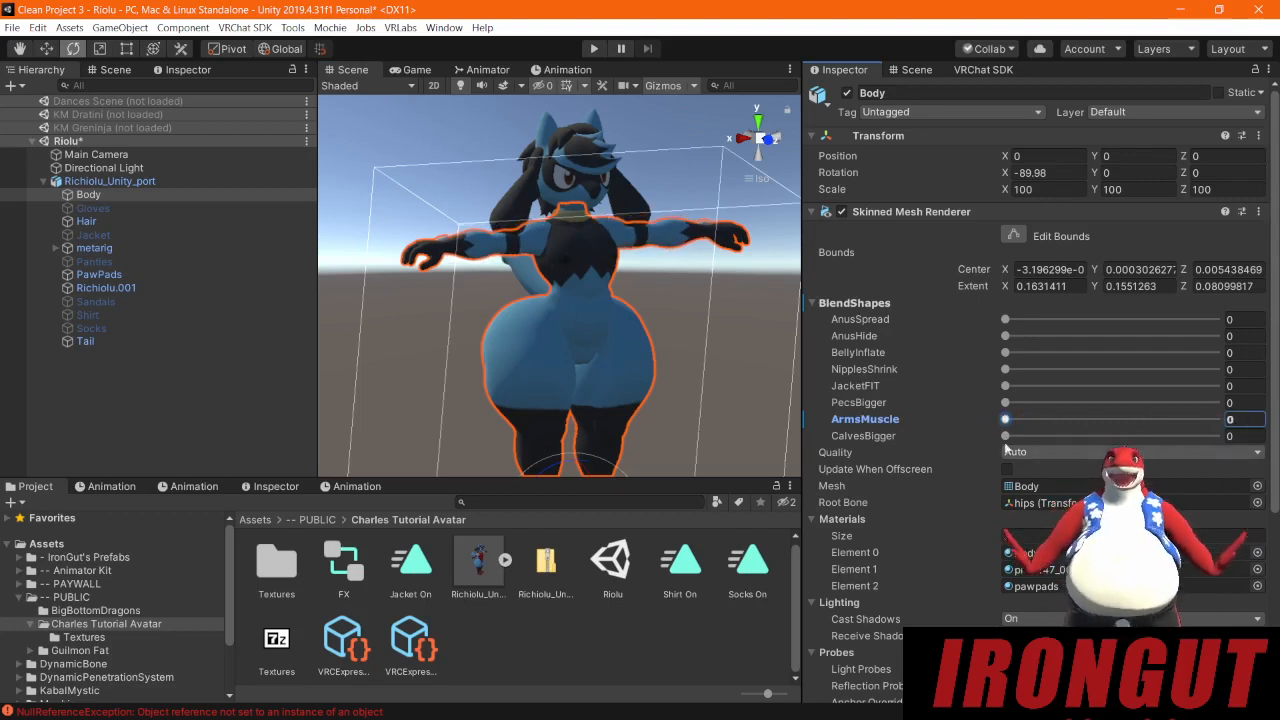
drag(1005, 434, 968, 428)
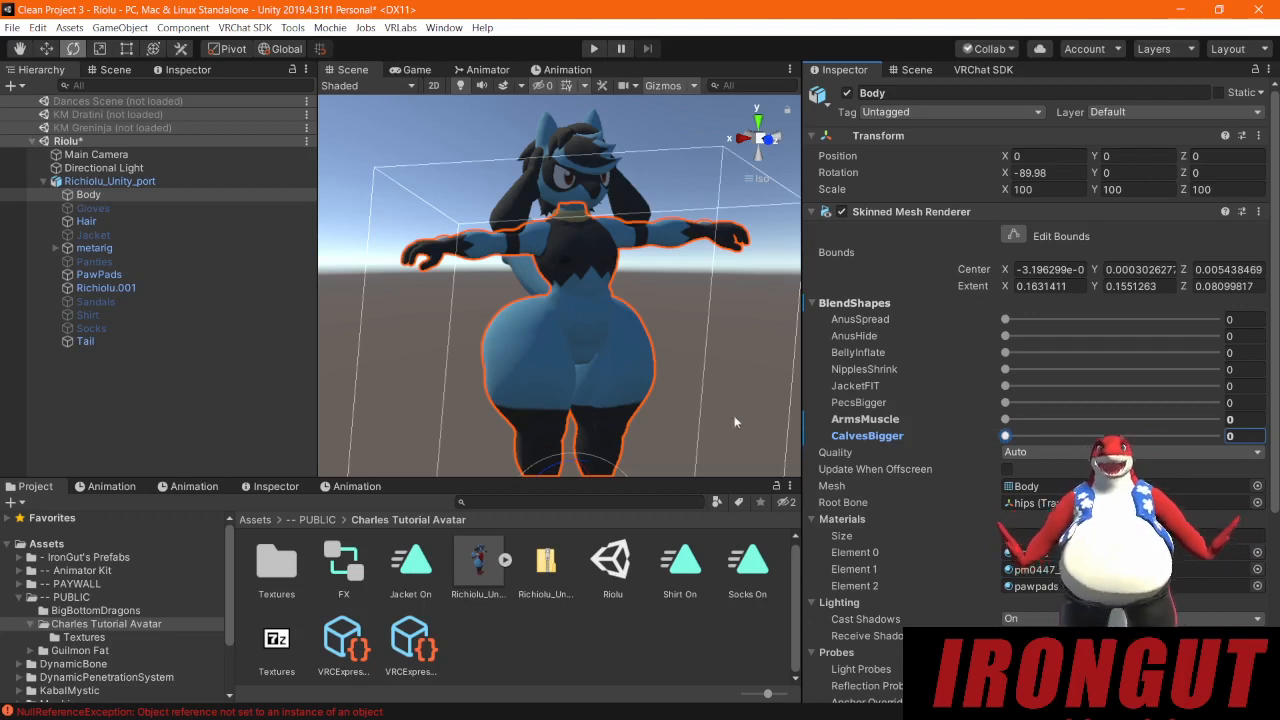
Step: Preview the Body mesh's PecsBigger, ArmsMuscle and CalvesBigger blend shapes in turn and return all three to 0
middle_drag(718, 392, 714, 357)
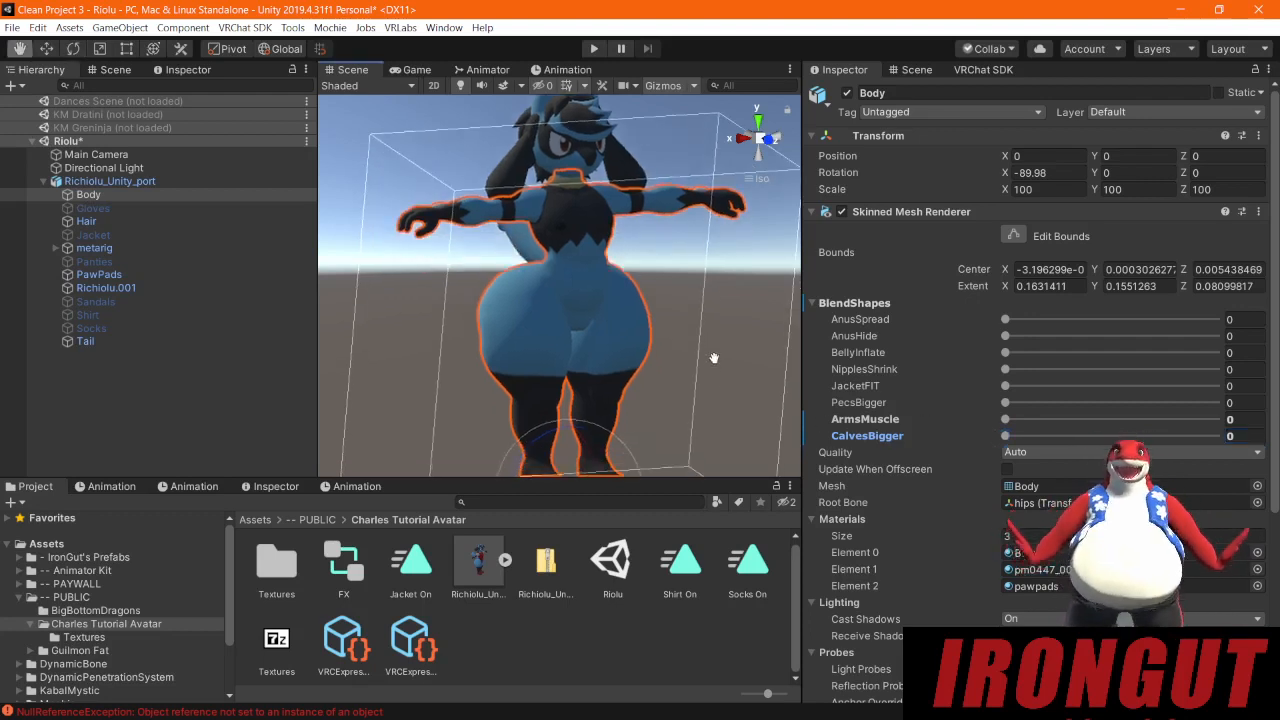
click(1007, 402)
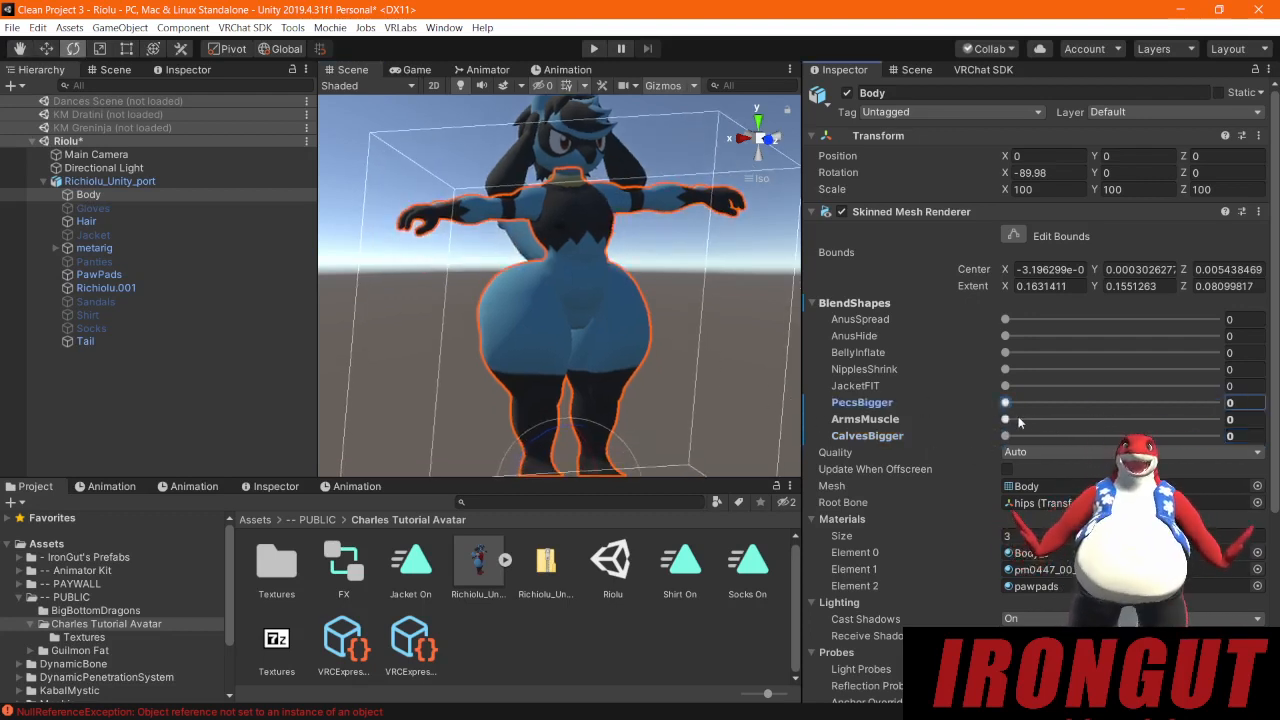
drag(1007, 419, 928, 460)
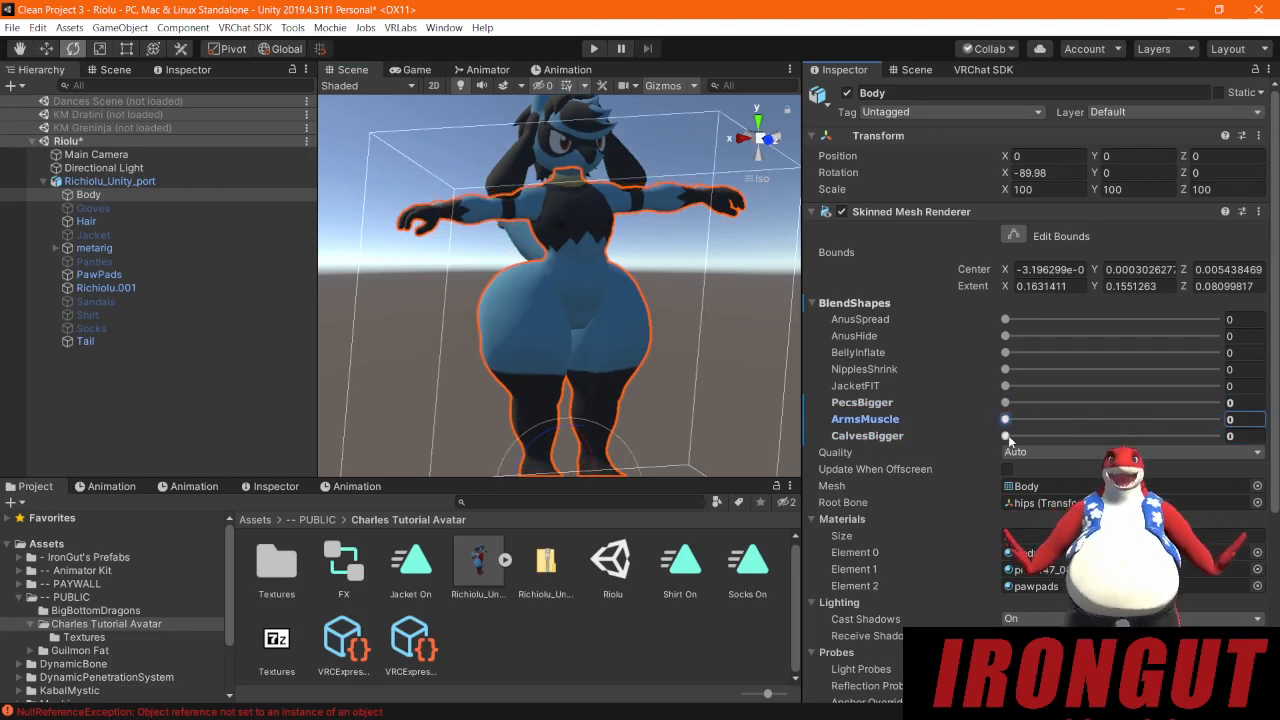
drag(1007, 436, 697, 436)
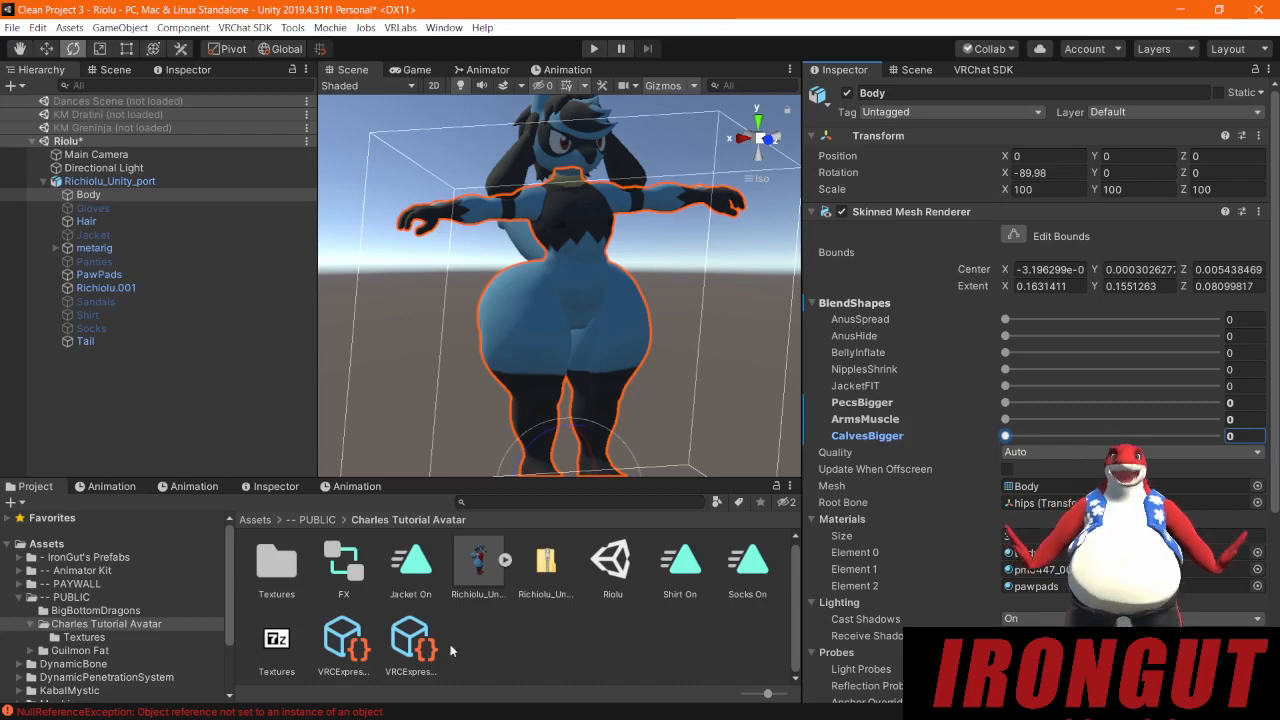
Step: Add a parameter named MuscleFloat to VRCExpressionParameters and set its type to Float
click(408, 645)
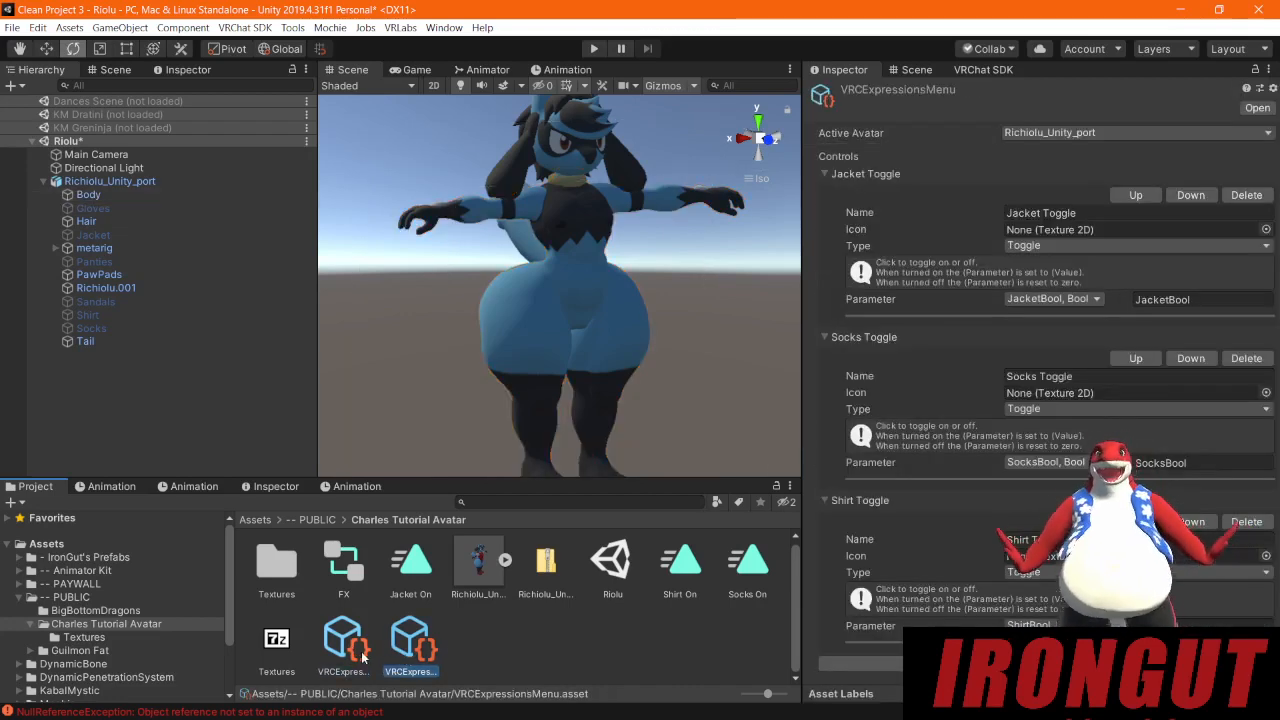
click(343, 645)
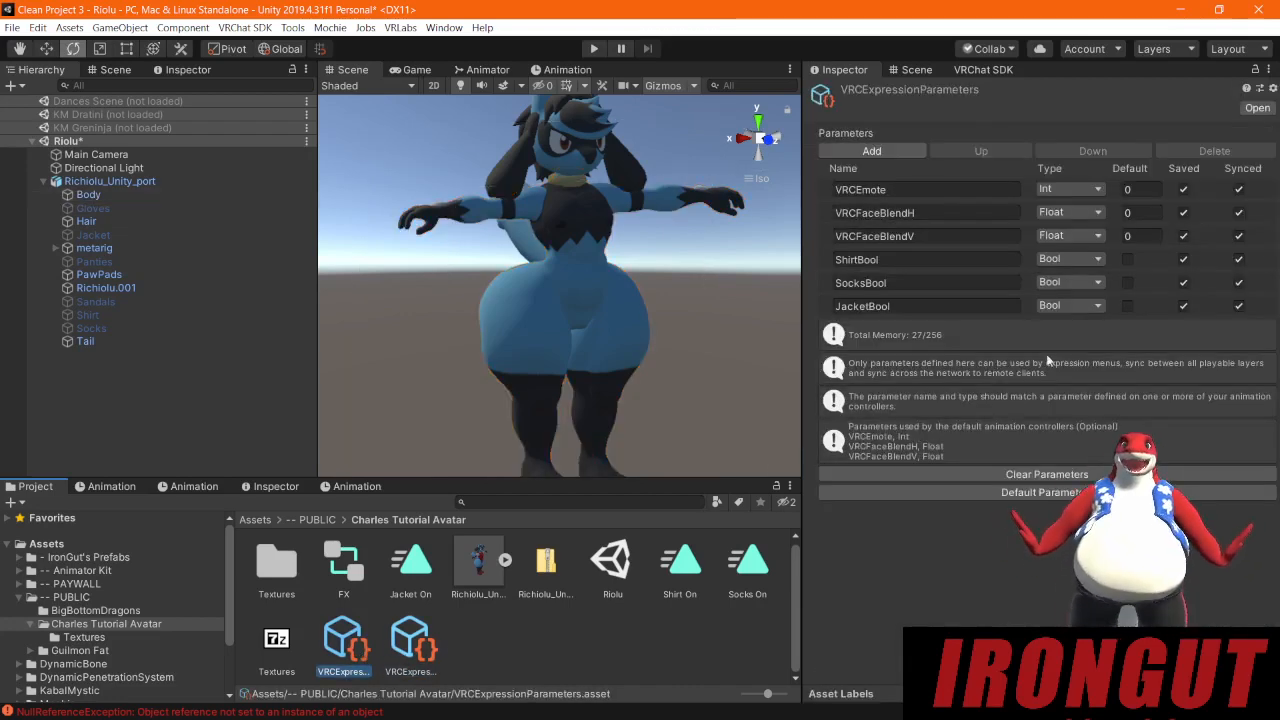
click(879, 150)
click(905, 328)
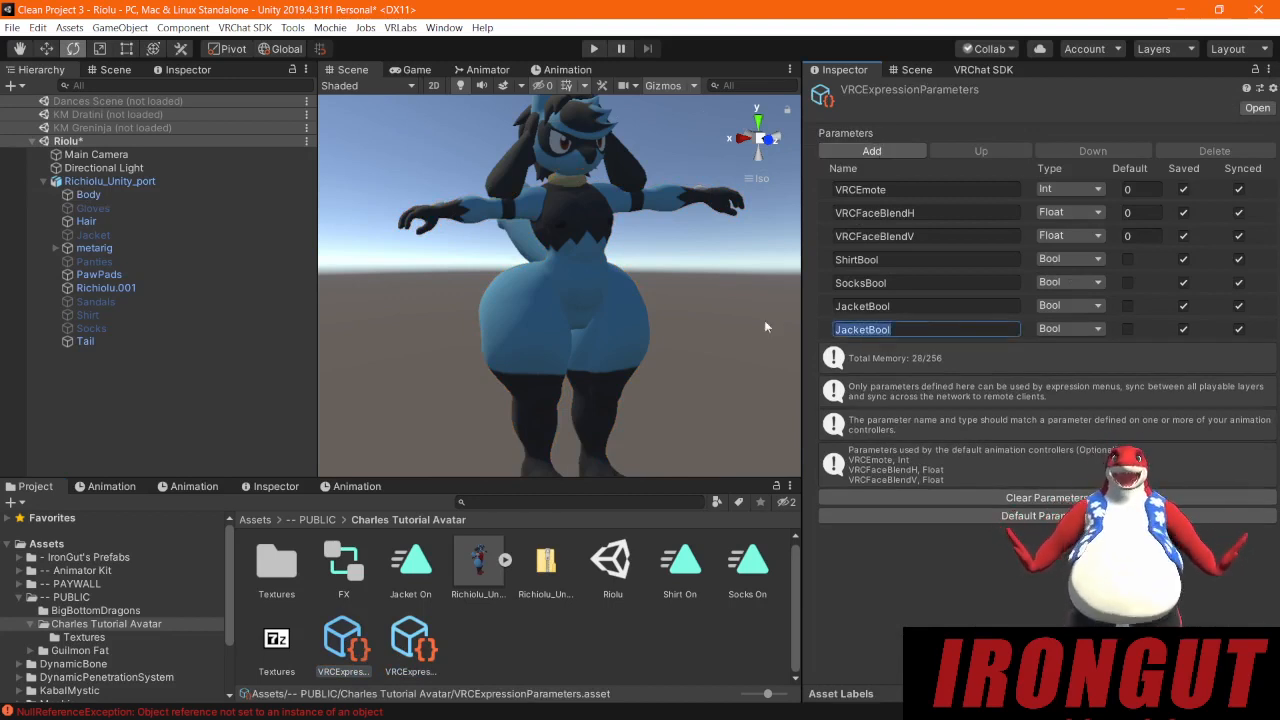
text(MuscleFloat)
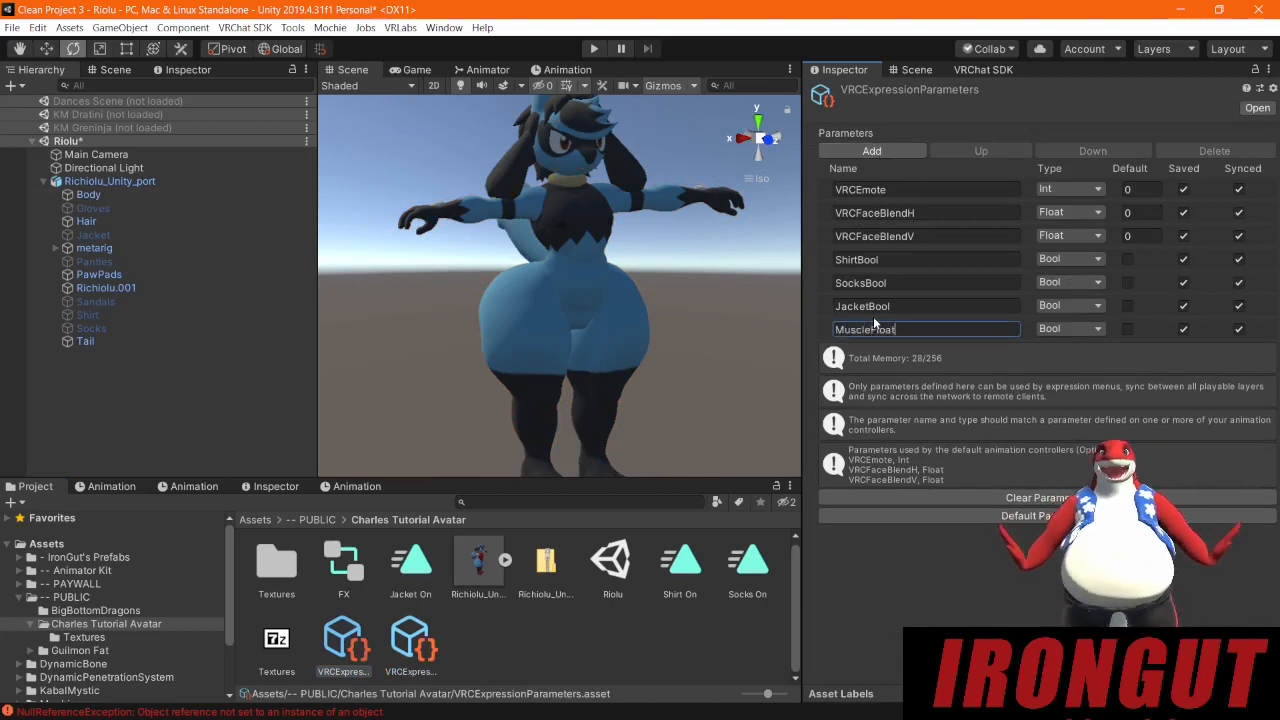
key(Tab)
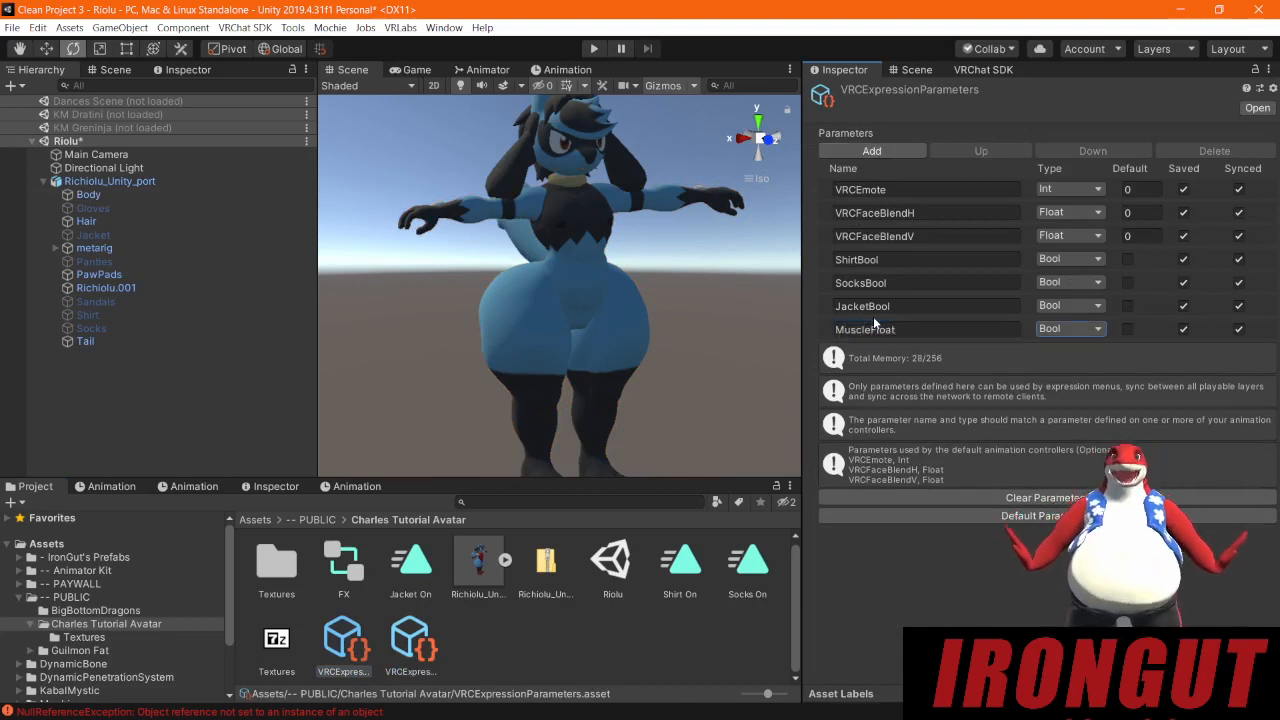
click(1060, 329)
click(1075, 363)
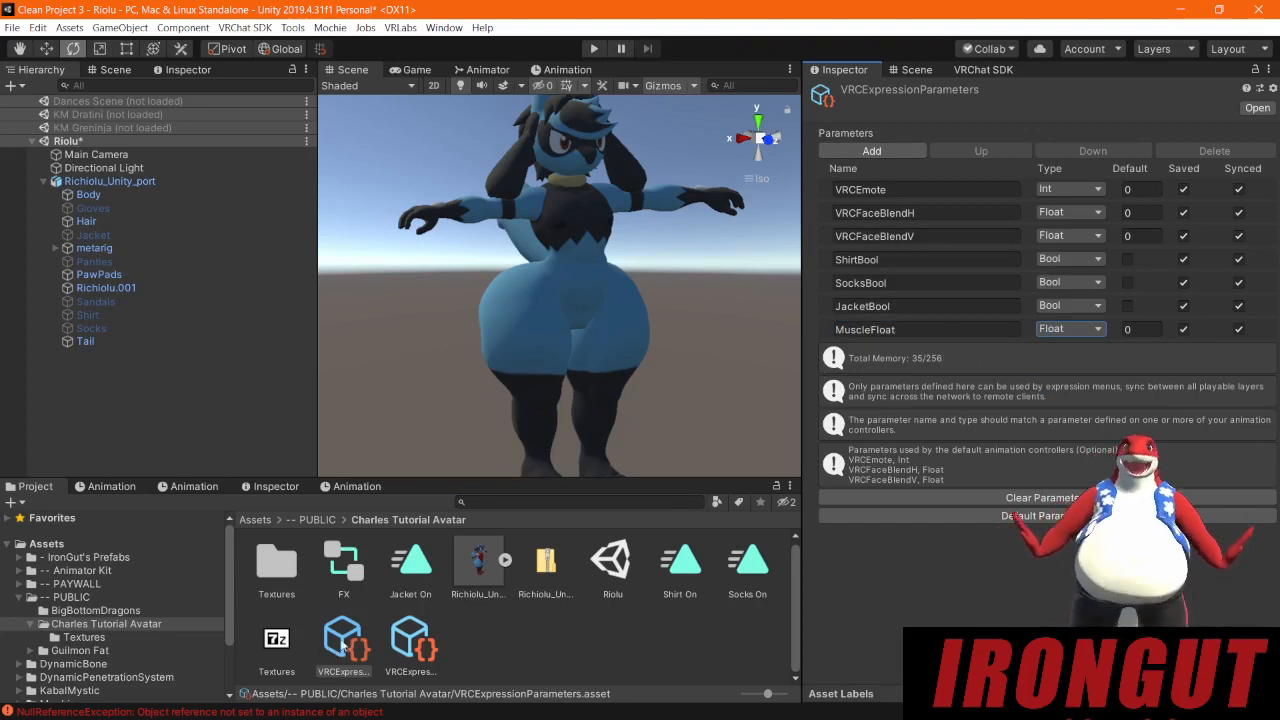
Step: Add a Float parameter named MuscleFloat to the FX animator controller
click(480, 70)
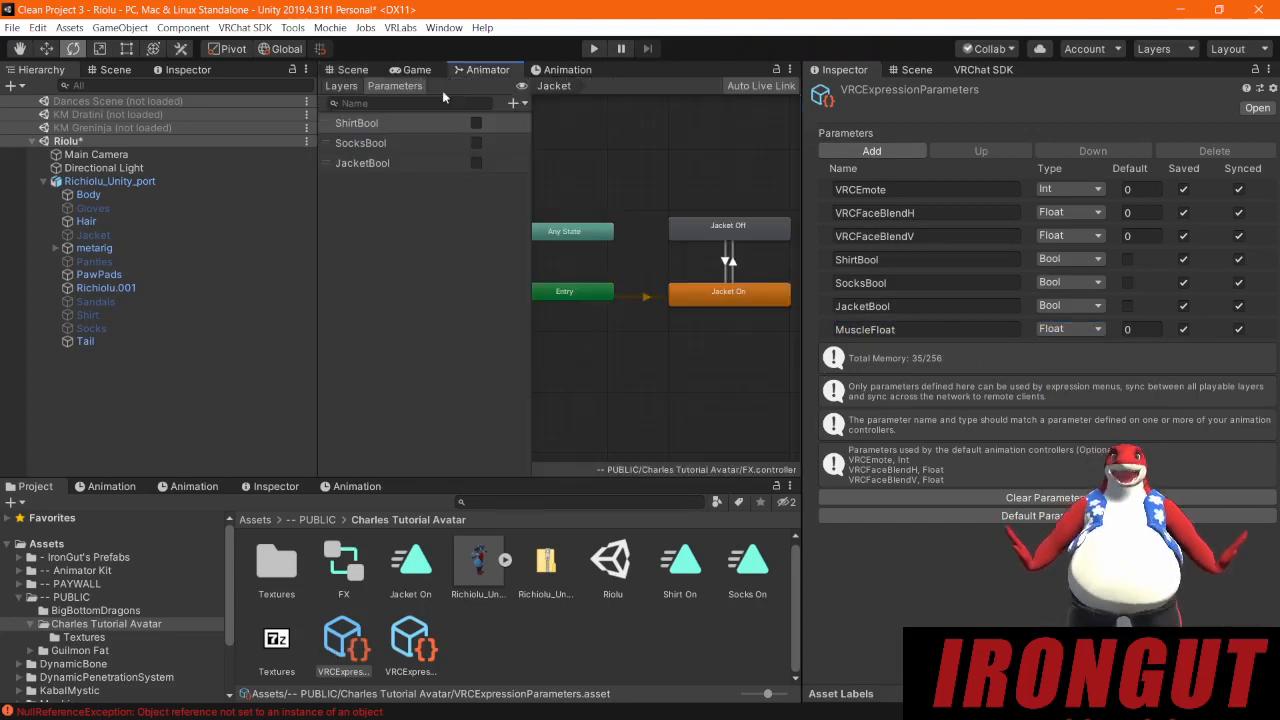
click(514, 104)
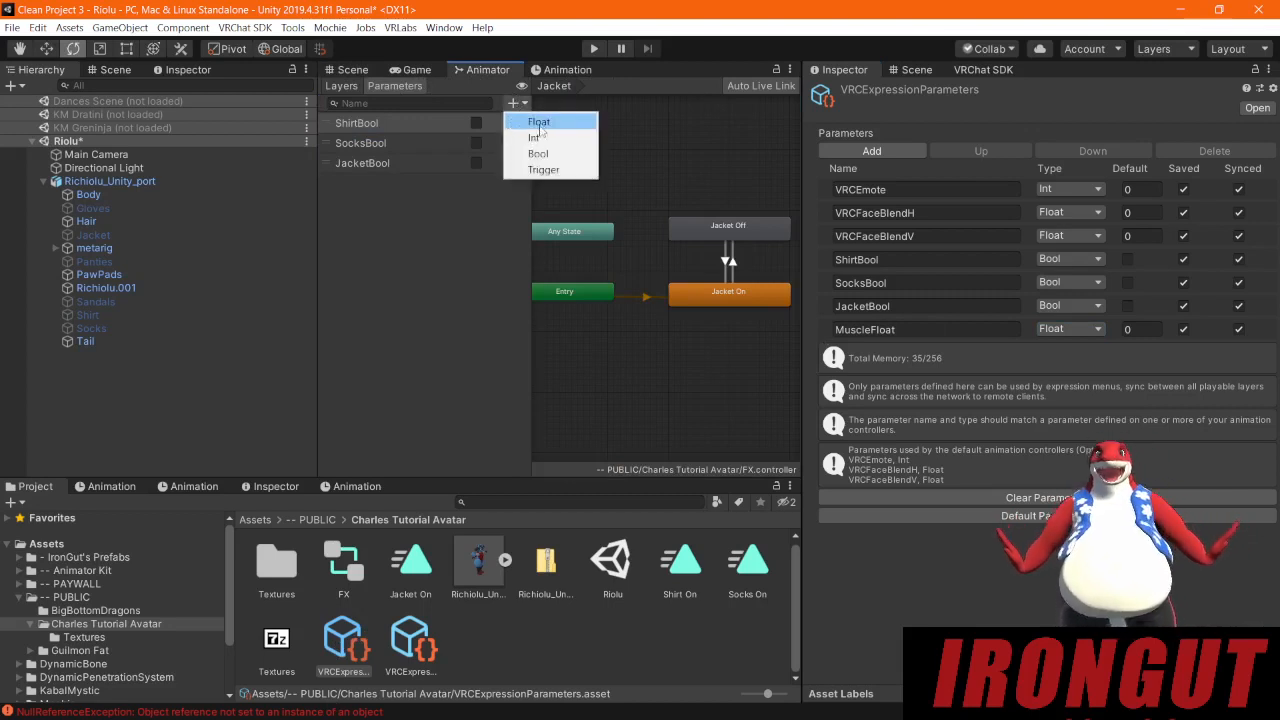
click(524, 121)
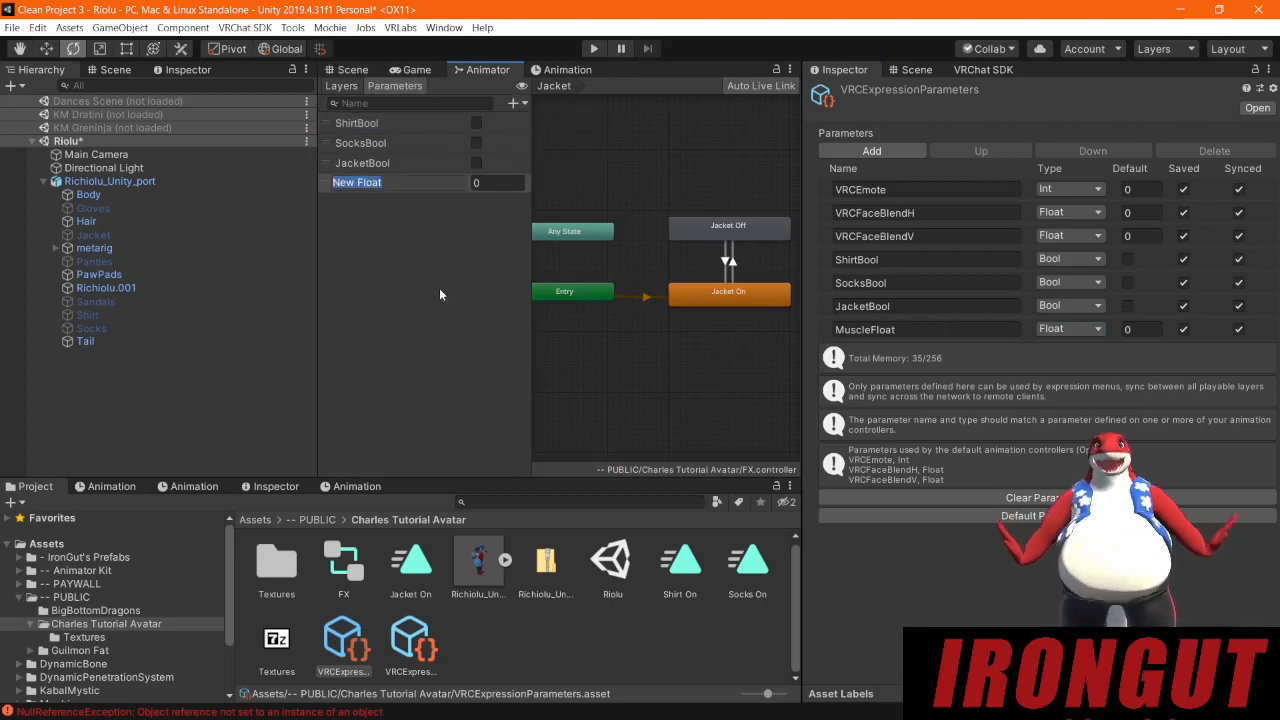
text(MuscleFloat)
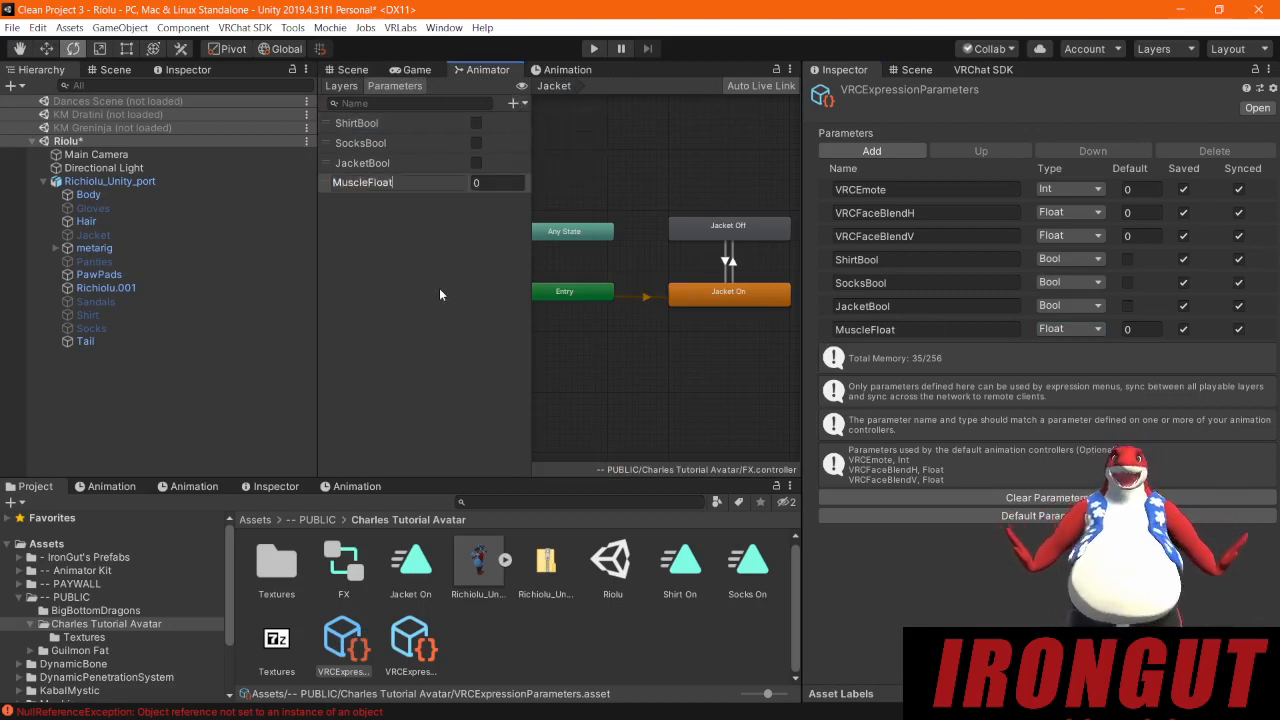
key(Return)
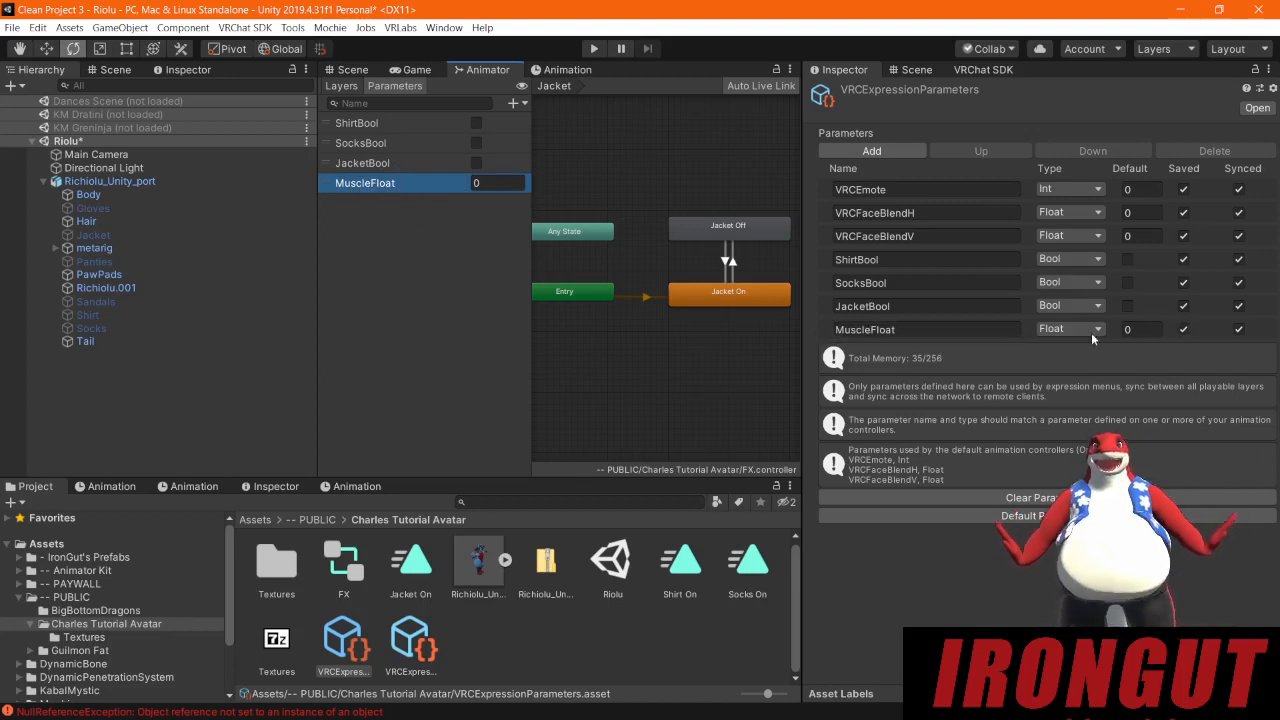
click(519, 104)
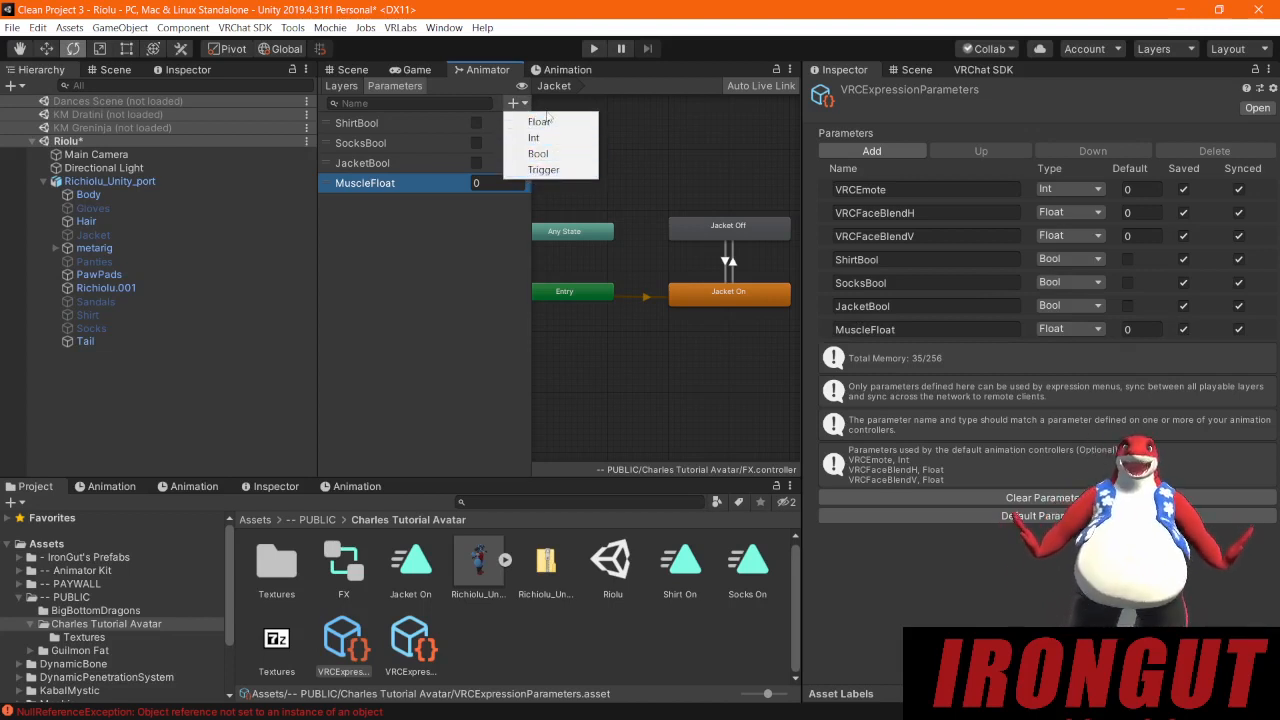
click(424, 241)
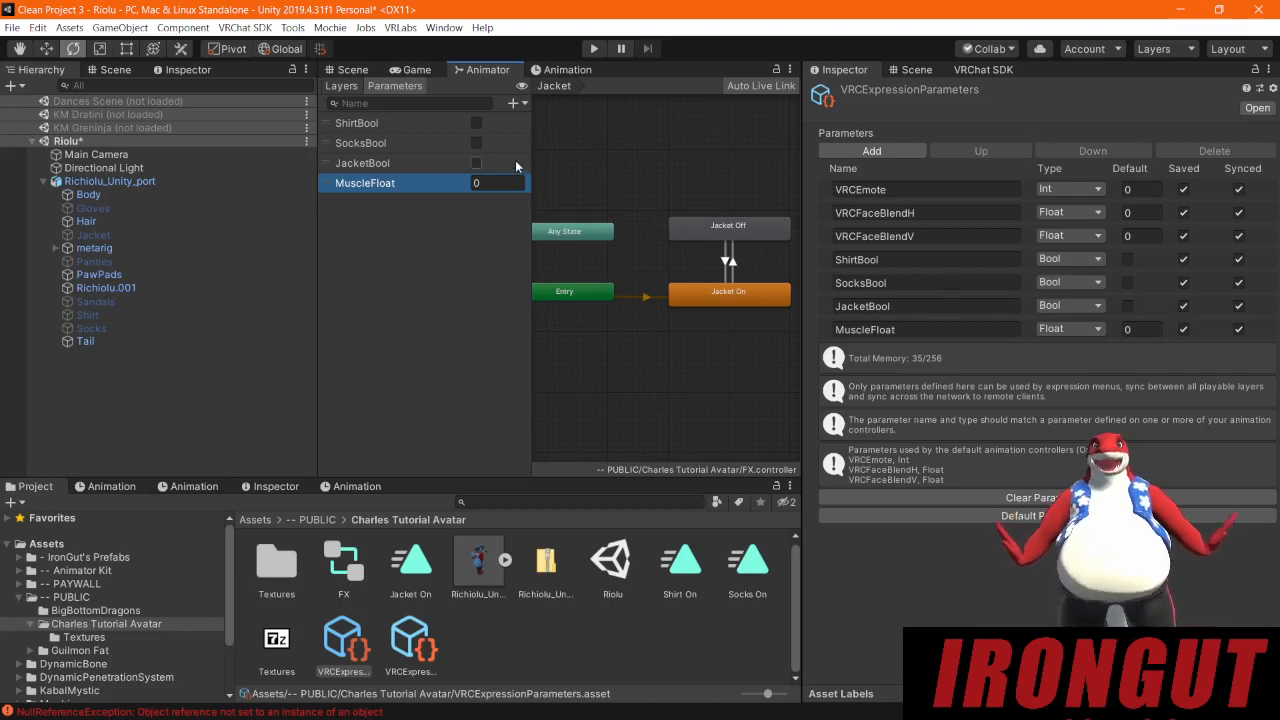
Step: Add an animator layer named Muscles to the FX controller and set its weight to 1
click(345, 87)
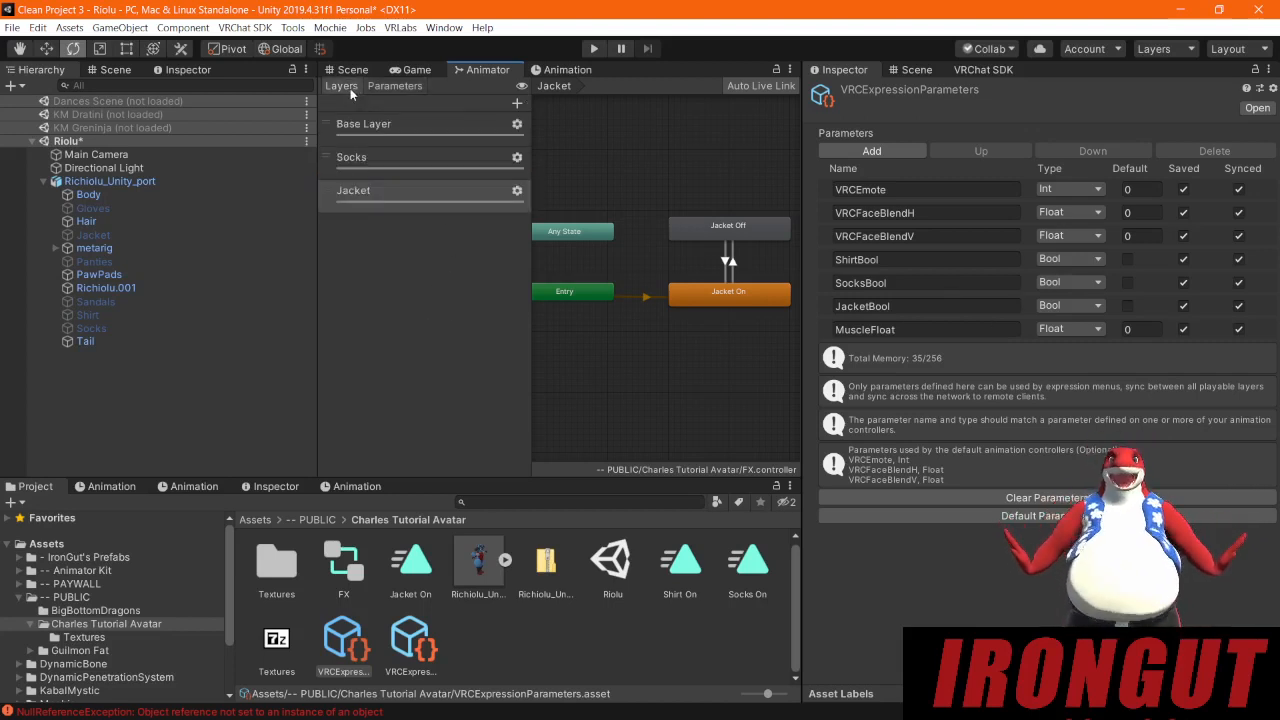
click(517, 104)
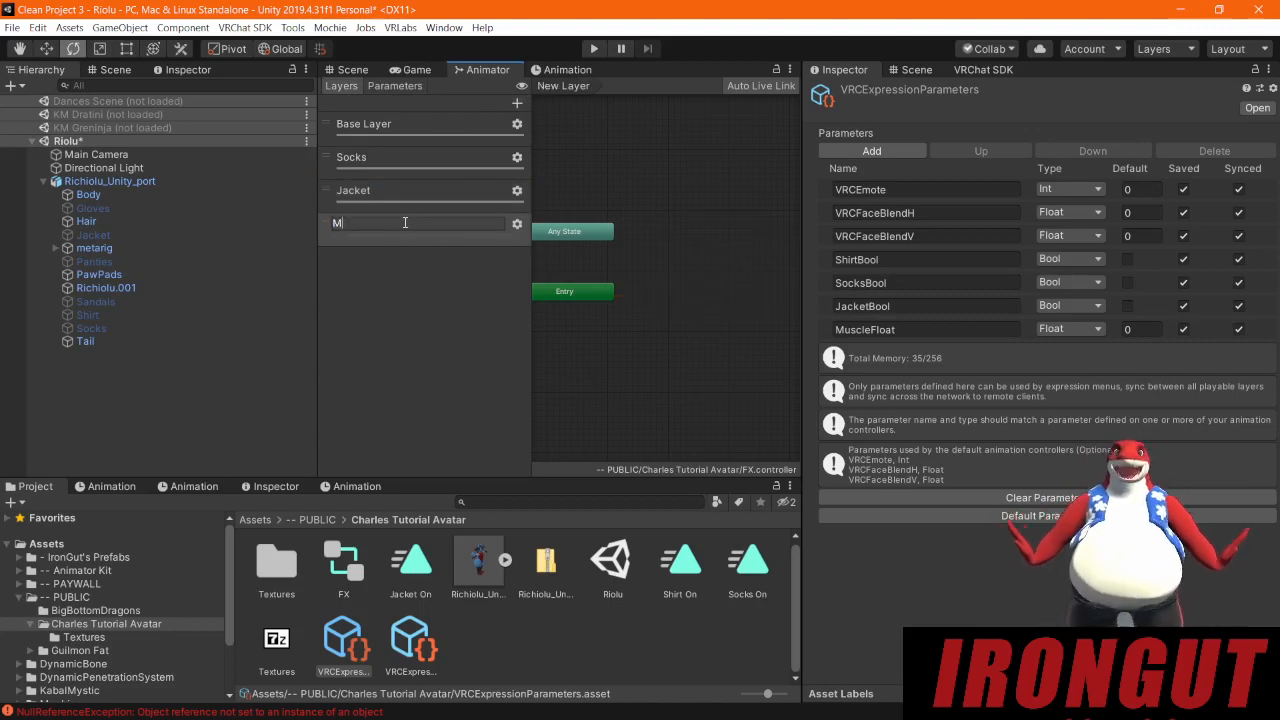
key(Return)
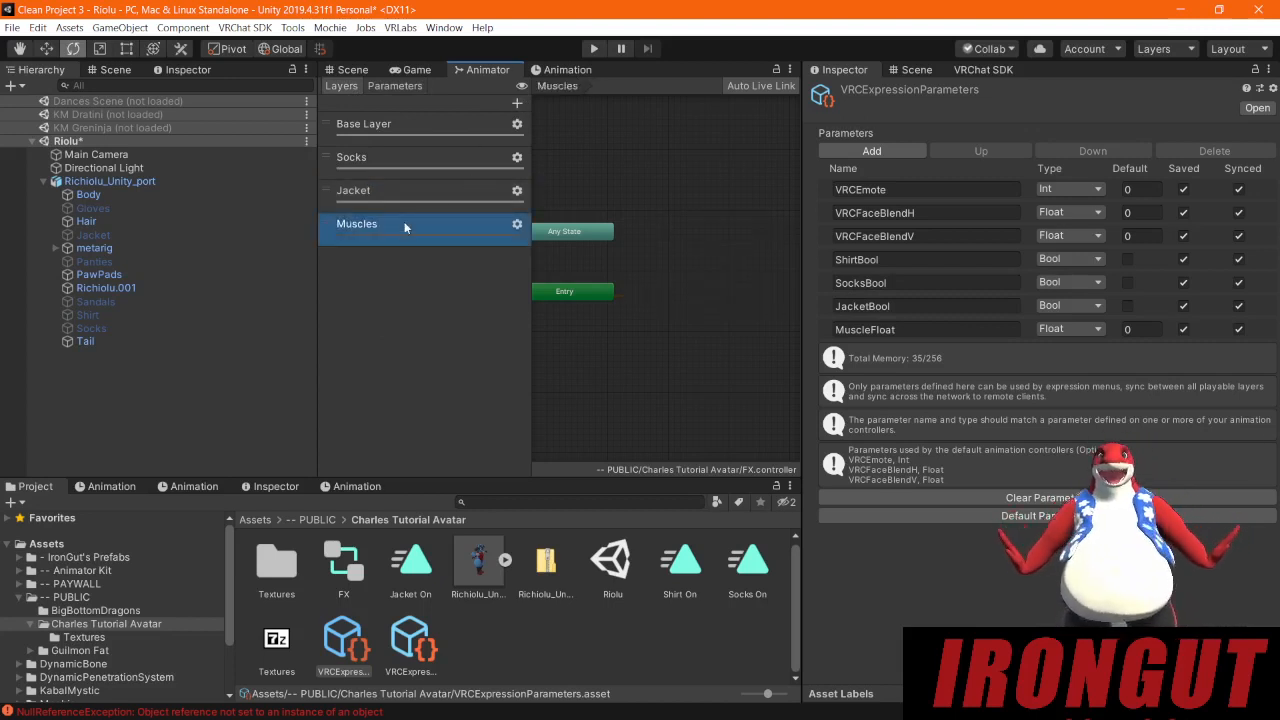
click(517, 224)
drag(629, 227, 1112, 239)
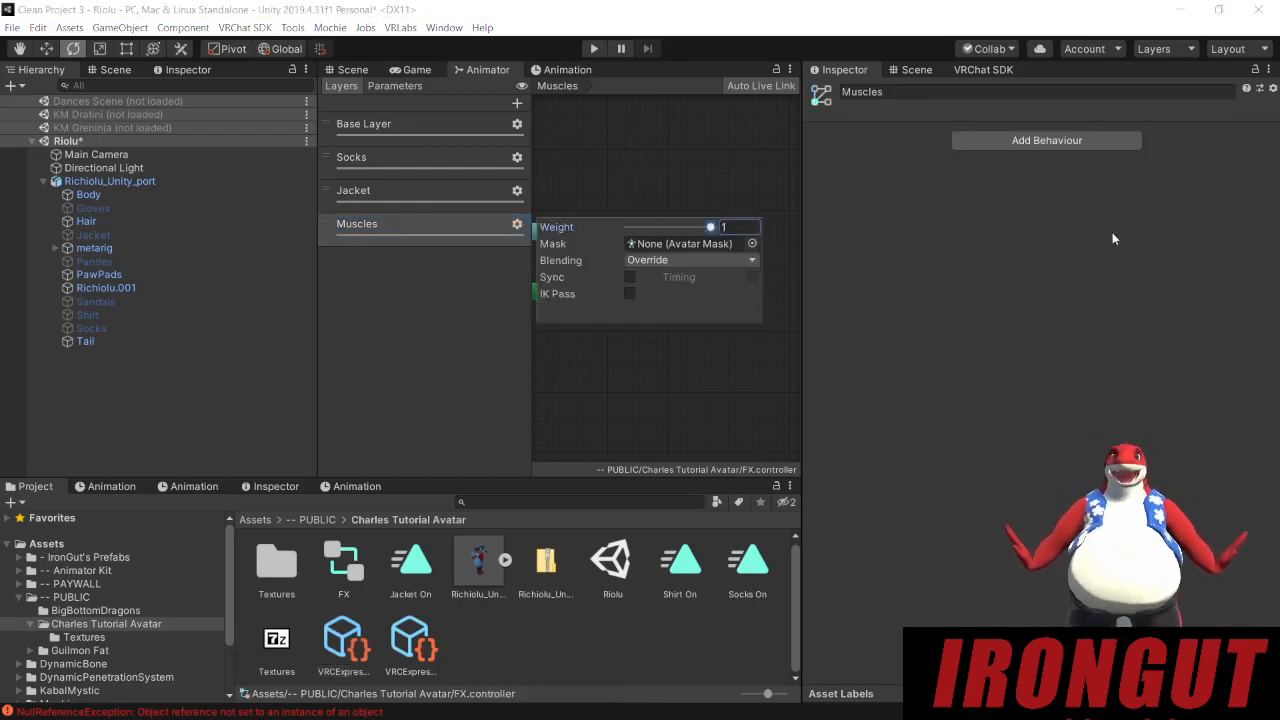
click(509, 340)
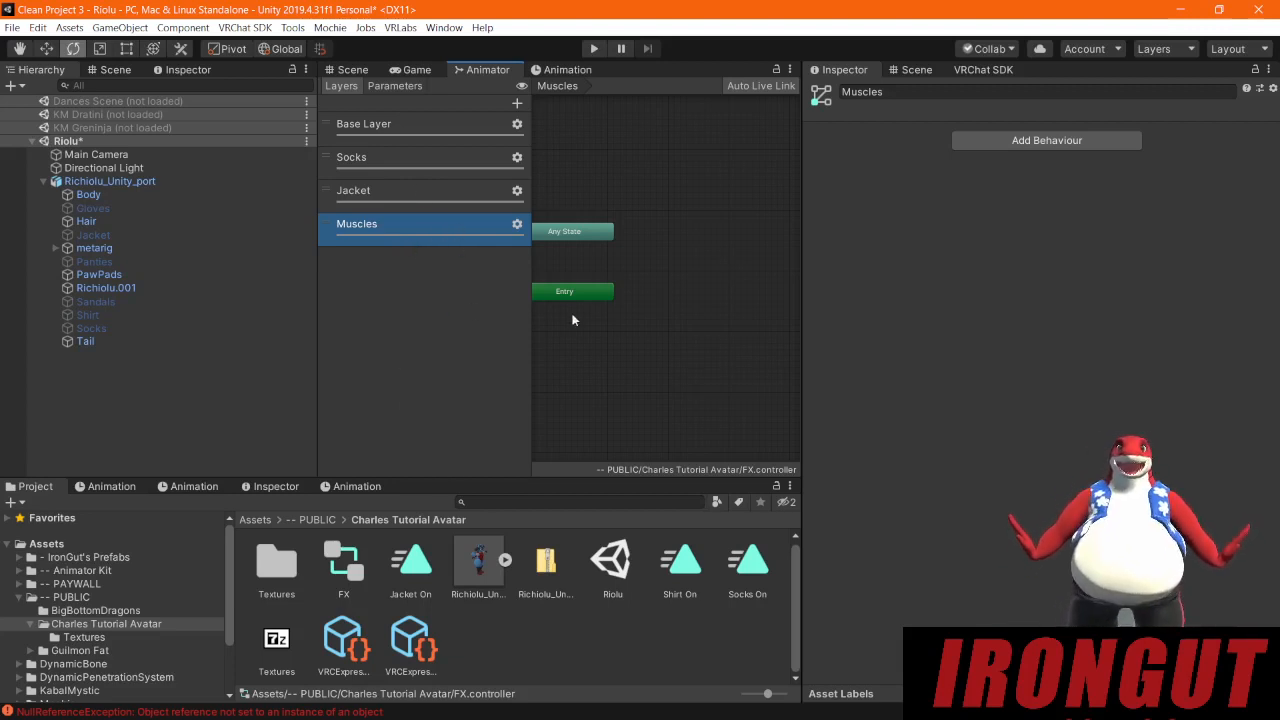
Step: Create a state from a new blend tree in the Muscles layer and select it
right_click(668, 292)
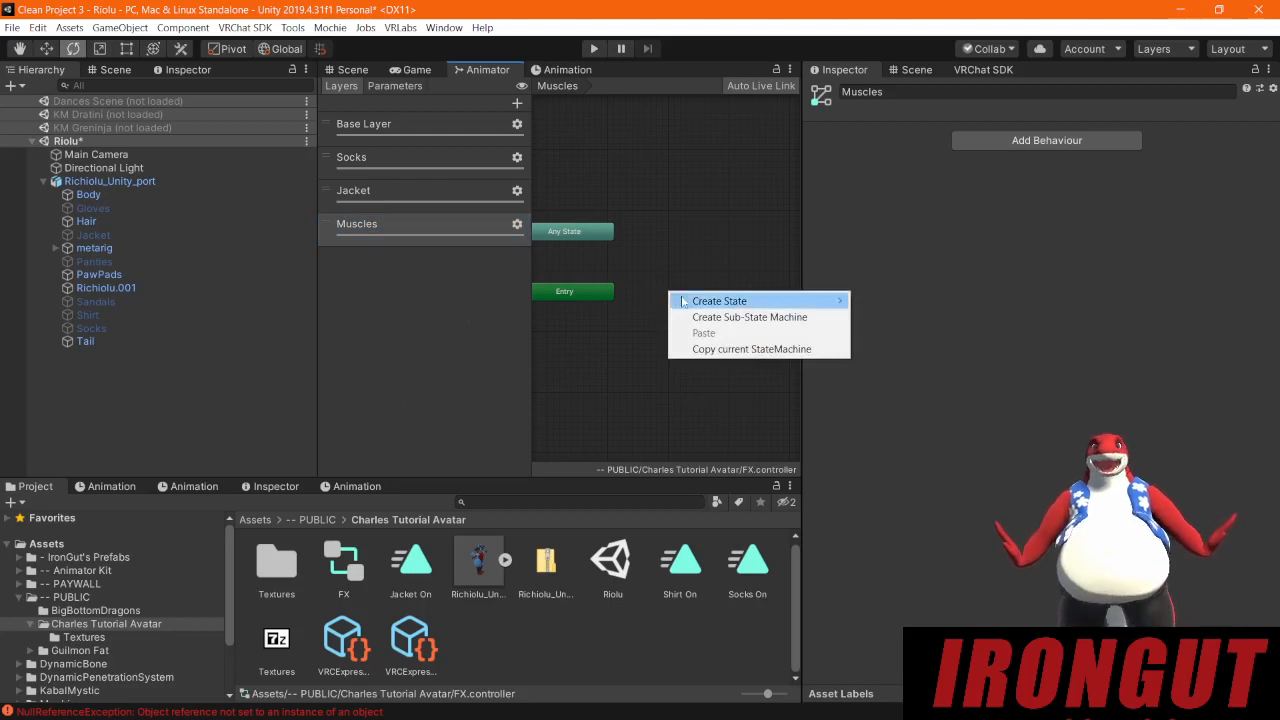
mouse_move(714, 304)
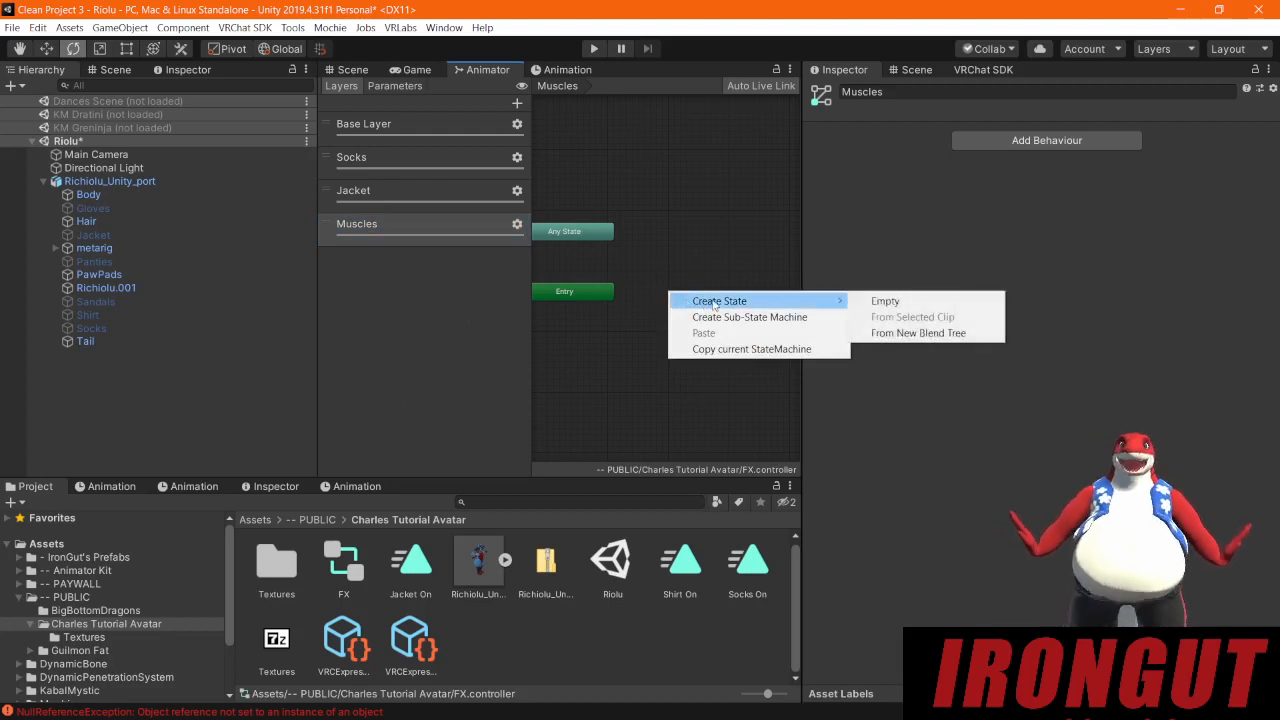
click(925, 336)
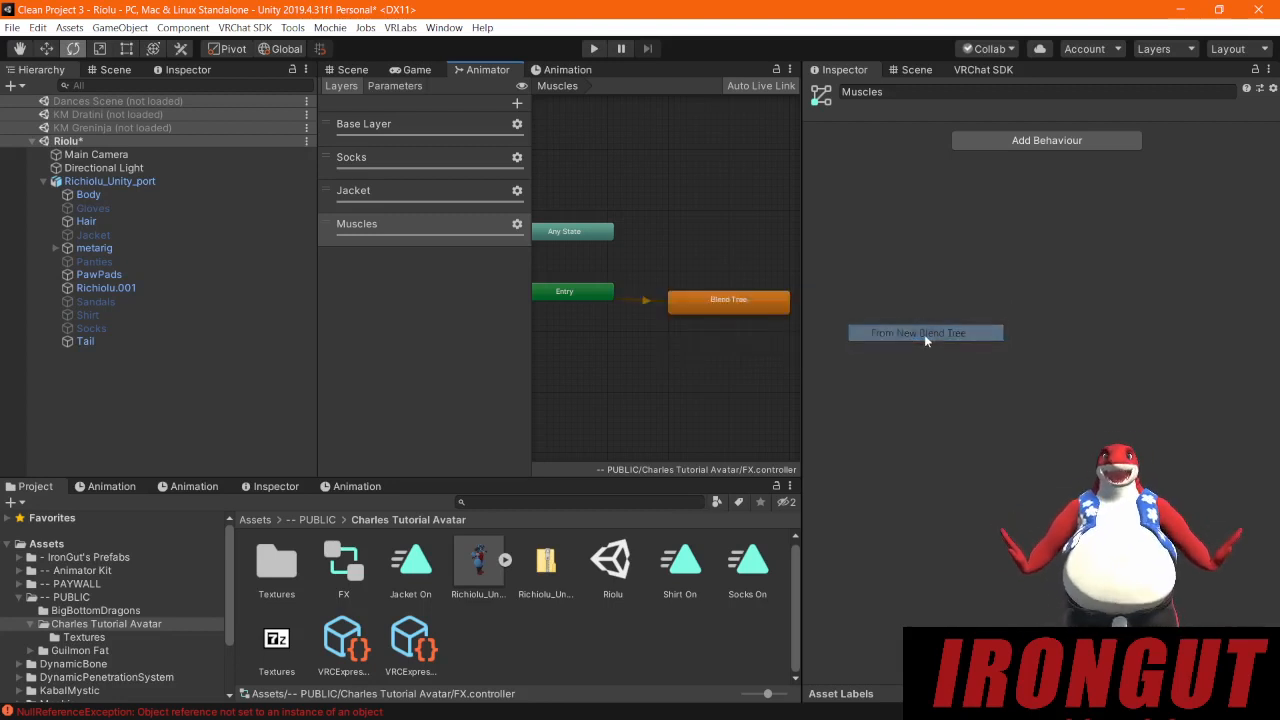
click(745, 308)
key(f)
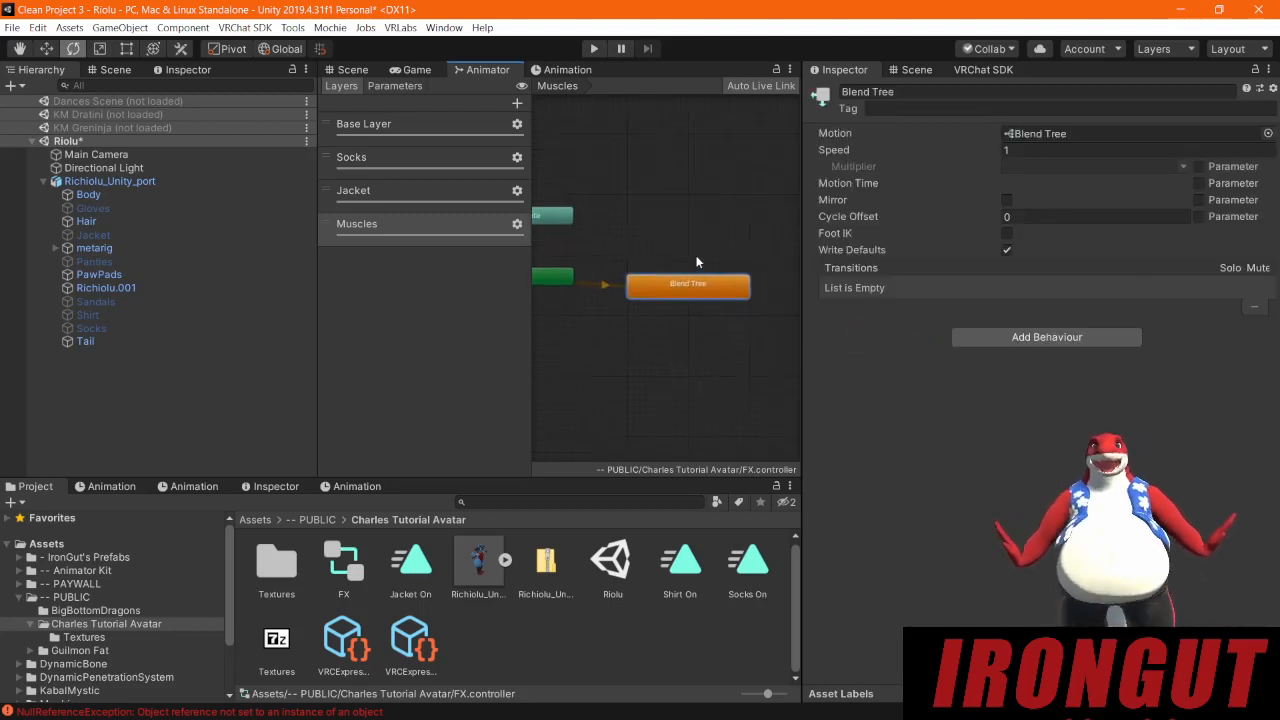
Step: Create an animation clip named Muscle Minimum in the Charles Tutorial Avatar folder
click(510, 636)
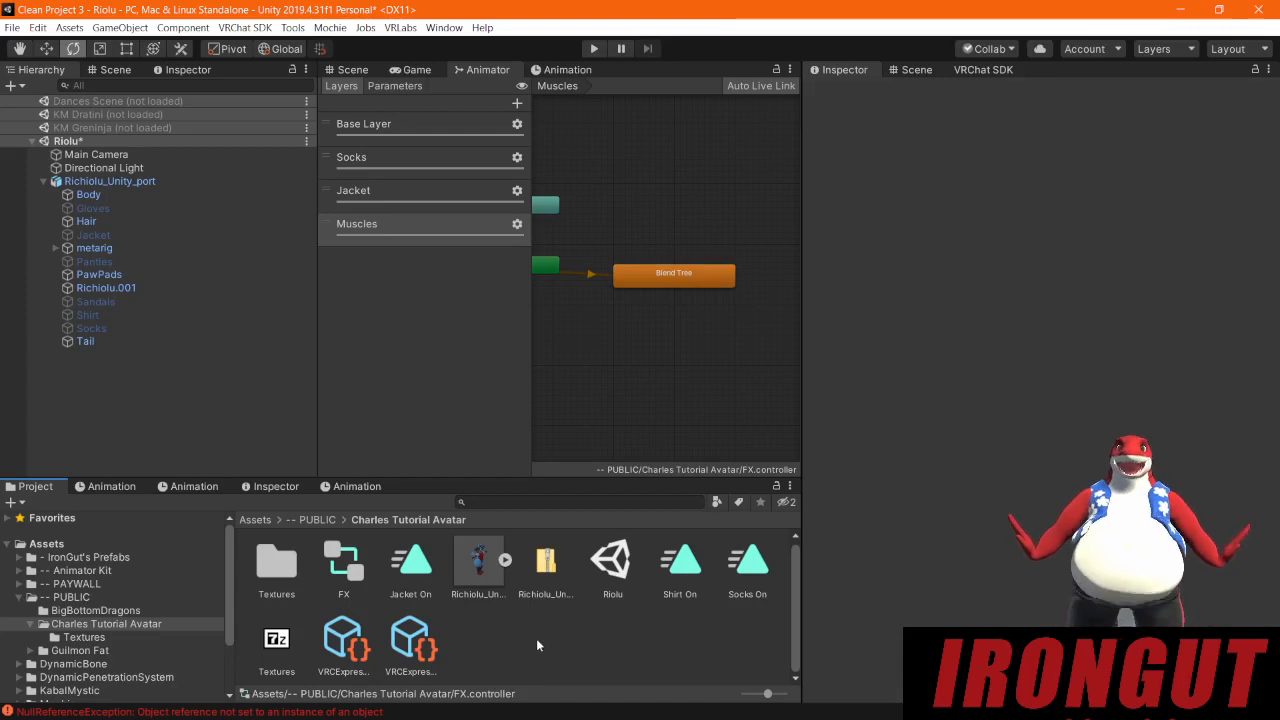
right_click(537, 645)
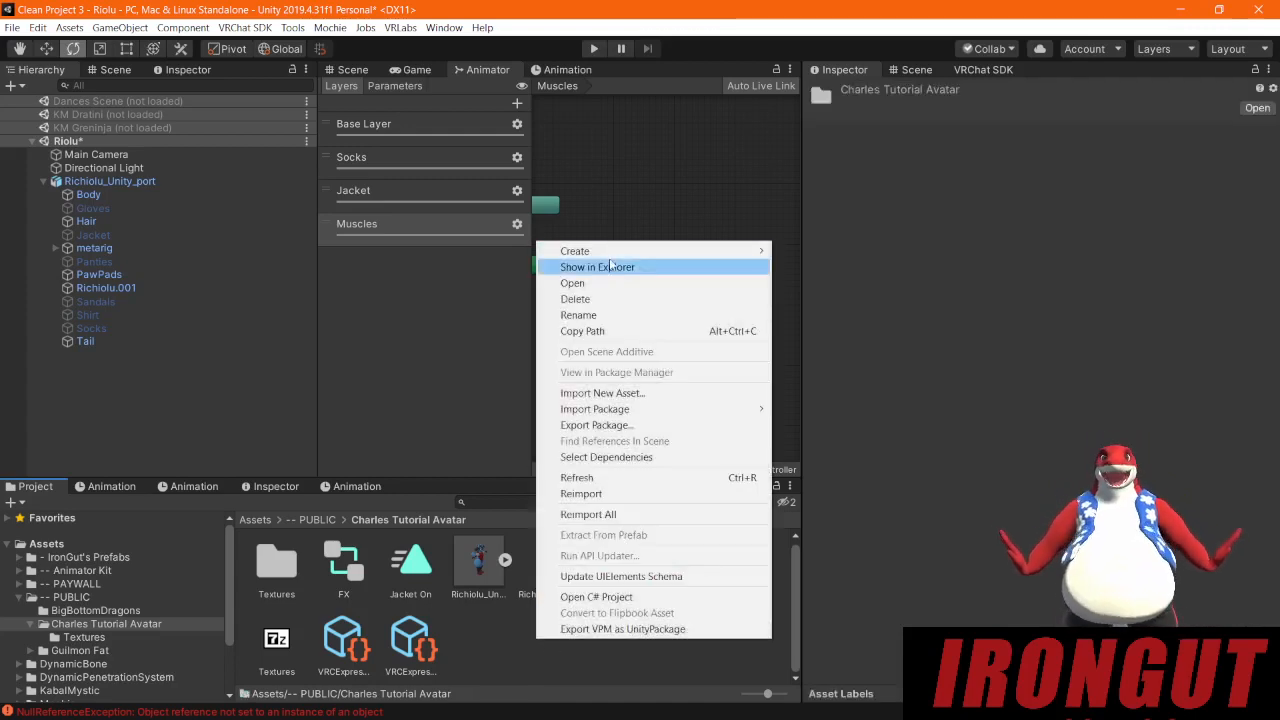
mouse_move(612, 252)
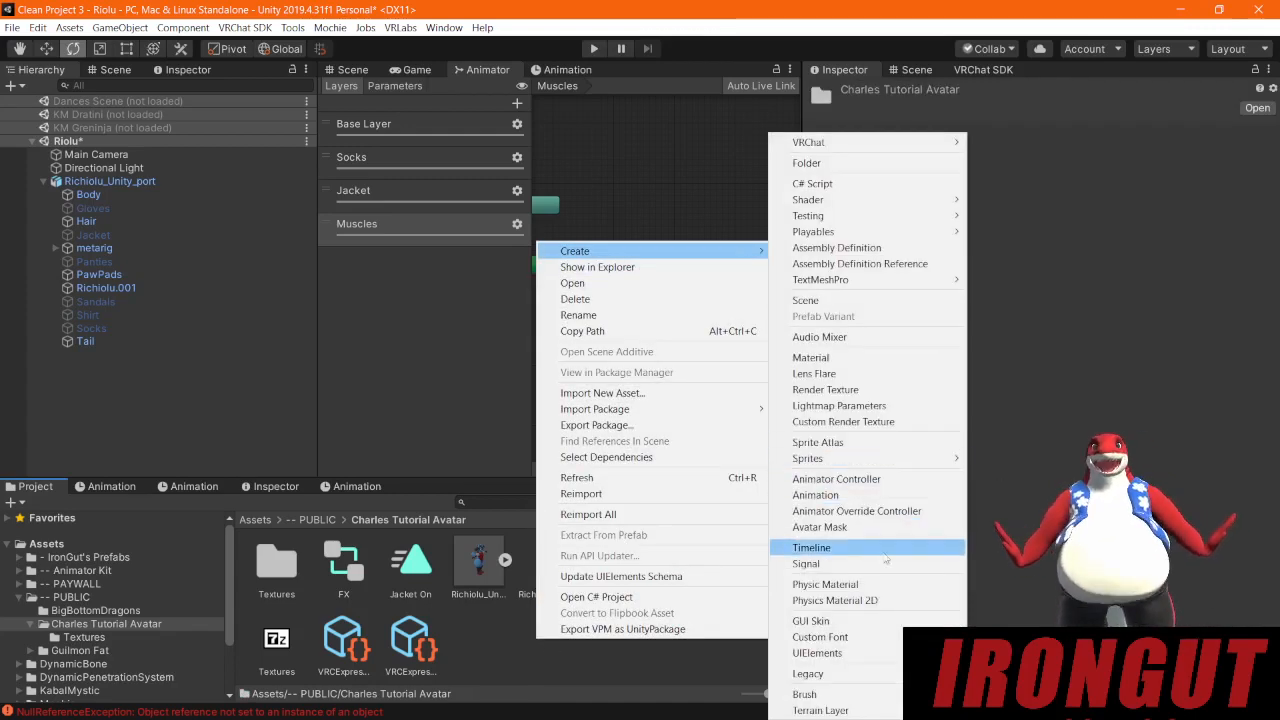
click(866, 496)
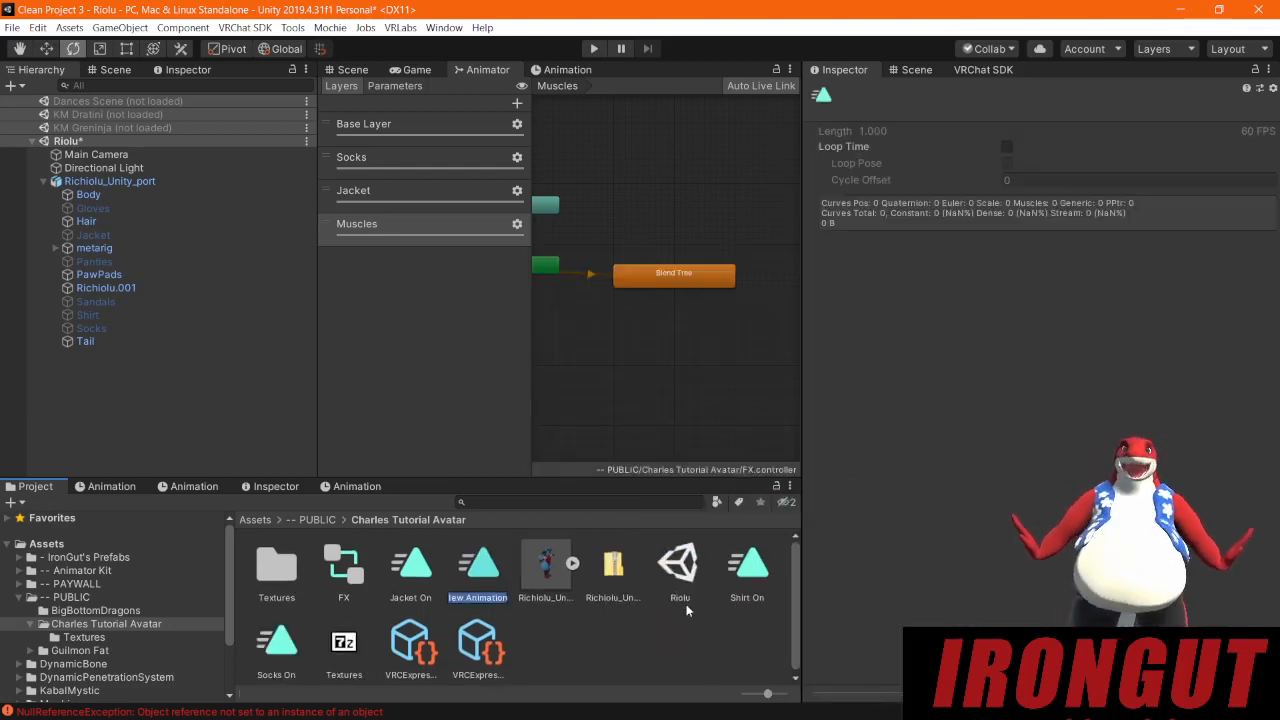
text(Muscle Mi)
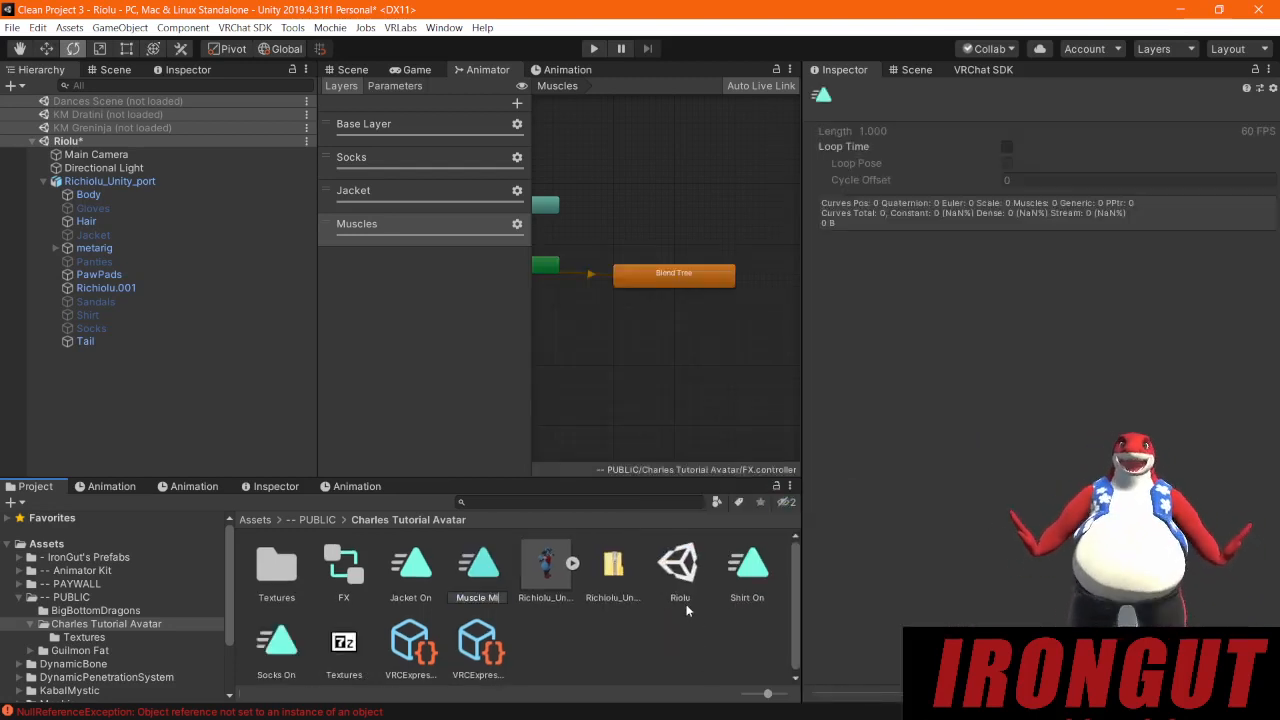
text(nimum)
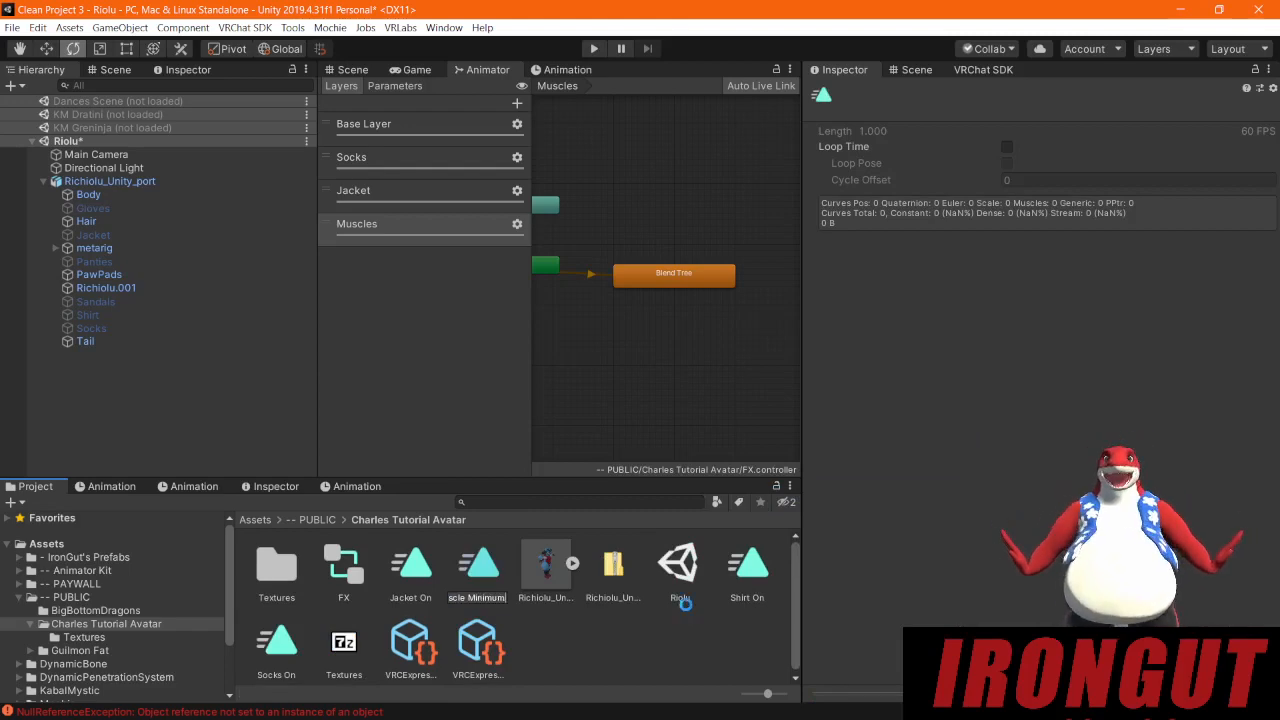
key(Return)
Step: Create a second animation clip named Muscle Maximum in the Charles Tutorial Avatar folder
right_click(567, 647)
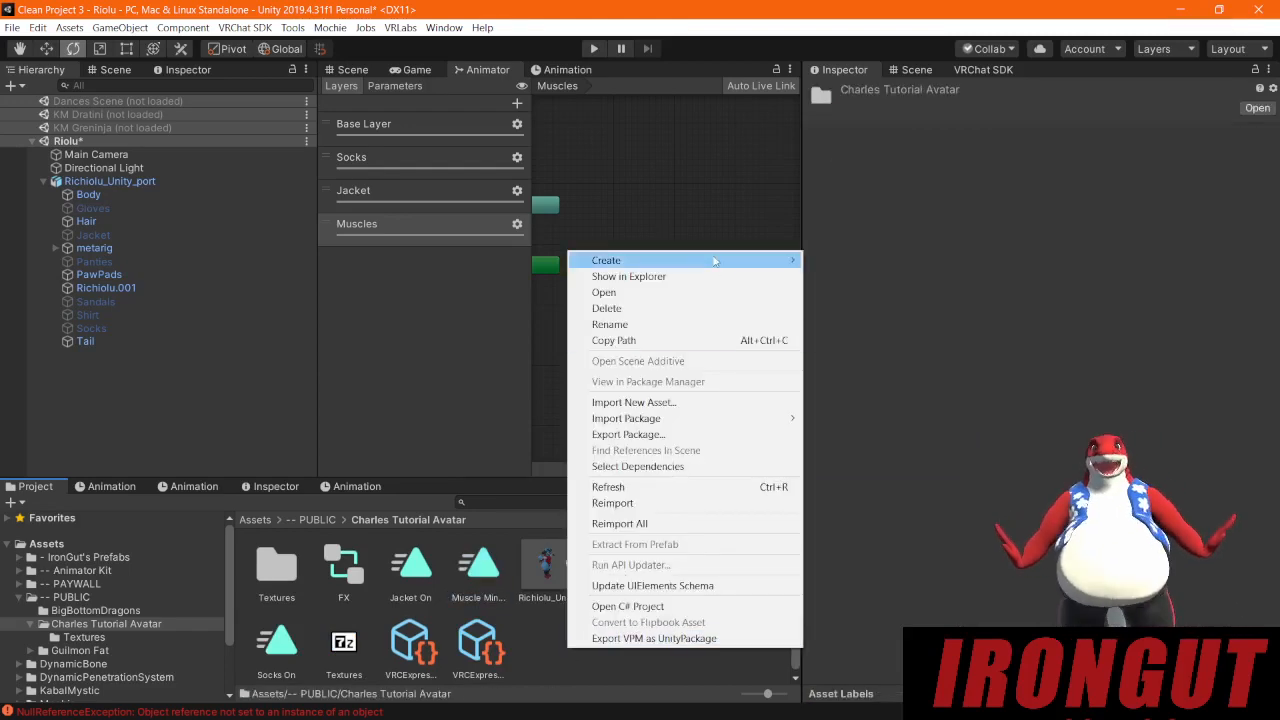
mouse_move(728, 262)
click(850, 495)
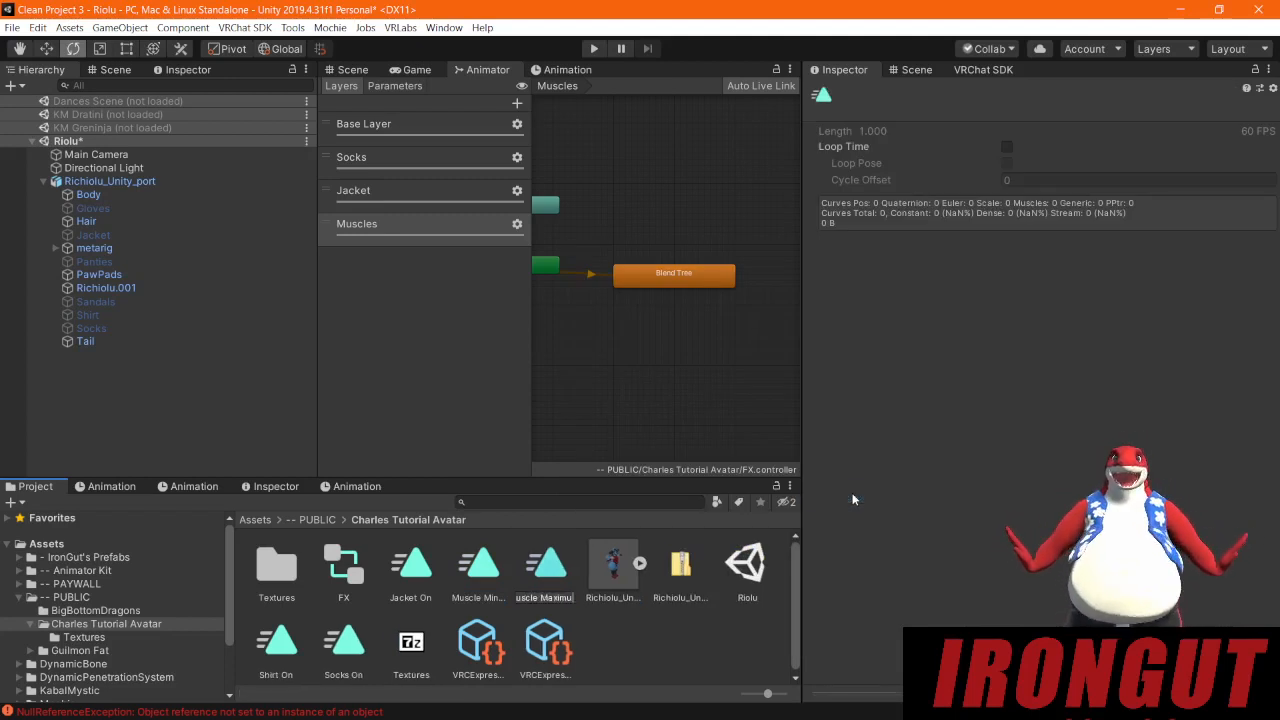
key(Return)
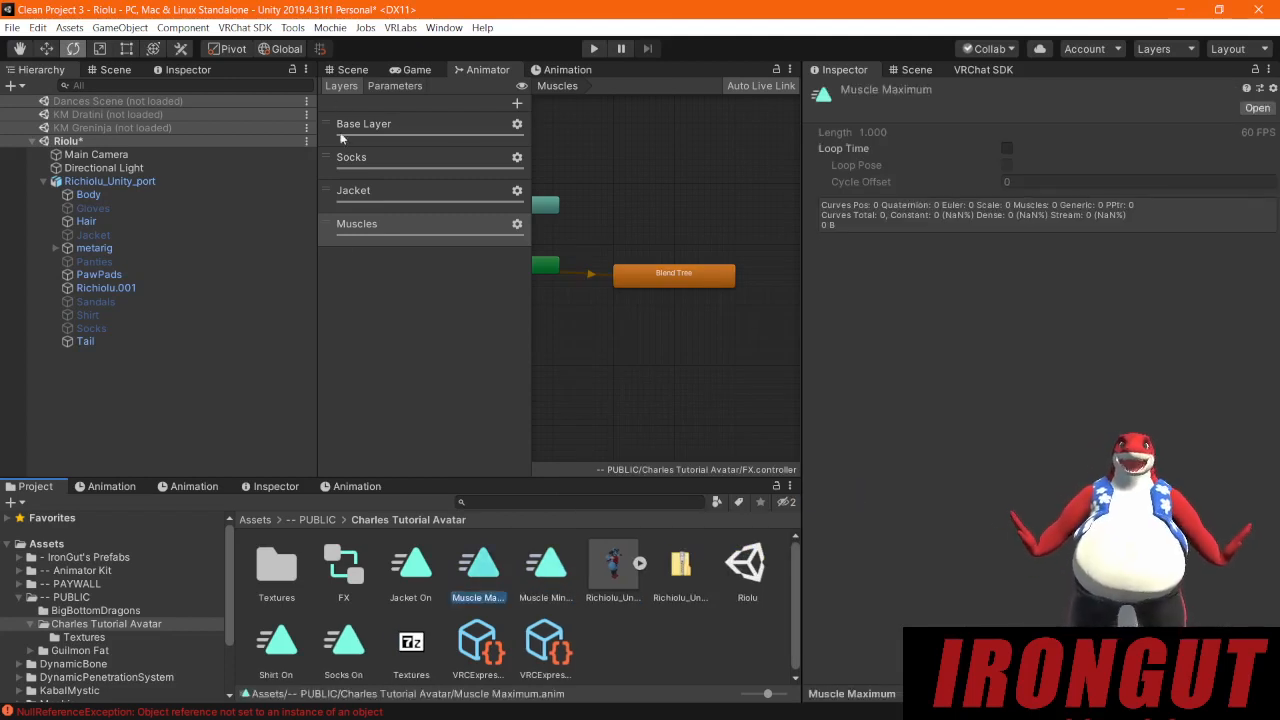
Step: Open the Muscles layer's blend tree and add two empty motion fields to it
click(686, 280)
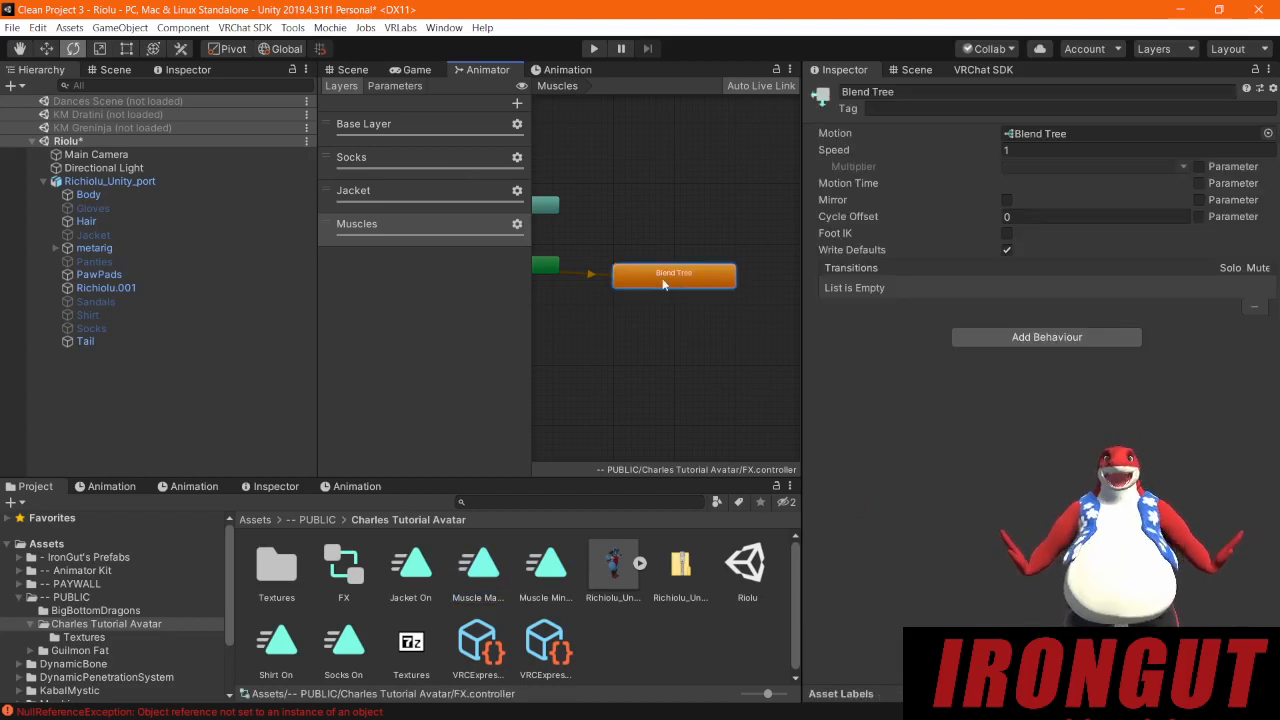
double_click(661, 280)
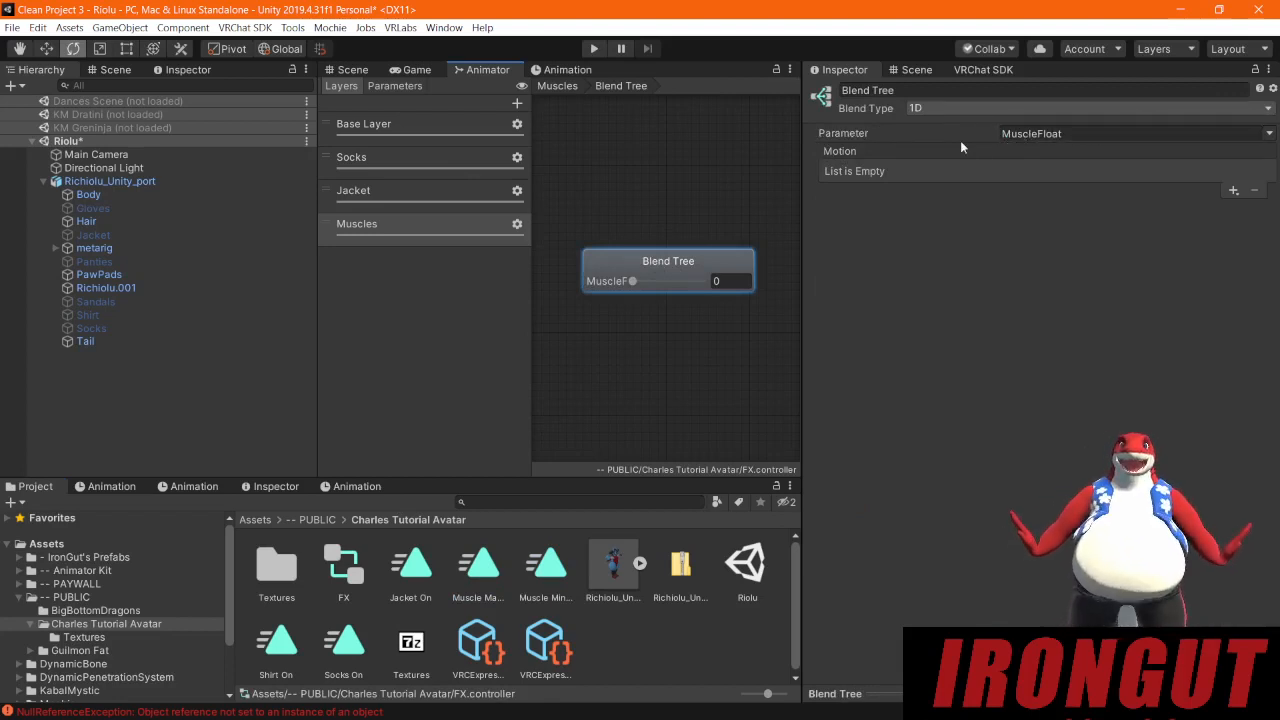
click(1233, 190)
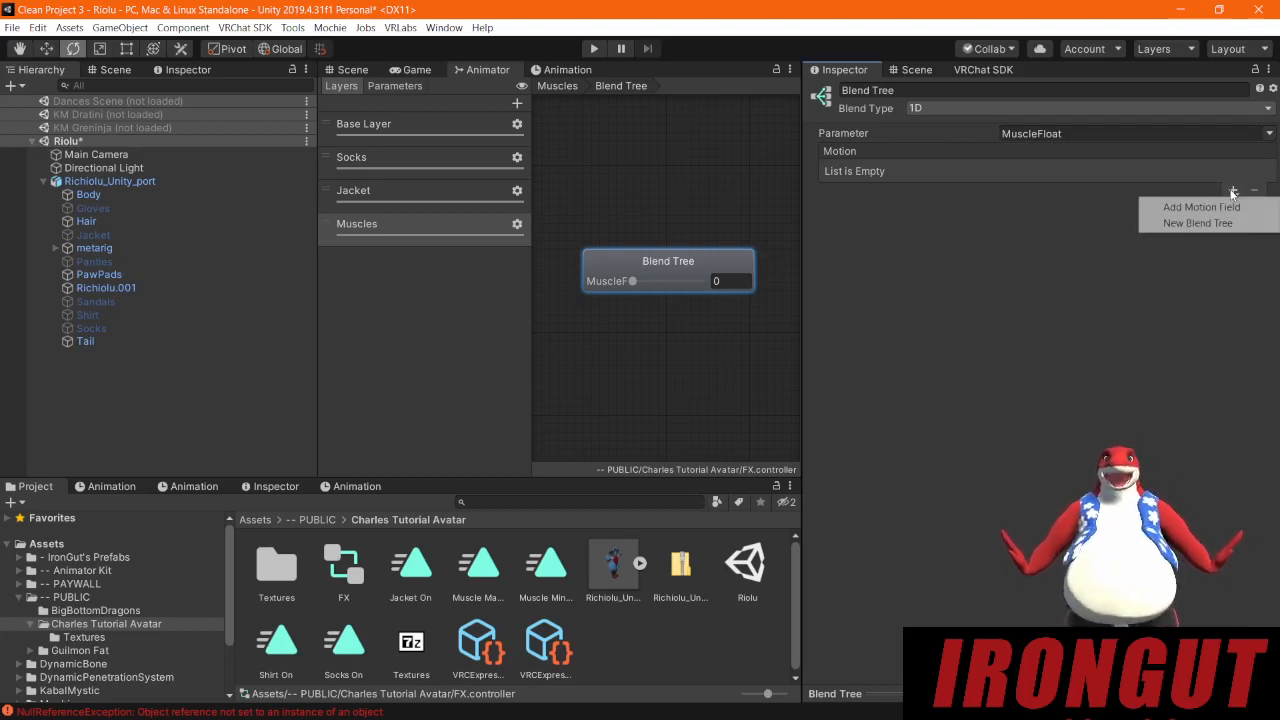
click(1220, 207)
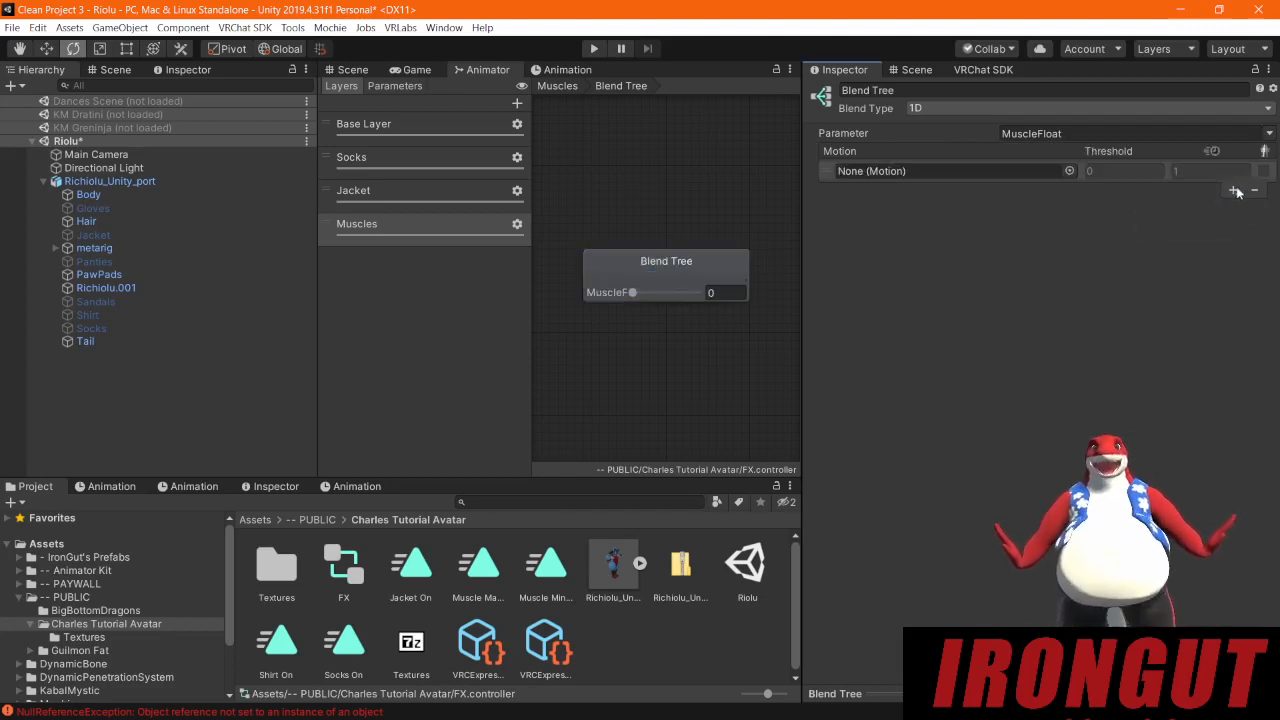
click(1233, 190)
click(1140, 206)
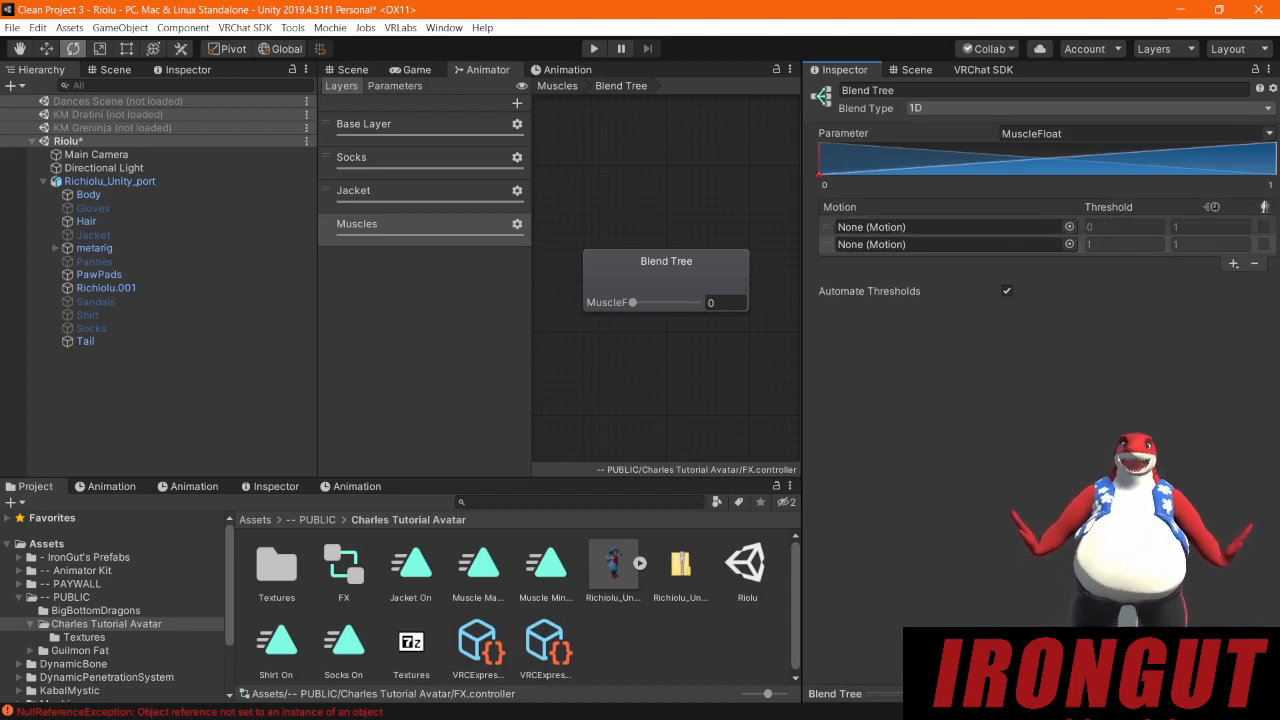
Step: Return to the Muscles layer, reopen its blend tree and examine its motion fields and thresholds
double_click(606, 202)
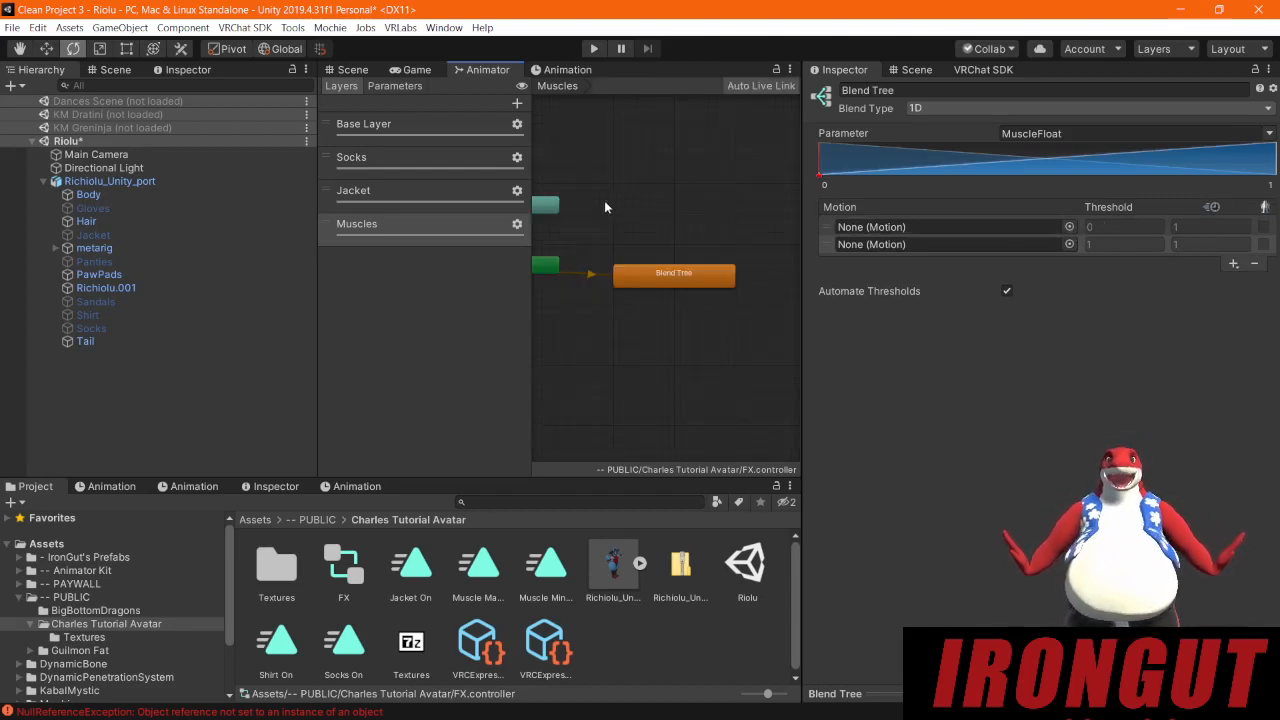
click(663, 272)
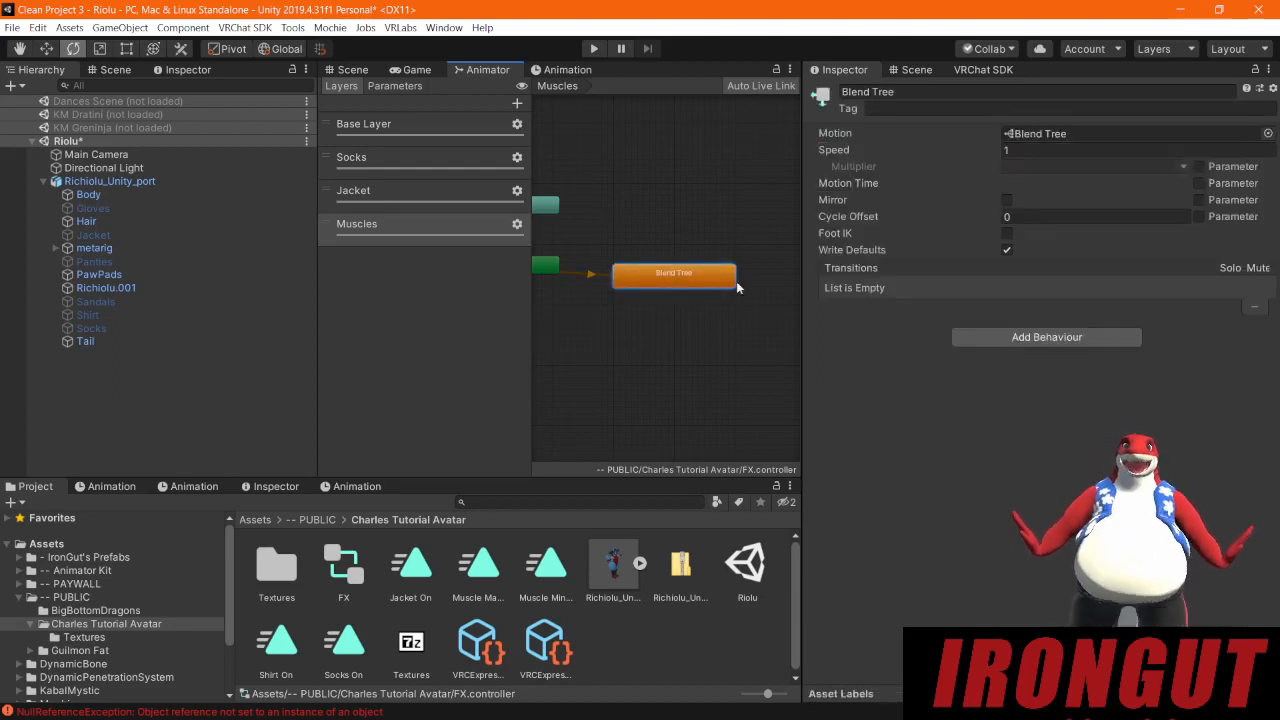
double_click(658, 275)
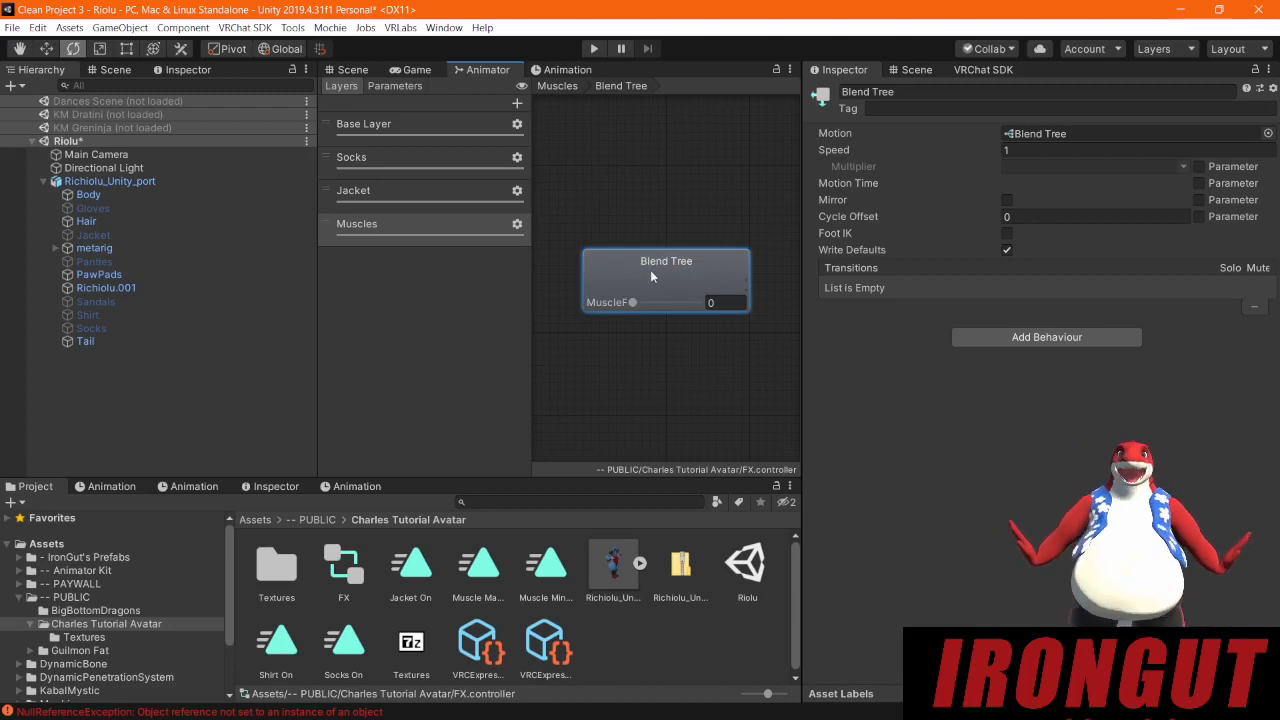
click(677, 264)
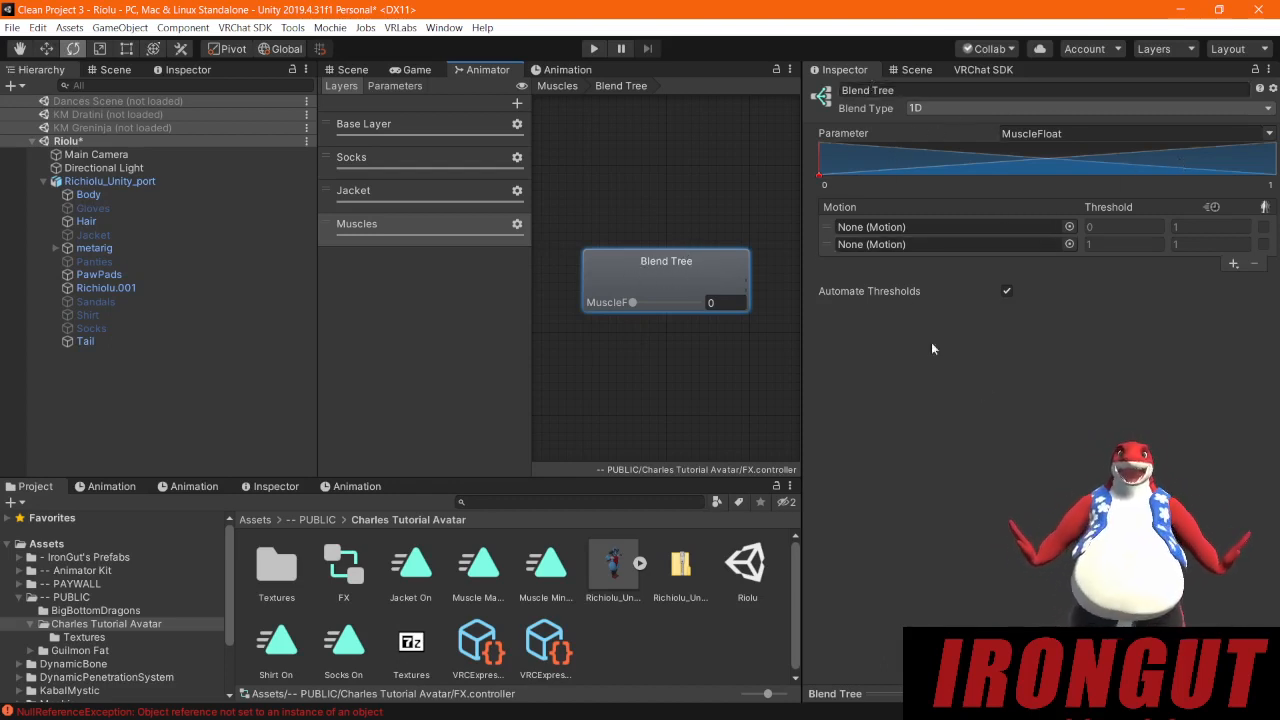
click(1233, 264)
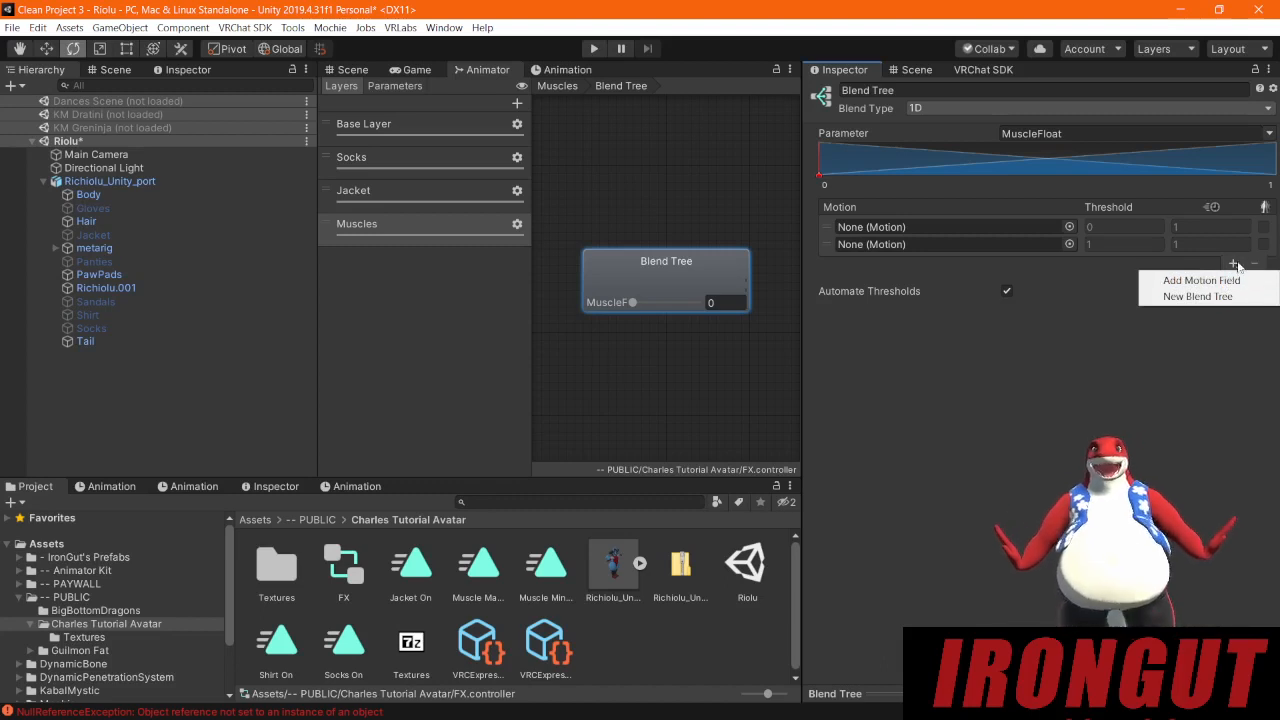
click(1113, 271)
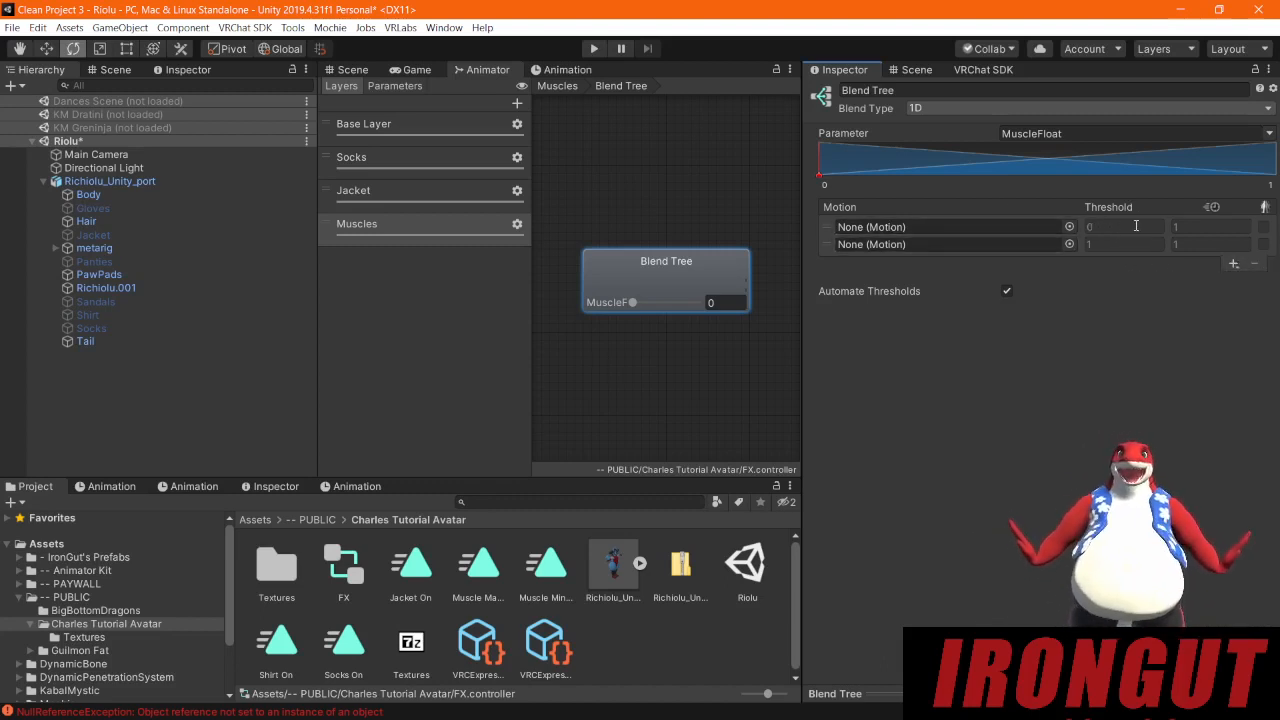
click(1100, 226)
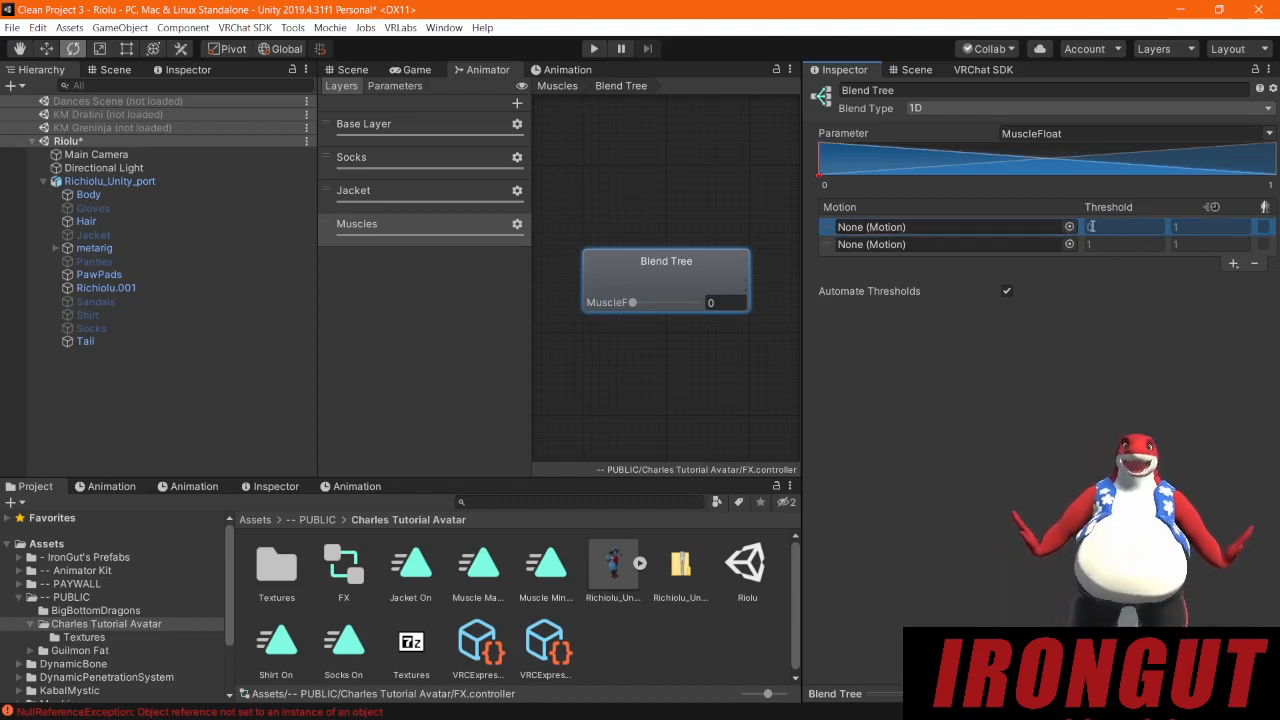
click(1098, 244)
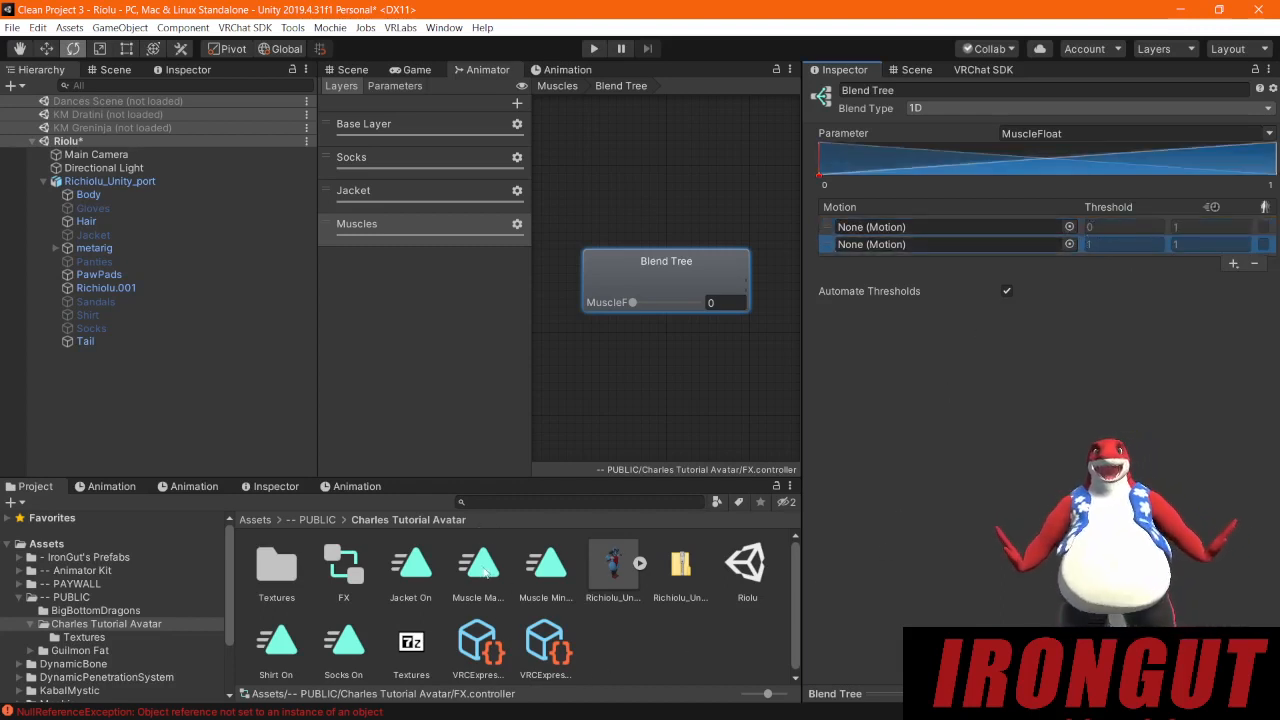
Step: Assign the Muscle Minimum clip to the blend tree's first motion field and Muscle Maximum to the second
drag(706, 489, 940, 230)
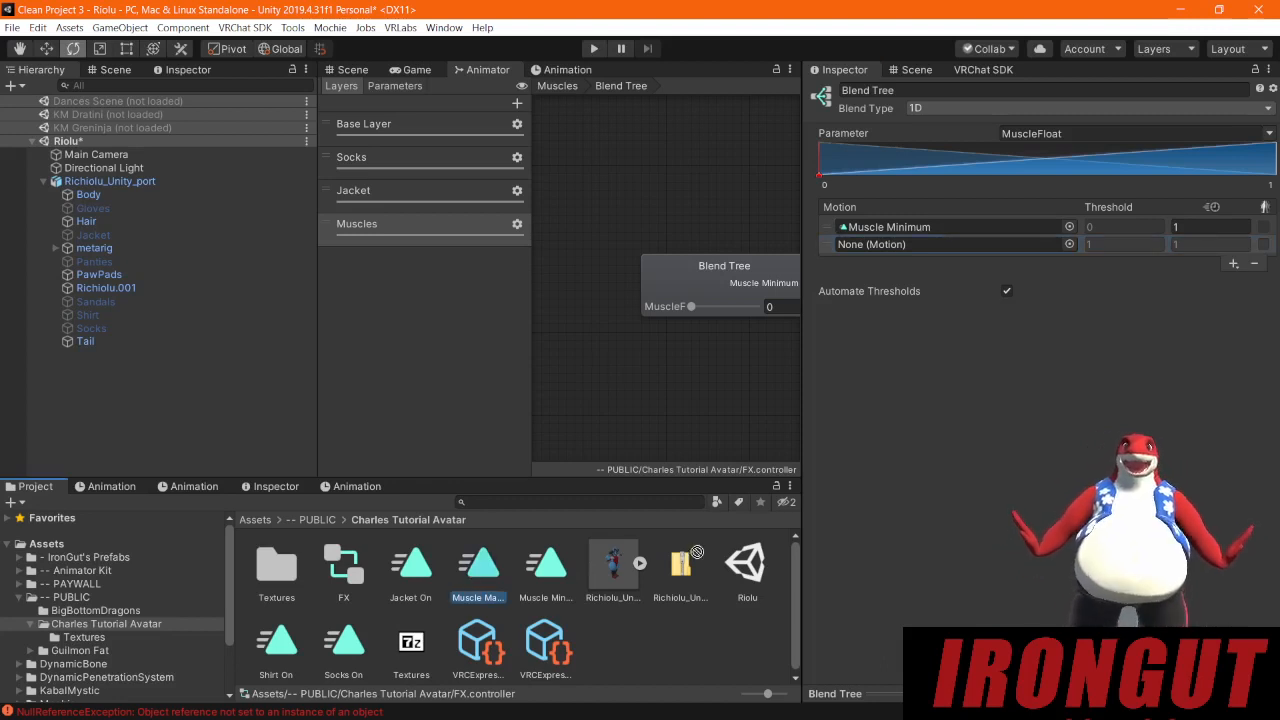
drag(899, 254, 896, 248)
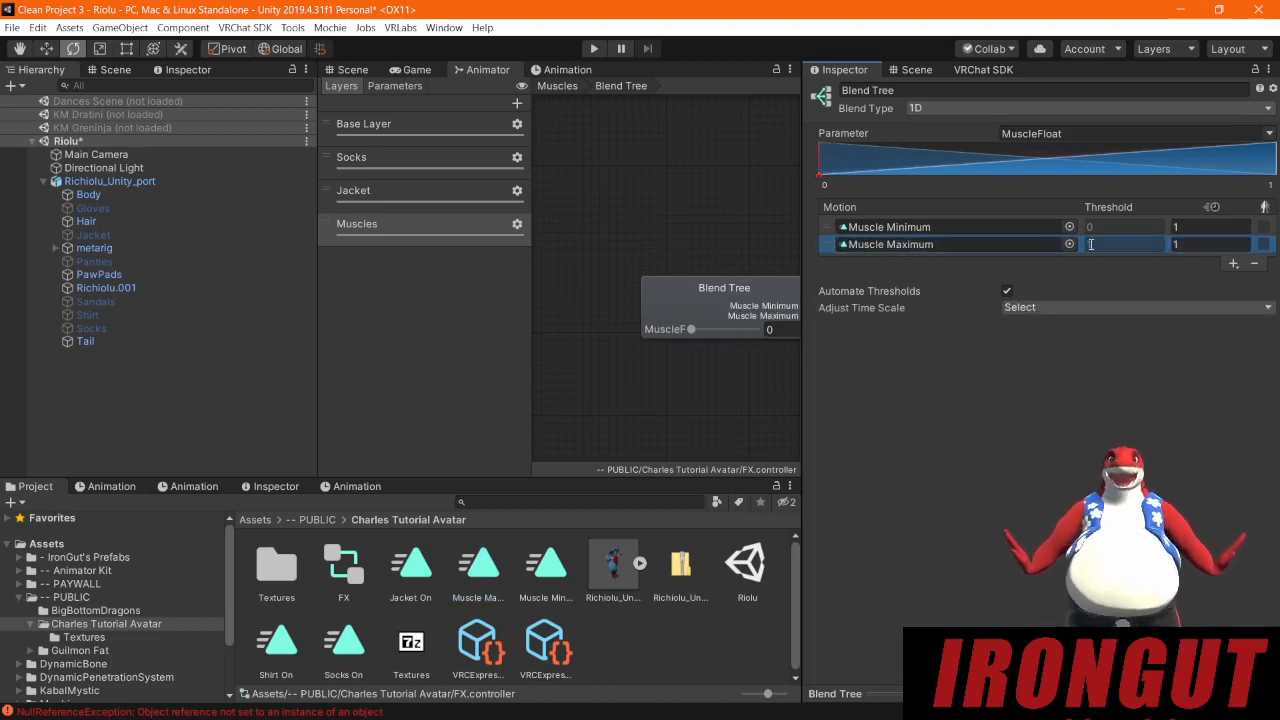
middle_drag(755, 395, 691, 364)
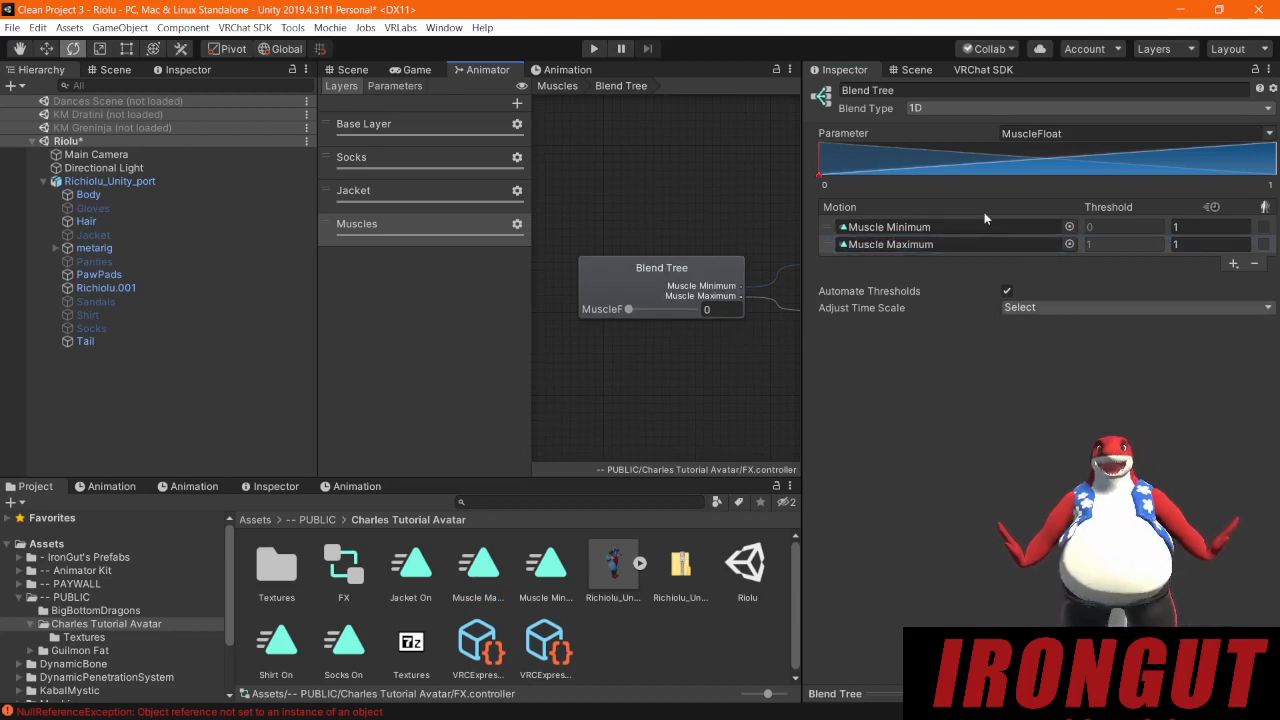
click(477, 567)
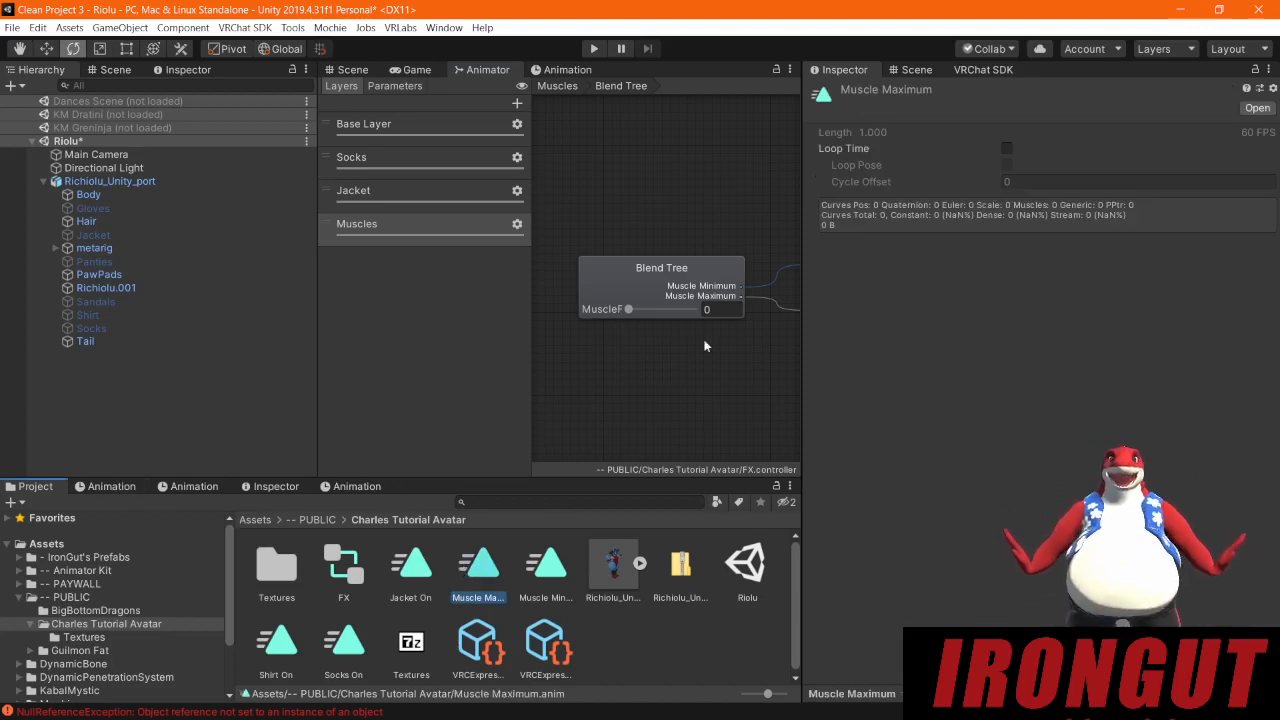
click(671, 290)
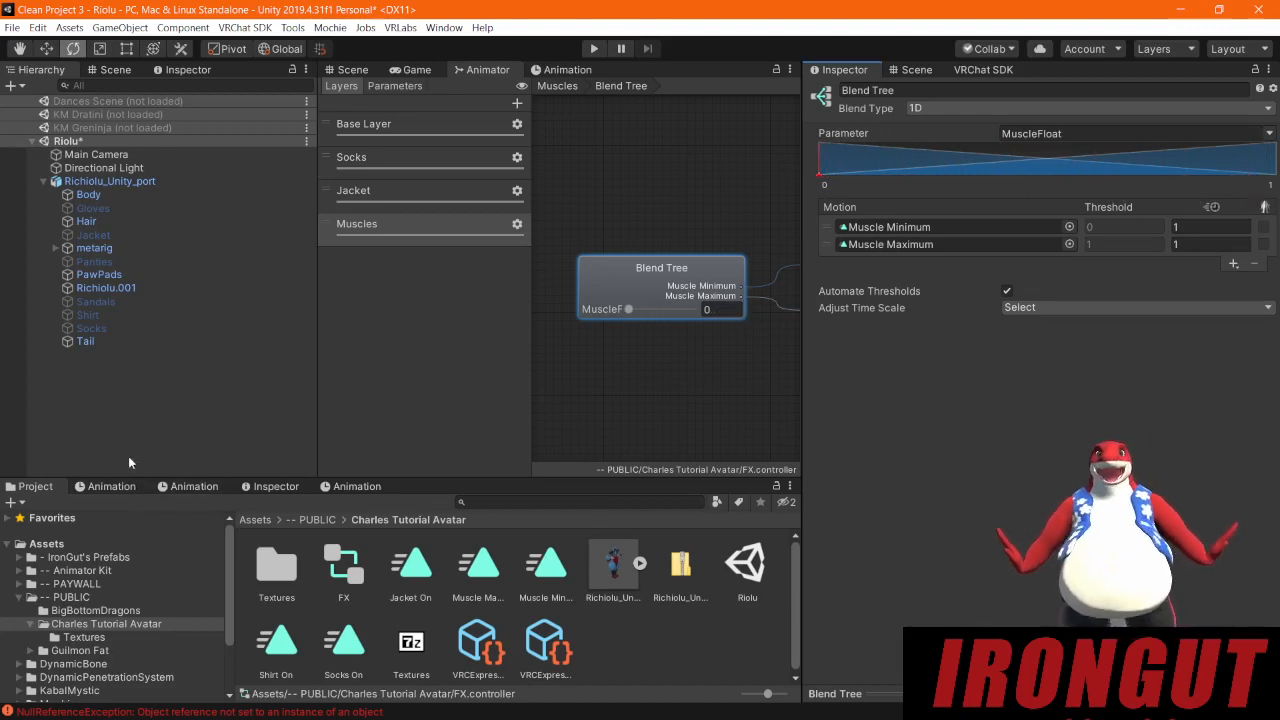
Step: Select the Richiolu_Unity_port avatar, open its Muscle Minimum clip in the Animation window and start keyframe recording
click(102, 182)
click(350, 70)
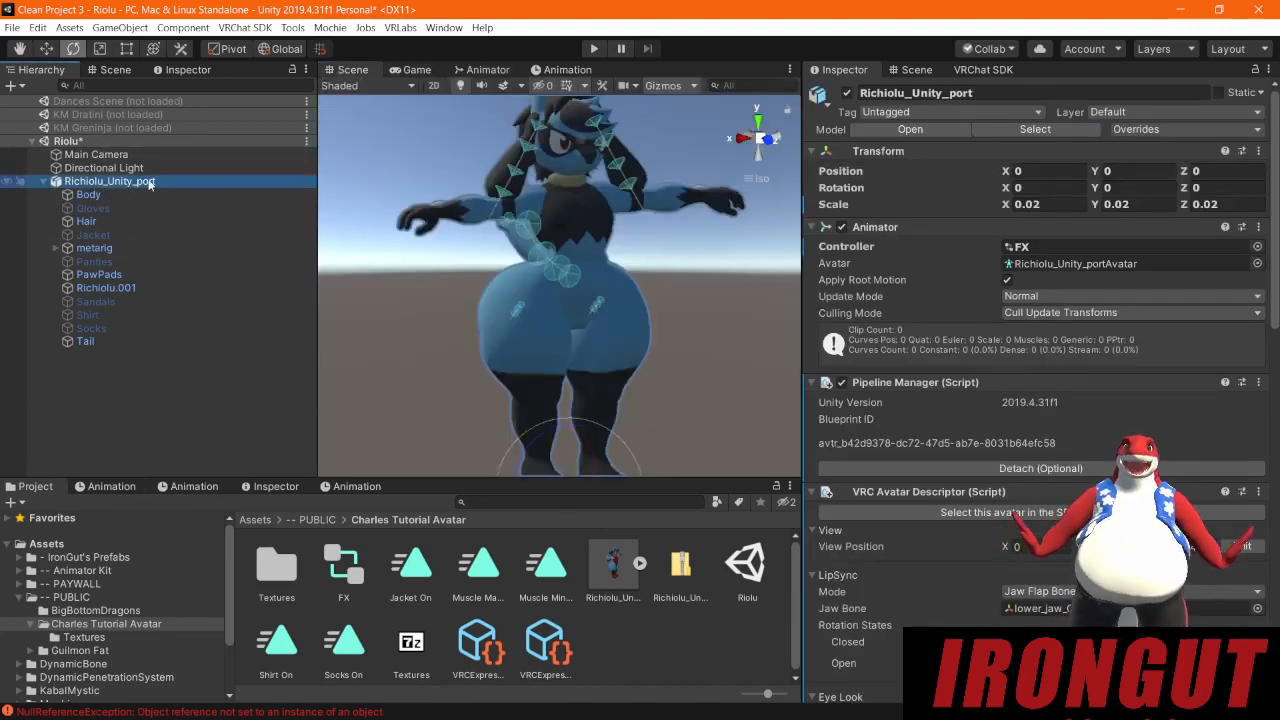
click(340, 487)
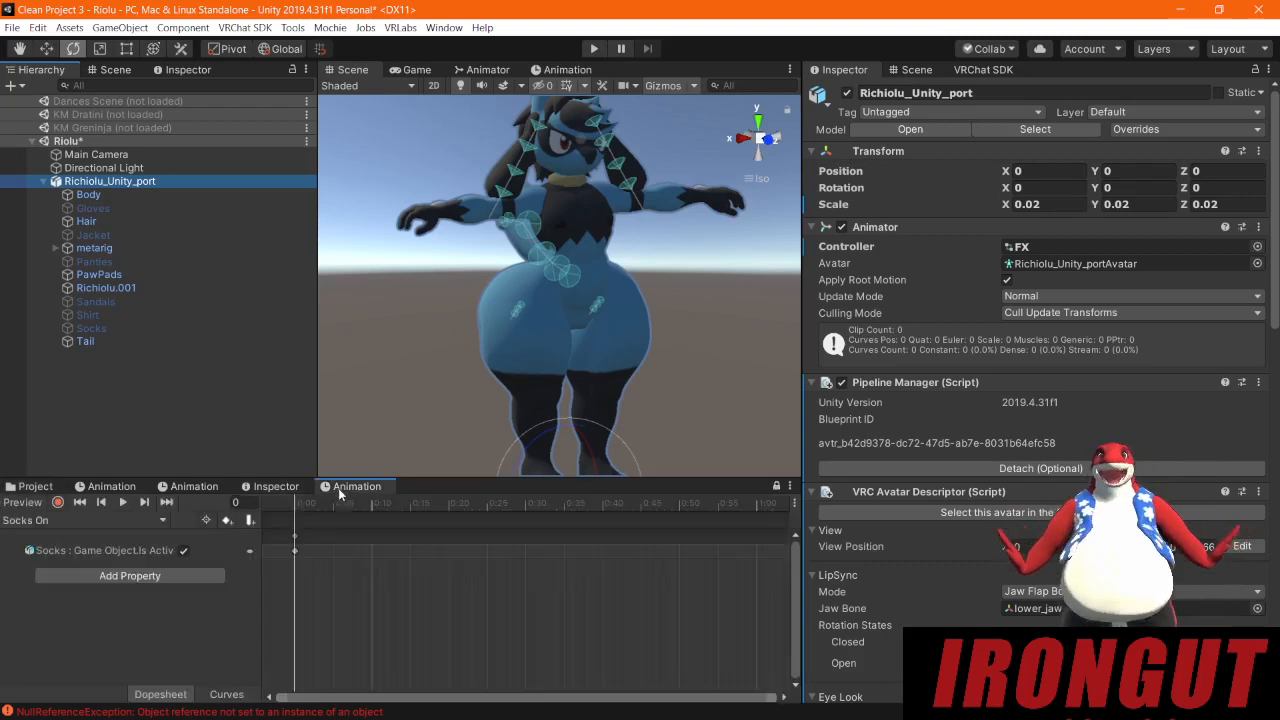
click(147, 518)
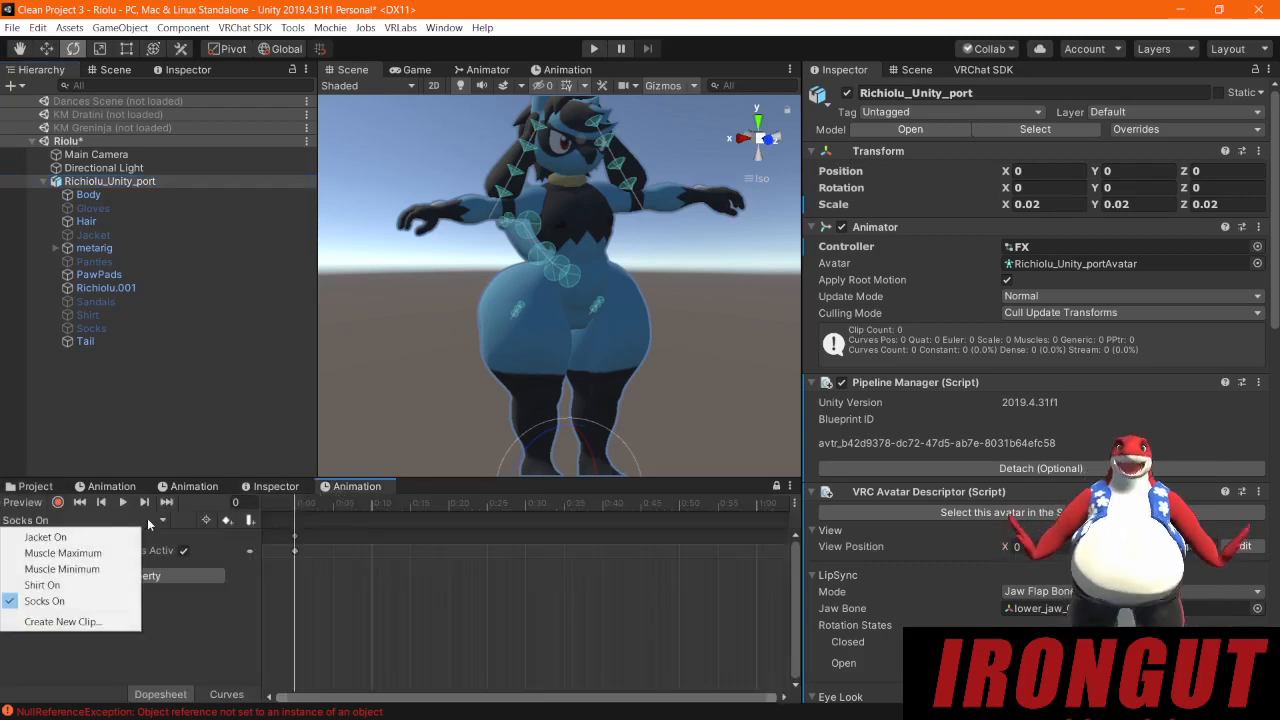
click(92, 569)
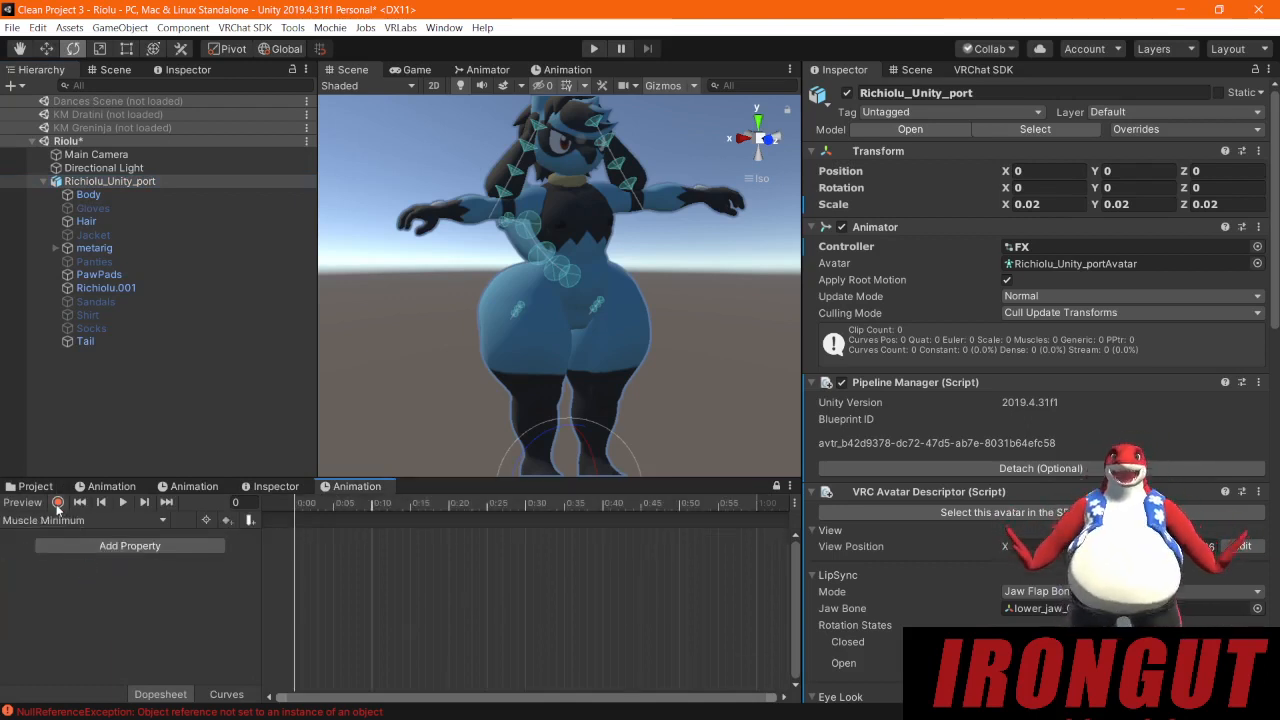
click(58, 502)
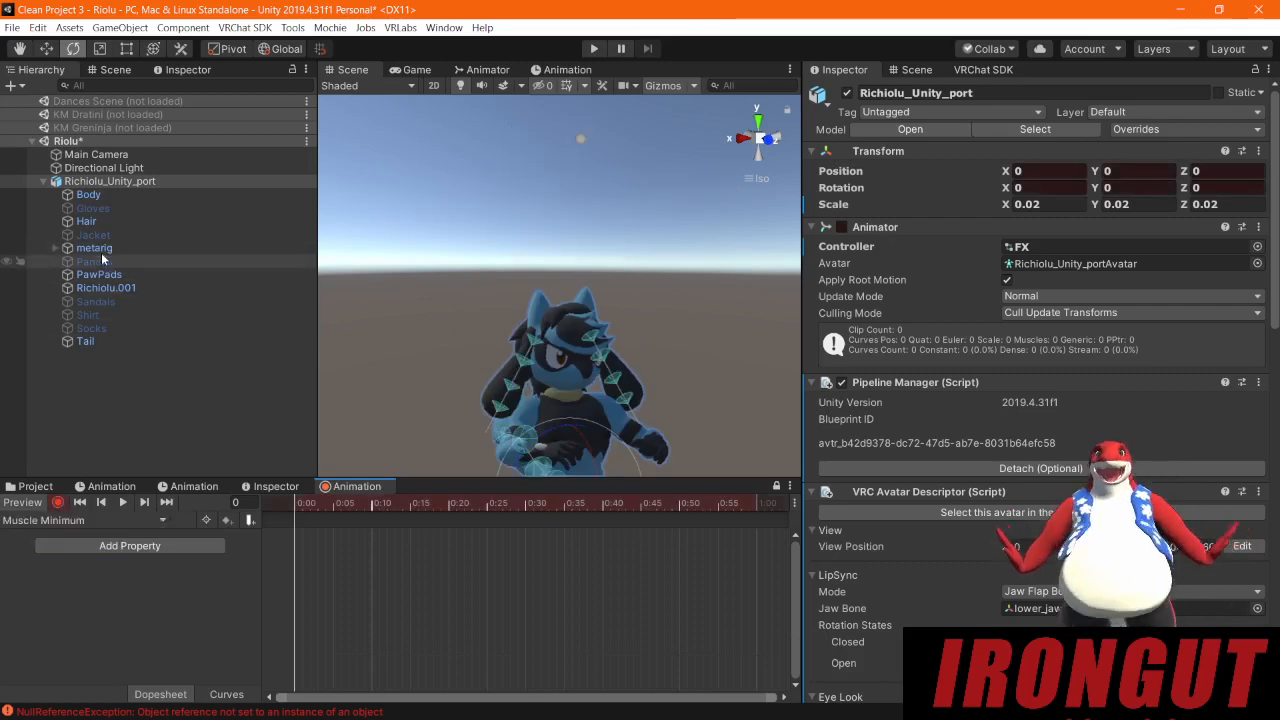
Step: Key the Body mesh's PecsBigger, ArmsMuscle and CalvesBigger blend shapes at 0 on the first frame of Muscle Minimum
click(89, 195)
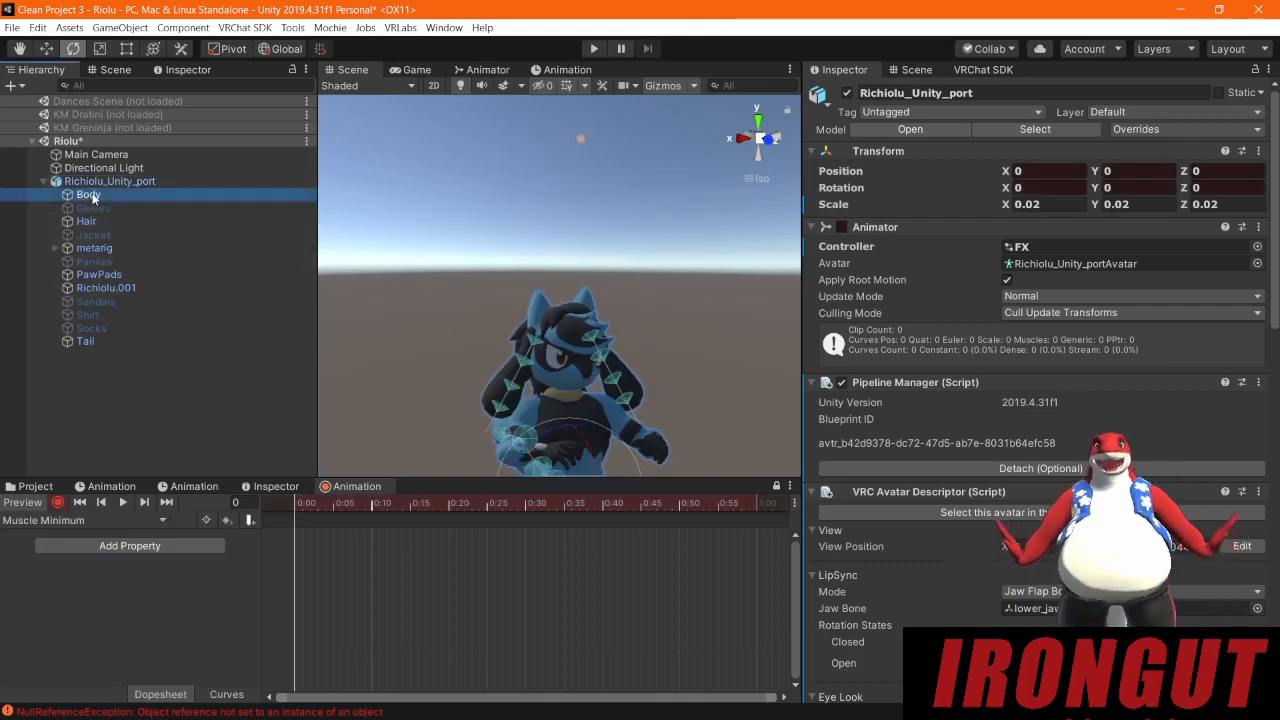
key(f)
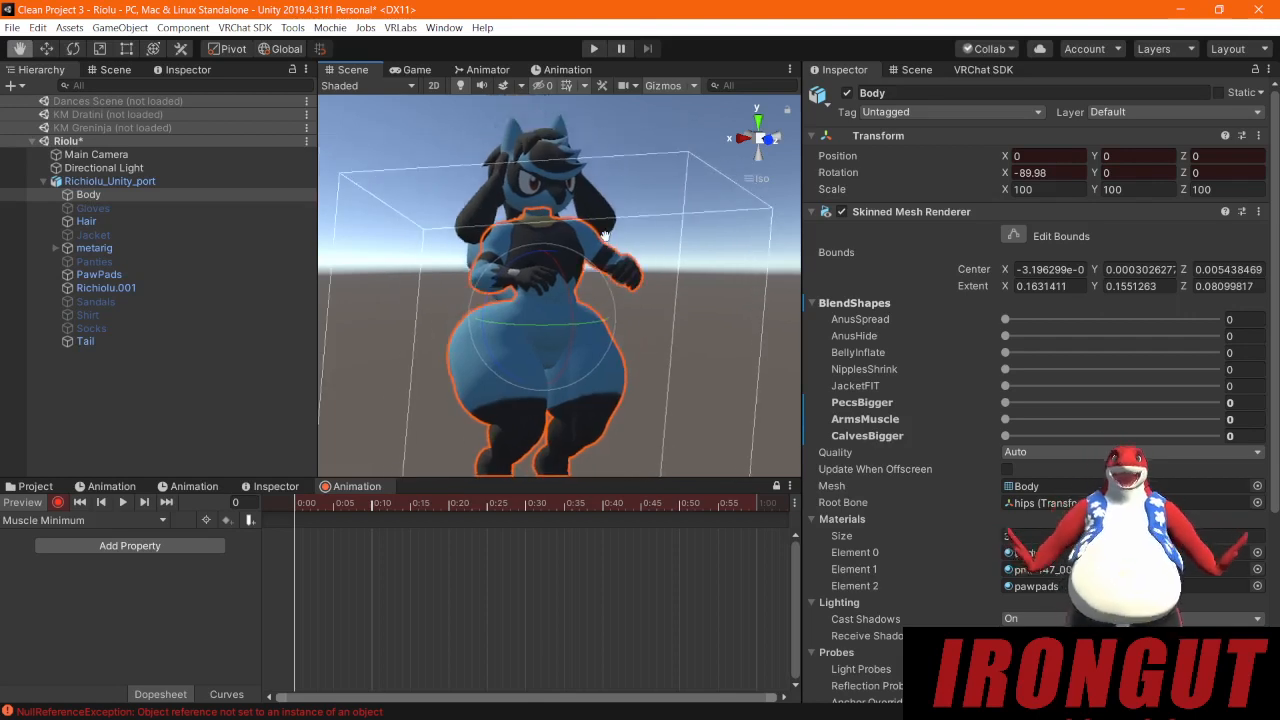
key(e)
click(1005, 403)
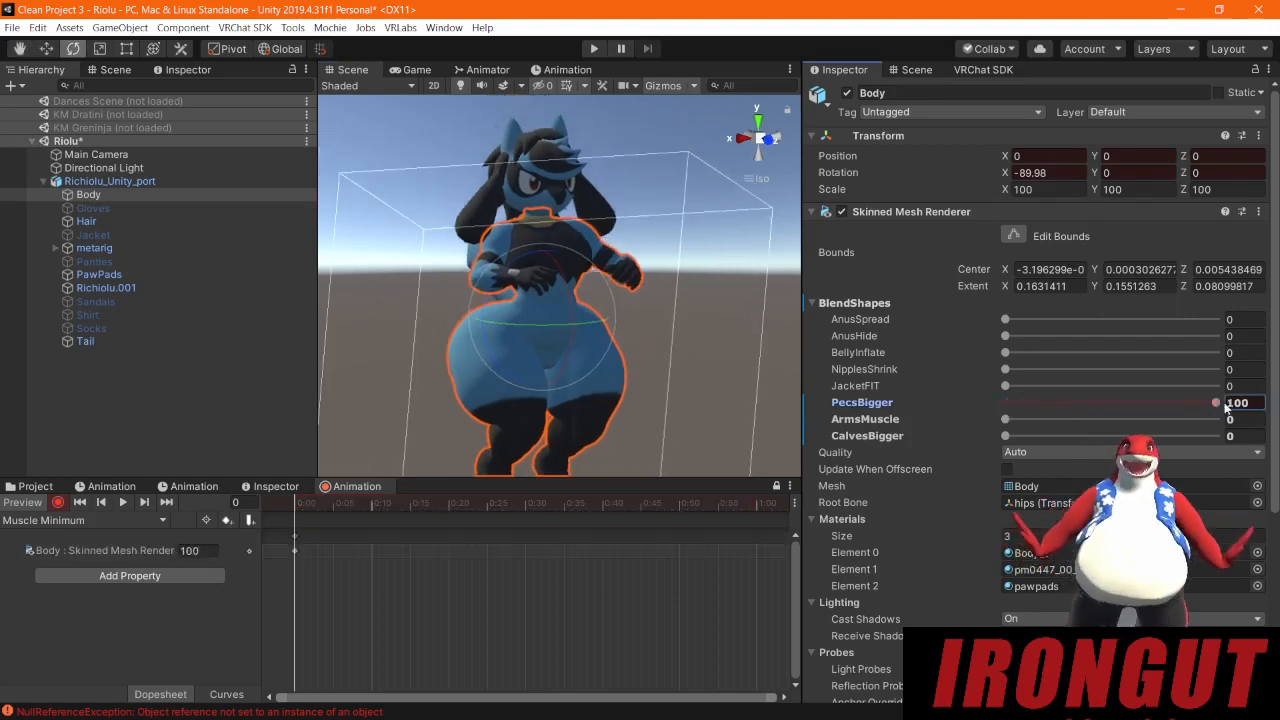
click(1007, 420)
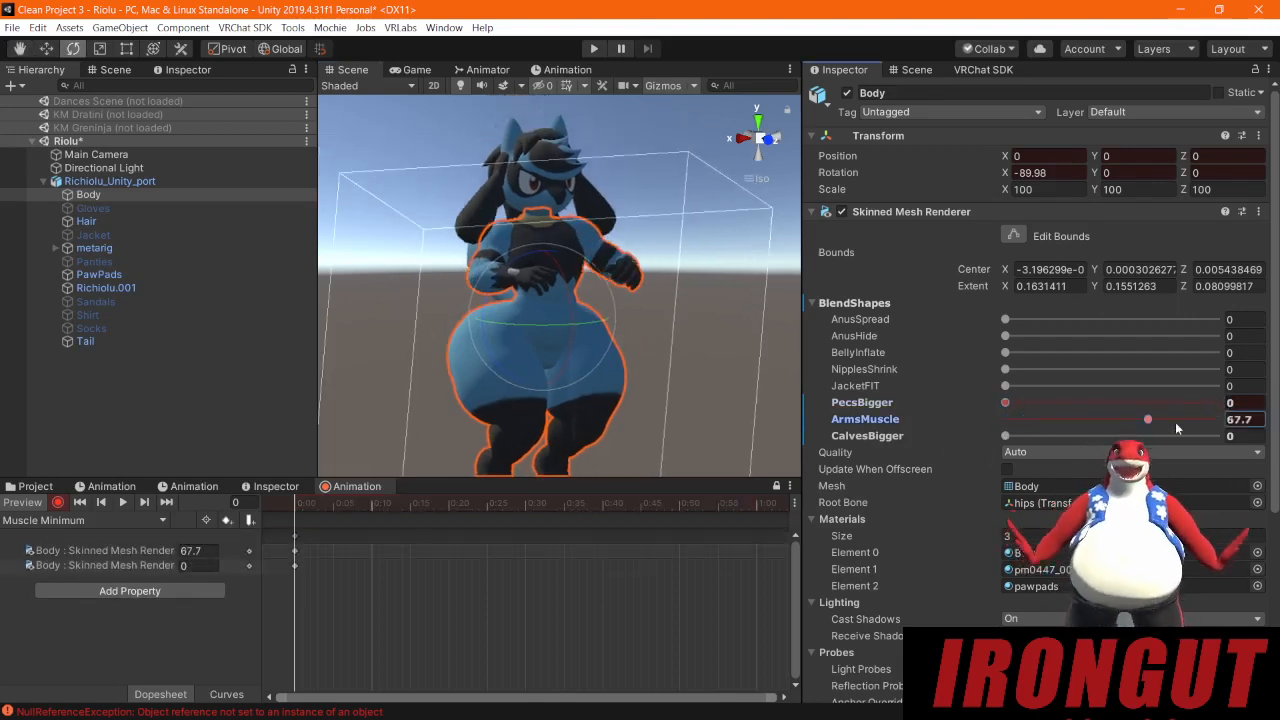
mouse_move(1007, 435)
mouse_down()
mouse_move(1168, 440)
mouse_move(1000, 436)
mouse_up()
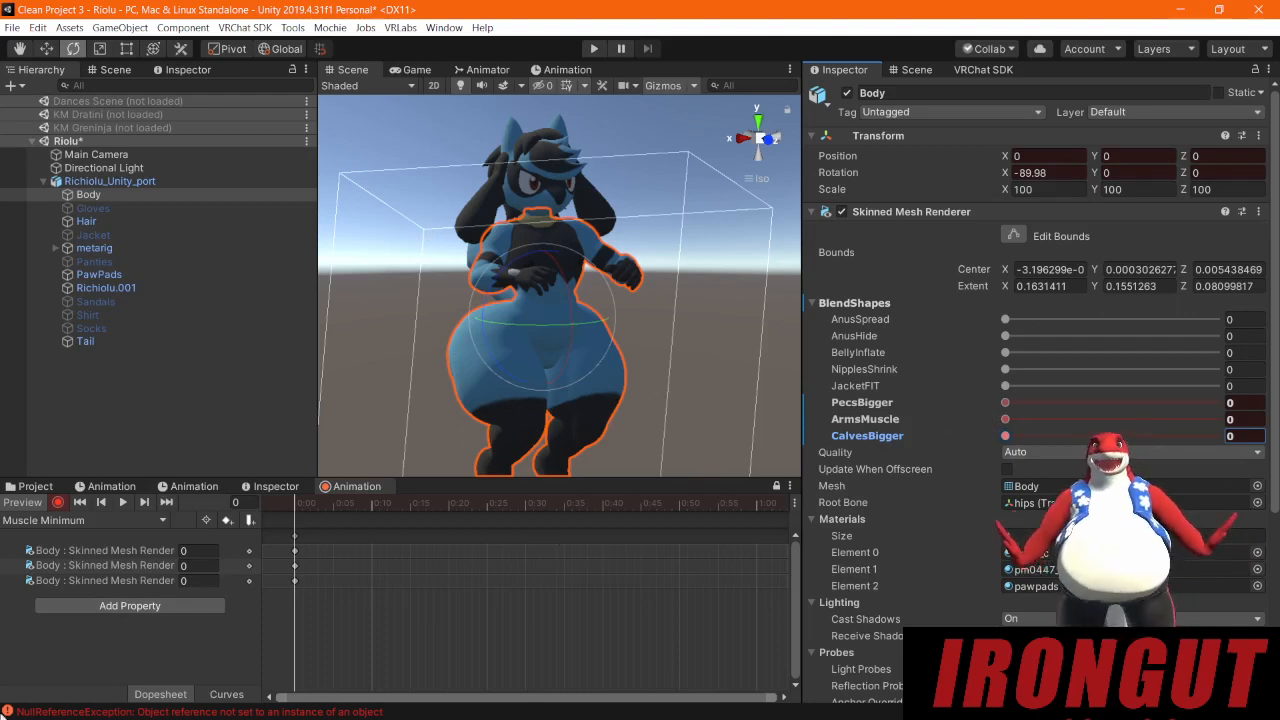
Step: Check the Jacket, Shirt, Richiolu.001 and Sandals meshes for muscle-related blend shapes
click(100, 234)
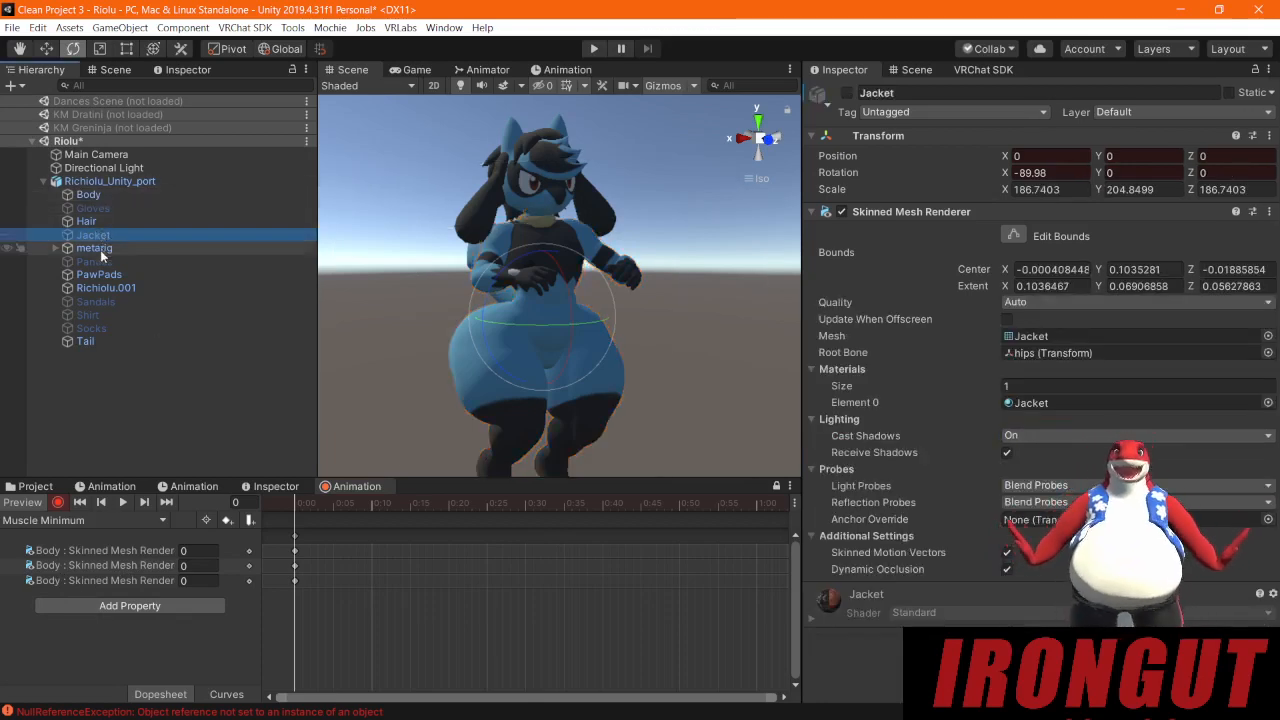
click(90, 314)
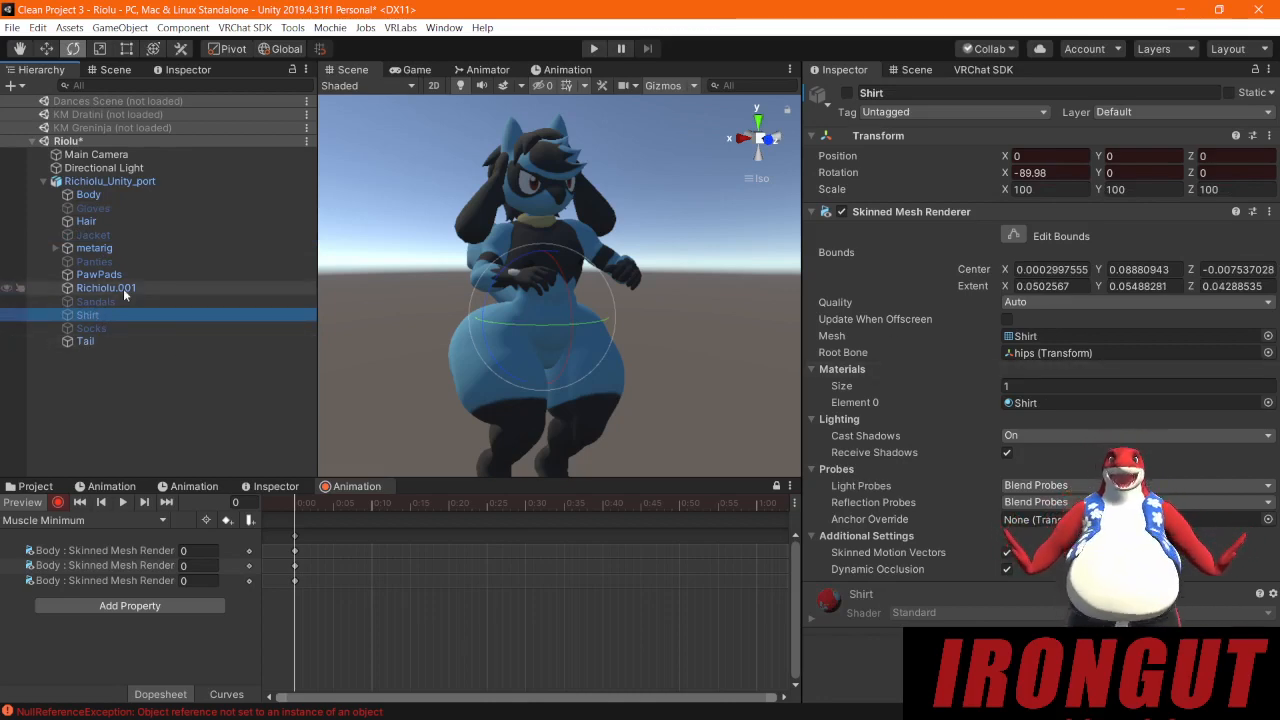
click(123, 288)
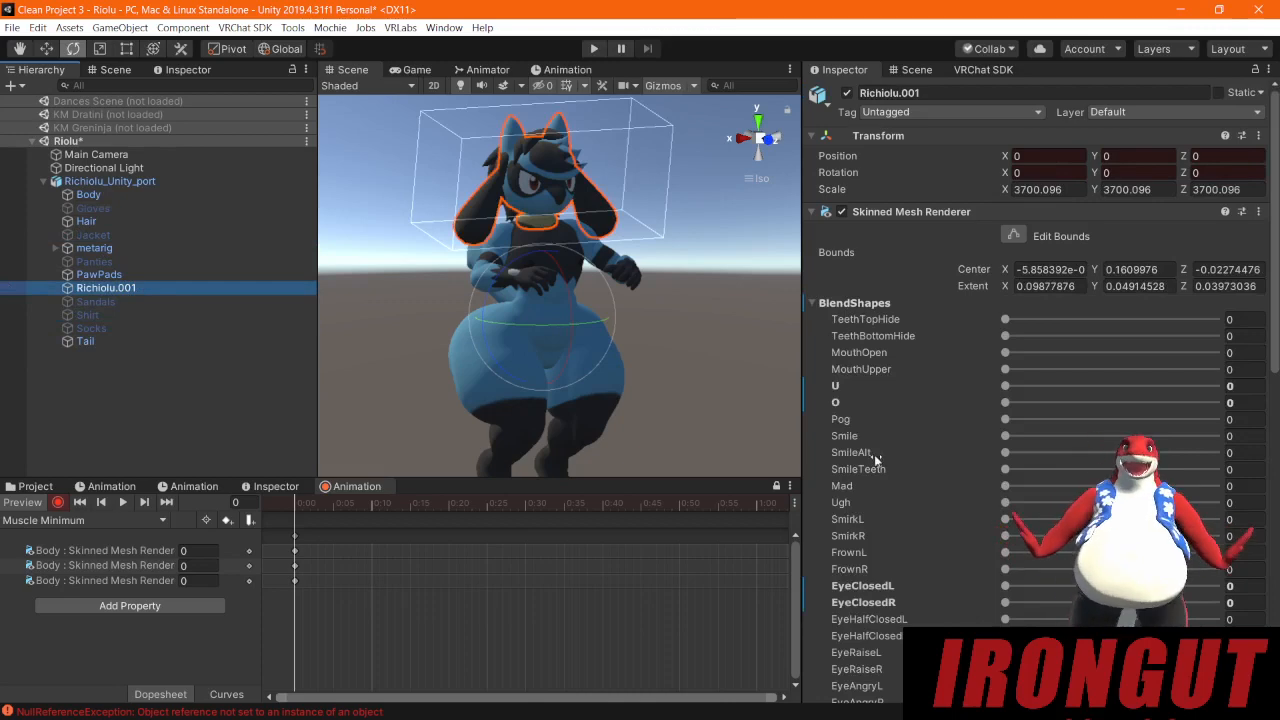
scroll(875, 460, down, 5)
scroll(875, 485, up, 2)
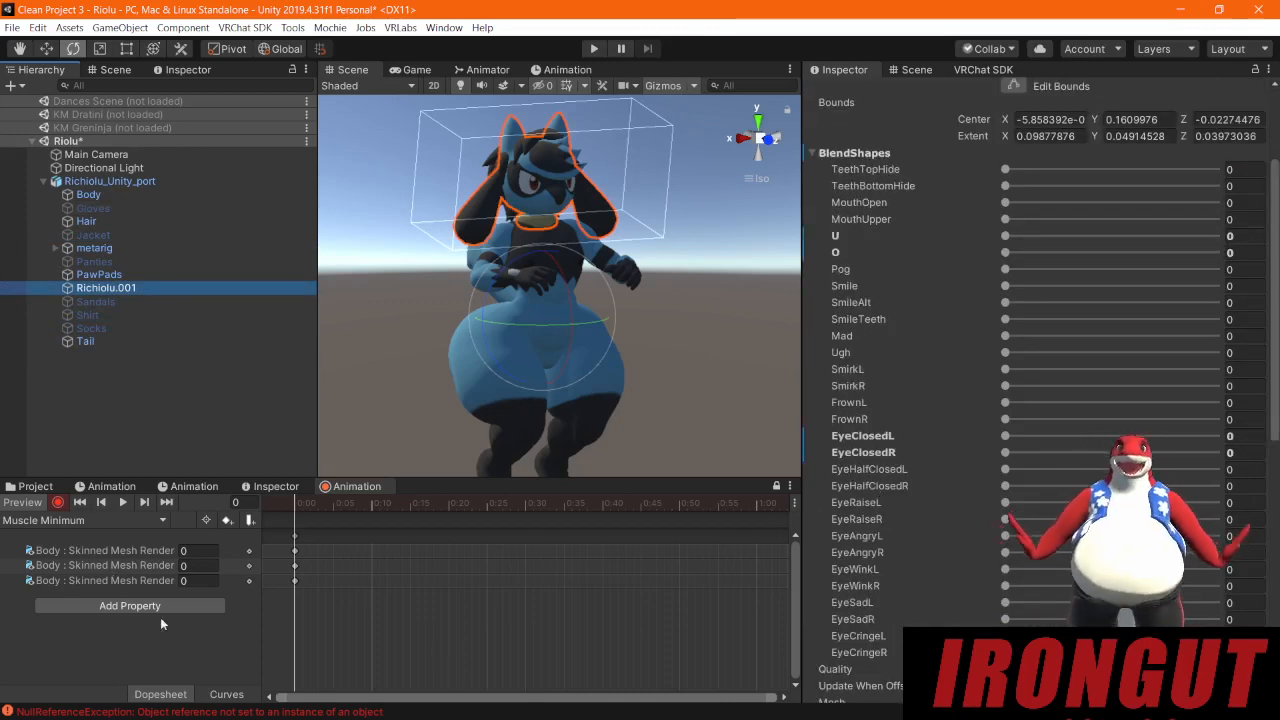
click(94, 301)
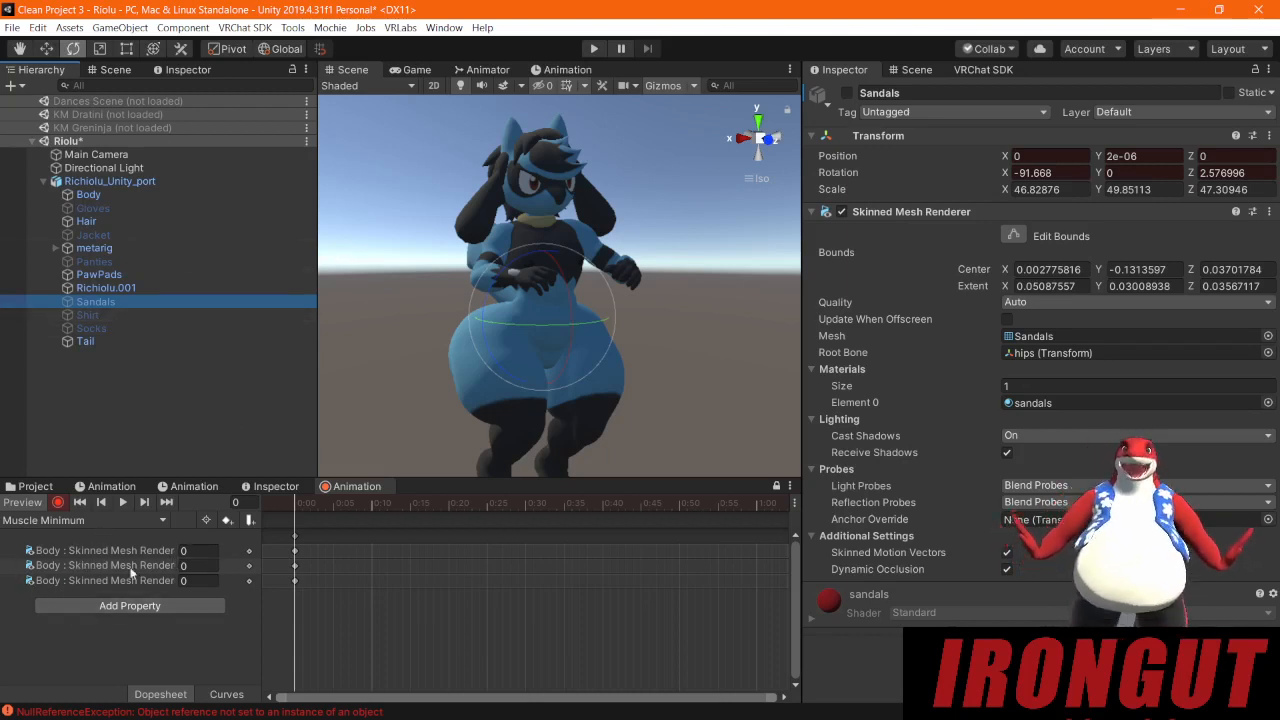
click(100, 316)
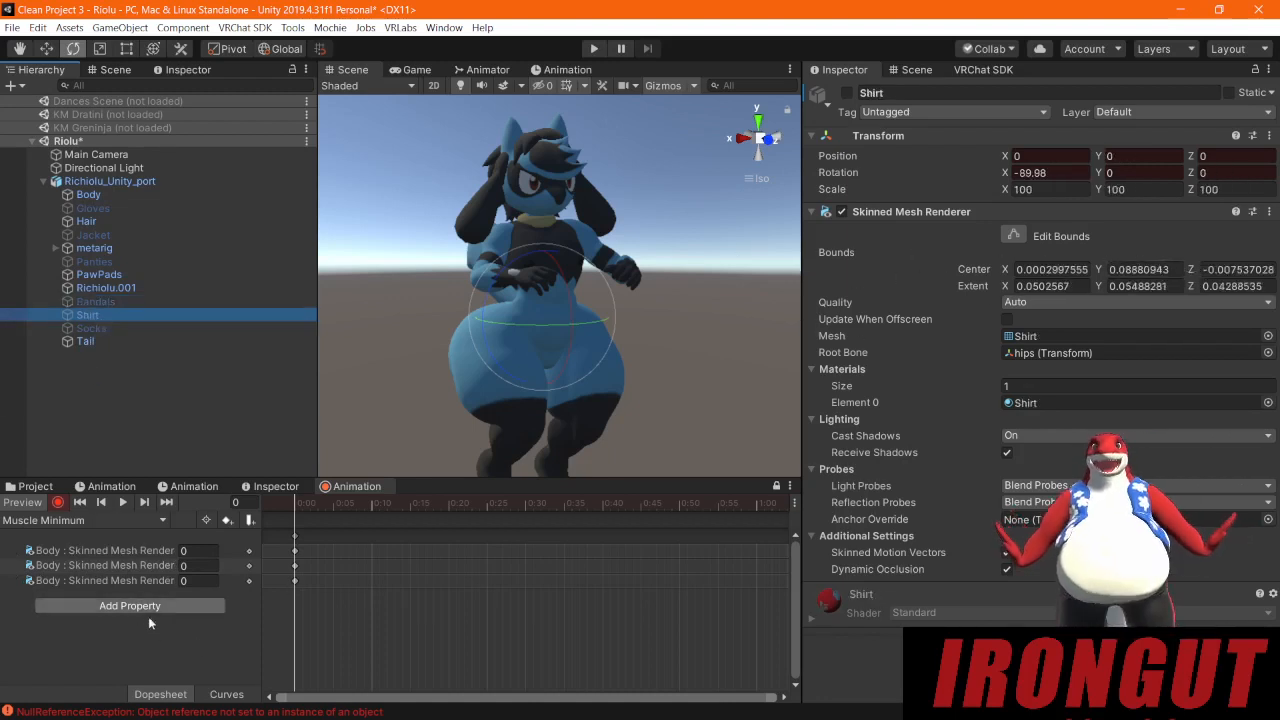
Step: Stop recording Muscle Minimum, switch to the Muscle Maximum clip and start keyframe recording on it
click(57, 503)
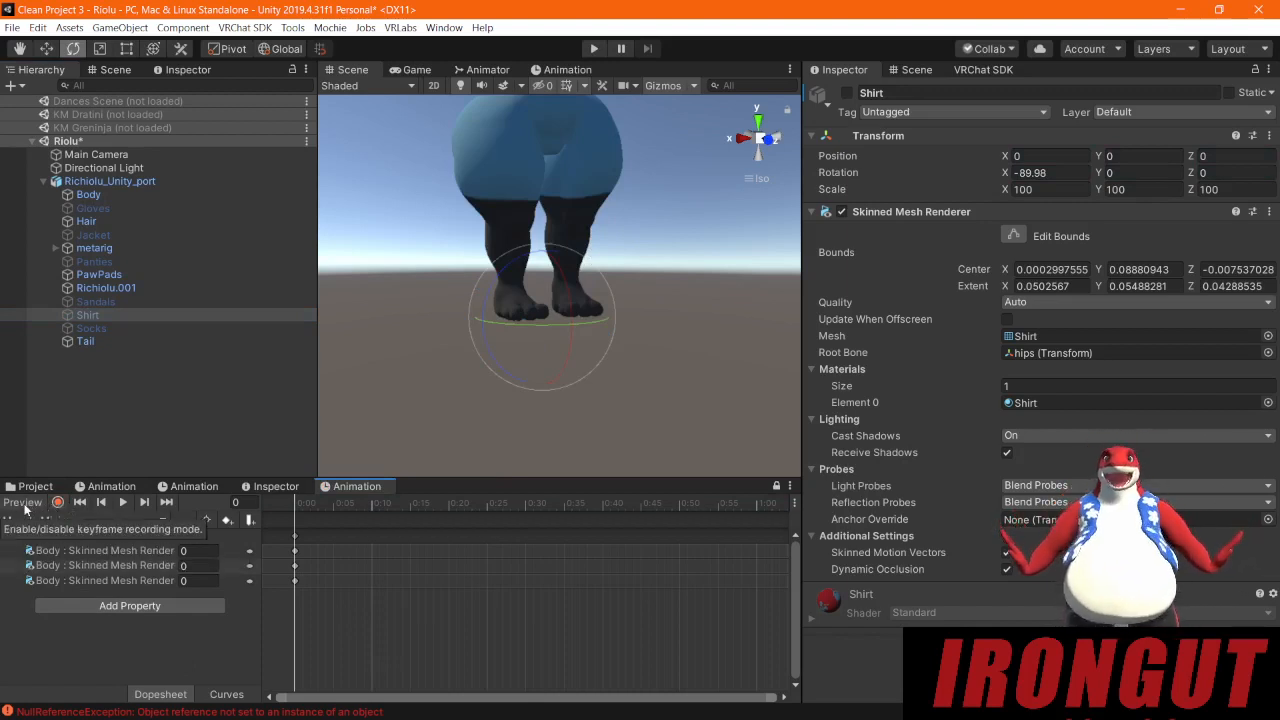
click(113, 521)
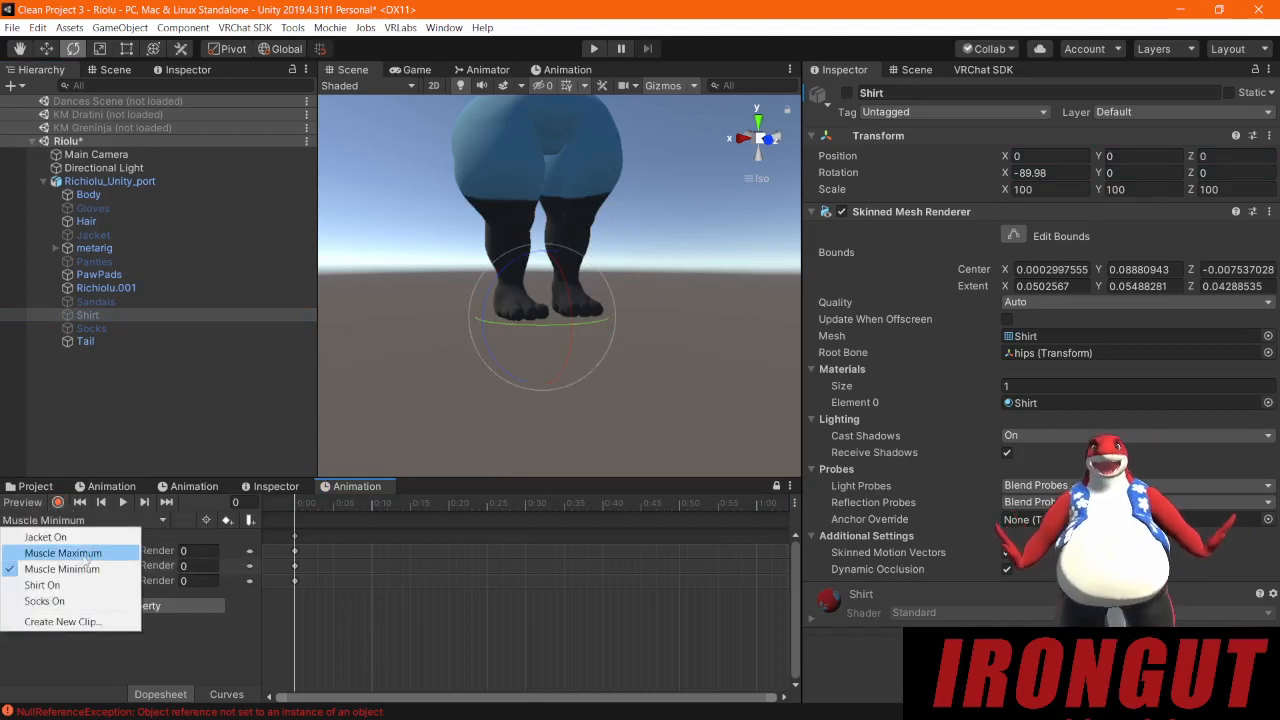
click(86, 555)
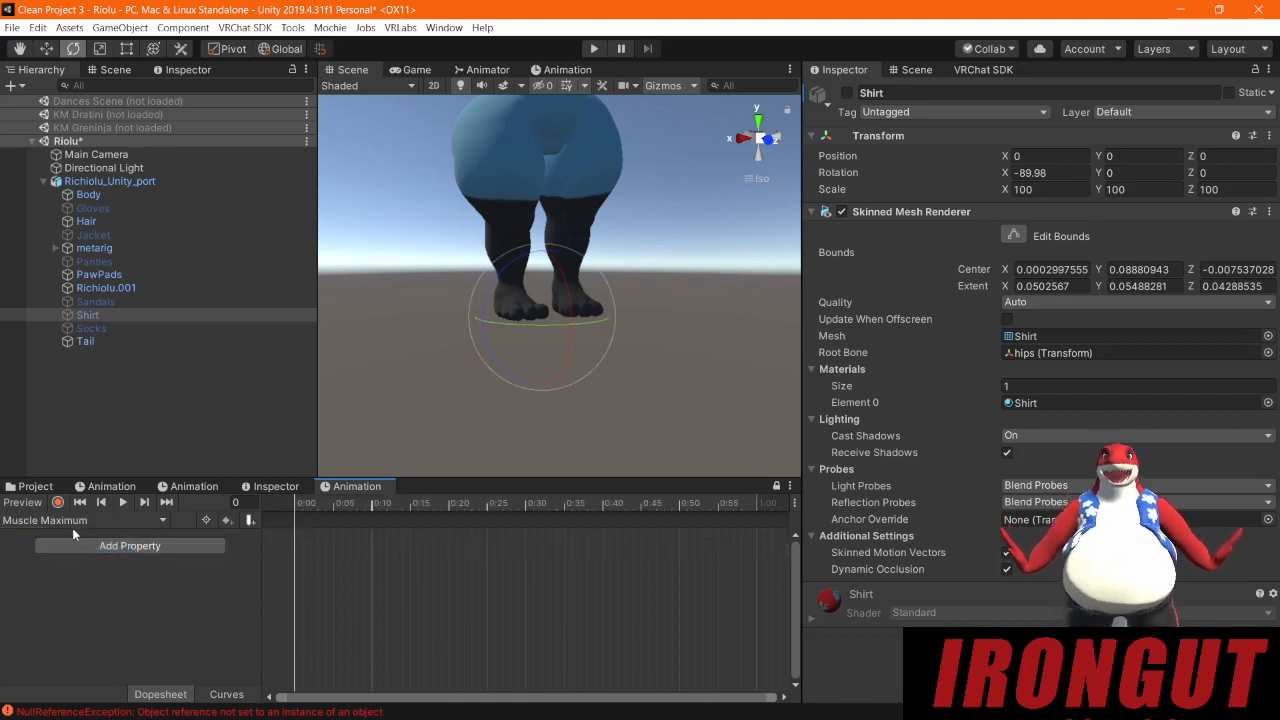
click(58, 502)
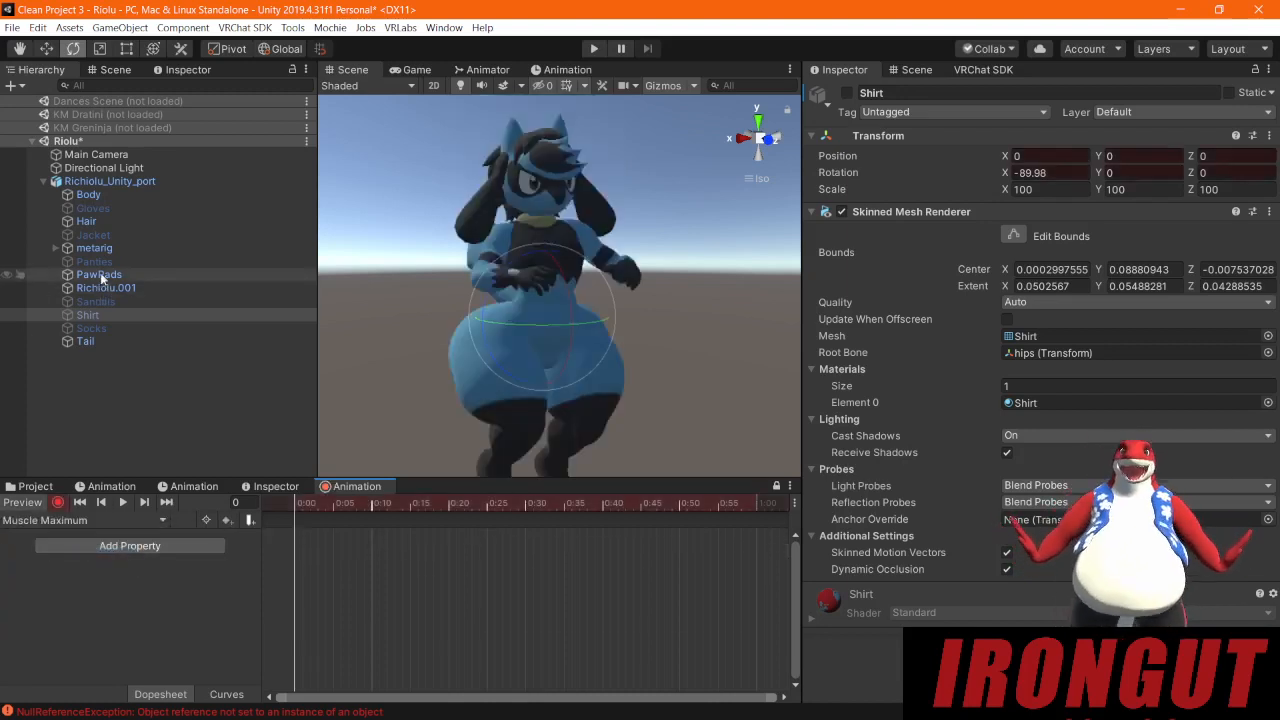
Step: Key the Body mesh's PecsBigger, ArmsMuscle and CalvesBigger blend shapes at 100 on Muscle Maximum's first frame, and end the animation preview
click(100, 197)
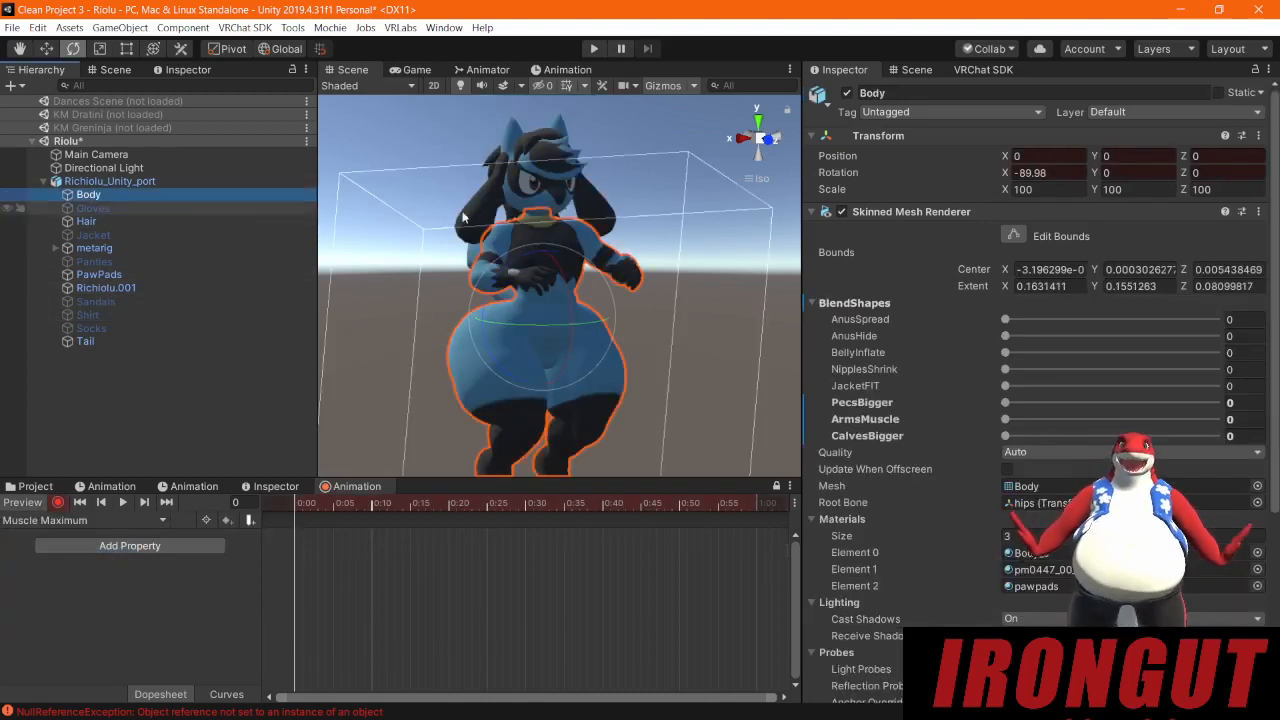
click(1005, 403)
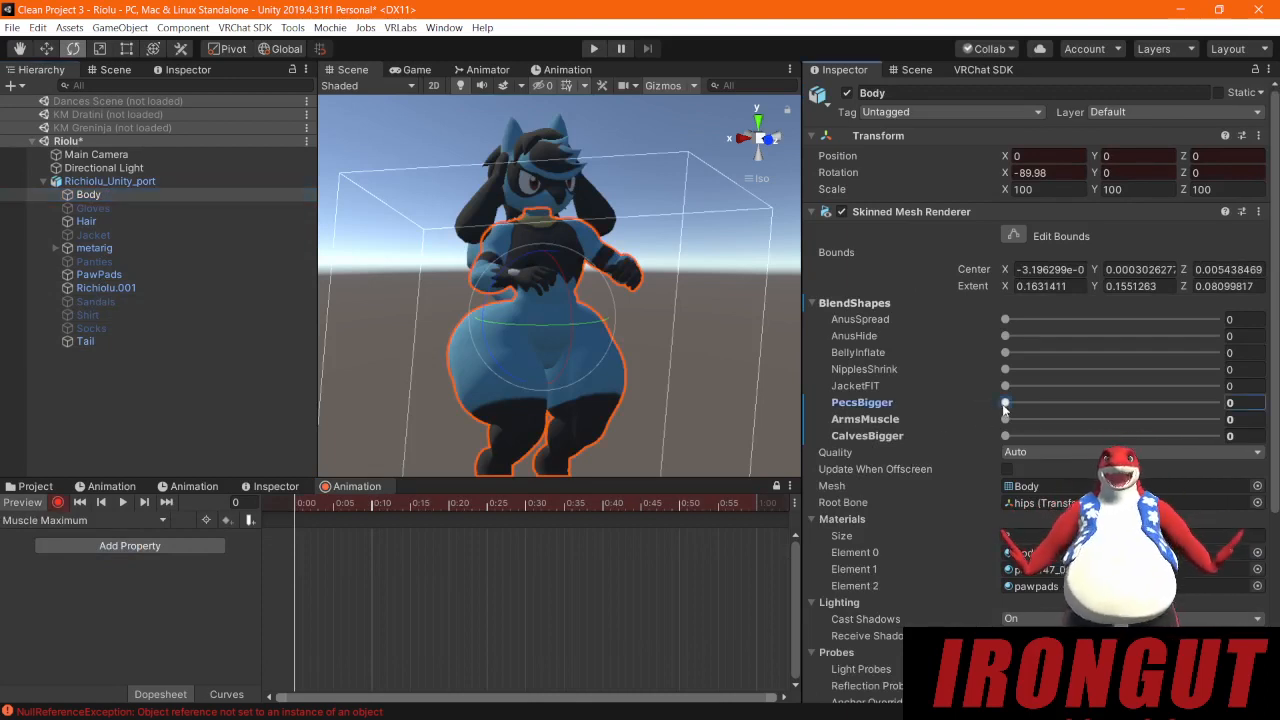
drag(1005, 408, 1215, 403)
drag(1005, 419, 1215, 419)
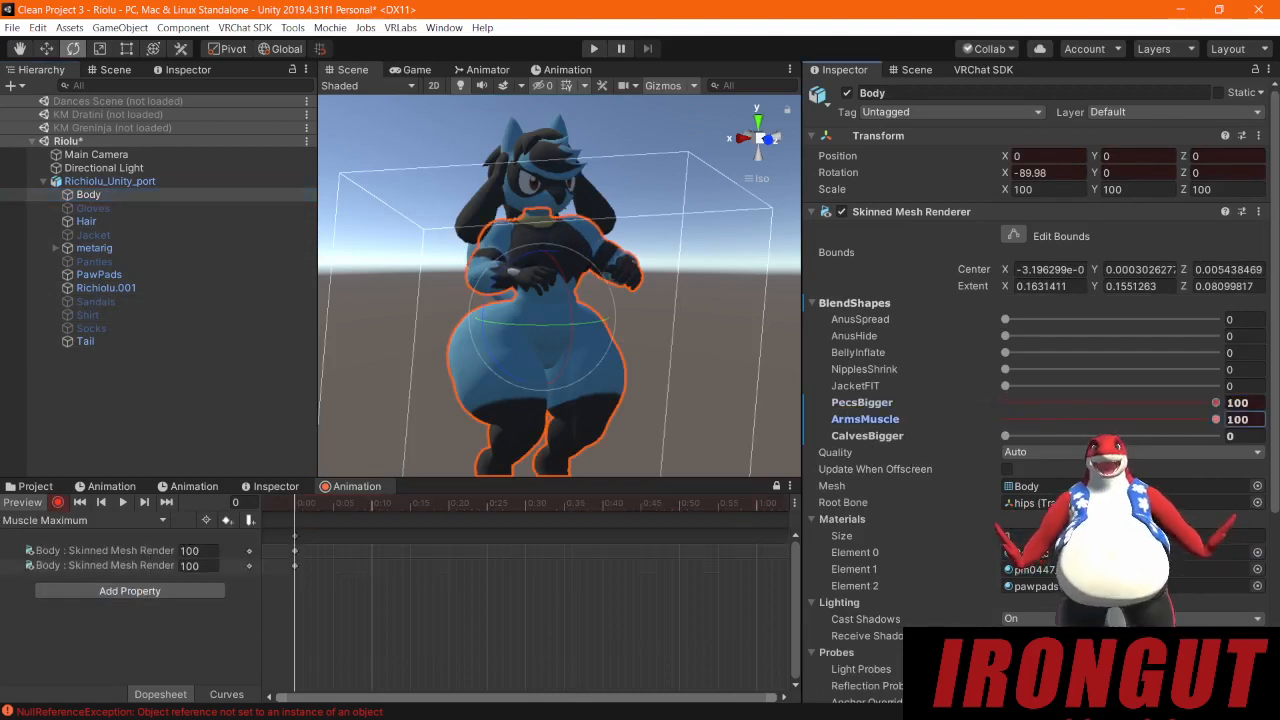
drag(1005, 436, 1215, 436)
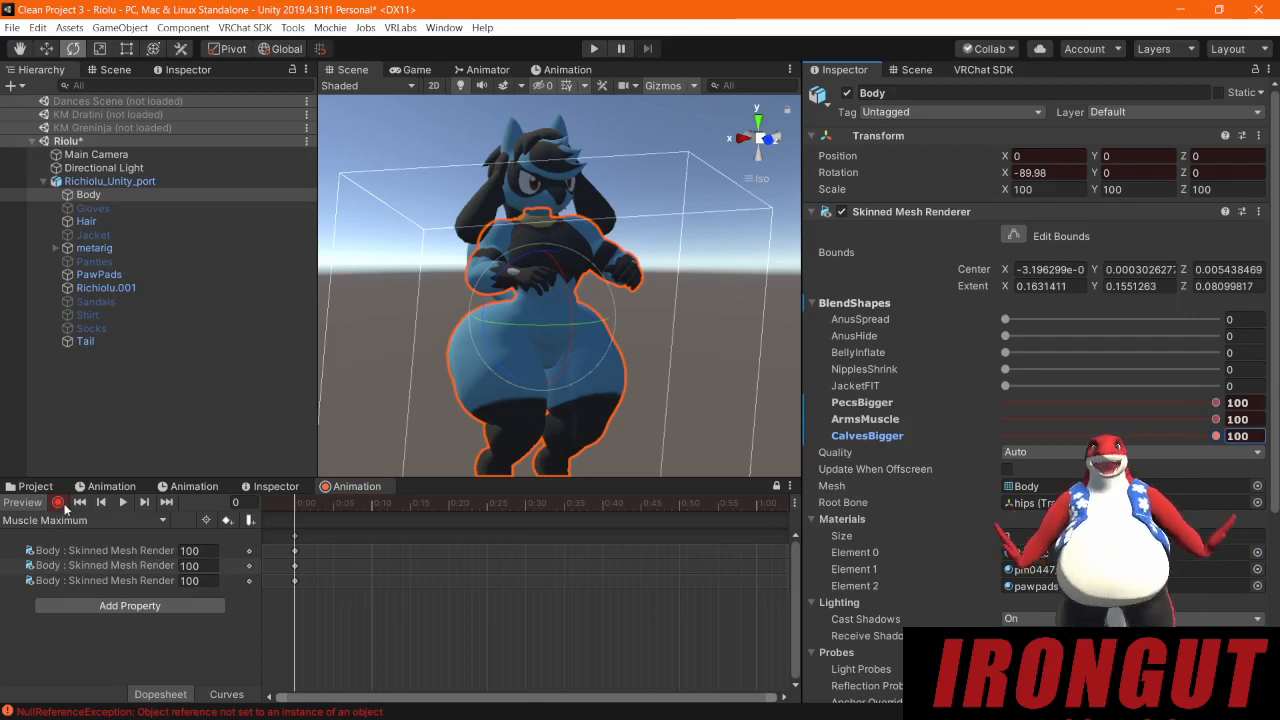
click(20, 504)
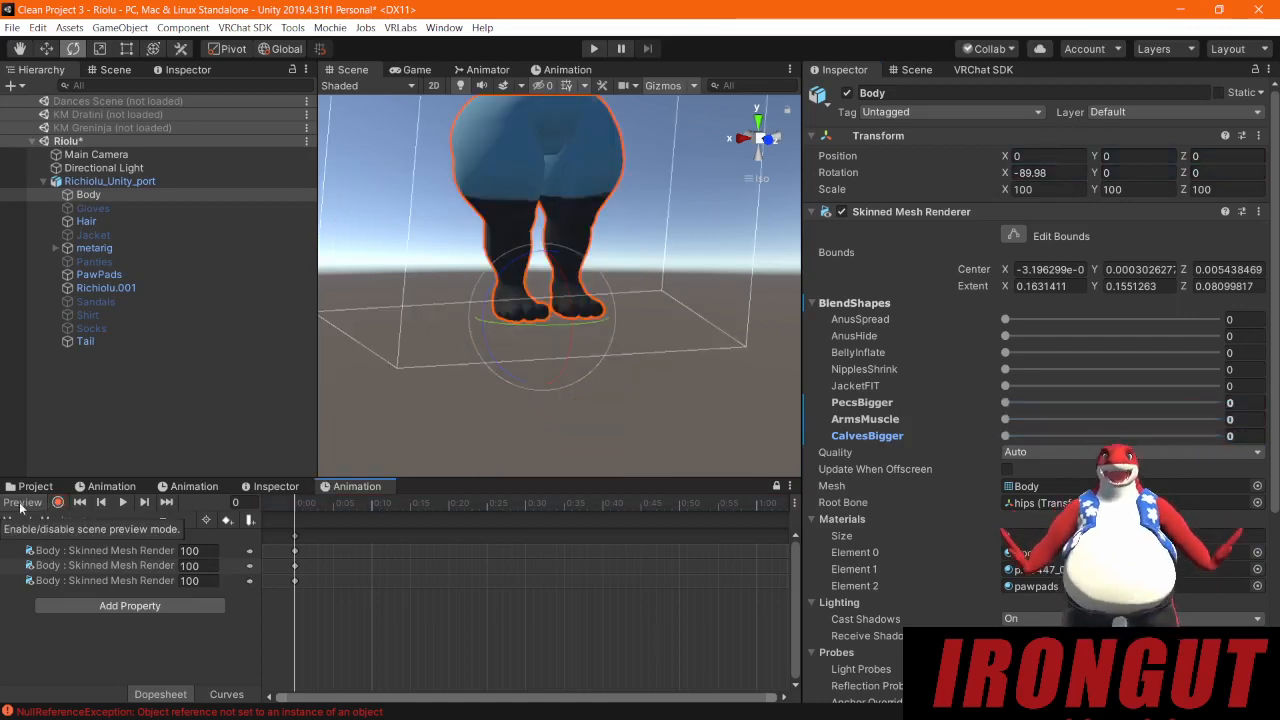
Step: Add a new control named Muscle Amount to the VRCExpressionsMenu asset in the Charles Tutorial Avatar folder
click(35, 487)
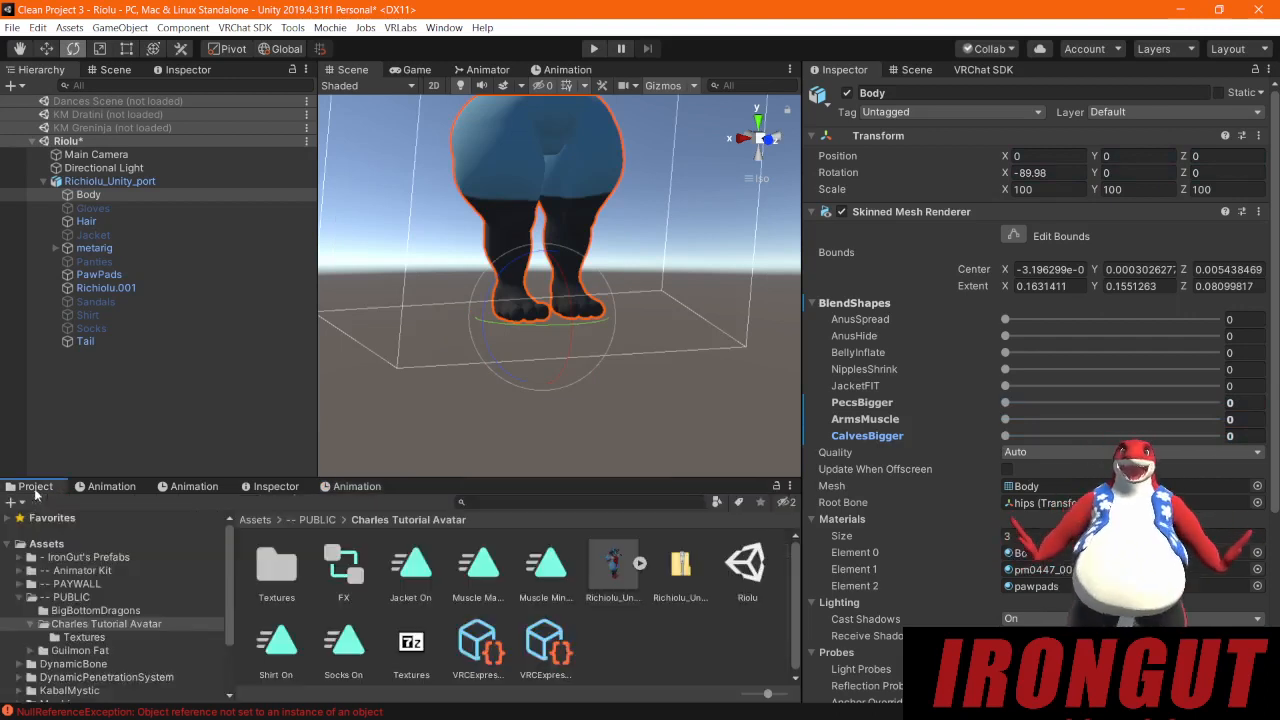
click(487, 70)
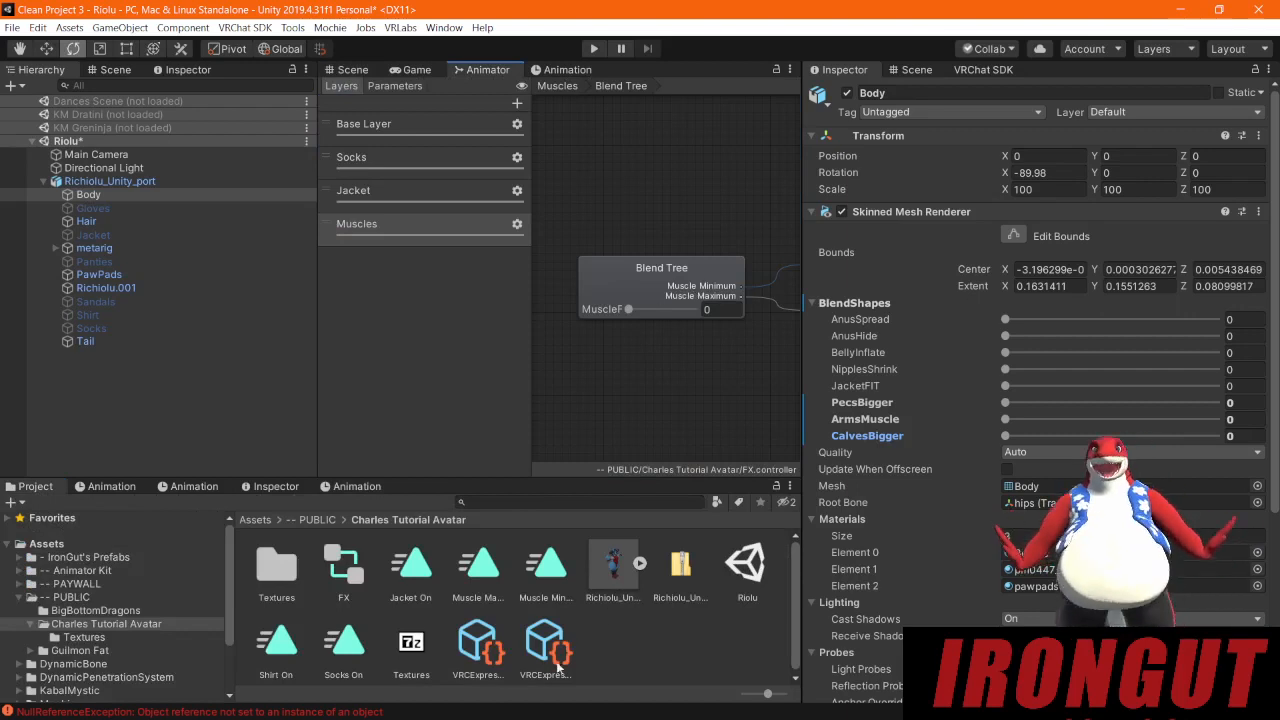
click(497, 658)
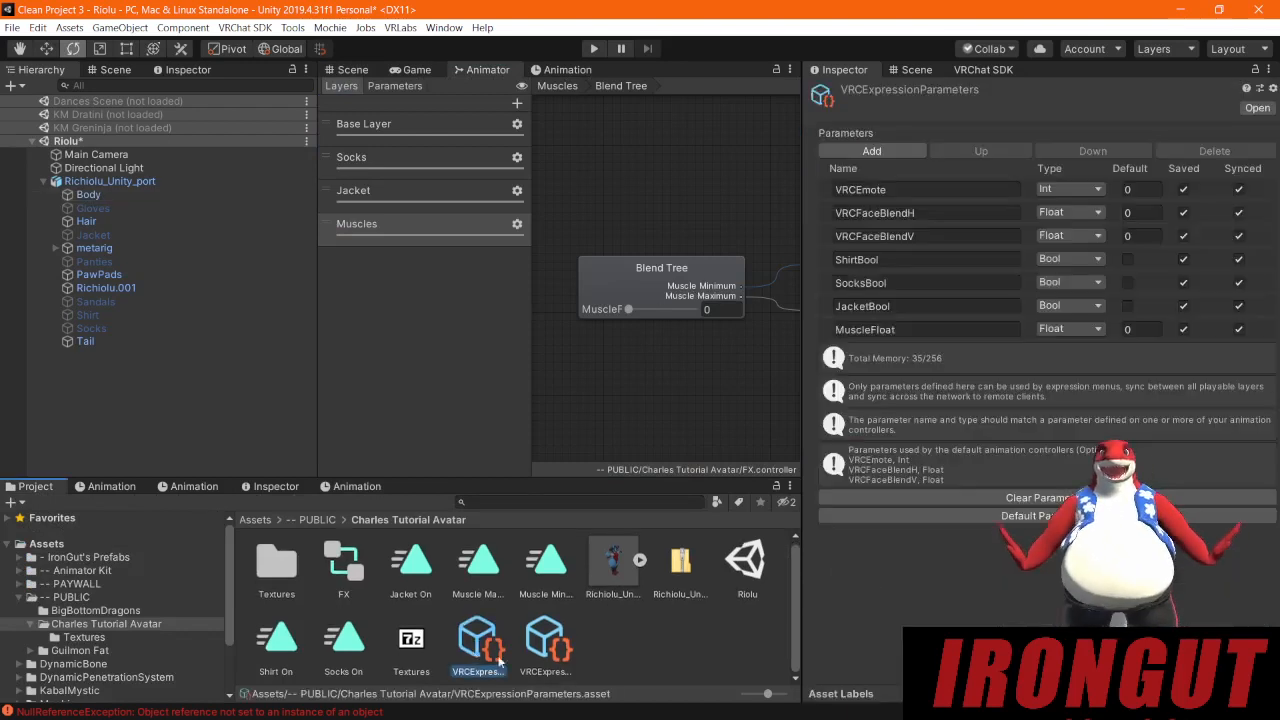
click(545, 645)
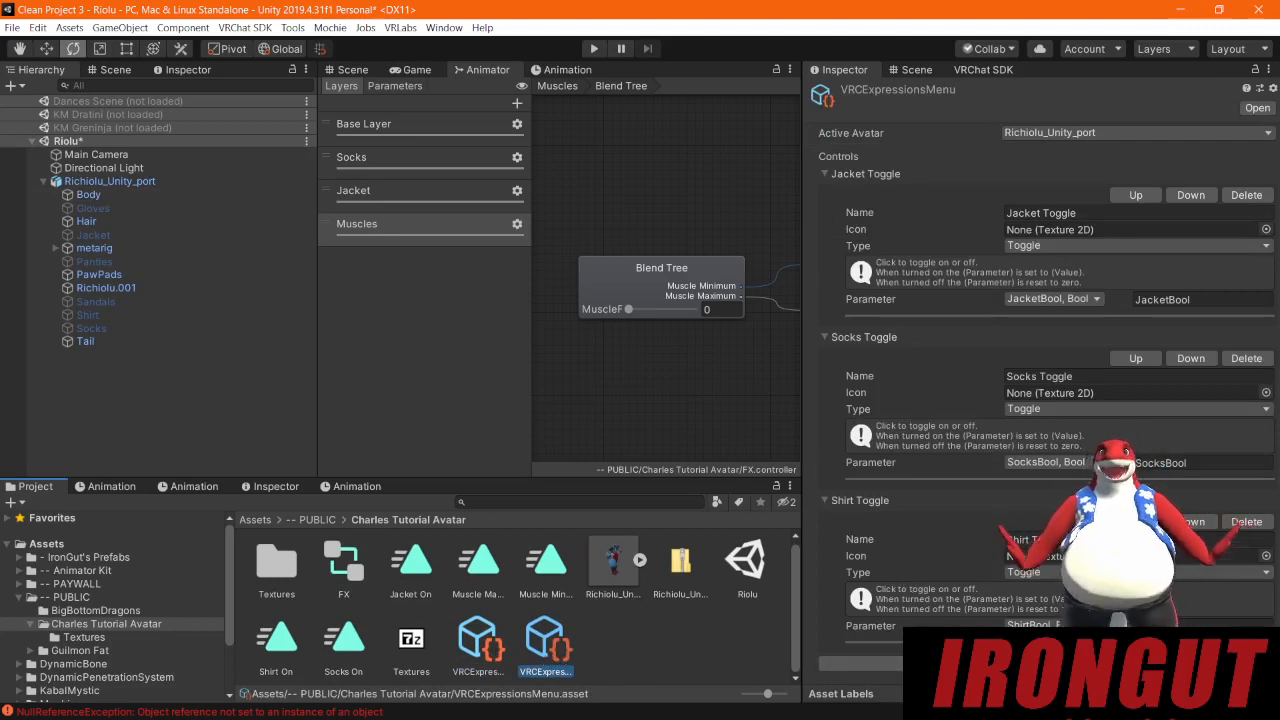
click(860, 664)
scroll(951, 535, down, 3)
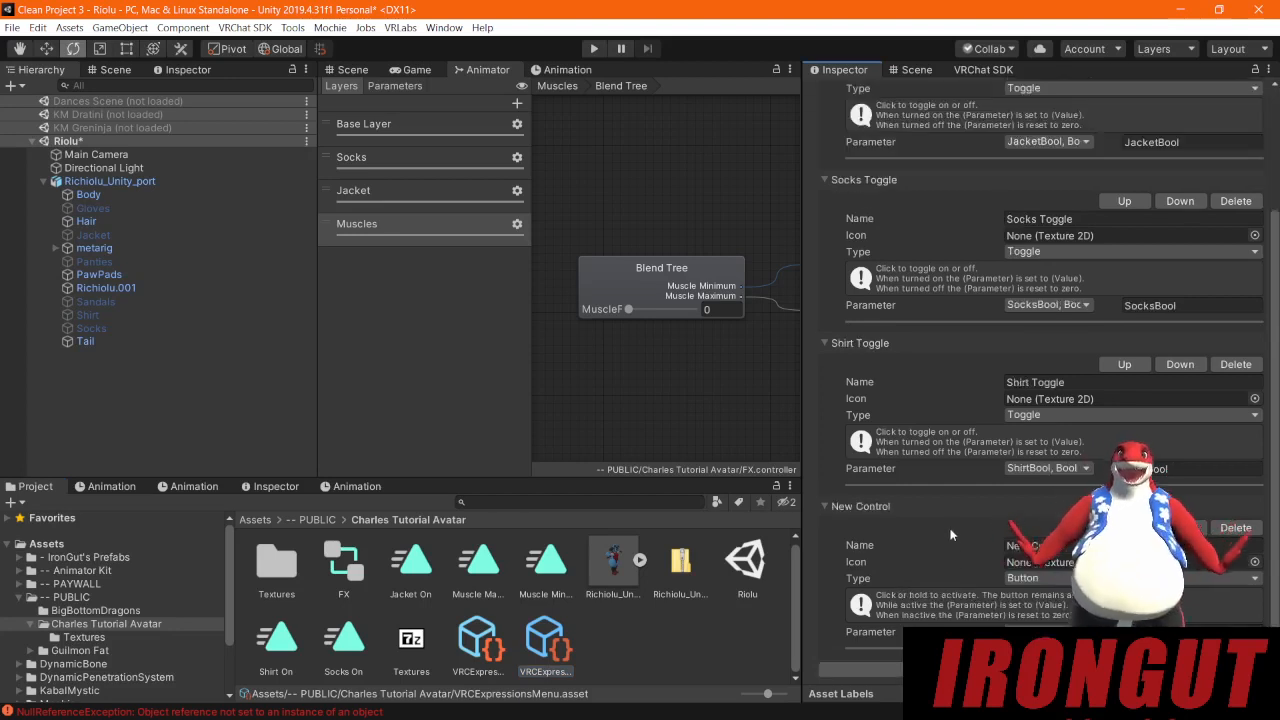
click(1018, 547)
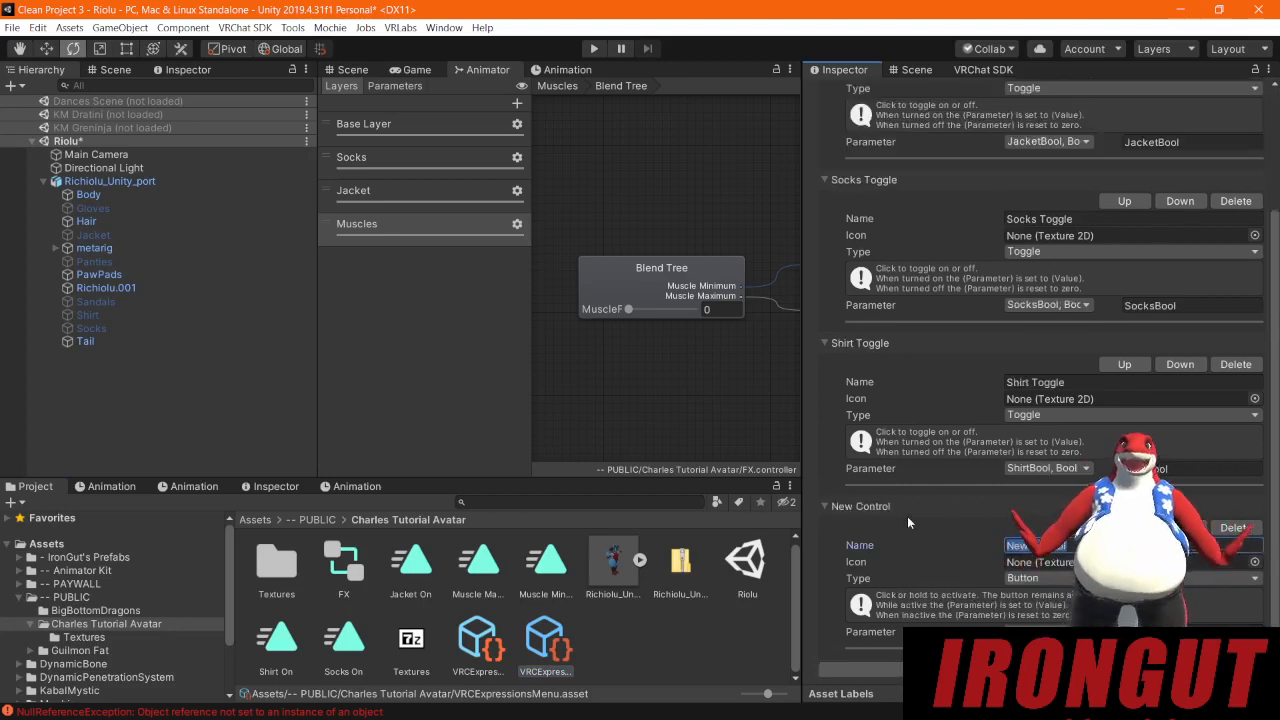
text(Muscle)
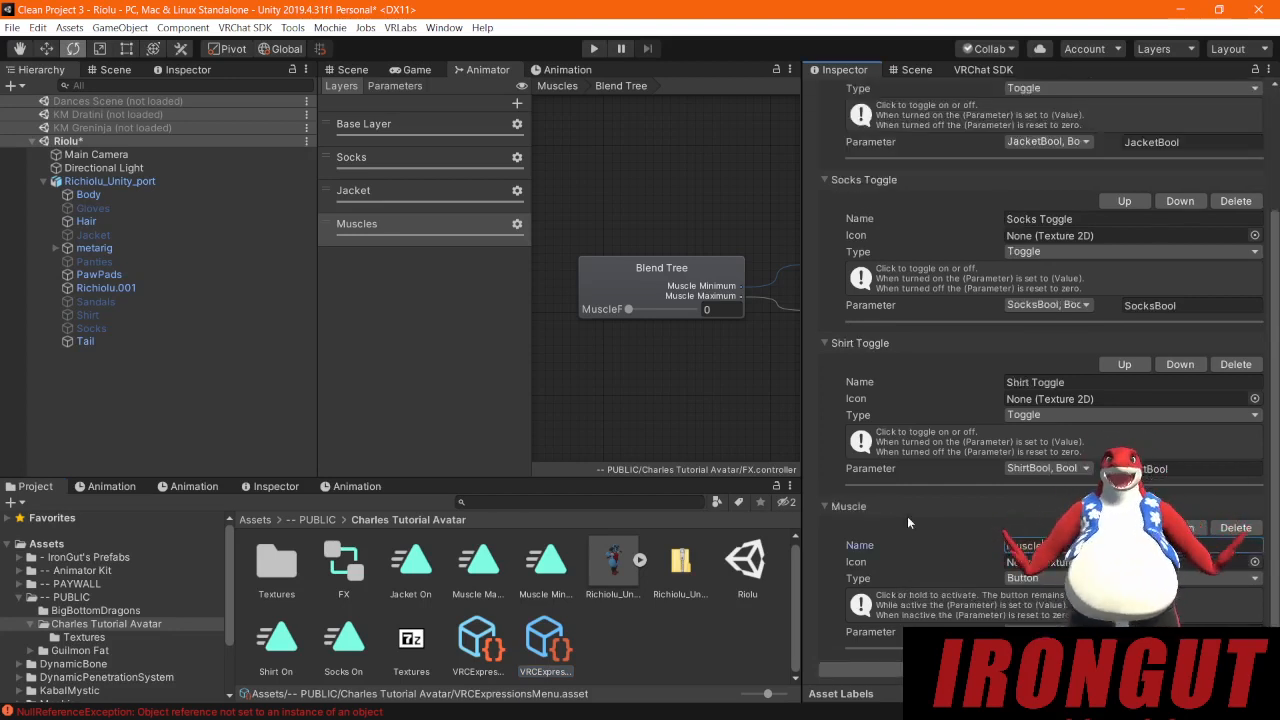
text( Amount)
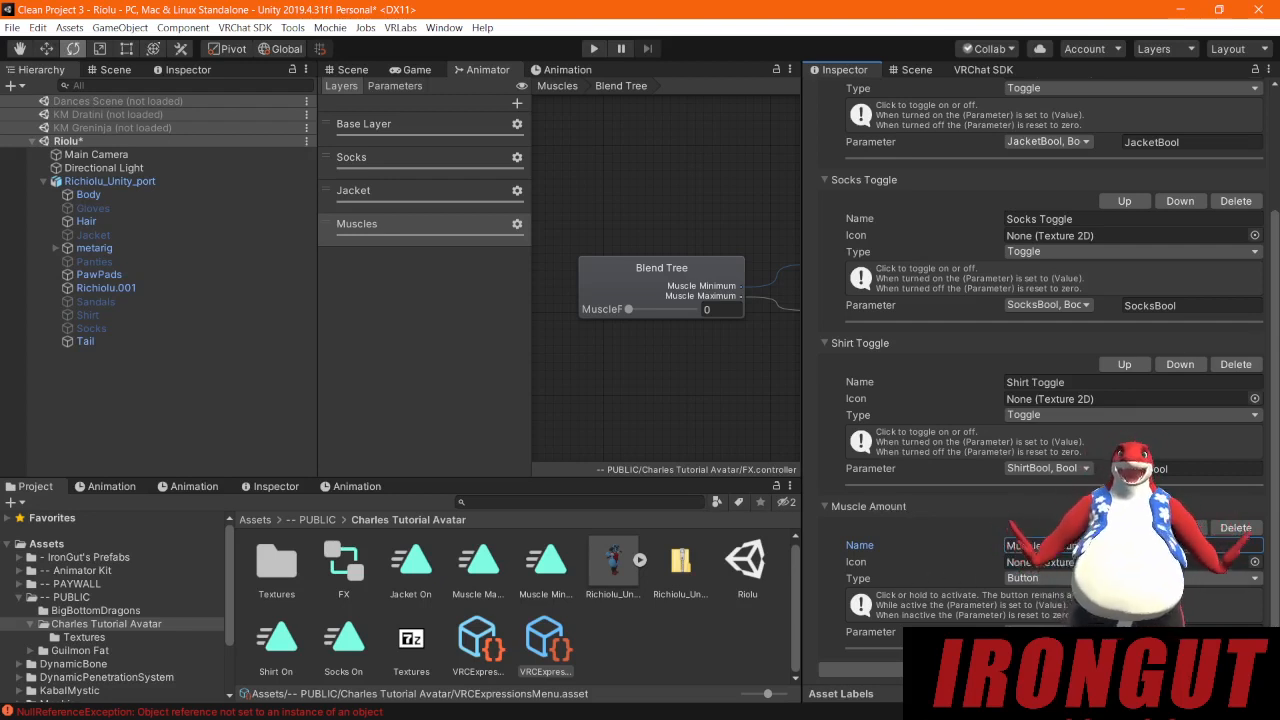
Step: Set the Muscle Amount control's type to Radial Puppet and assign MuscleFloat as its Parameter Rotation
click(1040, 577)
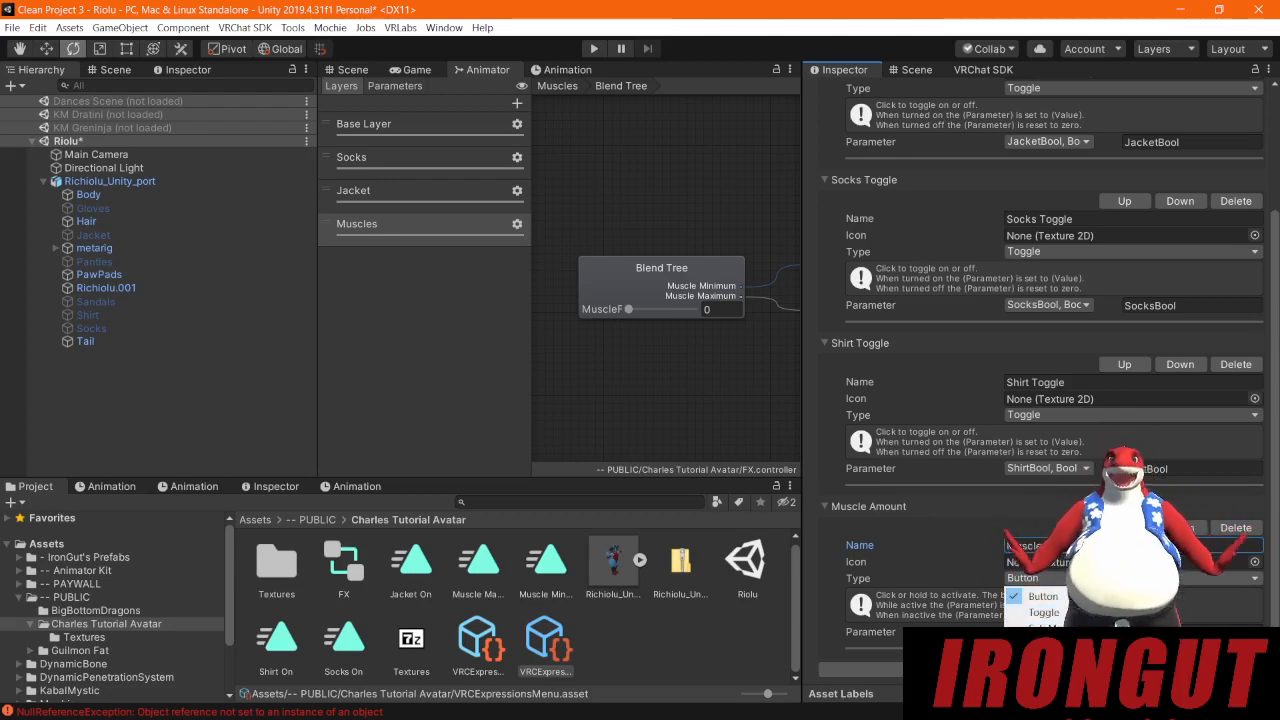
click(1045, 676)
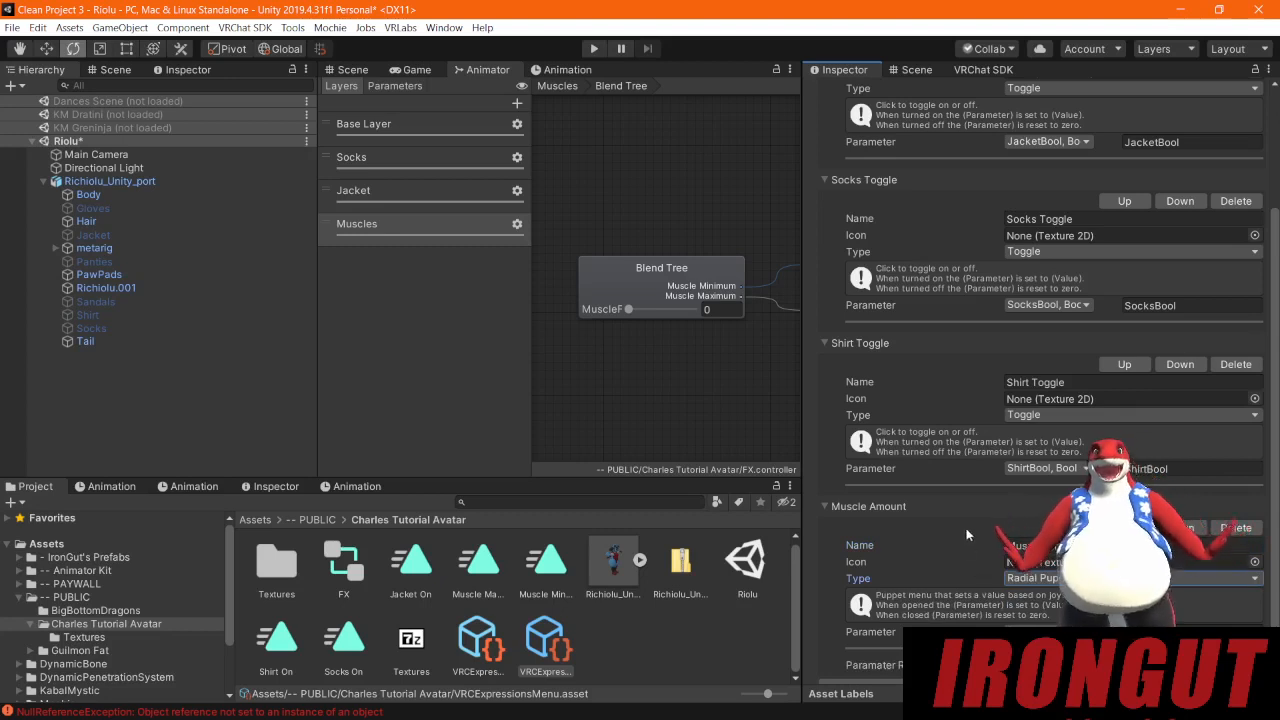
scroll(966, 535, down, 1)
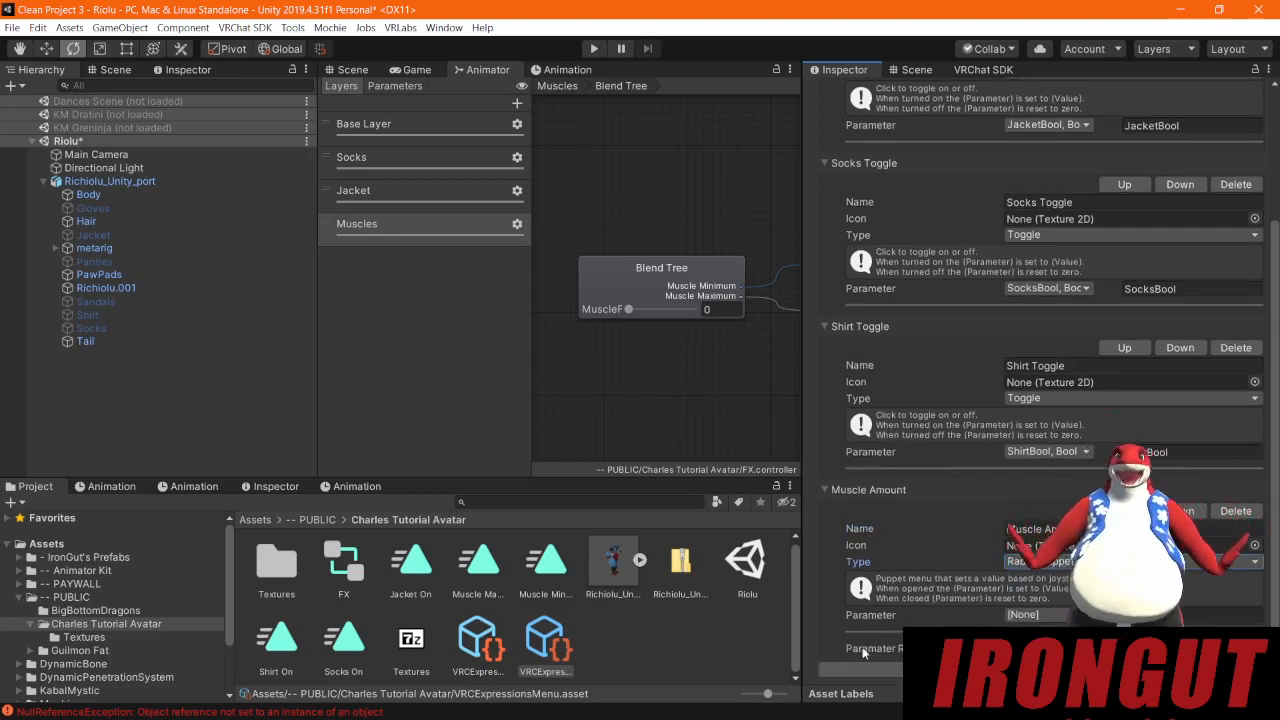
click(1035, 614)
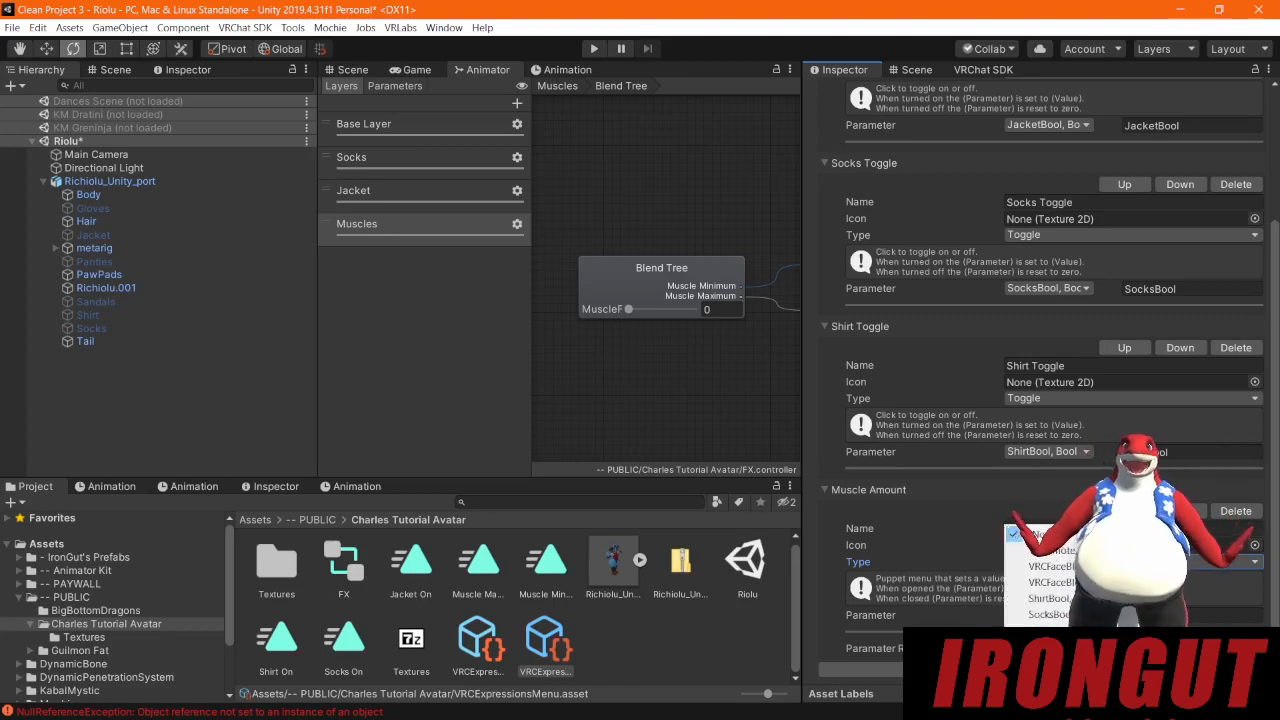
click(1038, 645)
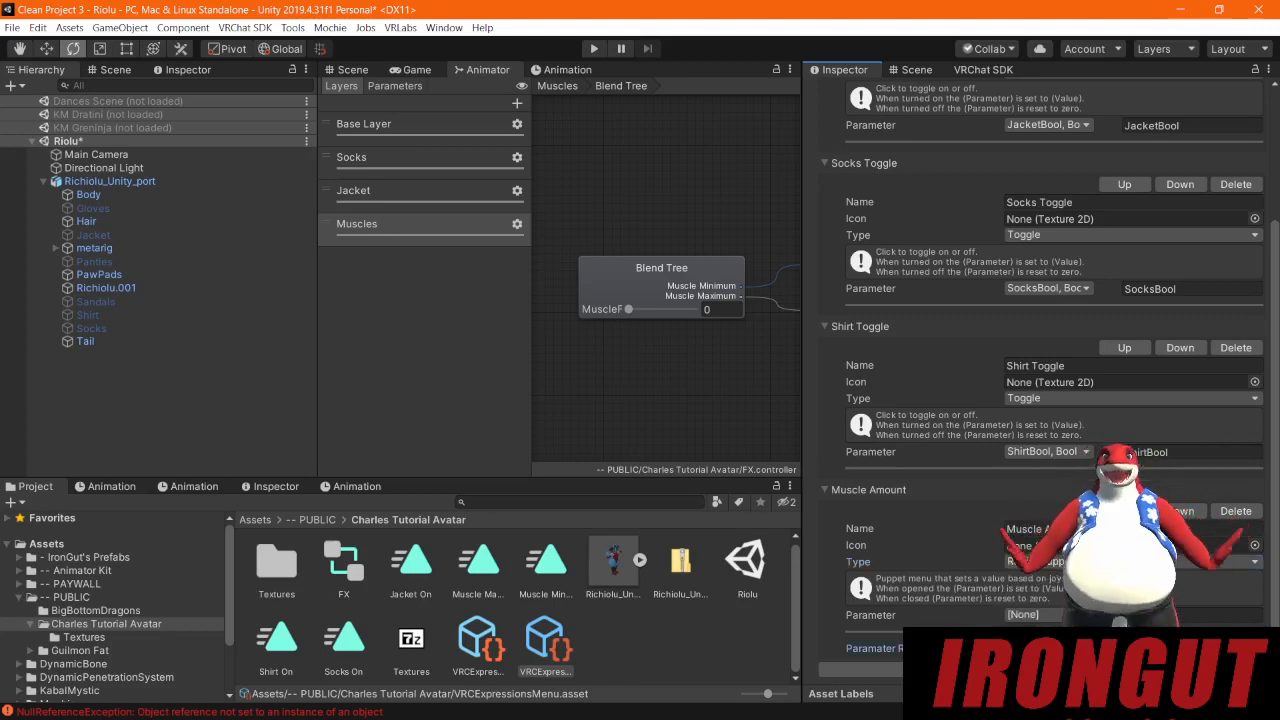
click(1030, 614)
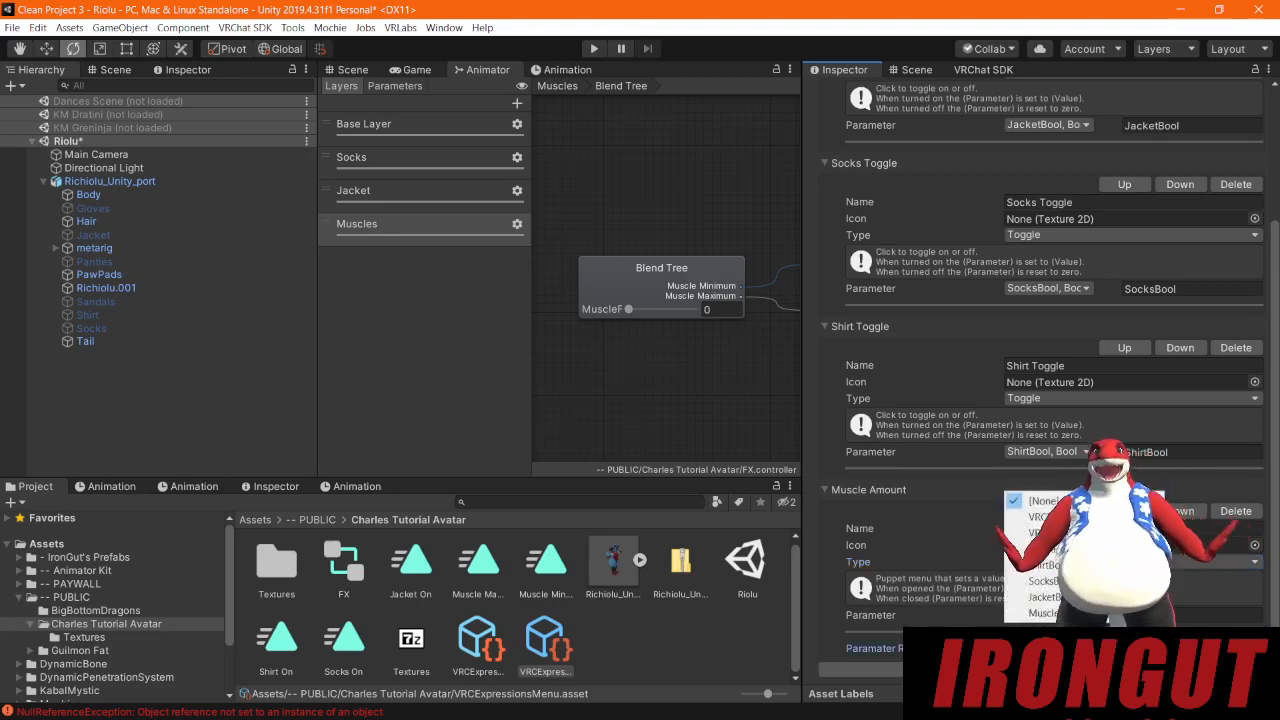
click(1044, 613)
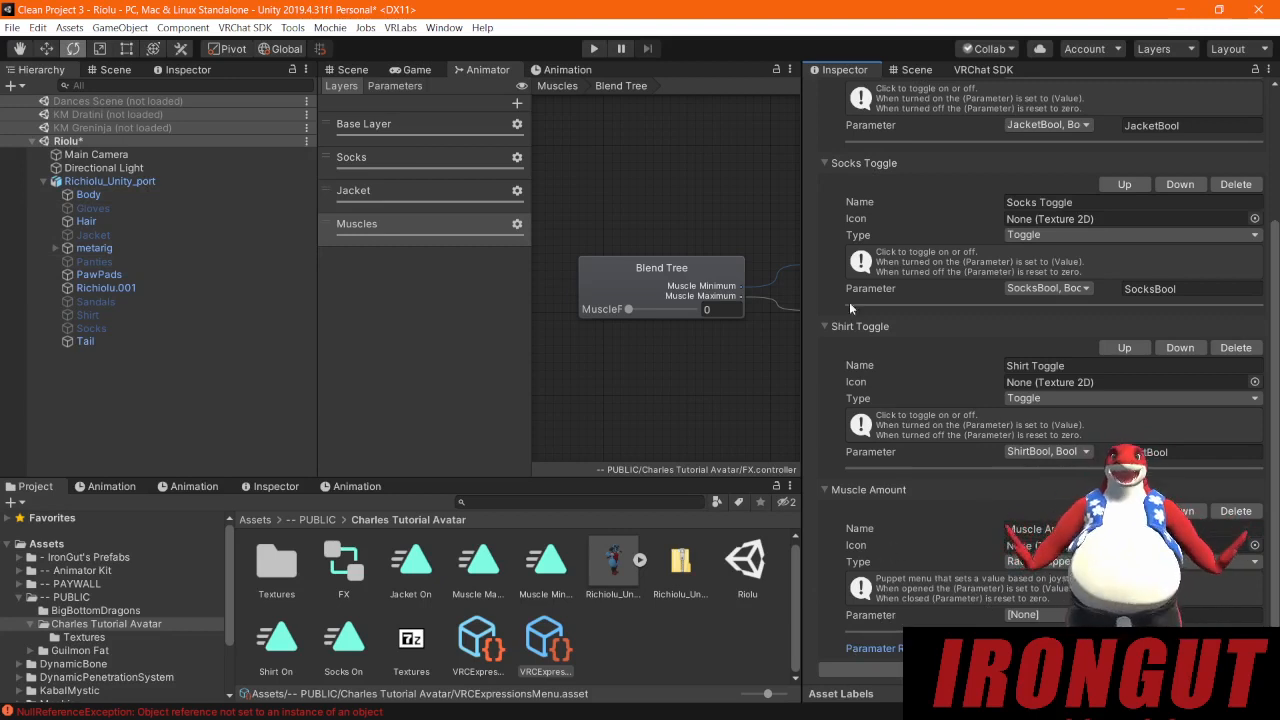
Step: Look over the VRChat SDK Builder and inspect the whole avatar from an angled front view in the scene
click(983, 70)
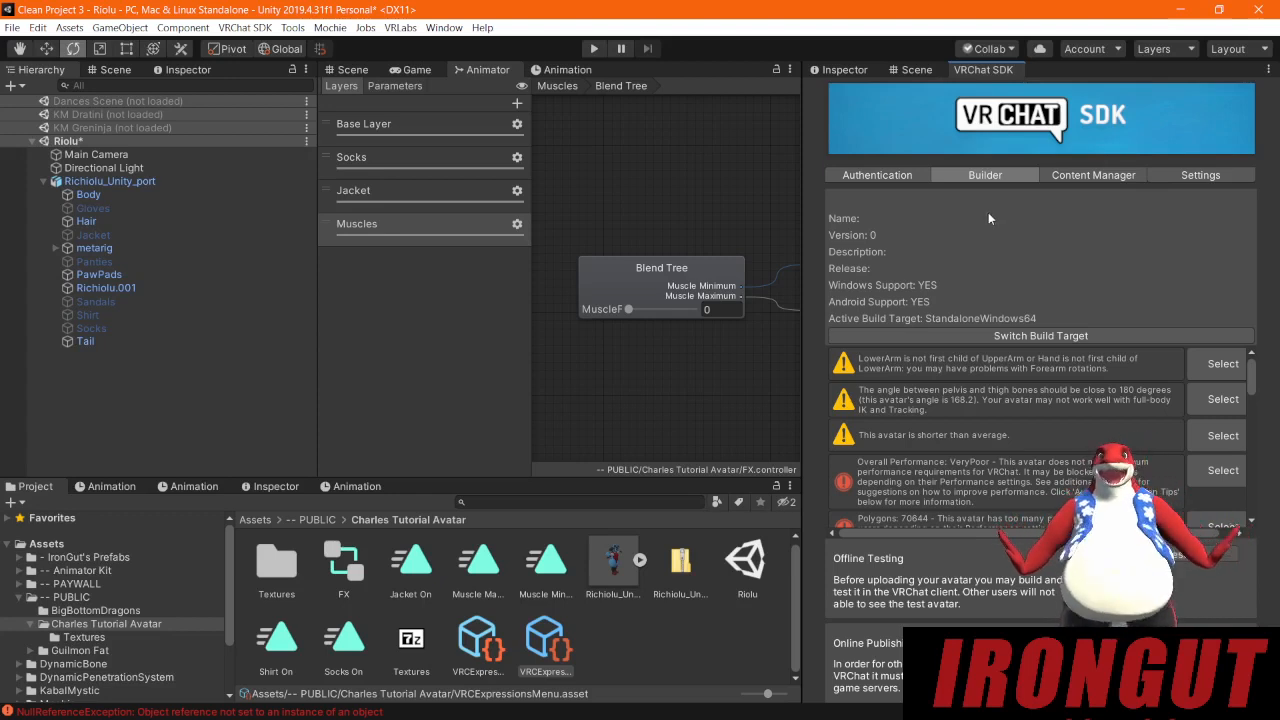
click(360, 69)
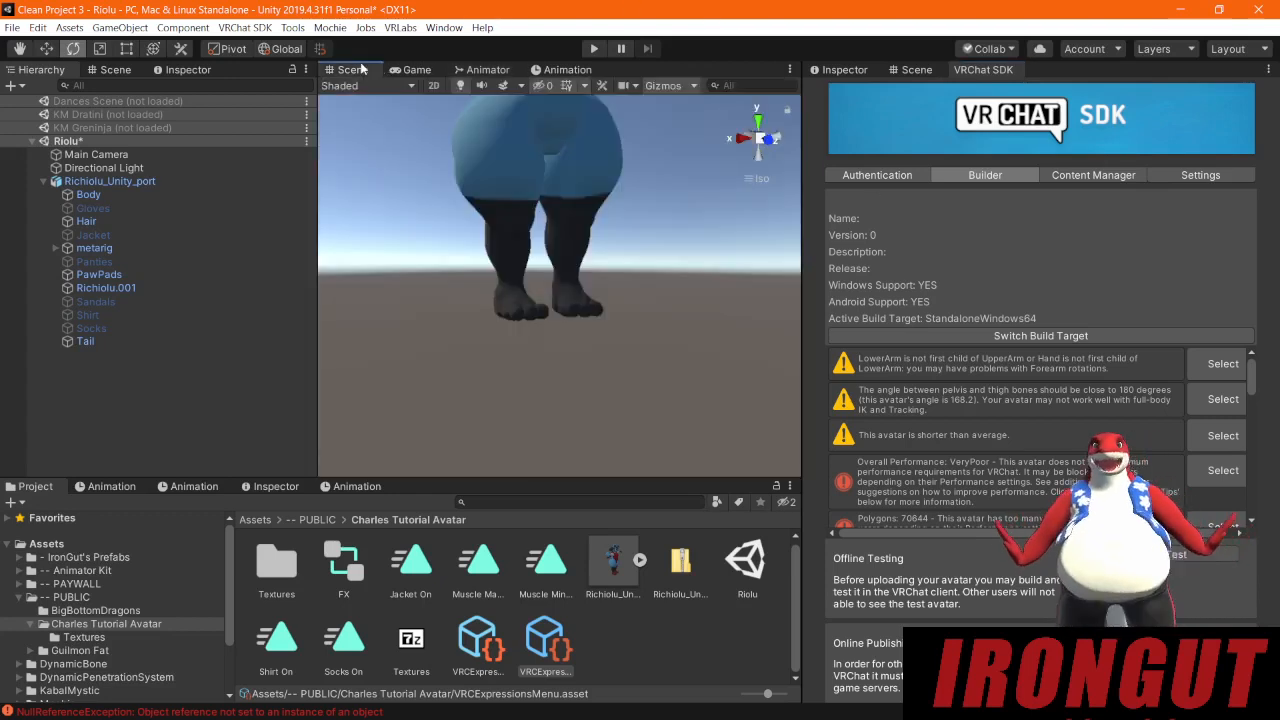
scroll(582, 158, down, 5)
middle_drag(582, 158, 554, 371)
scroll(556, 388, down, 1)
alt+drag(697, 348, 737, 349)
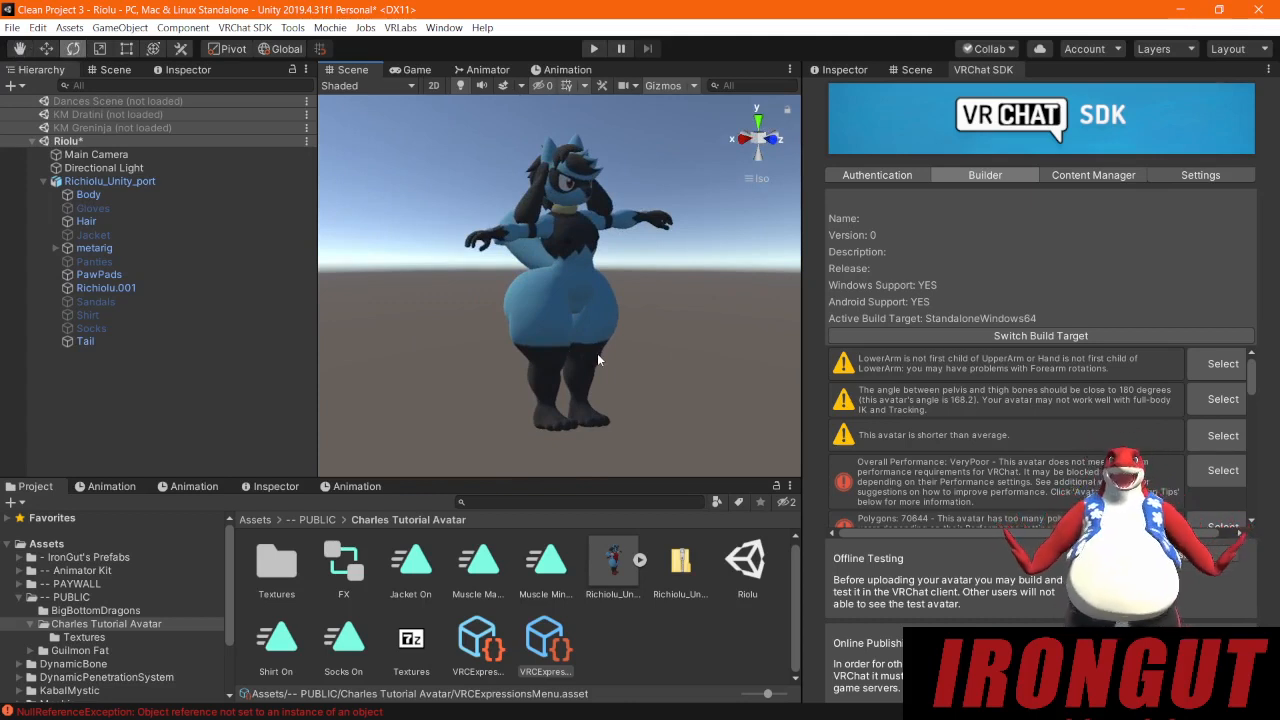
Step: Expand the avatar's metarig armature and select the tail_01 bone under hips
click(72, 185)
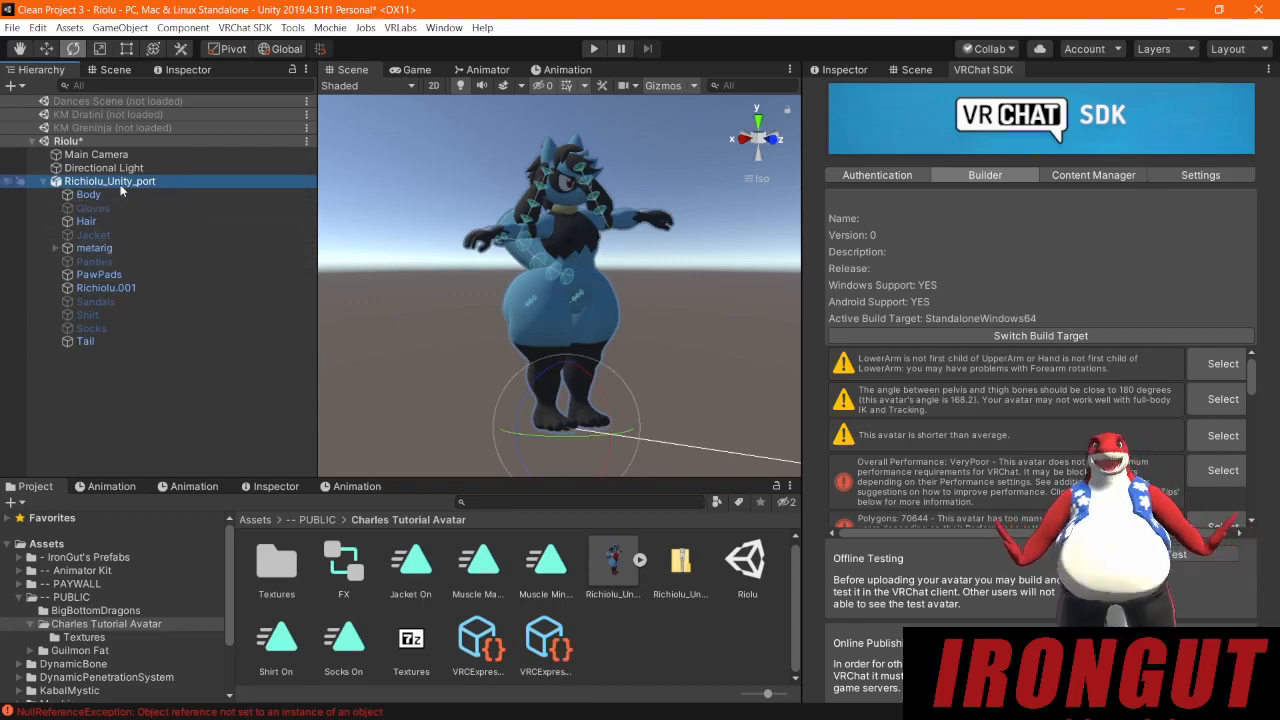
click(84, 250)
click(56, 248)
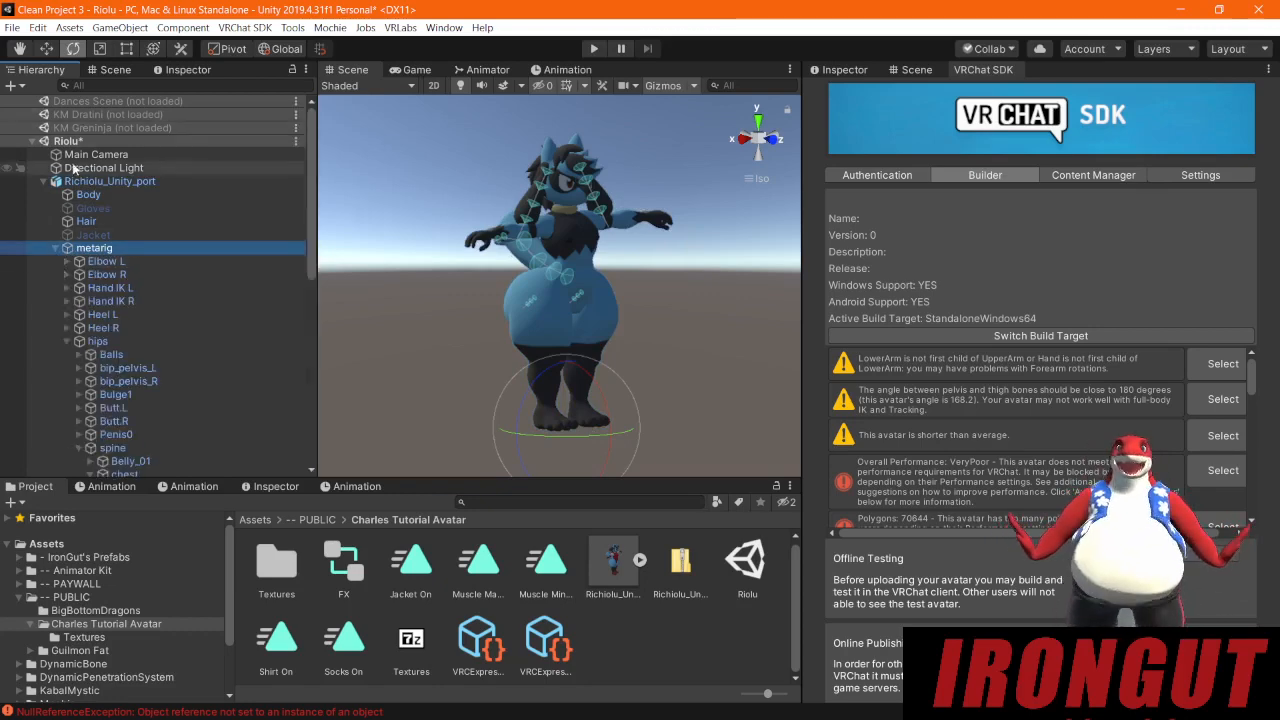
scroll(118, 276, down, 3)
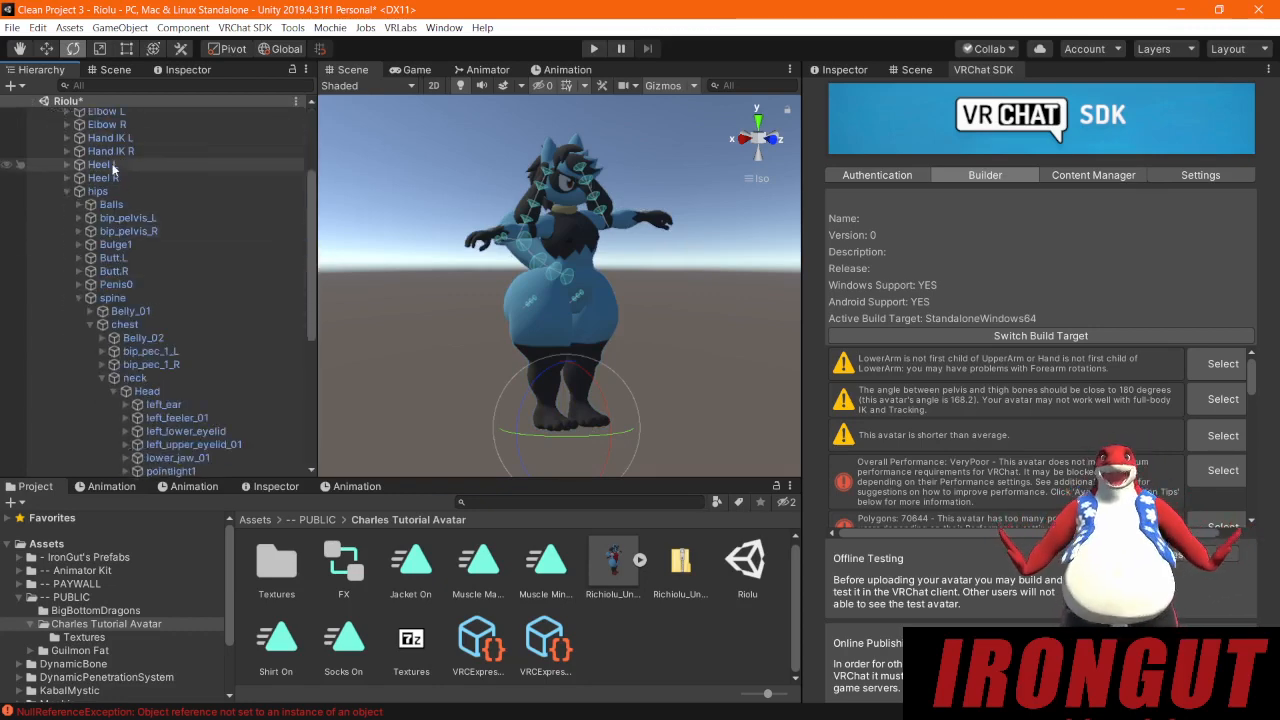
scroll(150, 340, down, 6)
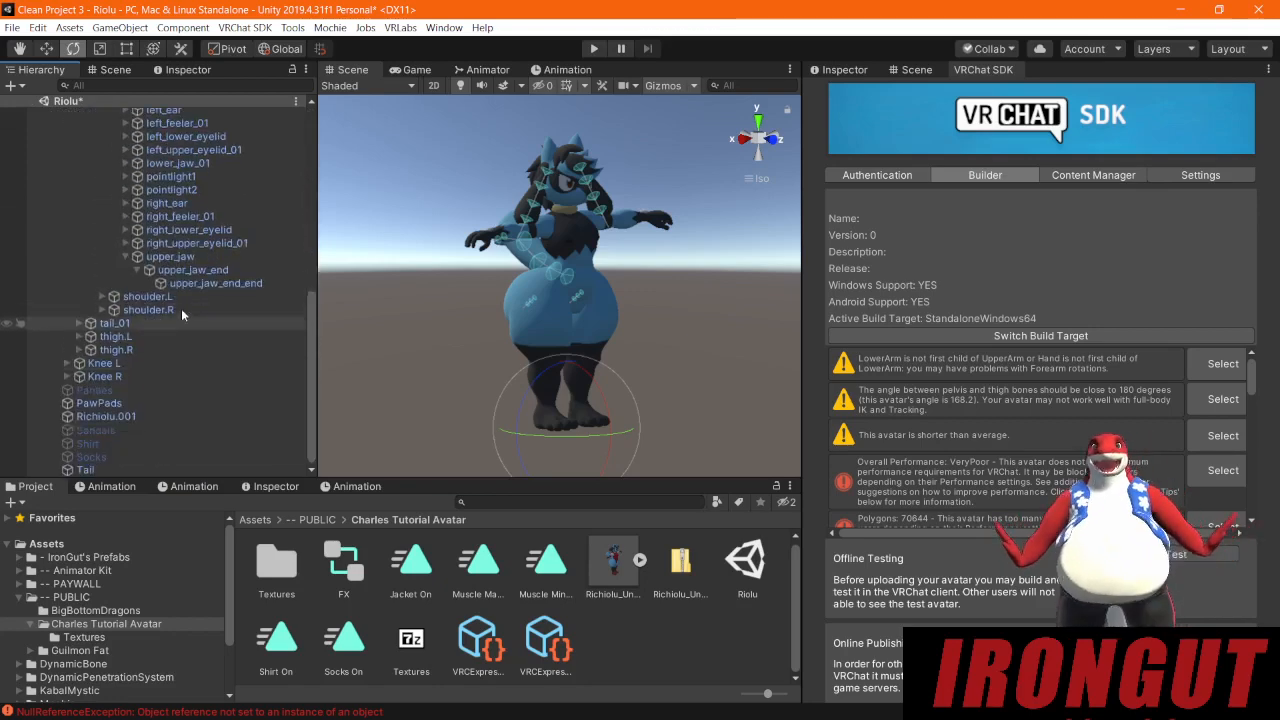
scroll(146, 370, up, 1)
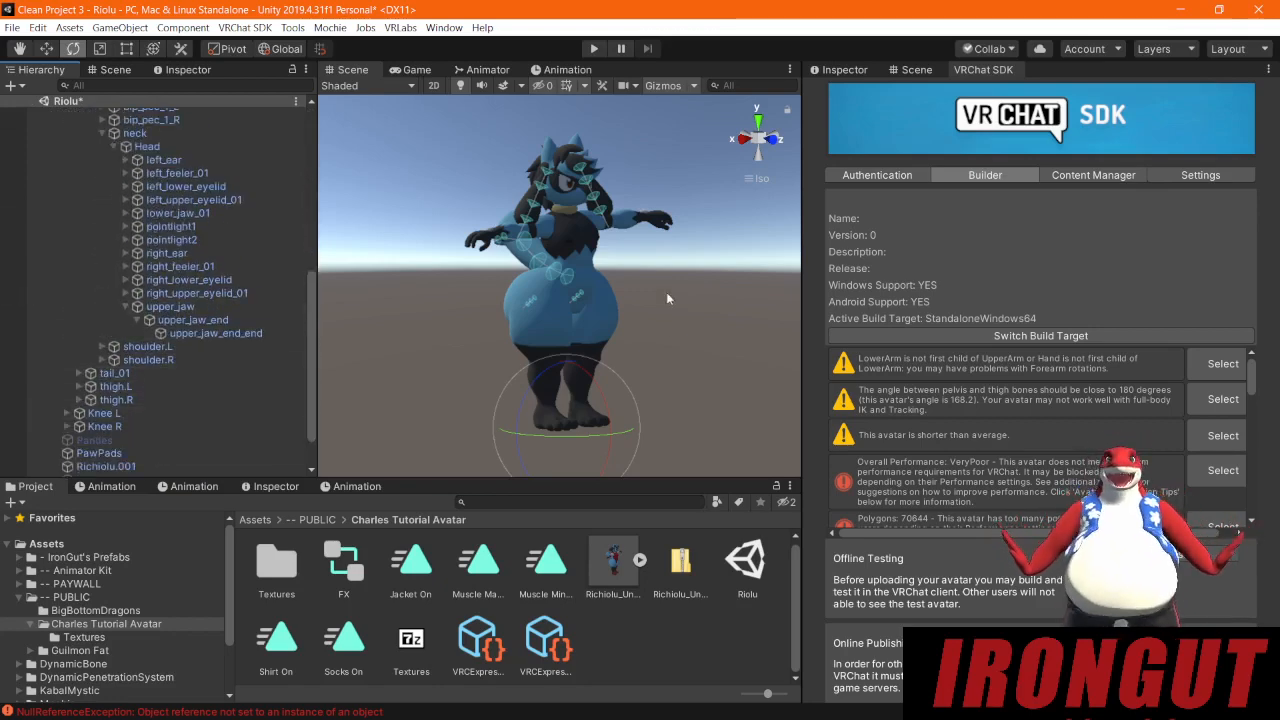
right_drag(622, 303, 710, 306)
right_drag(717, 249, 500, 288)
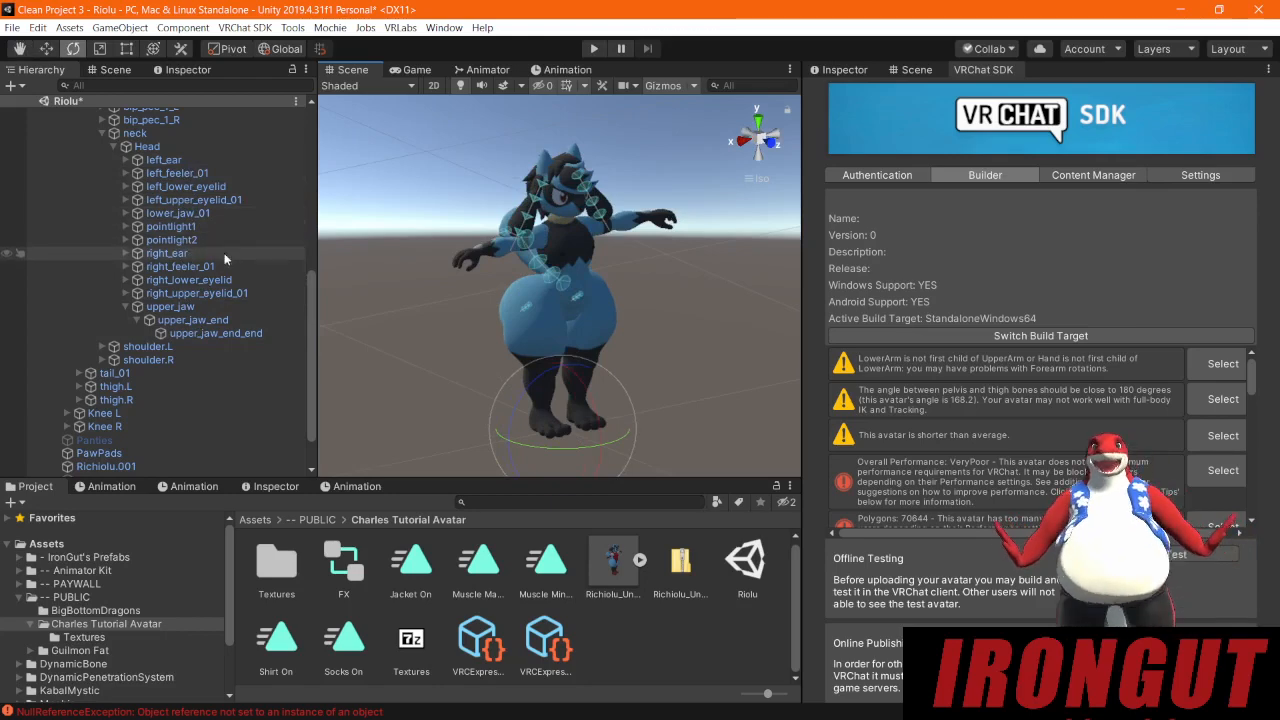
scroll(220, 270, up, 3)
scroll(208, 312, up, 2)
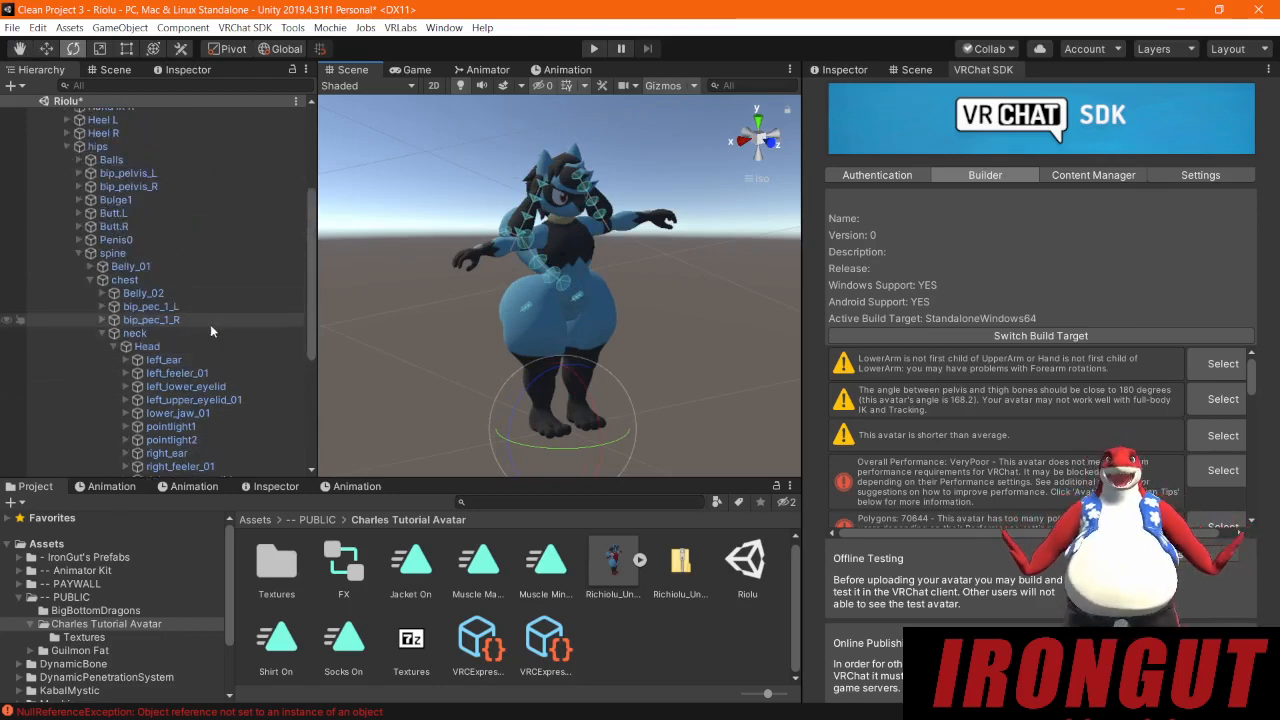
scroll(173, 272, up, 3)
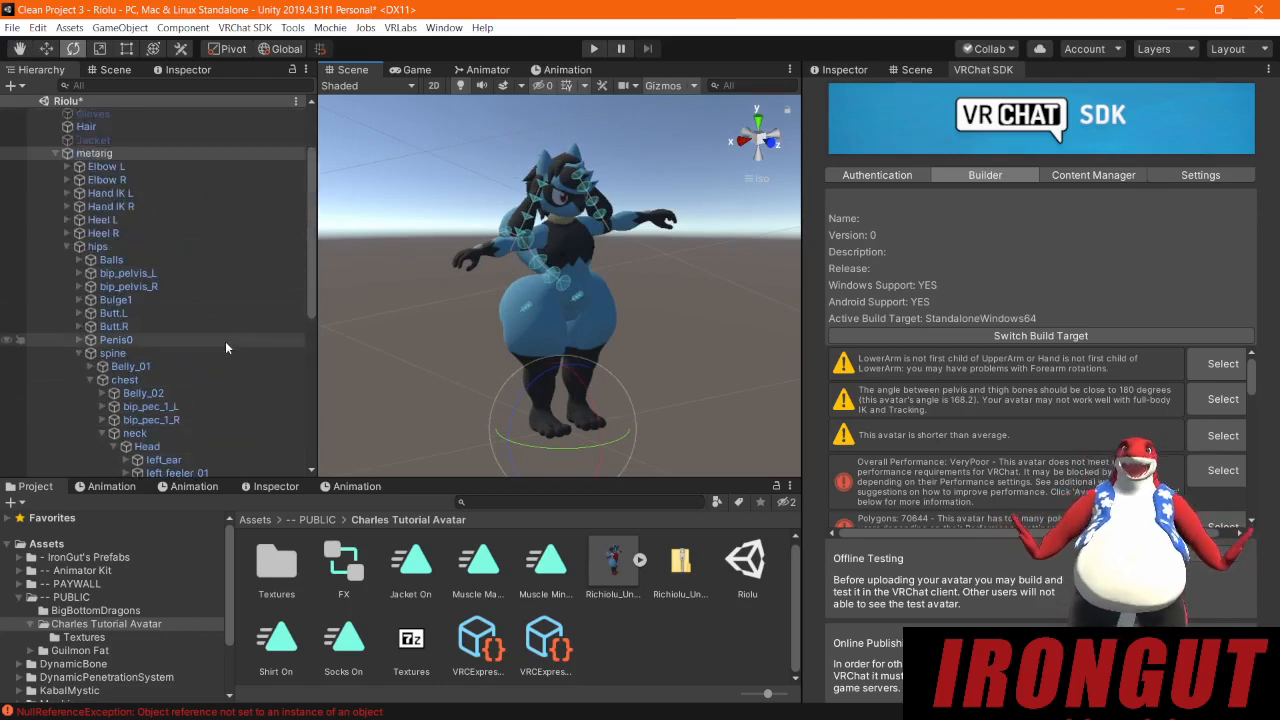
scroll(180, 260, down, 6)
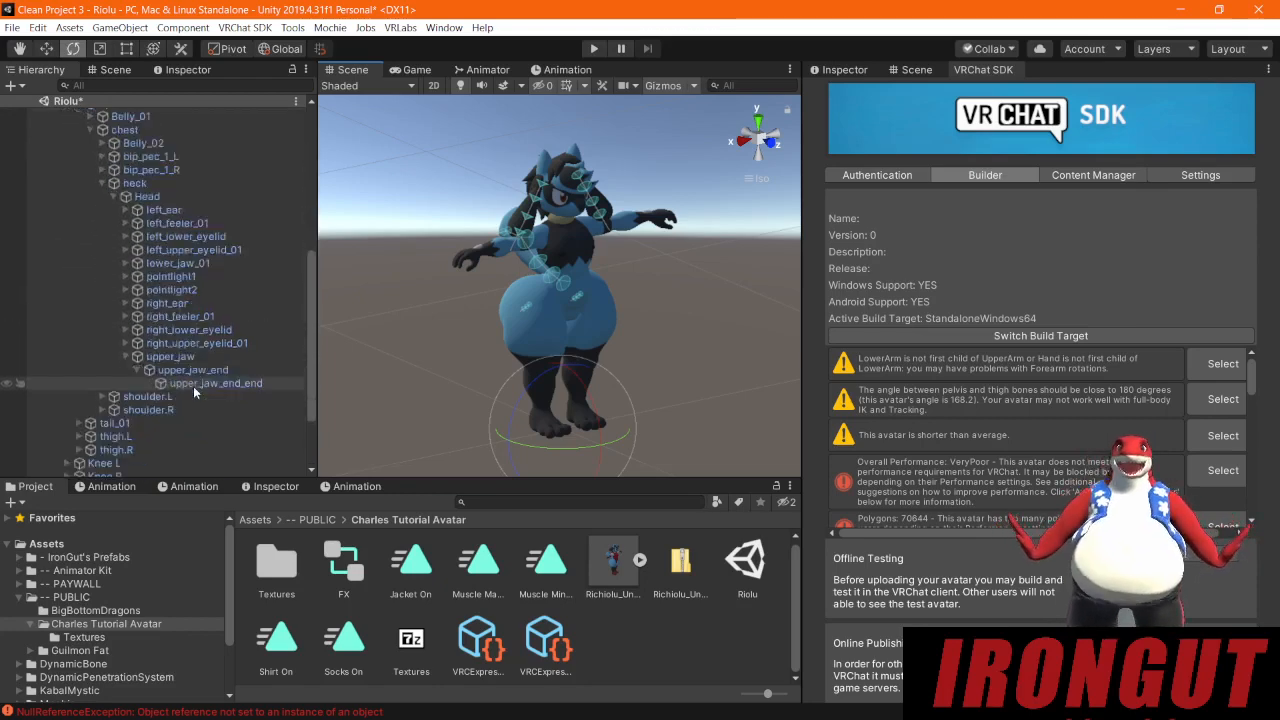
scroll(193, 388, down, 3)
click(162, 325)
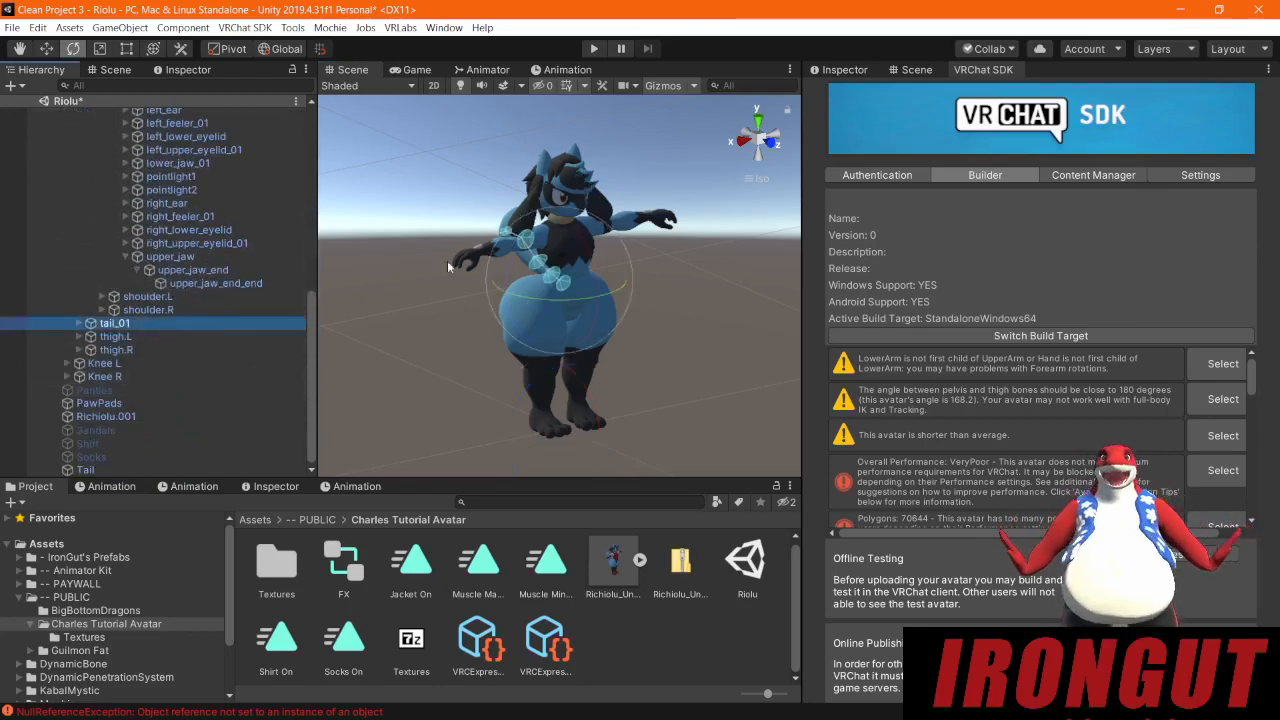
Step: Remove the VRC Phys Bone component from the tail_01 bone
click(841, 70)
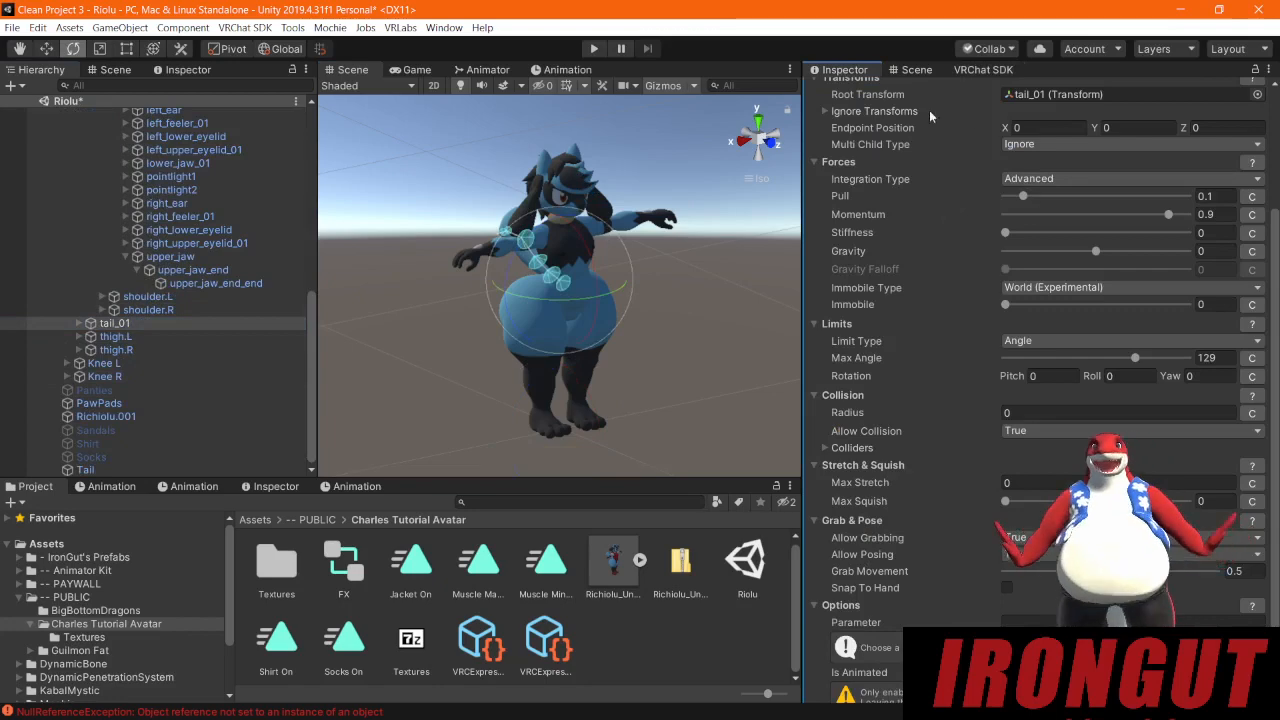
scroll(929, 110, up, 3)
right_click(898, 211)
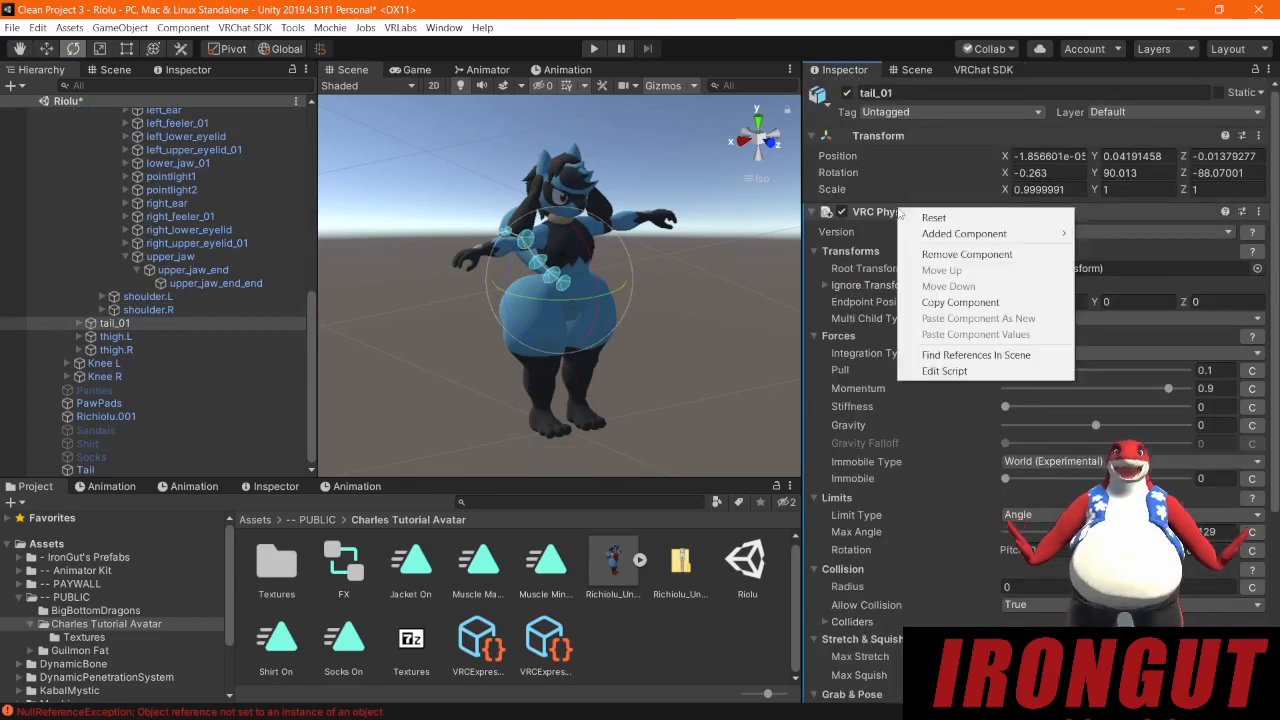
click(966, 254)
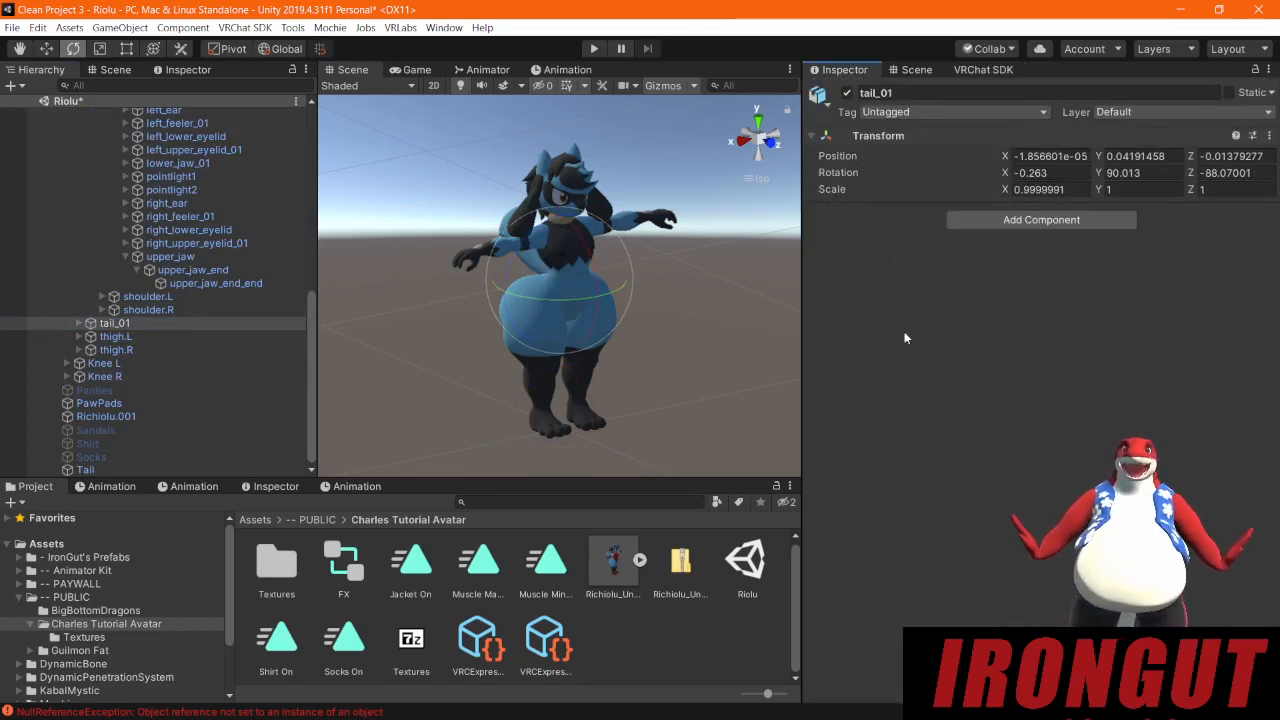
Step: Add a Dynamic Bone component to tail_01 and assign tail_01 itself as the Root
click(114, 325)
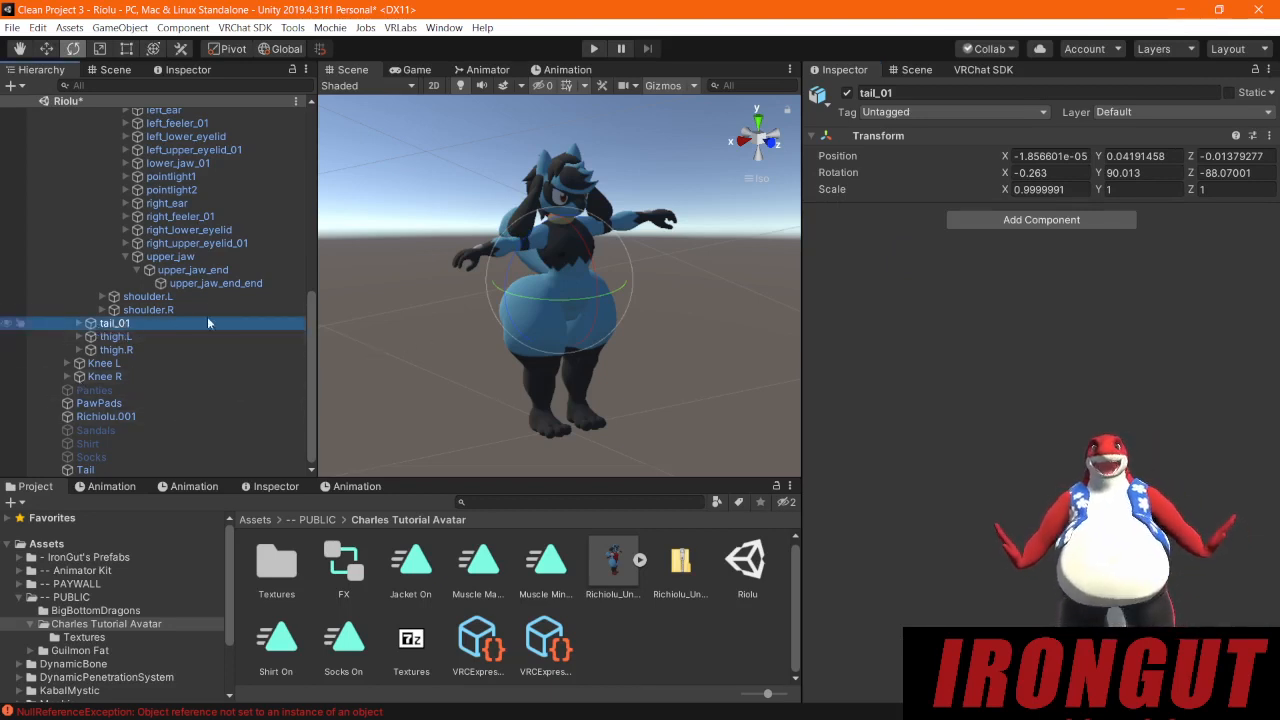
click(1033, 220)
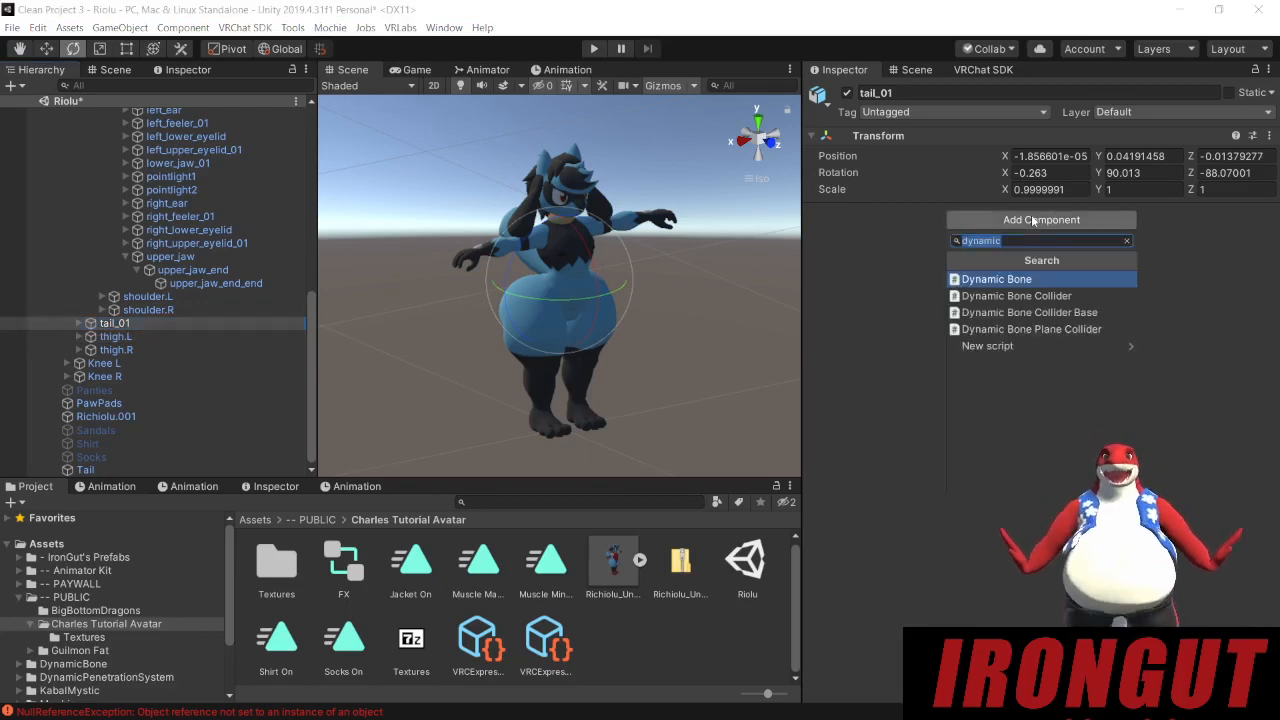
click(989, 286)
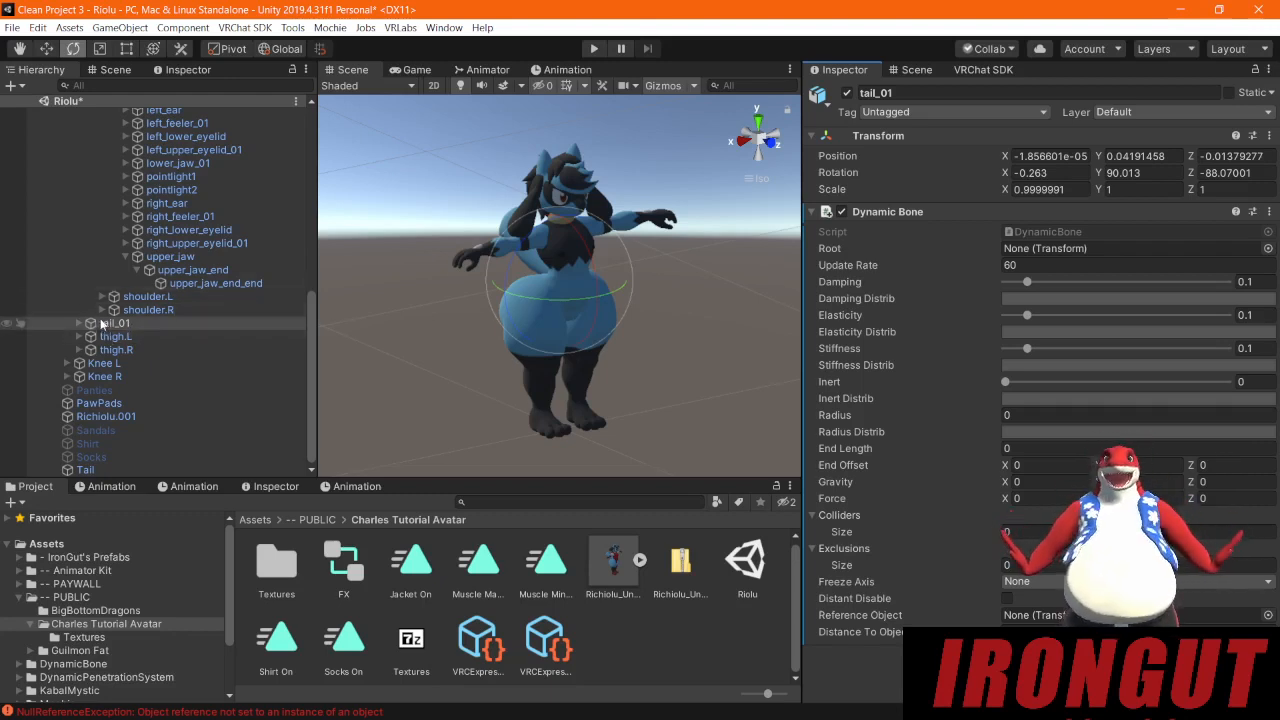
drag(116, 324, 1111, 248)
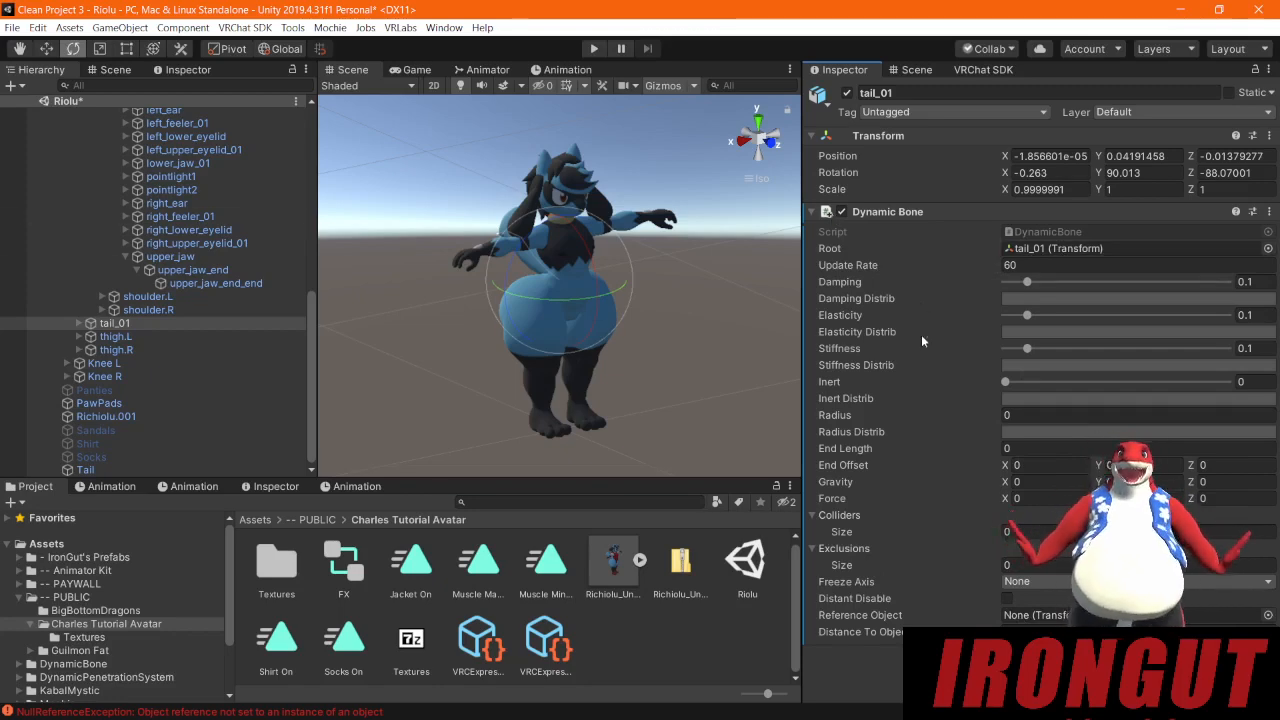
Step: Add a second Dynamic Bone component to tail_01 and assign thigh.L as its Root
click(1020, 657)
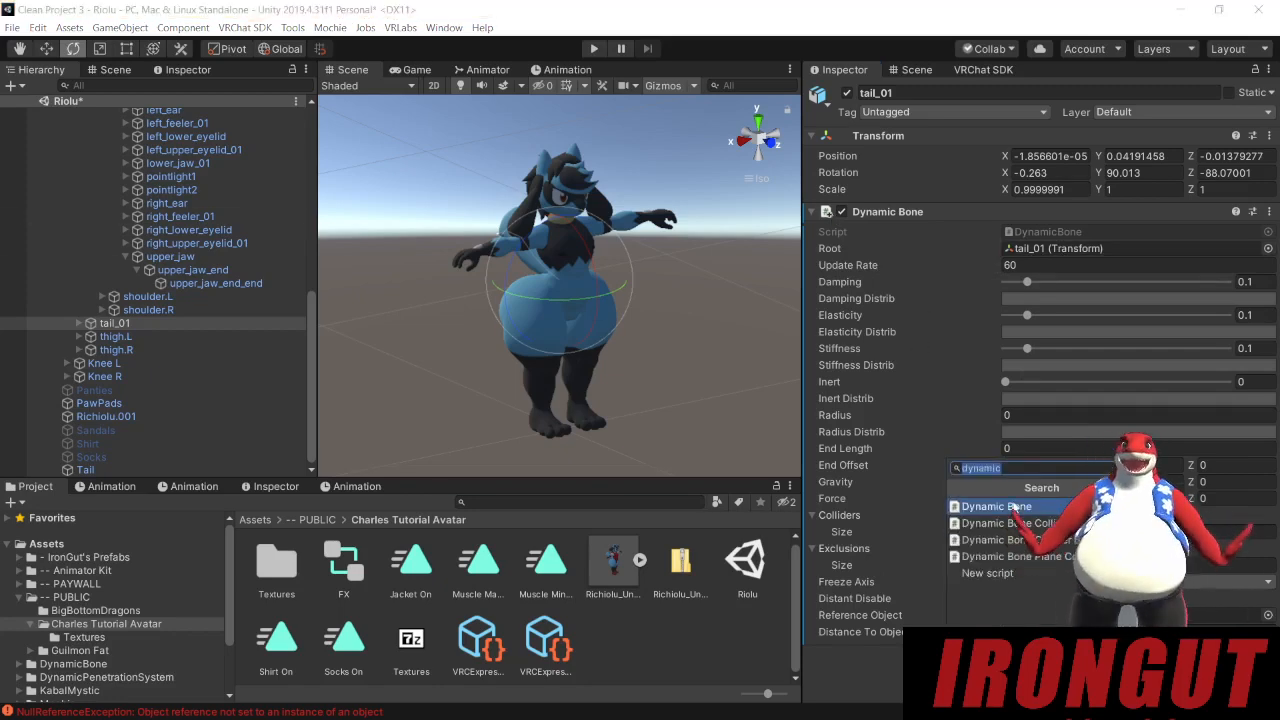
click(1015, 507)
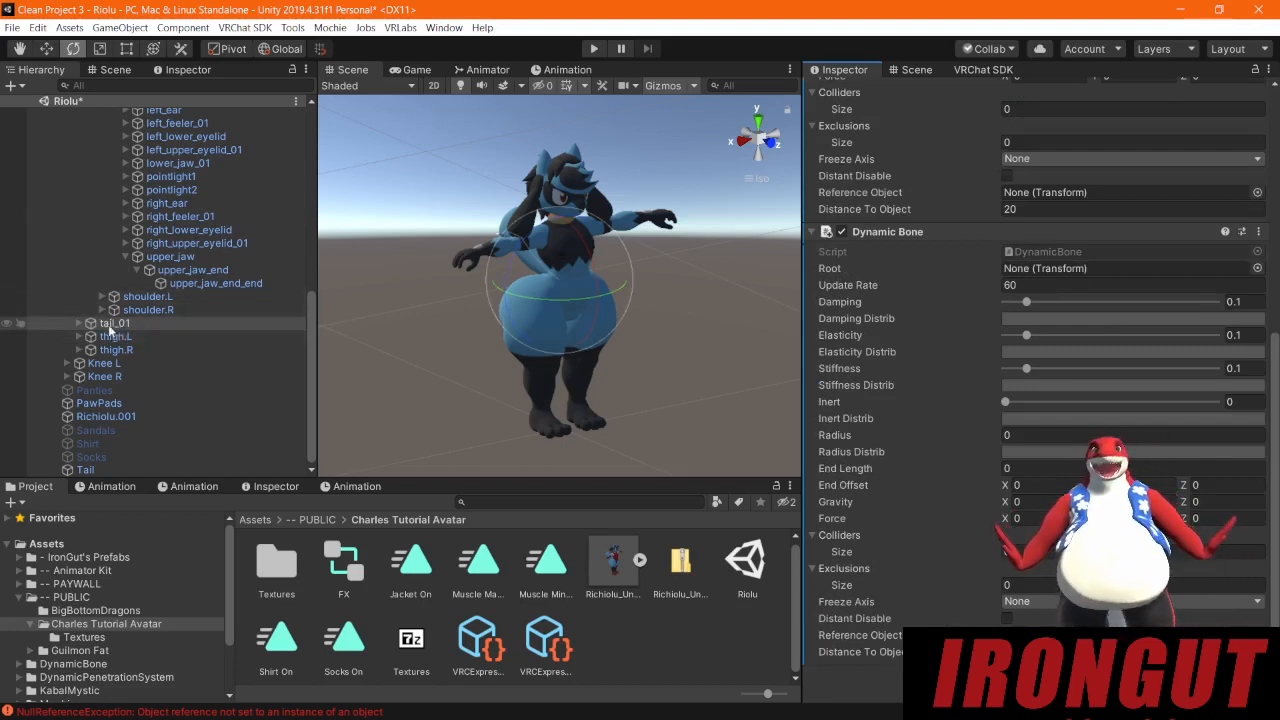
drag(110, 325, 1099, 267)
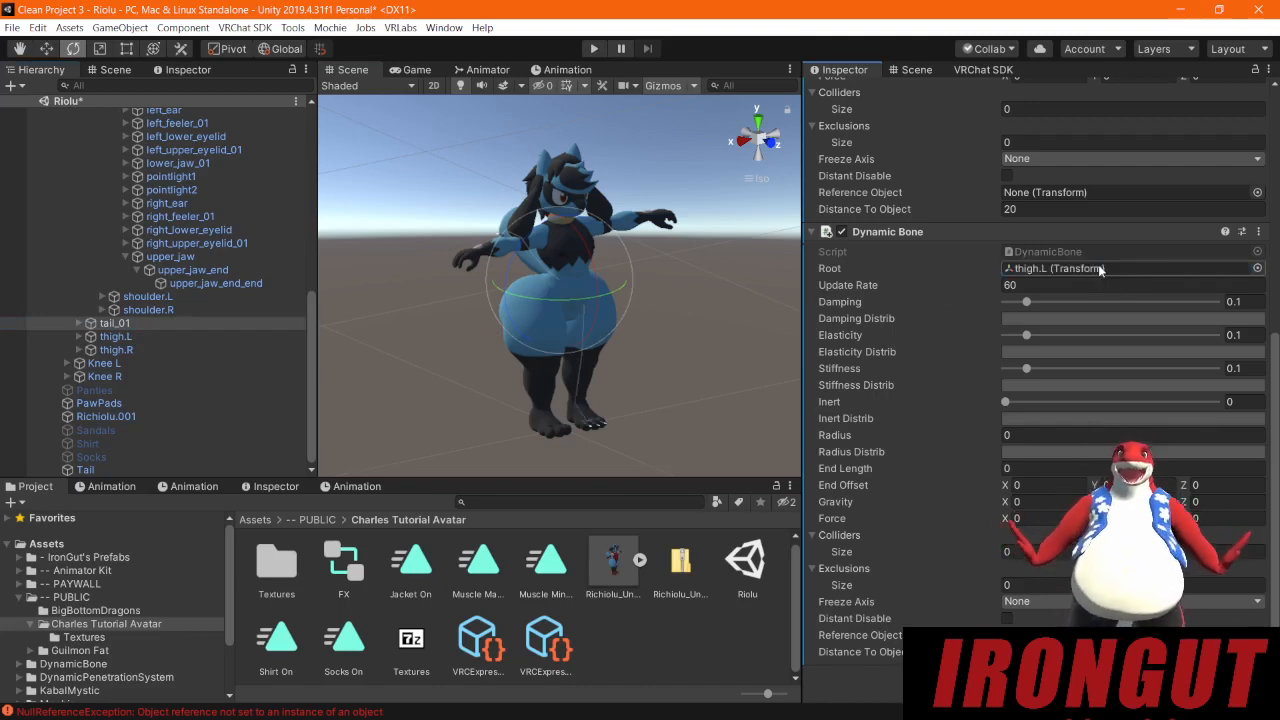
Step: Try the spine bone as the second Dynamic Bone's Root, and remove that component from tail_01
alt+drag(712, 321, 473, 391)
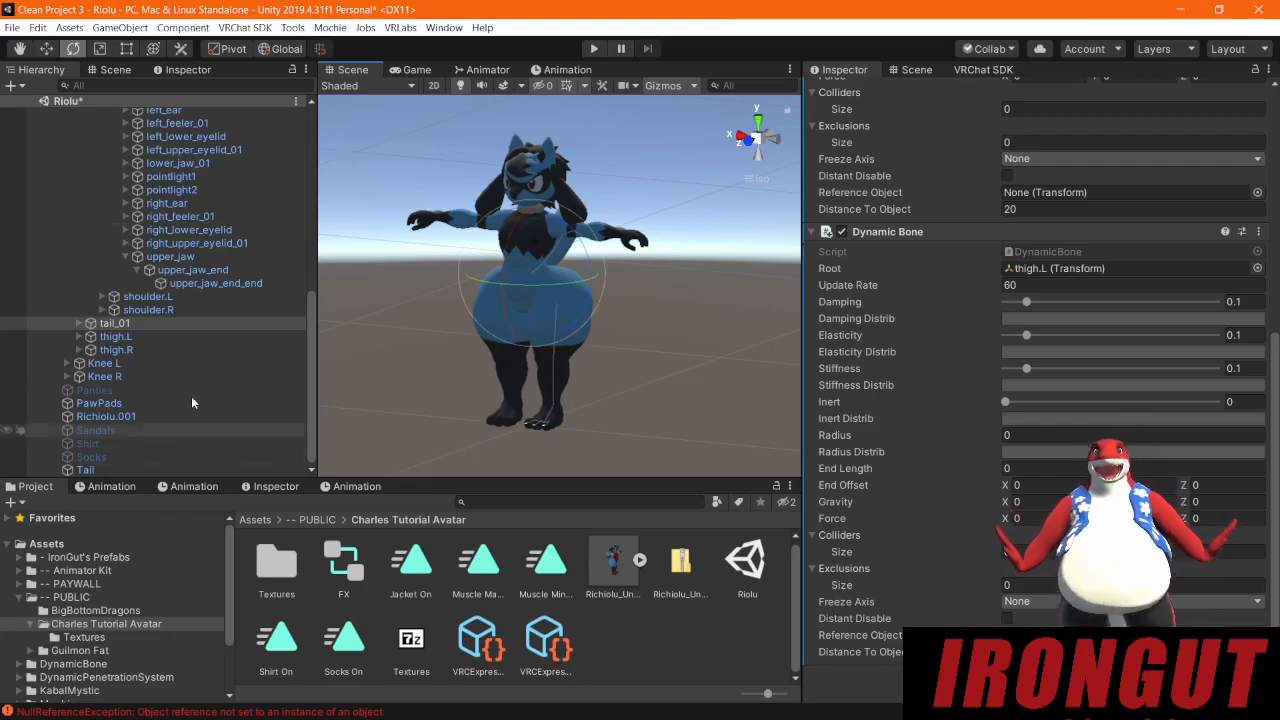
scroll(192, 403, up, 8)
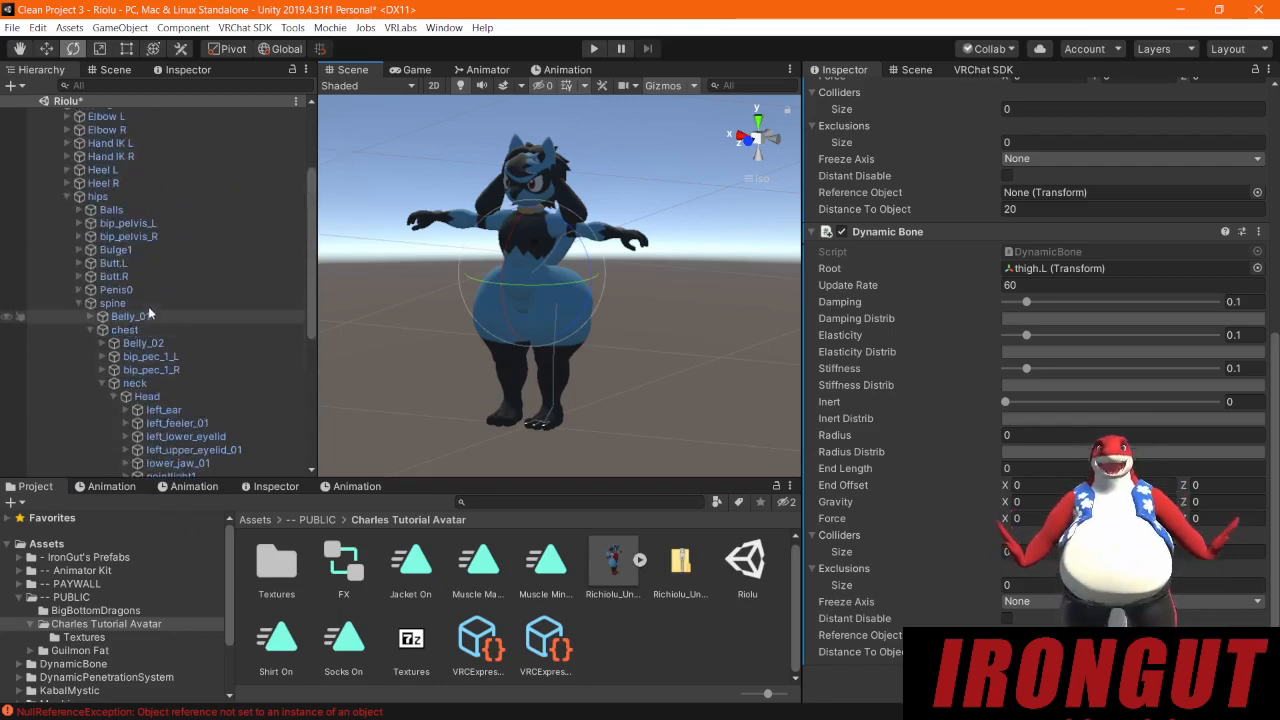
scroll(150, 320, down, 1)
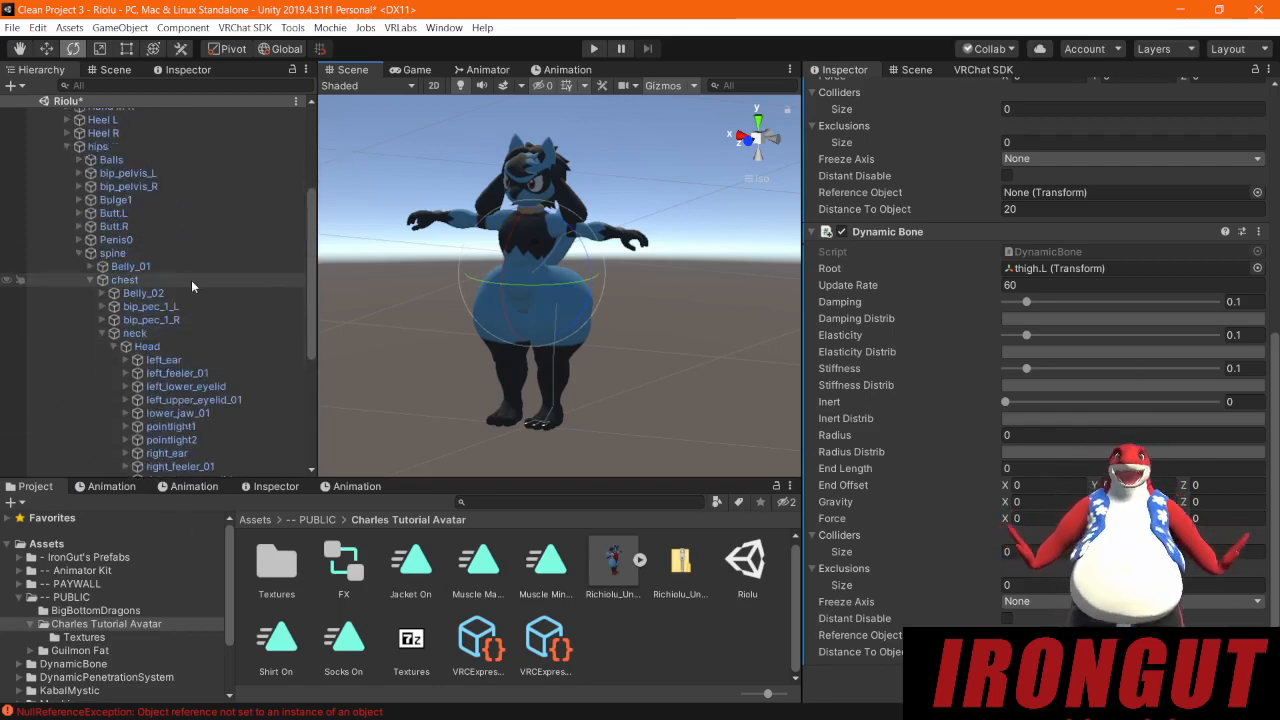
drag(120, 256, 1110, 270)
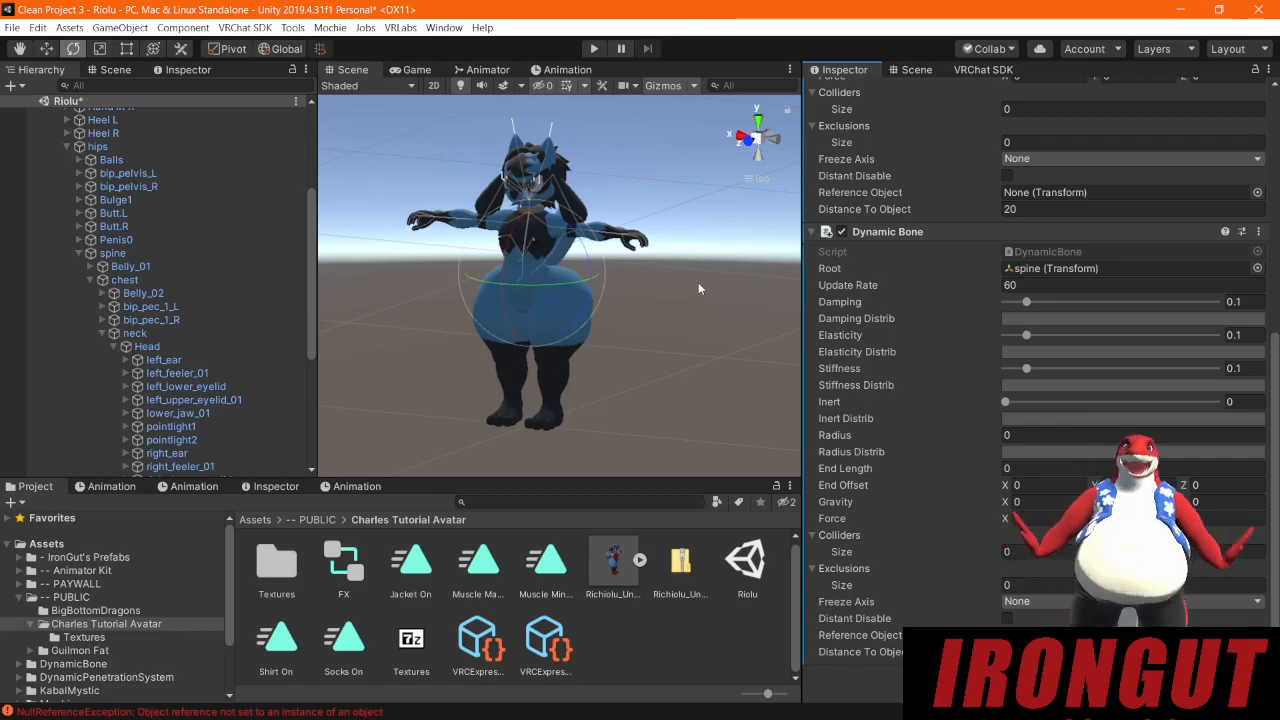
right_click(916, 234)
click(985, 277)
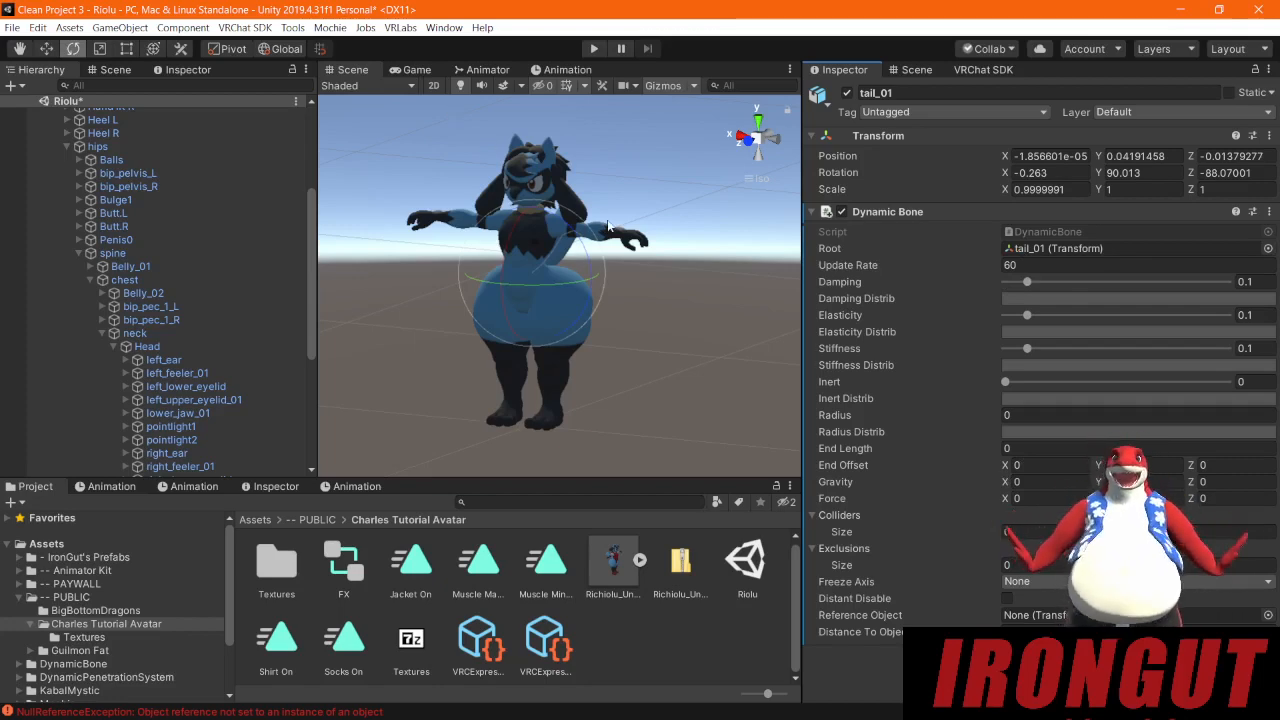
Step: Examine the avatar's head, ears and tail from several angles and look over the bones under spine
alt+drag(631, 148, 505, 225)
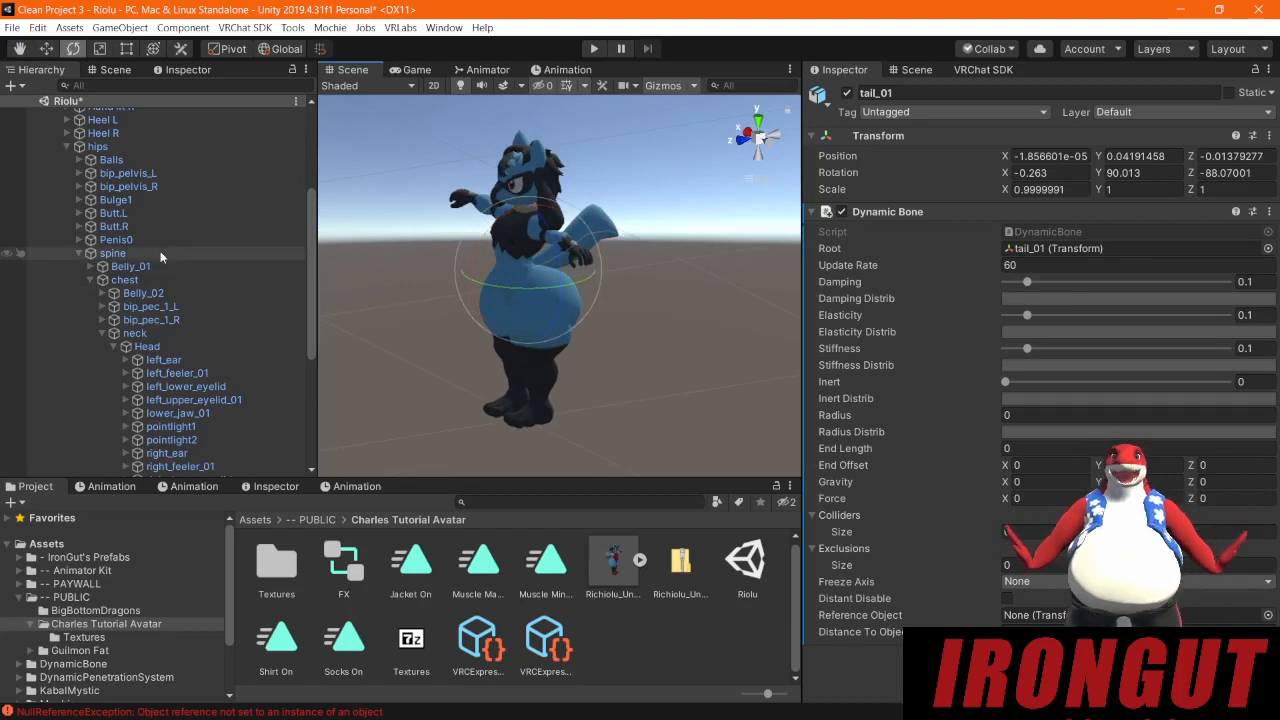
scroll(163, 263, down, 2)
scroll(163, 263, down, 2)
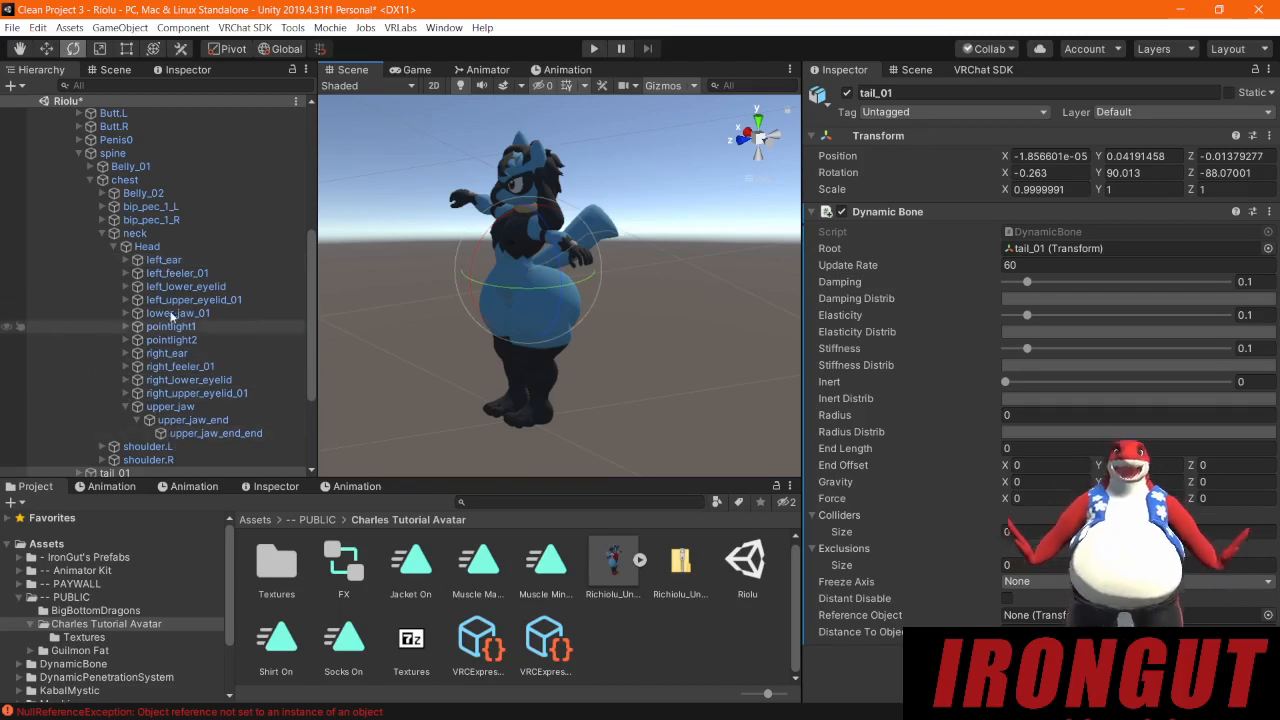
alt+drag(377, 281, 480, 275)
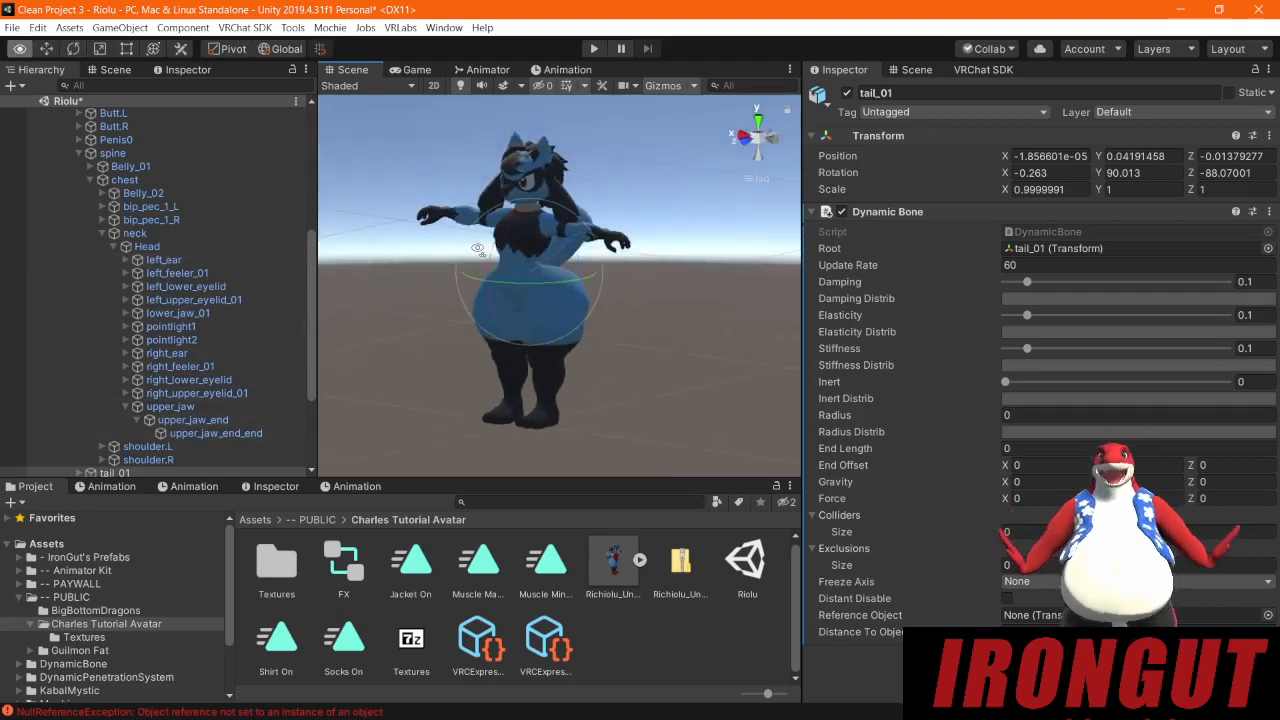
middle_drag(561, 133, 565, 214)
scroll(565, 214, up, 8)
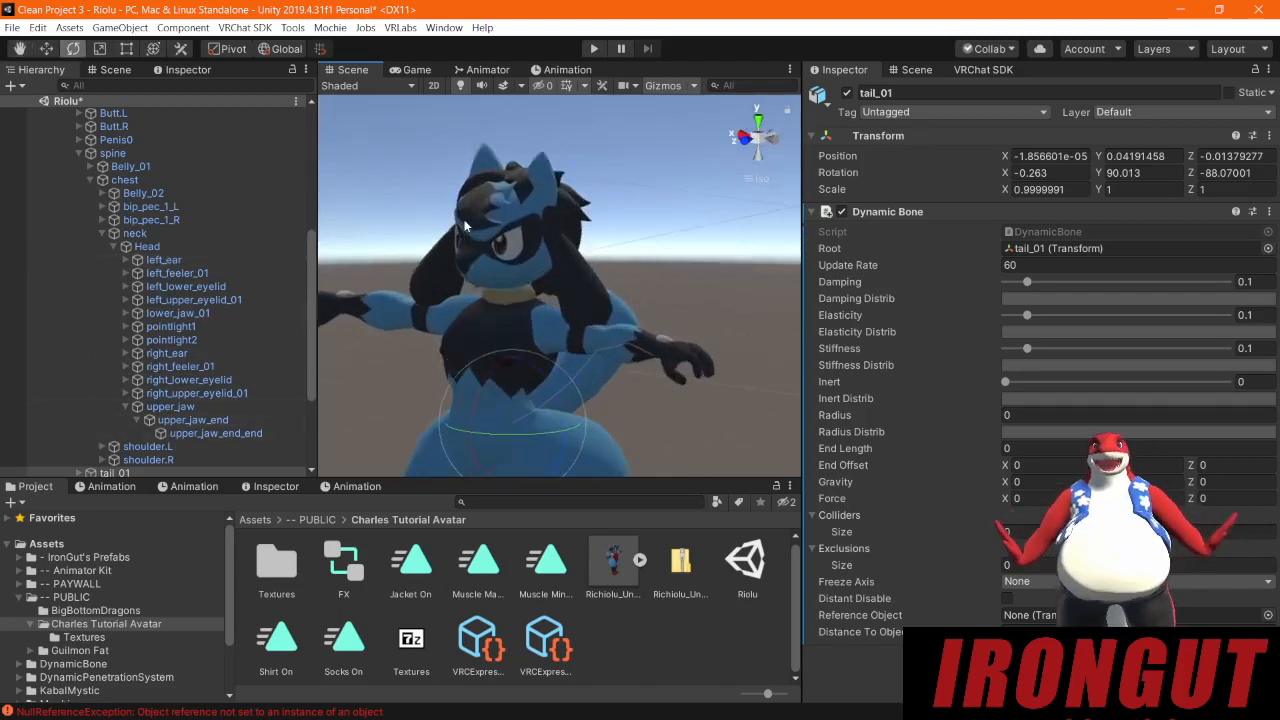
middle_drag(463, 219, 490, 244)
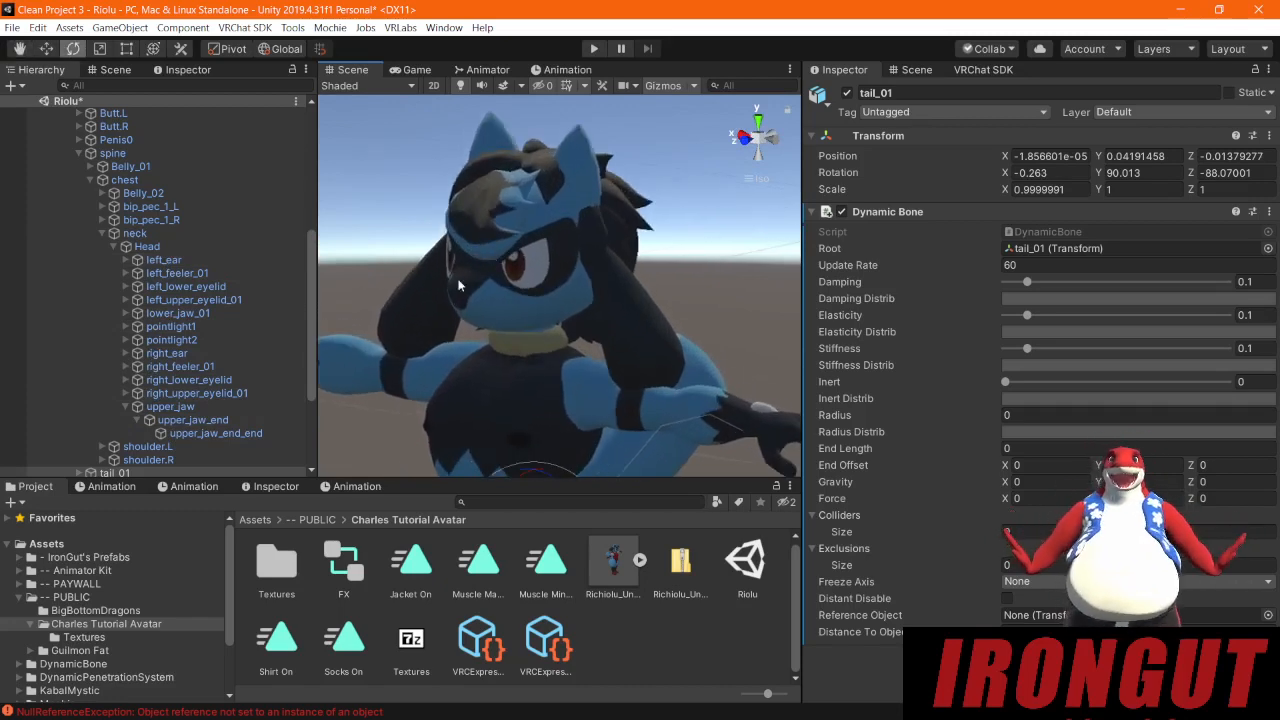
alt+drag(432, 316, 697, 317)
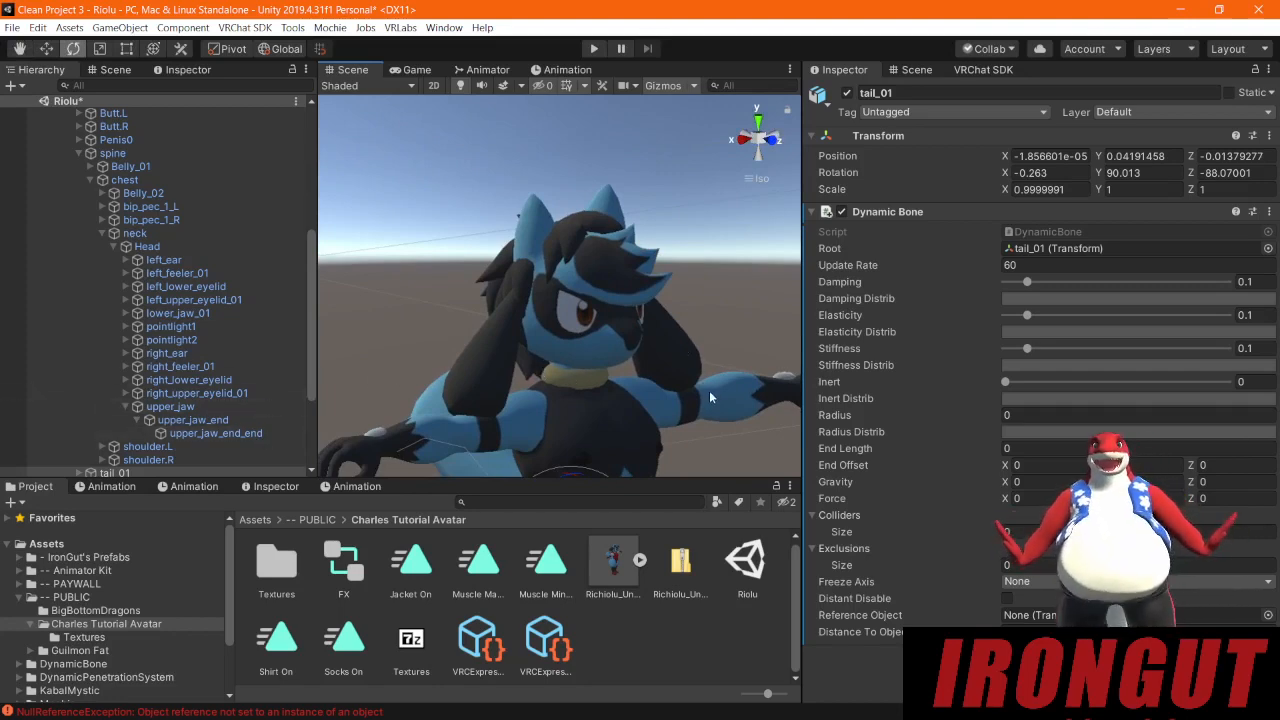
alt+drag(709, 390, 610, 423)
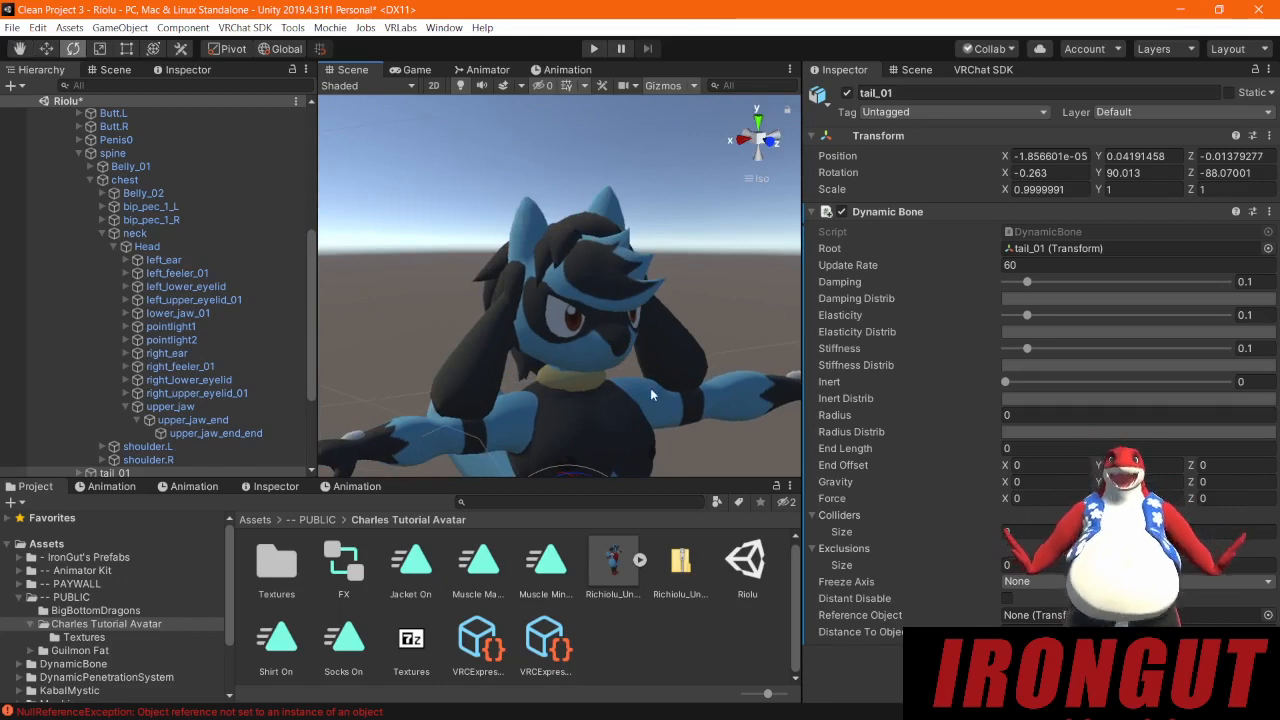
scroll(648, 391, down, 5)
middle_drag(686, 421, 686, 294)
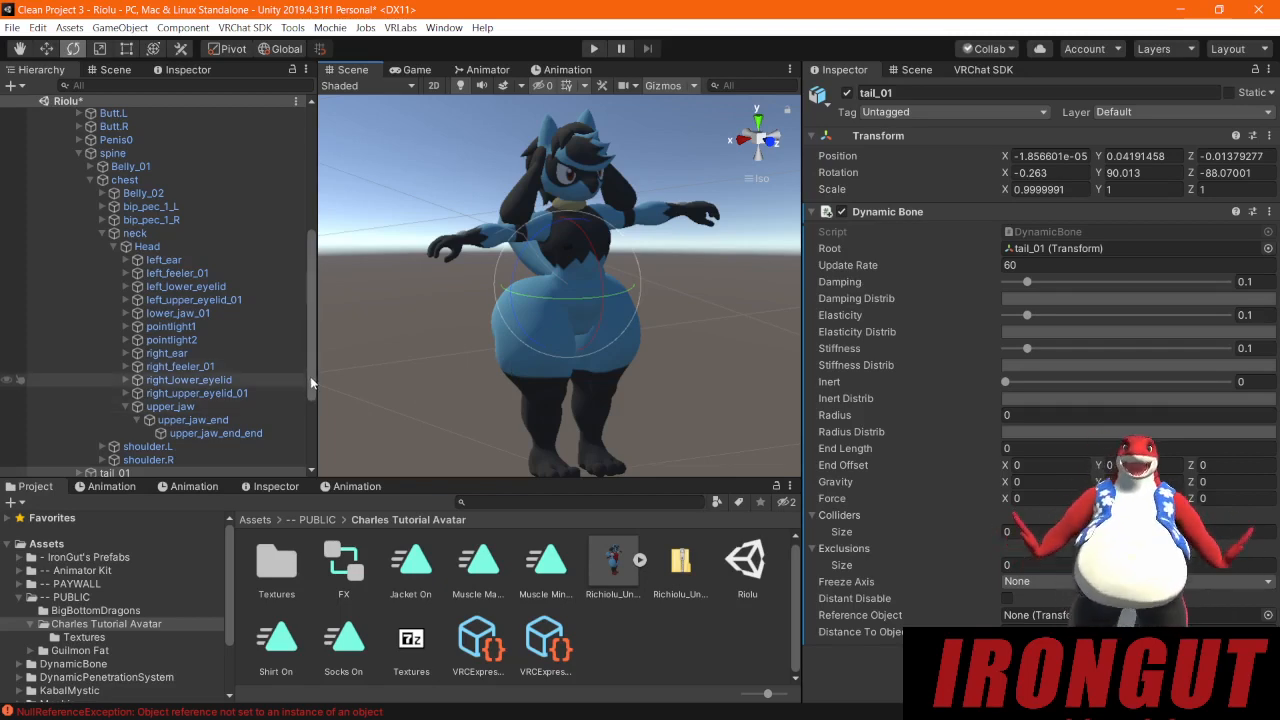
Step: Select the Richiolu_Unity_port root object and review its VRC Avatar Descriptor, including view position, LipSync, playable layers and expressions
drag(310, 376, 294, 219)
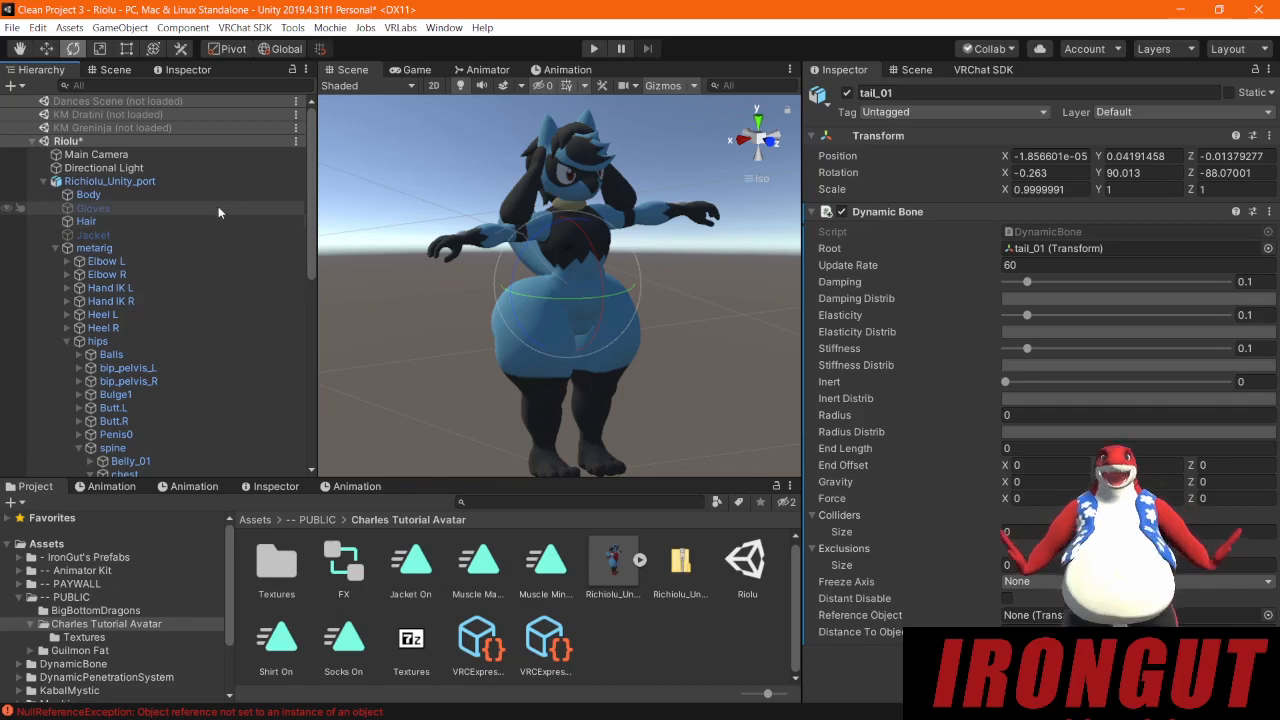
click(104, 180)
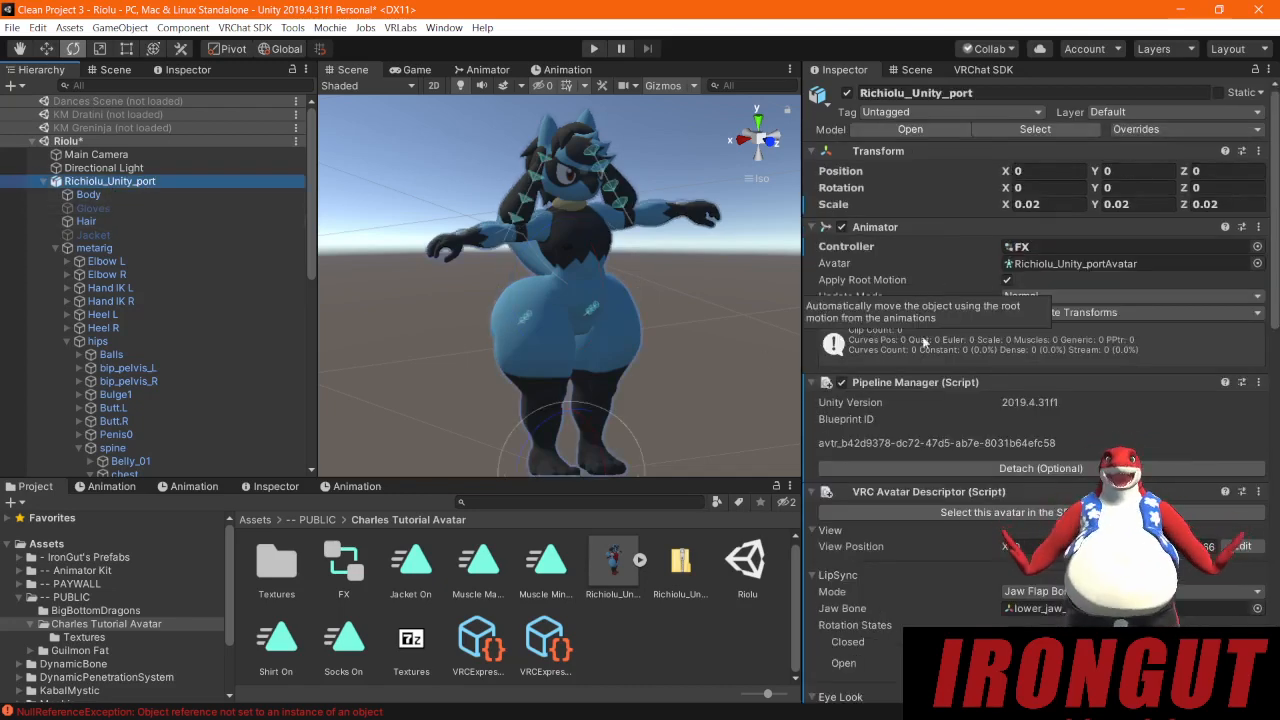
scroll(931, 467, down, 15)
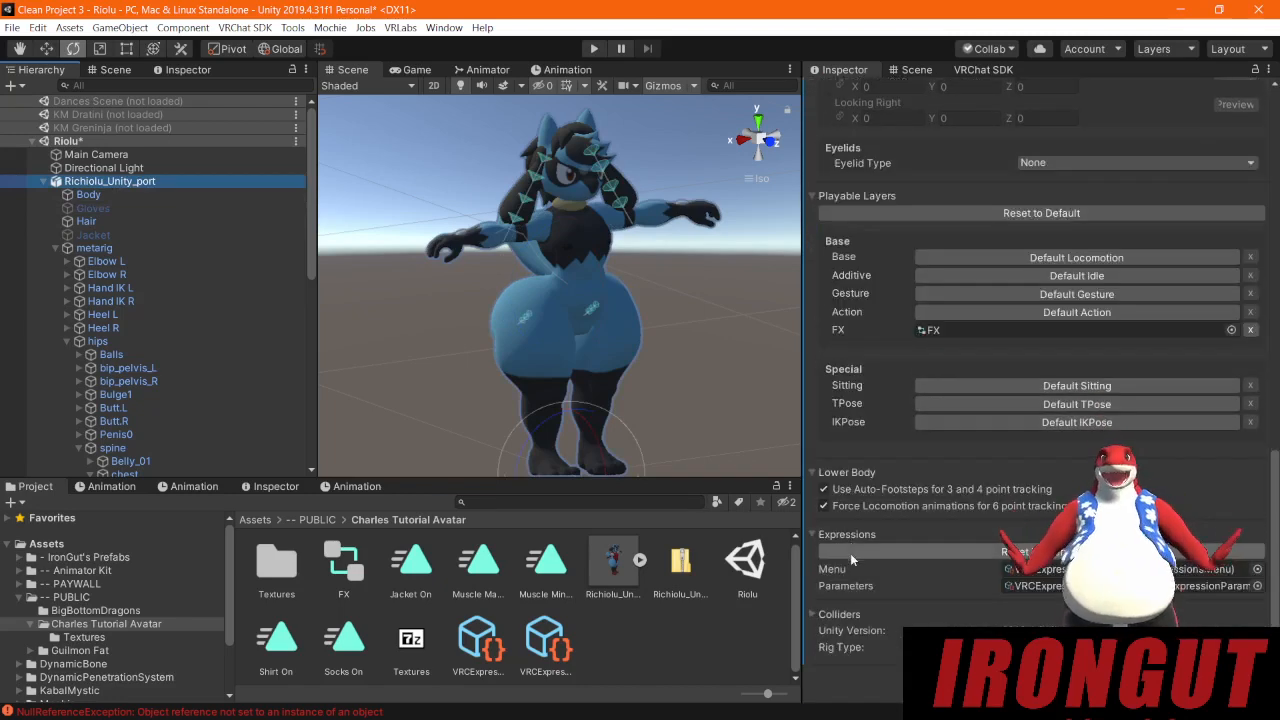
scroll(857, 588, up, 10)
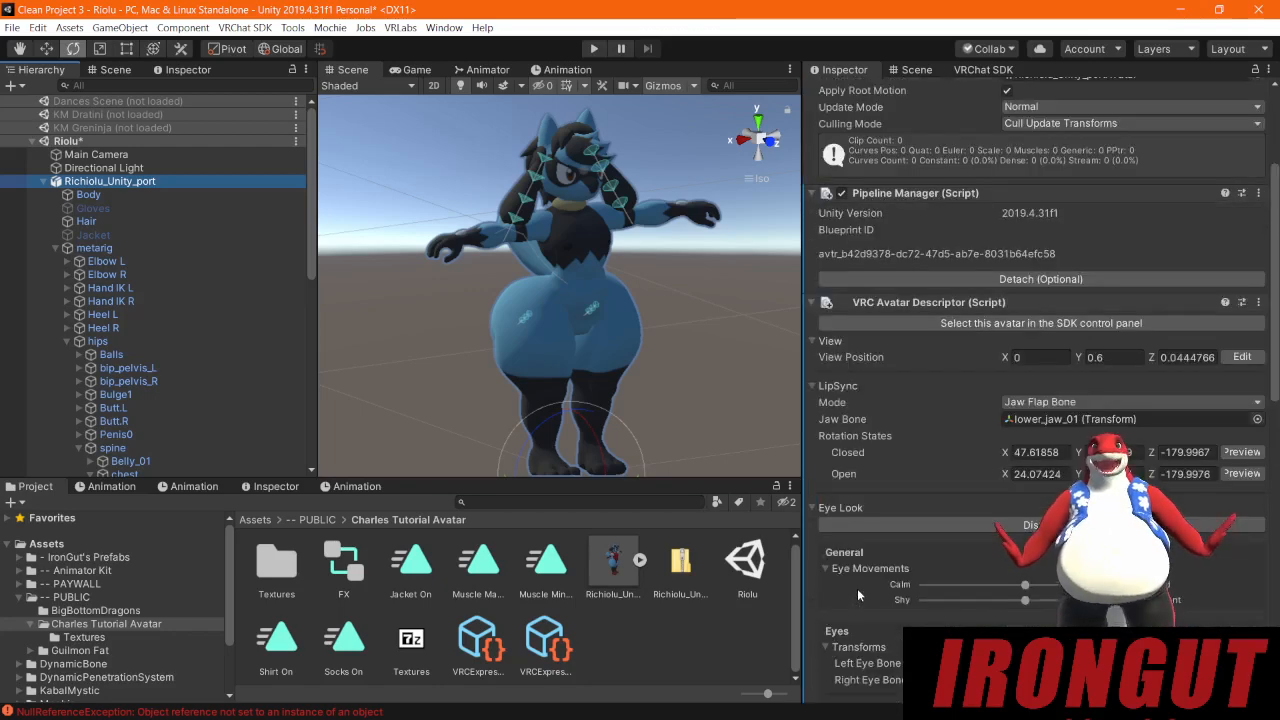
scroll(857, 588, down, 3)
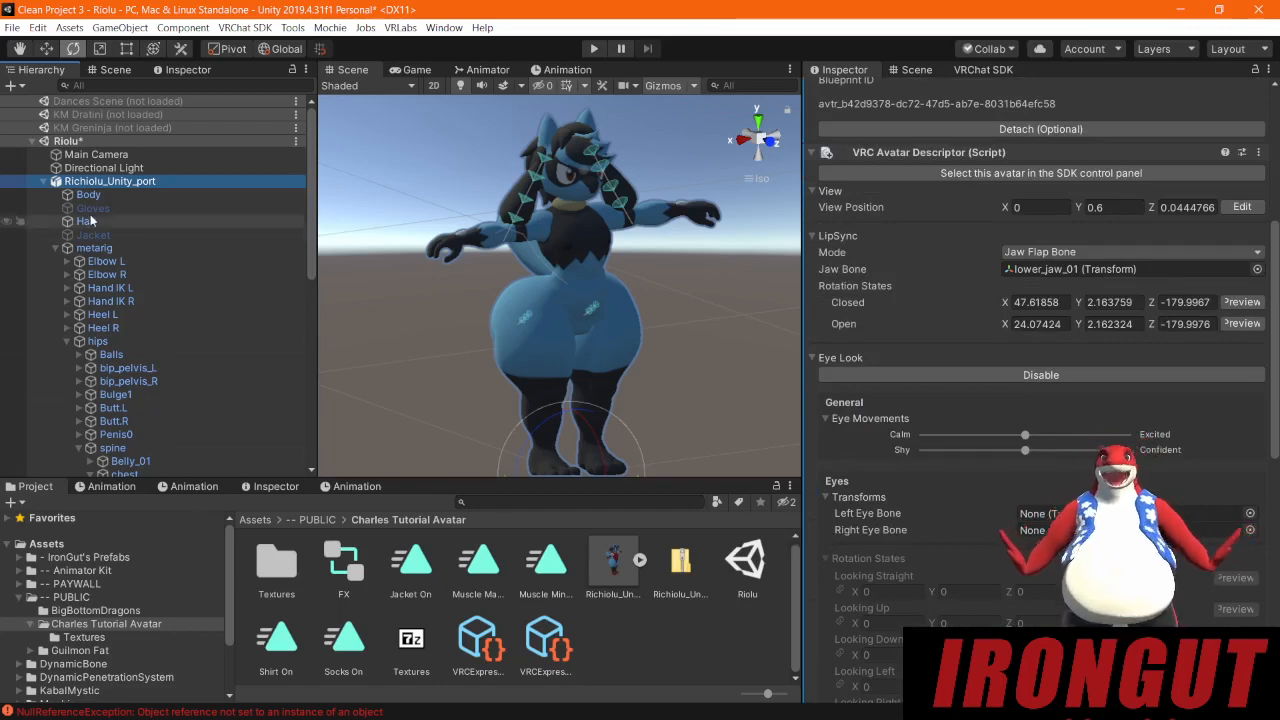
Step: Examine the VRC Phys Bone settings on Butt.L and view the phys bones across the whole Richiolu_Unity_port avatar
click(129, 406)
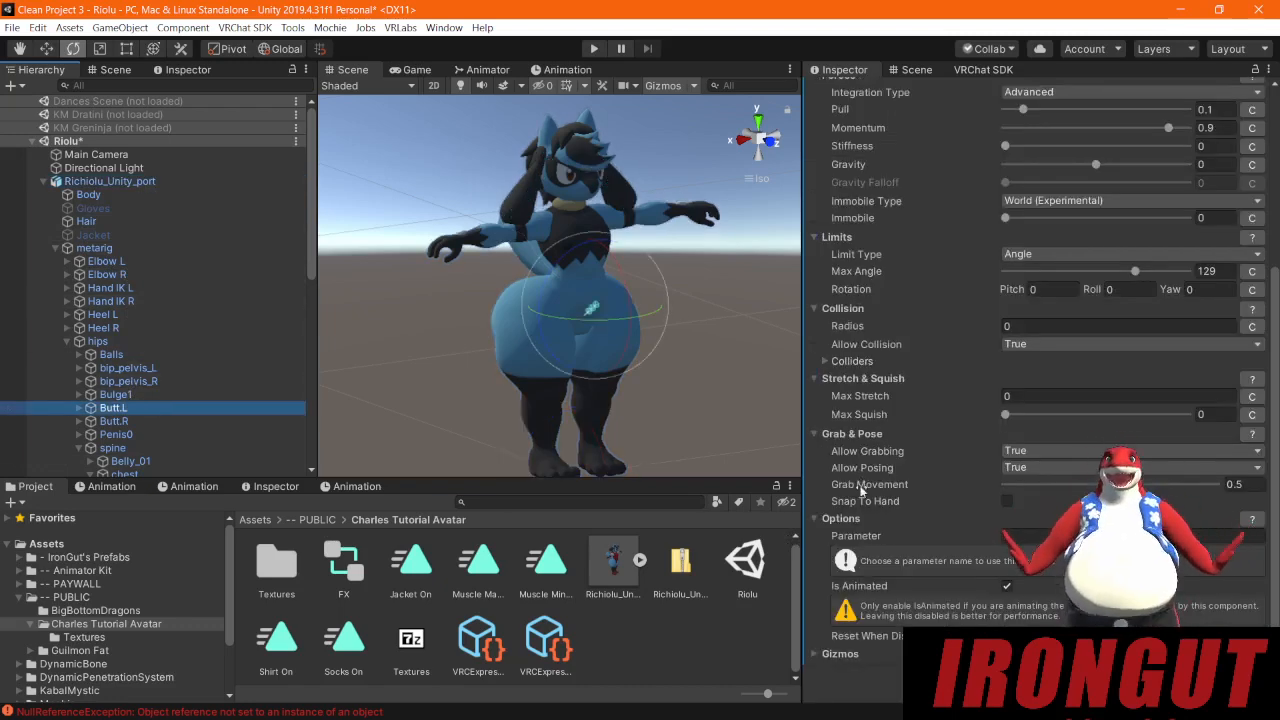
scroll(860, 490, up, 5)
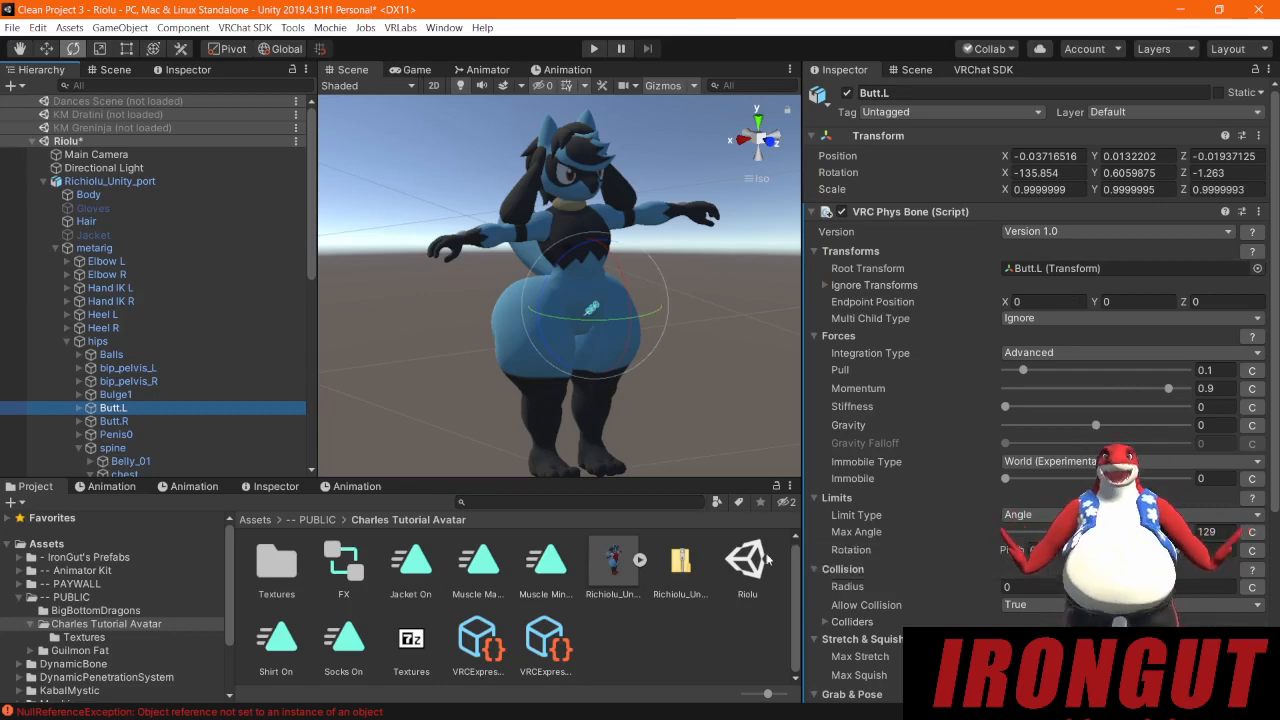
alt+drag(406, 393, 305, 362)
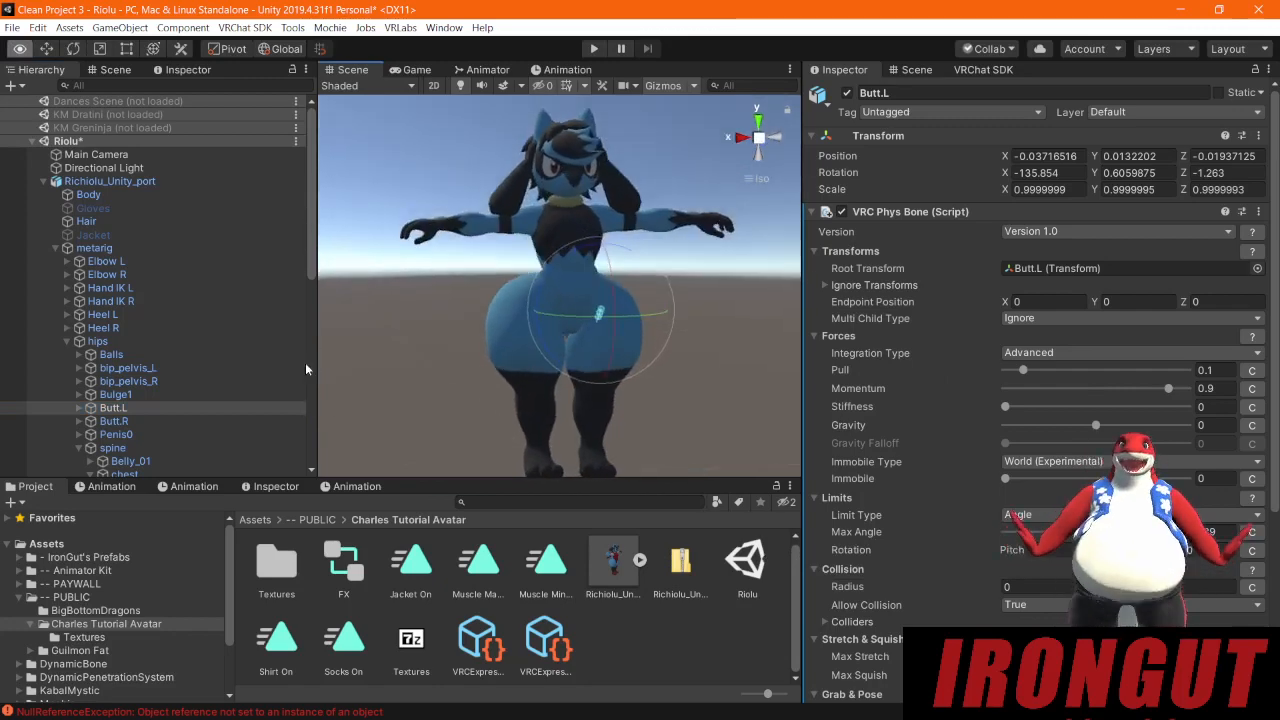
click(98, 183)
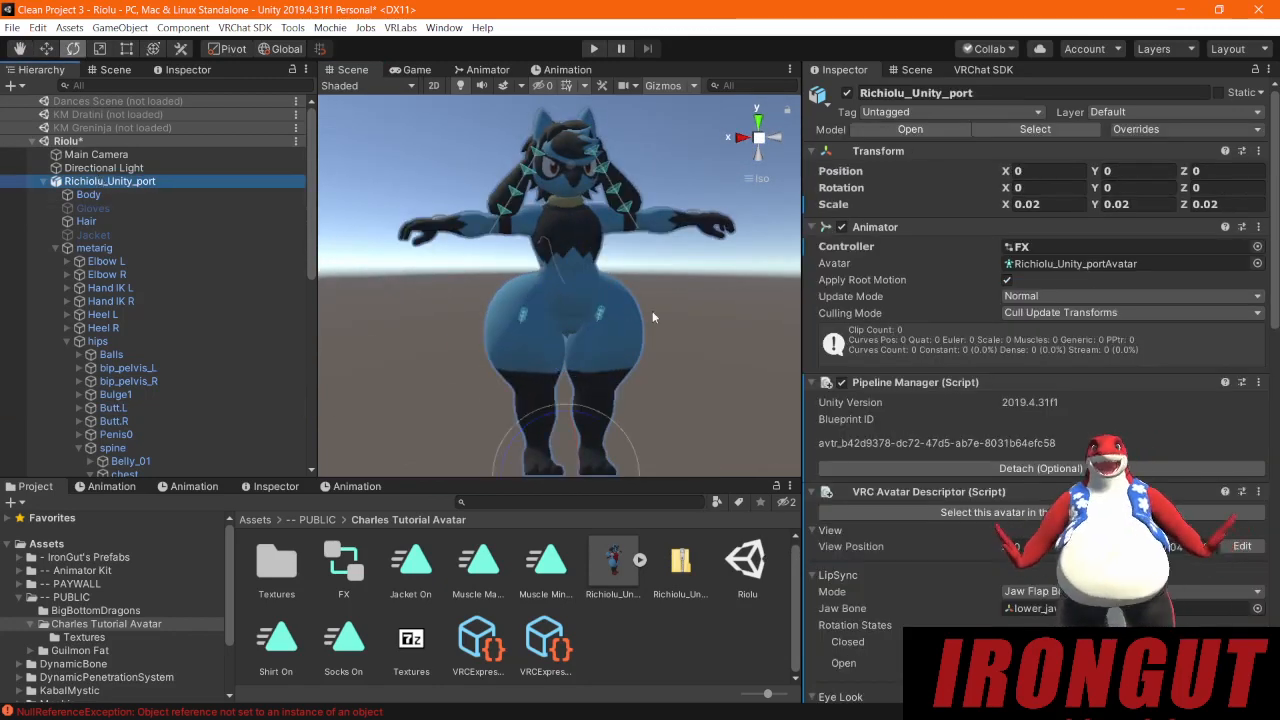
alt+drag(537, 281, 690, 262)
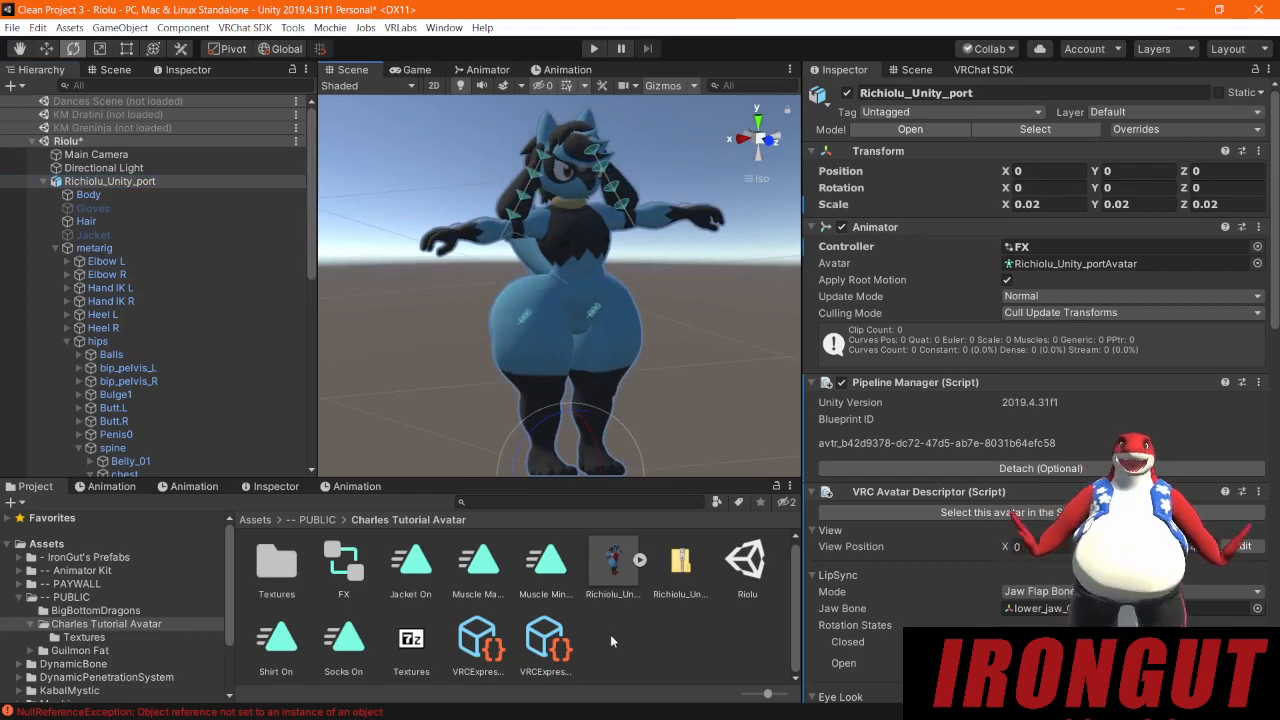
Step: Show the Materials import settings of the Richiolu_Unity_port model in the Charles Tutorial Avatar folder
click(613, 563)
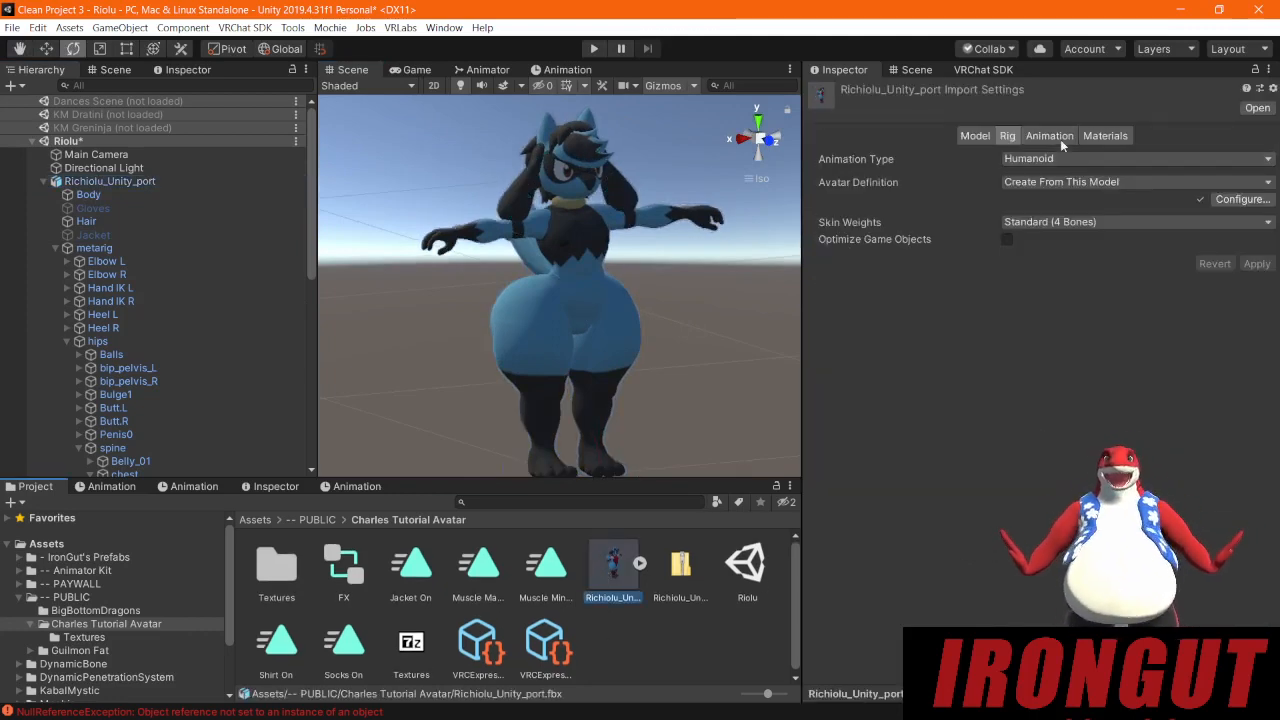
click(1098, 137)
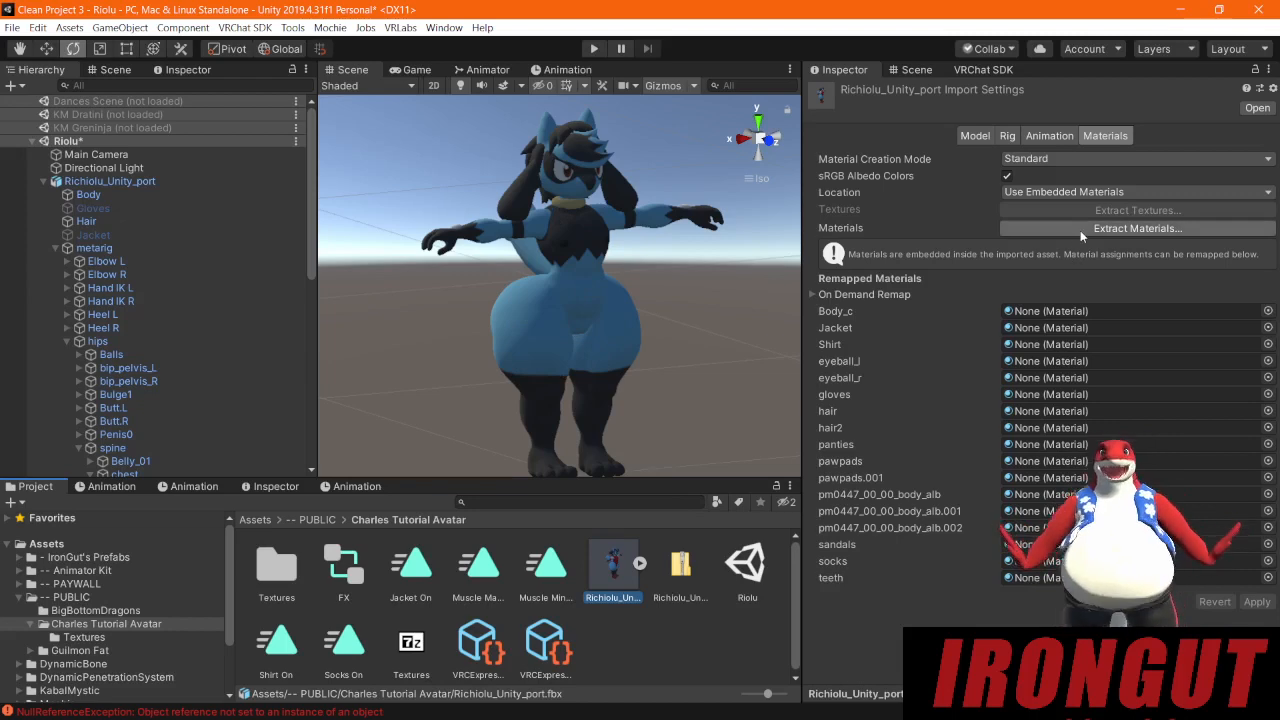
Step: Extract the embedded materials of the Richiolu_Unity_port model into the Textures folder
click(640, 675)
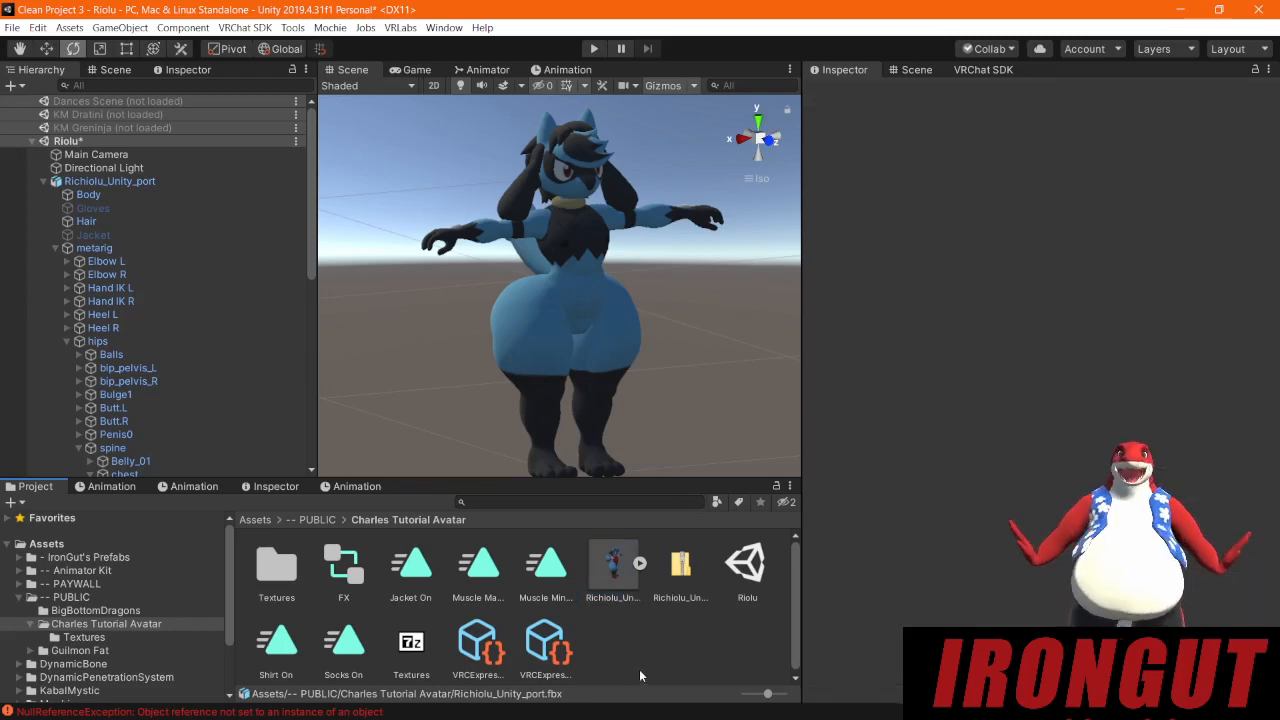
click(618, 568)
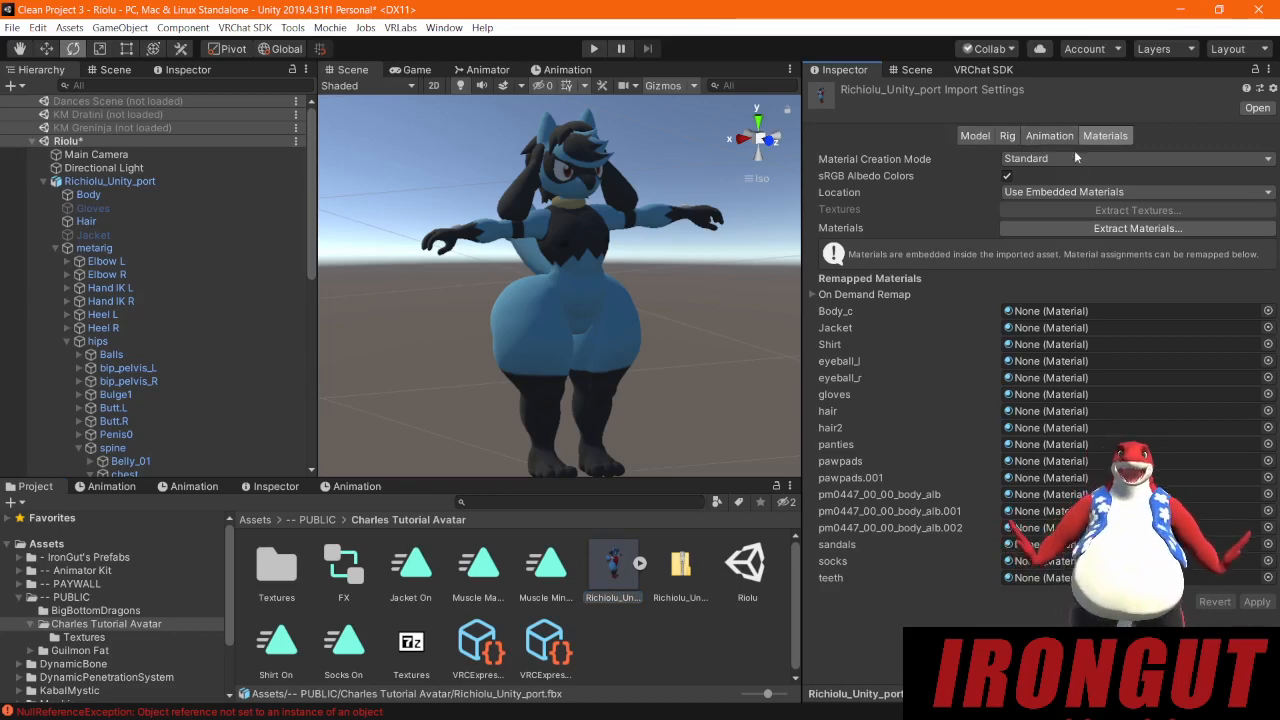
click(1133, 229)
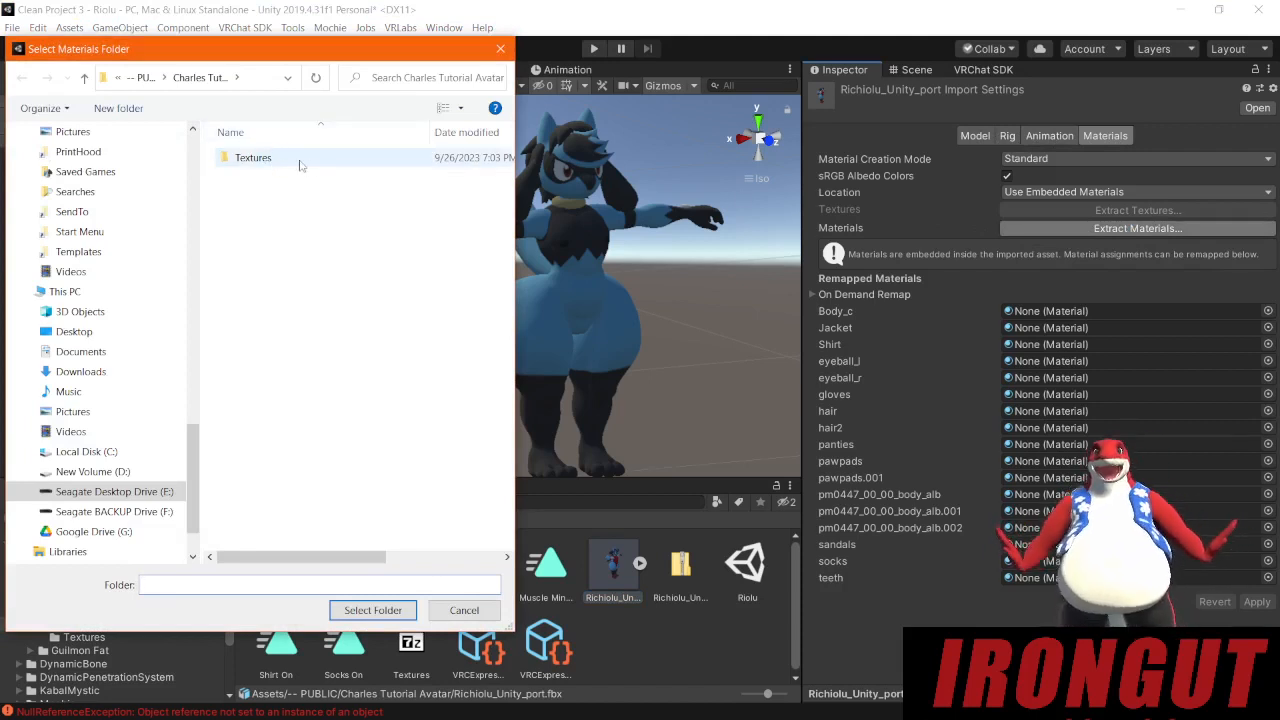
click(250, 158)
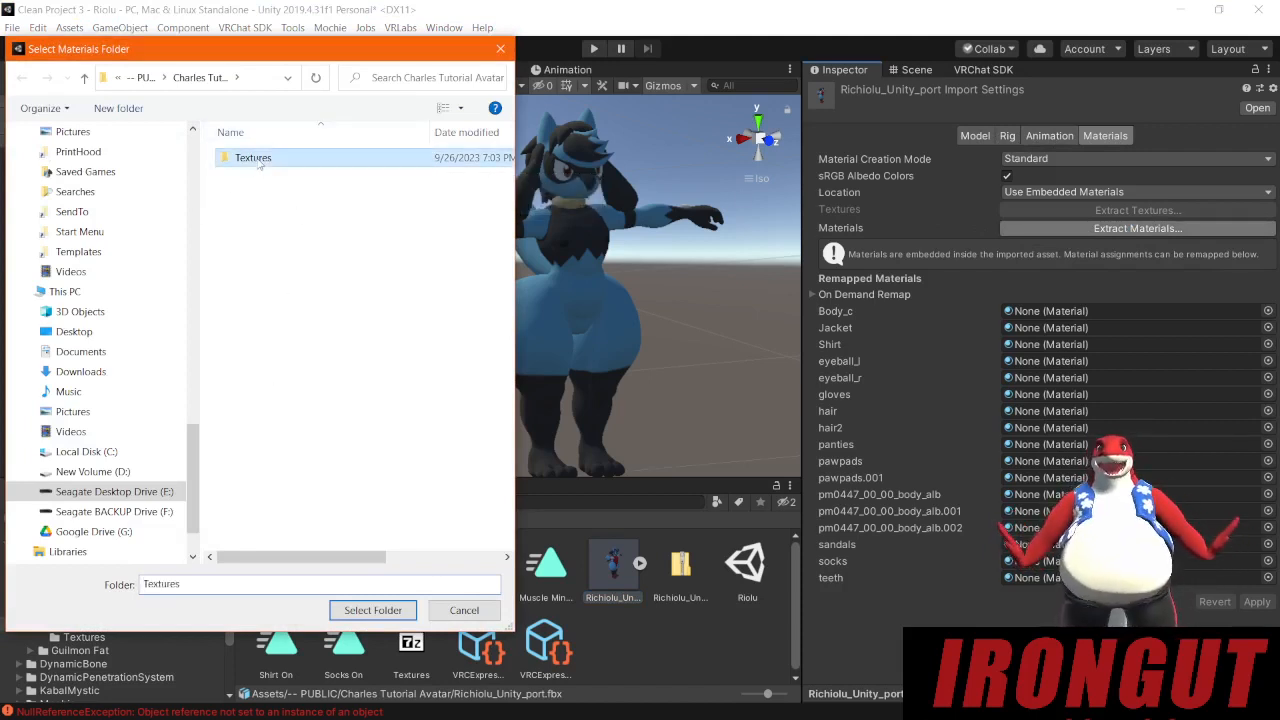
double_click(250, 158)
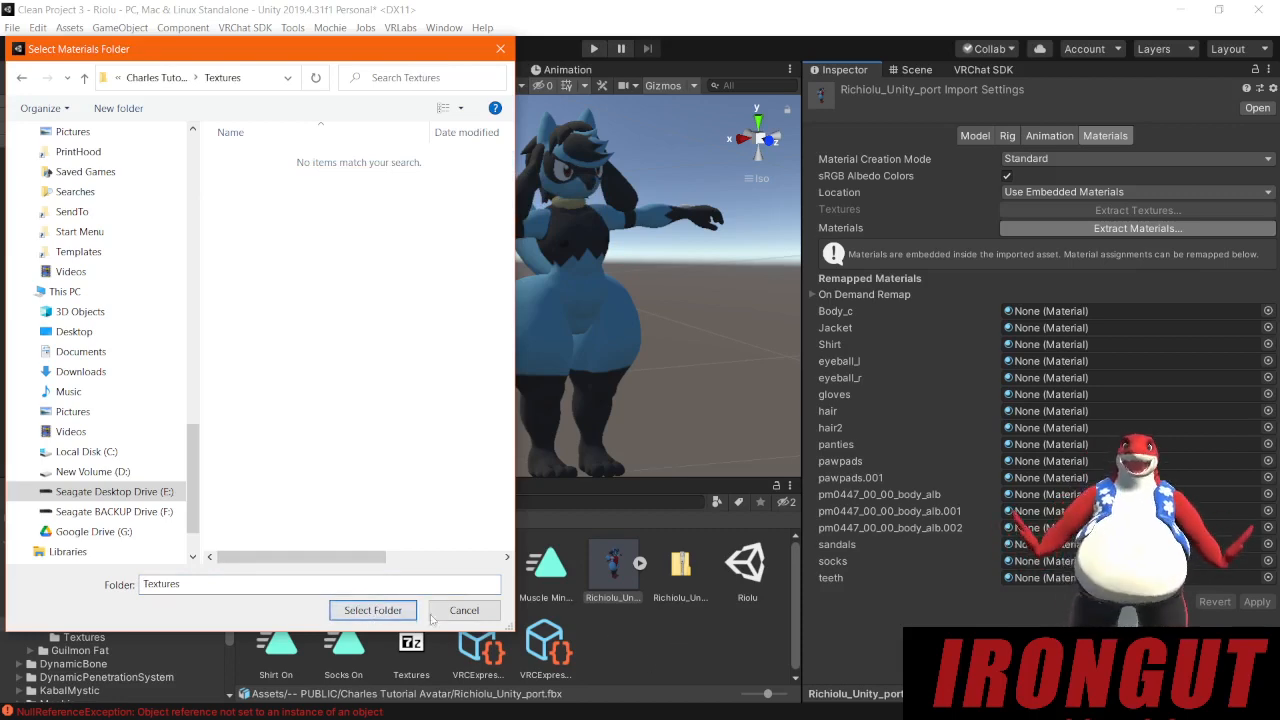
click(372, 611)
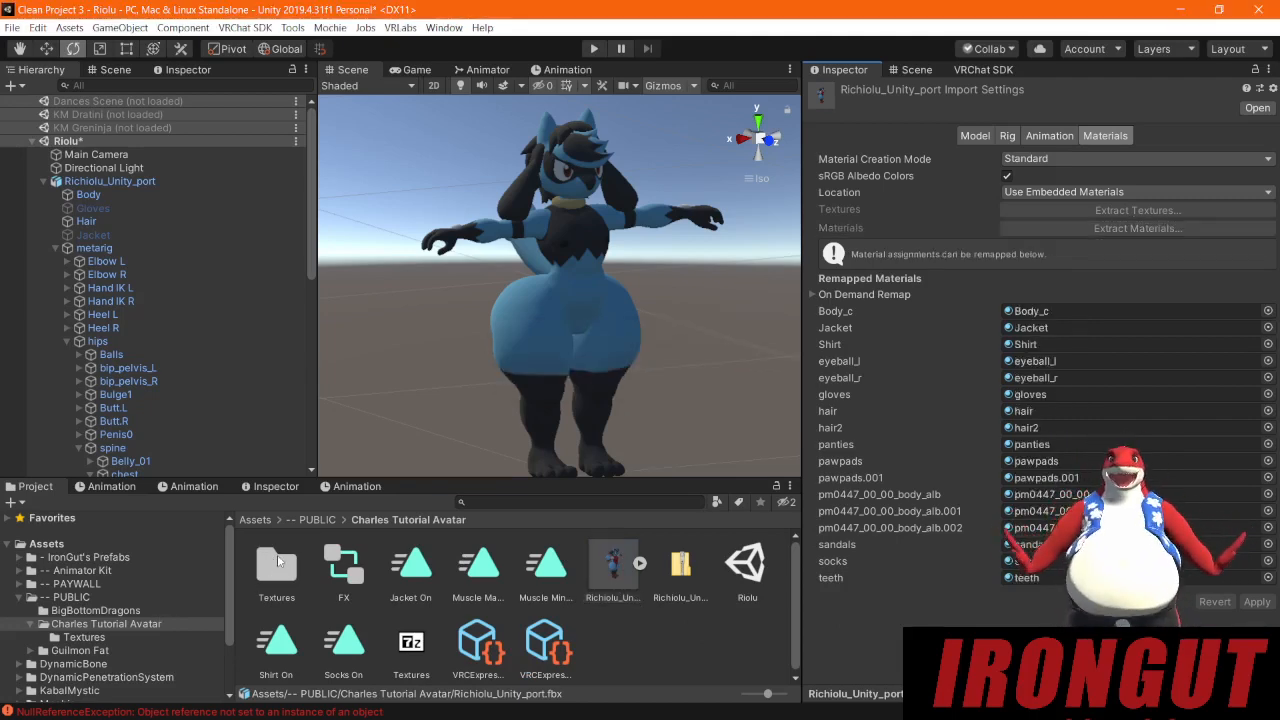
Step: Open the Textures folder and set the Body_c material's albedo colour to white (FFFFFF)
double_click(277, 565)
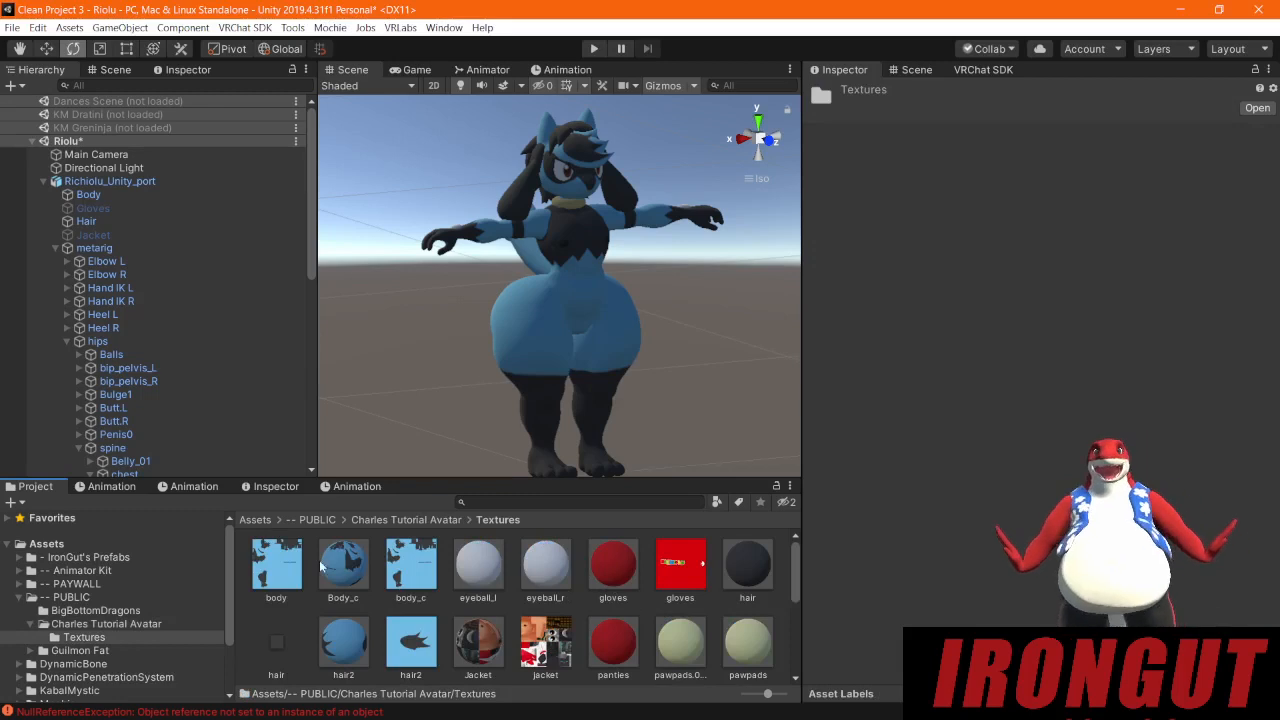
click(345, 562)
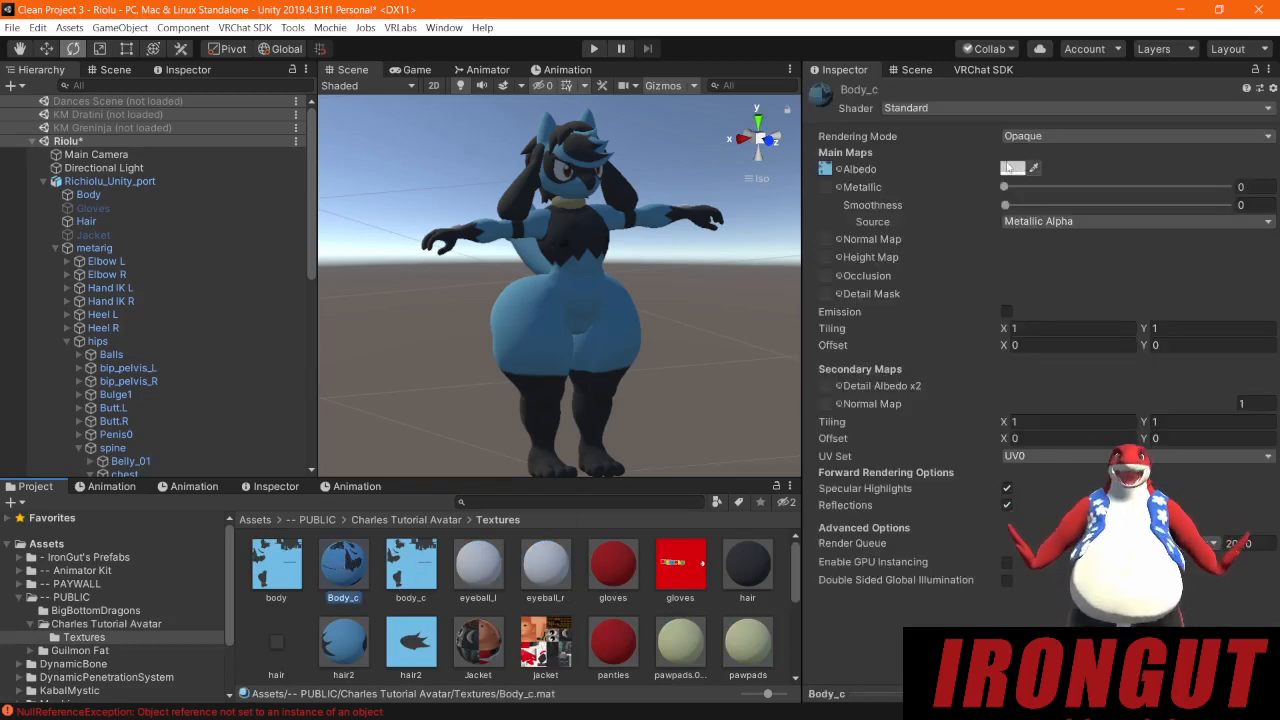
click(1012, 168)
drag(976, 296, 833, 78)
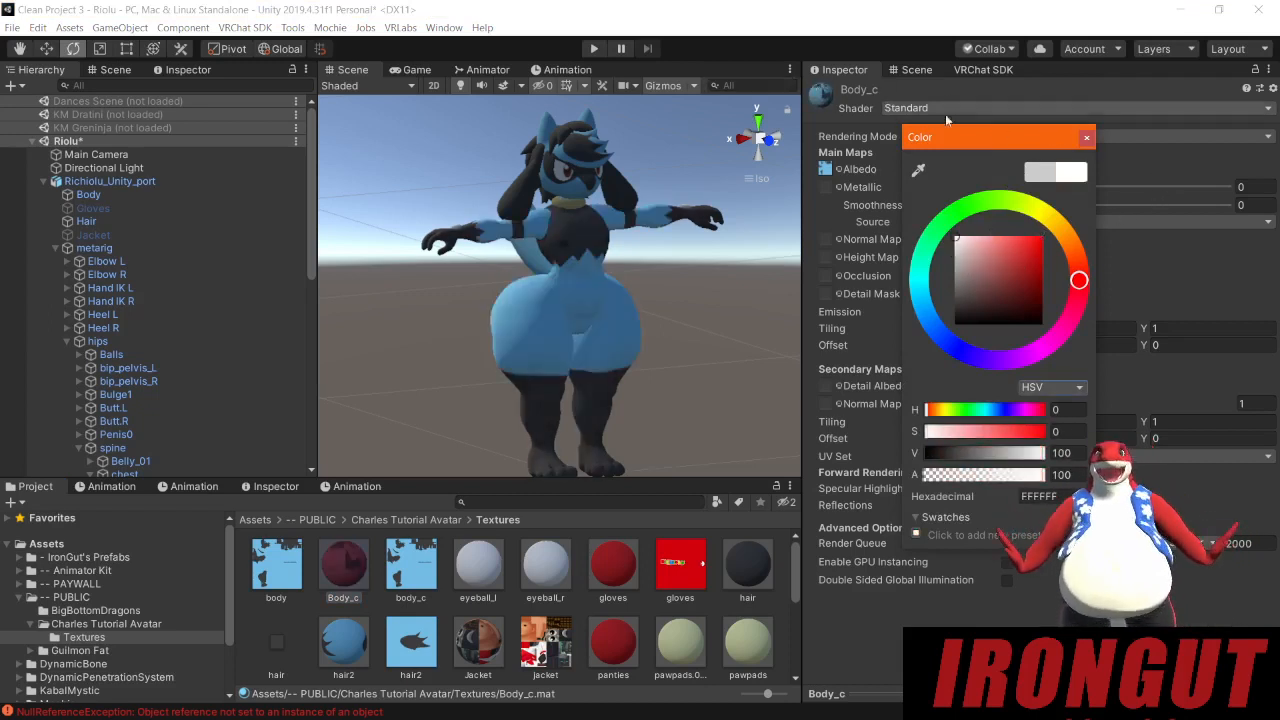
click(1087, 139)
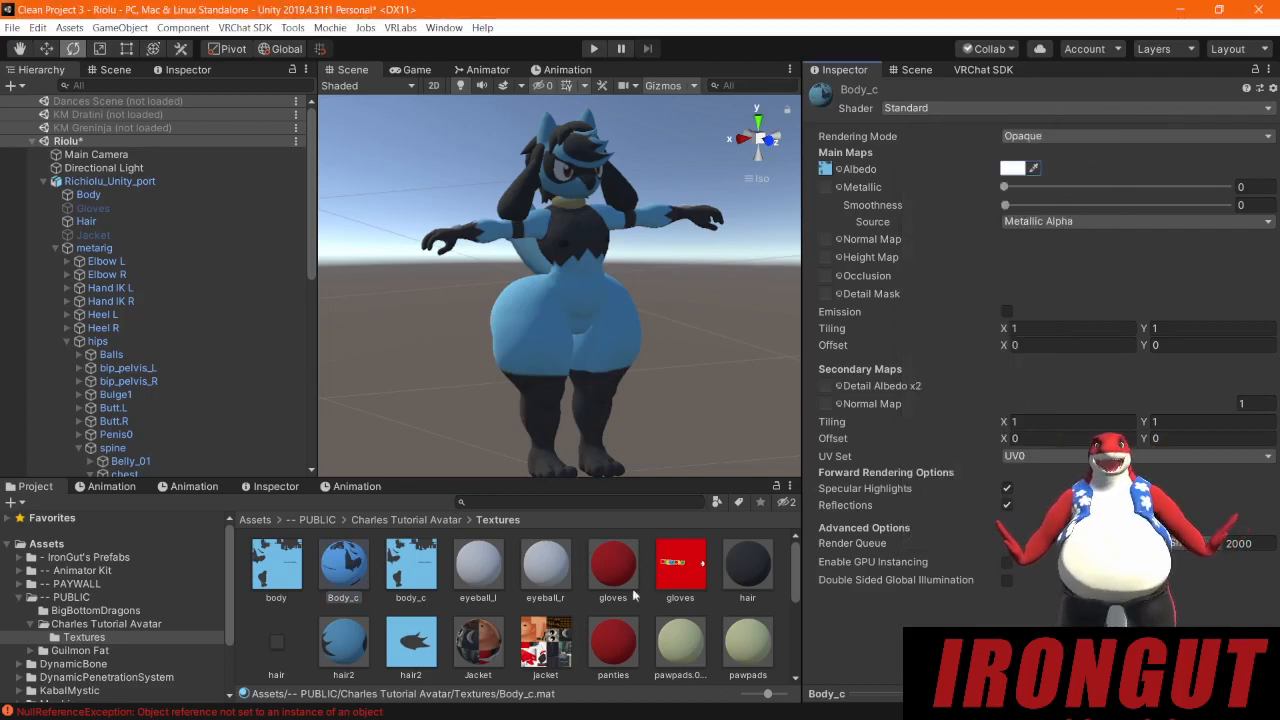
Step: Try the red gloves texture as the Body_c material's albedo map, view it on the avatar and undo the change
scroll(651, 622, down, 3)
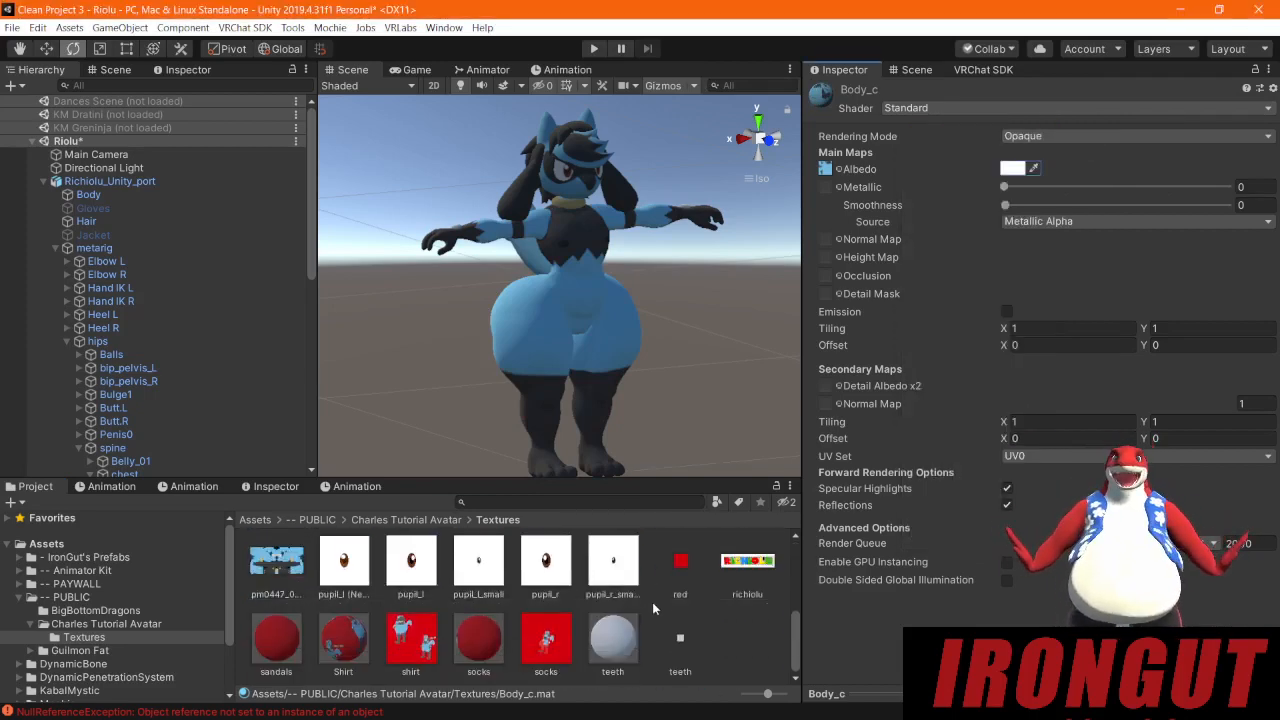
scroll(660, 628, up, 3)
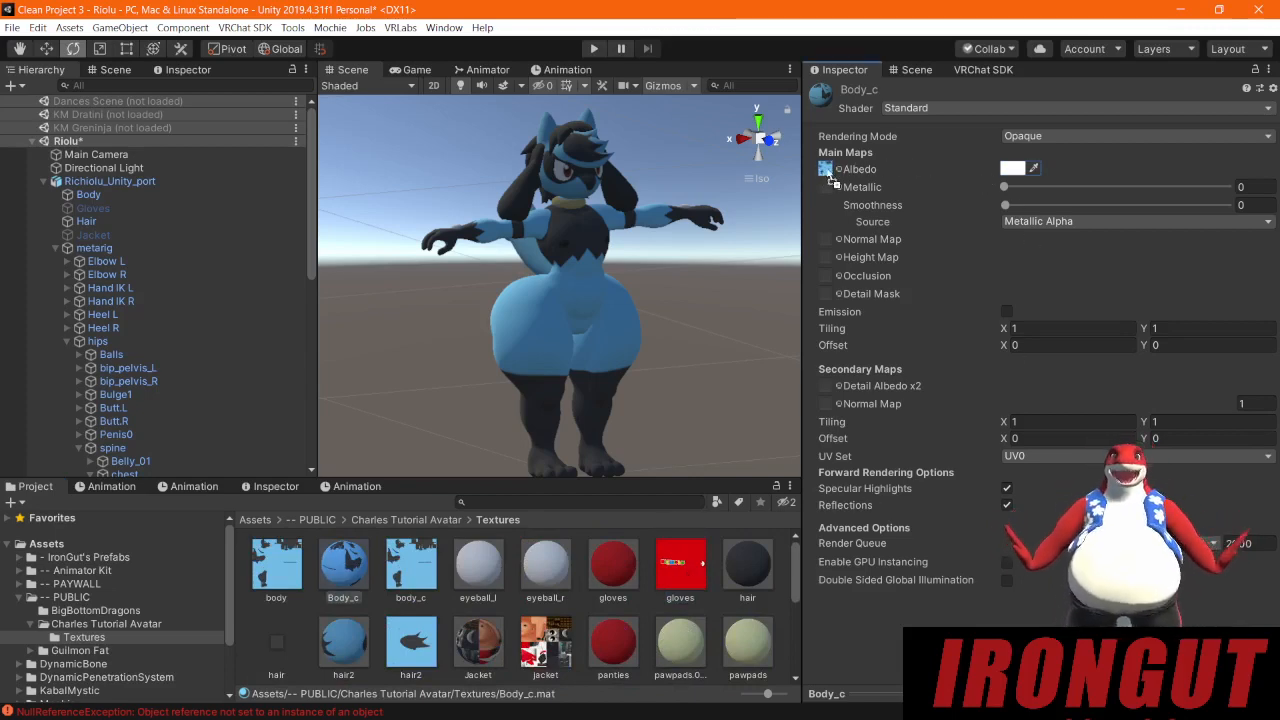
drag(828, 174, 827, 169)
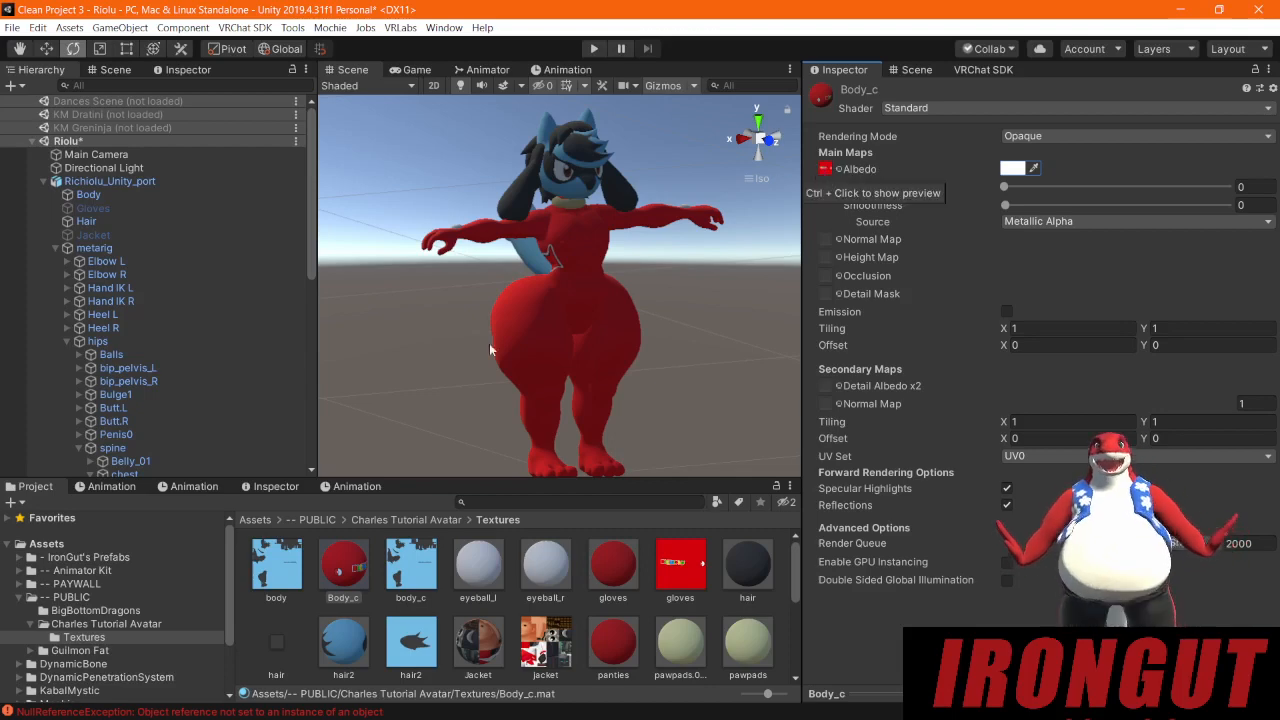
right_drag(491, 350, 599, 316)
key(ctrl+z)
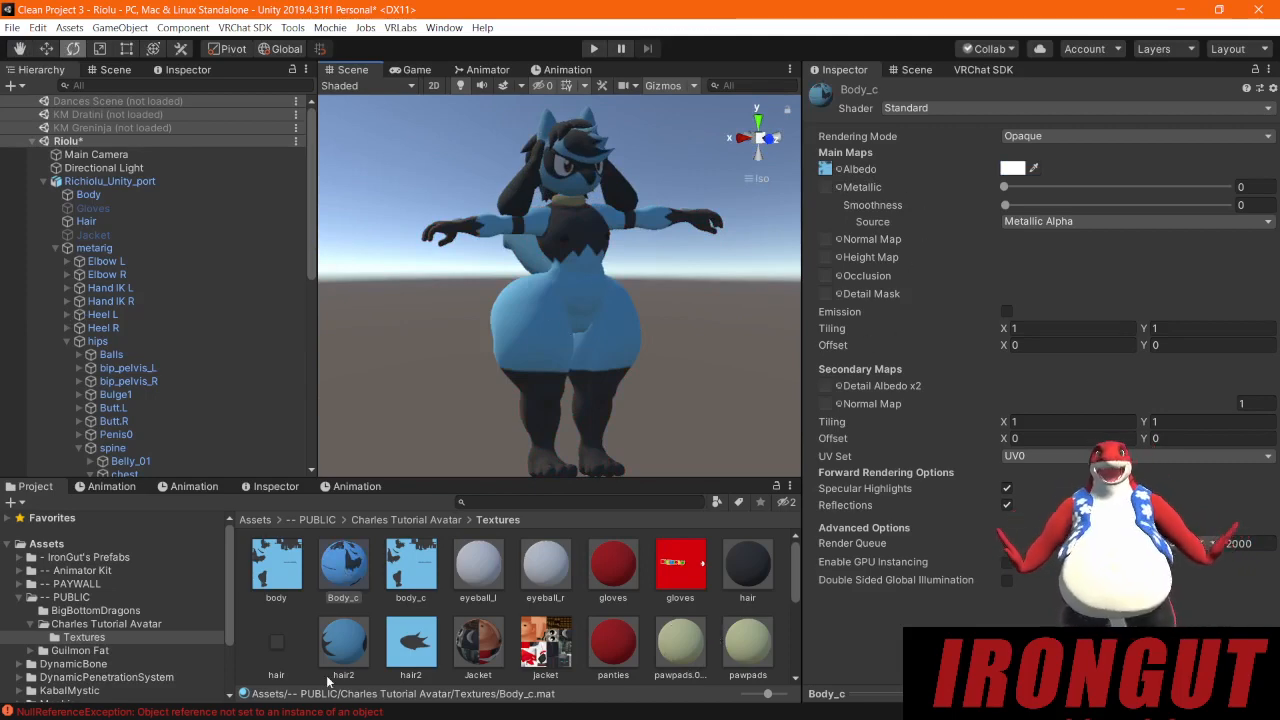
Step: Look through the extracted materials, including hair2, Body_c, both eyeballs, gloves and hair, comparing their albedo settings
click(346, 652)
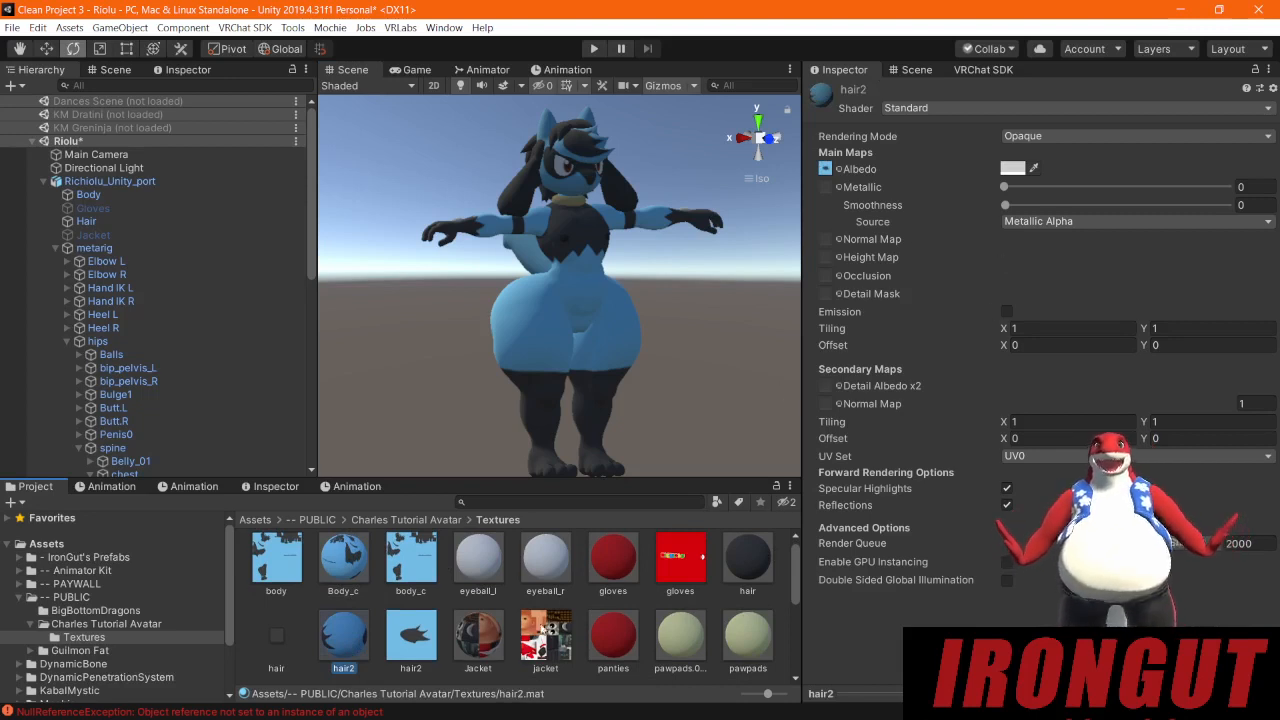
scroll(367, 655, up, 1)
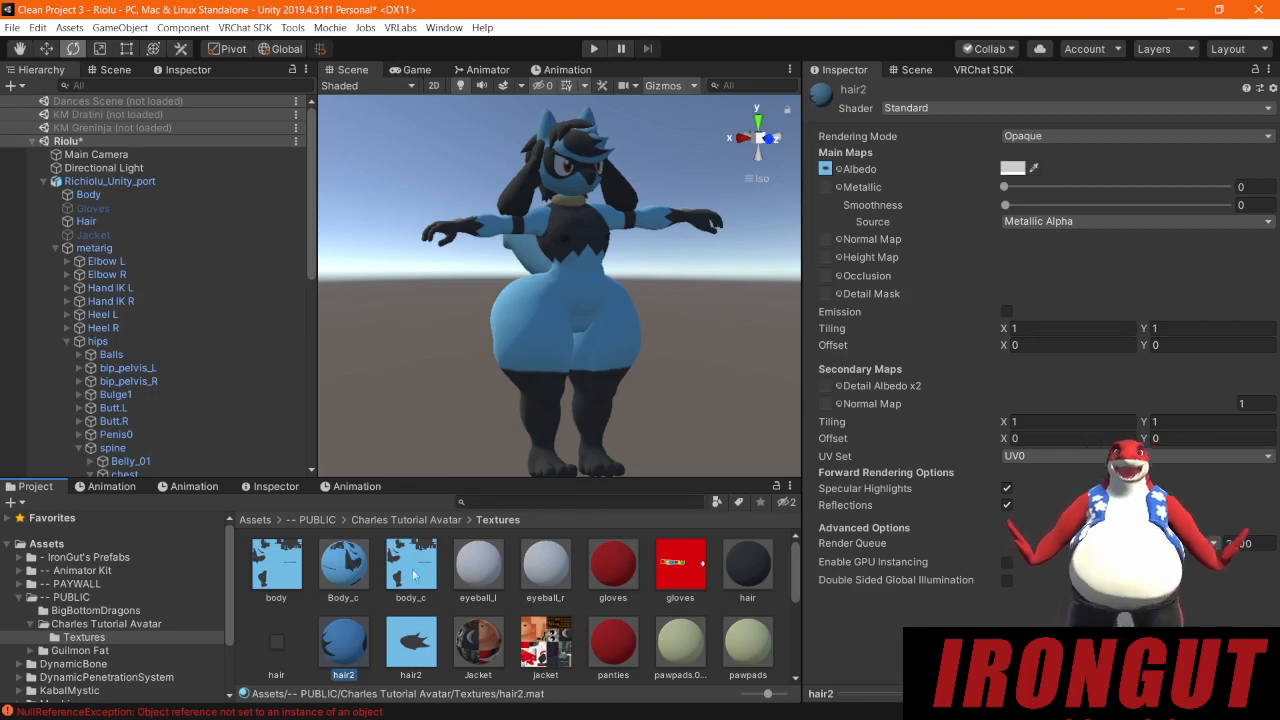
click(336, 580)
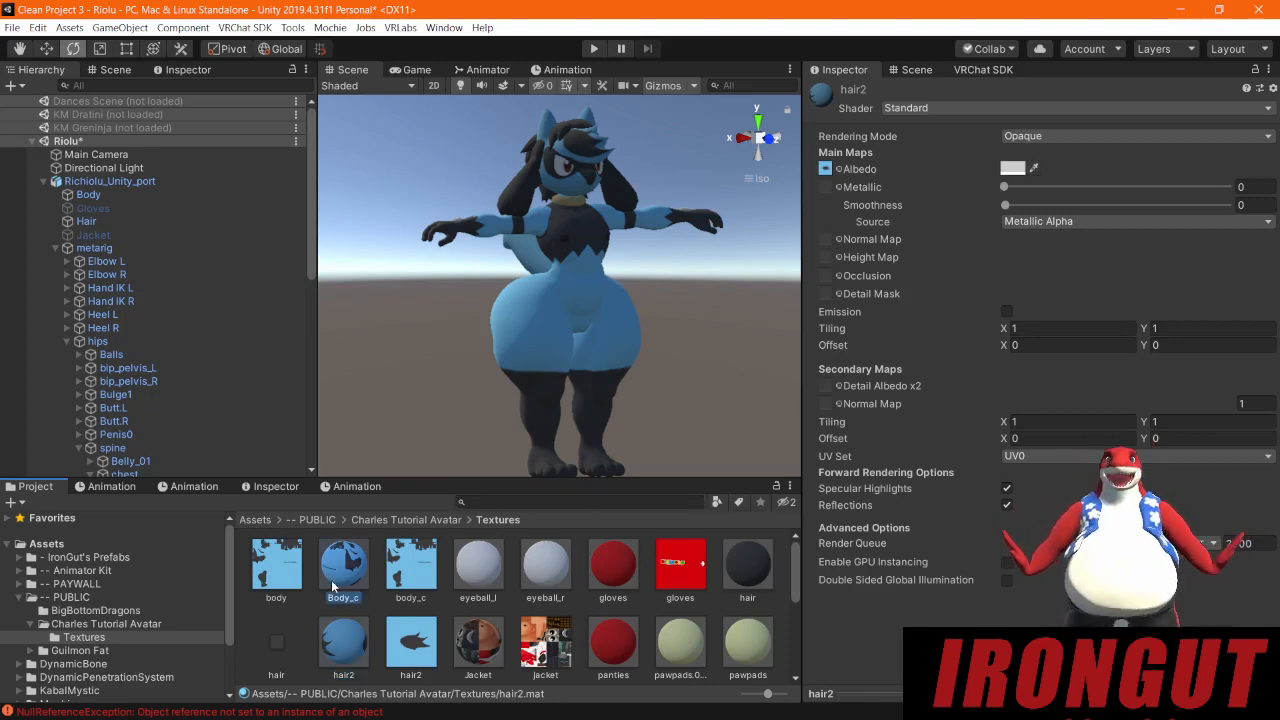
click(470, 575)
click(540, 570)
click(622, 568)
click(760, 570)
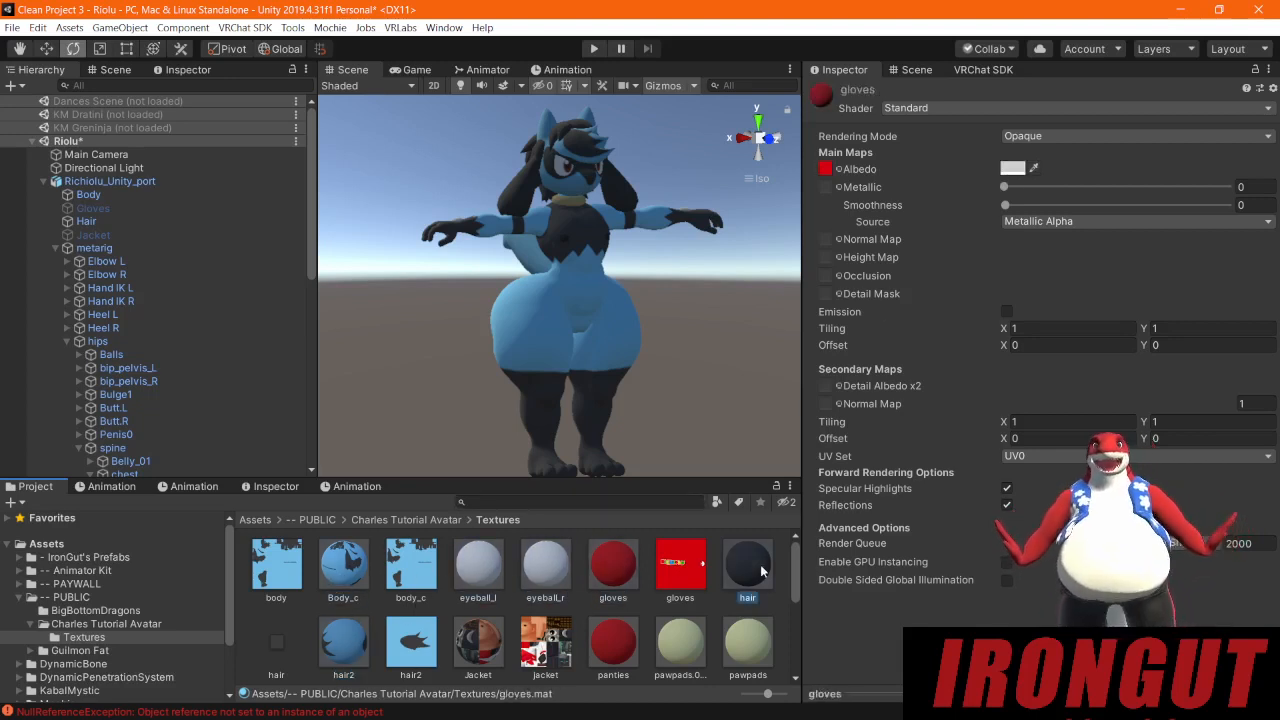
click(478, 573)
click(352, 576)
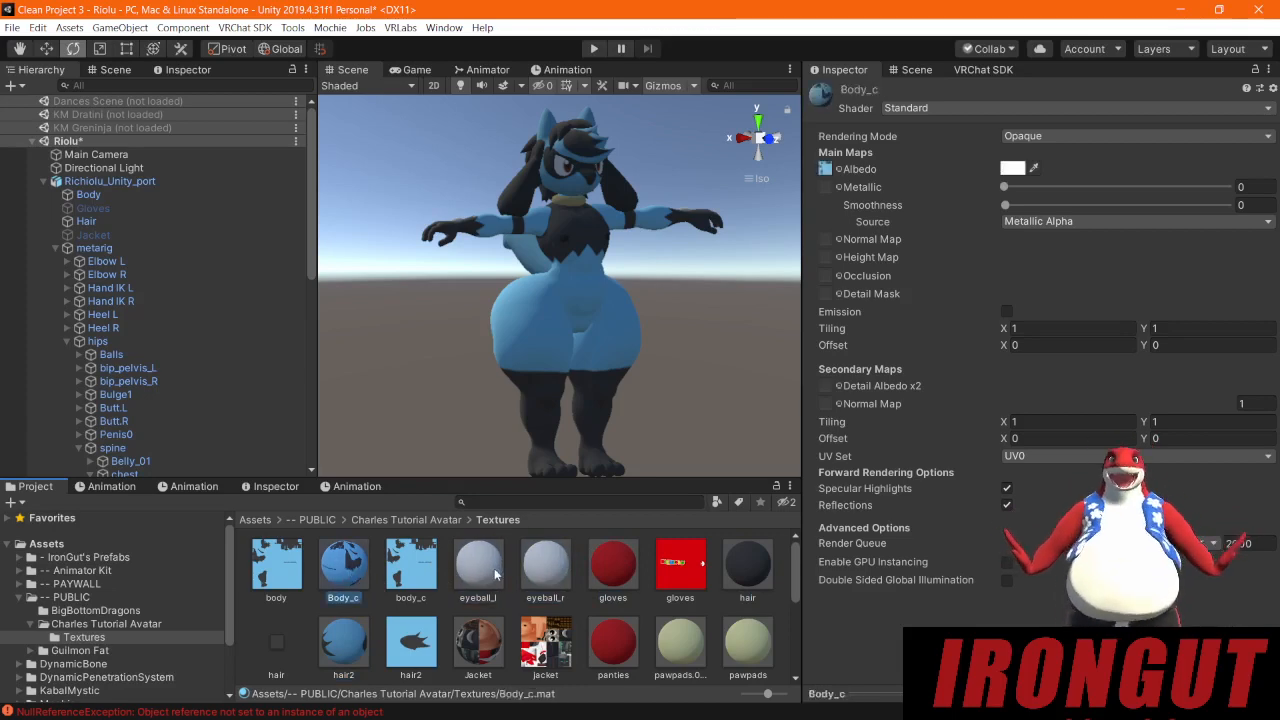
Step: Set the albedo colour of the eyeball_l and eyeball_r materials to white (FFFFFF)
click(472, 575)
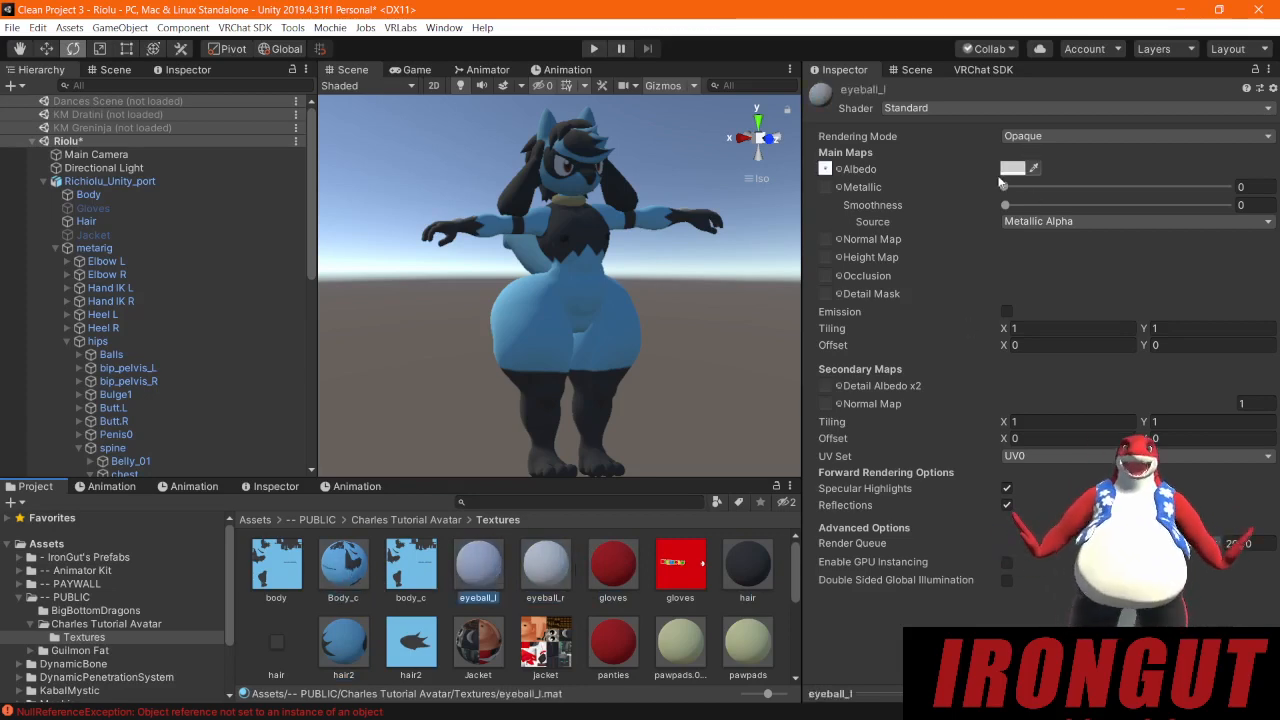
click(1015, 169)
click(955, 238)
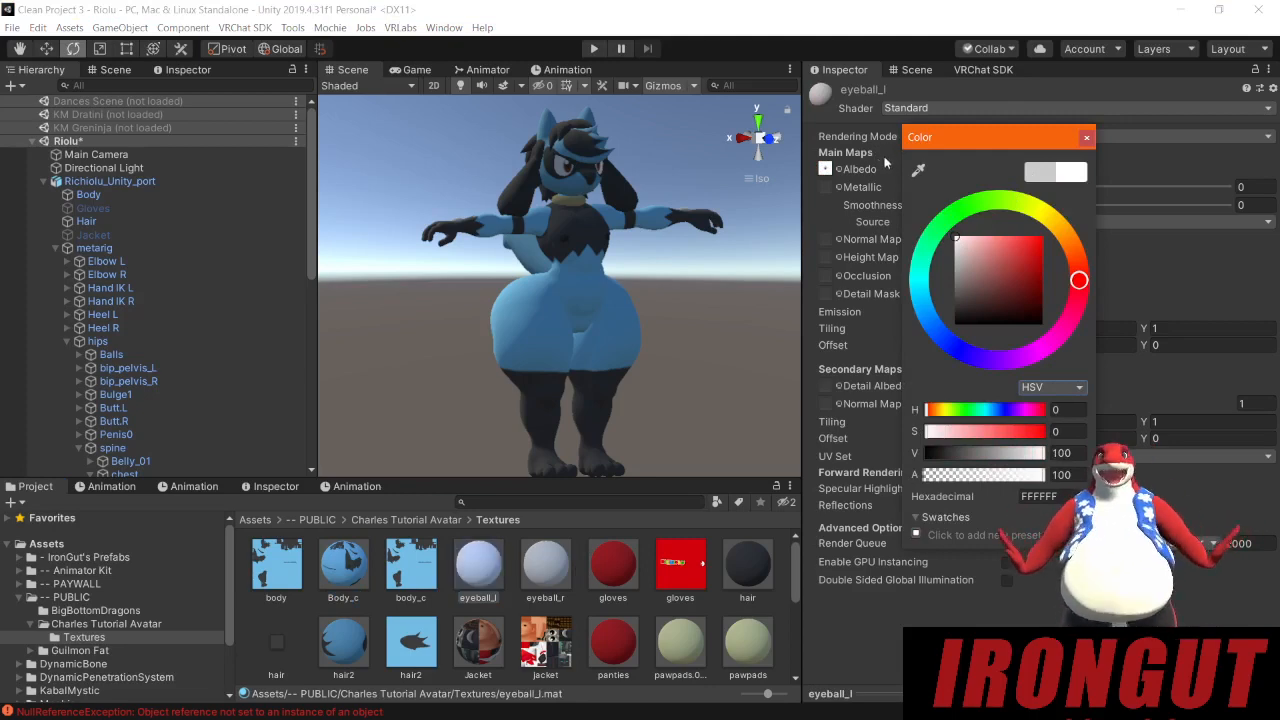
click(1083, 137)
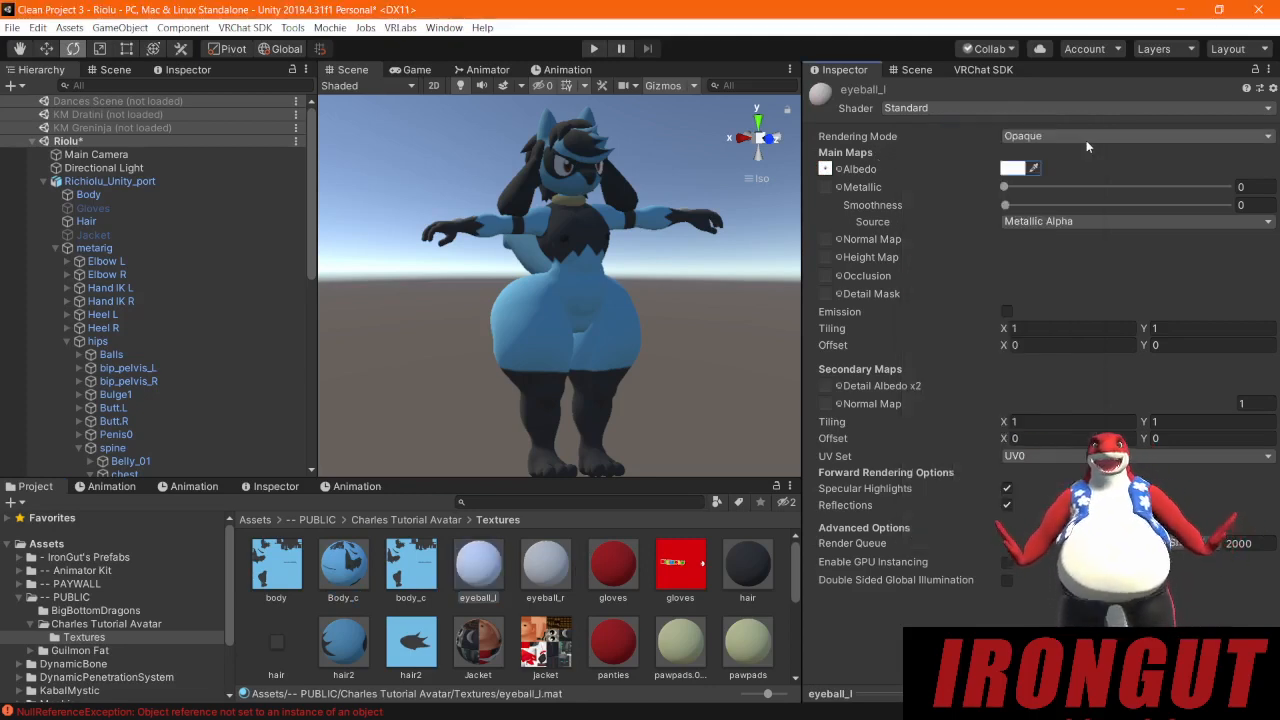
click(544, 572)
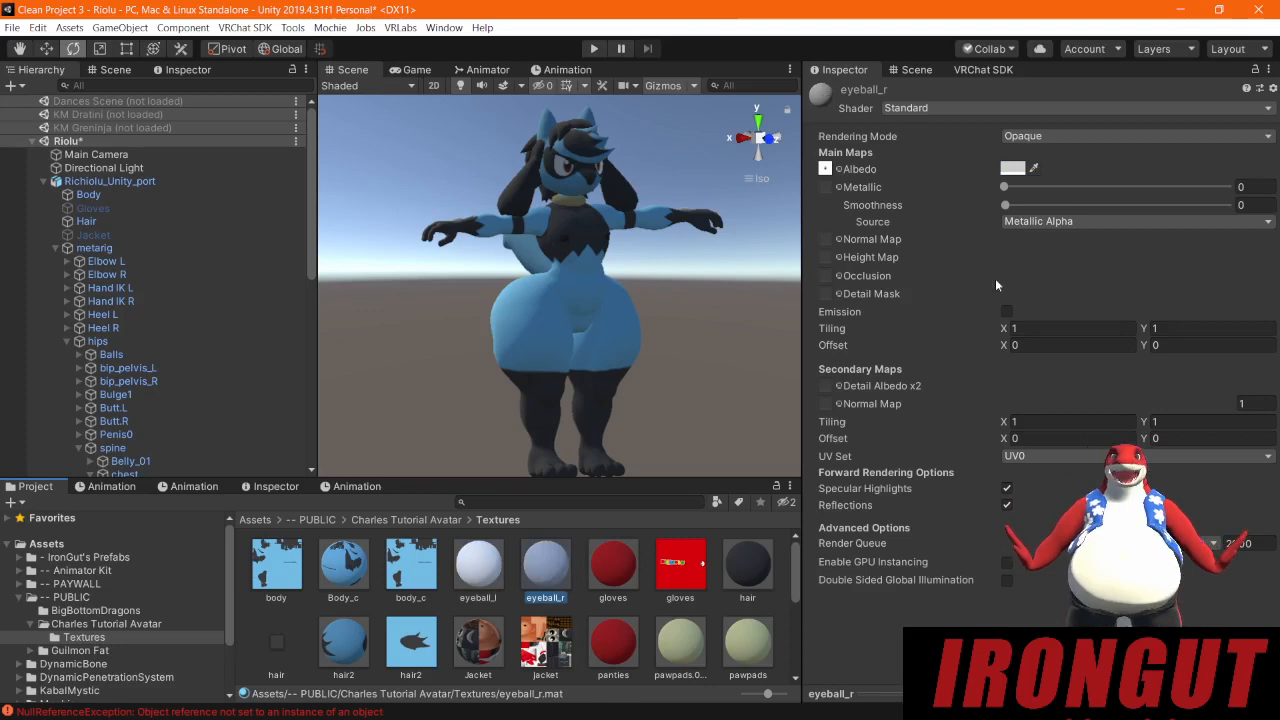
click(1012, 169)
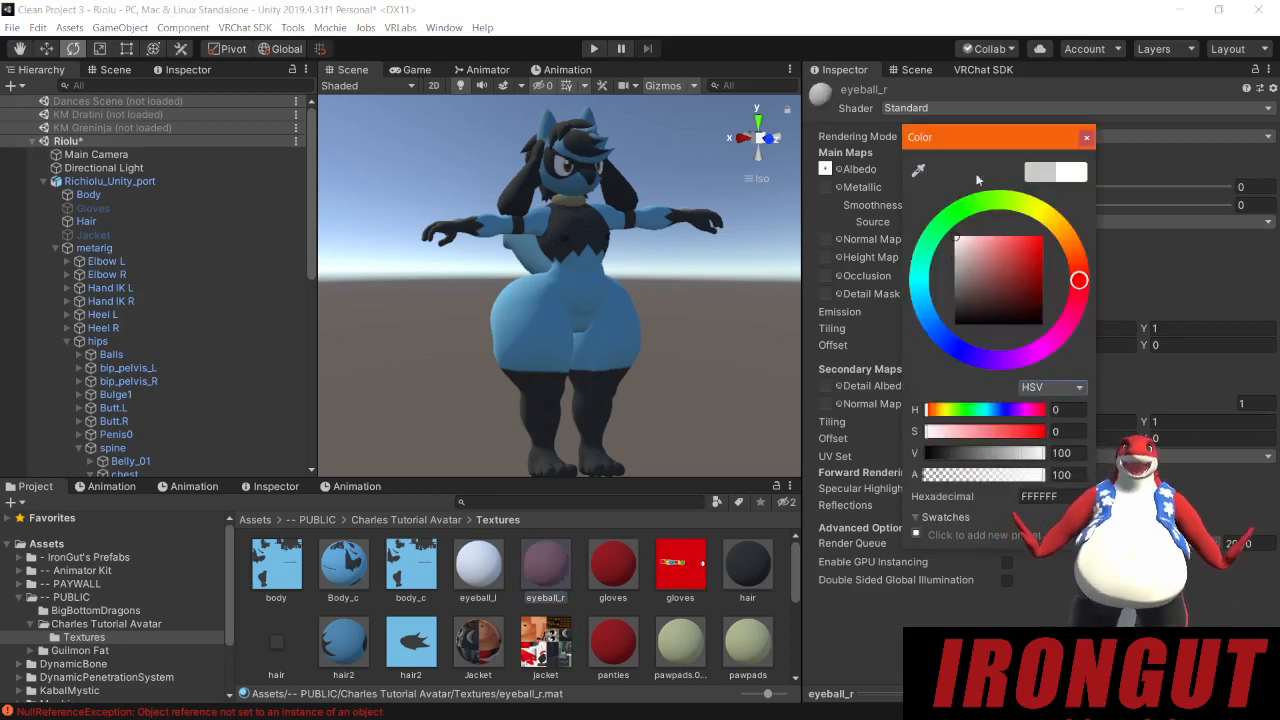
click(1086, 137)
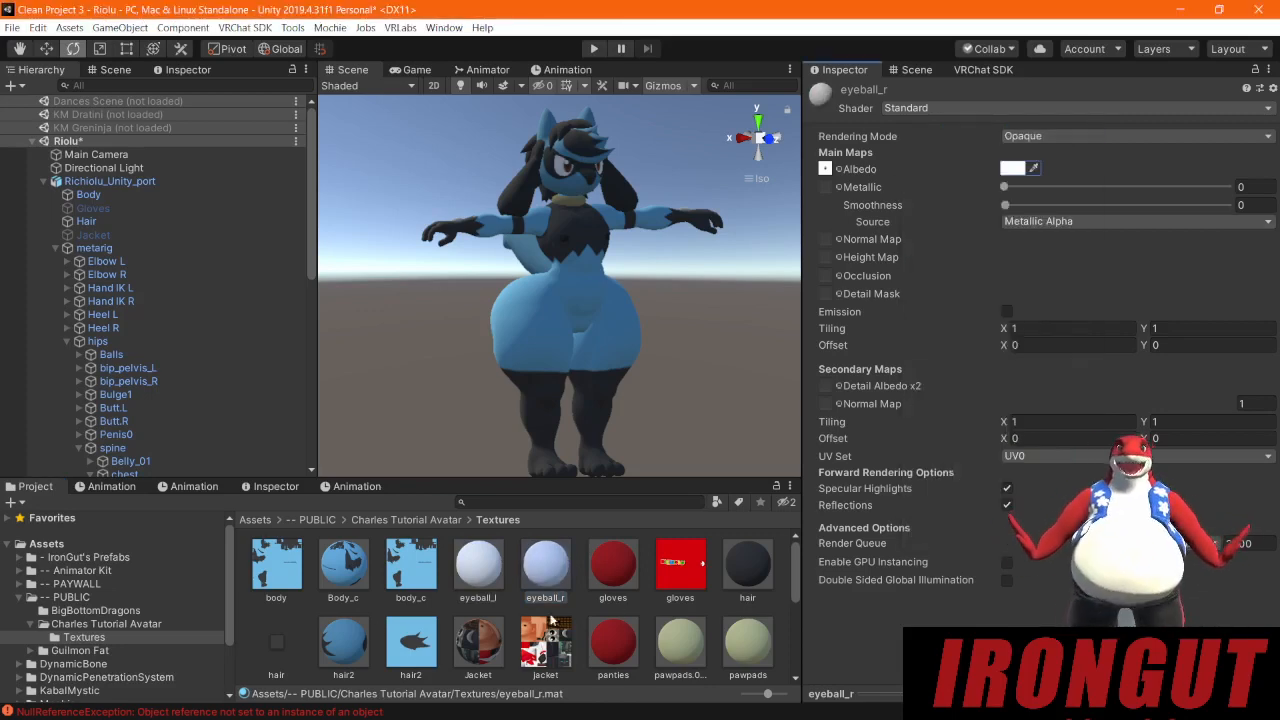
Step: Set the albedo colour of the hair2 and Jacket materials to white (FFFFFF)
click(345, 645)
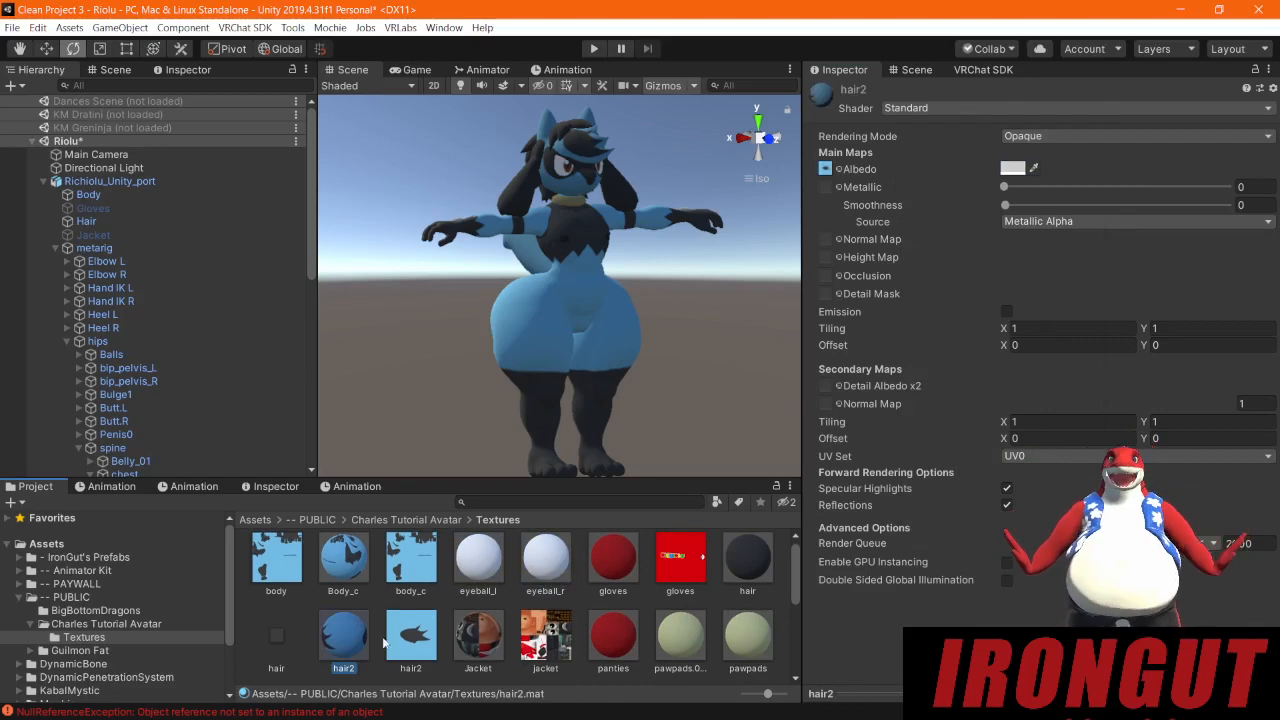
click(1012, 169)
drag(985, 258, 784, 56)
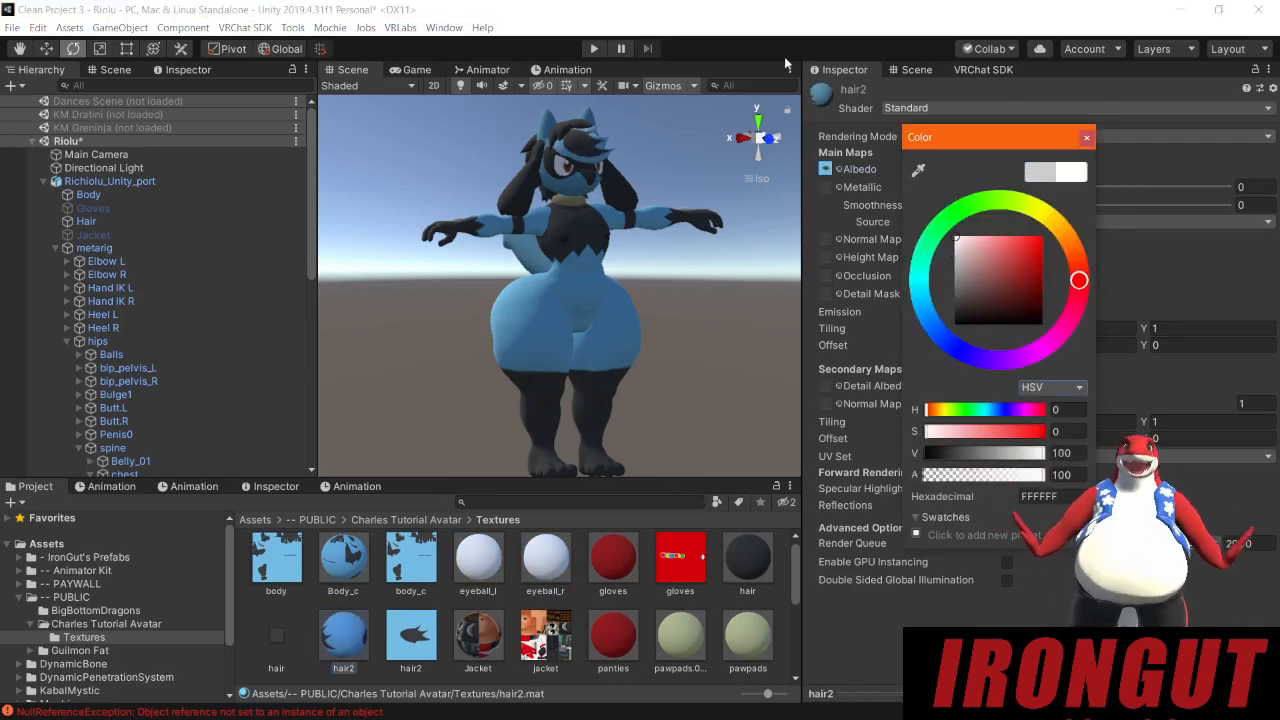
click(1086, 137)
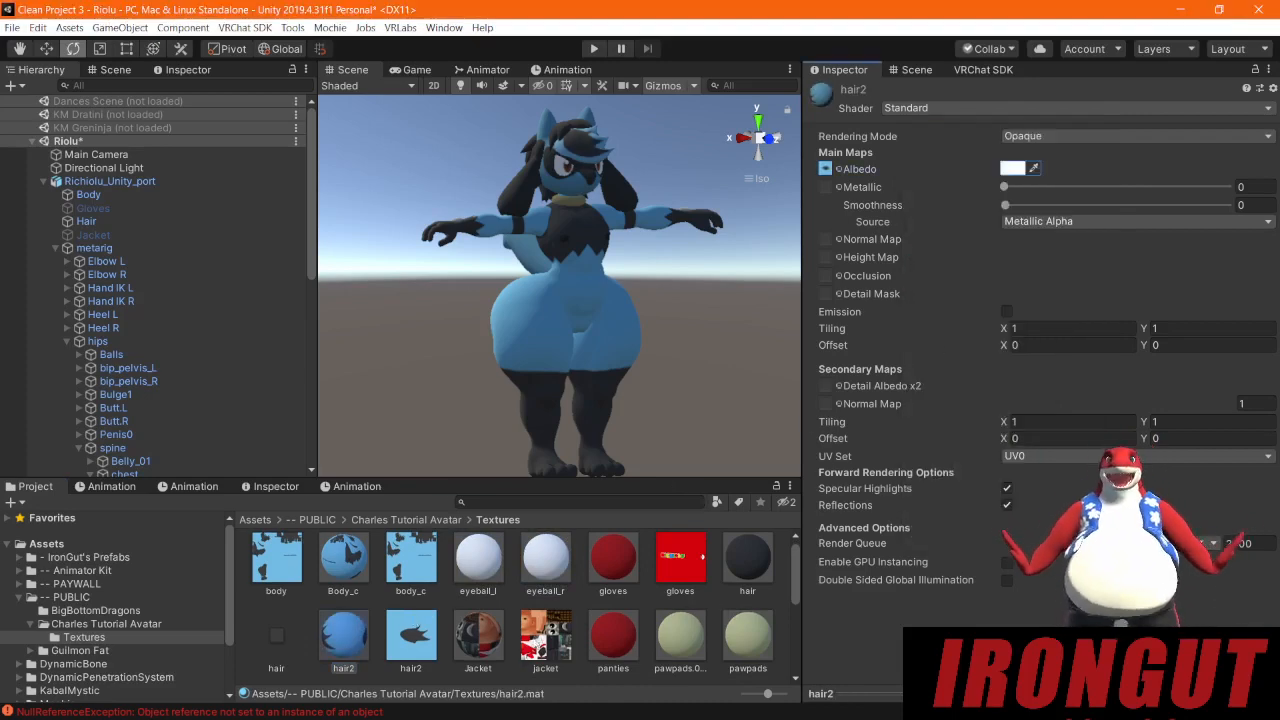
click(488, 640)
click(1012, 168)
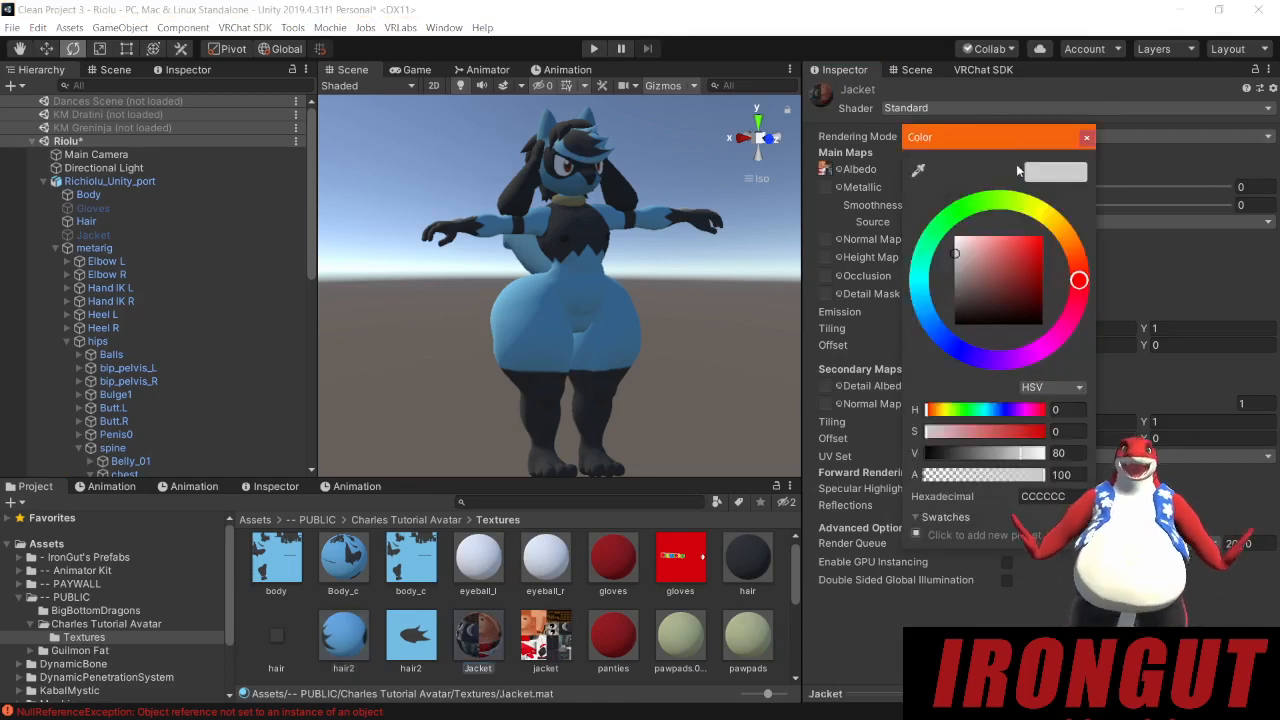
click(1086, 137)
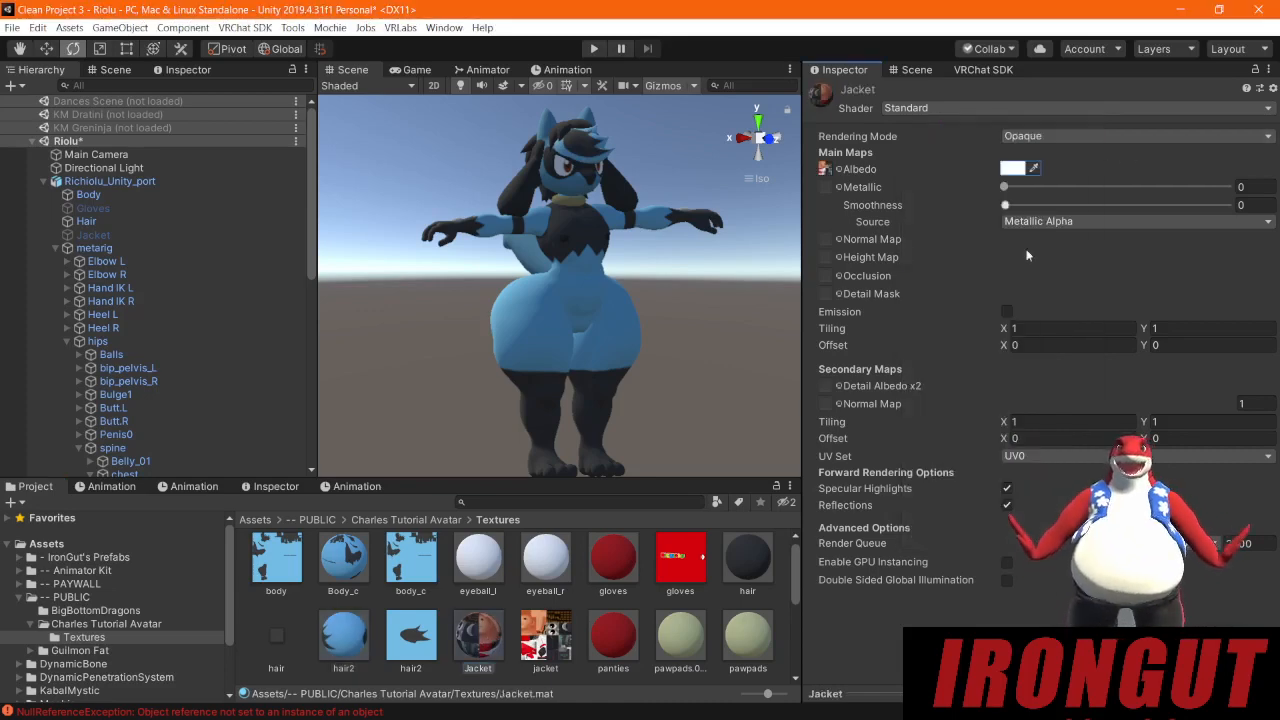
Step: Set the albedo colour of the panties and pawpads.001 materials to white (FFFFFF)
click(612, 640)
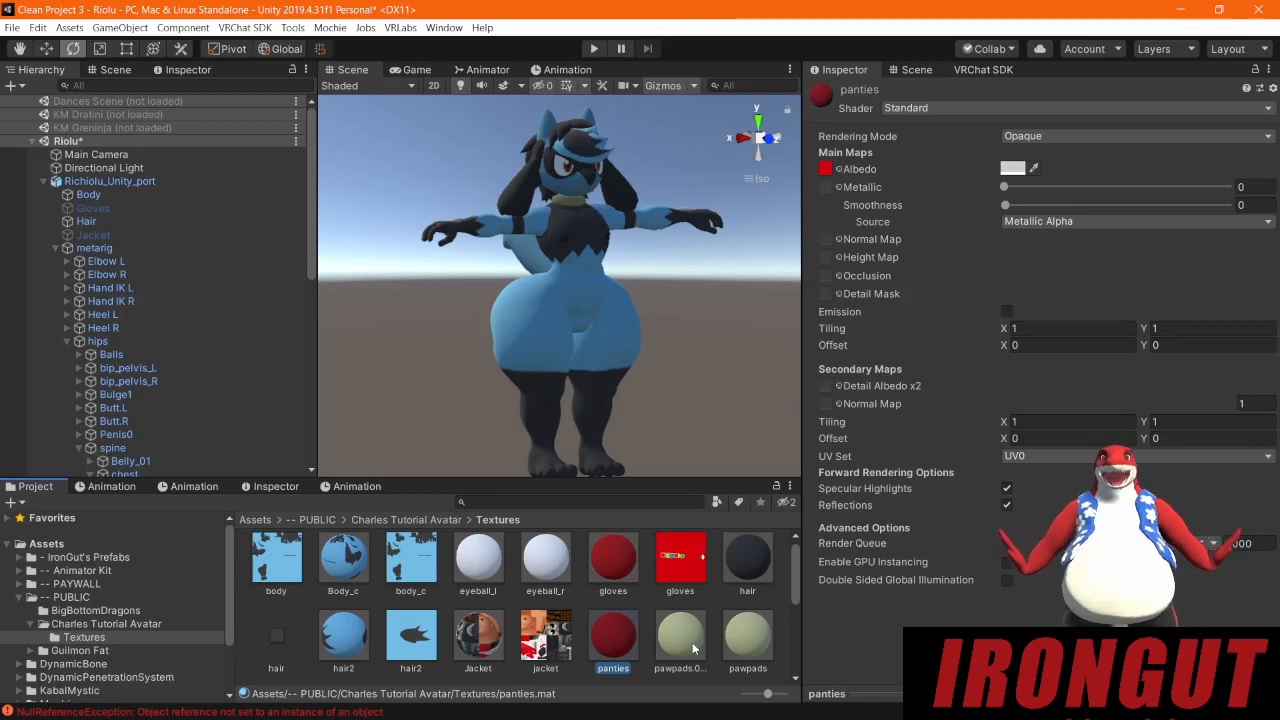
click(1012, 168)
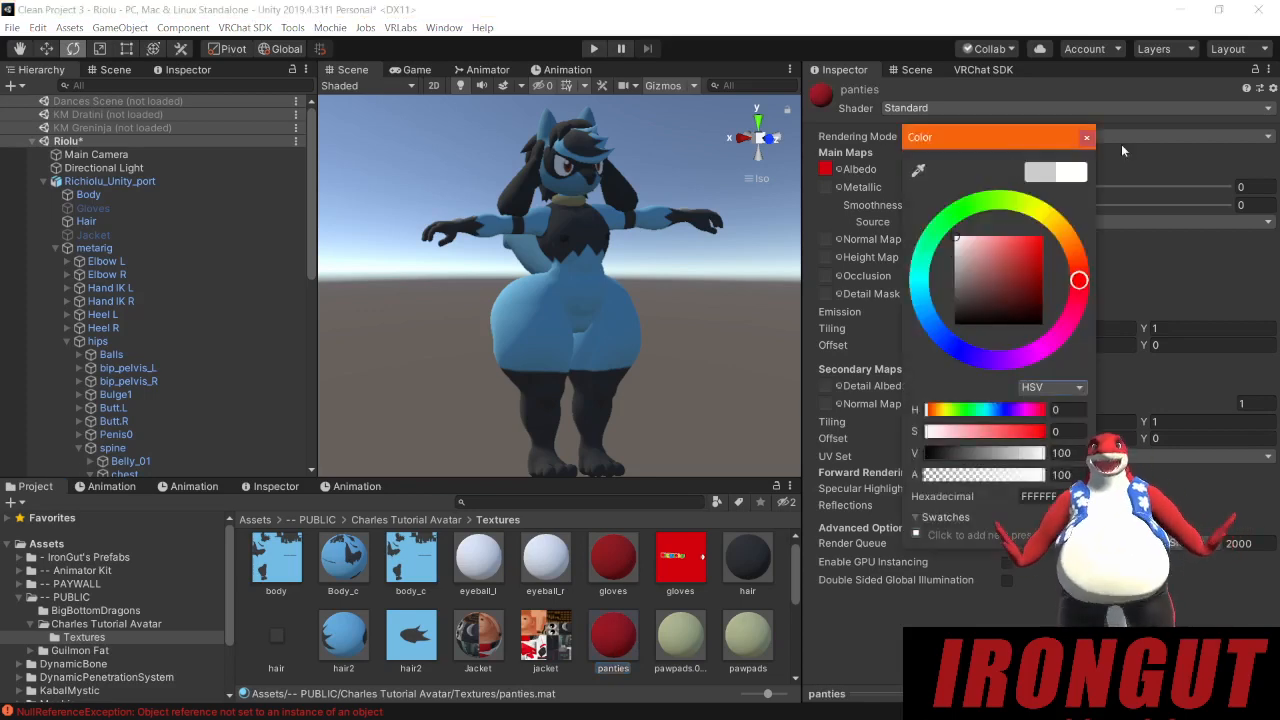
click(1086, 137)
click(680, 640)
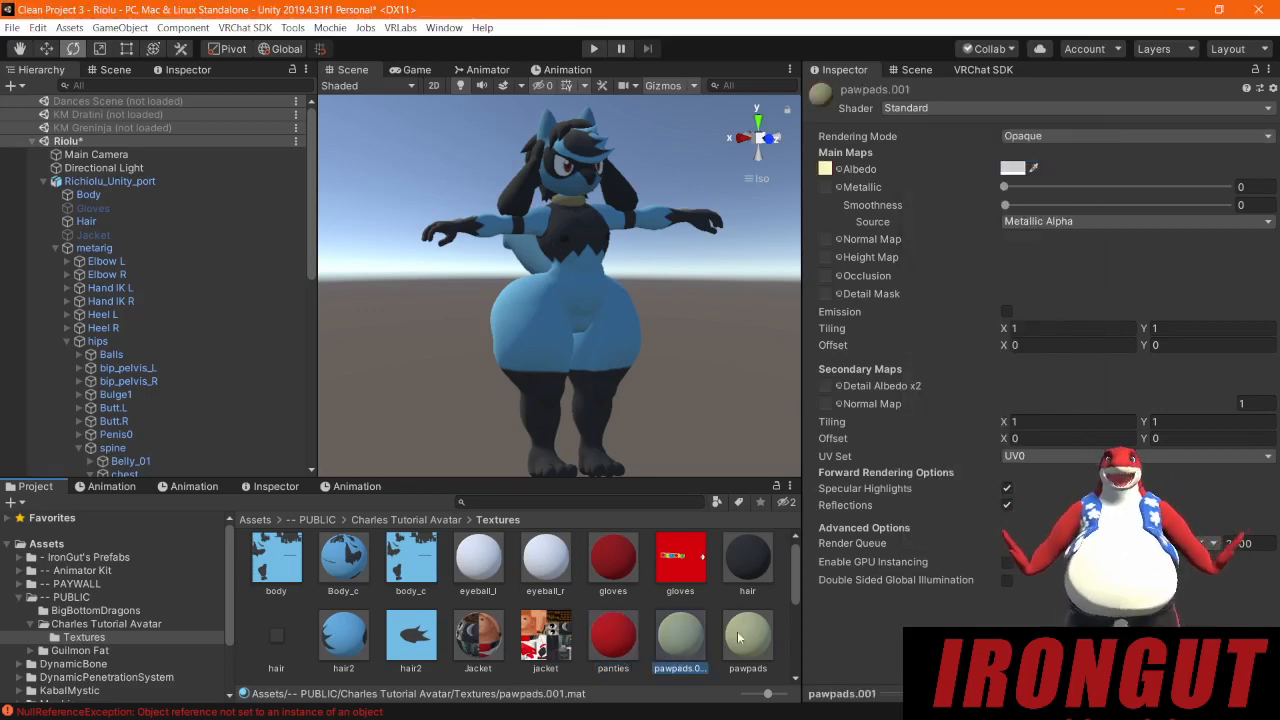
click(1020, 168)
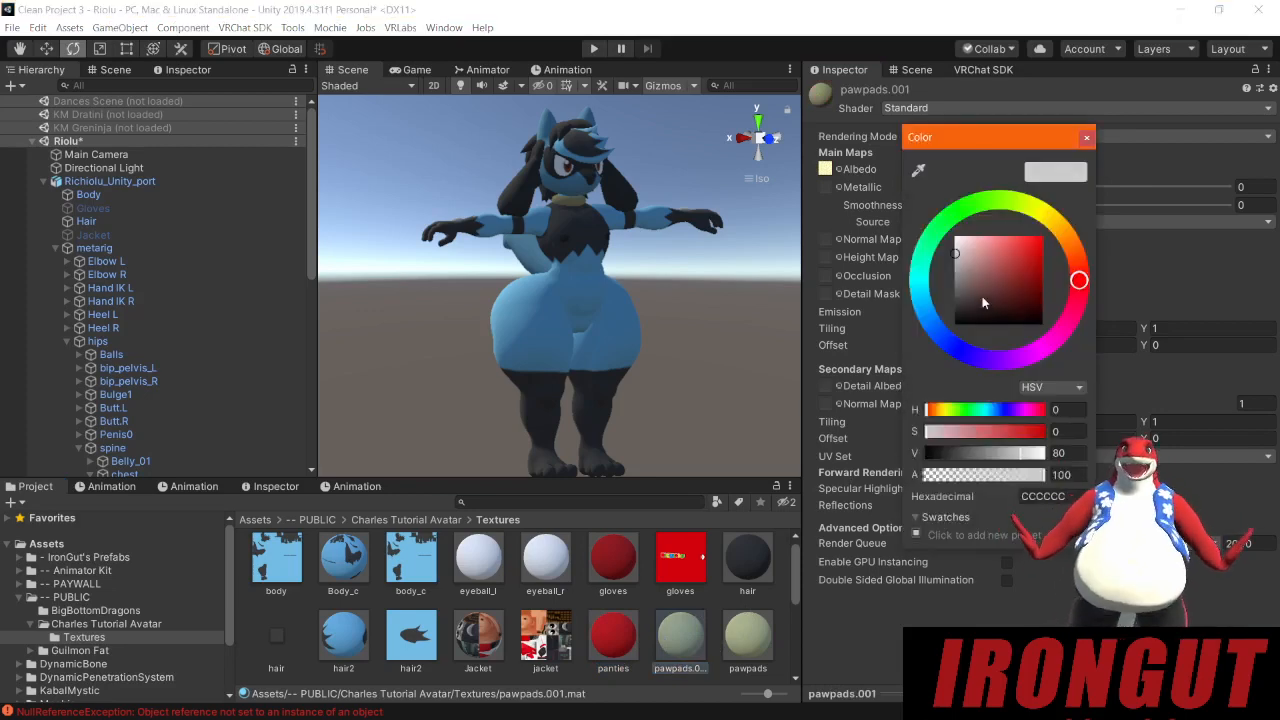
click(1087, 137)
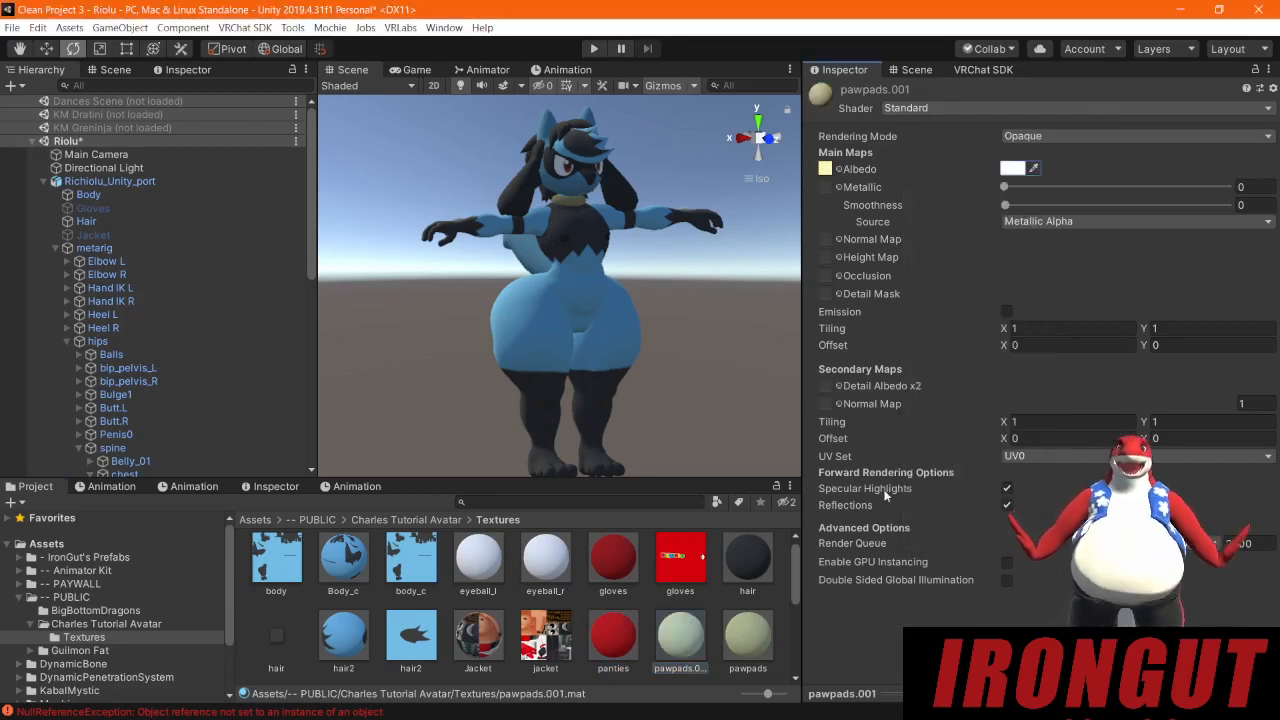
Step: Set the albedo colour of the pawpads and hair materials to white (FFFFFF)
click(747, 636)
click(1012, 168)
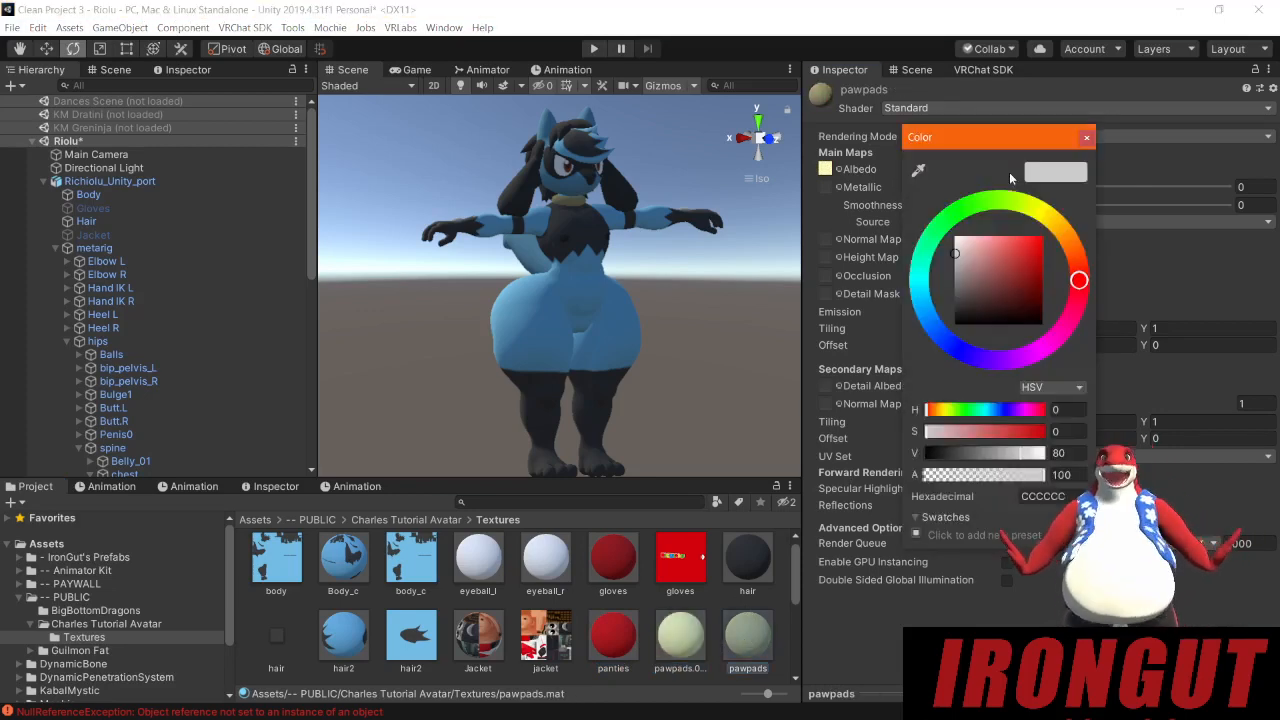
drag(930, 182, 928, 180)
click(1087, 138)
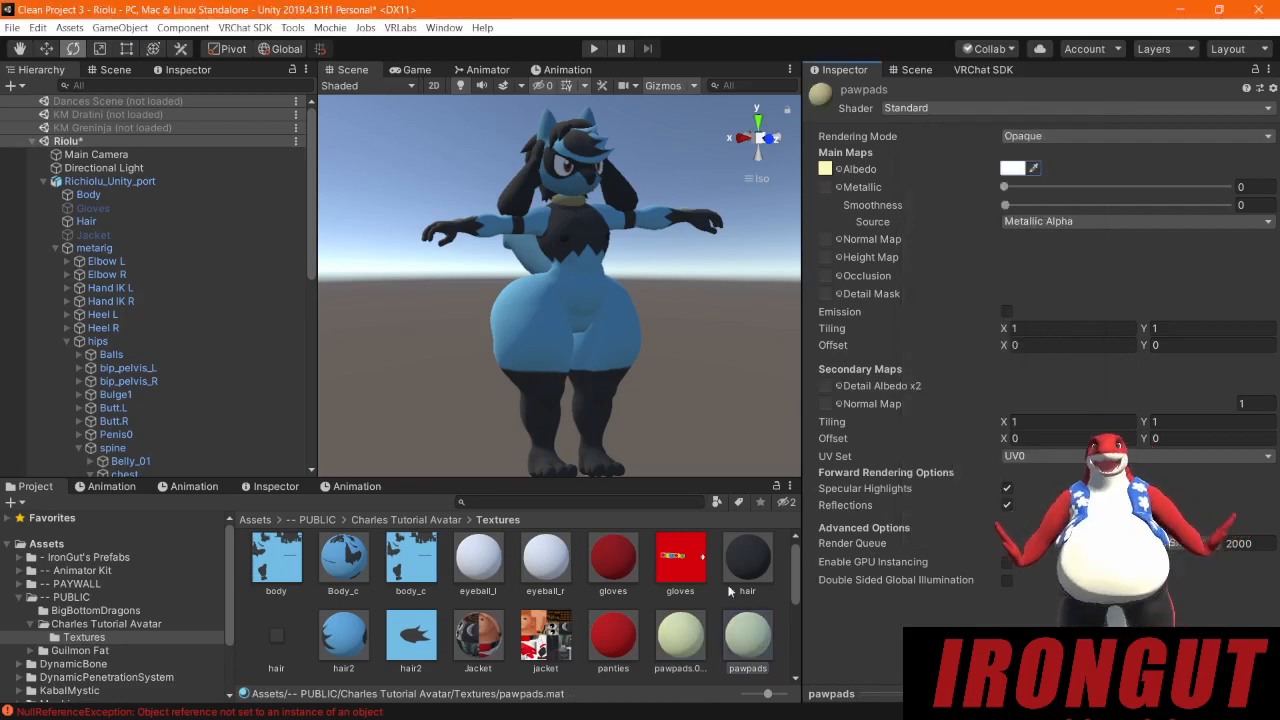
click(766, 557)
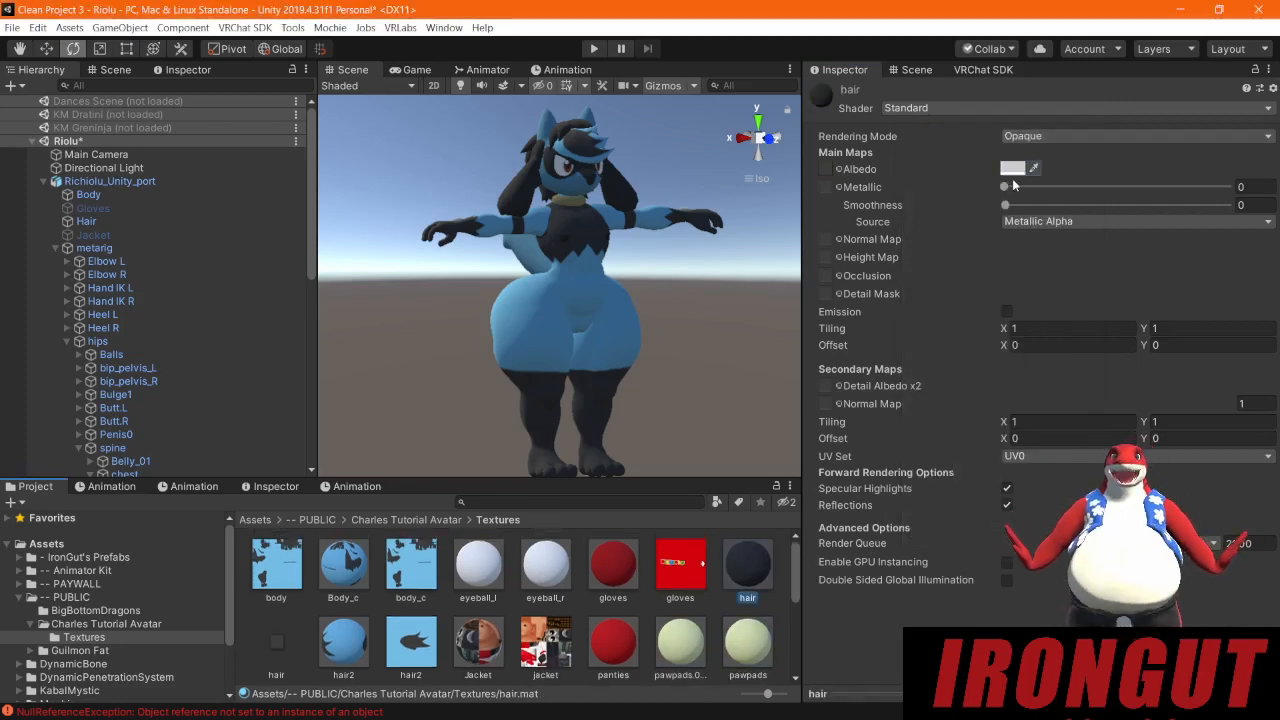
click(1016, 170)
drag(968, 250, 887, 160)
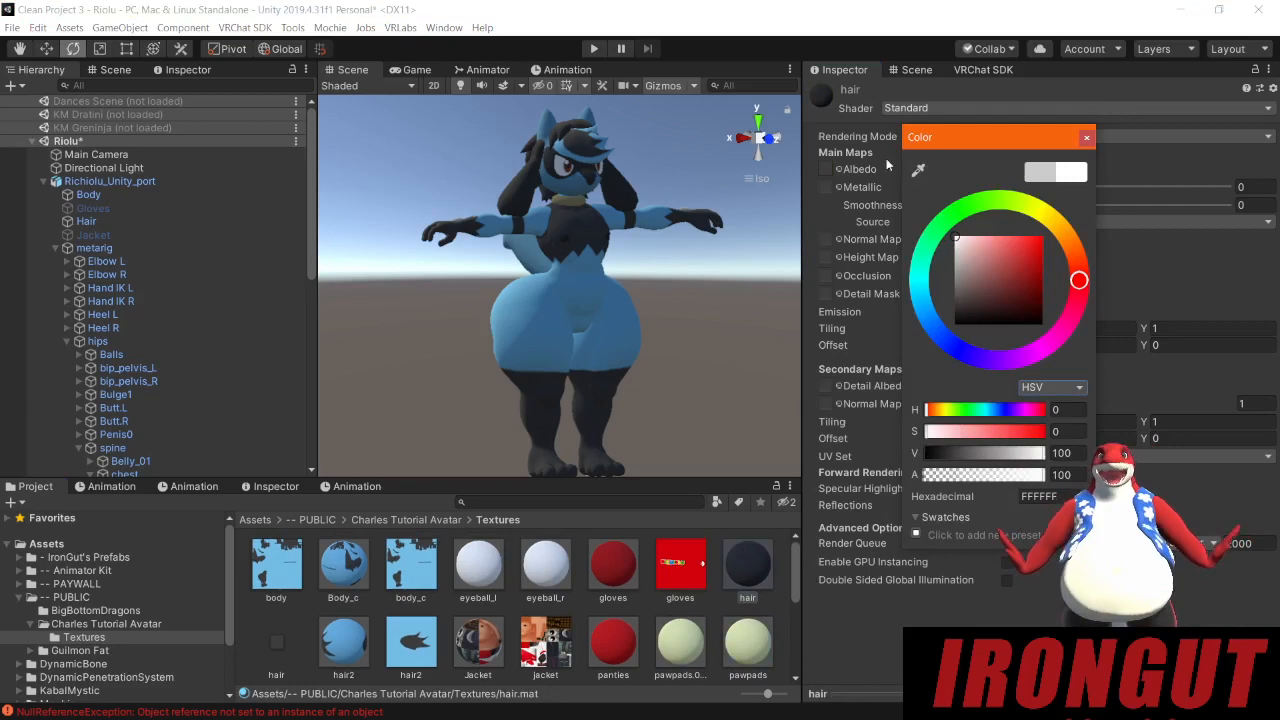
click(1087, 139)
Step: Look through the Textures folder, examining the hair2, body_c and body textures and checking for remaining materials
scroll(430, 620, down, 5)
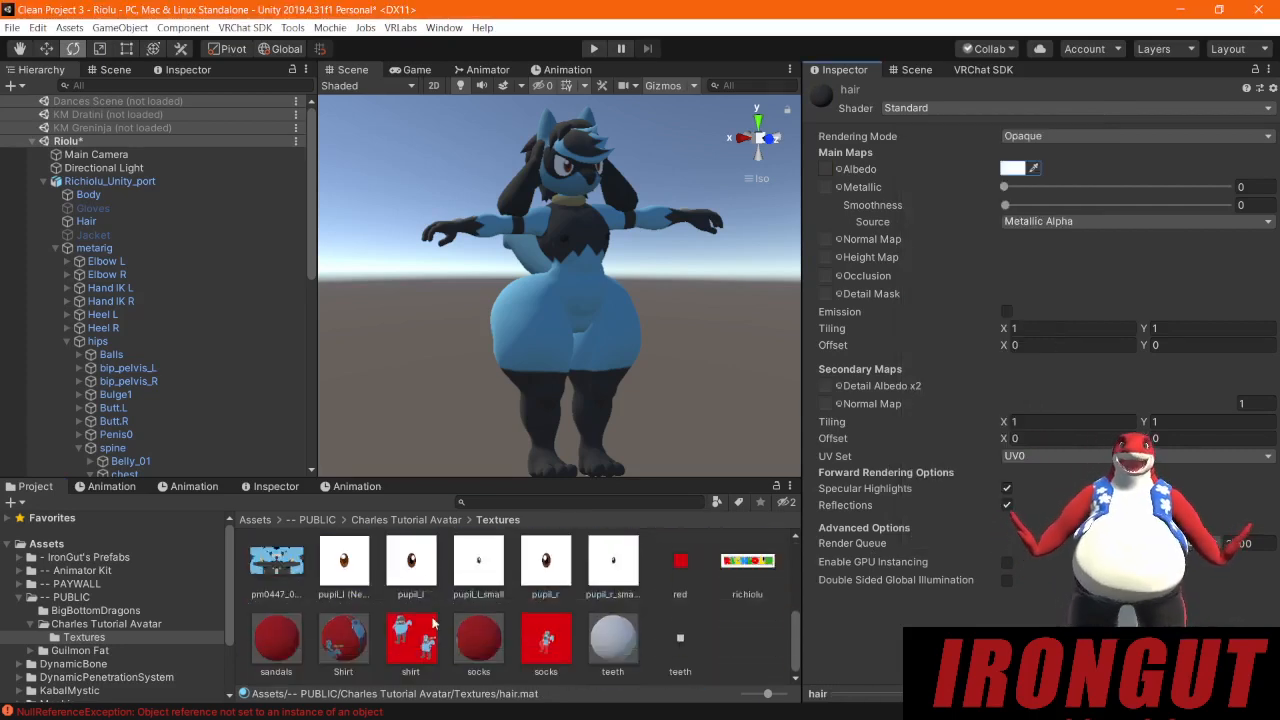
scroll(640, 615, up, 4)
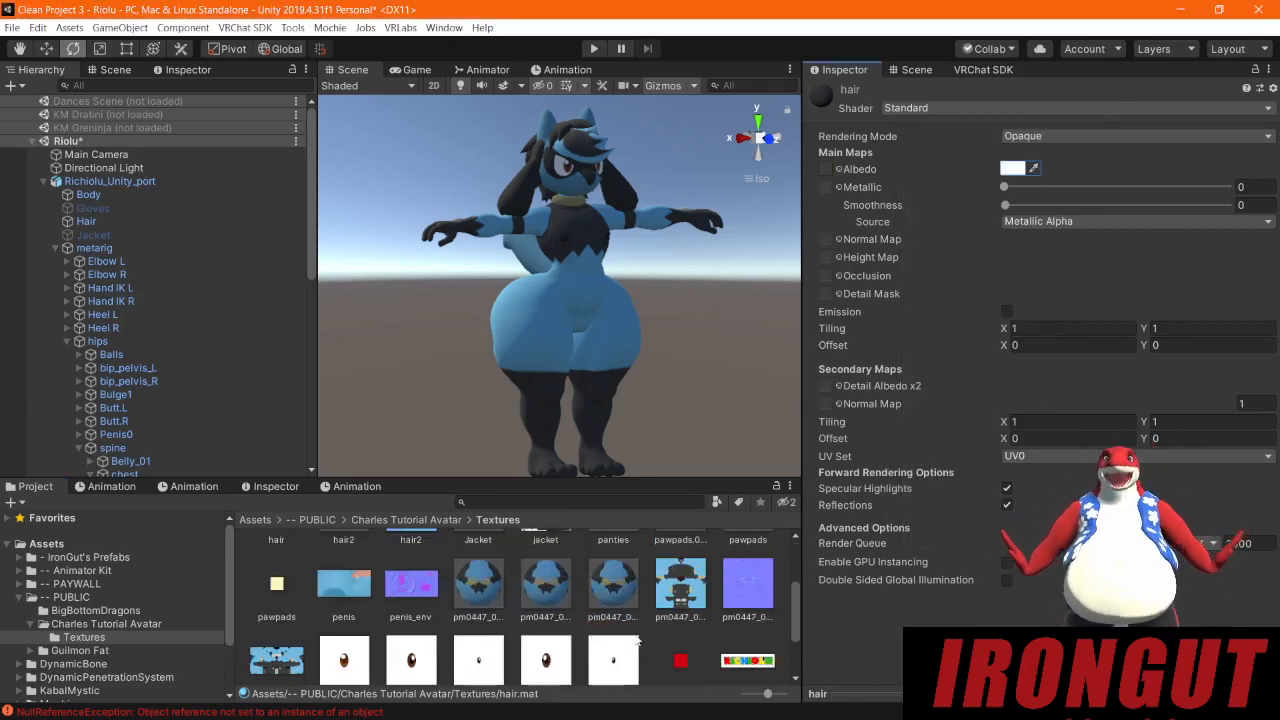
scroll(648, 607, up, 1)
click(390, 643)
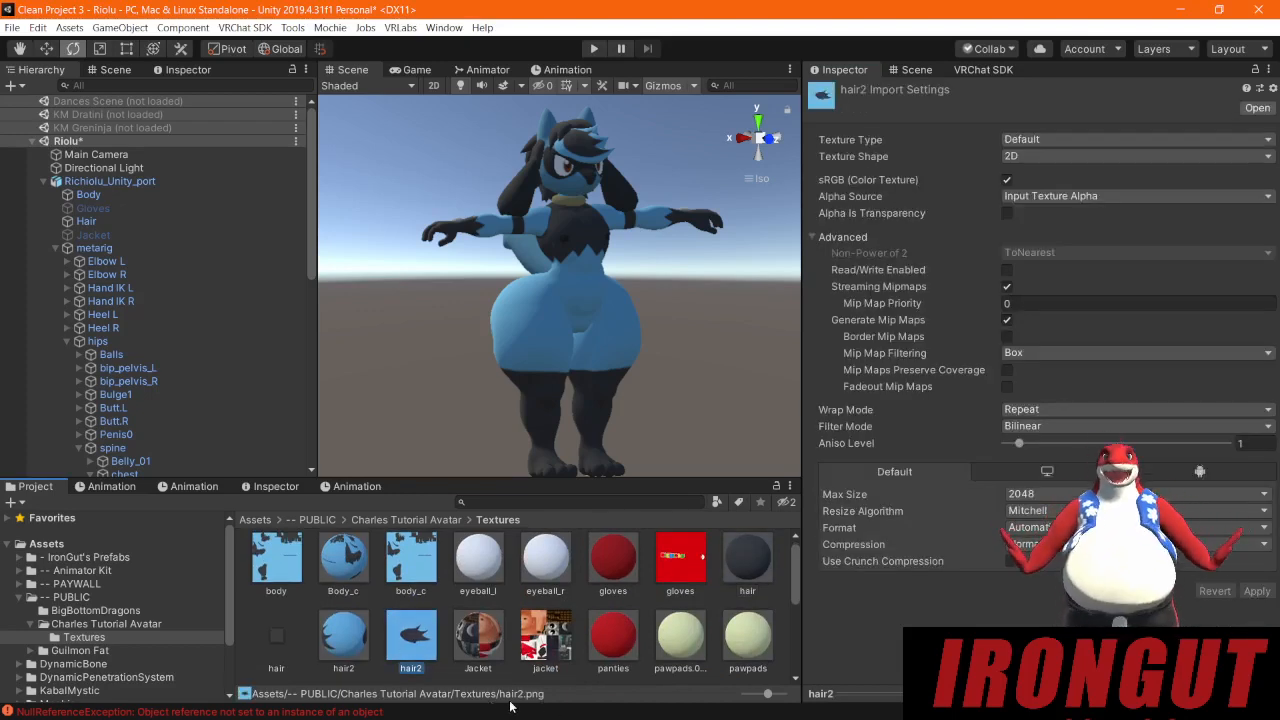
click(423, 563)
click(298, 570)
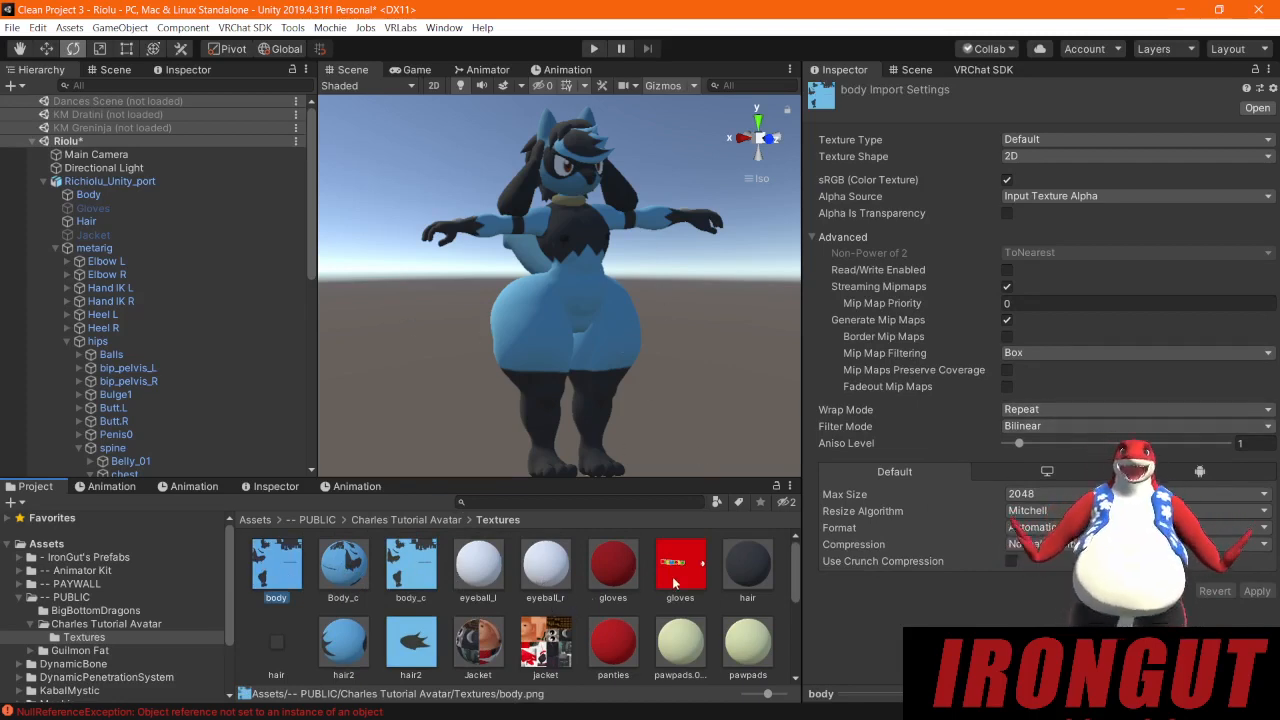
scroll(600, 590, down, 5)
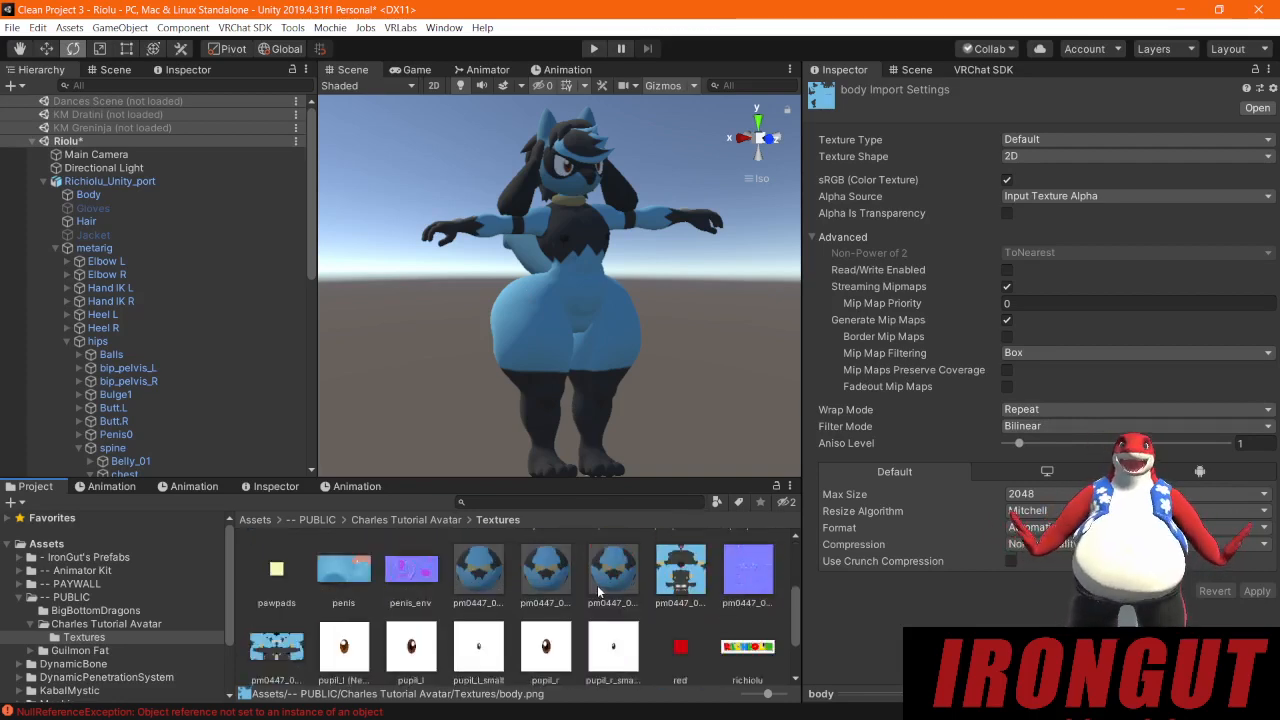
scroll(597, 585, down, 1)
scroll(739, 600, up, 3)
scroll(390, 636, up, 2)
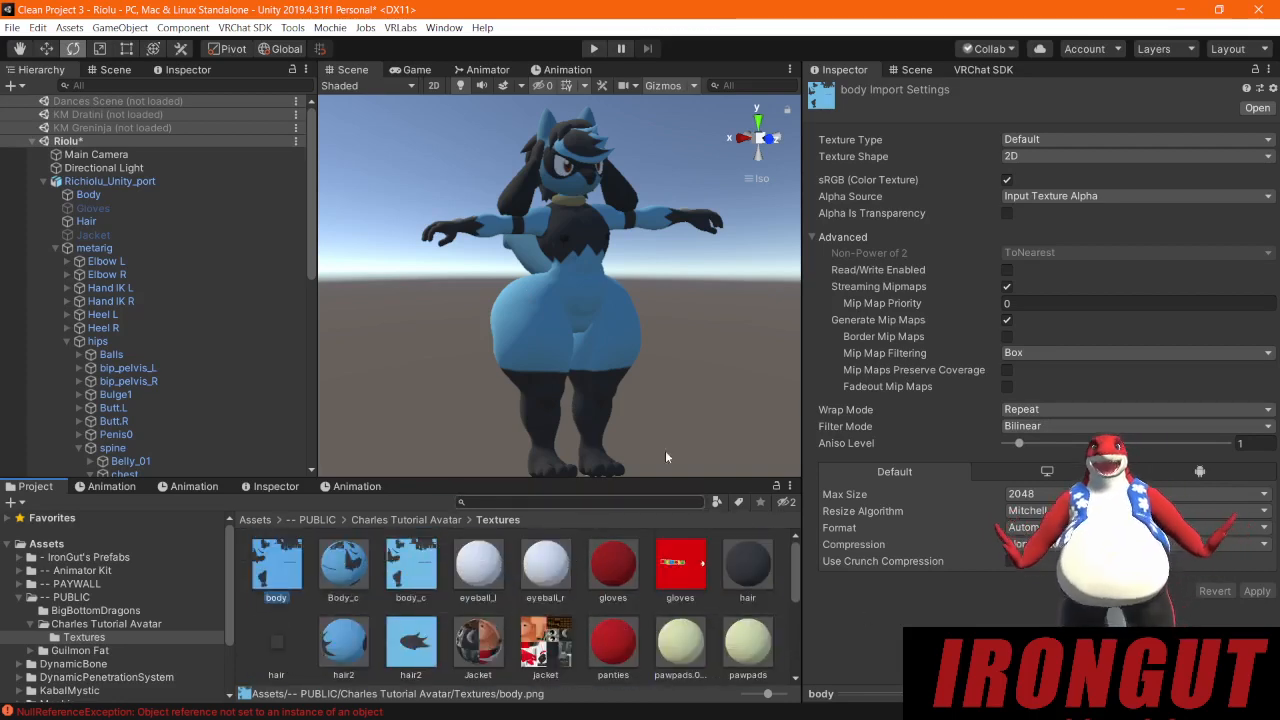
Step: Turn off scene lighting in the Scene view and inspect the avatar's colours from several angles
right_drag(548, 244, 730, 235)
right_drag(1122, 231, 565, 228)
click(461, 86)
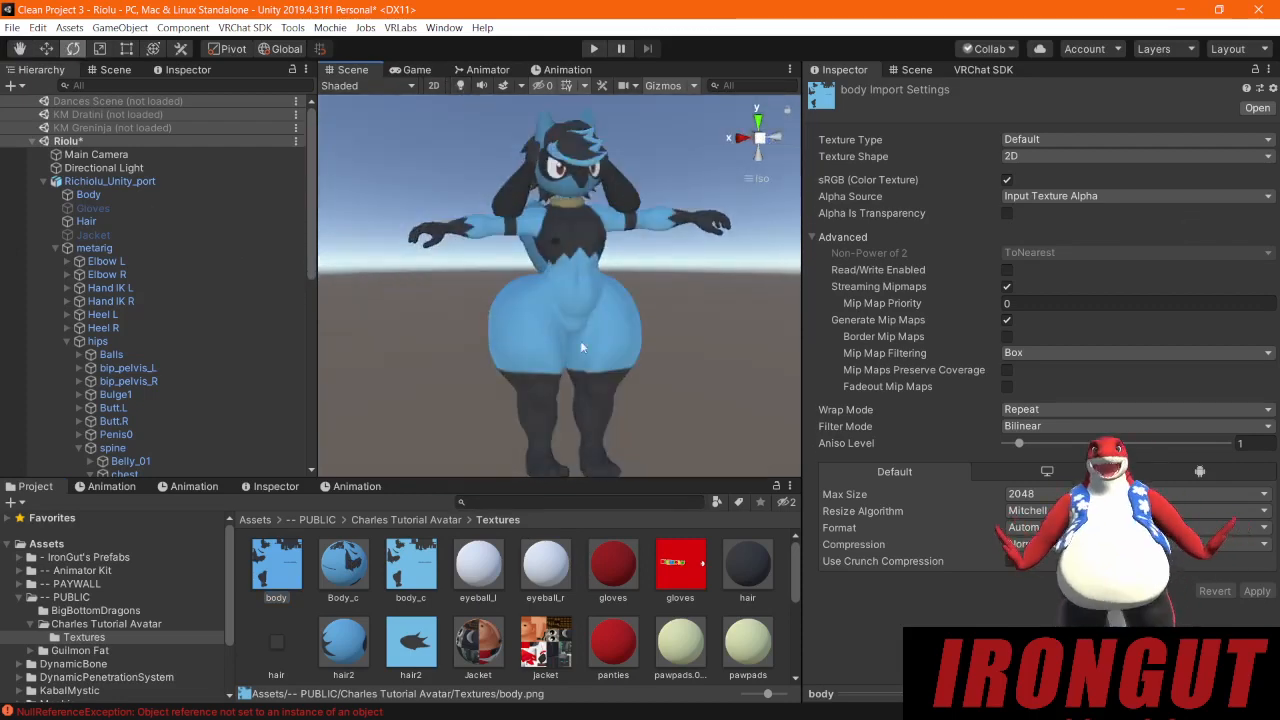
right_drag(690, 342, 437, 335)
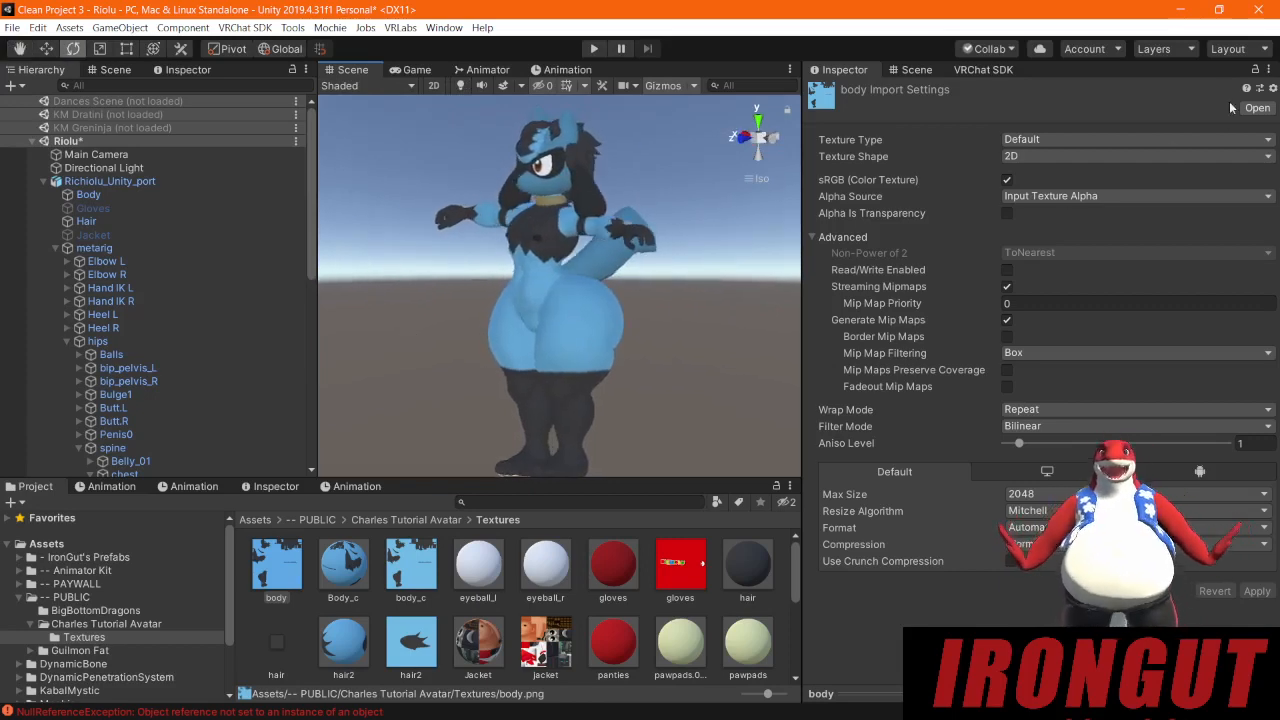
Step: Open the VRChat SDK builder for the avatar and widen the scene view beside it
click(978, 70)
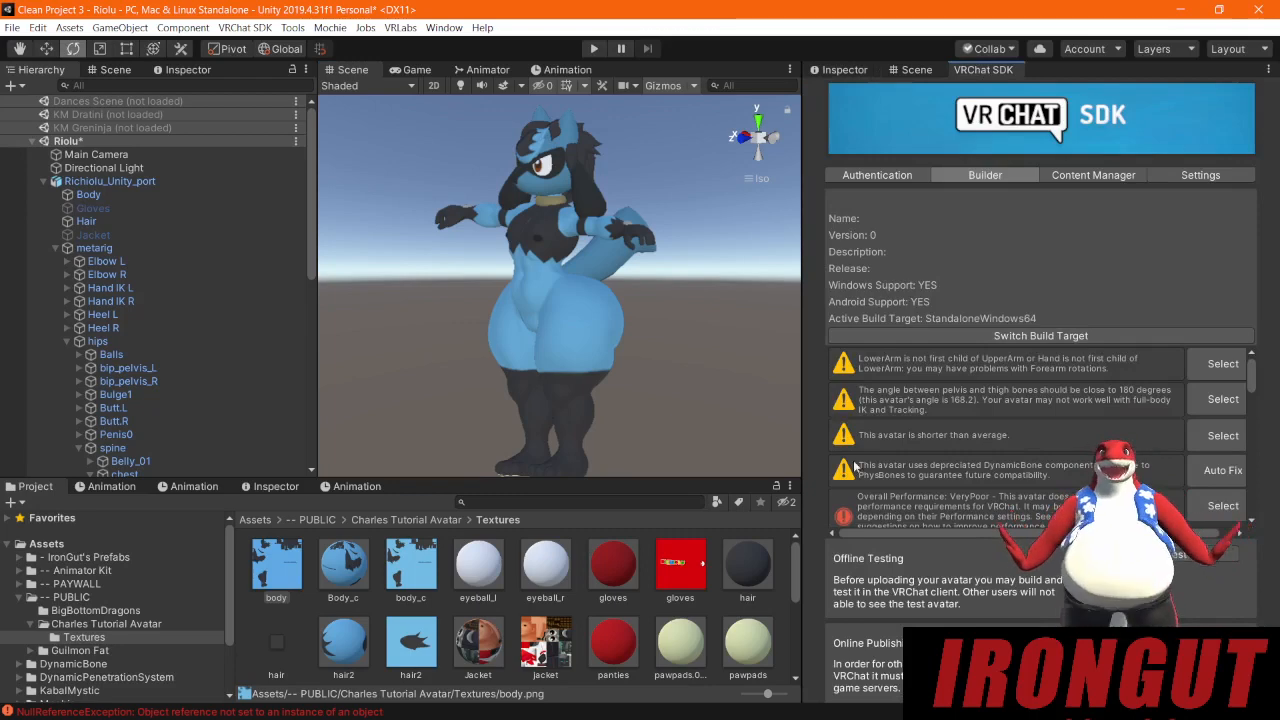
drag(804, 382, 845, 380)
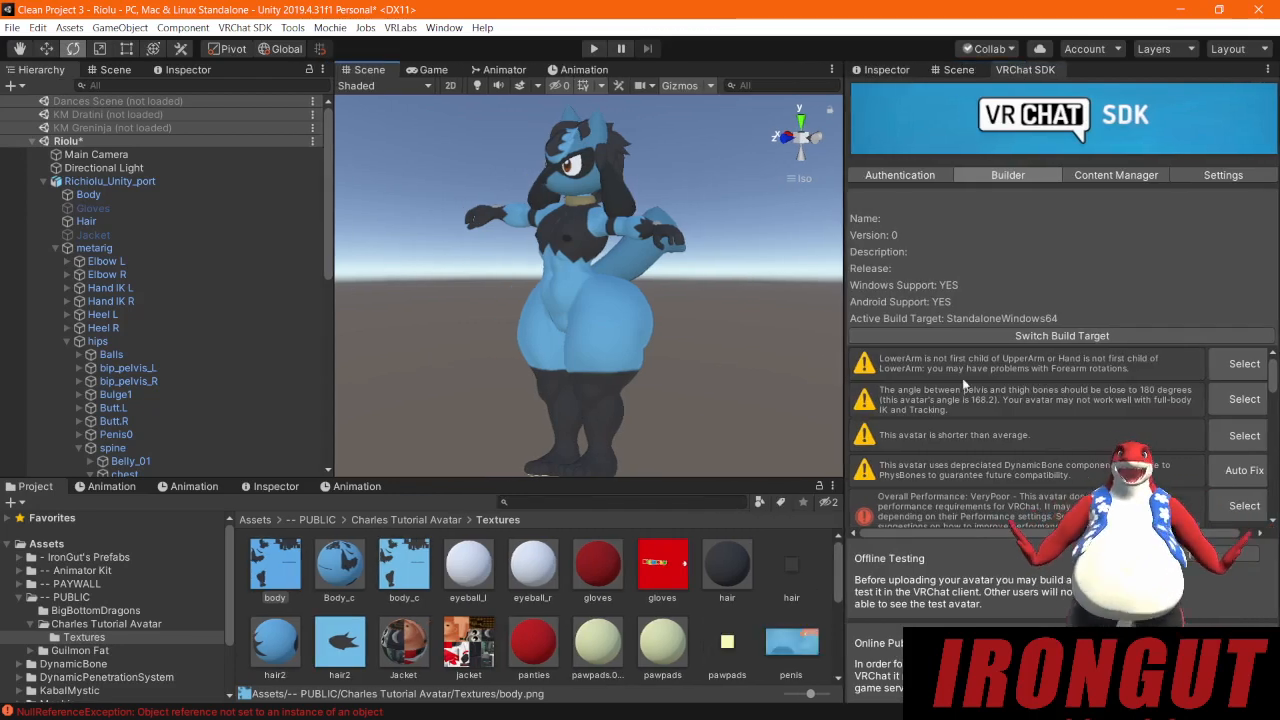